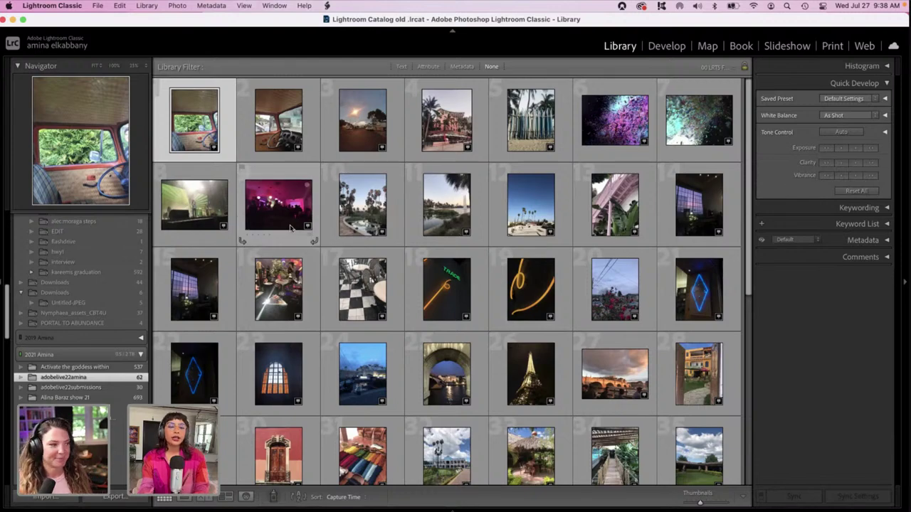
# - Open the first photo, the van interior with the blue steering wheel, for editing in the Develop module
pyautogui.scroll(-10, 289, 226)
pyautogui.scroll(10, 290, 224)
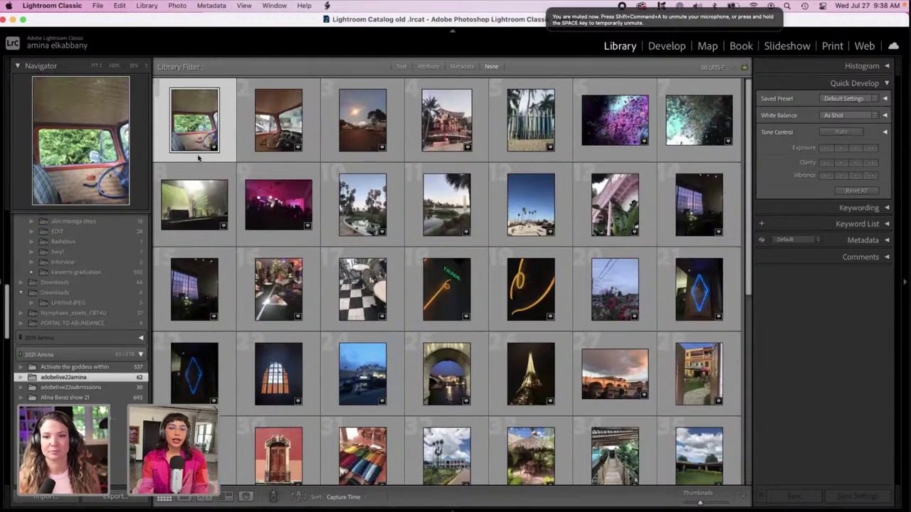
pyautogui.doubleClick(199, 138)
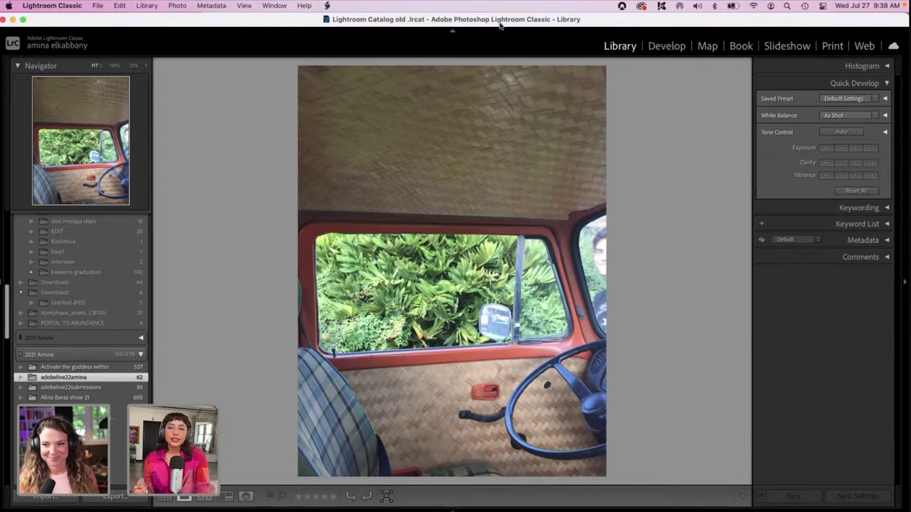
pyautogui.click(676, 48)
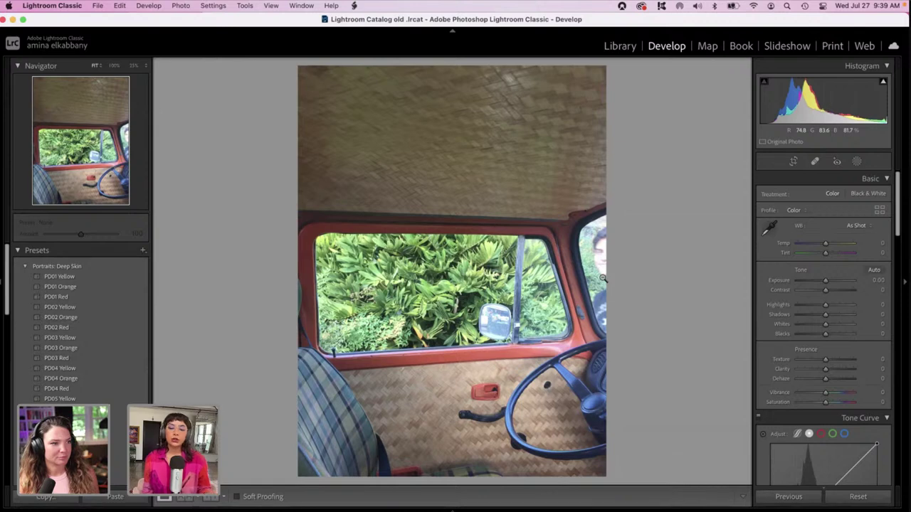
# - Set the photo's Exposure to -1.05, Highlights to -100, Shadows to +100, Whites to -54 and Blacks to +19
pyautogui.moveTo(825, 281); pyautogui.dragTo(818, 281)
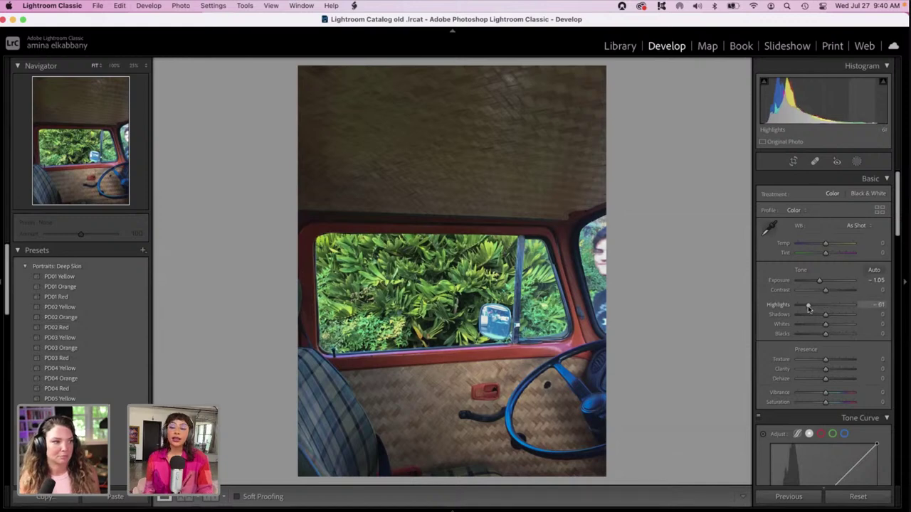
pyautogui.moveTo(807, 308); pyautogui.dragTo(784, 311)
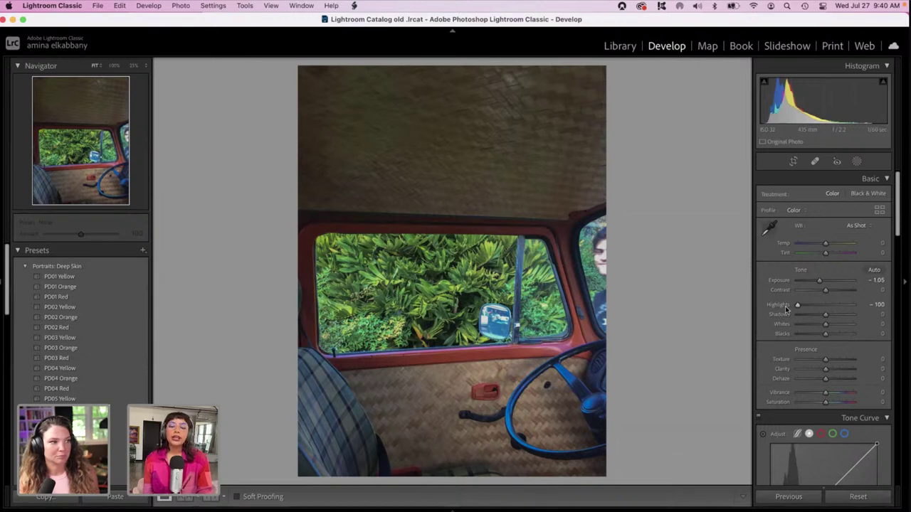
pyautogui.moveTo(825, 324)
pyautogui.mouseDown()
pyautogui.moveTo(810, 326)
pyautogui.moveTo(856, 315)
pyautogui.moveTo(831, 334)
pyautogui.mouseUp()
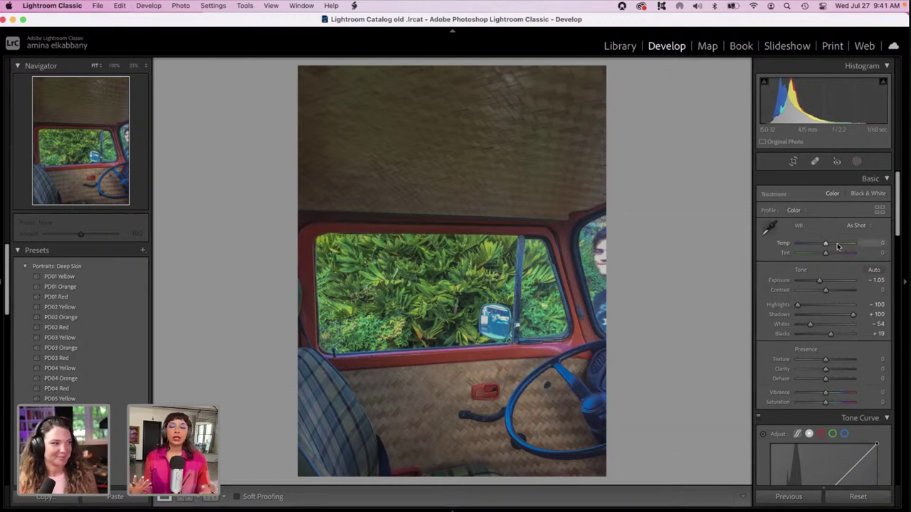
# - Warm the photo by setting Temp to +60, and lower its Exposure to -1.70
pyautogui.moveTo(836, 246); pyautogui.dragTo(841, 246)
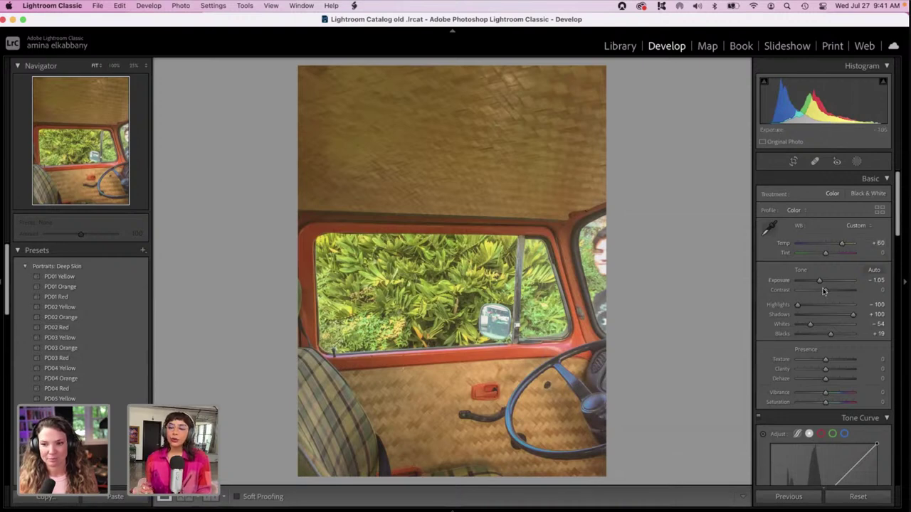
pyautogui.moveTo(819, 281); pyautogui.dragTo(816, 284)
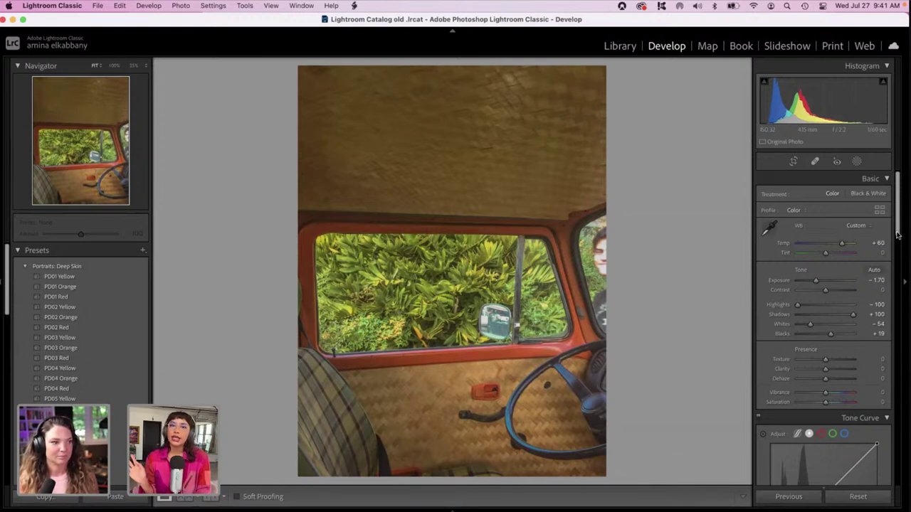
# - Apply noise reduction to the photo with Luminance set to 31
pyautogui.scroll(-2, 895, 238)
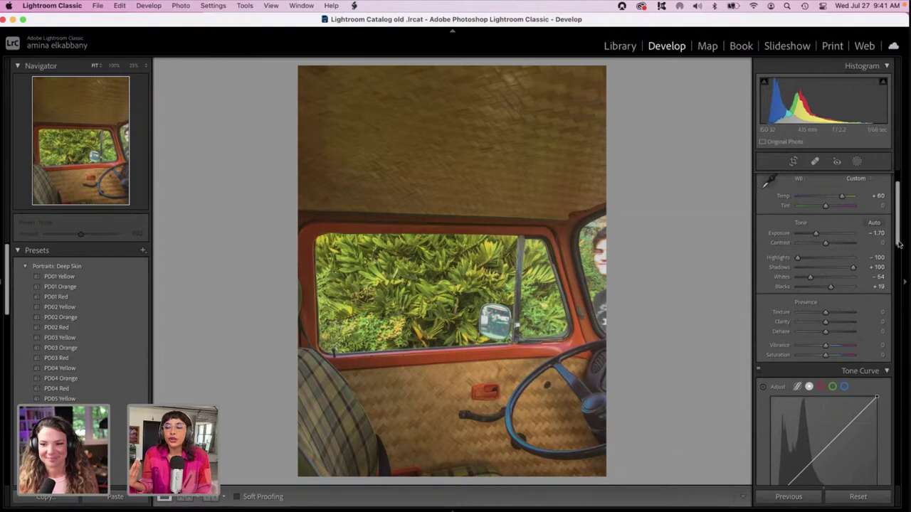
pyautogui.moveTo(898, 243); pyautogui.dragTo(901, 400)
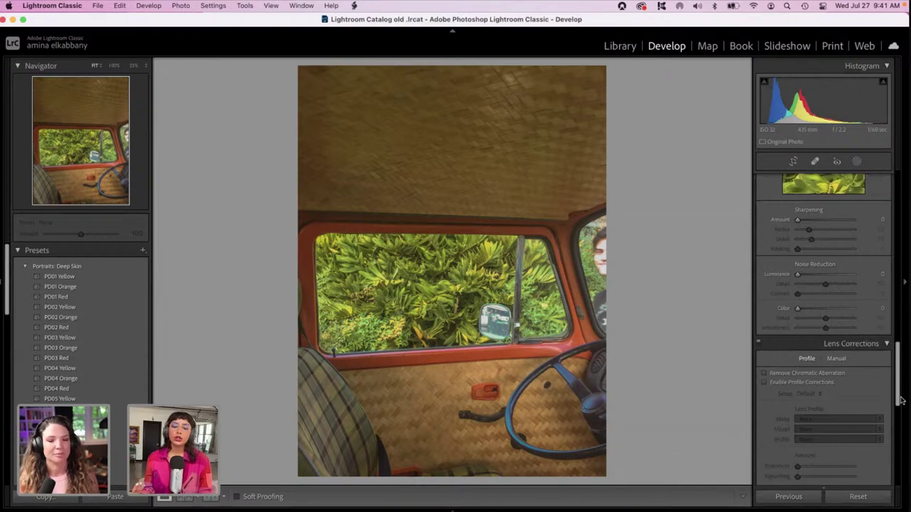
pyautogui.click(815, 275)
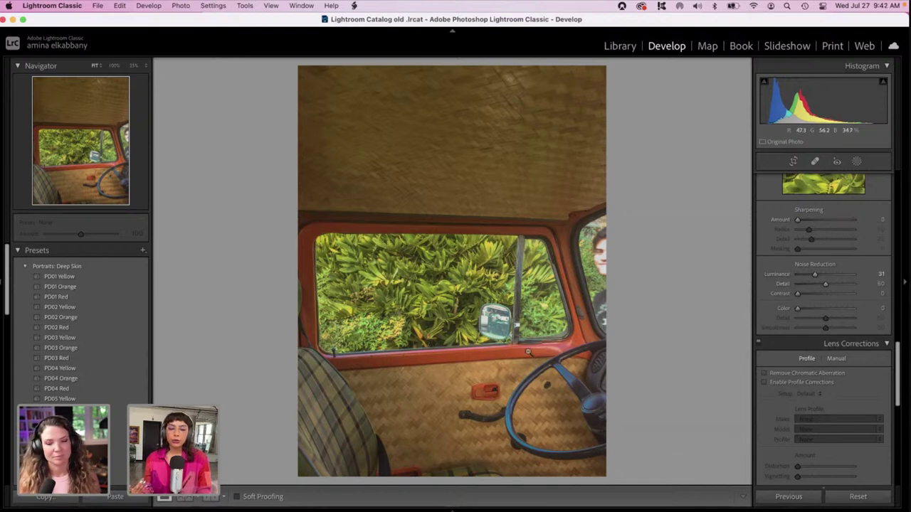
# - Shift the white balance toward magenta by setting Tint to +27
pyautogui.moveTo(895, 364)
pyautogui.mouseDown()
pyautogui.moveTo(896, 330)
pyautogui.moveTo(898, 375)
pyautogui.mouseUp()
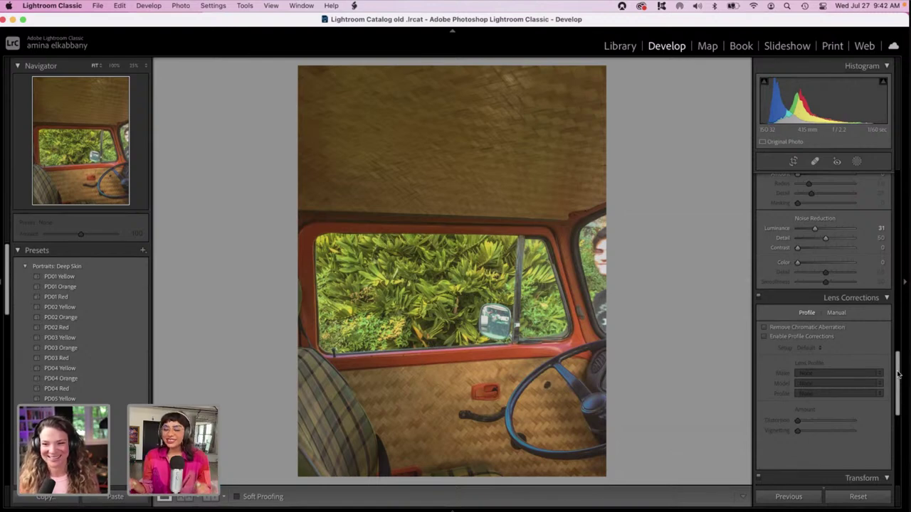
pyautogui.moveTo(897, 375); pyautogui.dragTo(900, 448)
pyautogui.scroll(15, 870, 332)
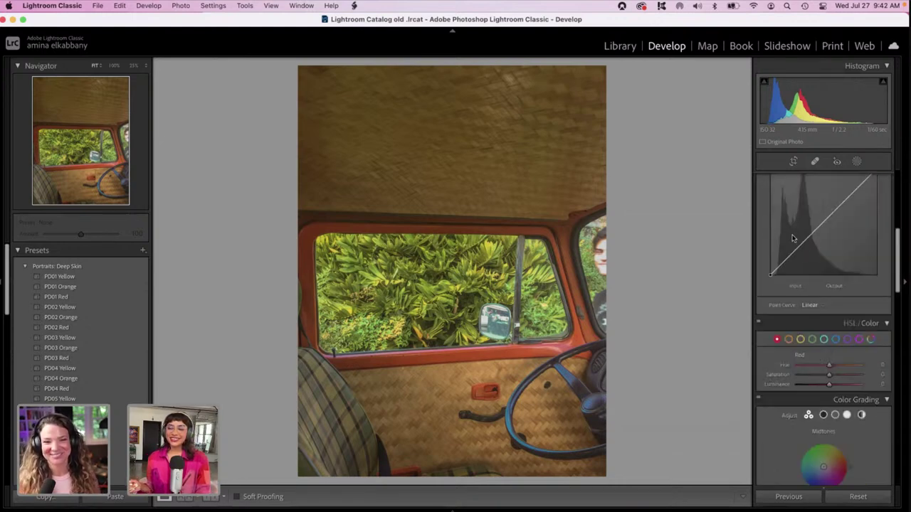
pyautogui.scroll(-5, 784, 216)
pyautogui.scroll(5, 784, 216)
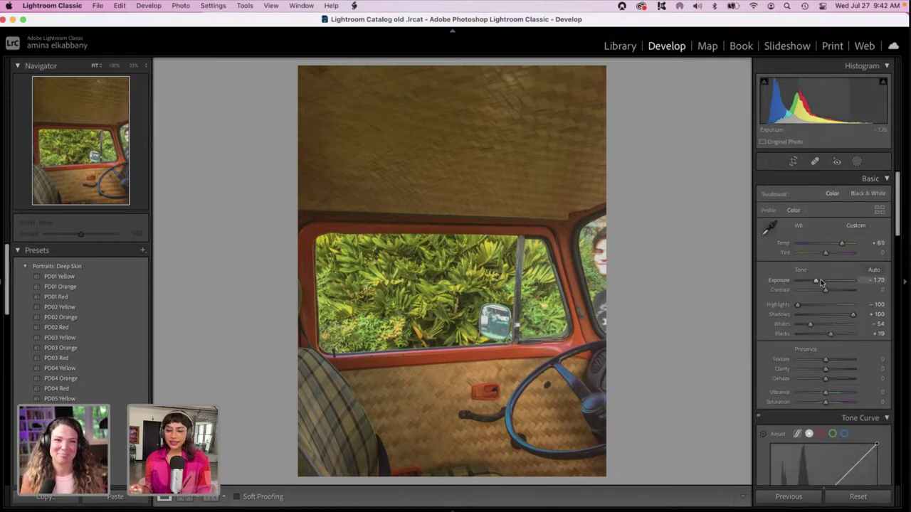
pyautogui.moveTo(825, 253); pyautogui.dragTo(832, 254)
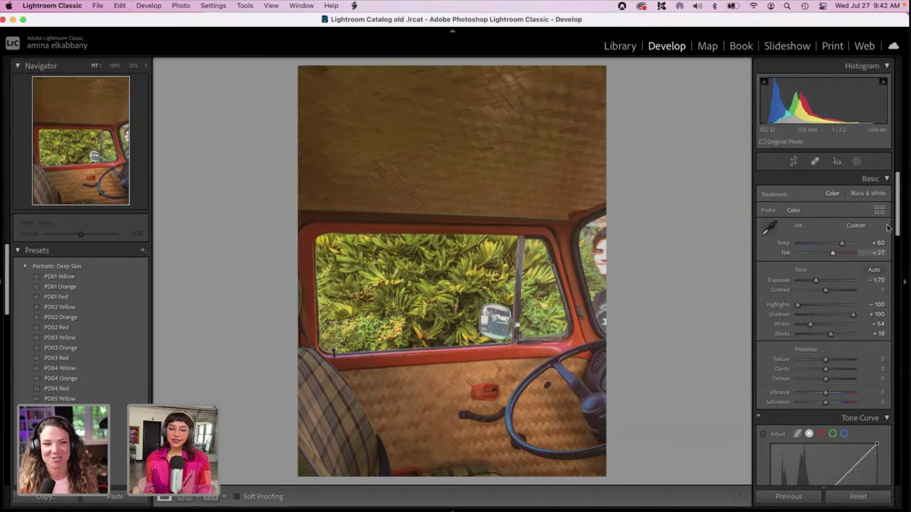
# - In the Calibration settings, set the primary hues to +3 for red, -30 for blue and -35 for green
pyautogui.moveTo(897, 225); pyautogui.dragTo(895, 470)
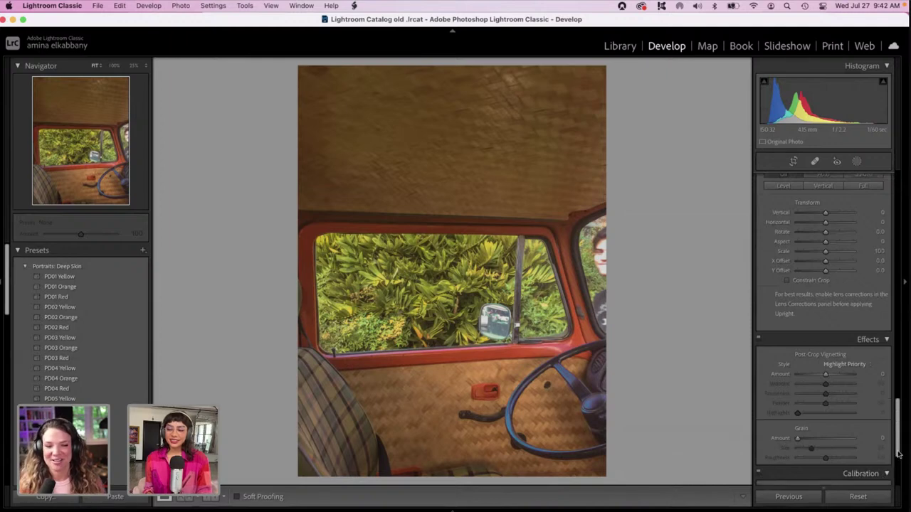
pyautogui.click(880, 475)
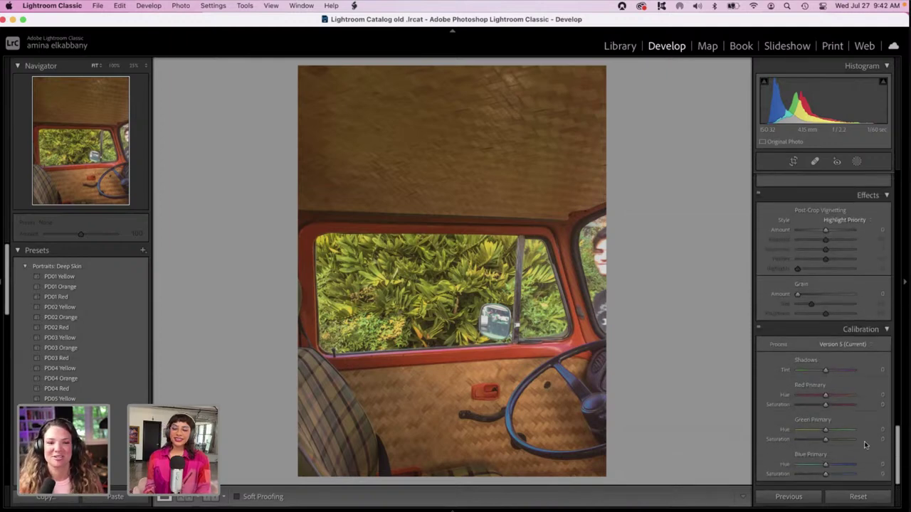
pyautogui.moveTo(837, 397); pyautogui.dragTo(826, 400)
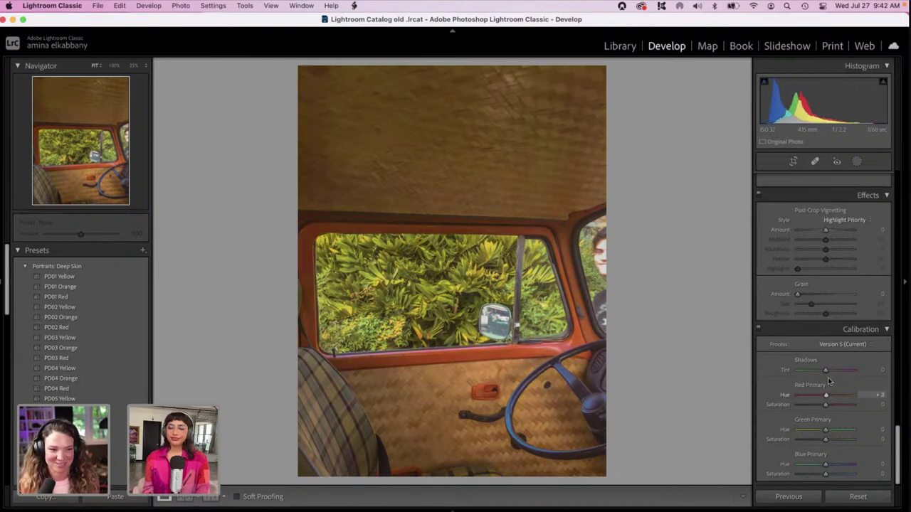
pyautogui.moveTo(826, 464); pyautogui.dragTo(817, 466)
pyautogui.moveTo(825, 430)
pyautogui.mouseDown()
pyautogui.moveTo(838, 432)
pyautogui.moveTo(815, 431)
pyautogui.mouseUp()
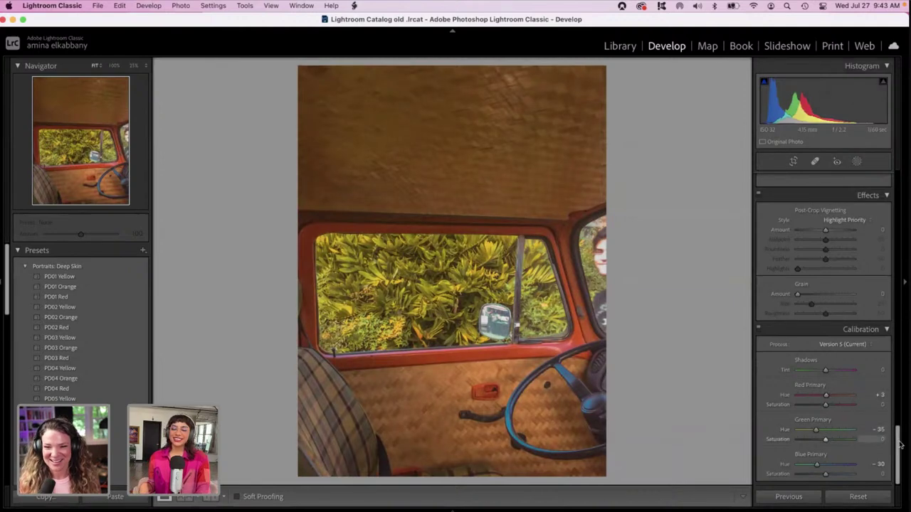
# - Brighten the photo by setting Exposure to -0.85
pyautogui.moveTo(900, 445); pyautogui.dragTo(900, 185)
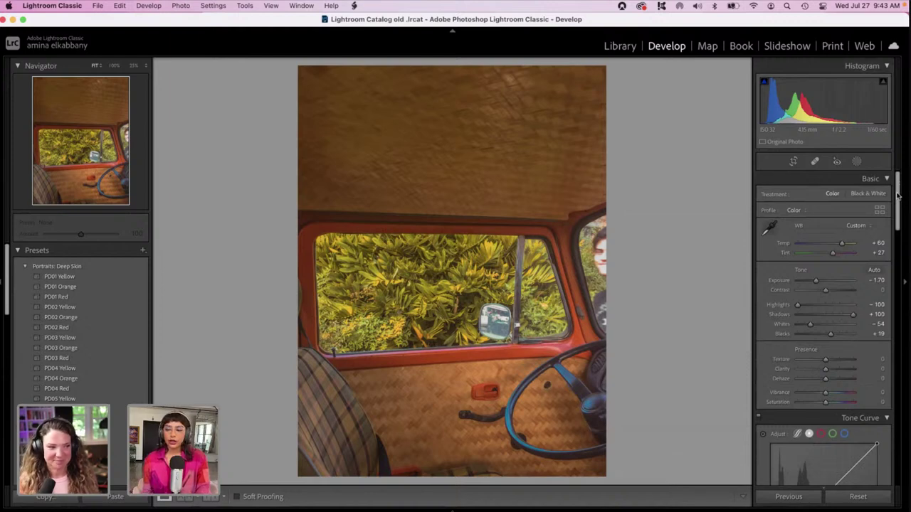
pyautogui.scroll(-1, 898, 196)
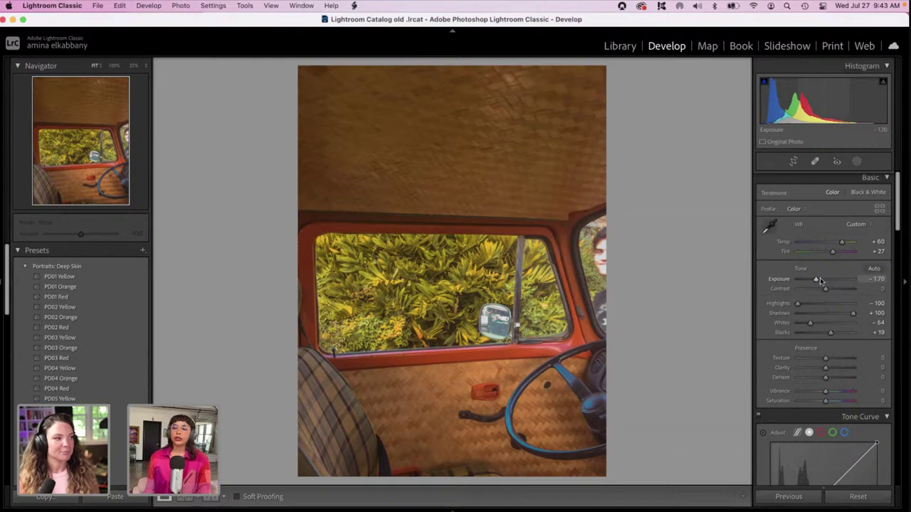
pyautogui.moveTo(819, 277); pyautogui.dragTo(820, 279)
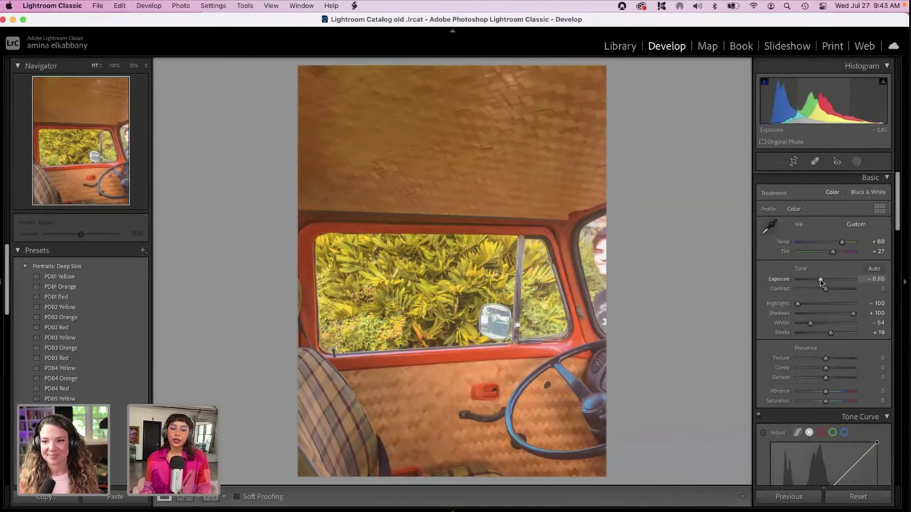
# - Color grade the photo with yellow midtones (hue 48, saturation 30), green shadows and cyan highlights (hue 191, saturation 23)
pyautogui.moveTo(899, 228); pyautogui.dragTo(895, 488)
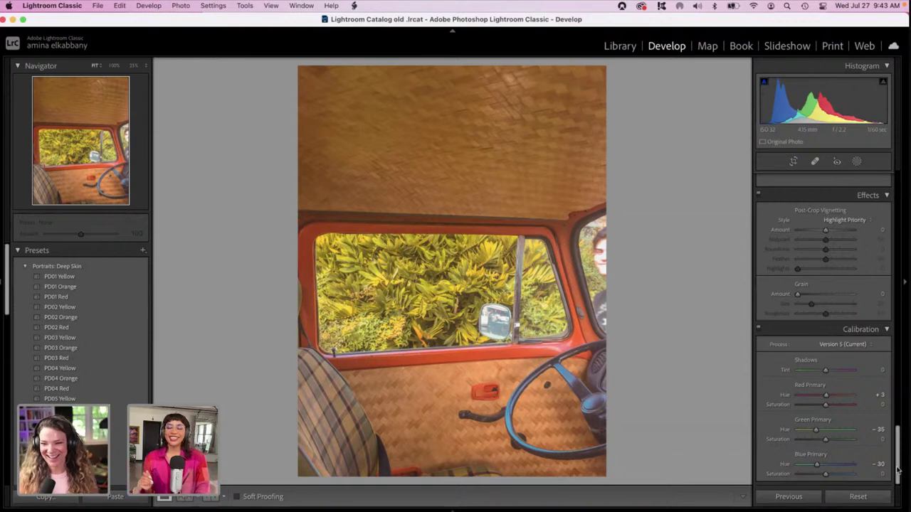
pyautogui.moveTo(898, 461); pyautogui.dragTo(898, 296)
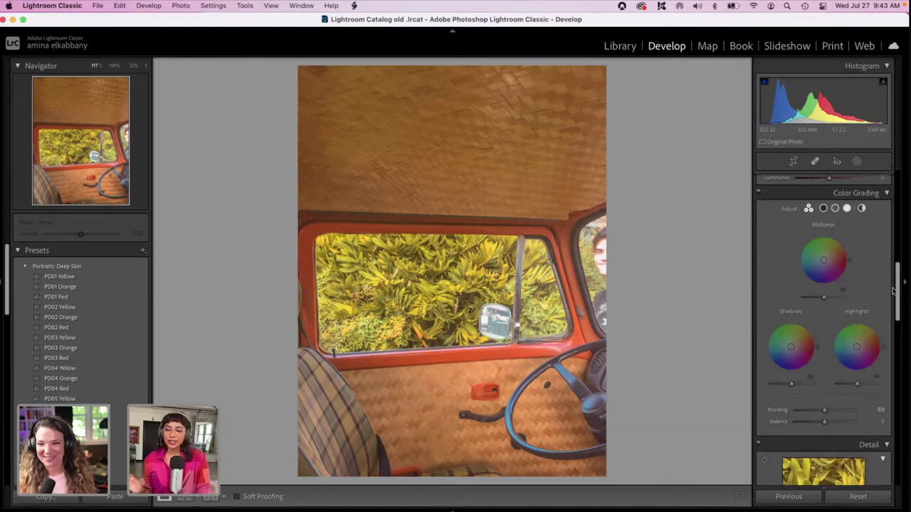
pyautogui.moveTo(823, 261)
pyautogui.mouseDown()
pyautogui.moveTo(813, 258)
pyautogui.moveTo(828, 257)
pyautogui.mouseUp()
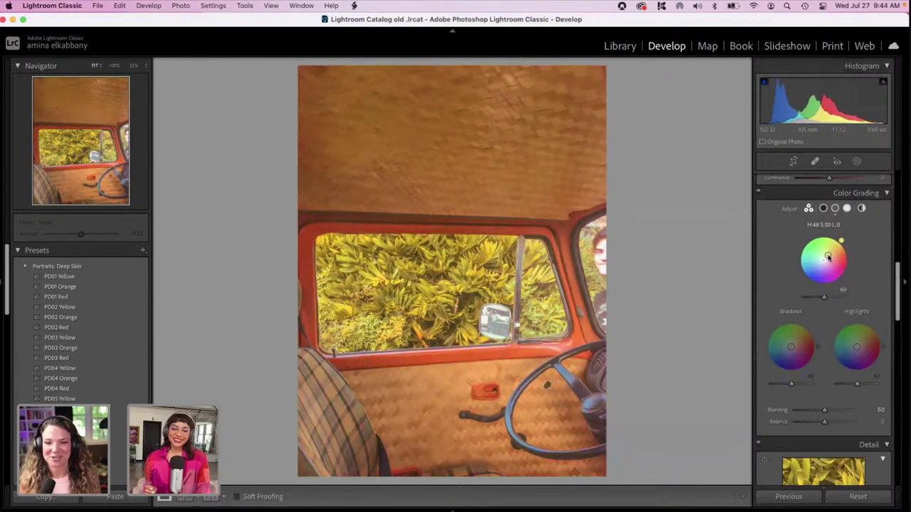
pyautogui.moveTo(791, 346); pyautogui.dragTo(786, 343)
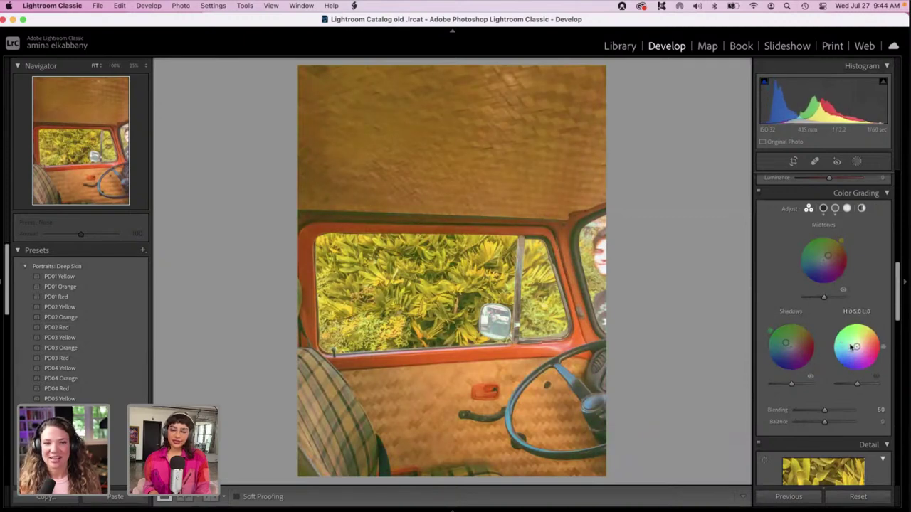
pyautogui.moveTo(856, 347); pyautogui.dragTo(853, 350)
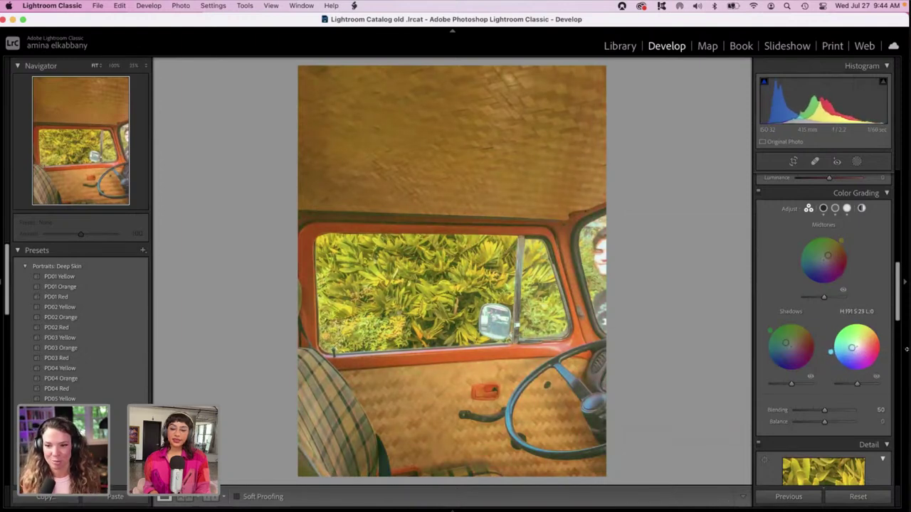
# - Set the white balance Temp to +45 and deepen the Blacks to -67
pyautogui.moveTo(899, 319); pyautogui.dragTo(898, 228)
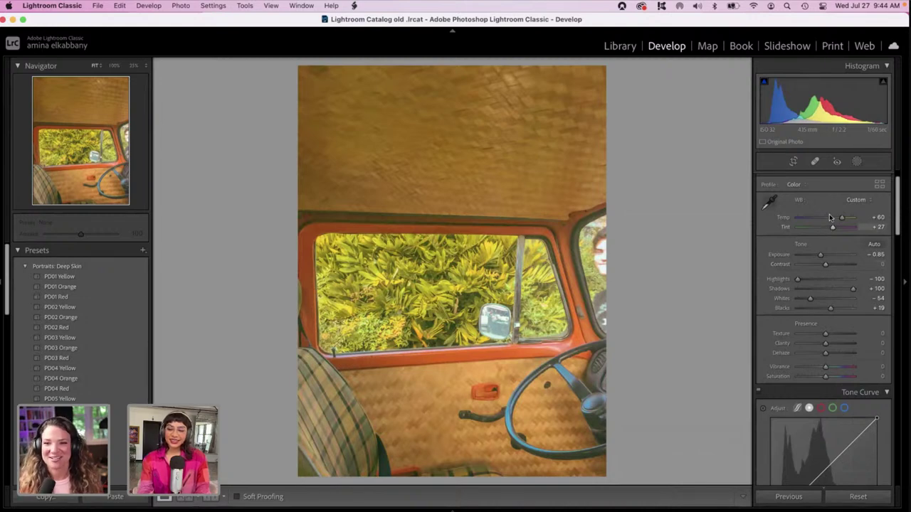
pyautogui.moveTo(840, 218); pyautogui.dragTo(831, 218)
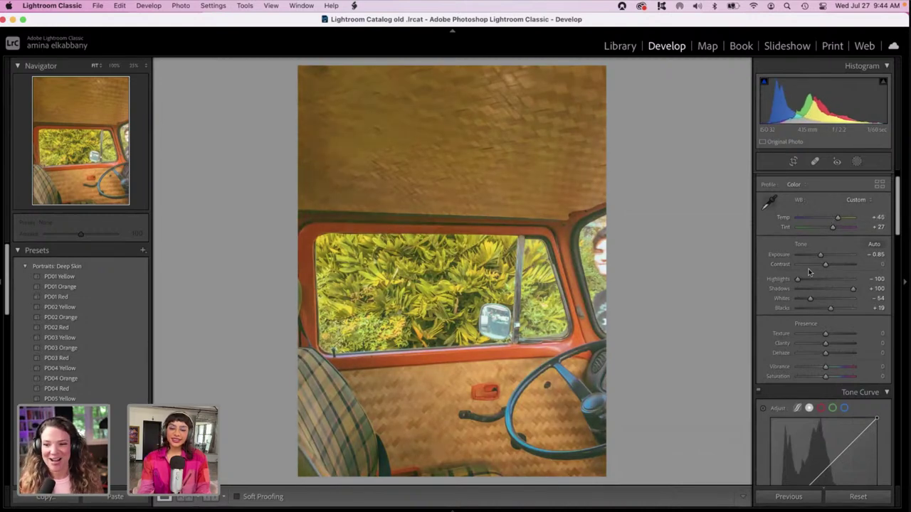
pyautogui.click(811, 308)
pyautogui.moveTo(813, 311); pyautogui.dragTo(809, 311)
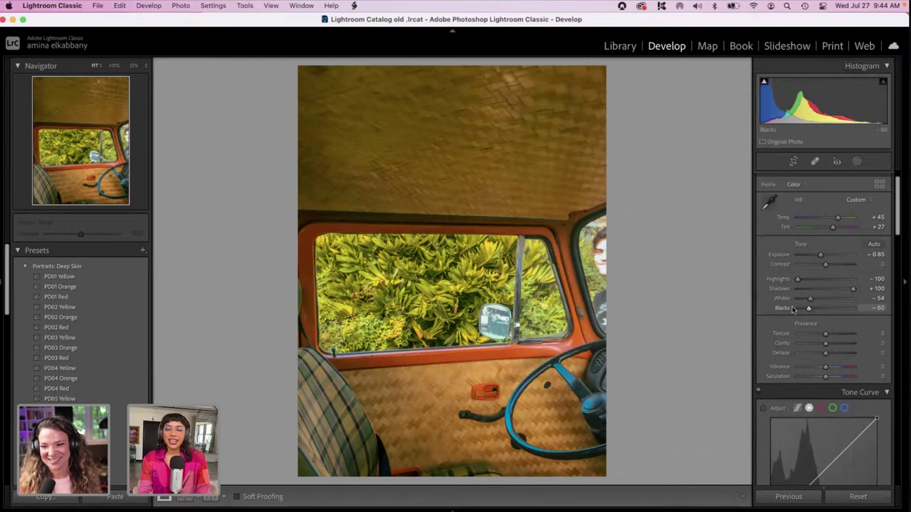
pyautogui.moveTo(805, 308); pyautogui.dragTo(802, 311)
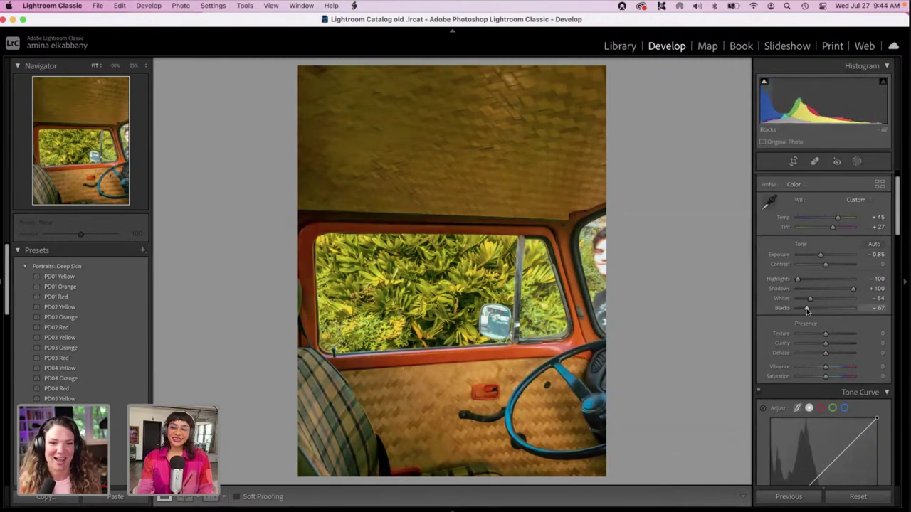
# - Raise the photo's Clarity to +36
pyautogui.scroll(-2, 840, 299)
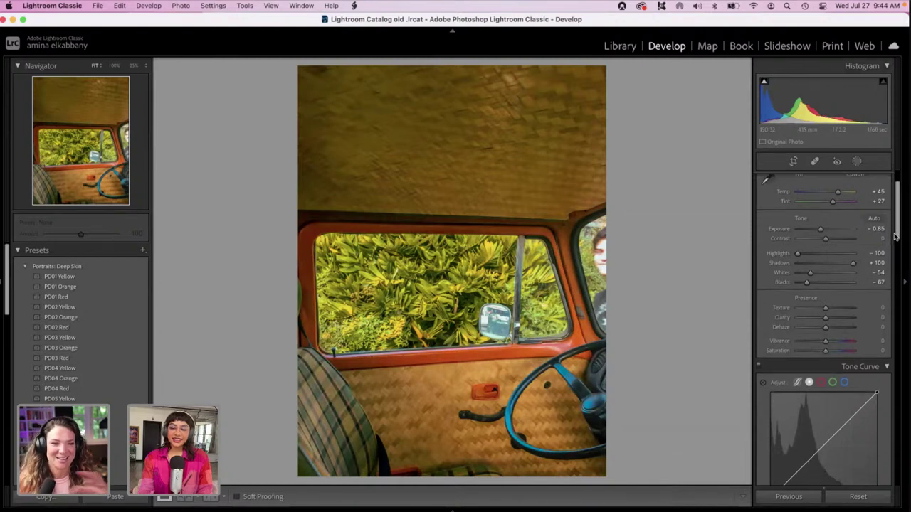
pyautogui.click(836, 320)
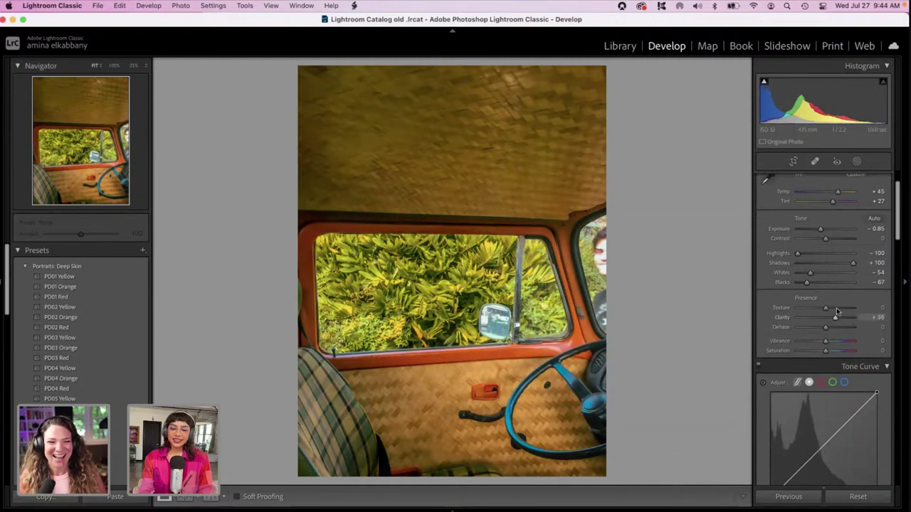
# - Open the masking options for the photo to view the available mask types
pyautogui.click(856, 161)
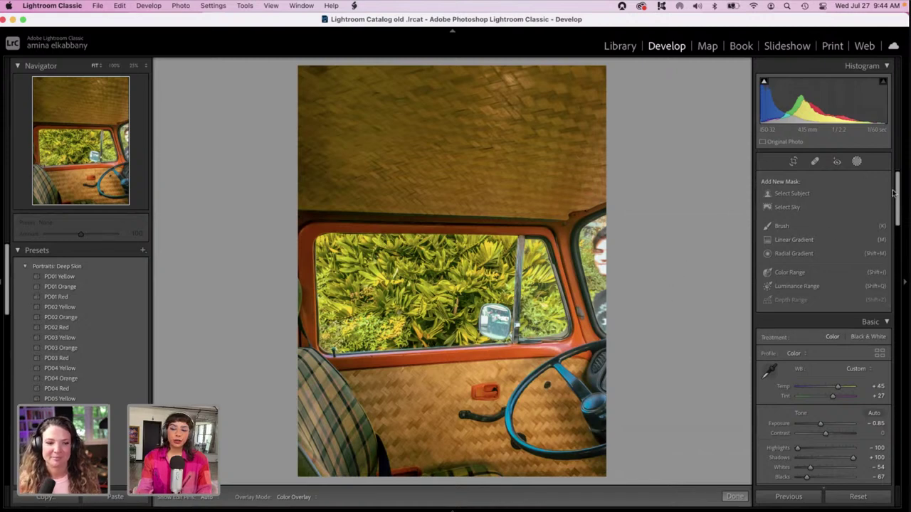
pyautogui.moveTo(897, 194); pyautogui.dragTo(895, 210)
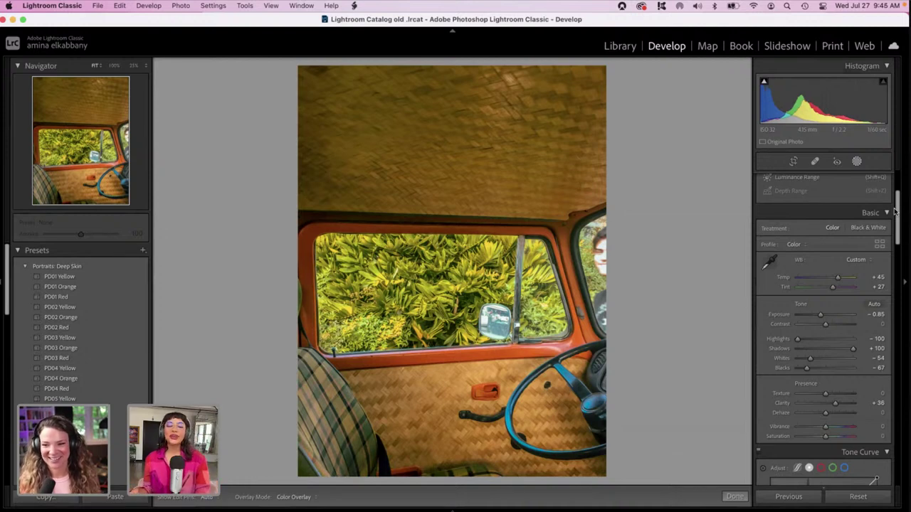
# - Raise the photo's Exposure to -0.65 and lower the Whites to -75
pyautogui.scroll(-1, 896, 227)
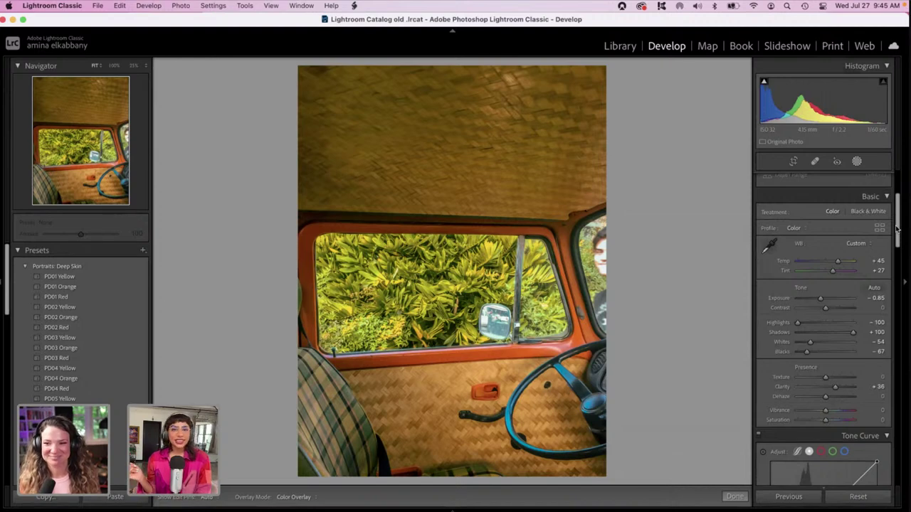
pyautogui.scroll(1, 896, 228)
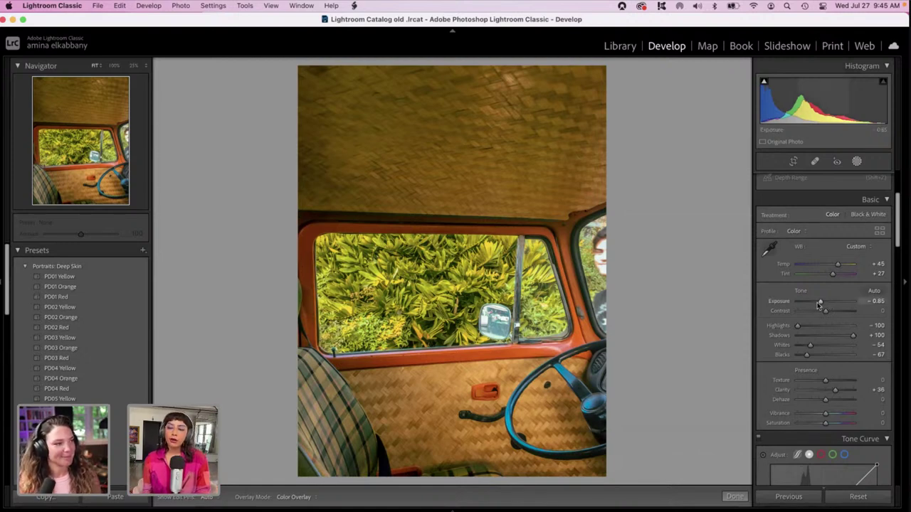
pyautogui.moveTo(819, 304); pyautogui.dragTo(822, 305)
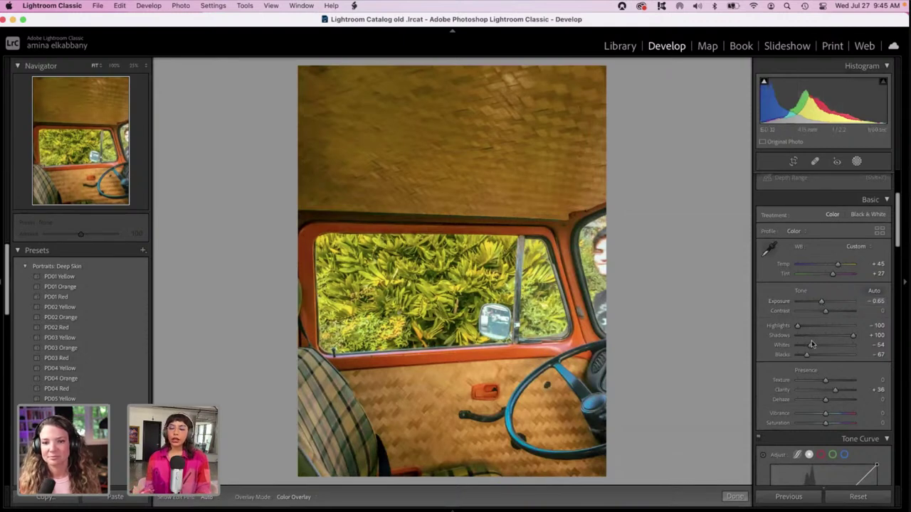
pyautogui.moveTo(810, 346); pyautogui.dragTo(805, 346)
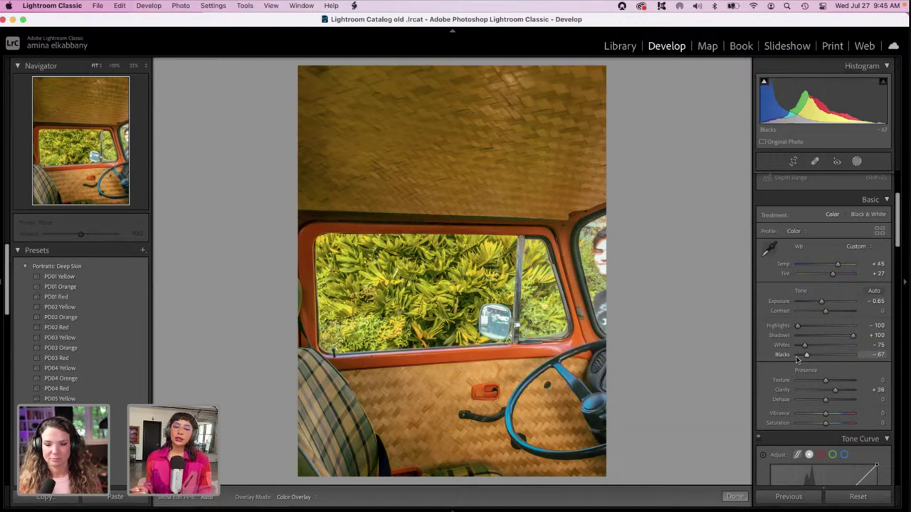
# - Crop the photo slightly, trimming its top and right edges to cut off the face at the windshield
pyautogui.click(793, 162)
pyautogui.moveTo(603, 69); pyautogui.dragTo(597, 74)
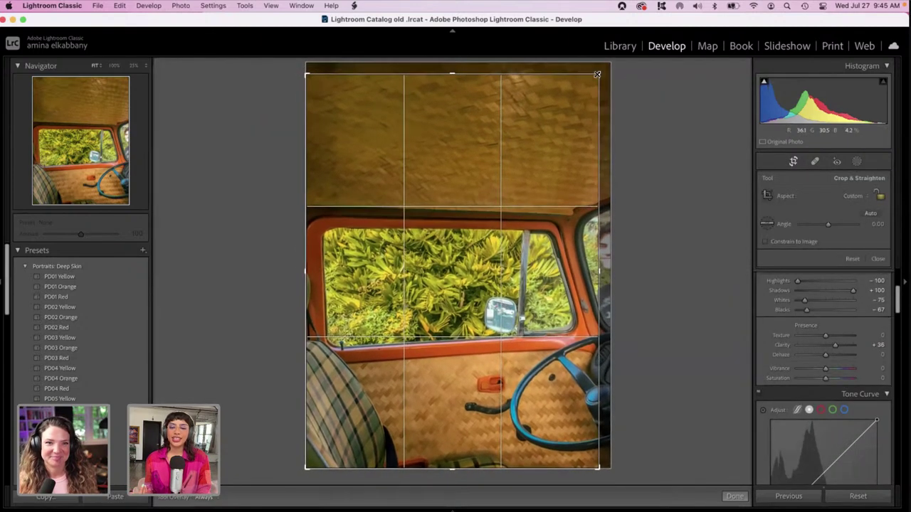
pyautogui.press('Return')
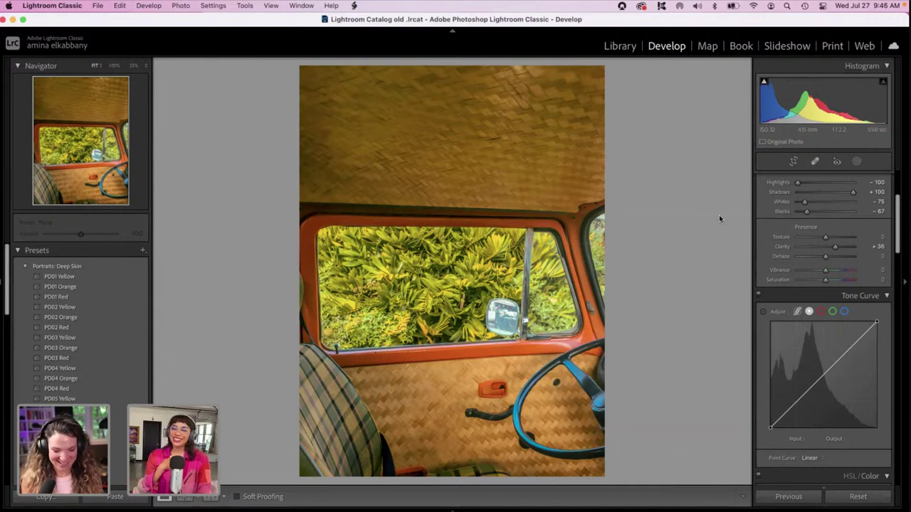
# - Add a linear gradient mask from the photo's top edge down to mid-window and set its Exposure to 1.25
pyautogui.scroll(2, 811, 237)
pyautogui.scroll(3, 811, 237)
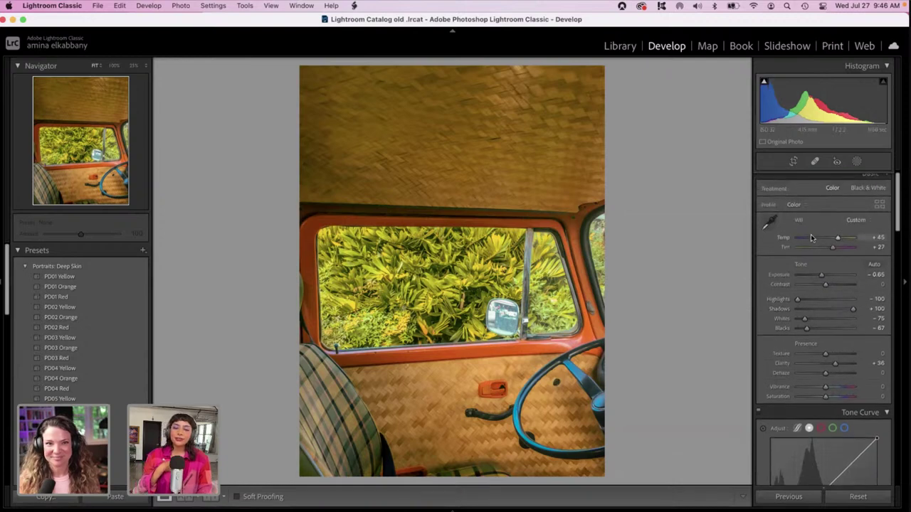
pyautogui.click(856, 162)
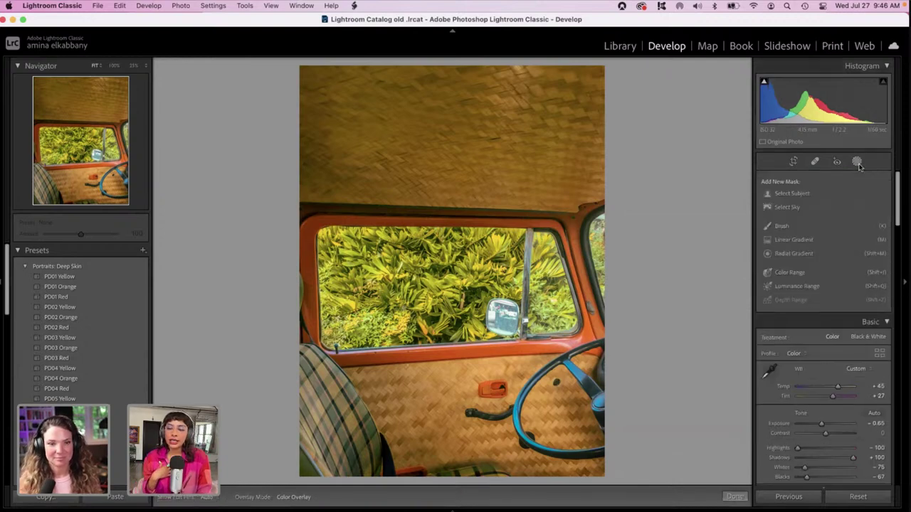
pyautogui.click(792, 241)
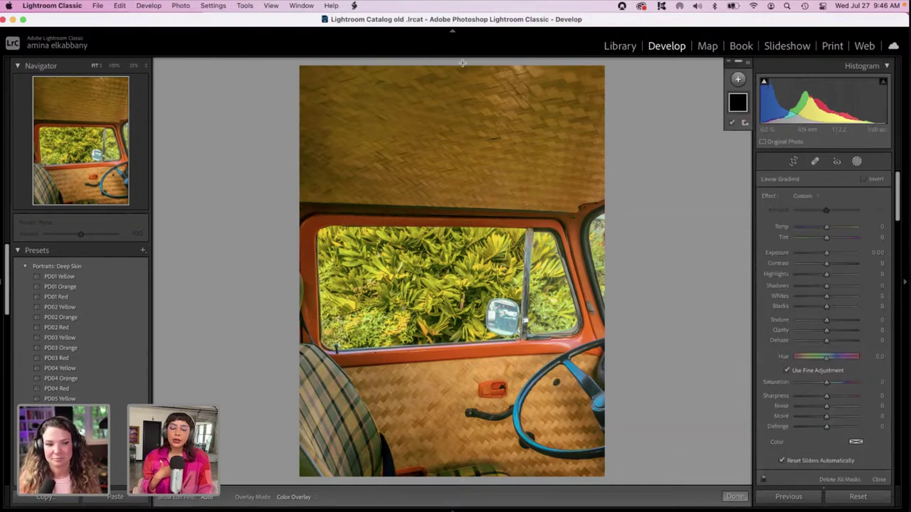
pyautogui.moveTo(463, 63); pyautogui.dragTo(463, 307)
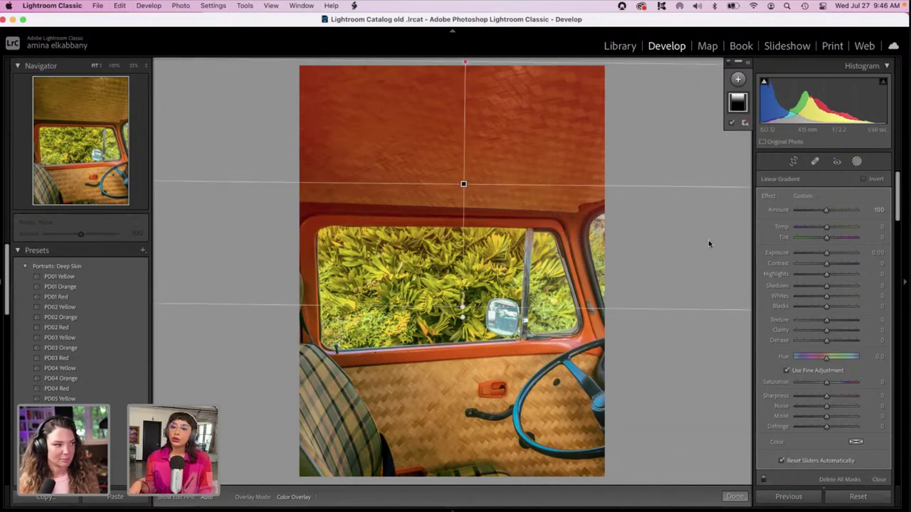
pyautogui.moveTo(826, 251); pyautogui.dragTo(836, 255)
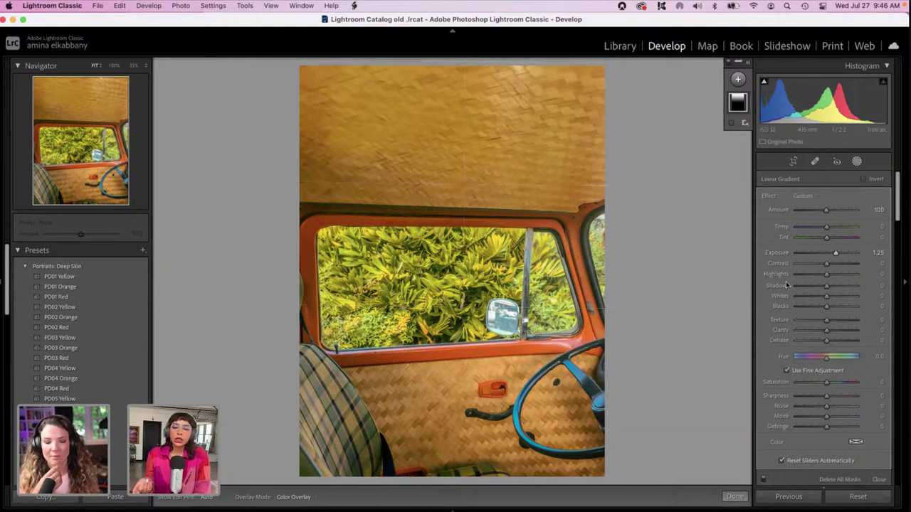
# - Give the gradient mask a pale warm color overlay and set its Highlights to 72, Whites to -75 and Tint to 18
pyautogui.click(855, 442)
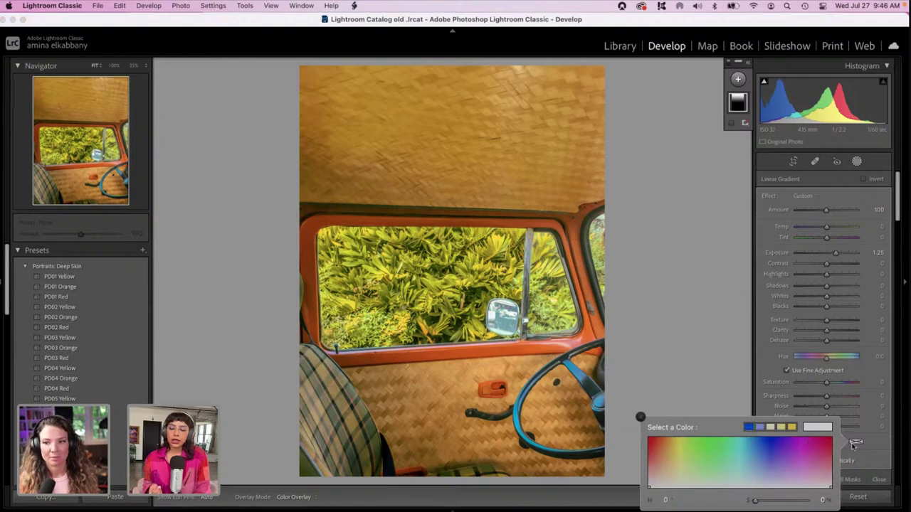
pyautogui.moveTo(667, 457); pyautogui.dragTo(669, 476)
pyautogui.moveTo(826, 274); pyautogui.dragTo(803, 297)
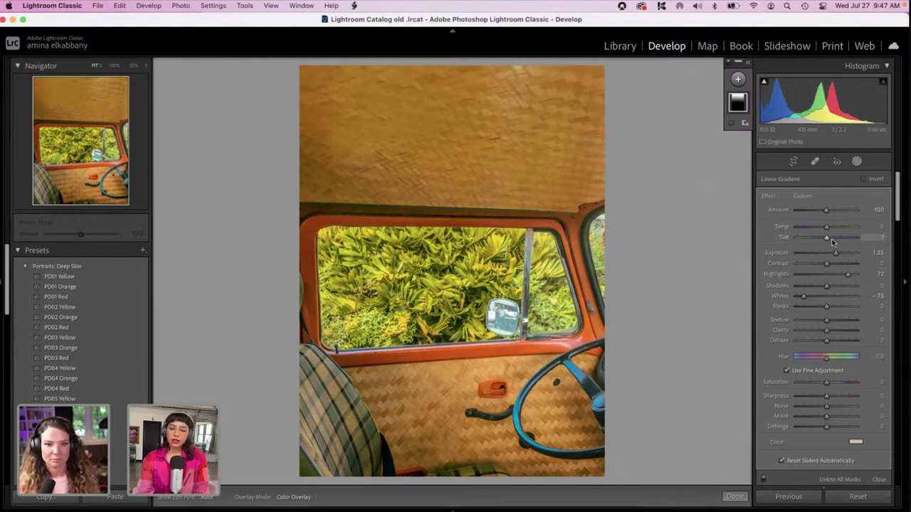
pyautogui.moveTo(832, 242); pyautogui.dragTo(833, 243)
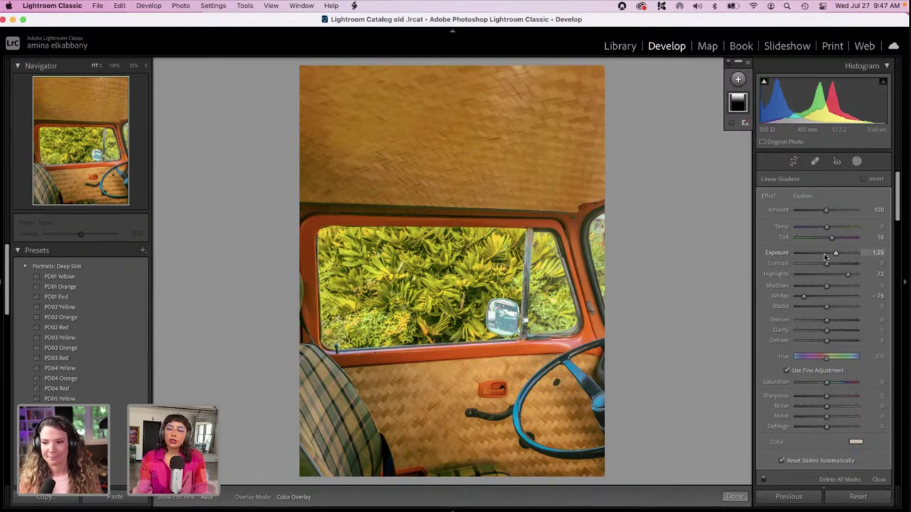
# - Fine-tune the gradient mask's Exposure to 1.65 and close the masking options
pyautogui.press('Up')
pyautogui.press('Up')
pyautogui.press('Up')
pyautogui.press('Up')
pyautogui.press('Up')
pyautogui.press('Up')
pyautogui.press('Up')
pyautogui.press('Up')
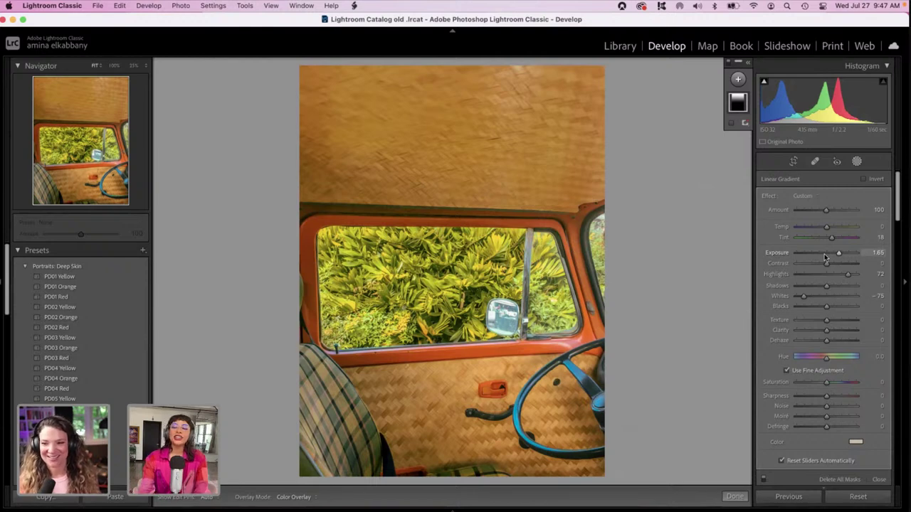
pyautogui.press('Up')
pyautogui.press('Up')
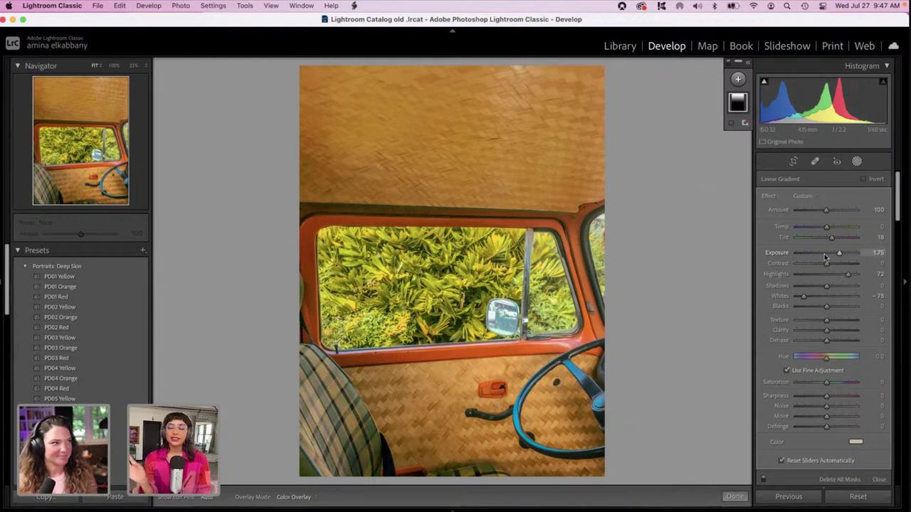
pyautogui.press('Down')
pyautogui.press('Down')
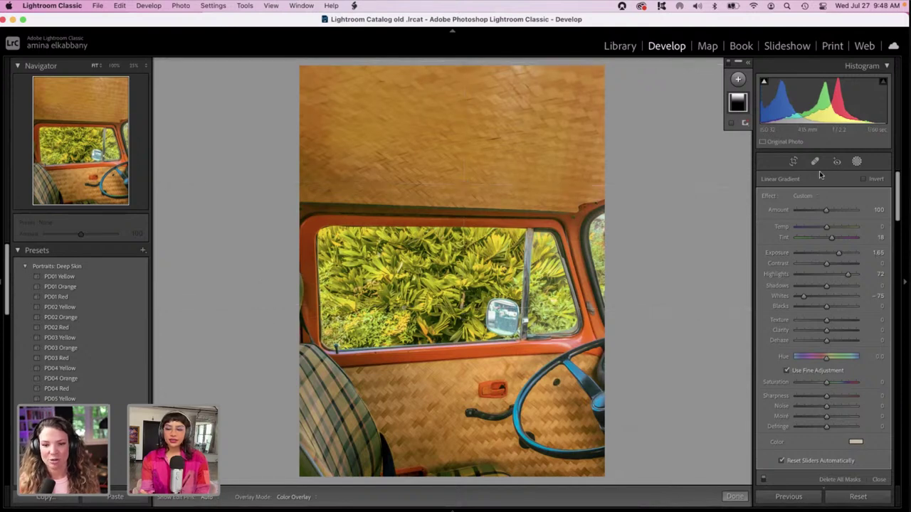
pyautogui.click(856, 162)
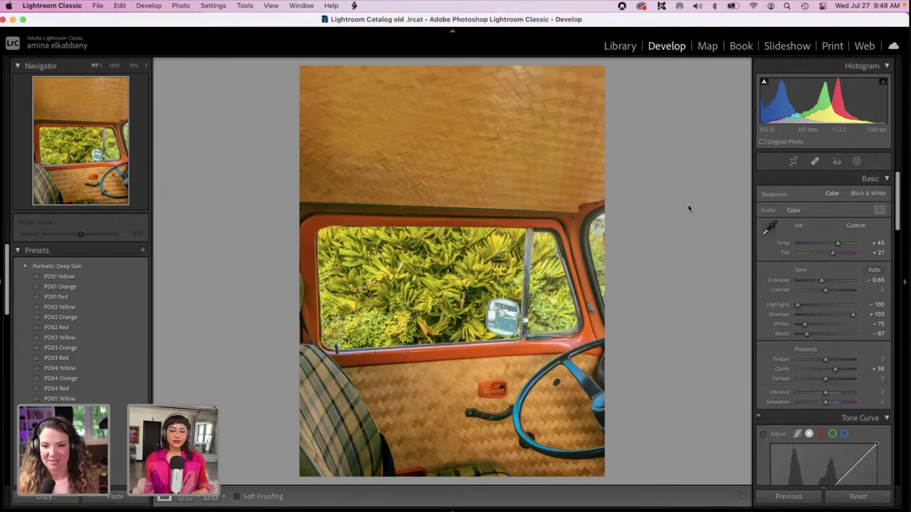
# - Compare the edit with the original in the side-by-side, split and stacked before/after layouts, and return to the single-photo view
pyautogui.click(209, 498)
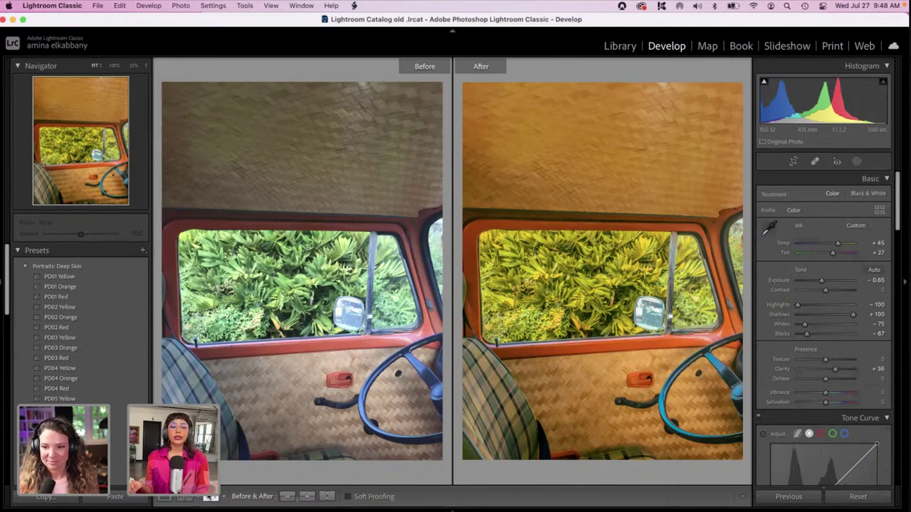
pyautogui.click(211, 497)
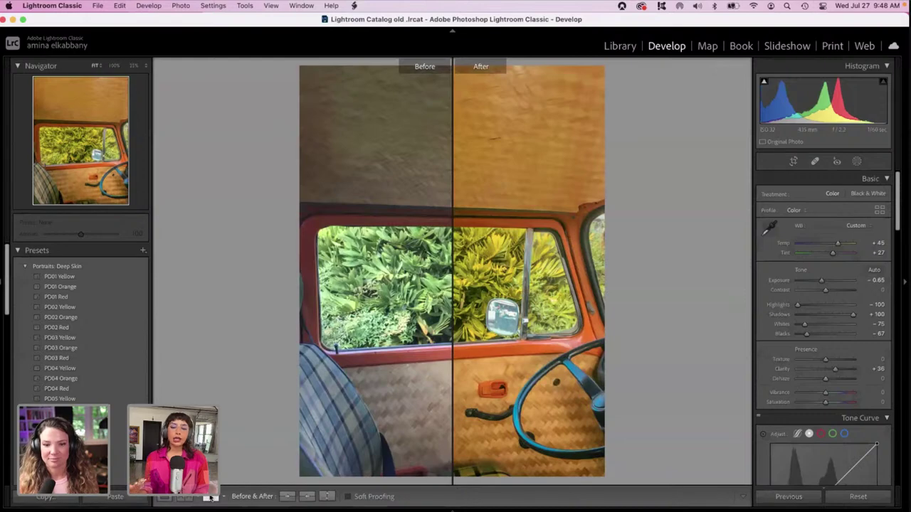
pyautogui.click(211, 497)
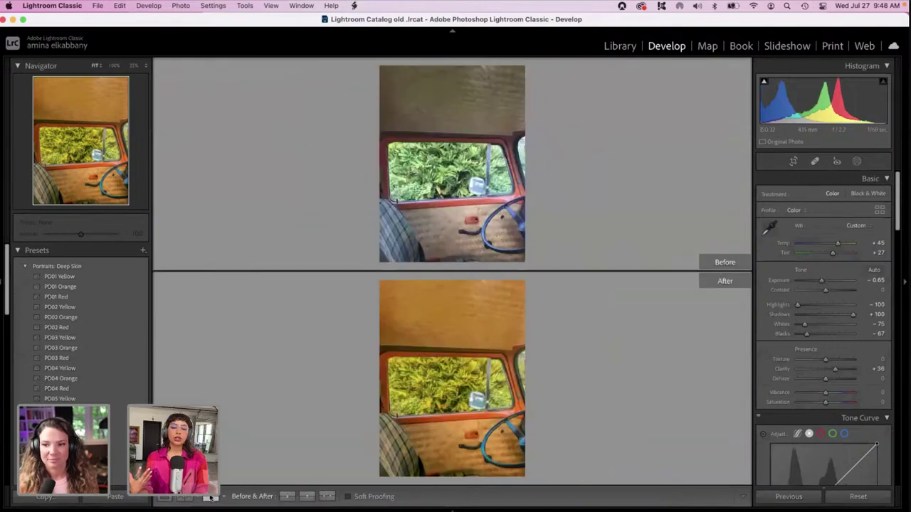
pyautogui.click(211, 497)
pyautogui.click(210, 498)
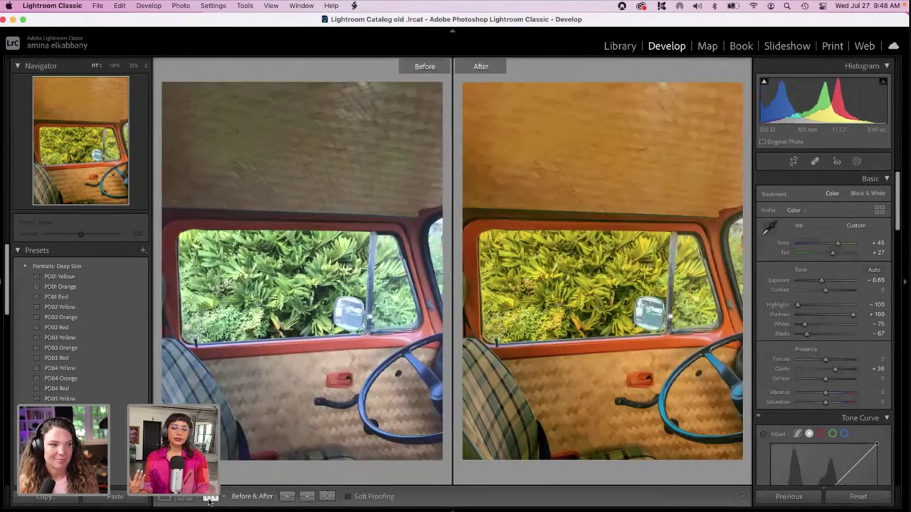
pyautogui.click(211, 497)
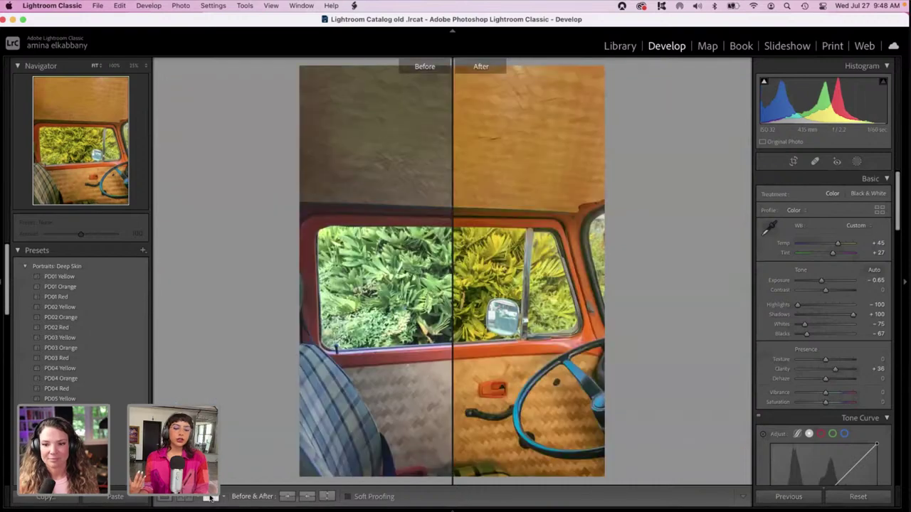
pyautogui.click(164, 498)
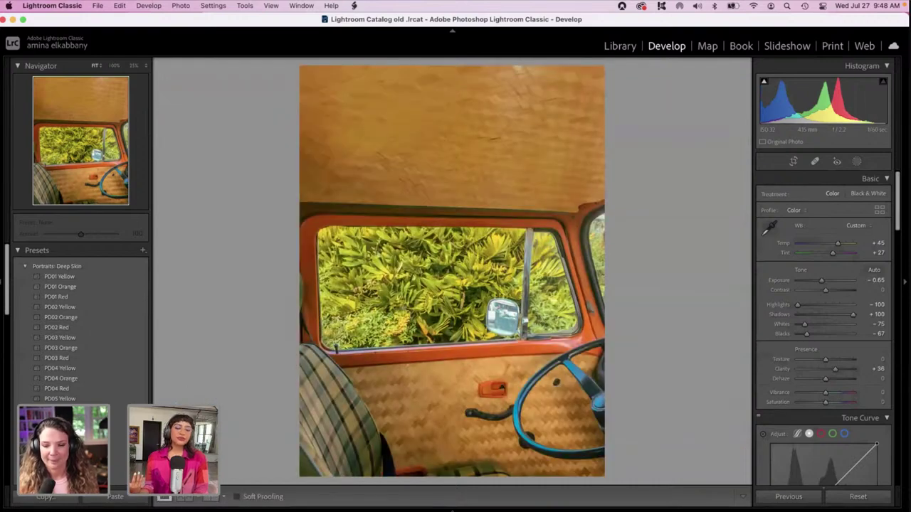
pyautogui.click(210, 498)
pyautogui.click(210, 497)
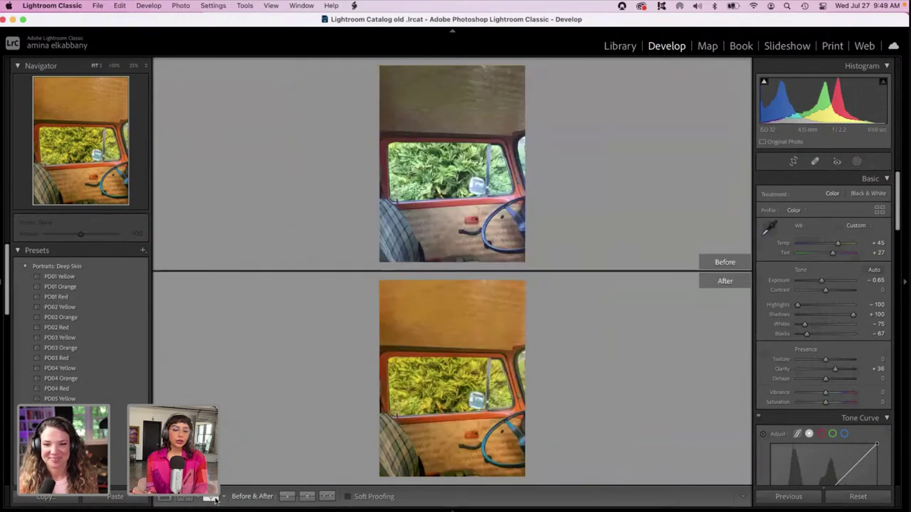
pyautogui.click(214, 499)
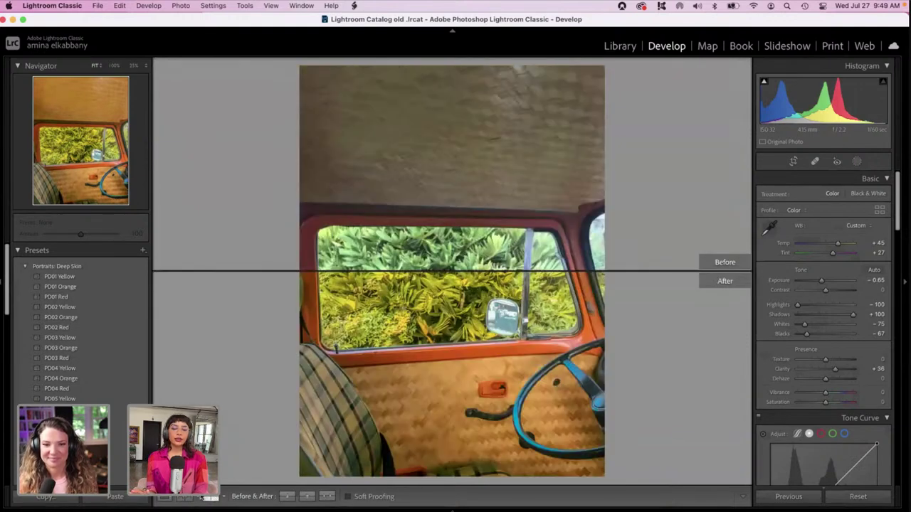
pyautogui.click(209, 498)
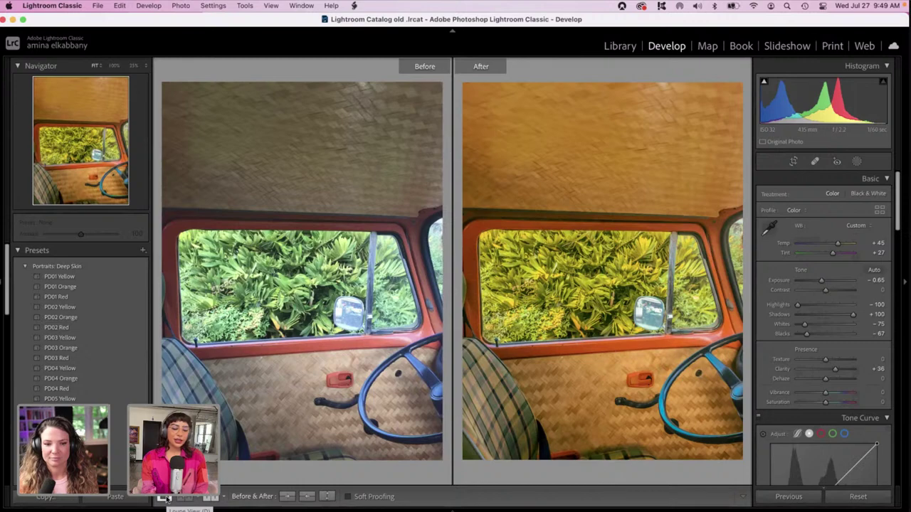
pyautogui.click(165, 498)
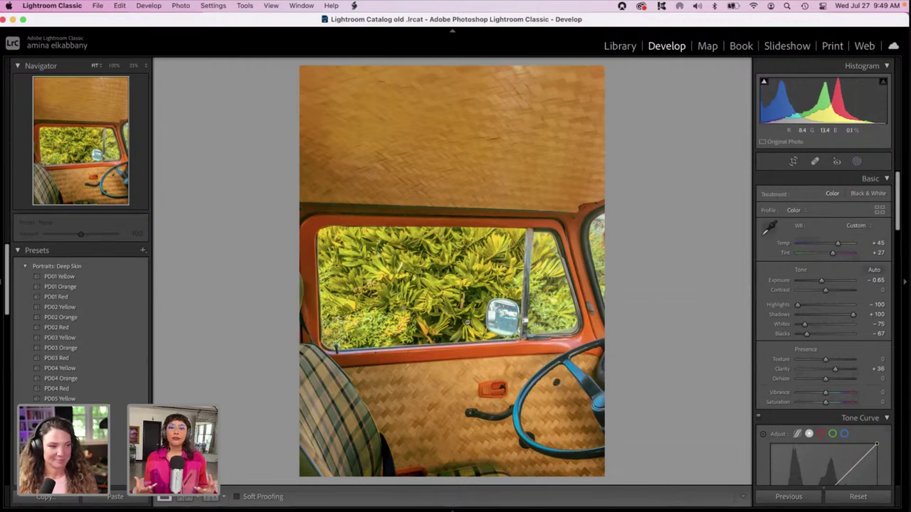
# - View the edited van photo among the folder's thumbnails in the Library grid, and reopen it in the Develop module
pyautogui.click(619, 47)
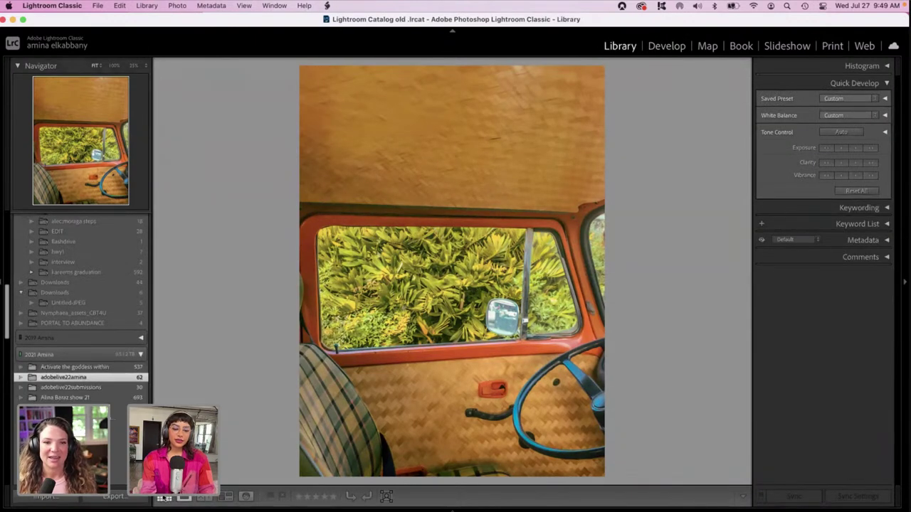
pyautogui.click(165, 497)
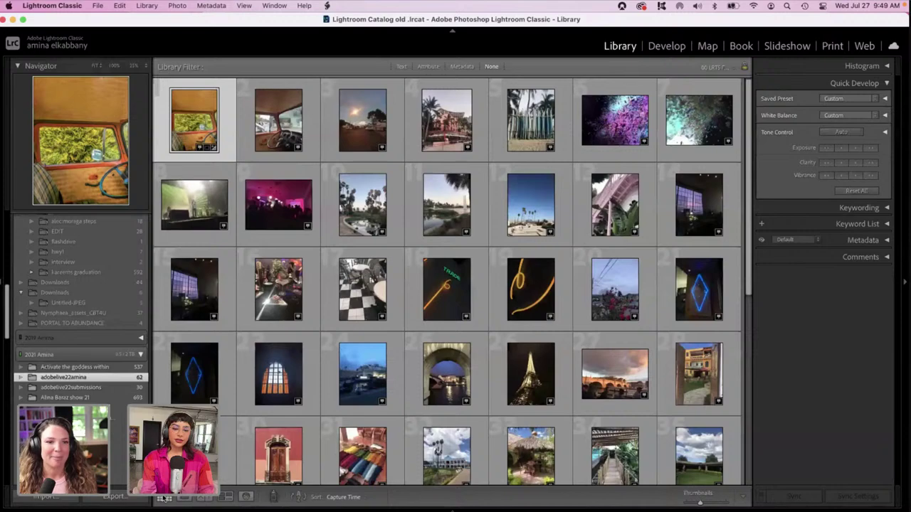
pyautogui.doubleClick(197, 139)
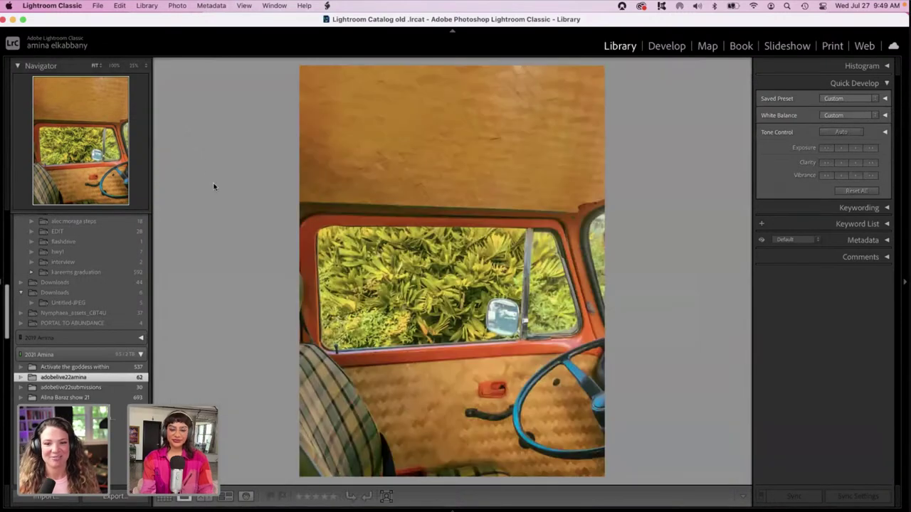
pyautogui.click(666, 46)
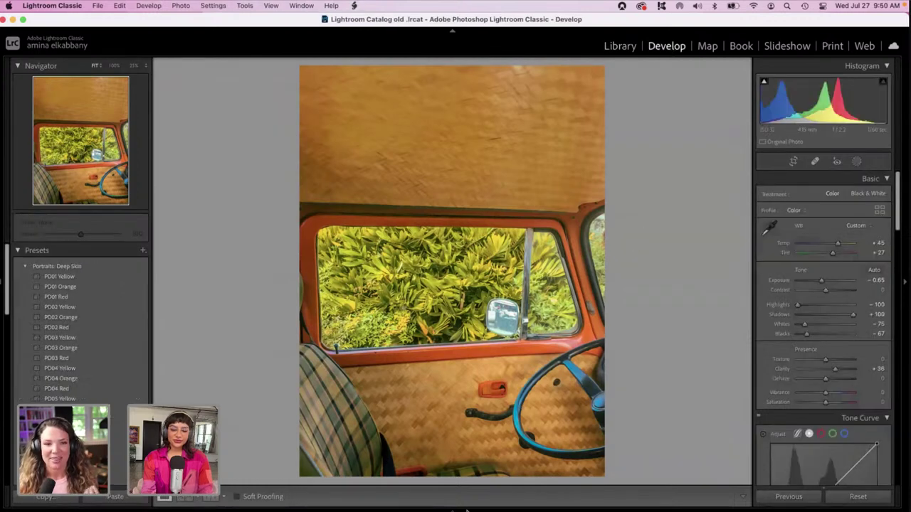
# - Show the filmstrip, view the neighbouring unedited van photo, and return to the edited one
pyautogui.click(453, 510)
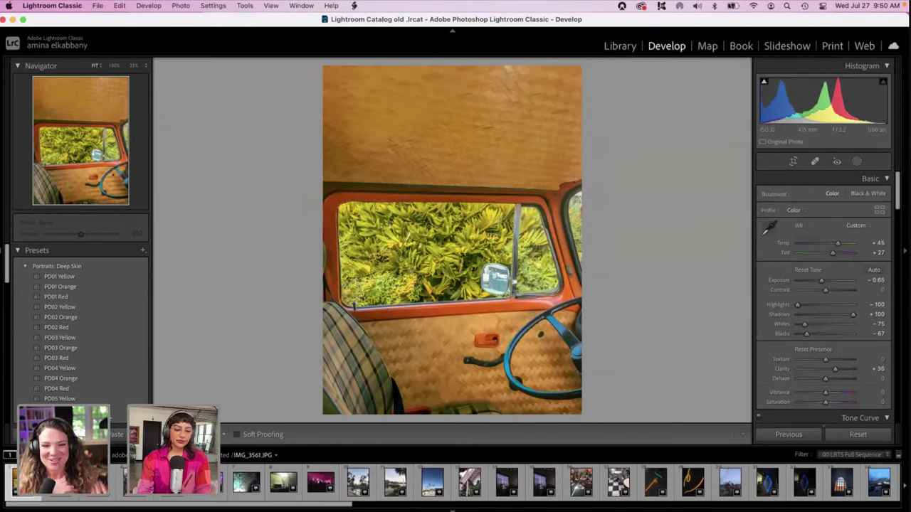
pyautogui.press('Left')
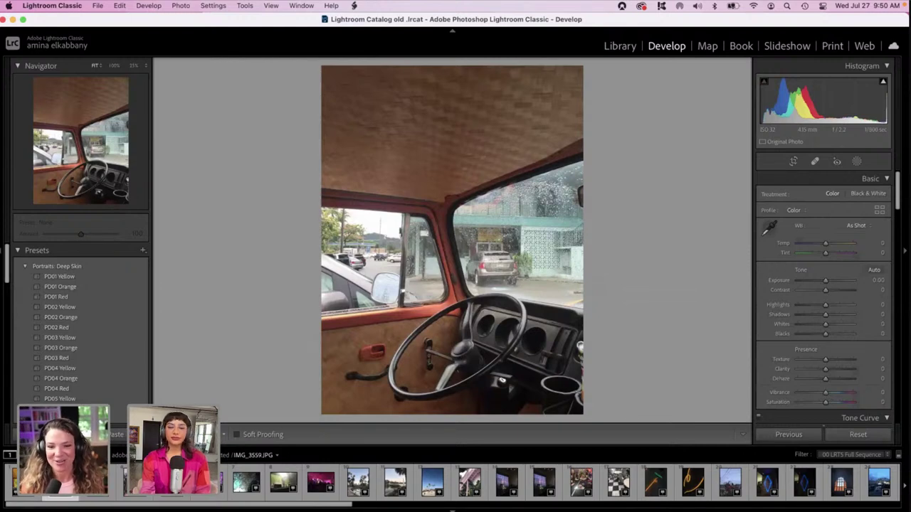
pyautogui.press('Right')
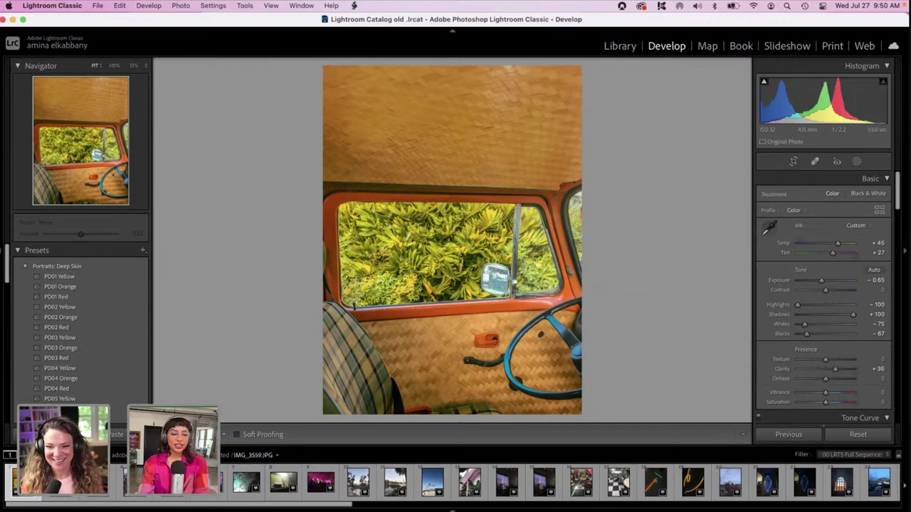
# - Browse back and forth between the edited van photo, the unedited parking-lot van photo and the street photo
pyautogui.keyDown('super'); pyautogui.click(384, 475); pyautogui.keyUp('super')
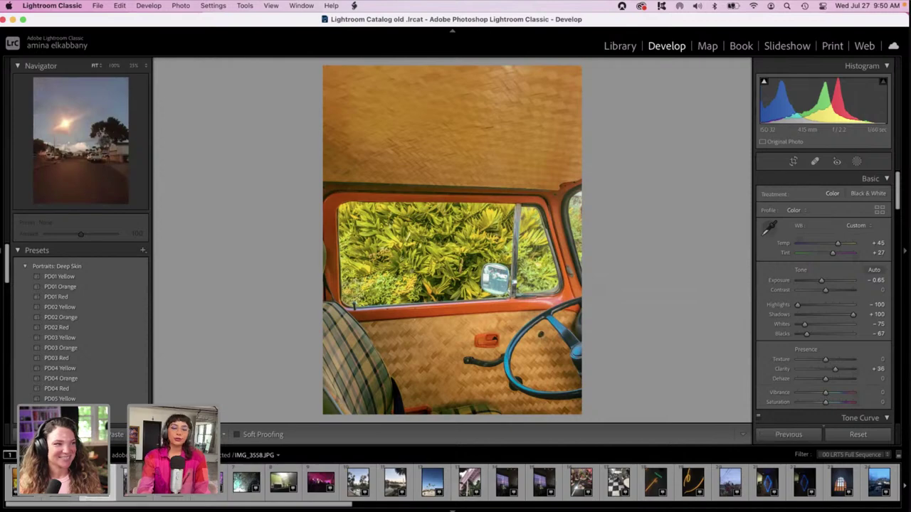
pyautogui.press('Right')
pyautogui.press('Right')
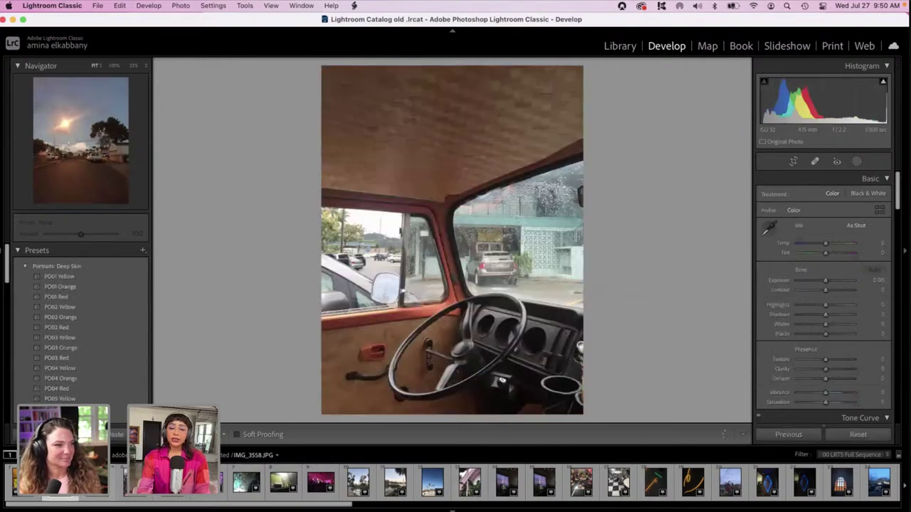
pyautogui.press('Right')
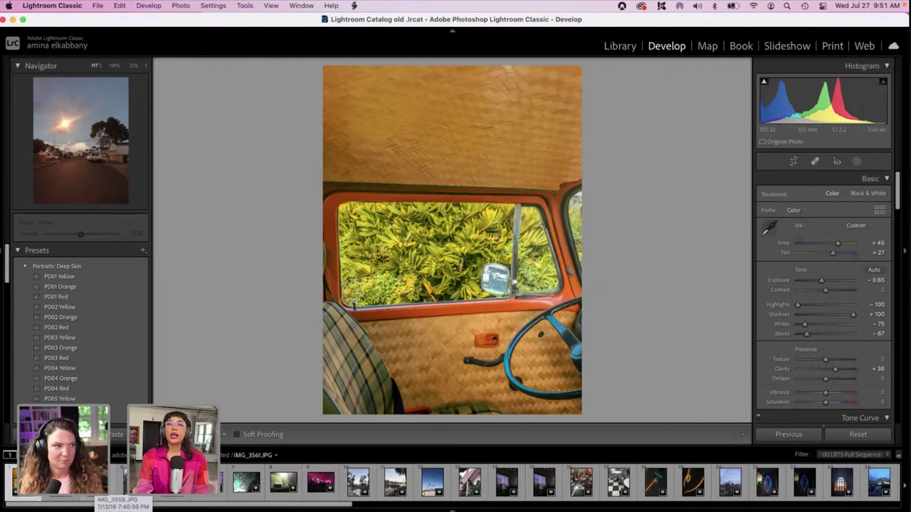
pyautogui.press('Left')
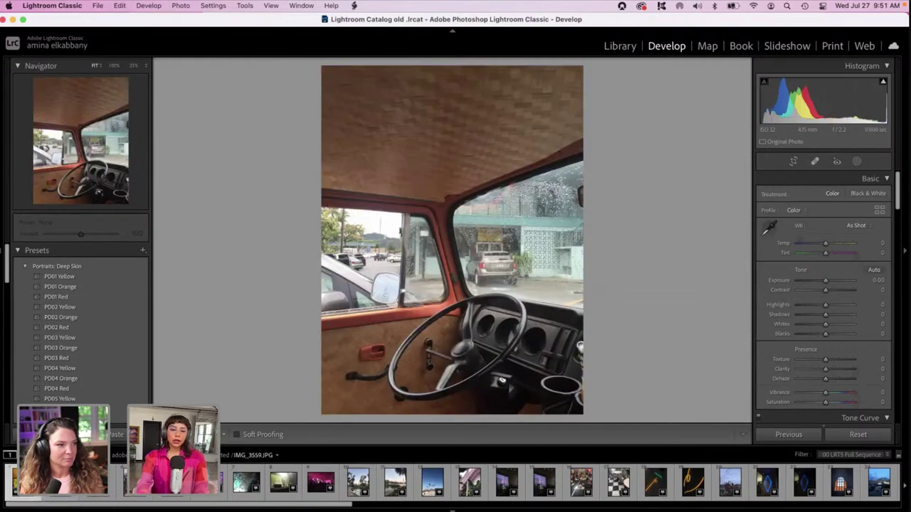
pyautogui.press('Right')
pyautogui.press('Left')
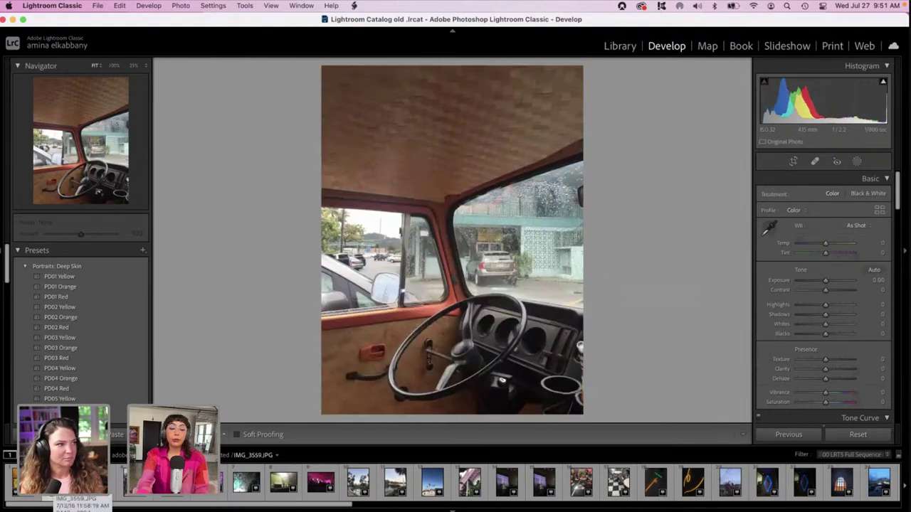
pyautogui.press('Right')
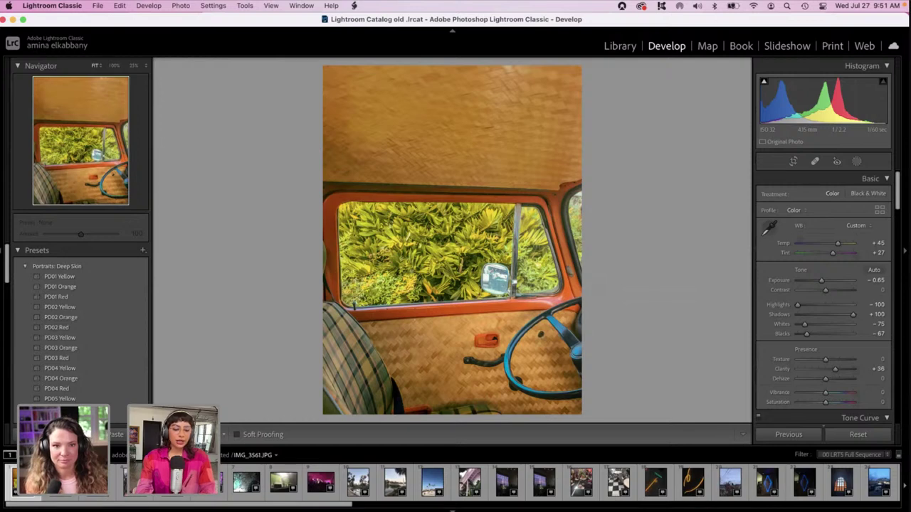
# - Synchronize the edited van photo's develop settings to the neighbouring selected photos, leaving out Effects, Spot Removal, Crop and Masking
pyautogui.press('super')
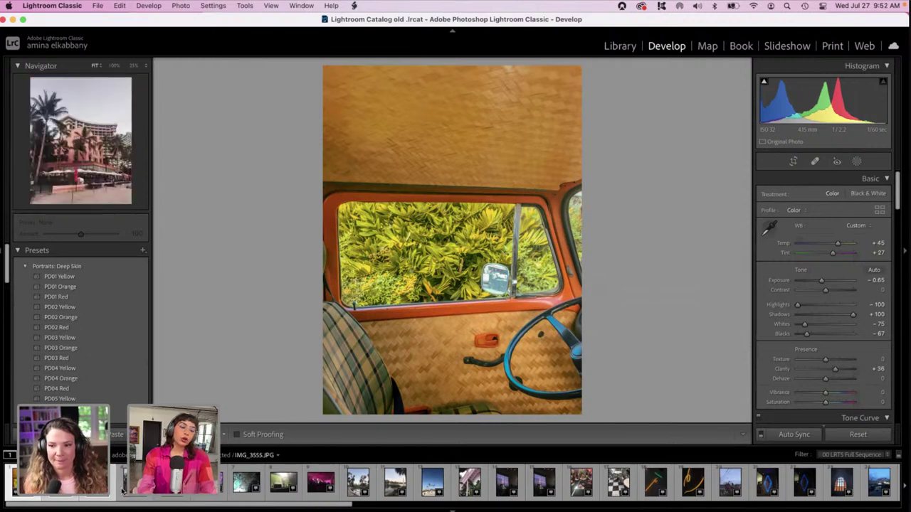
pyautogui.press('super')
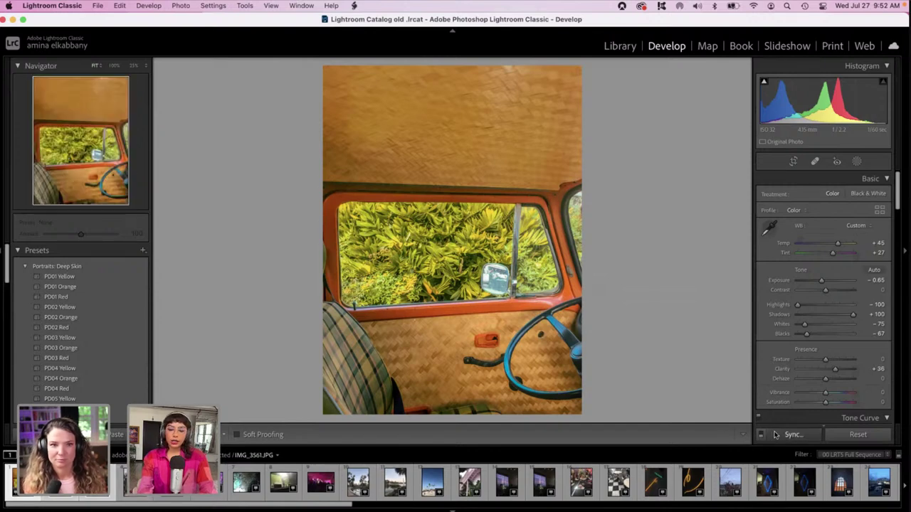
pyautogui.click(776, 434)
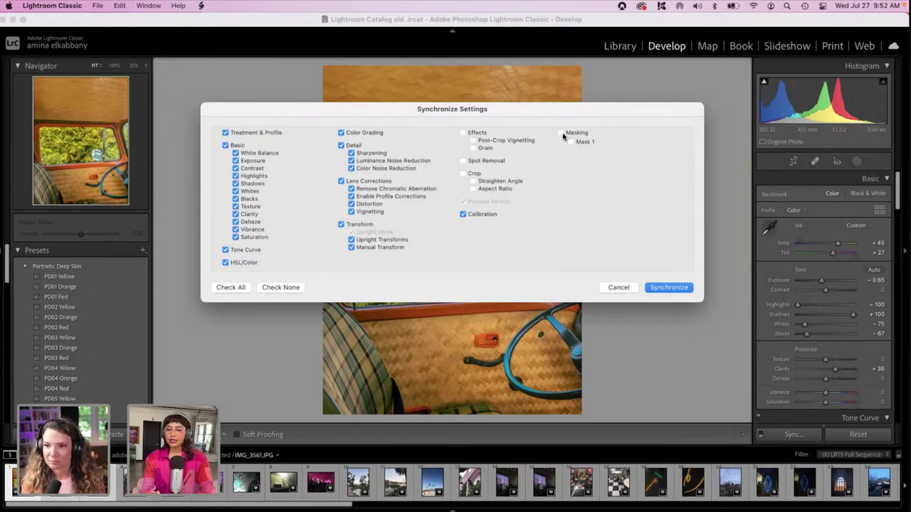
pyautogui.click(650, 288)
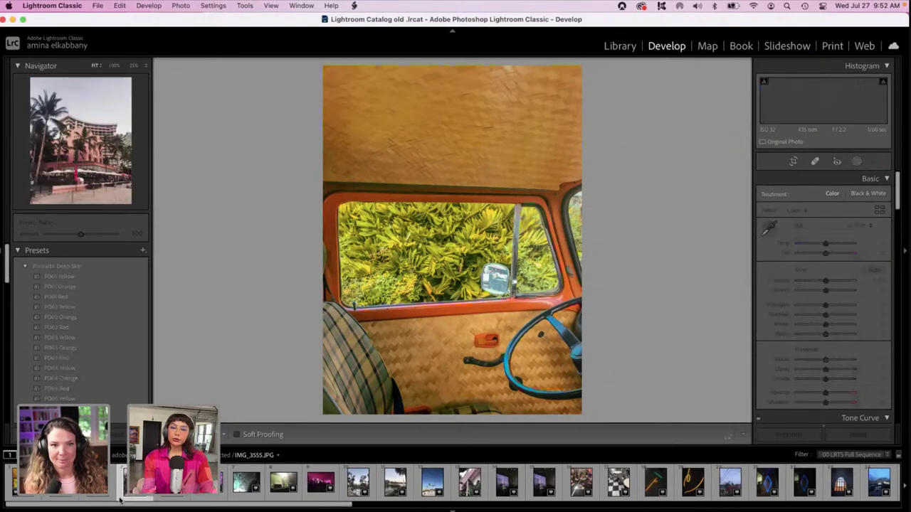
# - Compare the synced parking-lot van photo and street photo with their originals in the side-by-side before/after view
pyautogui.press('Left')
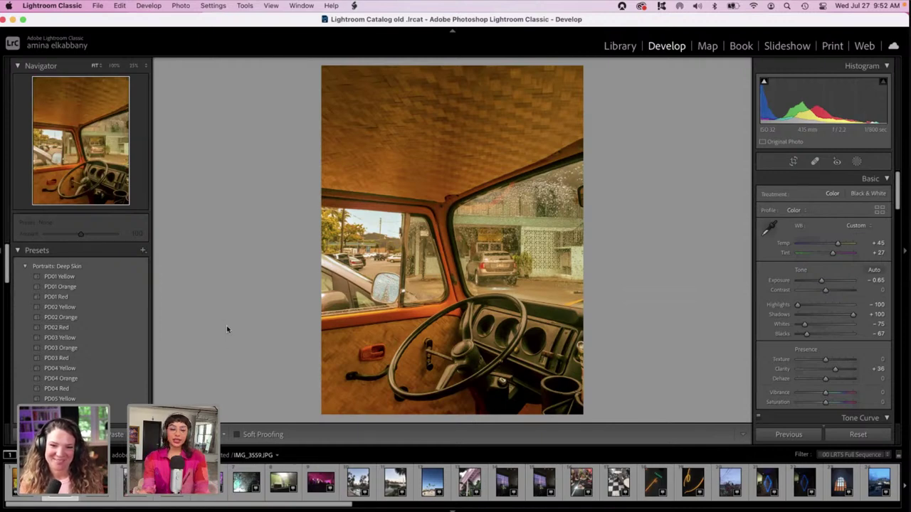
pyautogui.press('y')
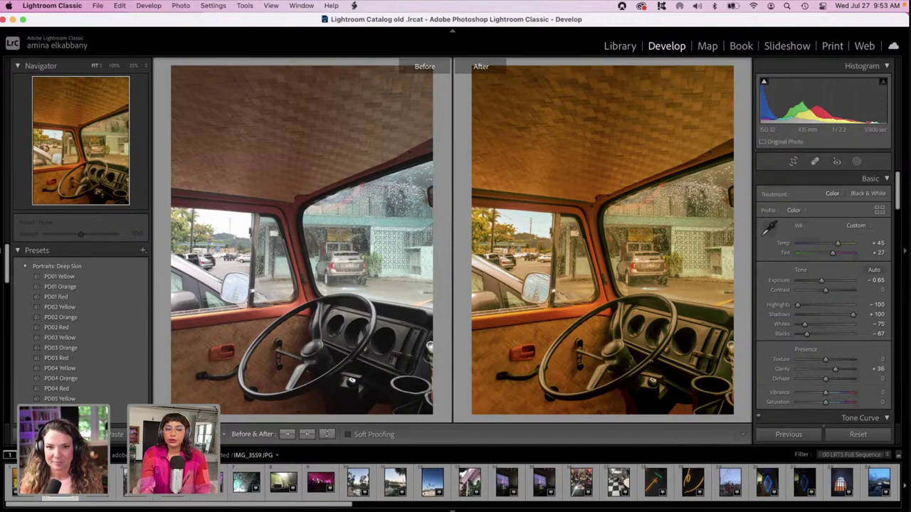
pyautogui.press('Left')
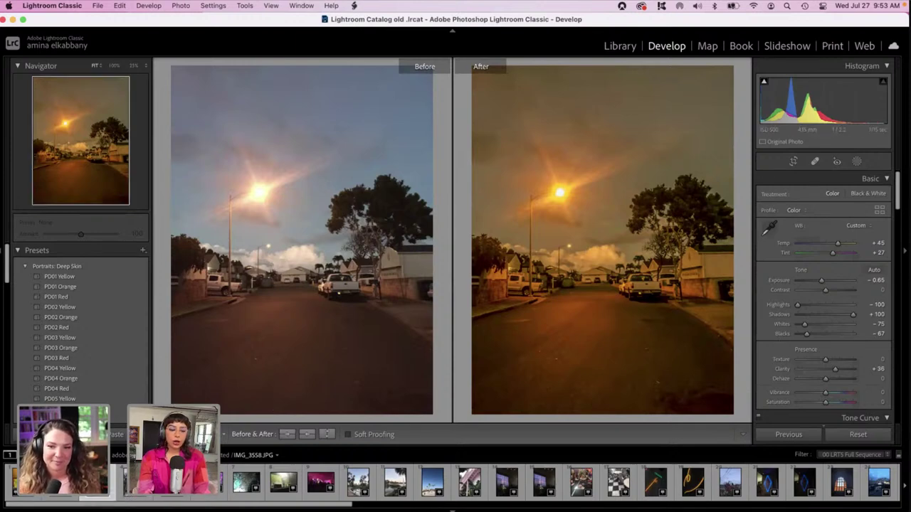
# - Leave the before/after view and set the parking-lot van photo's Exposure to −1.05
pyautogui.press('y')
pyautogui.press('Right')
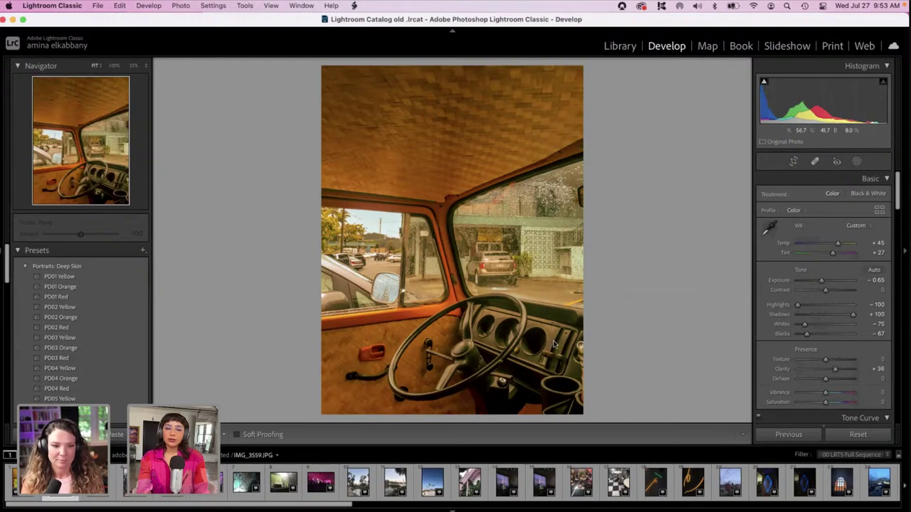
pyautogui.moveTo(821, 283); pyautogui.dragTo(821, 283)
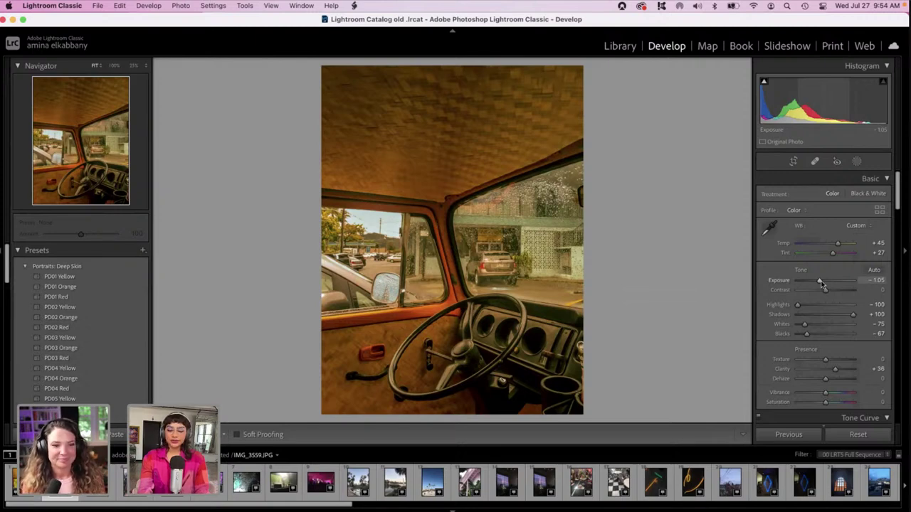
# - In the street photo's Calibration settings, set the Blue Primary Saturation to +42 and its Hue to −13
pyautogui.press('Left')
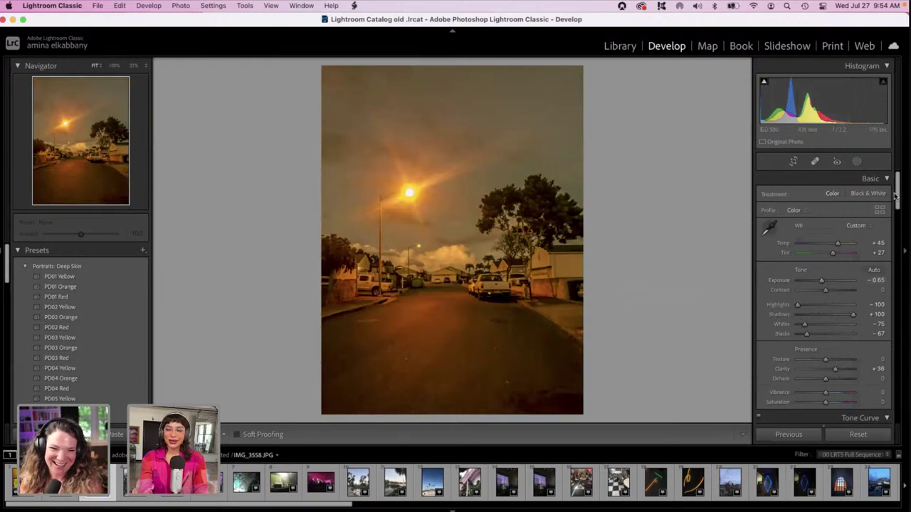
pyautogui.scroll(-1, 897, 203)
pyautogui.moveTo(897, 203); pyautogui.dragTo(900, 420)
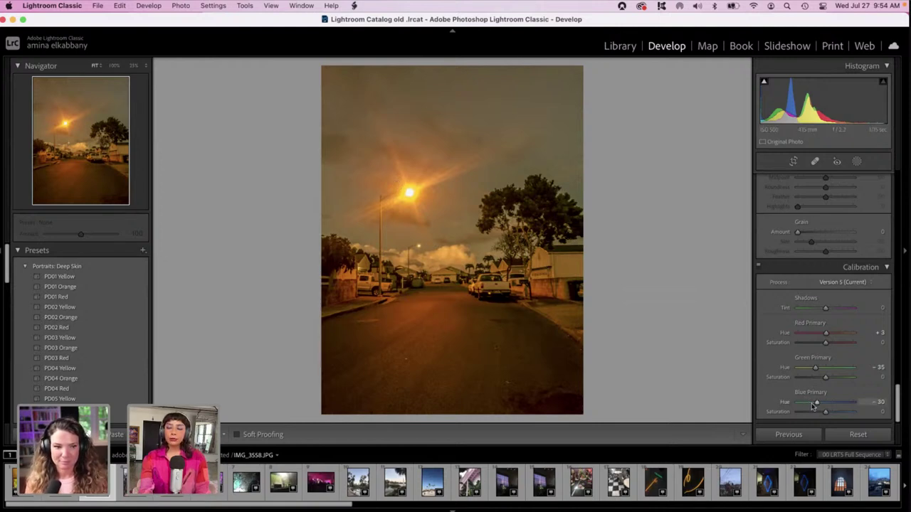
pyautogui.click(836, 412)
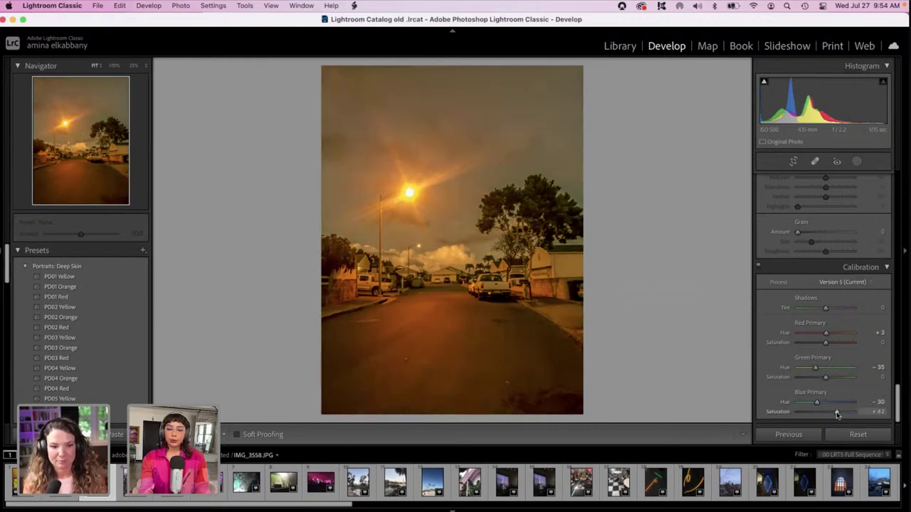
pyautogui.moveTo(831, 403)
pyautogui.mouseDown()
pyautogui.moveTo(811, 404)
pyautogui.moveTo(822, 404)
pyautogui.mouseUp()
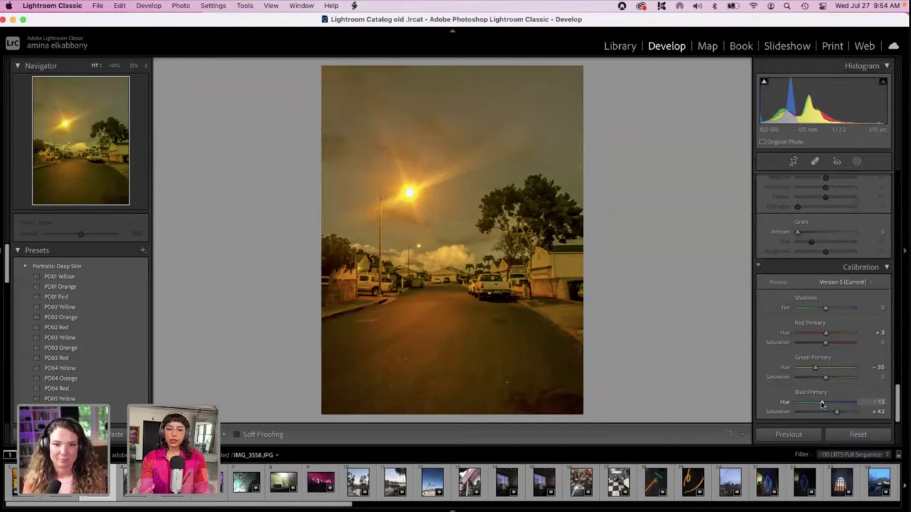
# - Add a Select Sky mask to the street photo
pyautogui.moveTo(898, 415); pyautogui.dragTo(893, 184)
pyautogui.click(857, 162)
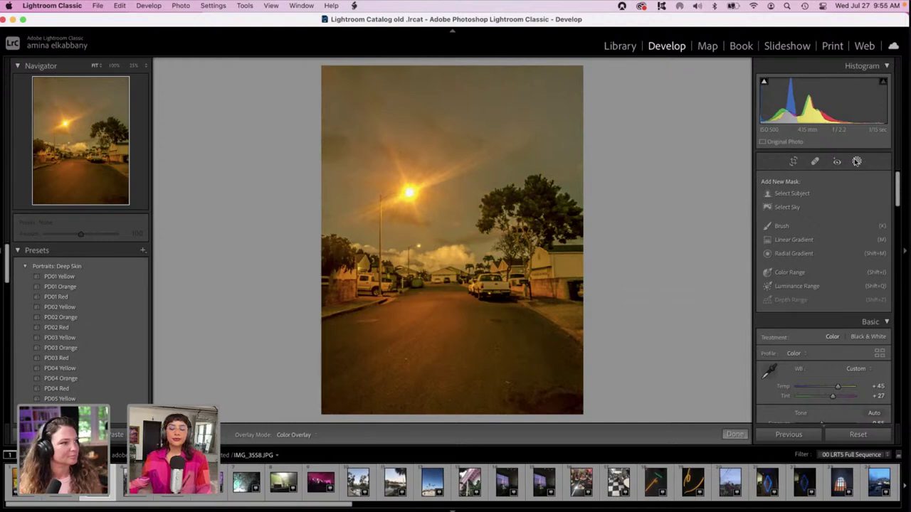
pyautogui.click(787, 207)
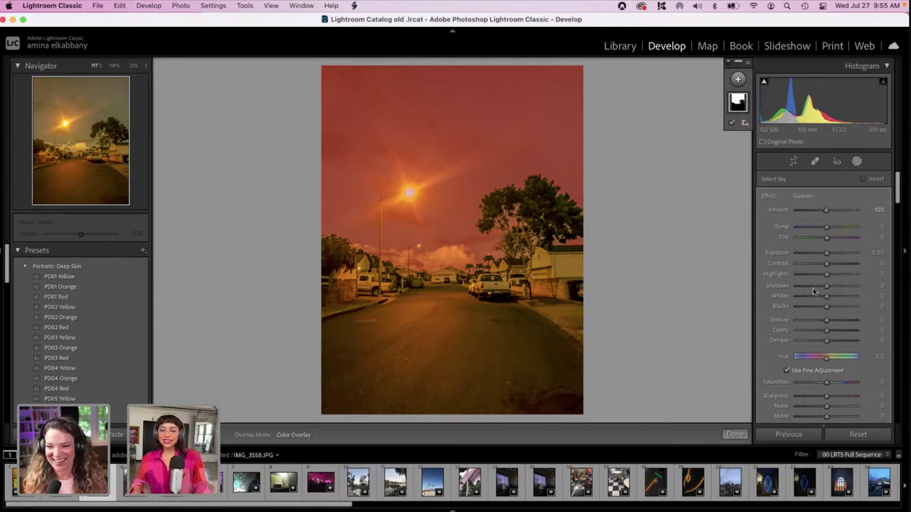
# - Try teal, purple and green tints on the sky mask, and settle on a blue with hue 242 and saturation 83%
pyautogui.scroll(-3, 844, 353)
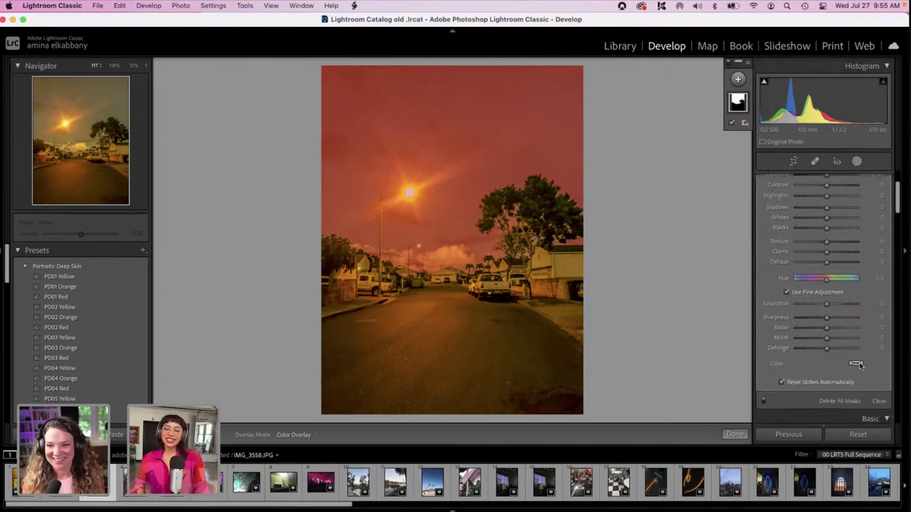
pyautogui.click(856, 364)
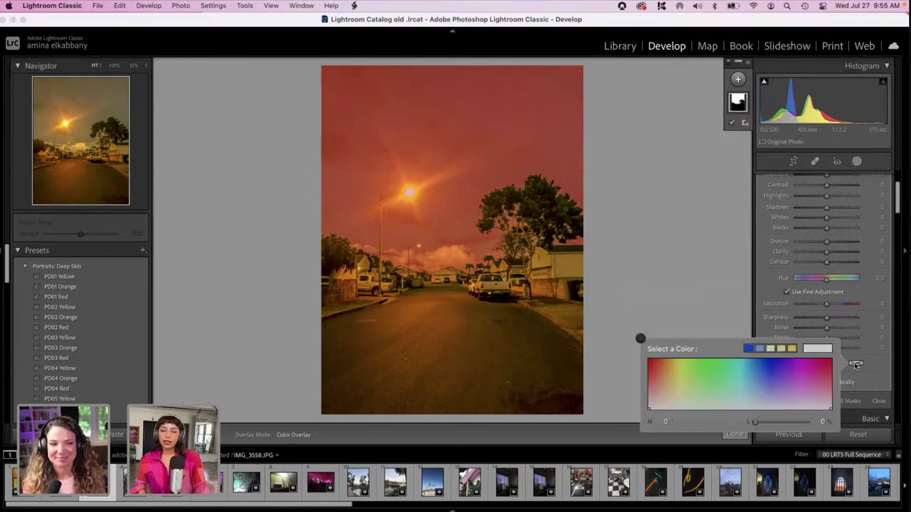
pyautogui.click(749, 370)
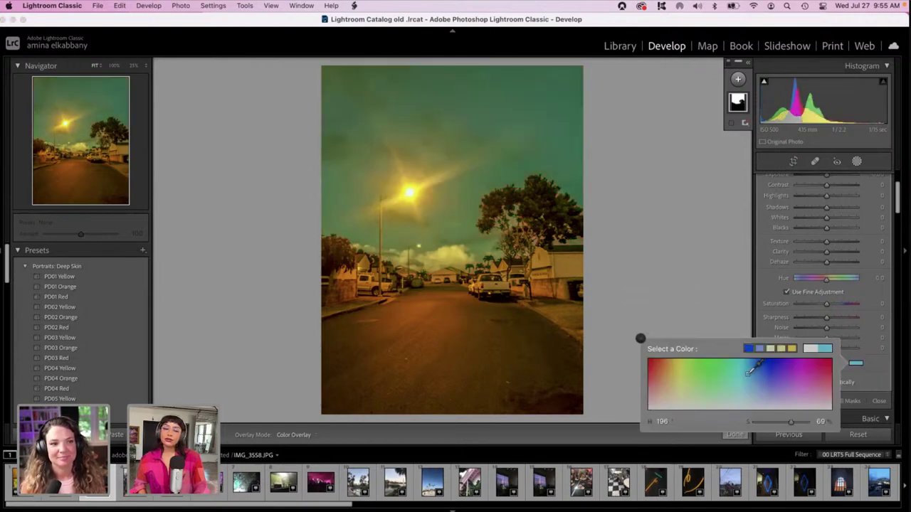
pyautogui.moveTo(749, 371)
pyautogui.mouseDown()
pyautogui.moveTo(748, 385)
pyautogui.moveTo(761, 368)
pyautogui.moveTo(741, 387)
pyautogui.moveTo(742, 371)
pyautogui.moveTo(752, 383)
pyautogui.moveTo(743, 382)
pyautogui.mouseUp()
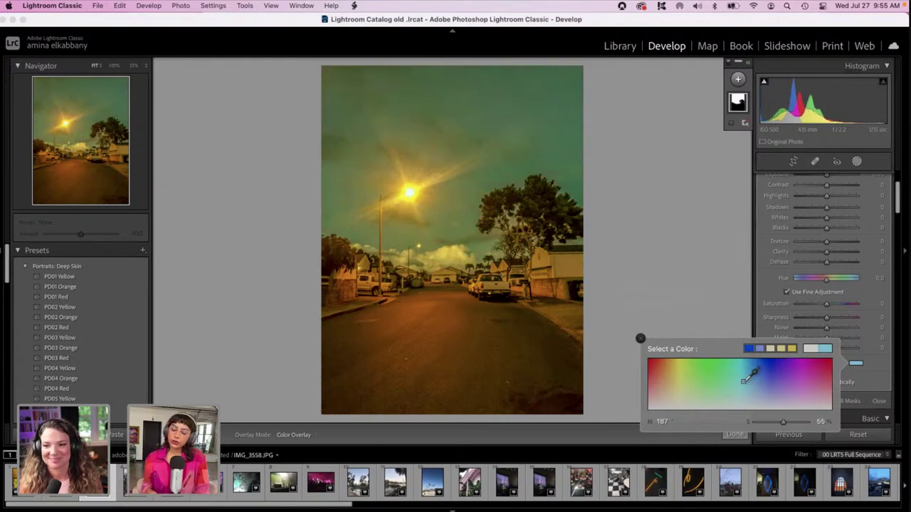
pyautogui.moveTo(740, 372)
pyautogui.mouseDown()
pyautogui.moveTo(727, 382)
pyautogui.moveTo(741, 373)
pyautogui.moveTo(753, 382)
pyautogui.mouseUp()
pyautogui.click(739, 382)
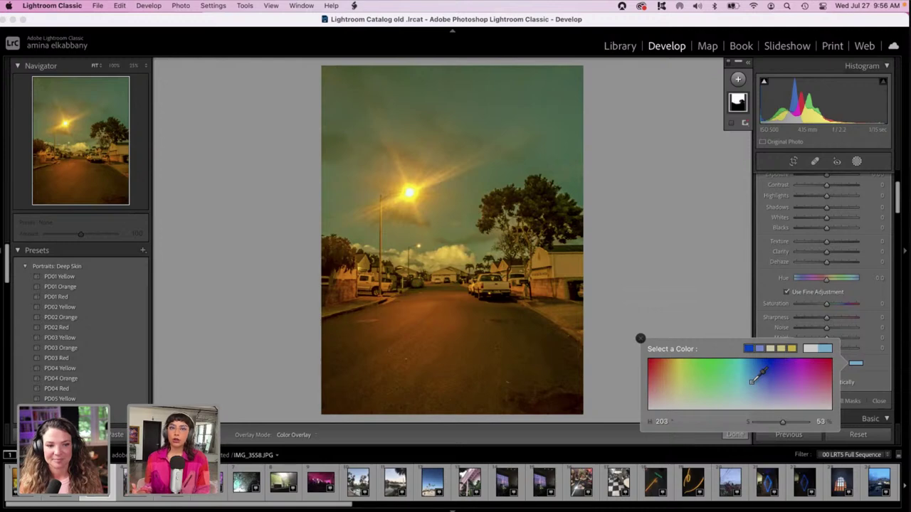
pyautogui.moveTo(752, 382); pyautogui.dragTo(785, 380)
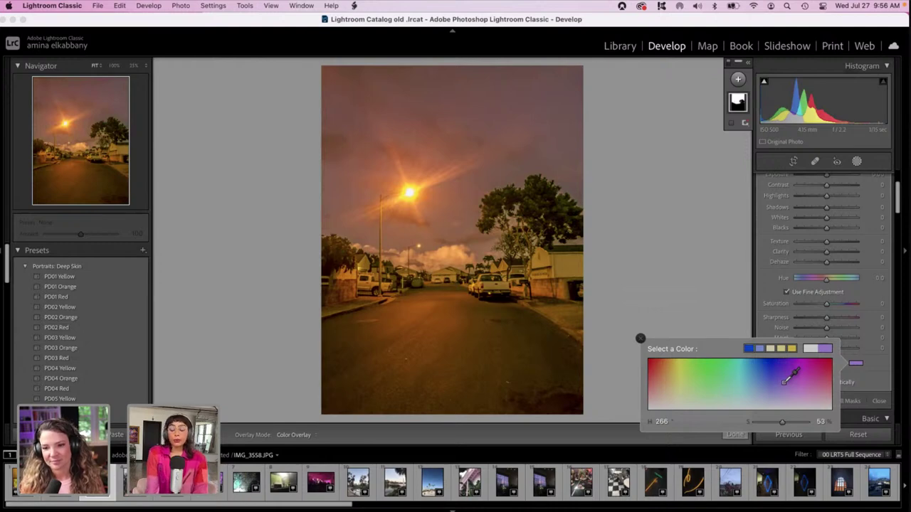
pyautogui.moveTo(784, 382)
pyautogui.mouseDown()
pyautogui.moveTo(797, 377)
pyautogui.moveTo(763, 362)
pyautogui.moveTo(736, 378)
pyautogui.moveTo(666, 370)
pyautogui.moveTo(676, 384)
pyautogui.moveTo(688, 375)
pyautogui.moveTo(725, 382)
pyautogui.mouseUp()
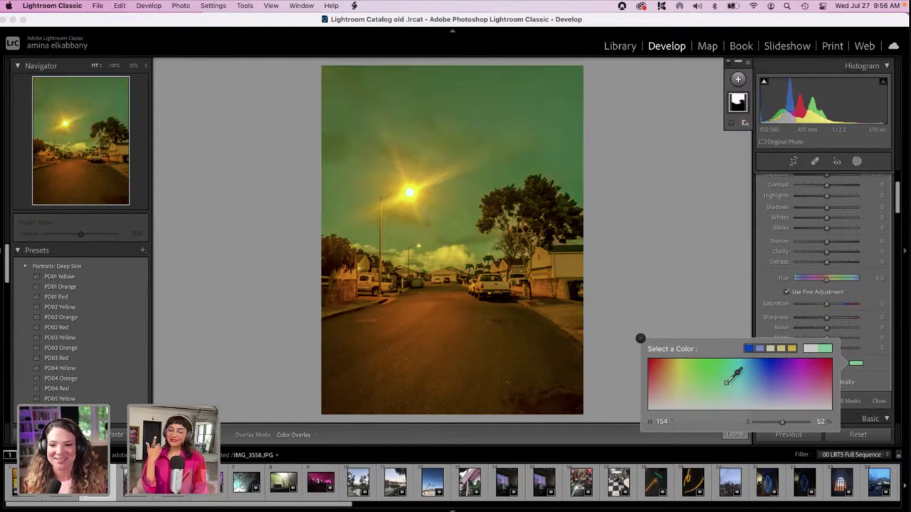
pyautogui.moveTo(726, 382)
pyautogui.mouseDown()
pyautogui.moveTo(745, 386)
pyautogui.moveTo(773, 365)
pyautogui.mouseUp()
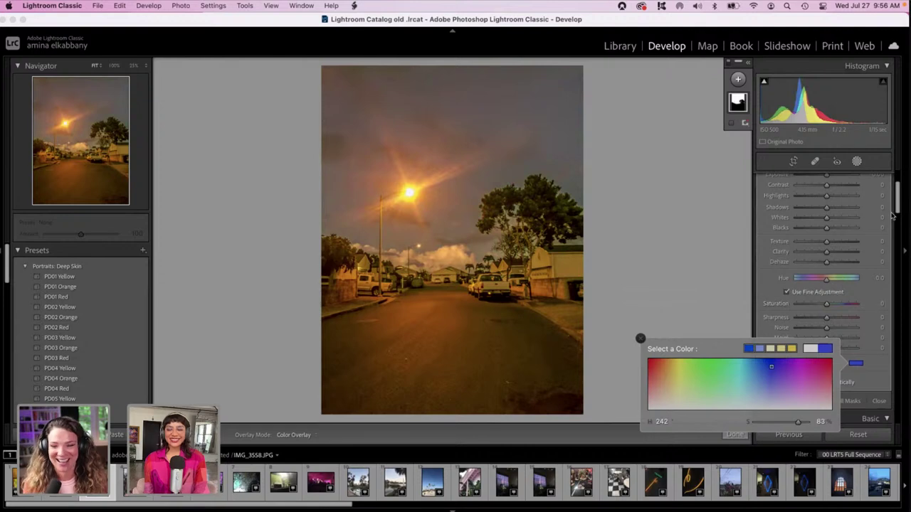
# - Set the sky mask's Exposure to −0.83 and close the masking options
pyautogui.moveTo(898, 210); pyautogui.dragTo(898, 181)
pyautogui.moveTo(826, 253); pyautogui.dragTo(819, 254)
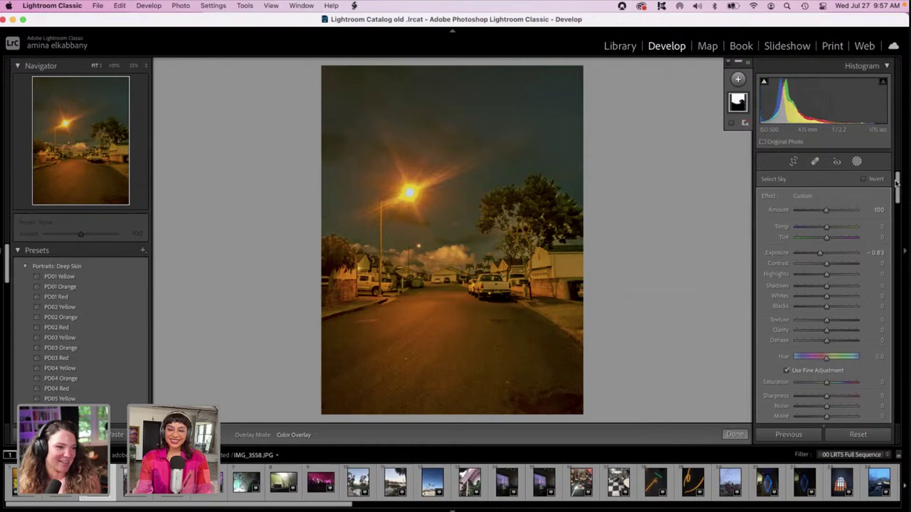
pyautogui.click(856, 162)
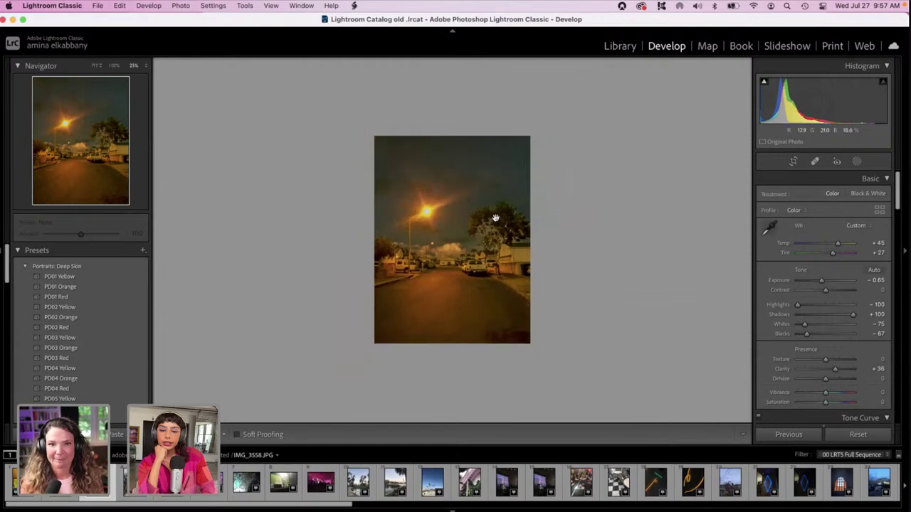
# - Inspect the street photo's tree and sky at 100%, and compare the edit with the original in the split before/after view at 50%
pyautogui.click(494, 217)
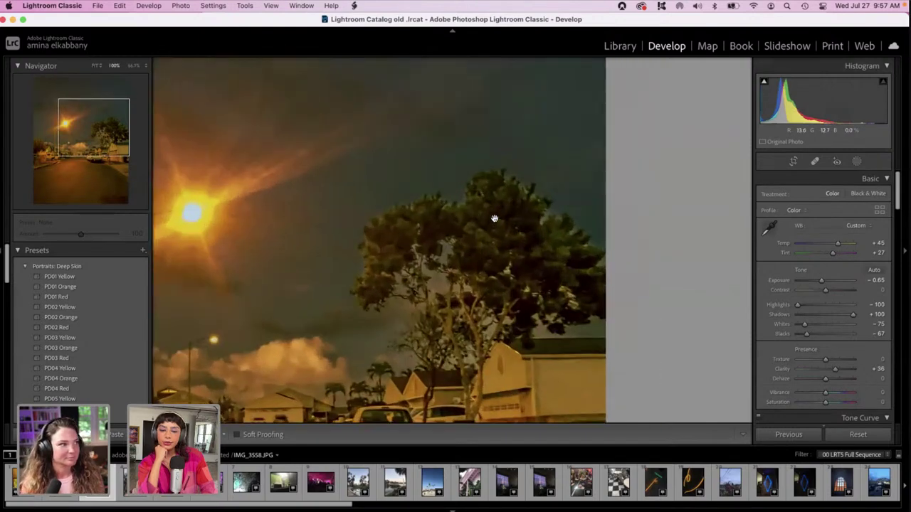
pyautogui.click(446, 266)
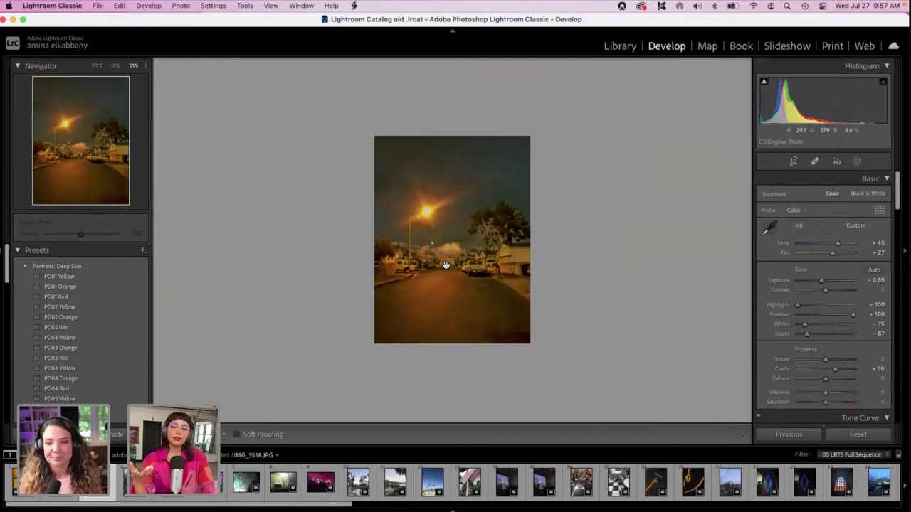
pyautogui.press('super+equal')
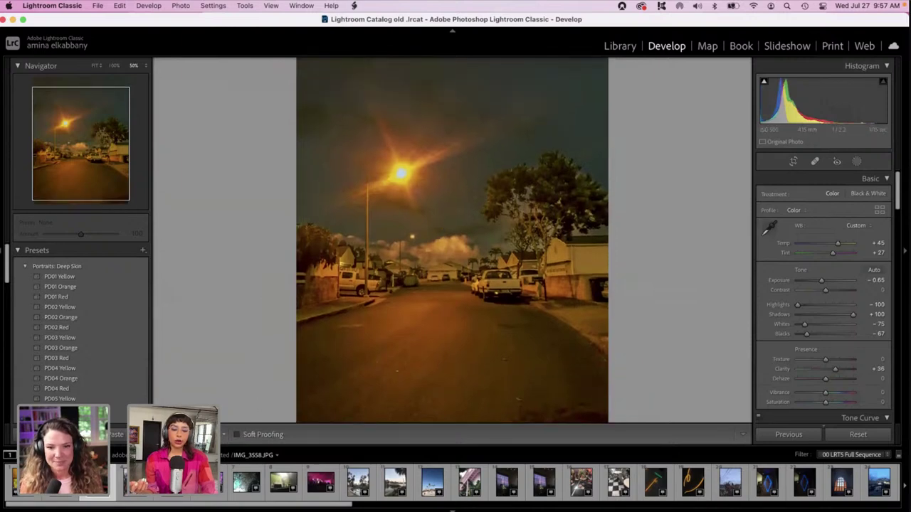
pyautogui.press('y')
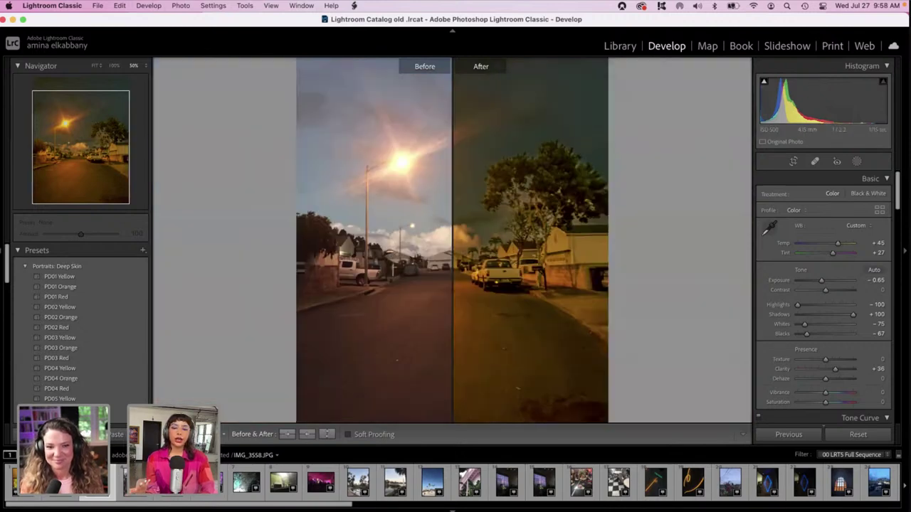
# - Leave the before/after comparison and review the whole edited street photo at 33.3% zoom
pyautogui.press('y')
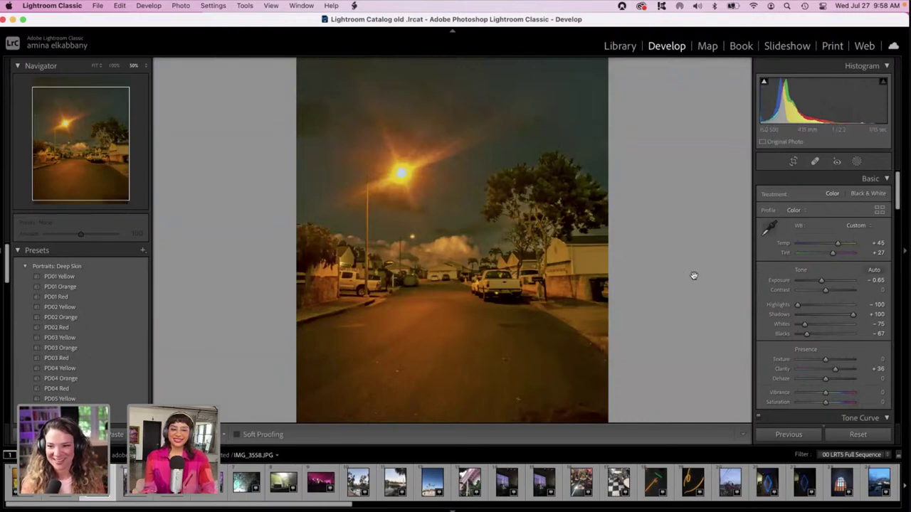
pyautogui.scroll(5, 692, 275)
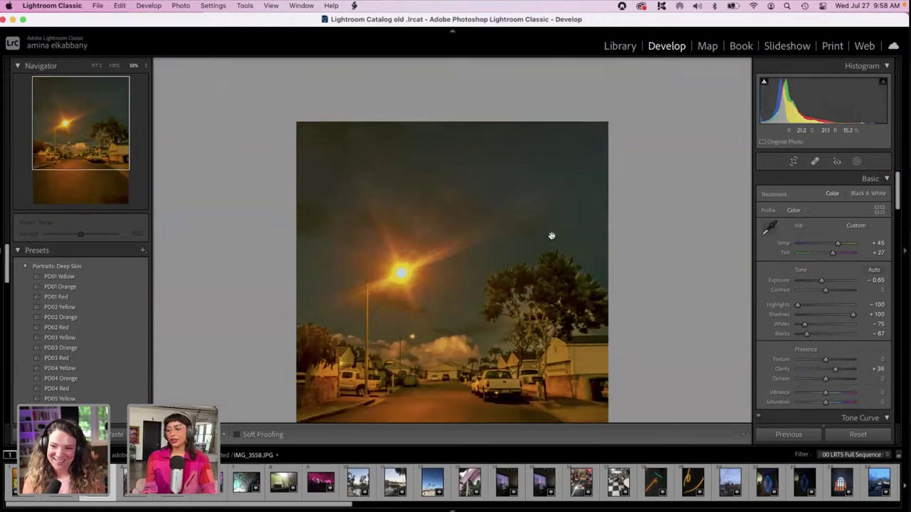
pyautogui.scroll(-3, 551, 236)
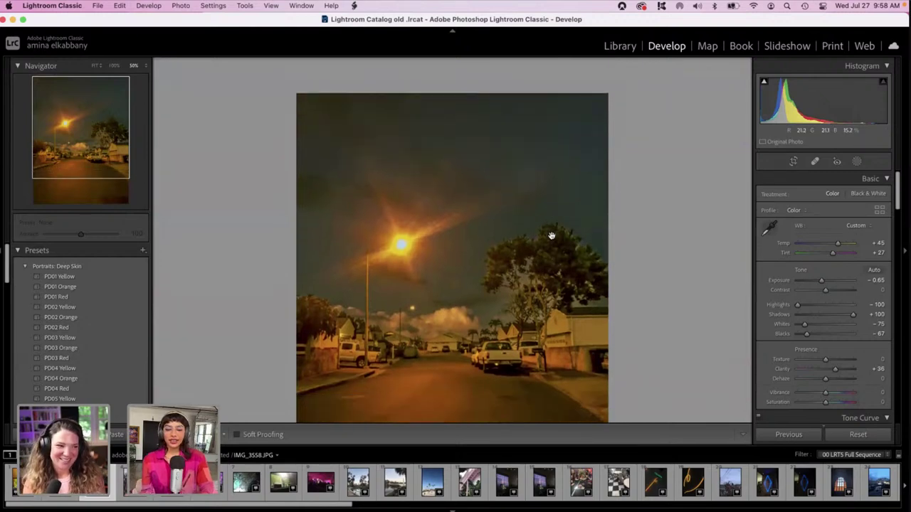
pyautogui.scroll(-5, 551, 235)
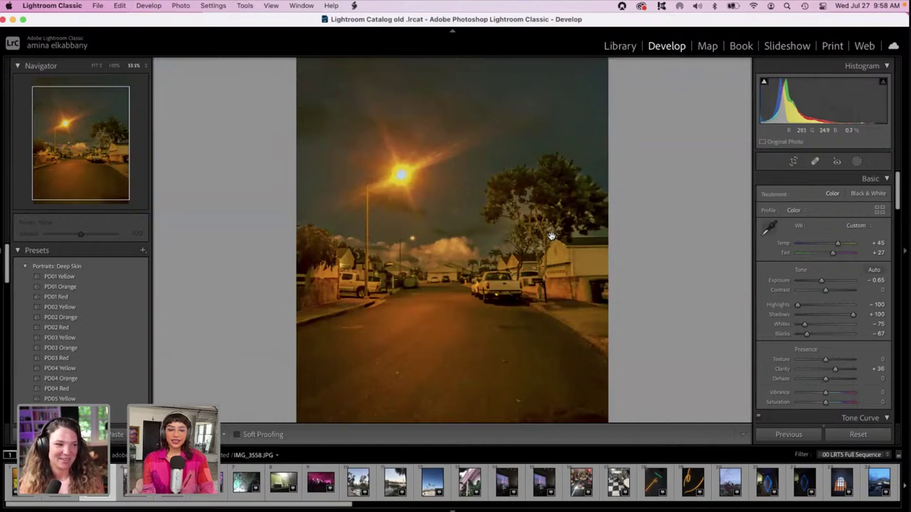
pyautogui.press('super+minus')
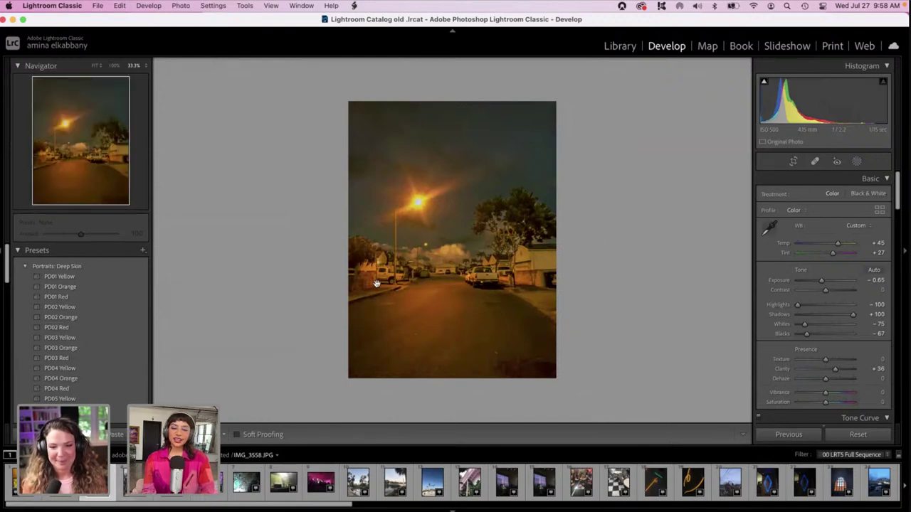
# - Shift the street photo's white balance Tint towards green and look through its remaining develop settings down to Effects
pyautogui.click(821, 254)
pyautogui.click(812, 254)
pyautogui.moveTo(812, 255); pyautogui.dragTo(826, 254)
pyautogui.scroll(-1, 827, 254)
pyautogui.scroll(-10, 827, 254)
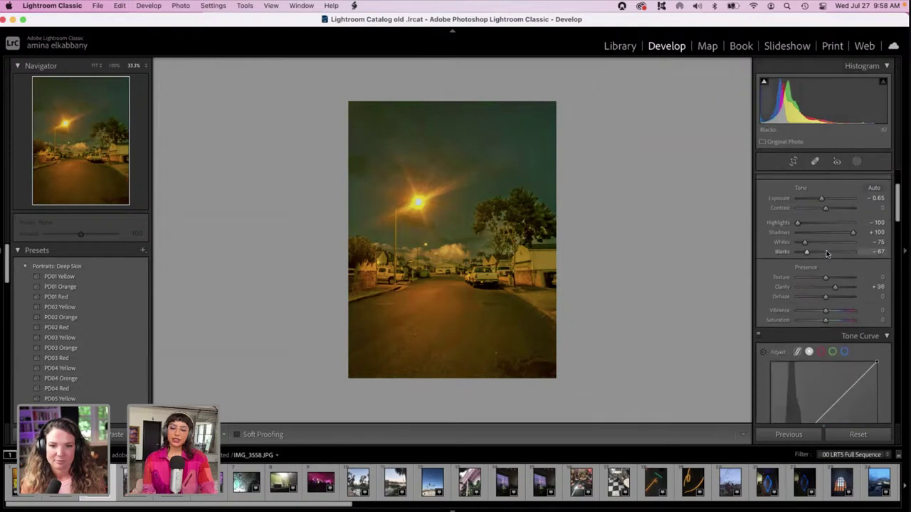
pyautogui.scroll(-10, 827, 254)
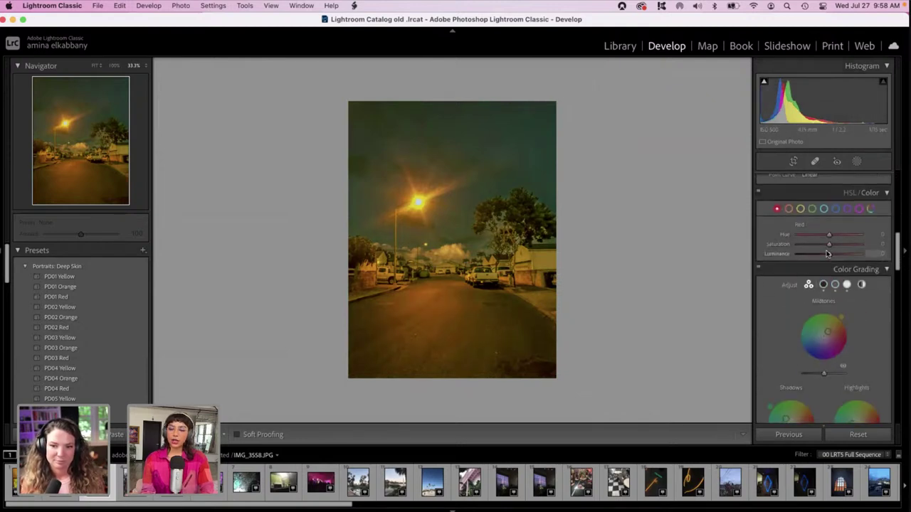
pyautogui.scroll(-10, 827, 254)
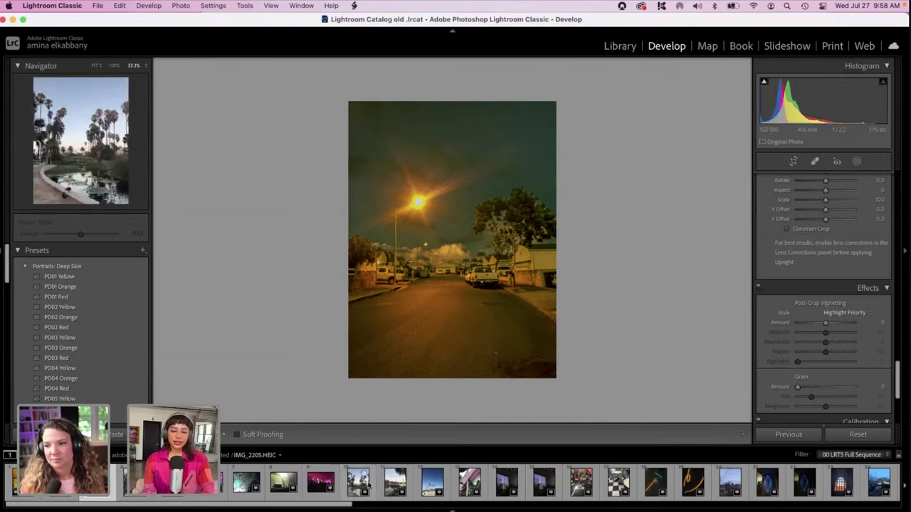
pyautogui.scroll(-2, 359, 480)
# - Enlarge the filmstrip thumbnails and browse forward to the neon sign photos
pyautogui.moveTo(365, 446); pyautogui.dragTo(362, 375)
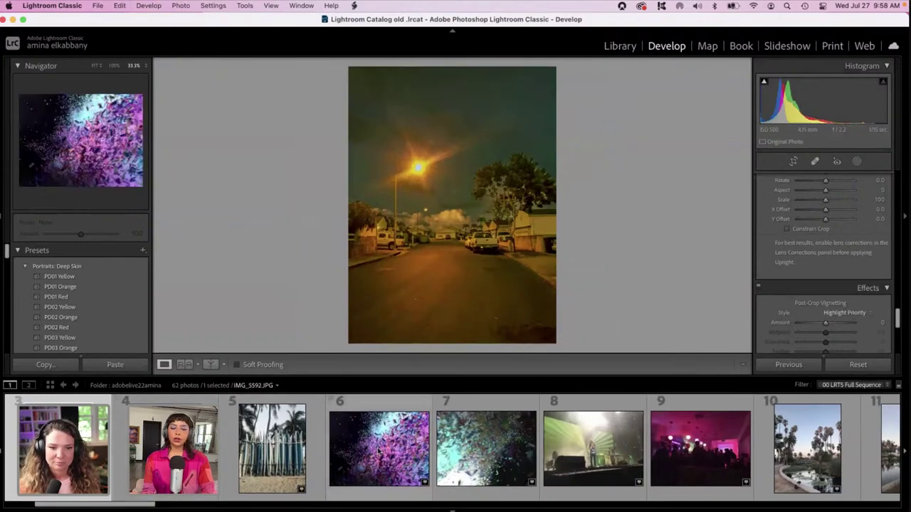
pyautogui.hscroll(5, 378, 451)
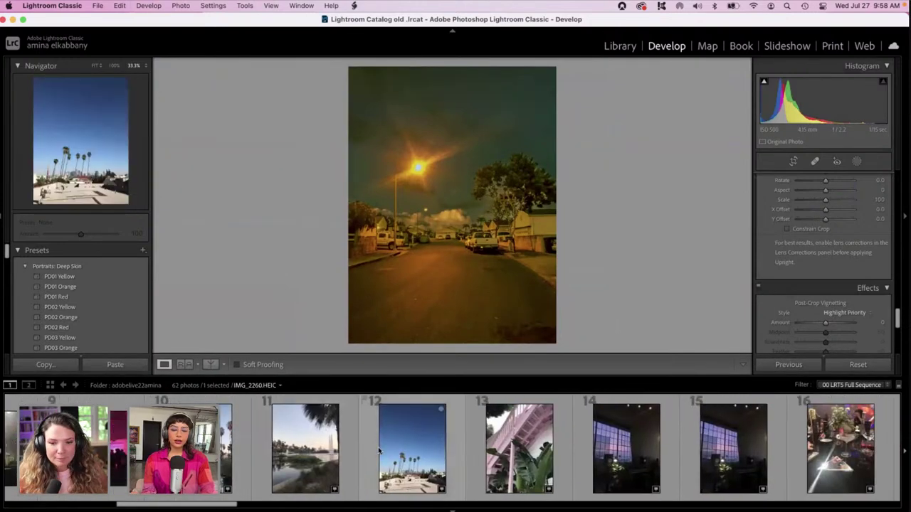
pyautogui.hscroll(10, 425, 468)
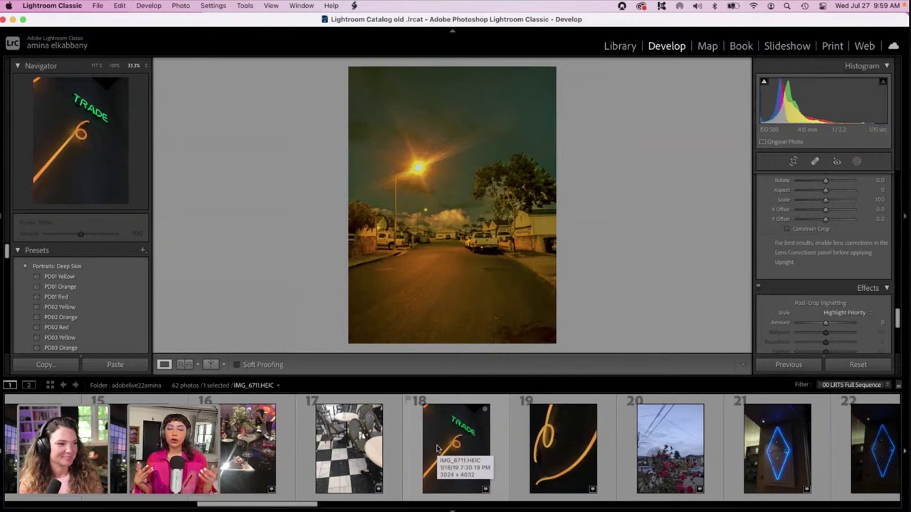
pyautogui.hscroll(1, 438, 448)
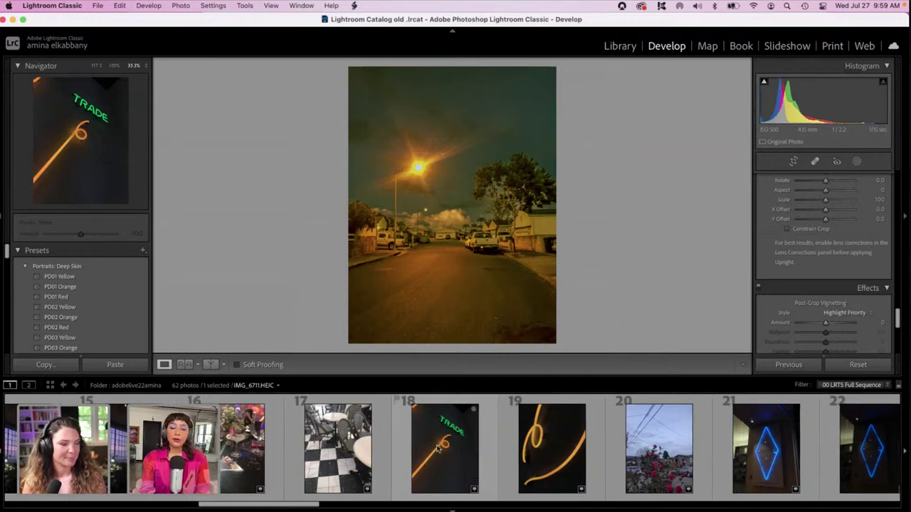
pyautogui.hscroll(2, 438, 449)
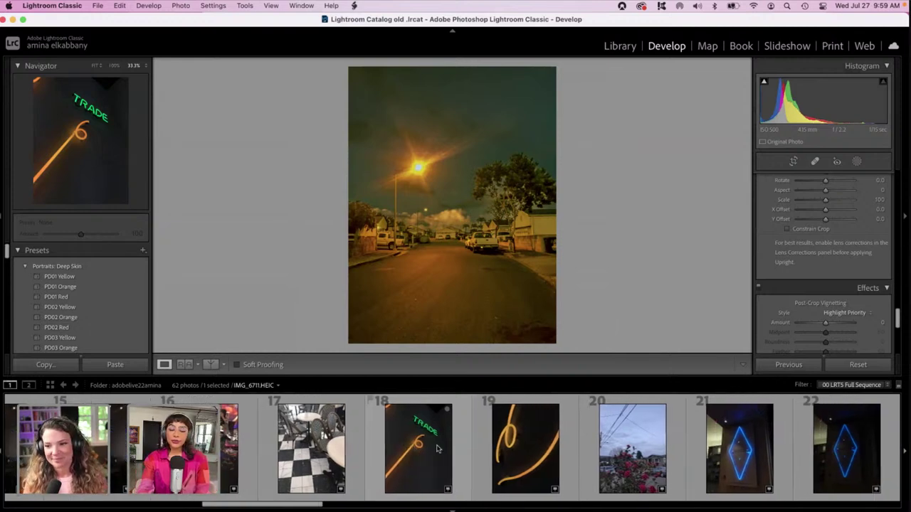
# - View the green TRADE sign, orange neon curve and two blue diamond neon photos one after another
pyautogui.click(437, 448)
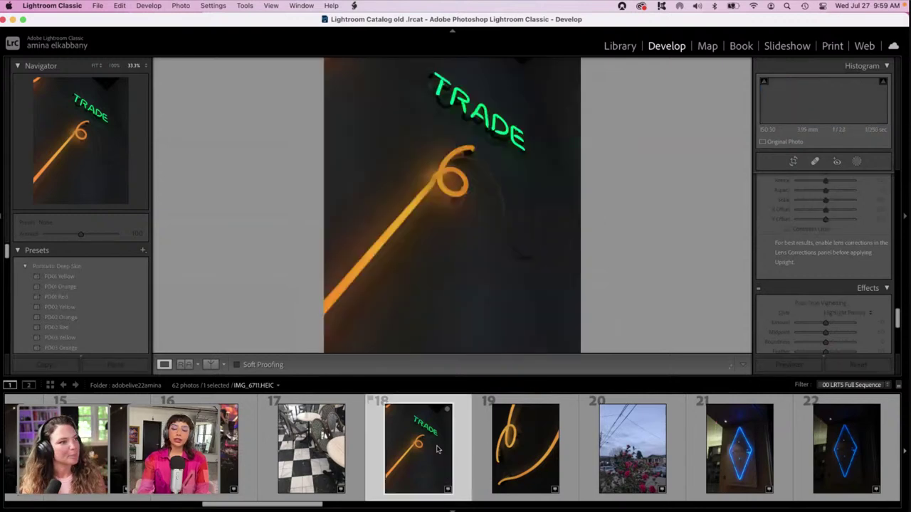
pyautogui.click(508, 452)
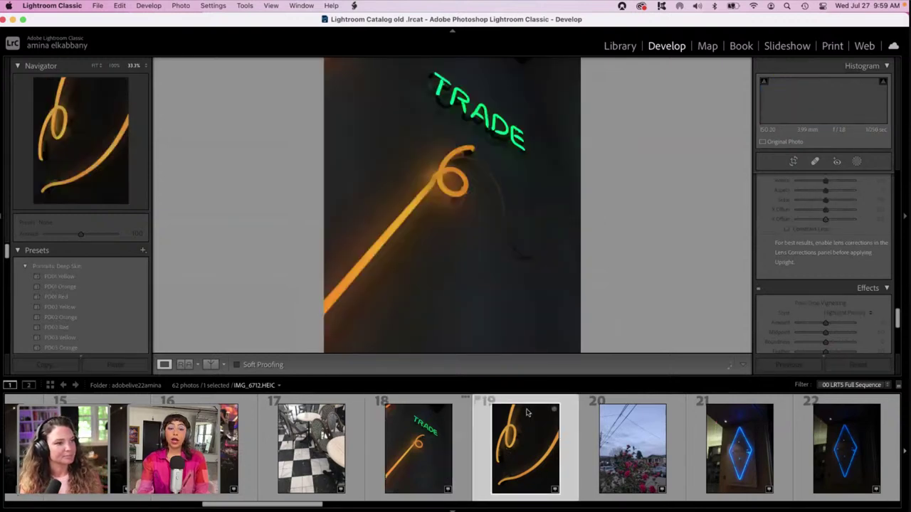
pyautogui.click(713, 460)
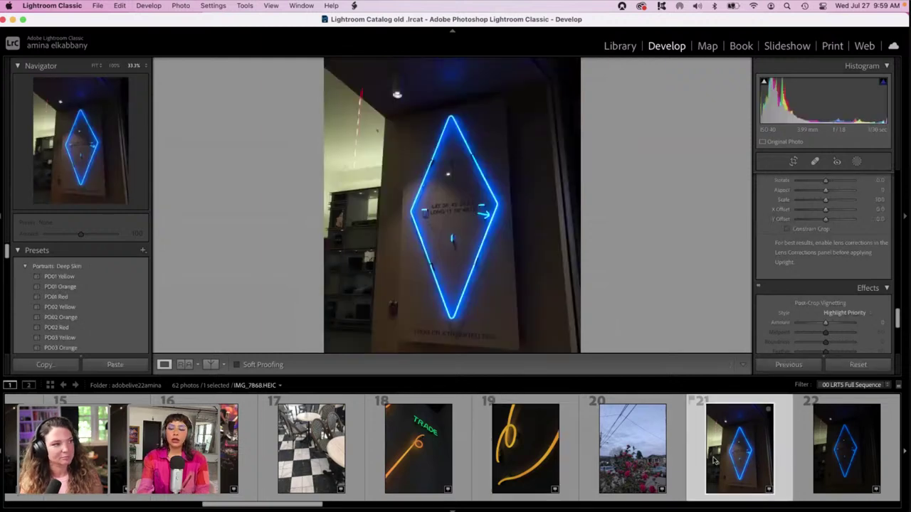
pyautogui.hscroll(5, 498, 452)
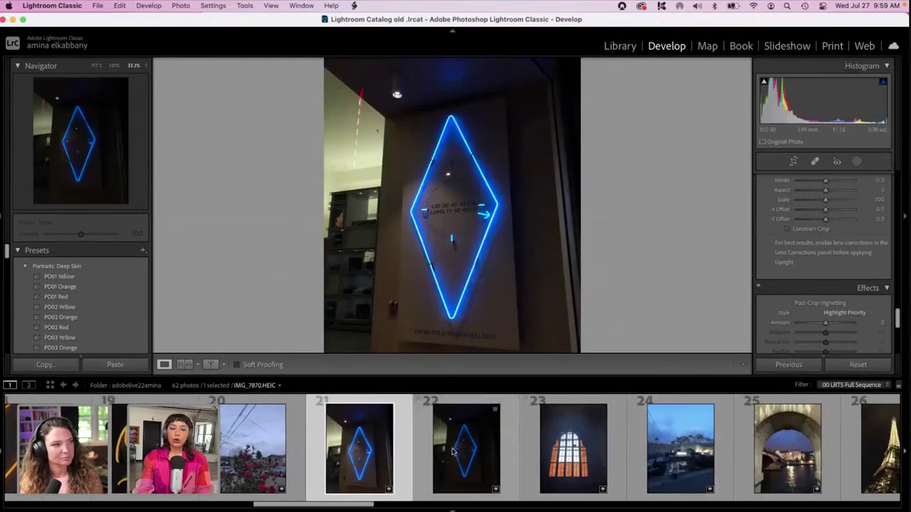
pyautogui.click(453, 448)
# - Browse the rest of the filmstrip to its end and back for a suitable night or city photo
pyautogui.hscroll(4, 452, 442)
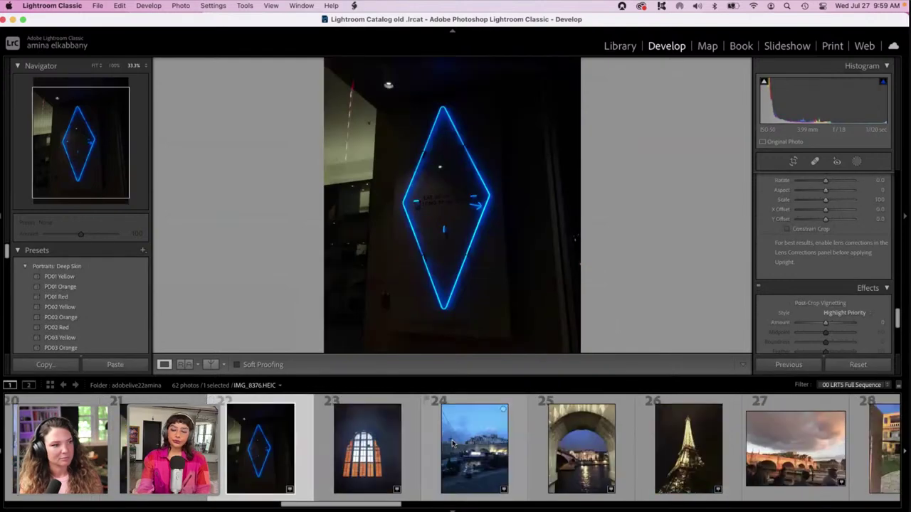
pyautogui.hscroll(6, 418, 441)
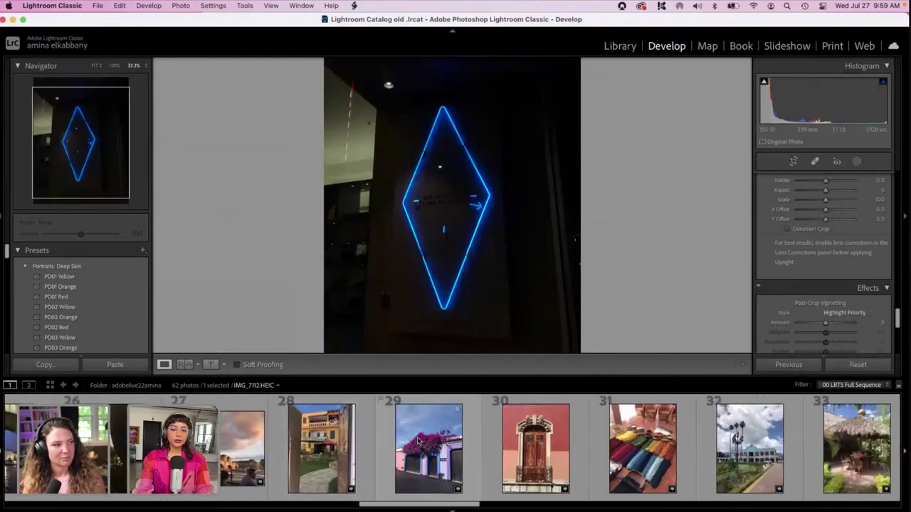
pyautogui.hscroll(1, 417, 441)
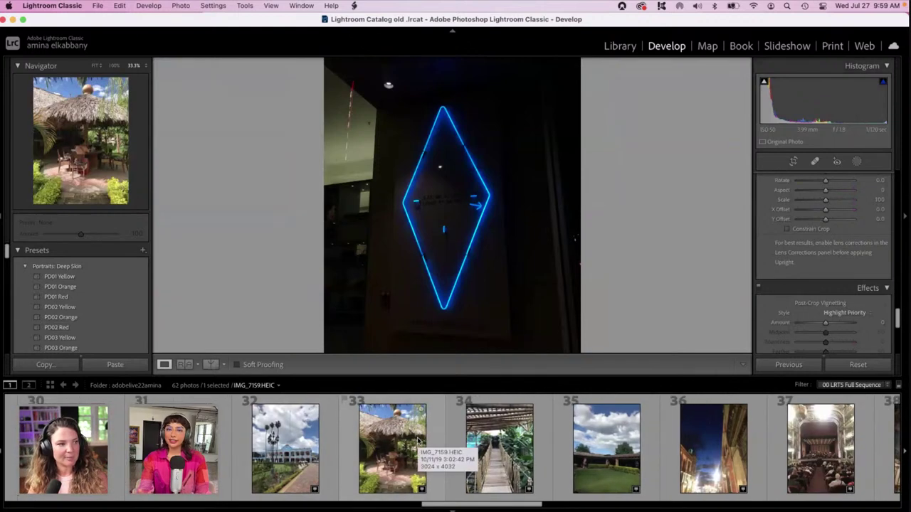
pyautogui.hscroll(5, 417, 441)
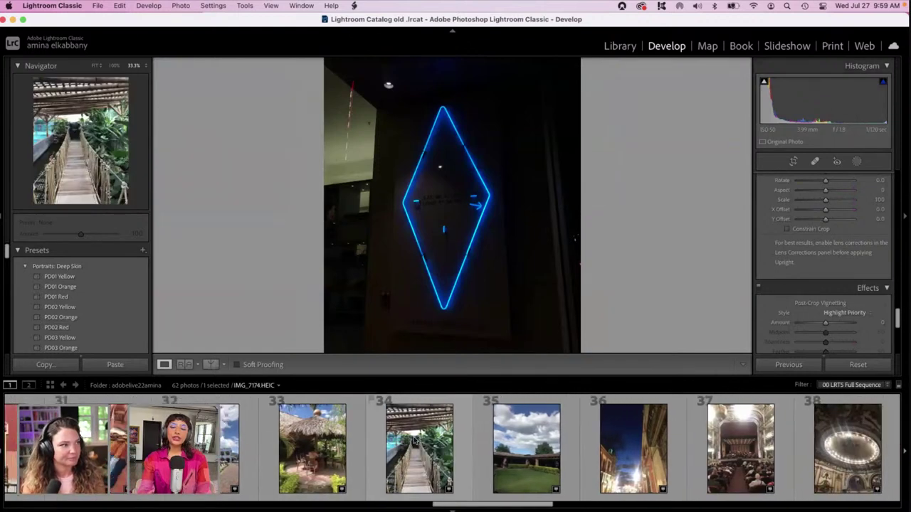
pyautogui.hscroll(7, 413, 441)
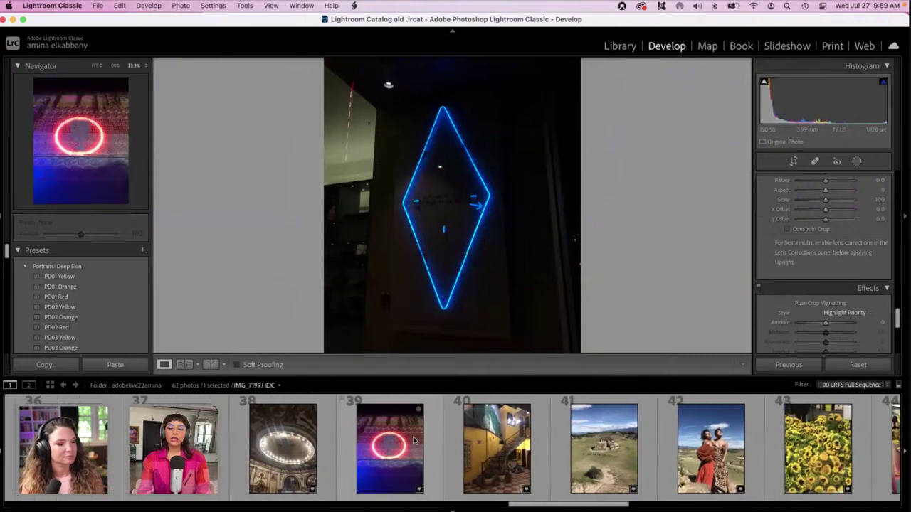
pyautogui.hscroll(8, 413, 441)
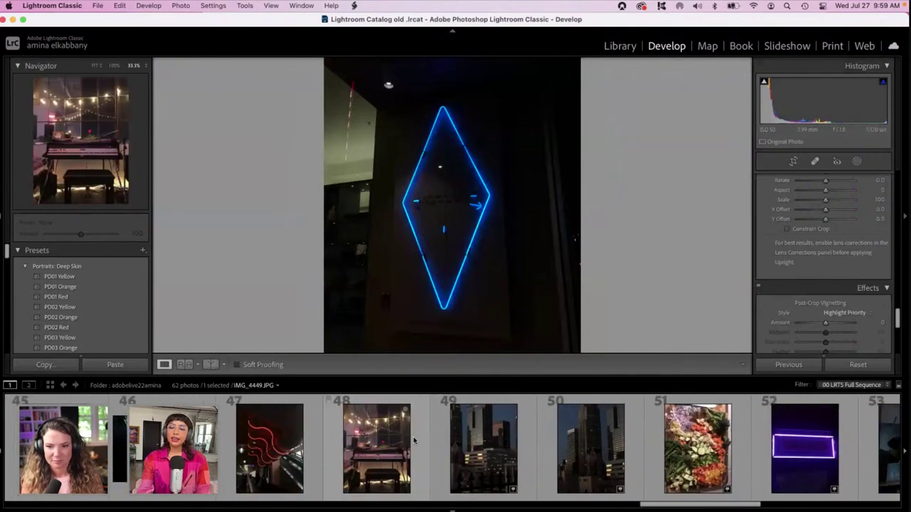
pyautogui.hscroll(5, 413, 441)
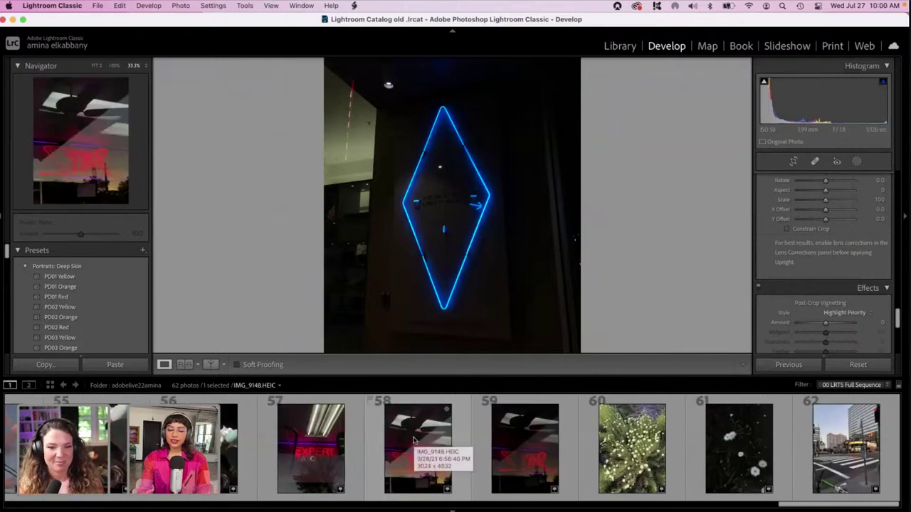
pyautogui.hscroll(-3, 412, 441)
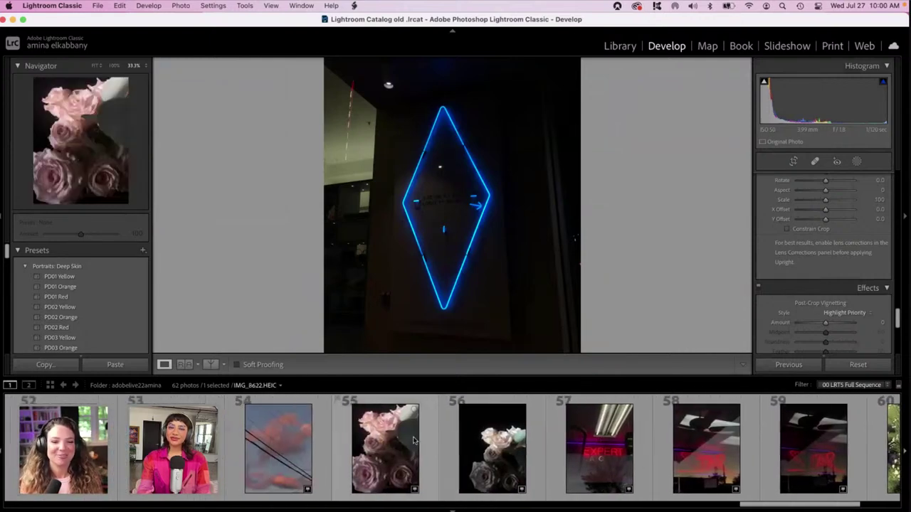
pyautogui.hscroll(-4, 413, 441)
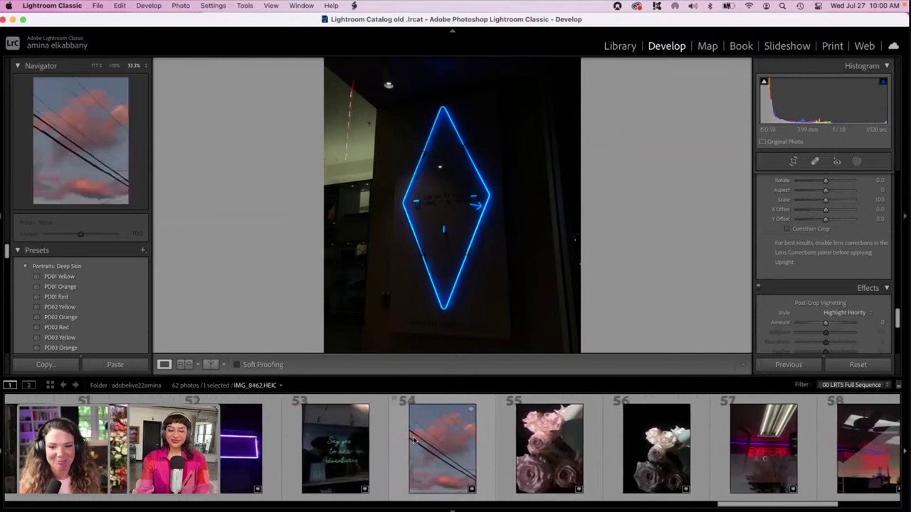
pyautogui.hscroll(-1, 413, 441)
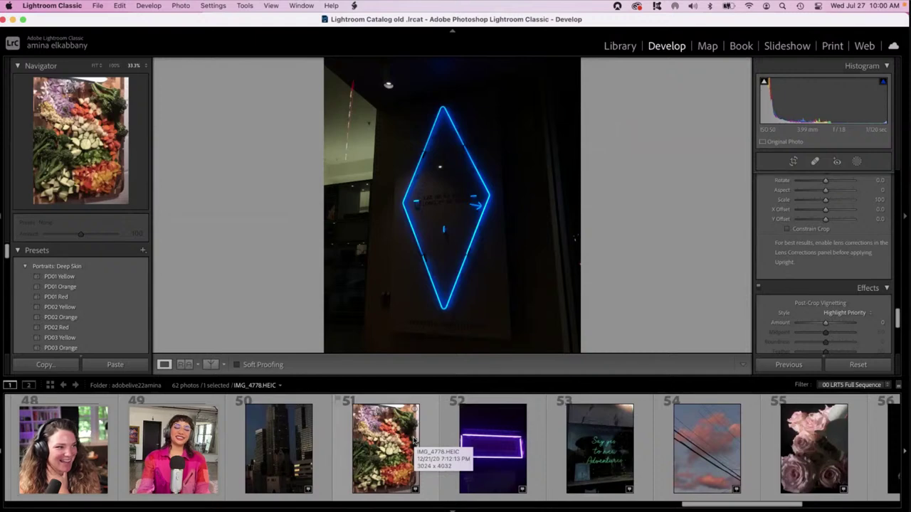
pyautogui.hscroll(-3, 413, 441)
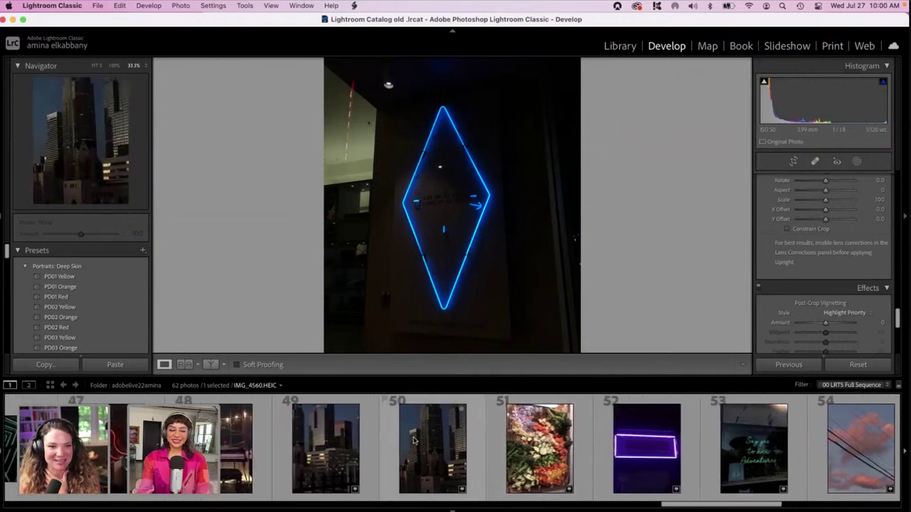
# - Open the dusk skyline photo IMG_4558.HEIC, bring up its Basic adjustments and examine the buildings
pyautogui.click(327, 440)
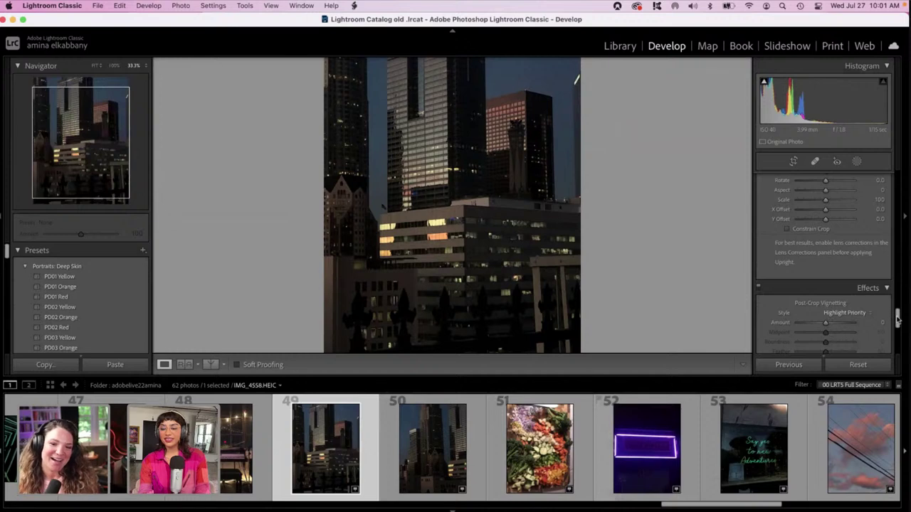
pyautogui.scroll(10, 889, 315)
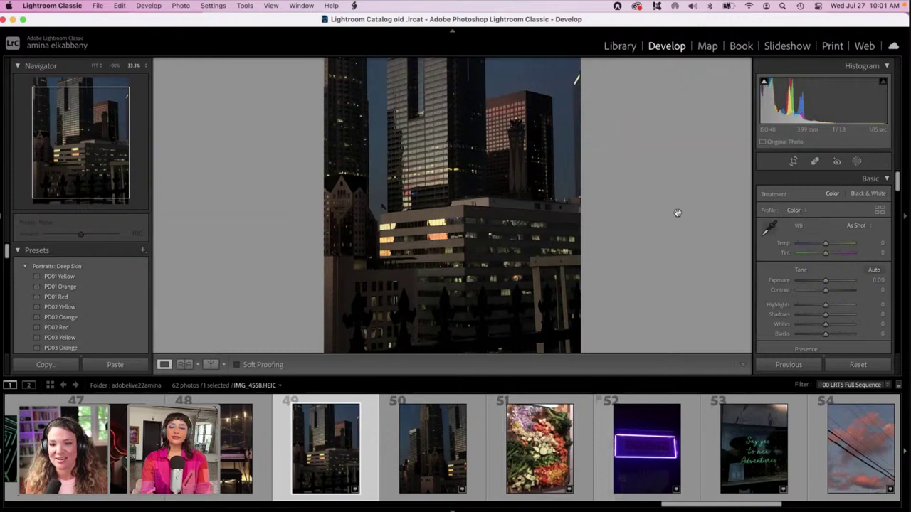
pyautogui.scroll(5, 678, 212)
pyautogui.scroll(-5, 678, 212)
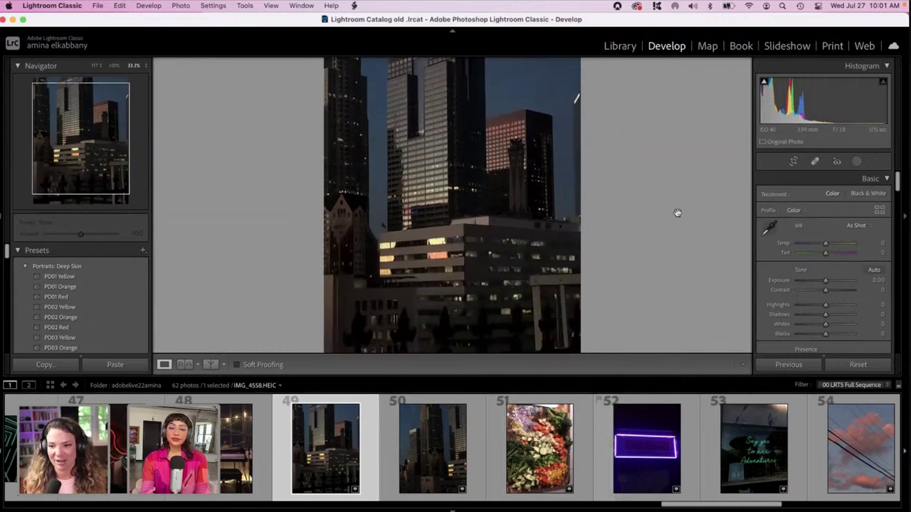
pyautogui.scroll(5, 677, 212)
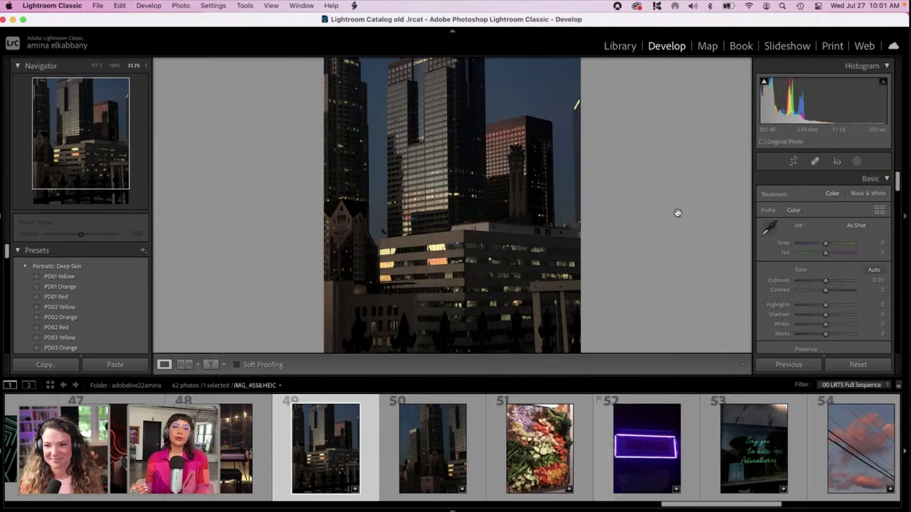
pyautogui.click(97, 5)
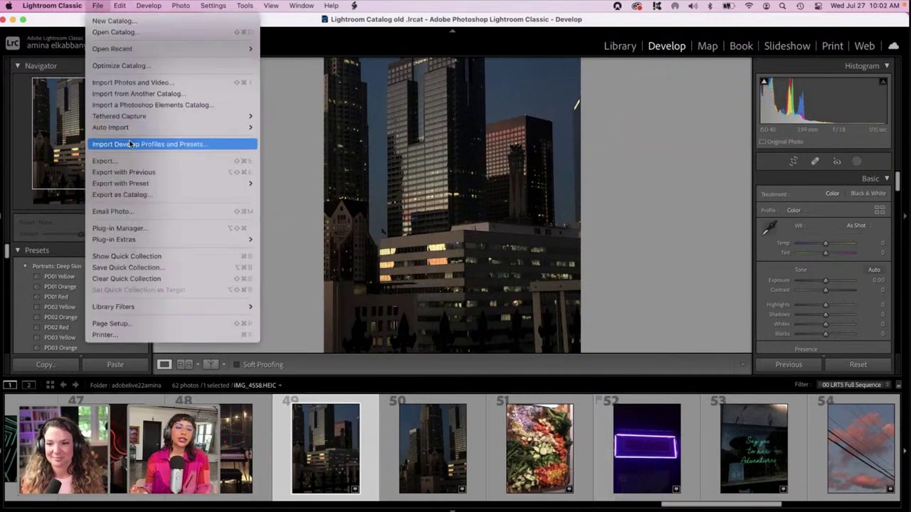
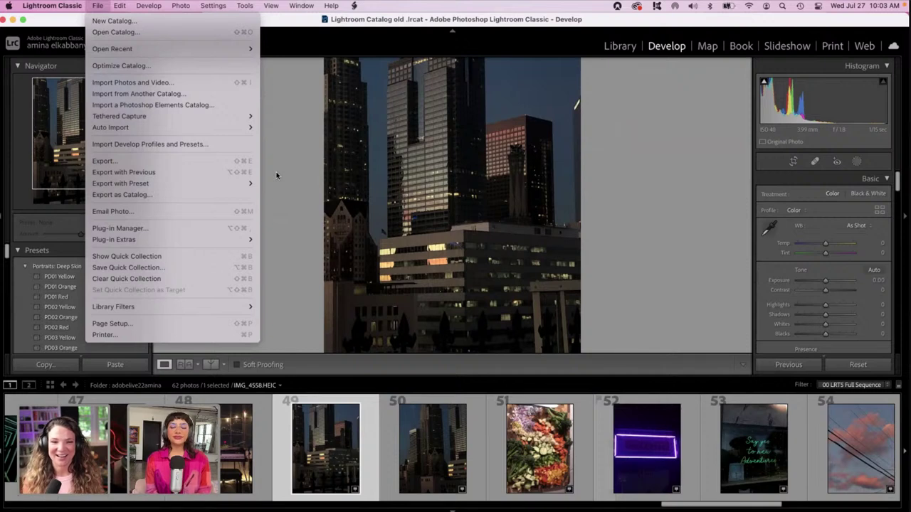
pyautogui.click(615, 203)
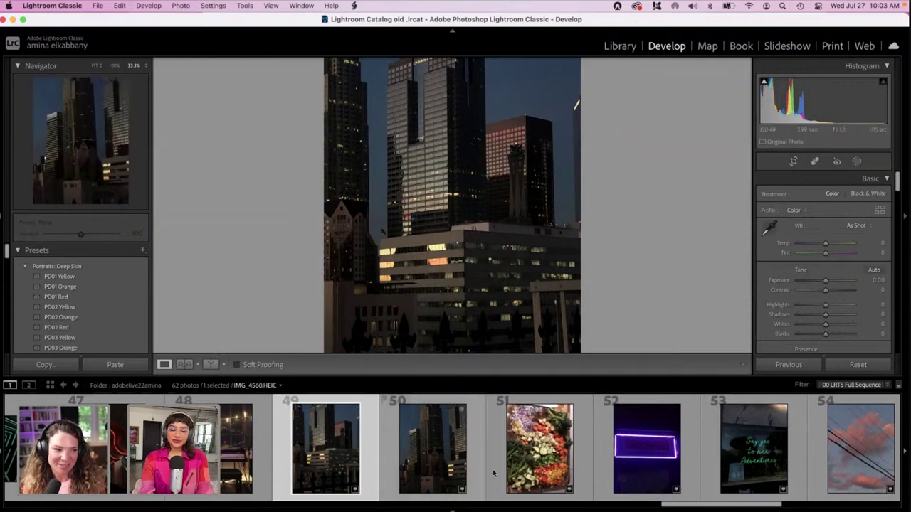
# - Browse the filmstrip back toward the earlier photos in search of a different picture to edit
pyautogui.moveTo(726, 506); pyautogui.dragTo(604, 459)
pyautogui.hscroll(10, 604, 459)
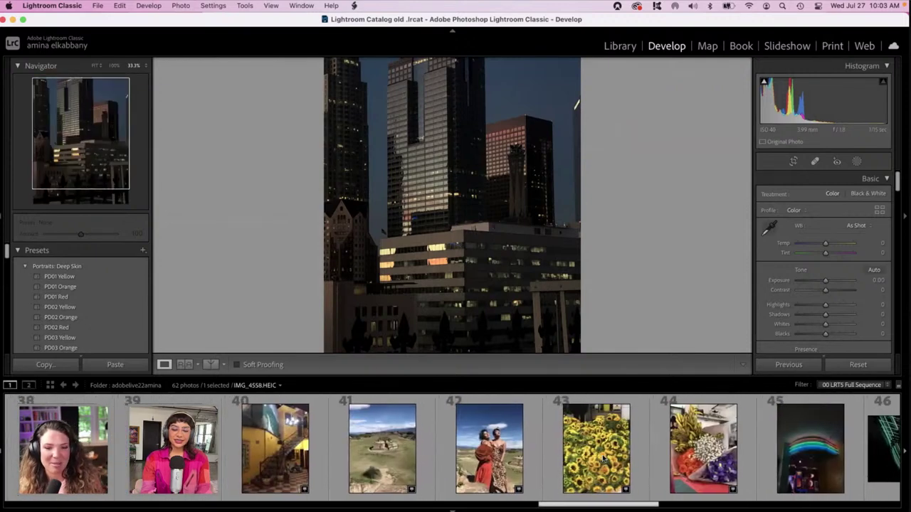
pyautogui.hscroll(-20, 673, 484)
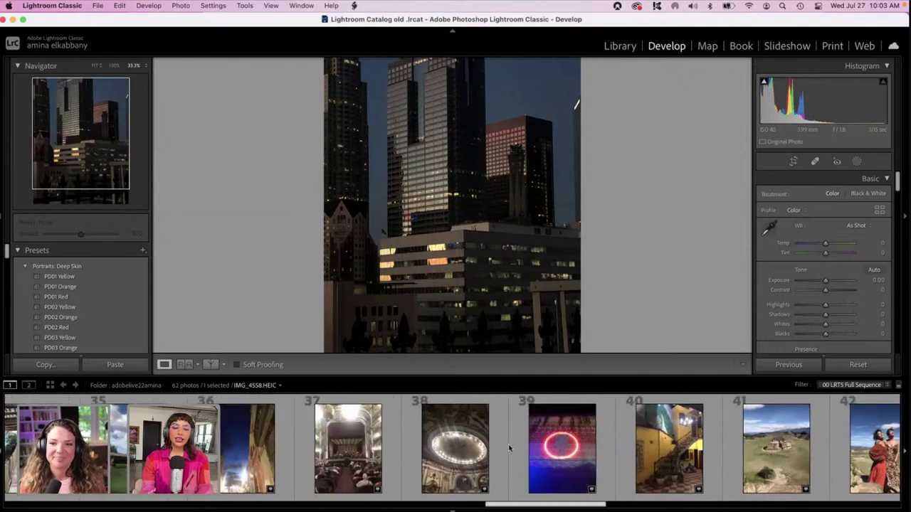
pyautogui.hscroll(-15, 430, 427)
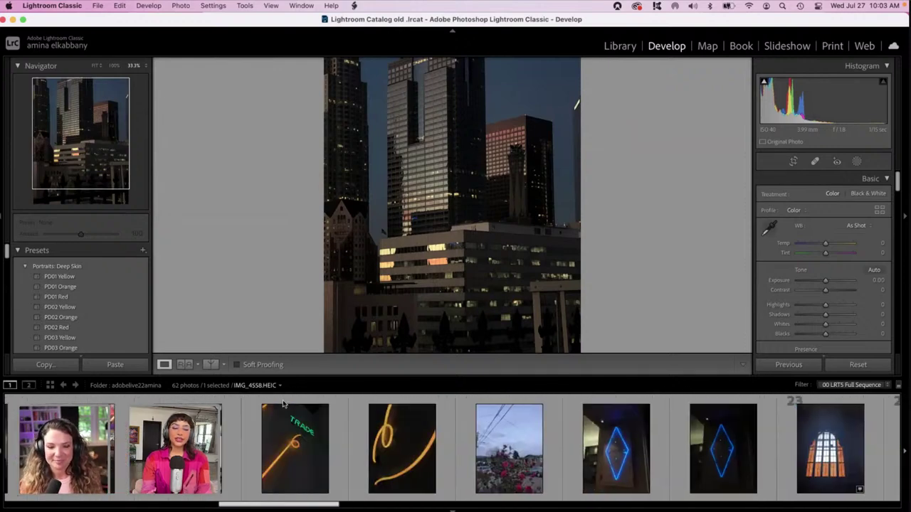
pyautogui.click(233, 389)
pyautogui.click(209, 285)
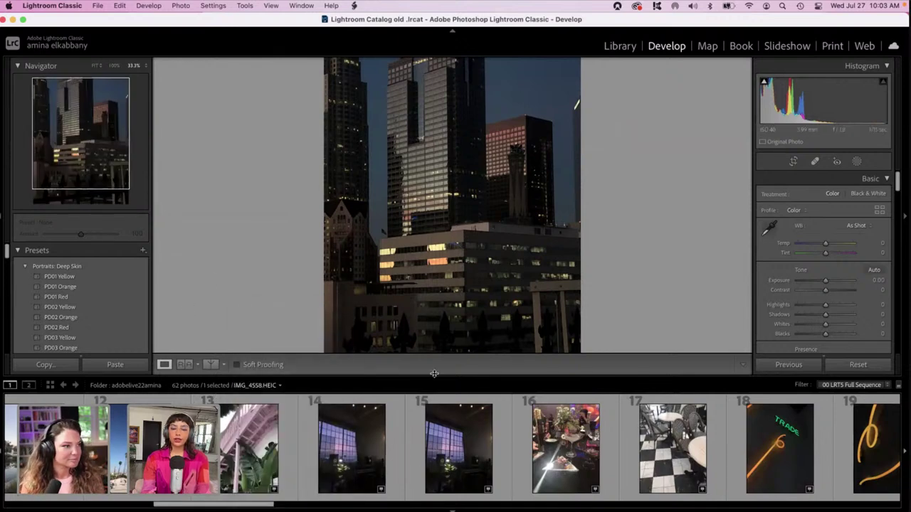
# - Shrink the filmstrip and open the portrait of the curly-haired woman in a white T-shirt from the adobelive22submissions folder
pyautogui.moveTo(433, 376); pyautogui.dragTo(430, 439)
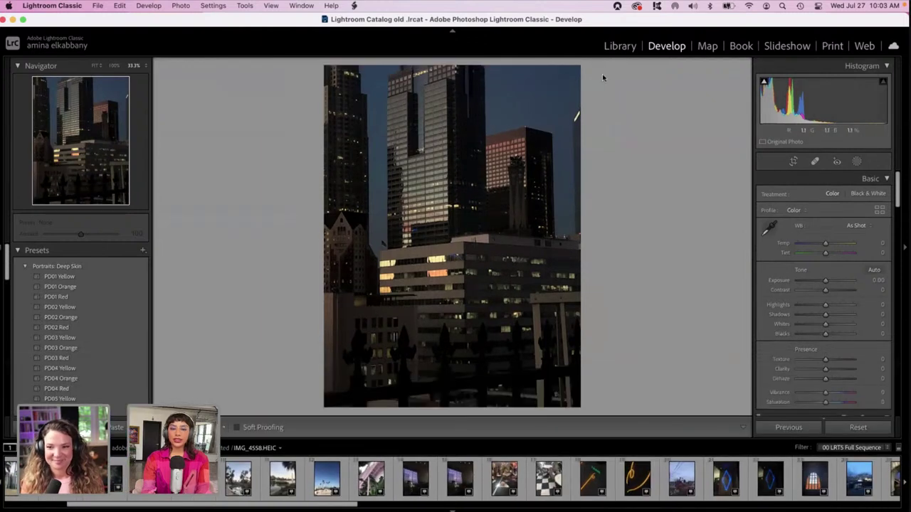
pyautogui.press('e')
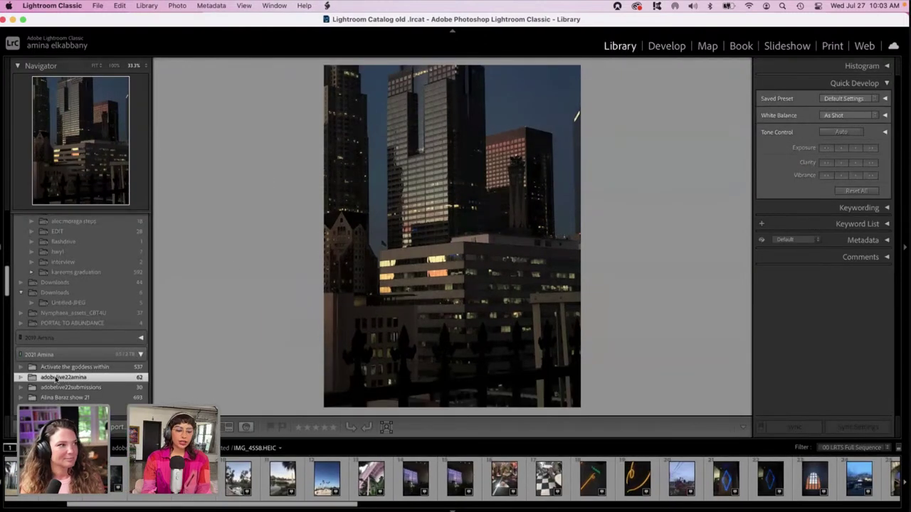
pyautogui.click(57, 387)
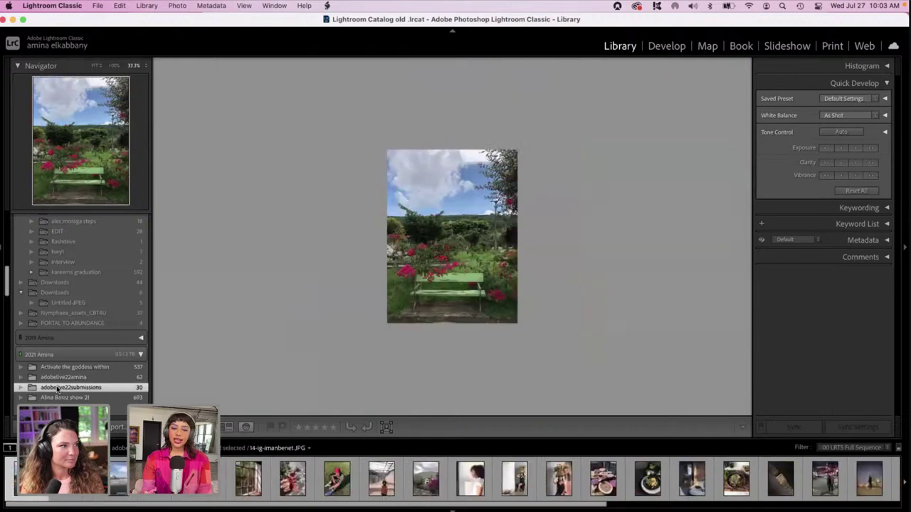
pyautogui.click(465, 486)
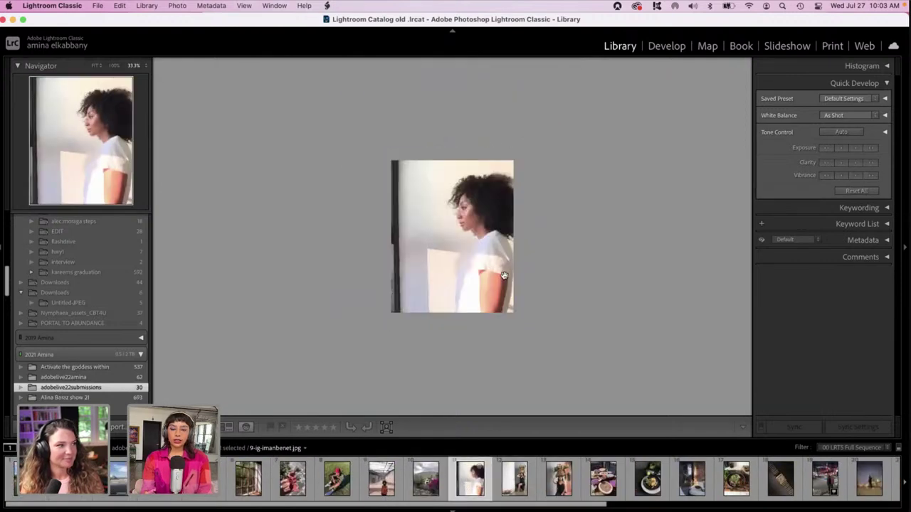
# - Open the portrait in the Develop module and inspect the woman's face up close
pyautogui.press('super+equal')
pyautogui.press('super+equal')
pyautogui.press('super+equal')
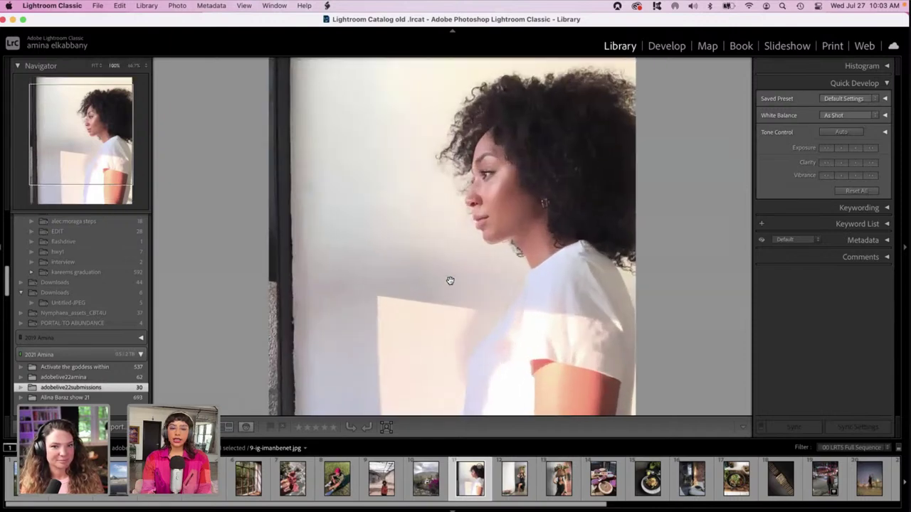
pyautogui.press('super+minus')
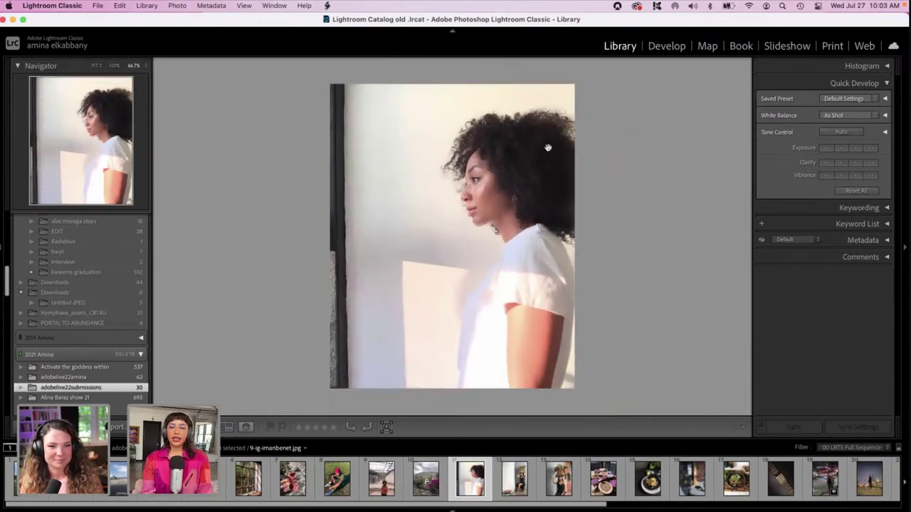
pyautogui.click(673, 55)
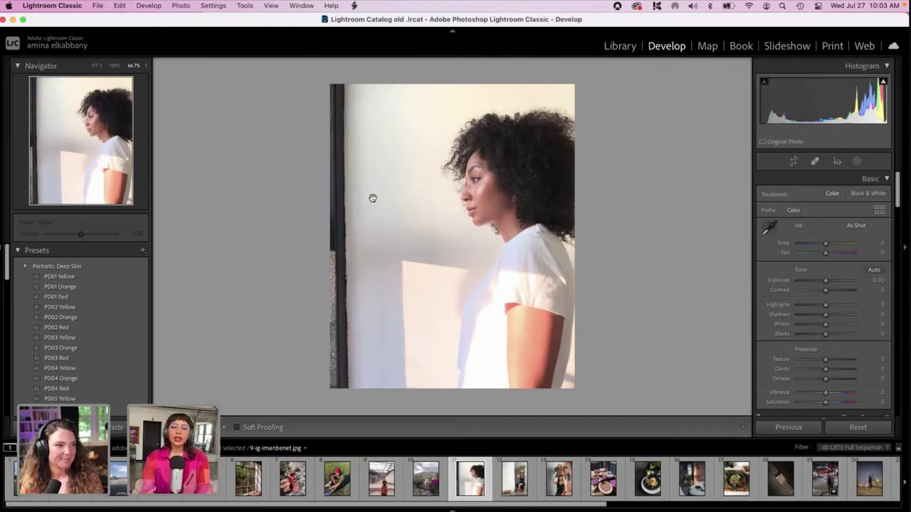
pyautogui.click(468, 225)
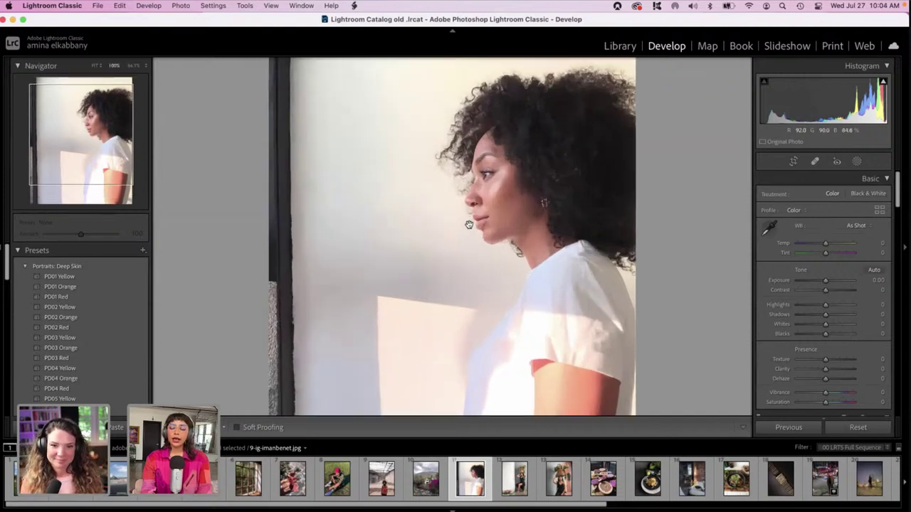
pyautogui.click(468, 225)
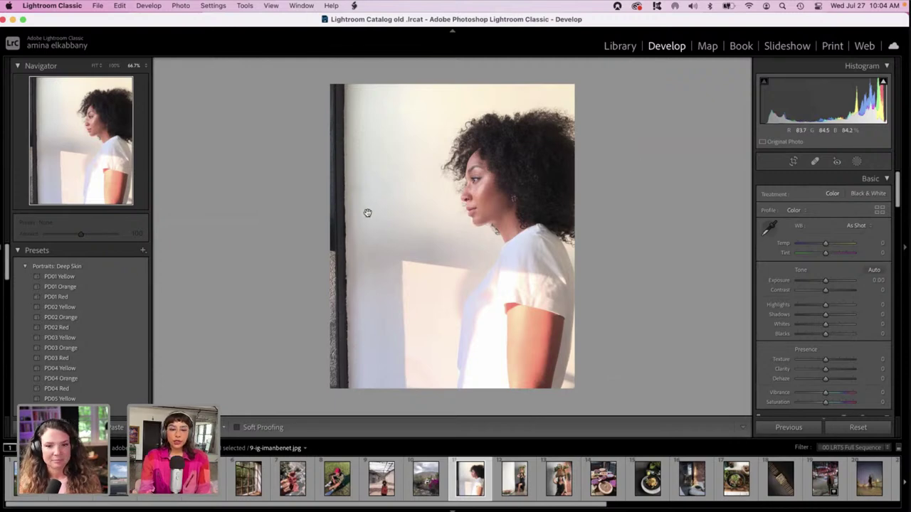
# - Crop the portrait to cut off the dark frame along its left edge, keeping headroom above the hair
pyautogui.click(793, 161)
pyautogui.moveTo(317, 69); pyautogui.dragTo(325, 80)
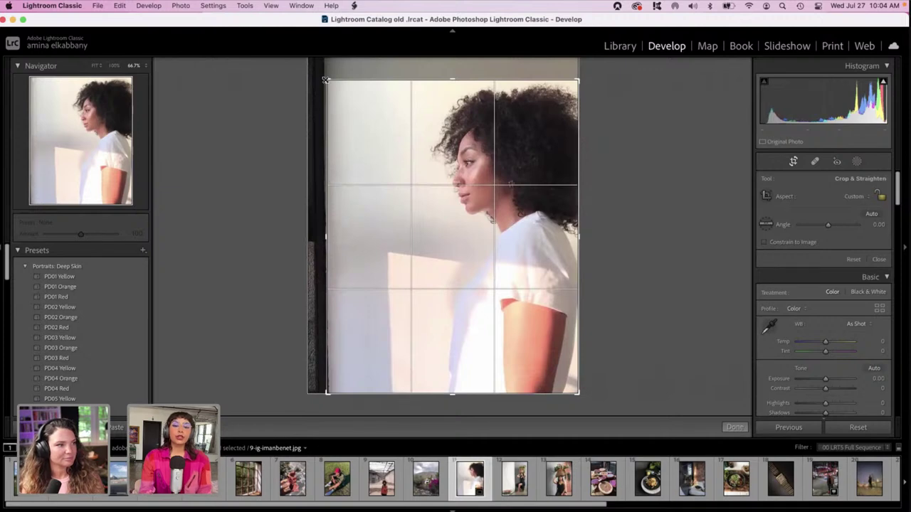
pyautogui.moveTo(438, 129); pyautogui.dragTo(436, 165)
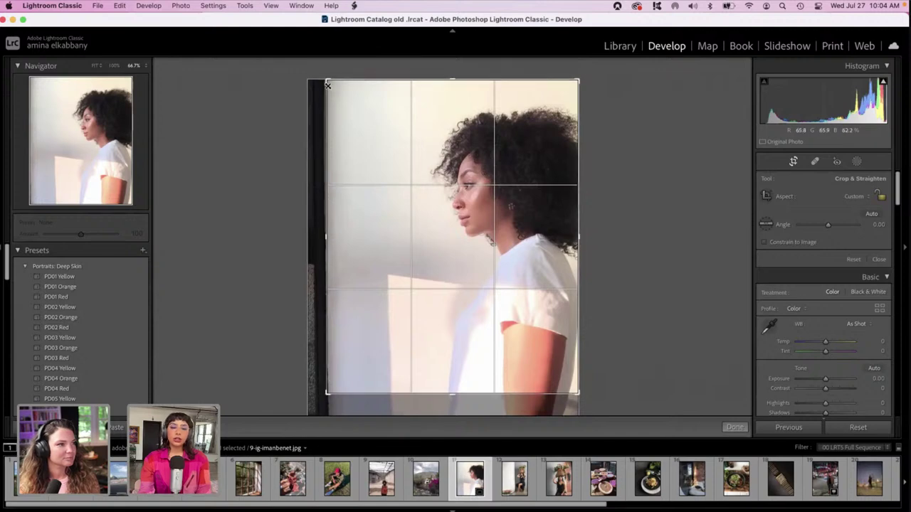
pyautogui.moveTo(328, 84); pyautogui.dragTo(334, 89)
pyautogui.moveTo(409, 142); pyautogui.dragTo(409, 182)
pyautogui.press('Return')
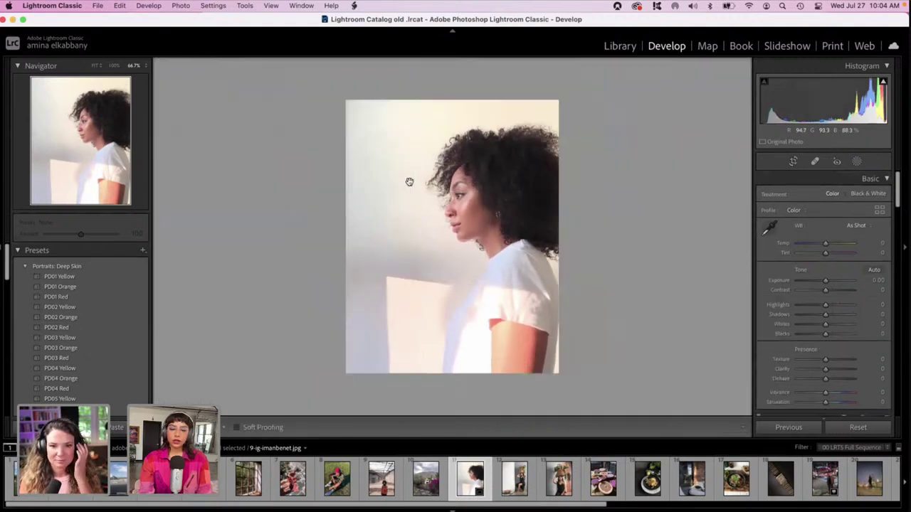
# - Warm the portrait's white balance to Temp +30 and lower the highlights to -100
pyautogui.click(410, 182)
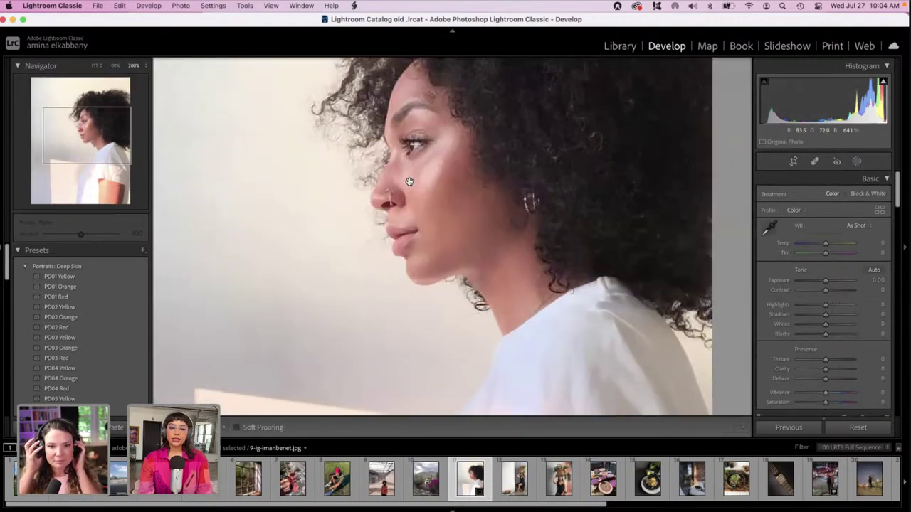
pyautogui.click(409, 182)
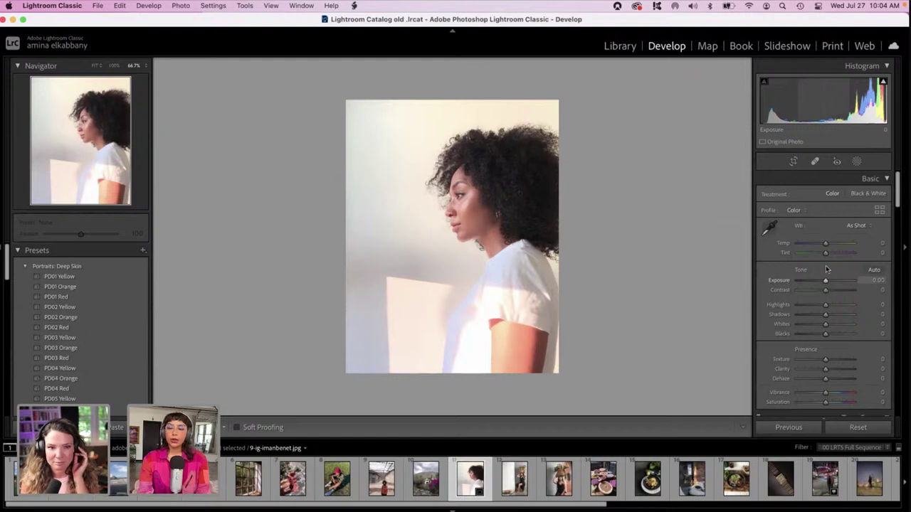
pyautogui.moveTo(827, 245); pyautogui.dragTo(833, 245)
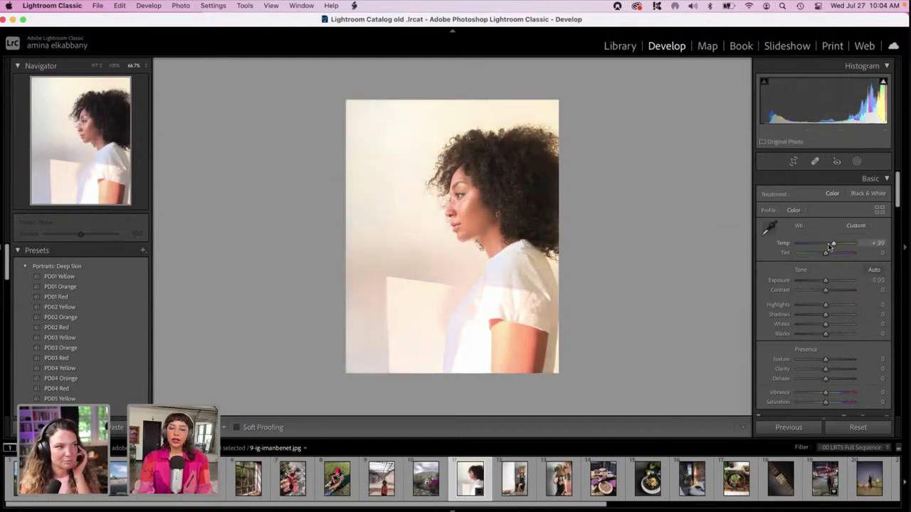
pyautogui.click(799, 307)
pyautogui.moveTo(800, 308); pyautogui.dragTo(799, 308)
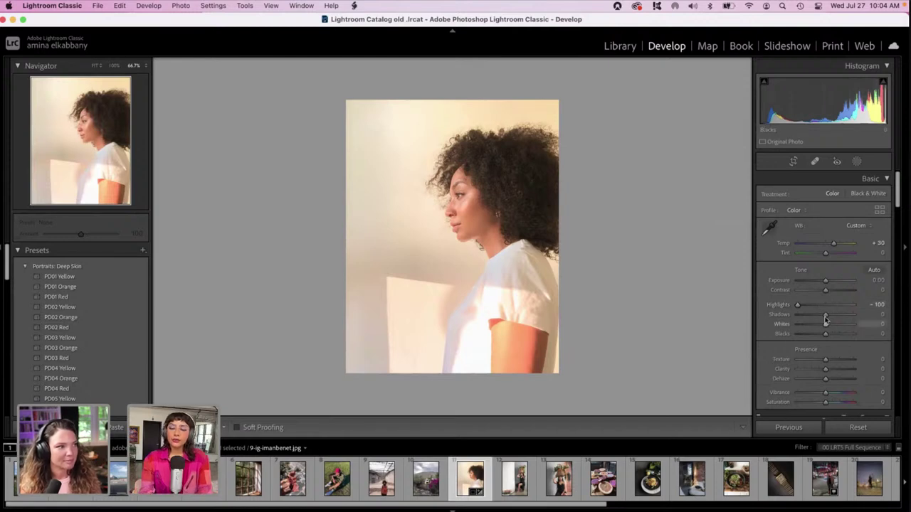
# - Deepen the portrait's blacks to -31 and lift the shadows to +10
pyautogui.moveTo(824, 337); pyautogui.dragTo(819, 338)
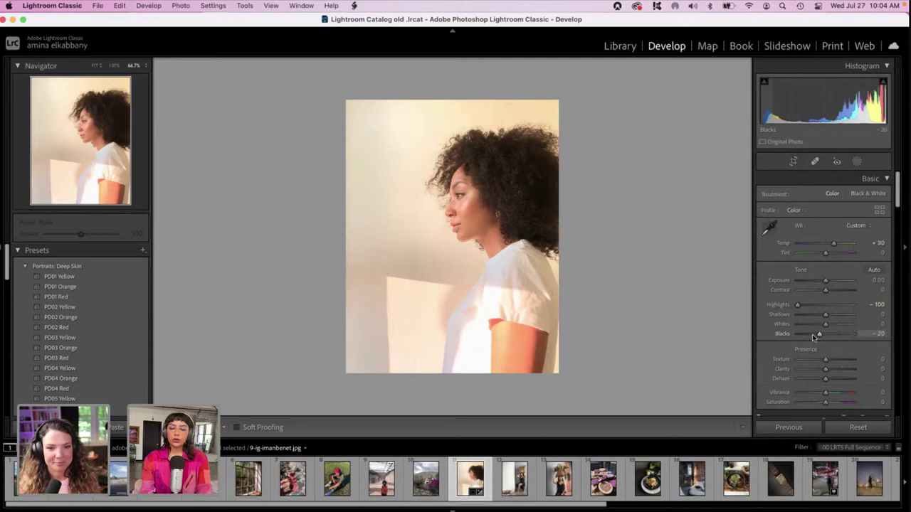
pyautogui.moveTo(813, 337); pyautogui.dragTo(816, 336)
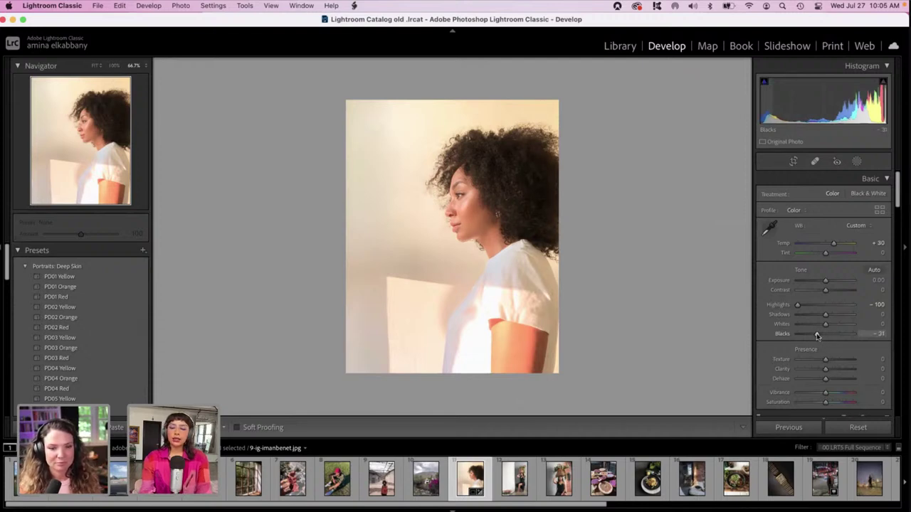
pyautogui.scroll(-2, 816, 333)
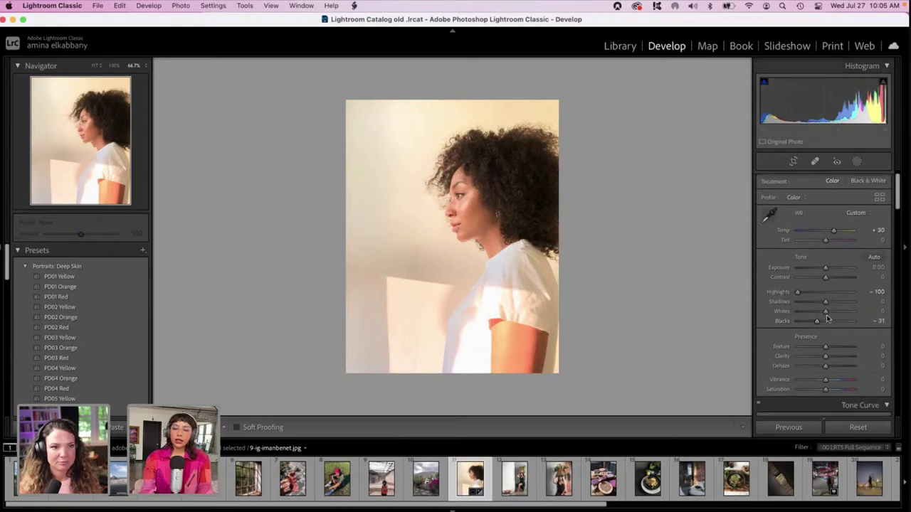
pyautogui.moveTo(829, 305); pyautogui.dragTo(829, 306)
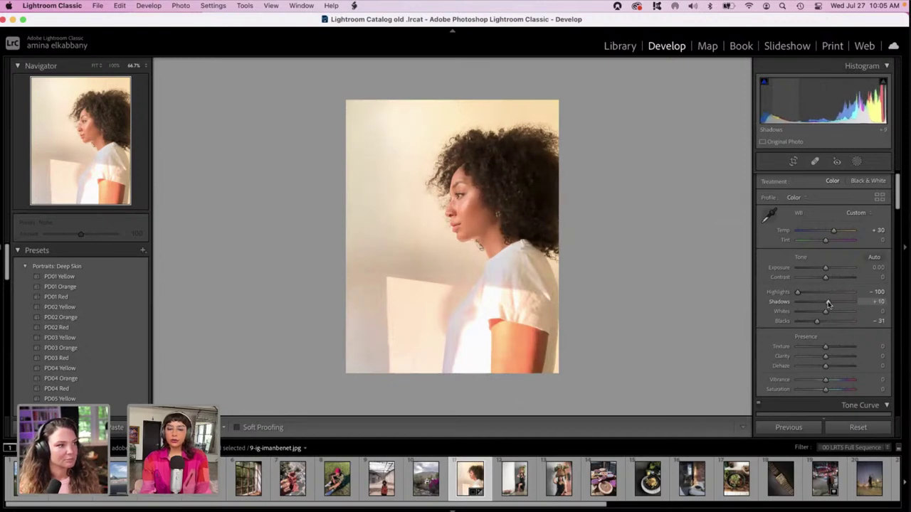
# - Lower the portrait's exposure to -0.40 while judging the skin and hair up close
pyautogui.click(516, 199)
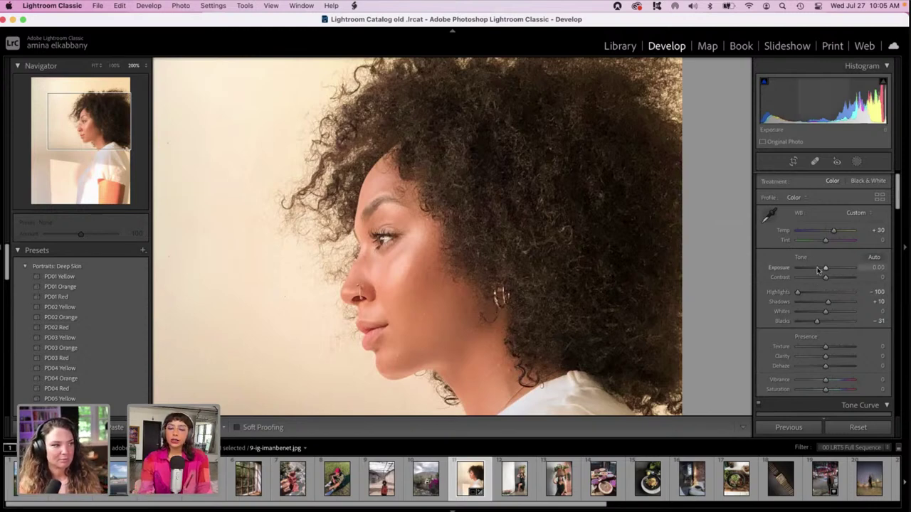
pyautogui.moveTo(826, 269); pyautogui.dragTo(824, 269)
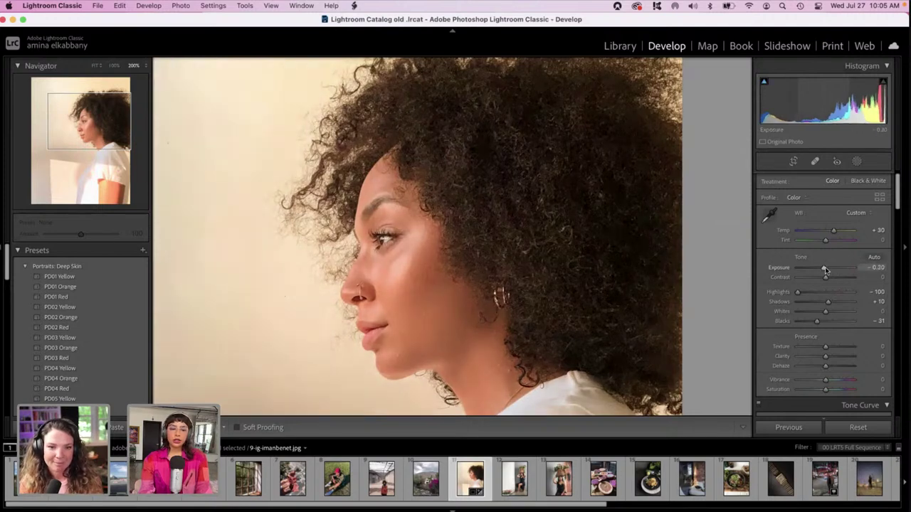
pyautogui.moveTo(825, 267); pyautogui.dragTo(823, 268)
# - Set luminance noise reduction to 60 and the sharpening amount to 4, and check the result across the portrait
pyautogui.moveTo(898, 199); pyautogui.dragTo(898, 318)
pyautogui.click(818, 269)
pyautogui.moveTo(817, 270); pyautogui.dragTo(830, 270)
pyautogui.moveTo(798, 214); pyautogui.dragTo(802, 214)
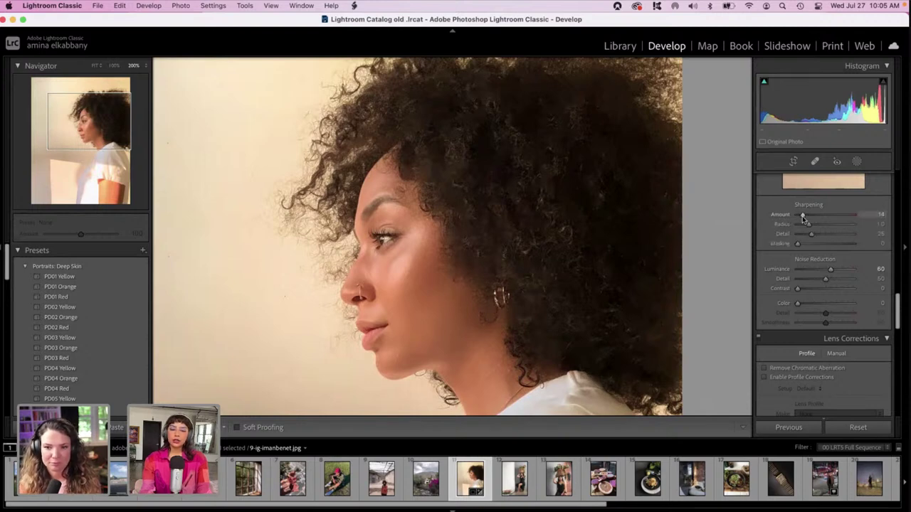
pyautogui.moveTo(802, 215); pyautogui.dragTo(798, 215)
pyautogui.moveTo(380, 303); pyautogui.dragTo(466, 82)
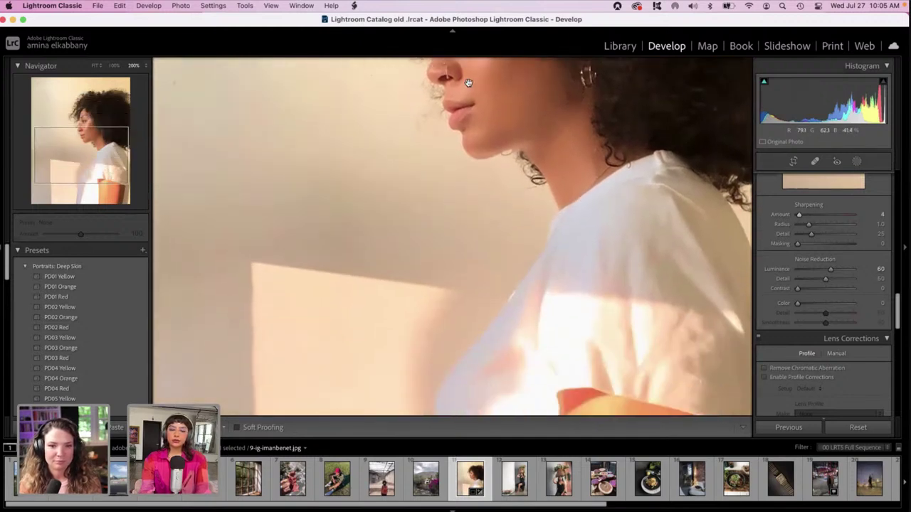
pyautogui.click(468, 80)
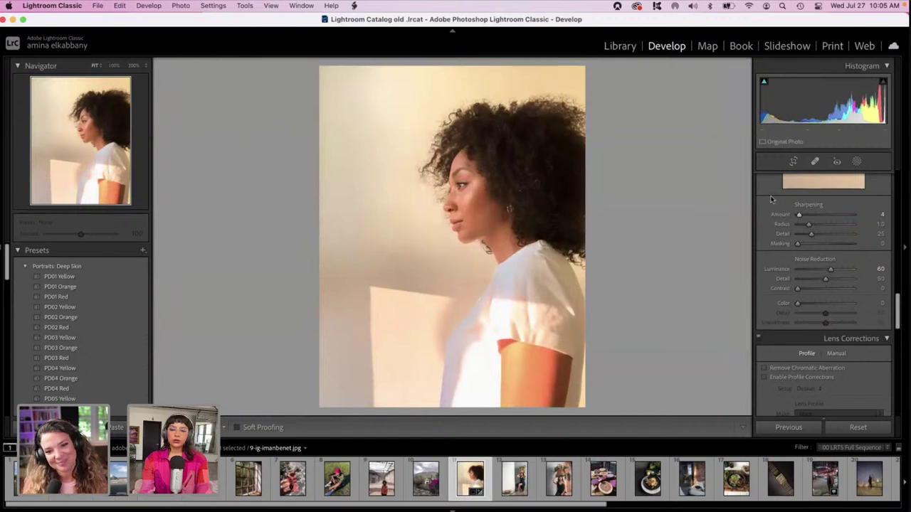
# - Readjust the portrait's white balance to Temp +34 and its highlights to -71
pyautogui.scroll(-10, 852, 279)
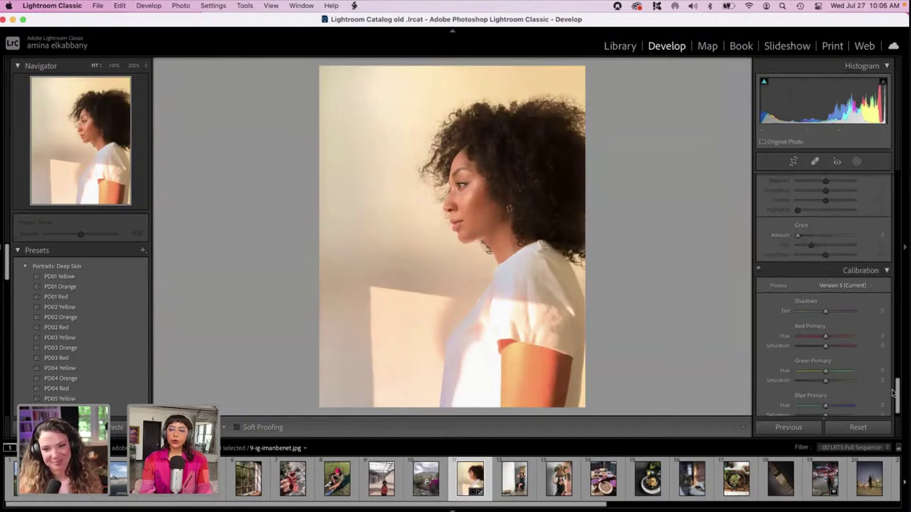
pyautogui.scroll(12, 879, 389)
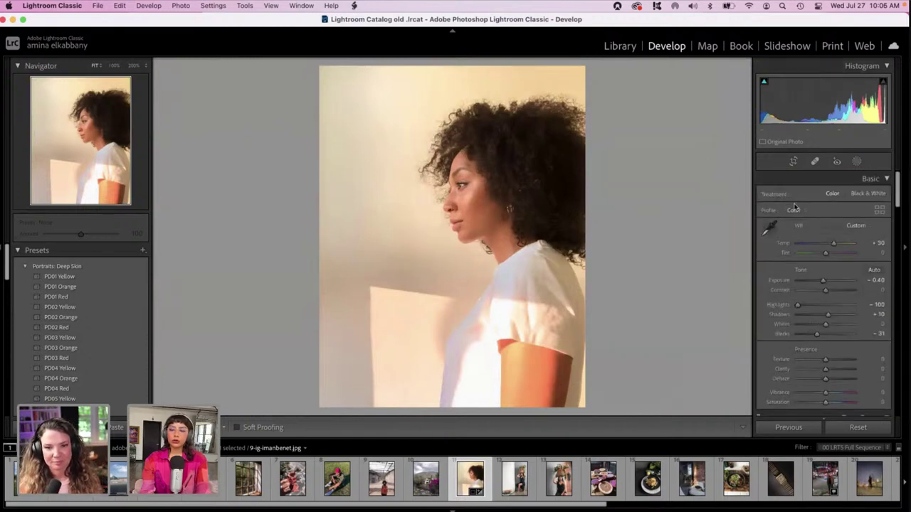
pyautogui.click(825, 246)
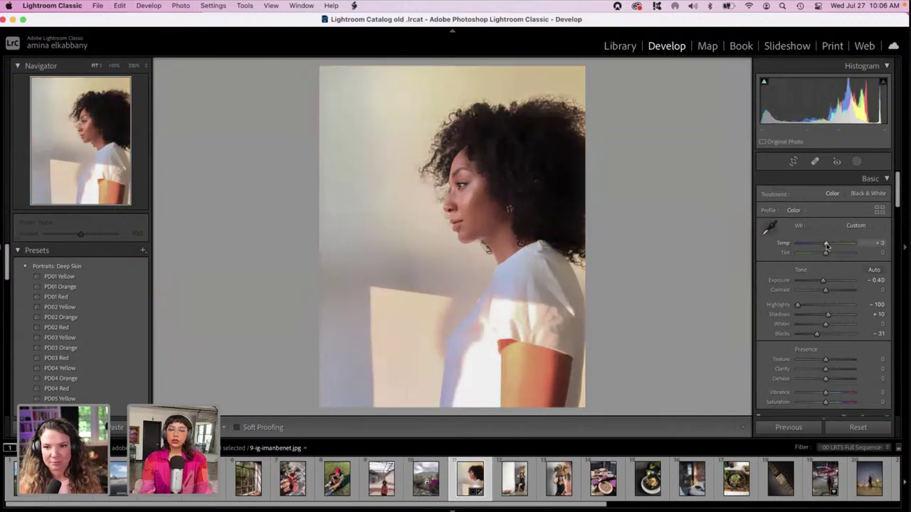
pyautogui.moveTo(816, 247); pyautogui.dragTo(835, 248)
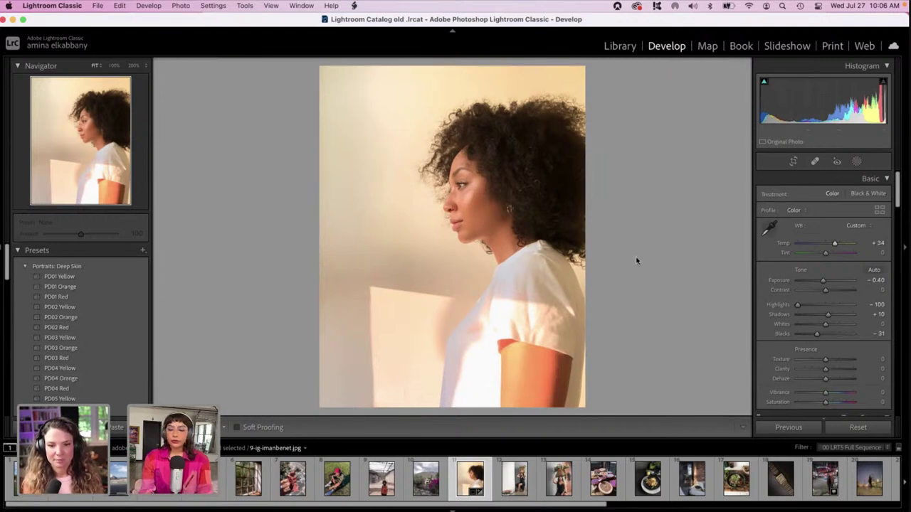
pyautogui.click(813, 304)
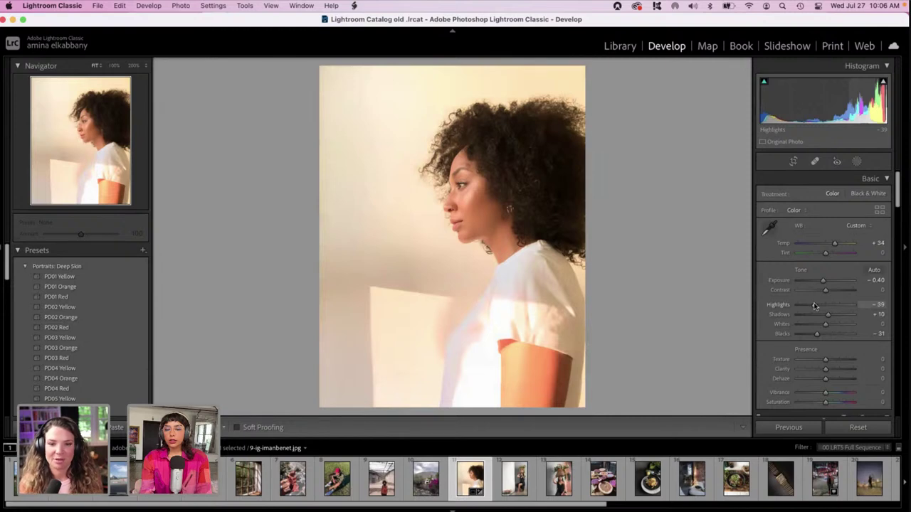
pyautogui.moveTo(813, 304); pyautogui.dragTo(805, 304)
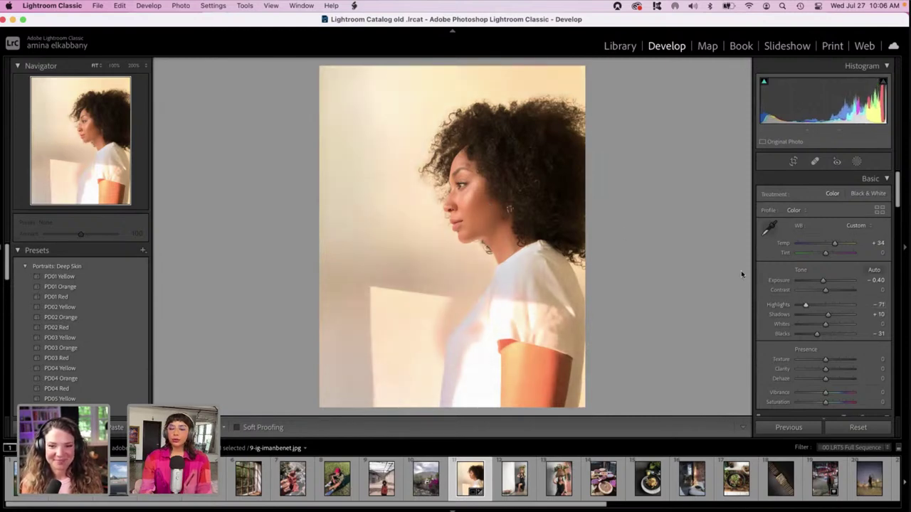
pyautogui.moveTo(897, 206); pyautogui.dragTo(907, 365)
pyautogui.scroll(-5, 853, 363)
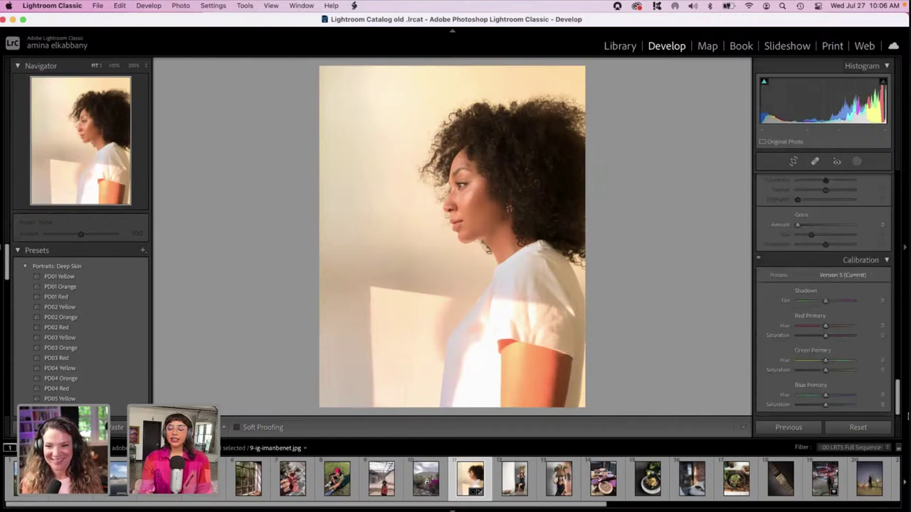
pyautogui.scroll(-2, 876, 392)
pyautogui.scroll(8, 797, 327)
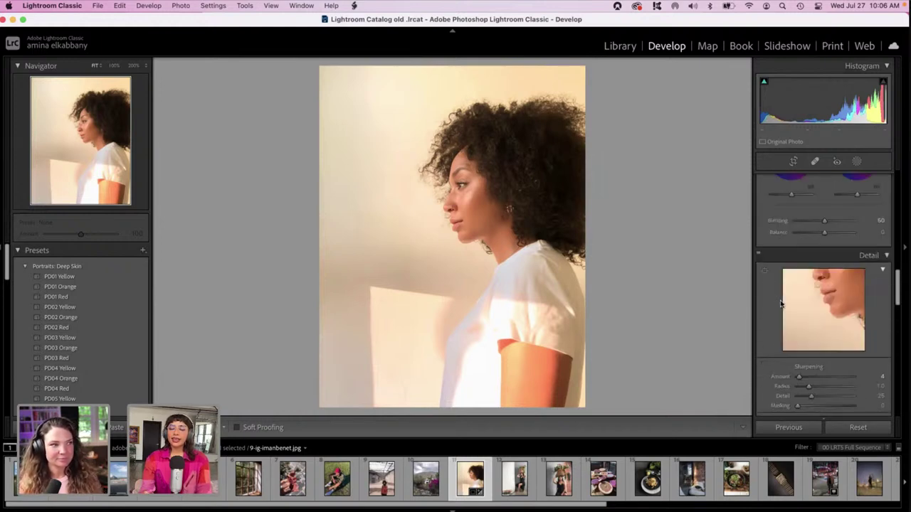
pyautogui.scroll(-3, 780, 303)
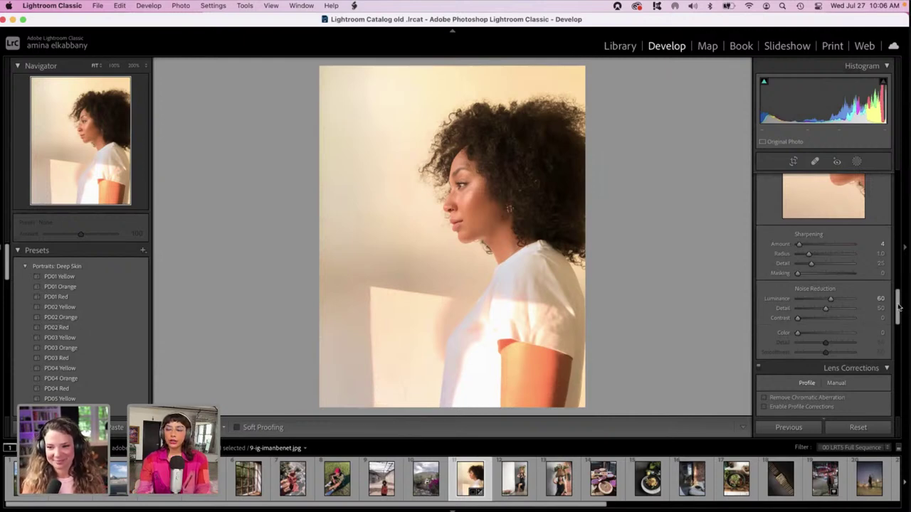
pyautogui.moveTo(899, 306); pyautogui.dragTo(903, 171)
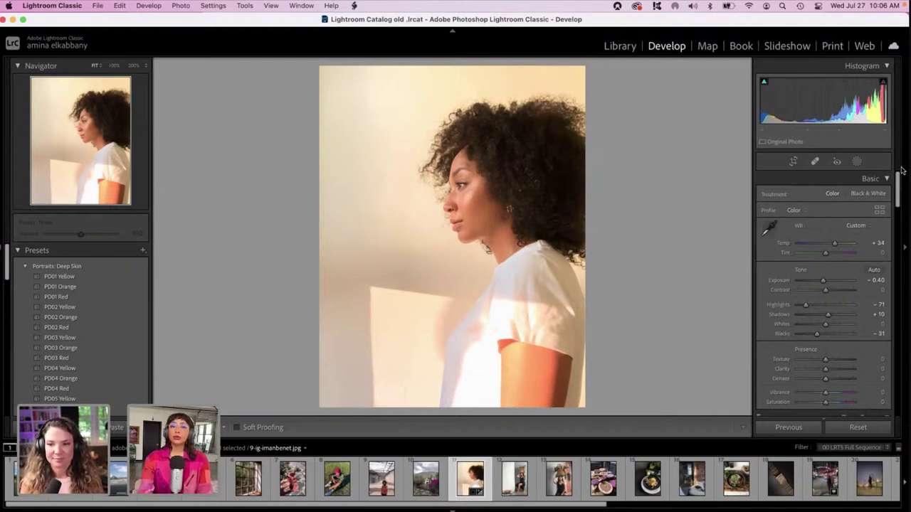
pyautogui.moveTo(897, 179); pyautogui.dragTo(896, 196)
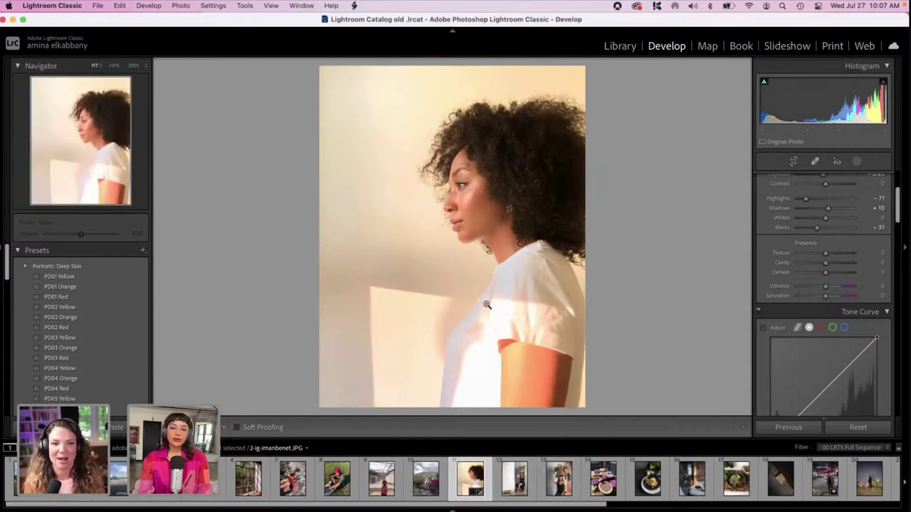
# - Compare the portrait before and after editing in vertical split, horizontal split and full side-by-side views
pyautogui.hotkey('shift', 'y')
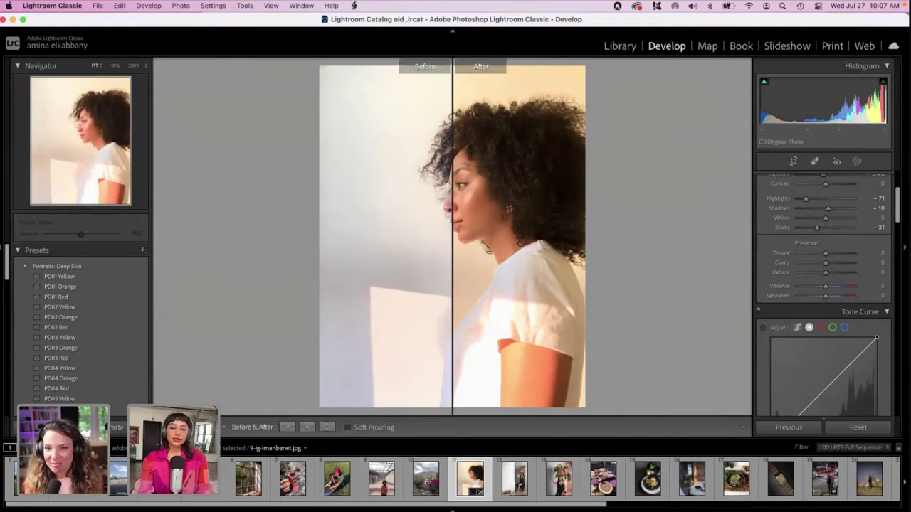
pyautogui.hotkey('alt', 'y')
pyautogui.hotkey('alt', 'y')
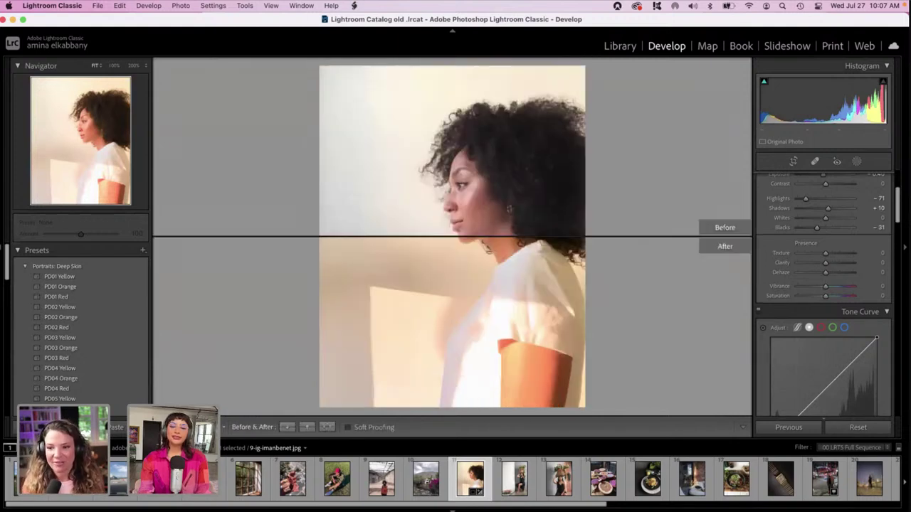
pyautogui.press('y')
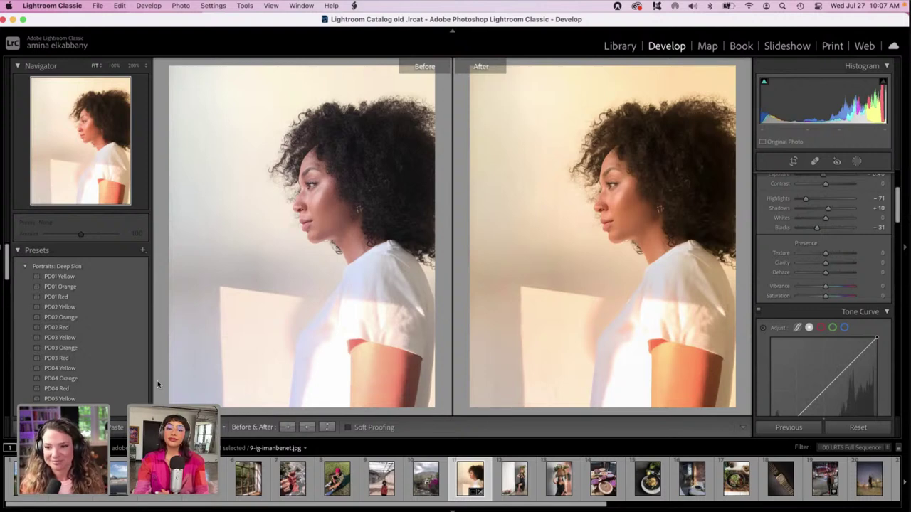
# - Open the studio photo of the woman with a flower basket on her head and return to the single-image view
pyautogui.click(507, 481)
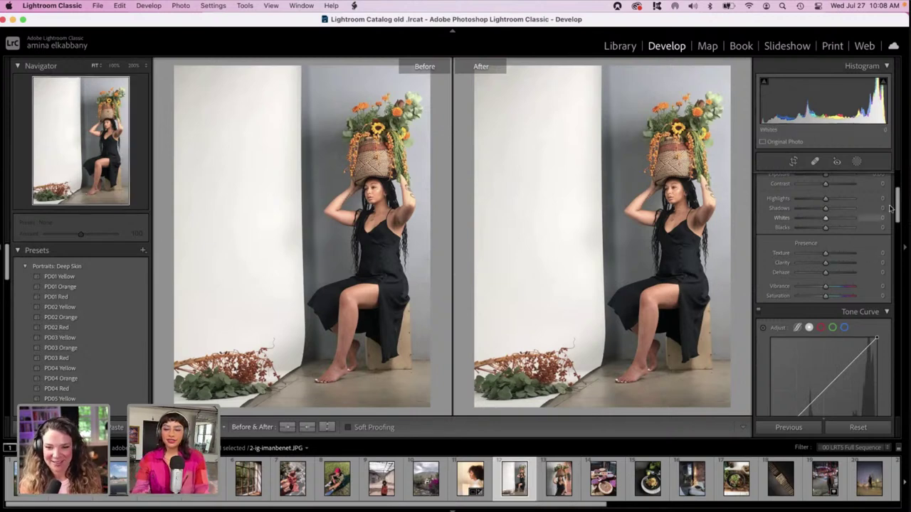
pyautogui.moveTo(898, 217); pyautogui.dragTo(899, 338)
pyautogui.scroll(10, 843, 254)
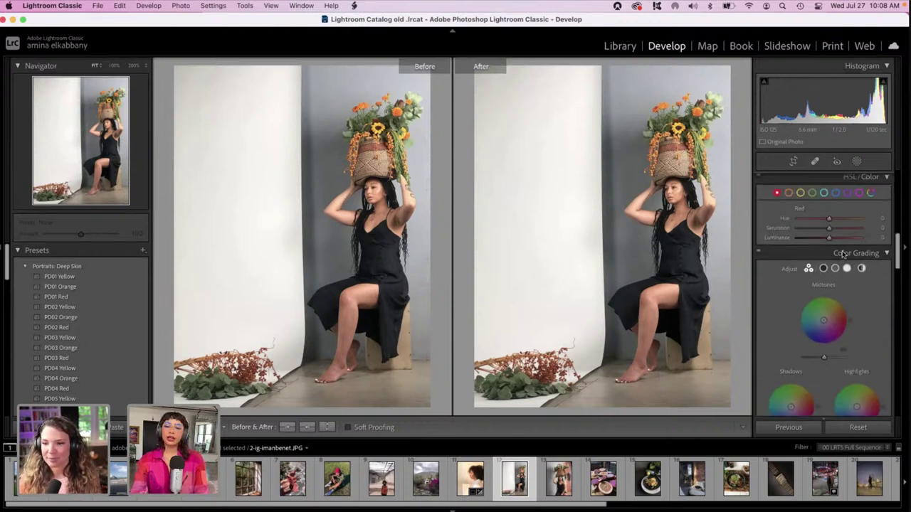
pyautogui.scroll(2, 843, 254)
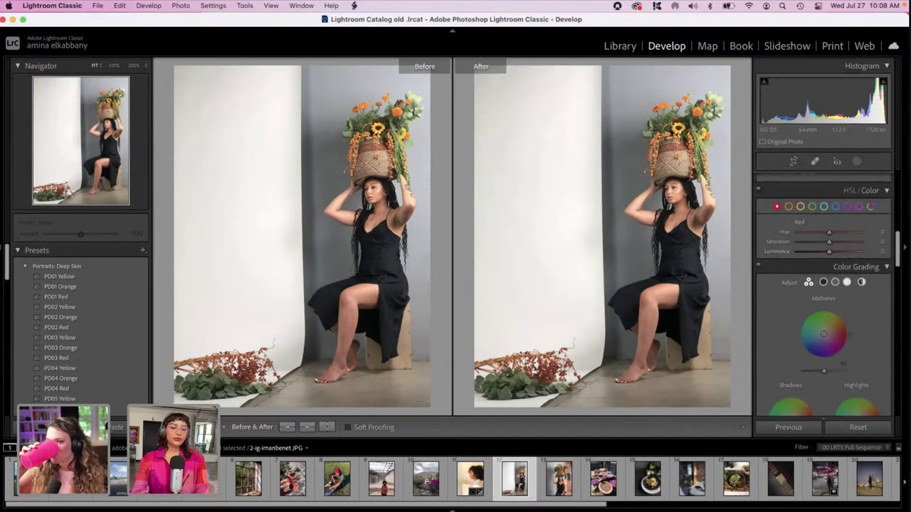
pyautogui.press('y')
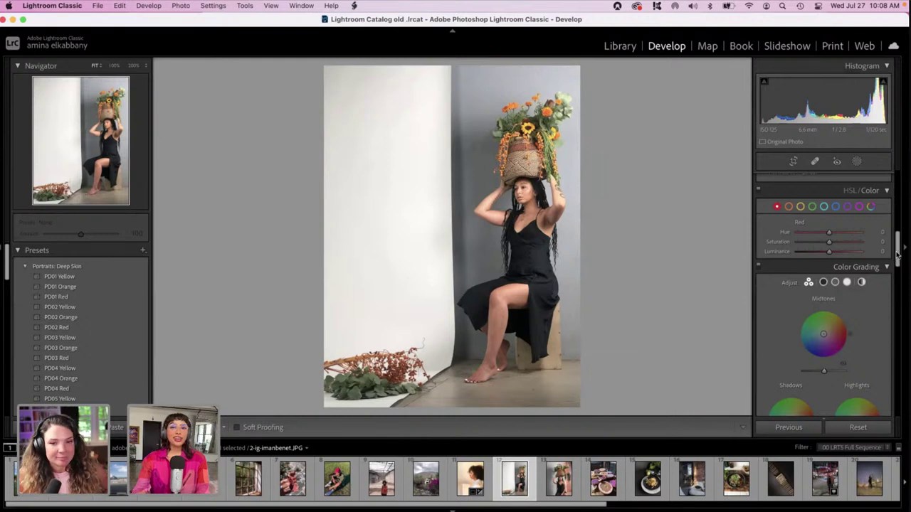
pyautogui.moveTo(897, 252); pyautogui.dragTo(902, 186)
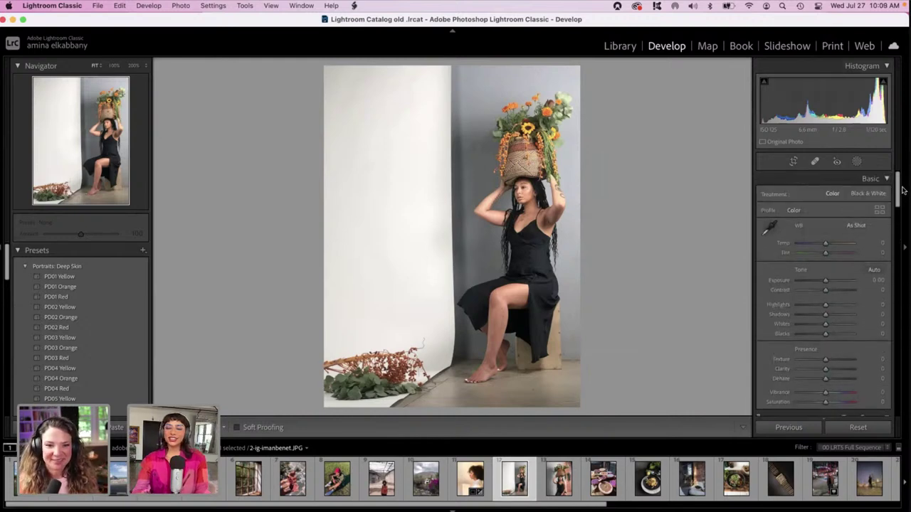
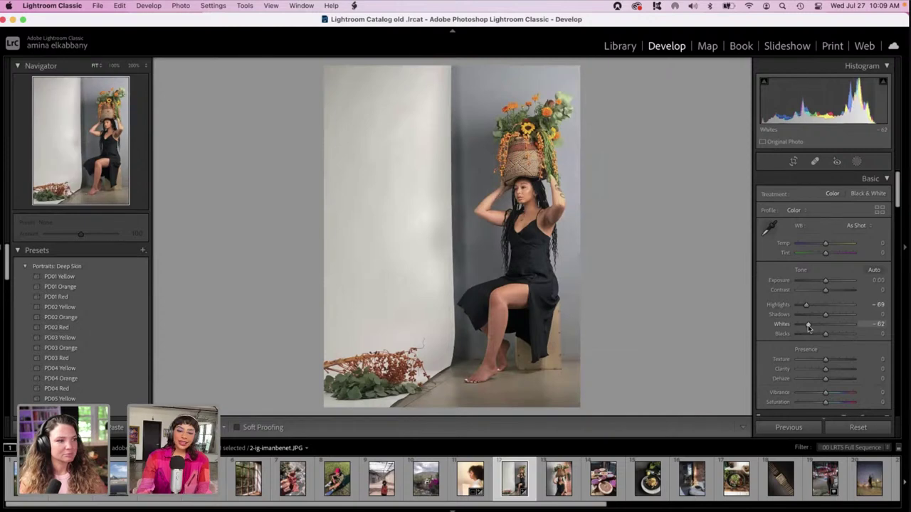
# - Set the studio photo's highlights to -69, shadows to +36, whites to -62 and blacks to -51, checking the dress up close
pyautogui.moveTo(825, 313); pyautogui.dragTo(810, 335)
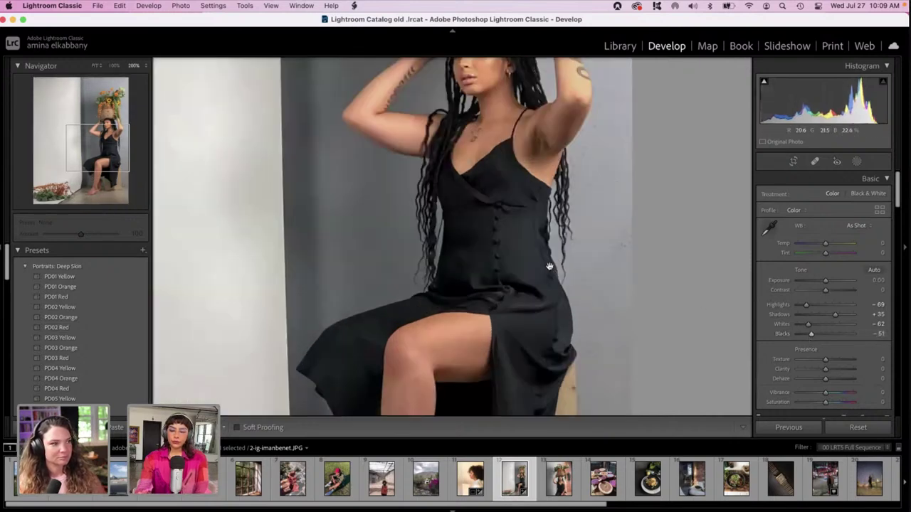
pyautogui.click(550, 266)
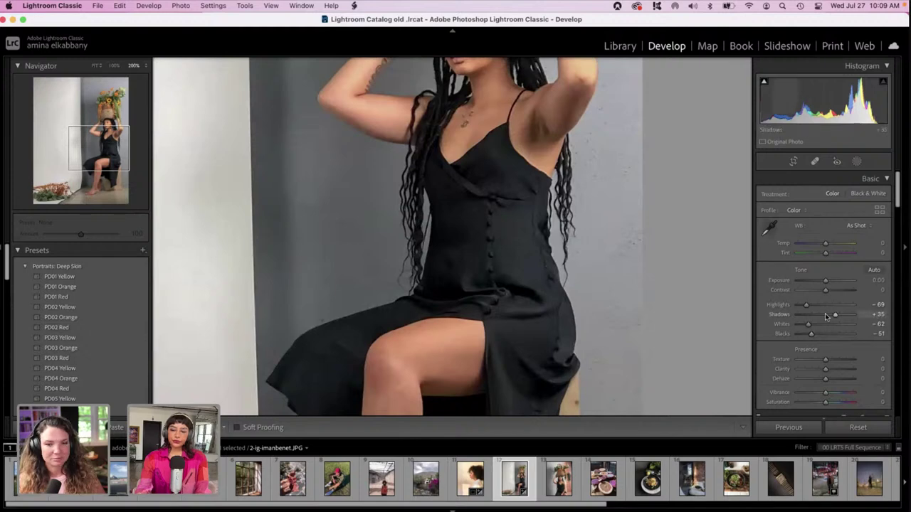
pyautogui.moveTo(835, 314); pyautogui.dragTo(834, 314)
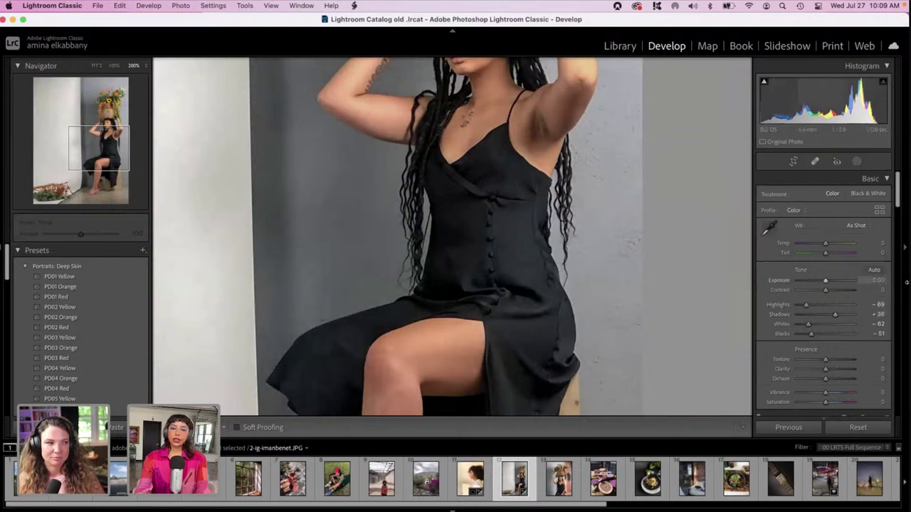
pyautogui.click(715, 251)
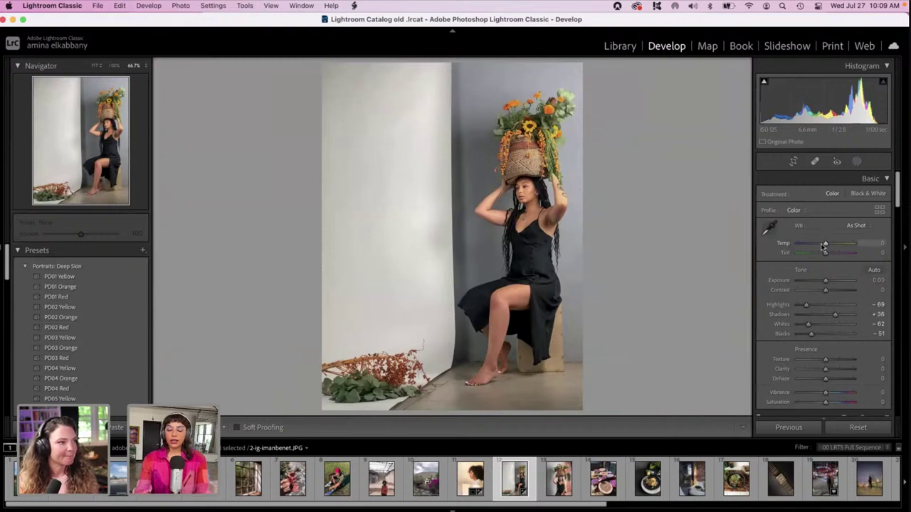
# - Warm the studio photo's white balance to Temp +15 and lower its exposure to -0.50
pyautogui.scroll(1, 821, 245)
pyautogui.scroll(1, 822, 246)
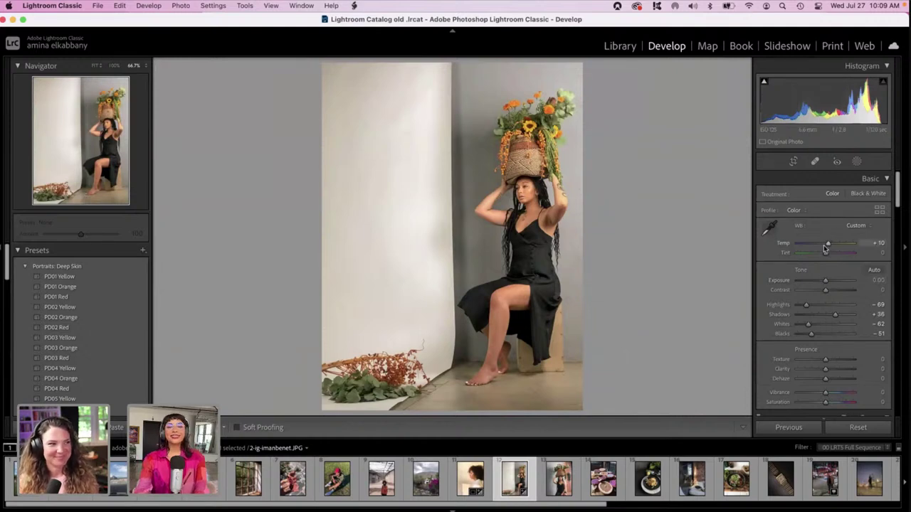
pyautogui.scroll(1, 825, 248)
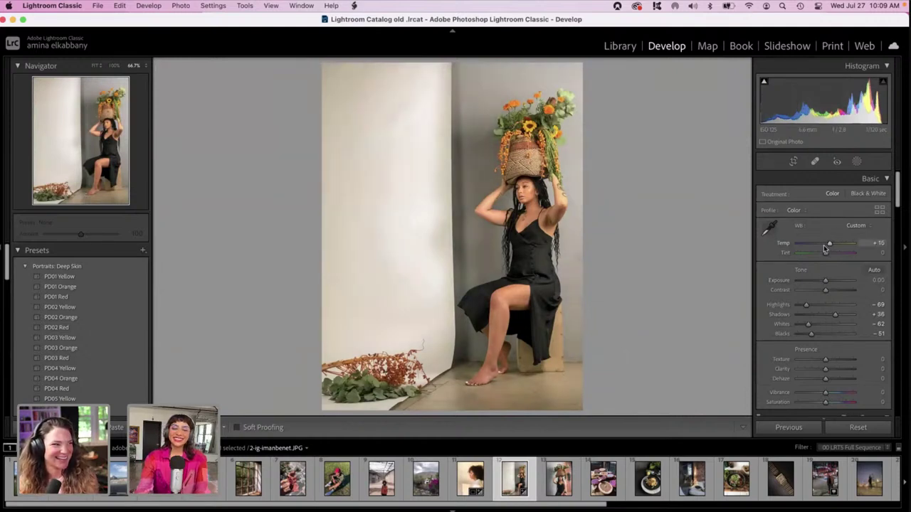
pyautogui.scroll(-1, 819, 282)
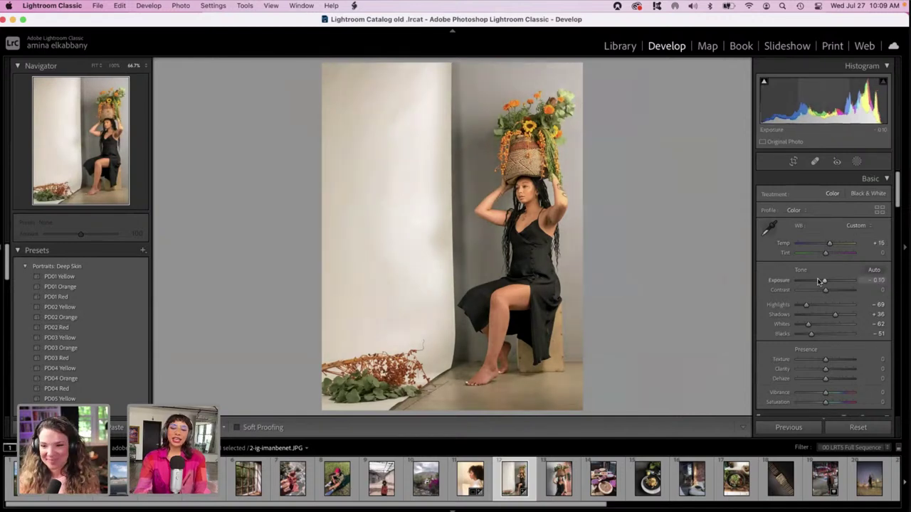
pyautogui.scroll(-2, 818, 281)
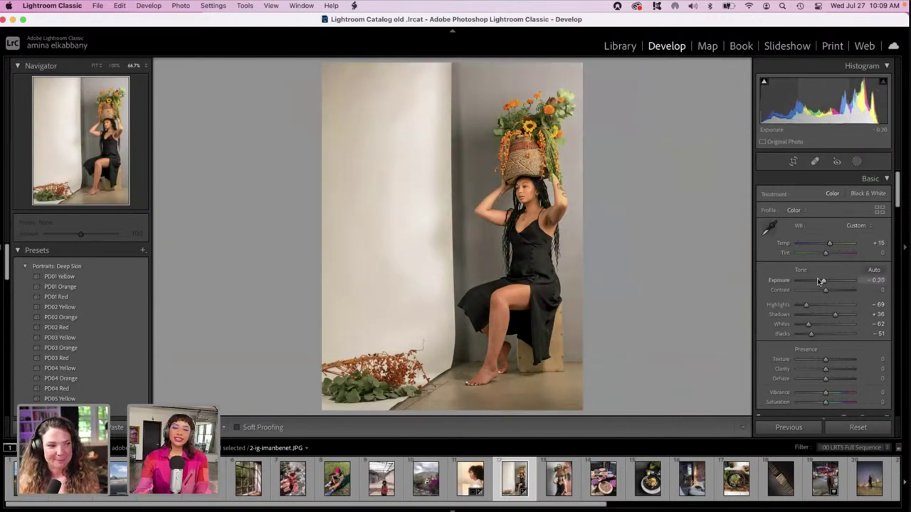
pyautogui.scroll(-1, 820, 281)
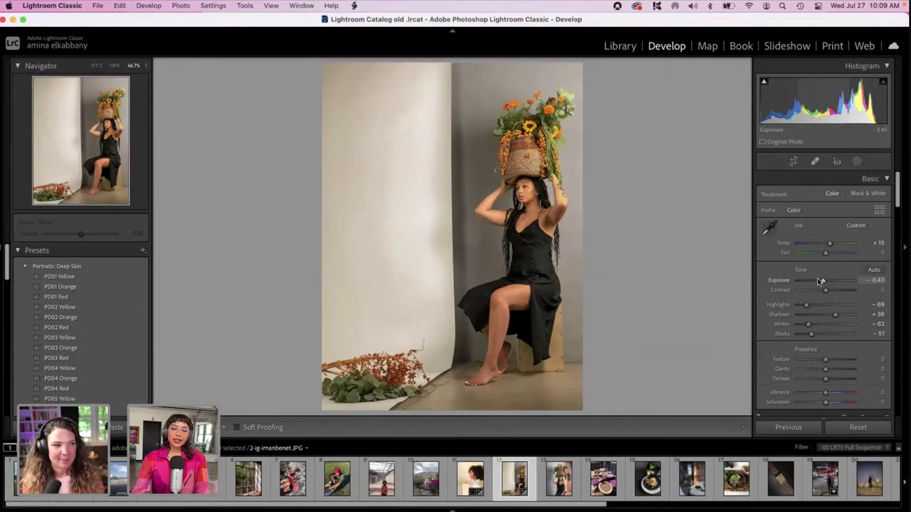
pyautogui.scroll(-1, 820, 282)
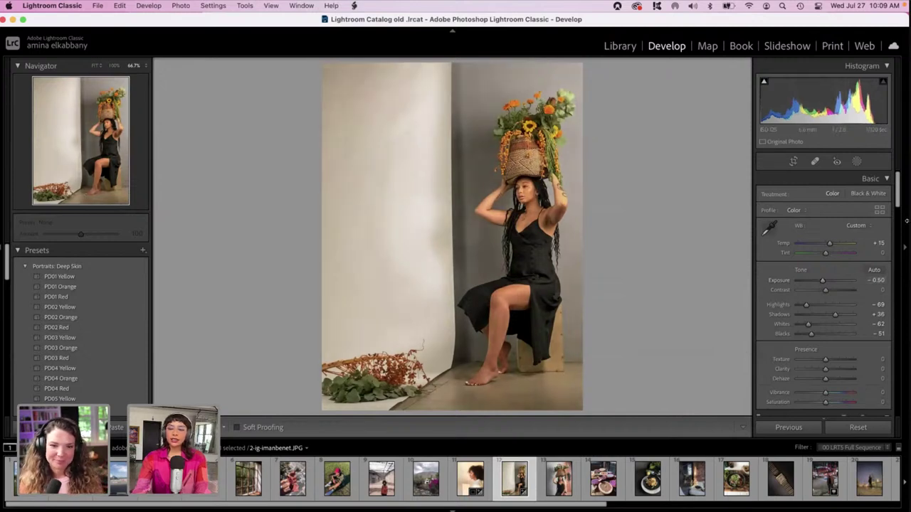
# - Set the studio photo's luminance noise reduction to 46 and its sharpening amount to 5
pyautogui.scroll(-3, 897, 188)
pyautogui.moveTo(896, 214); pyautogui.dragTo(892, 304)
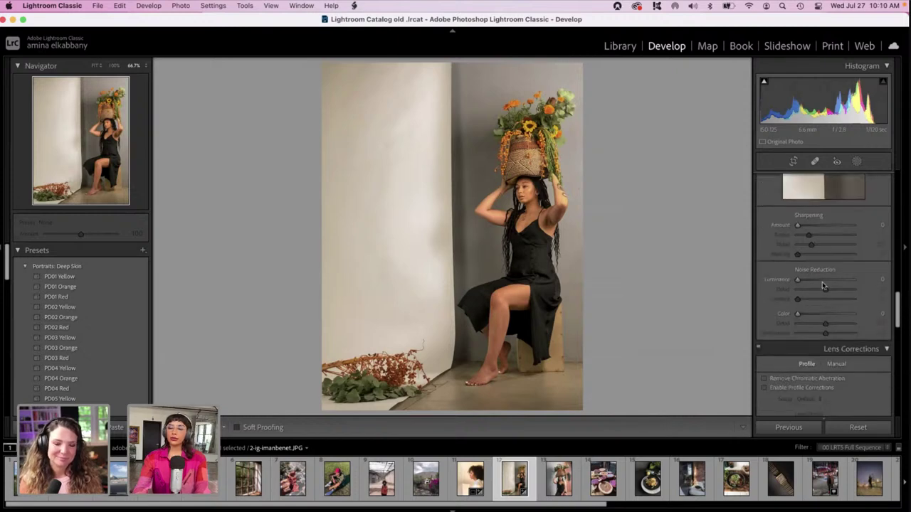
pyautogui.click(823, 281)
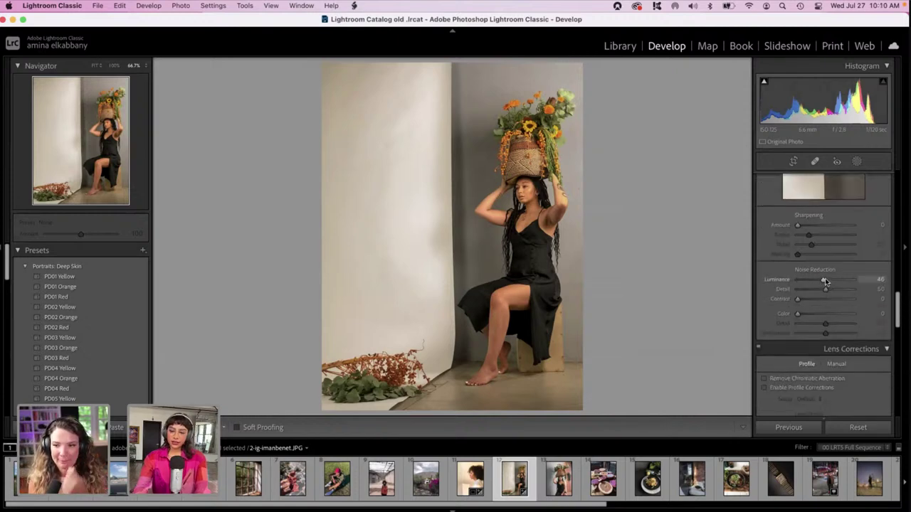
pyautogui.moveTo(799, 226); pyautogui.dragTo(799, 226)
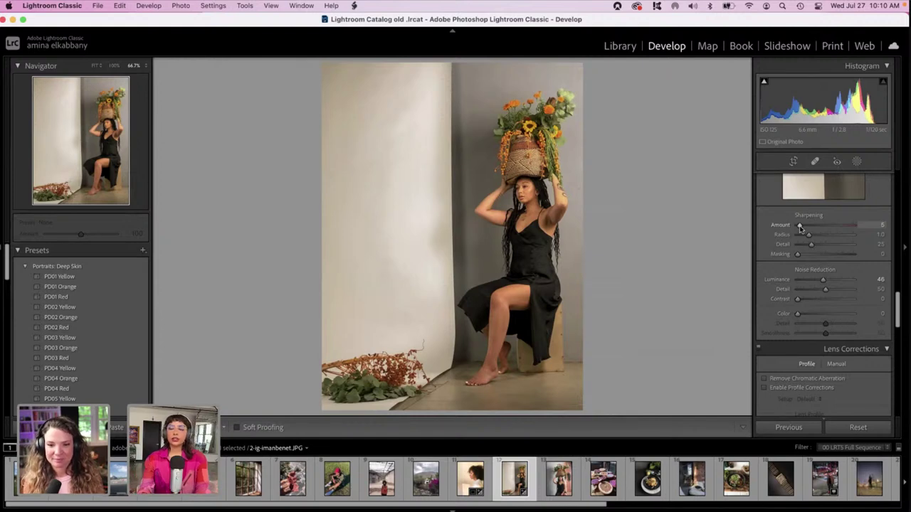
# - Shift the Red Primary hue in the studio photo's calibration to +25 and check the skin tones up close
pyautogui.moveTo(898, 307); pyautogui.dragTo(889, 187)
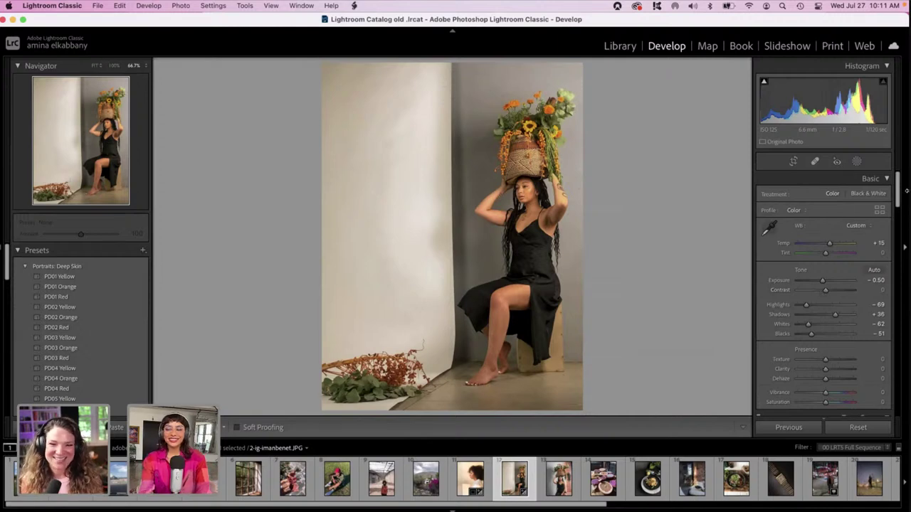
pyautogui.scroll(-1, 897, 205)
pyautogui.scroll(-5, 896, 204)
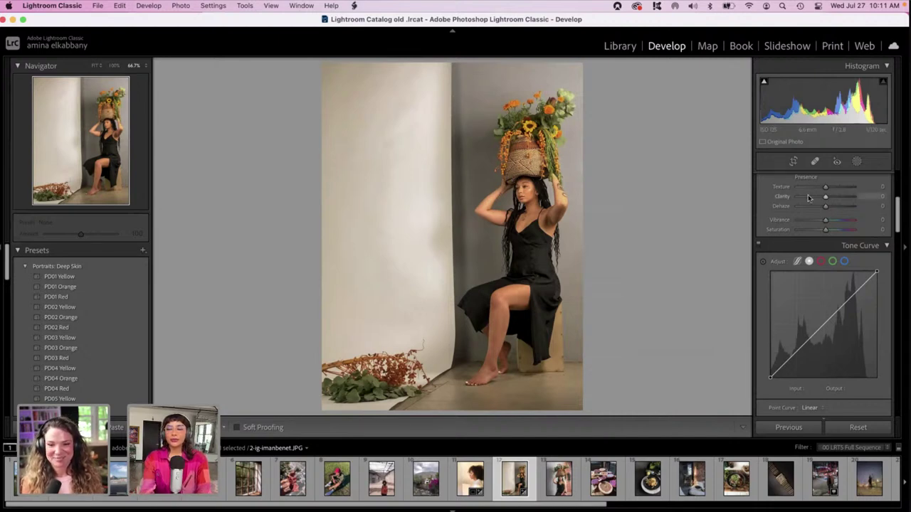
pyautogui.moveTo(898, 212); pyautogui.dragTo(907, 430)
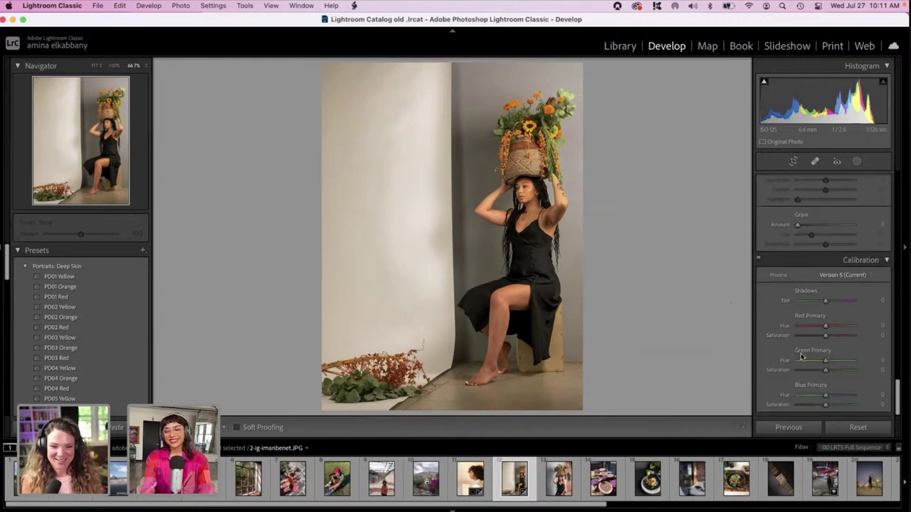
pyautogui.scroll(2, 824, 330)
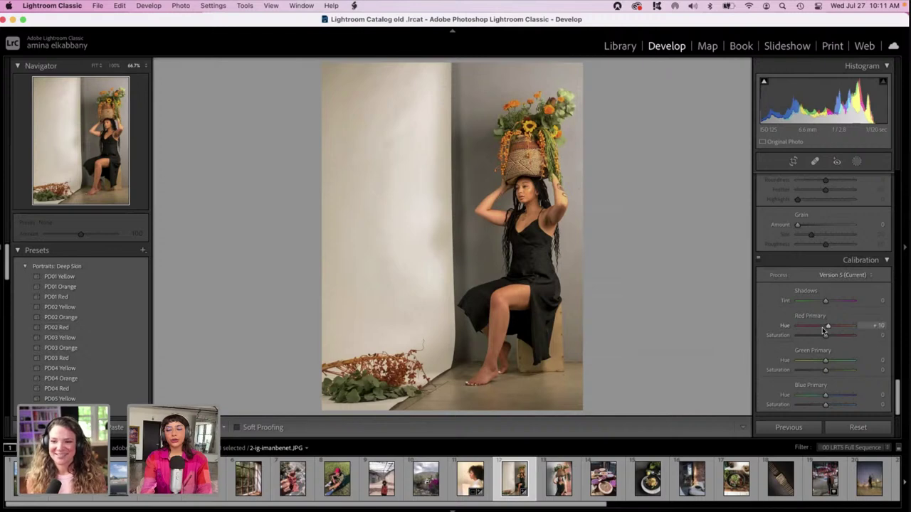
pyautogui.scroll(1, 823, 329)
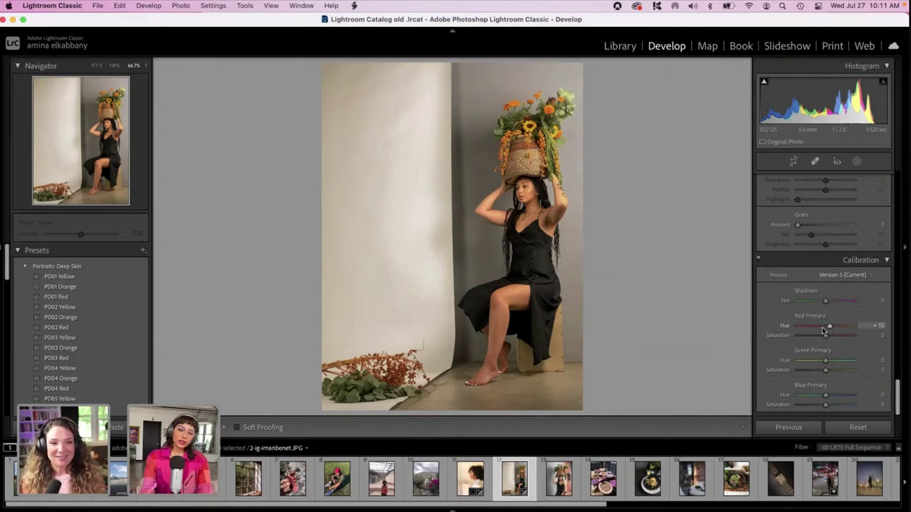
pyautogui.scroll(3, 823, 329)
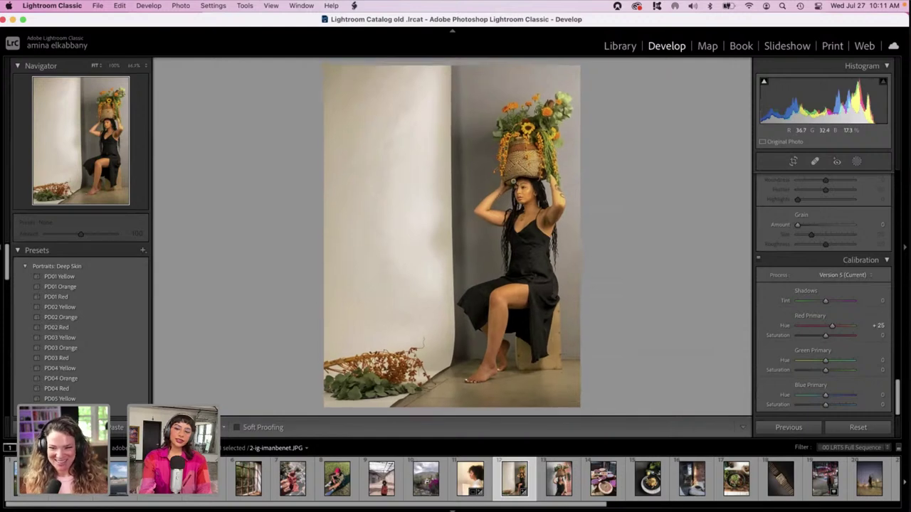
pyautogui.scroll(3, 513, 182)
pyautogui.scroll(-3, 510, 179)
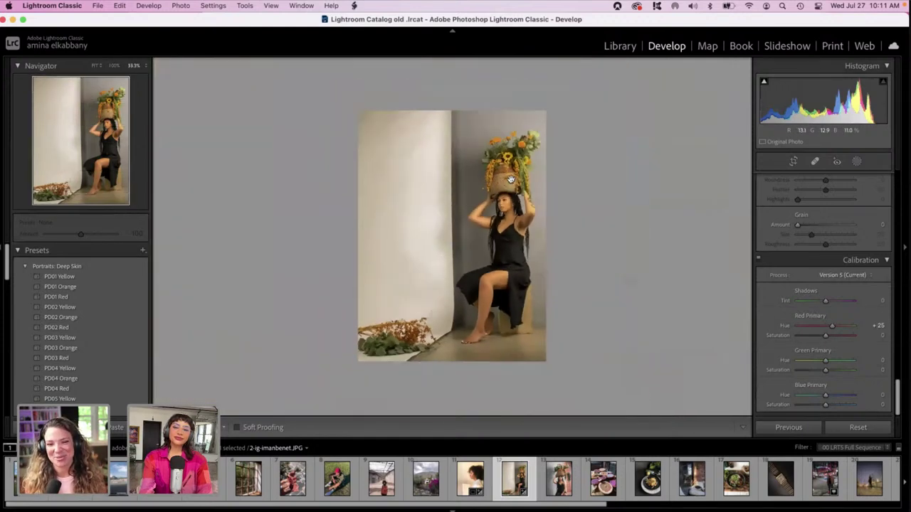
pyautogui.scroll(5, 510, 179)
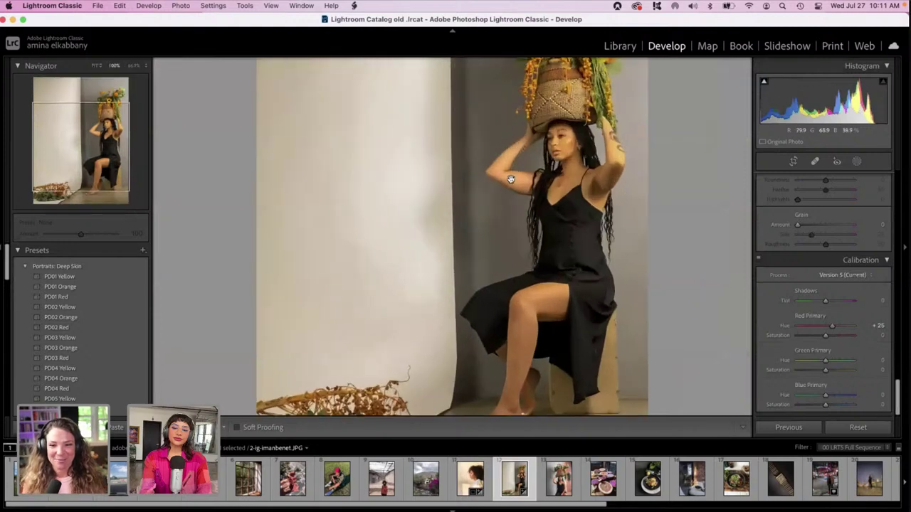
# - Return the Red Primary hue in the studio photo's calibration to 0
pyautogui.scroll(-2, 510, 179)
pyautogui.scroll(2, 510, 179)
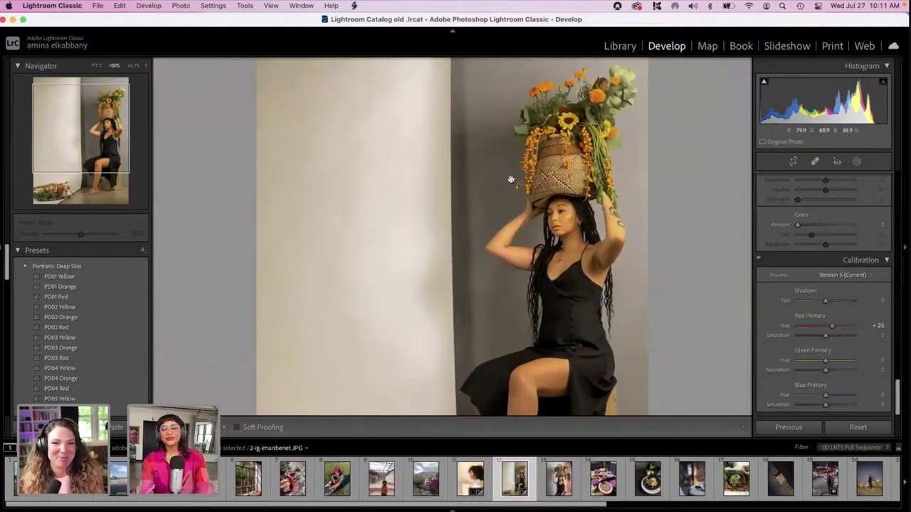
pyautogui.moveTo(831, 326); pyautogui.dragTo(825, 330)
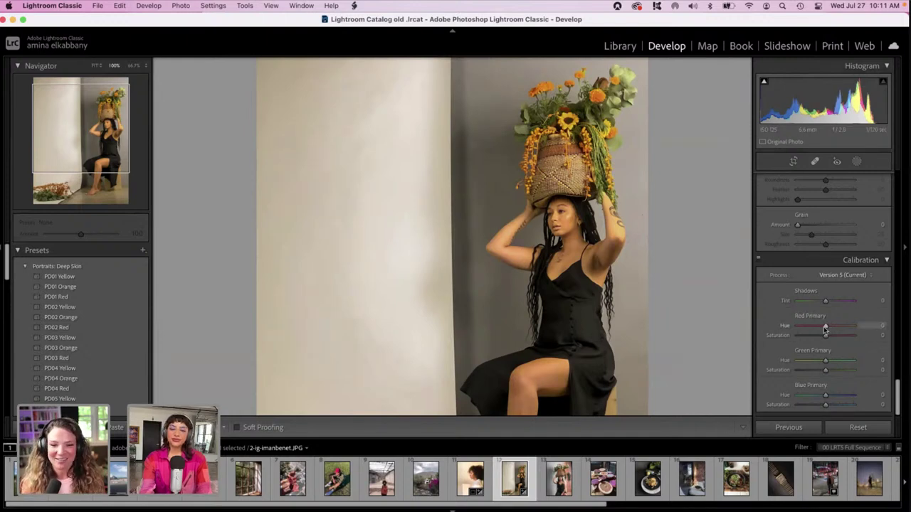
# - Lower the studio photo's exposure to -0.60 and raise its contrast to +11
pyautogui.moveTo(899, 389); pyautogui.dragTo(900, 174)
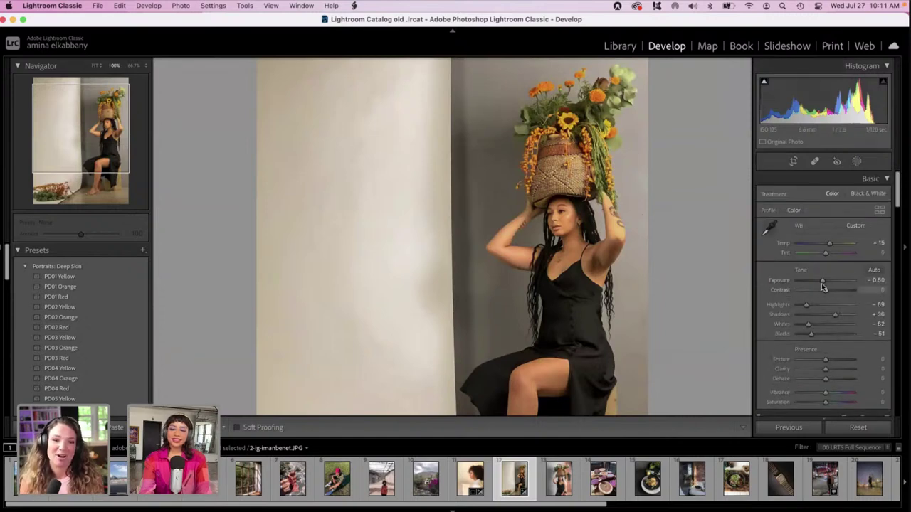
pyautogui.moveTo(821, 283); pyautogui.dragTo(821, 283)
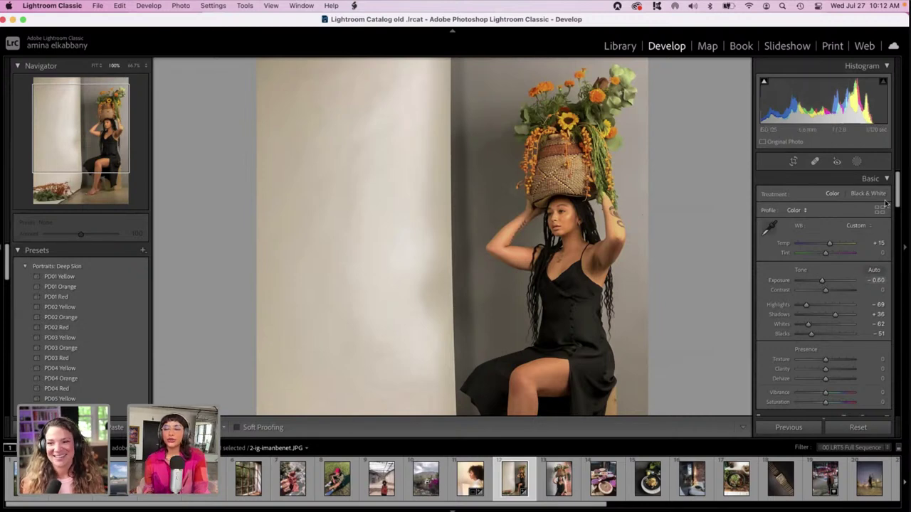
pyautogui.moveTo(898, 197)
pyautogui.mouseDown()
pyautogui.moveTo(907, 296)
pyautogui.moveTo(899, 202)
pyautogui.mouseUp()
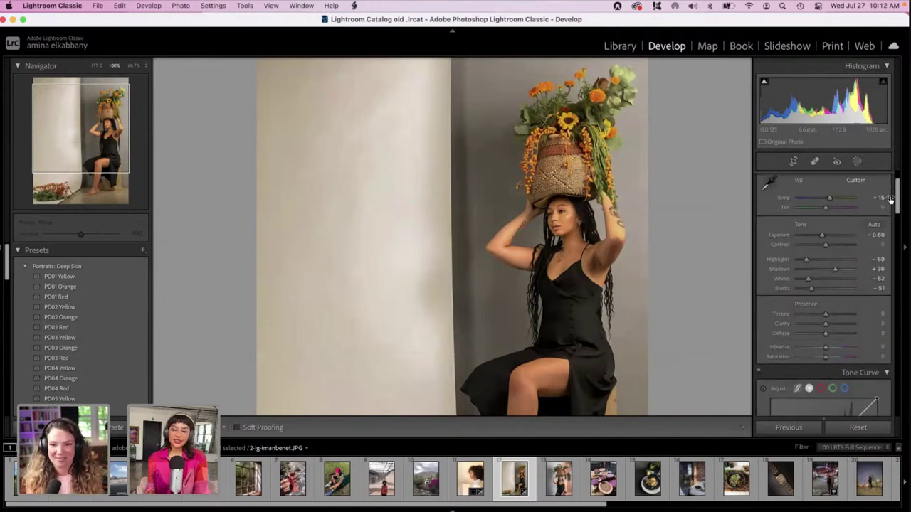
pyautogui.moveTo(833, 247); pyautogui.dragTo(829, 248)
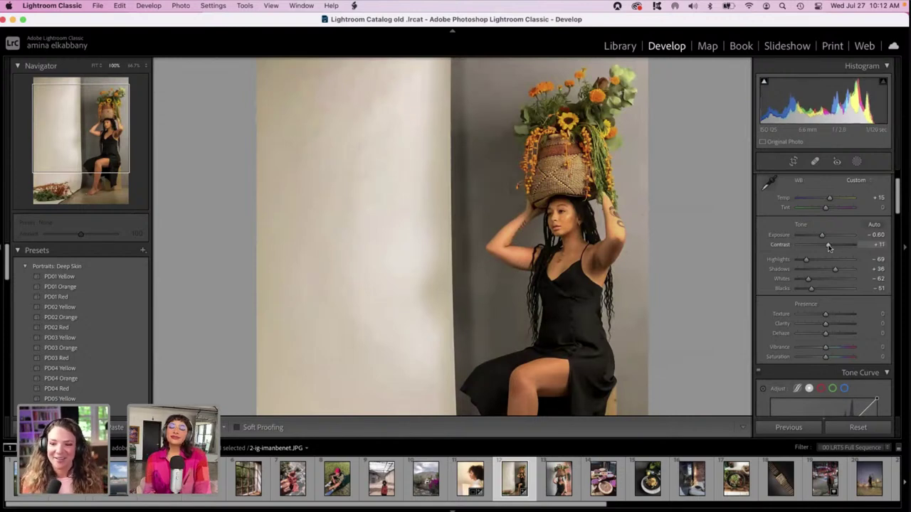
# - Inspect the lower part of the studio photo, fit it in view and compare it side by side with its original version
pyautogui.rightClick(581, 126)
pyautogui.click(511, 137)
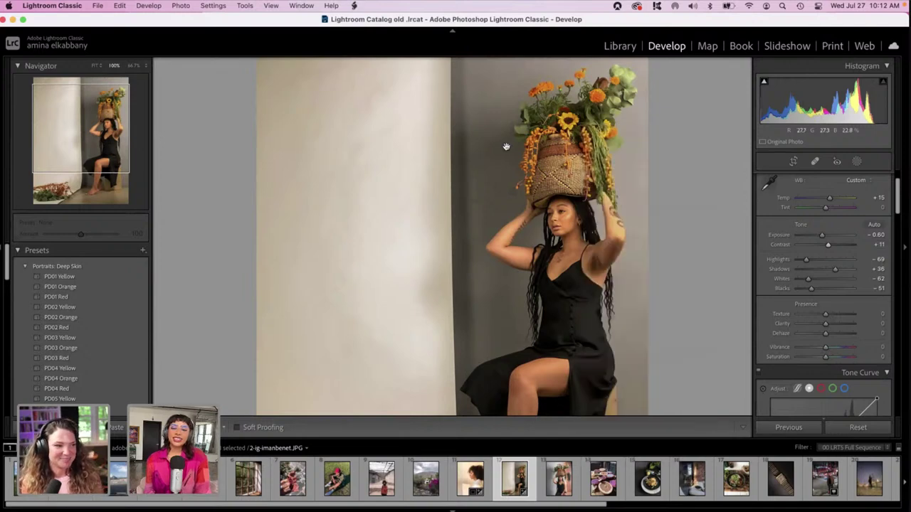
pyautogui.rightClick(506, 146)
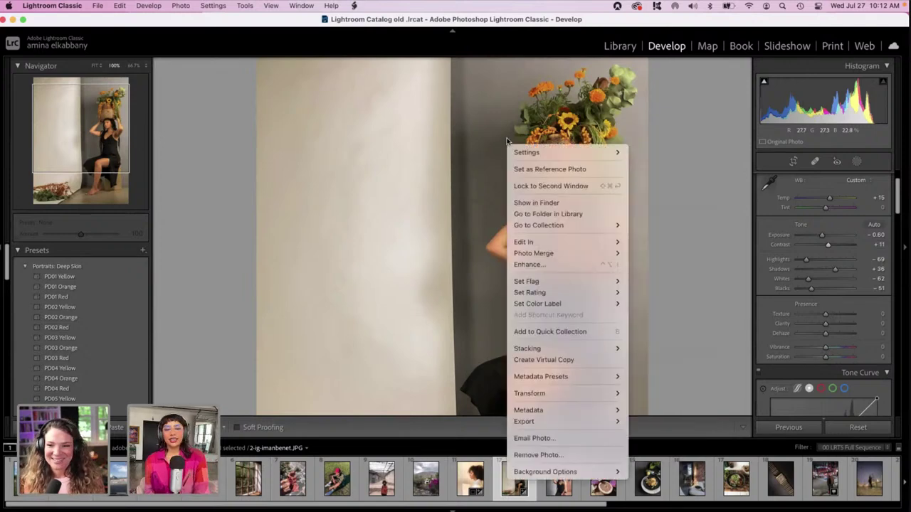
pyautogui.click(504, 116)
pyautogui.moveTo(475, 186); pyautogui.dragTo(535, 59)
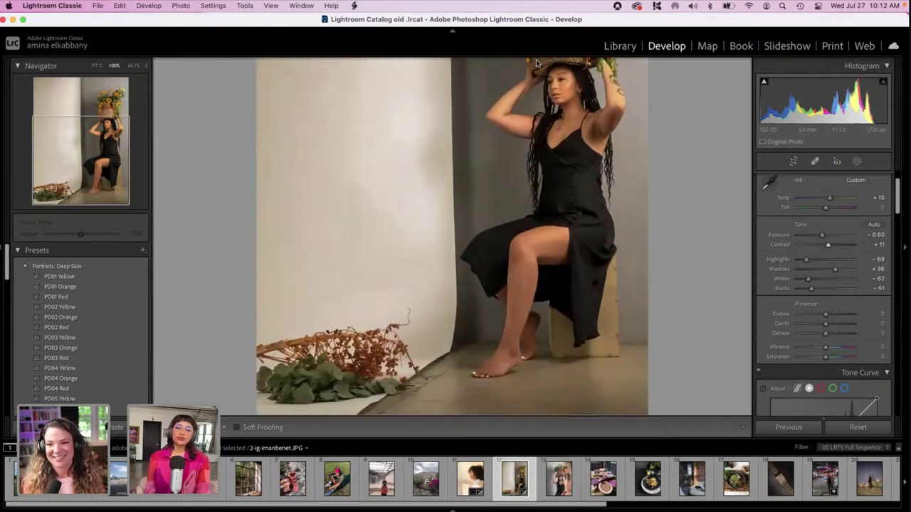
pyautogui.click(442, 125)
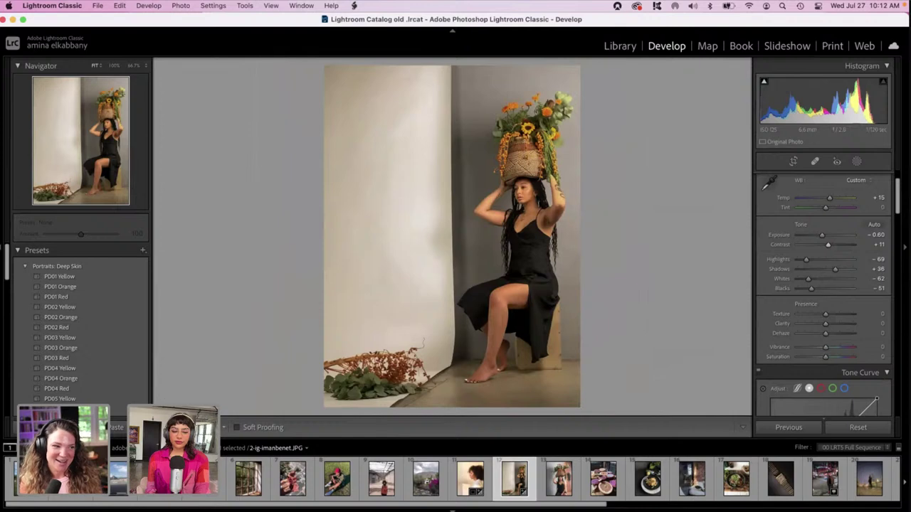
pyautogui.press('y')
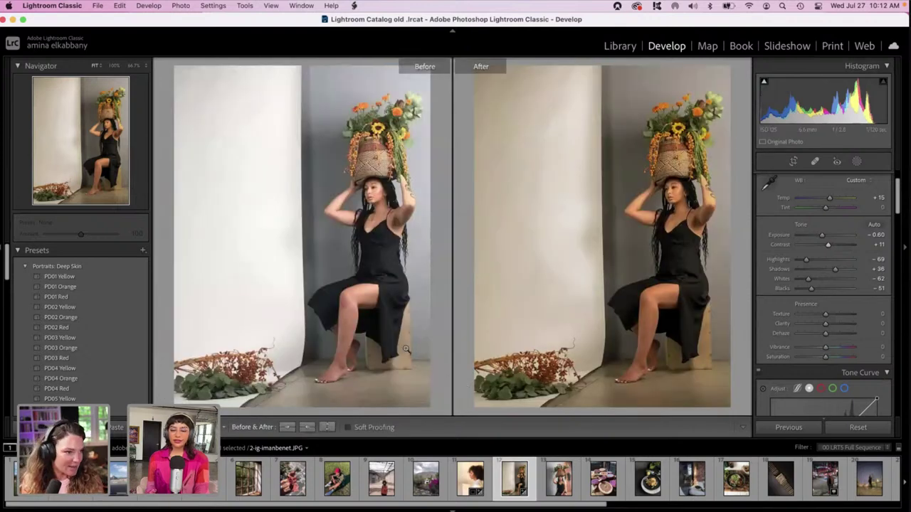
pyautogui.press('y')
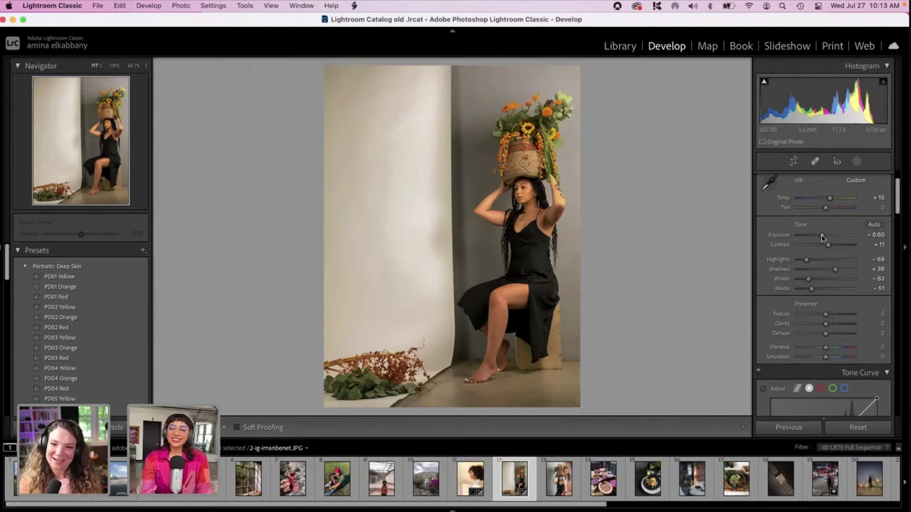
# - Lower the studio photo's exposure to -0.70 and compare before and after in the side-by-side and split views
pyautogui.moveTo(820, 239); pyautogui.dragTo(819, 239)
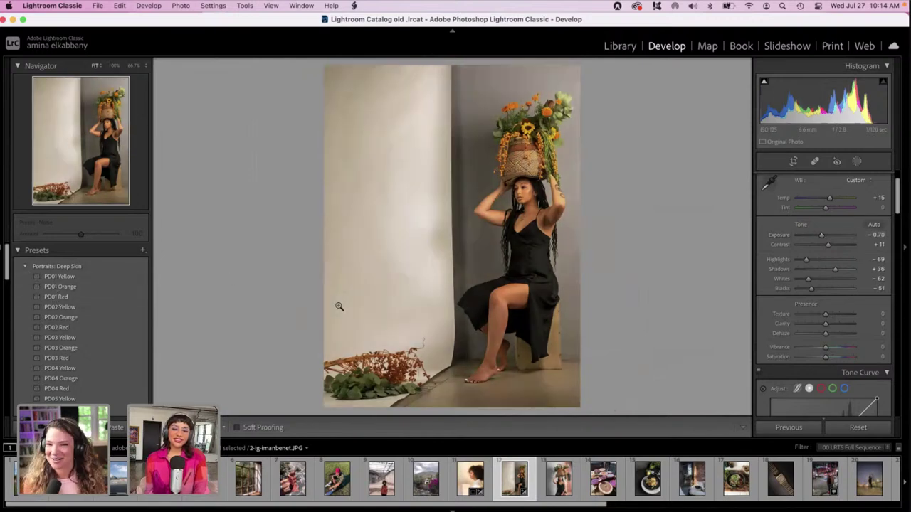
pyautogui.click(179, 427)
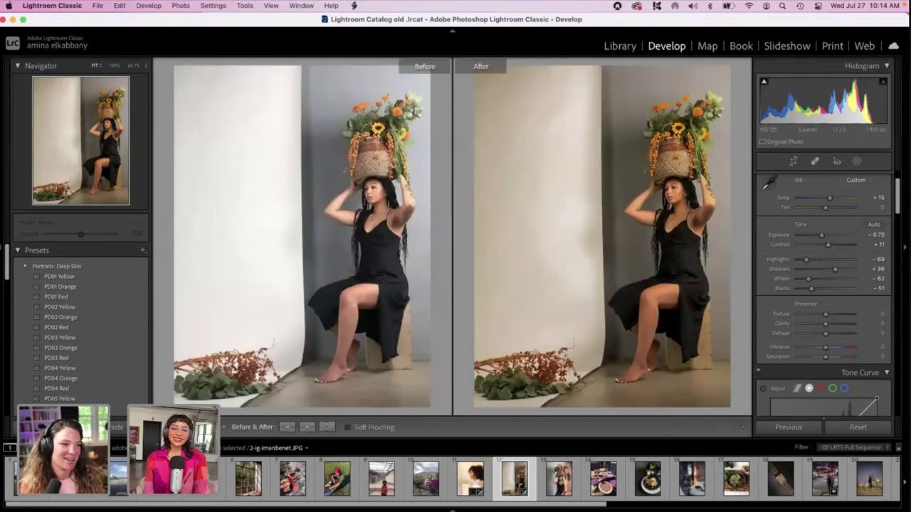
pyautogui.click(180, 427)
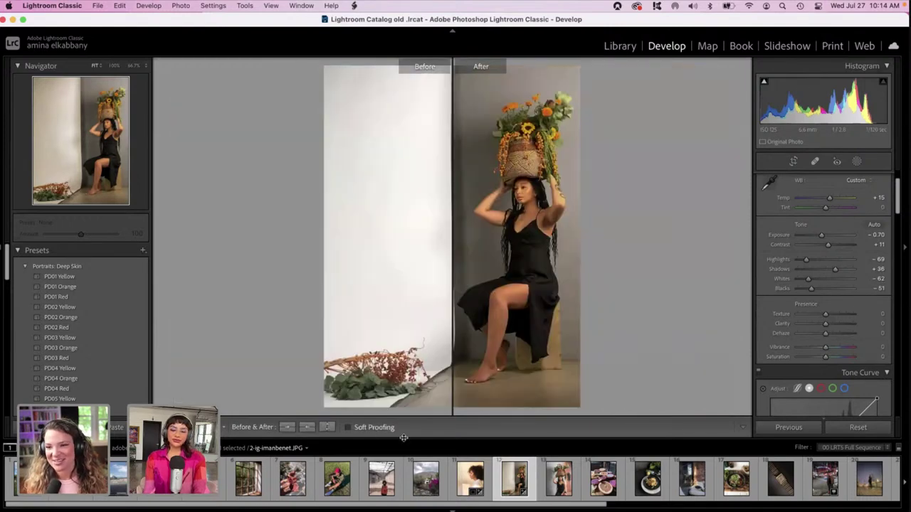
# - View the brick-wall photo of the woman without the before/after comparison and return to the studio photo
pyautogui.click(550, 480)
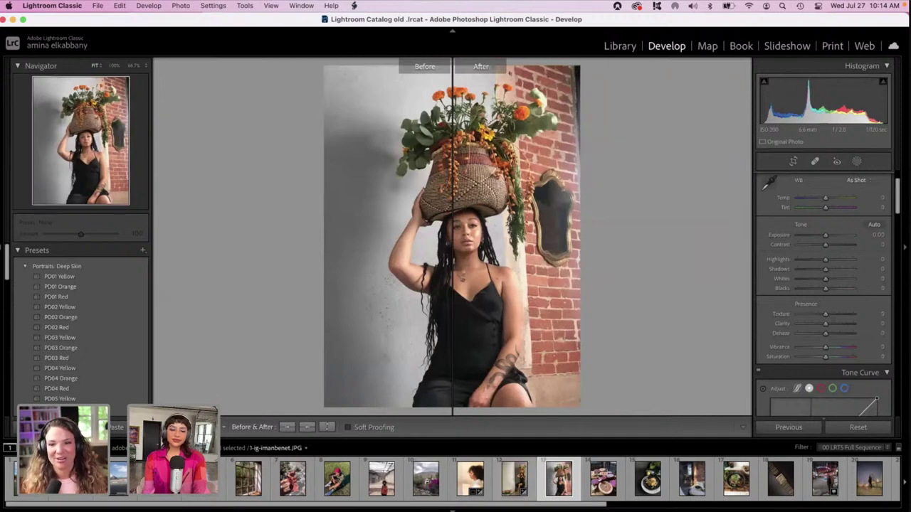
pyautogui.click(162, 427)
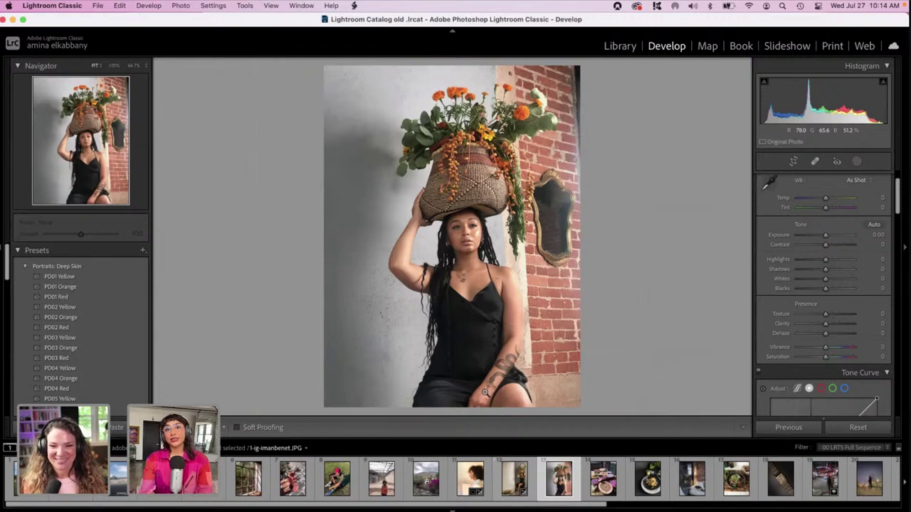
pyautogui.press('Right')
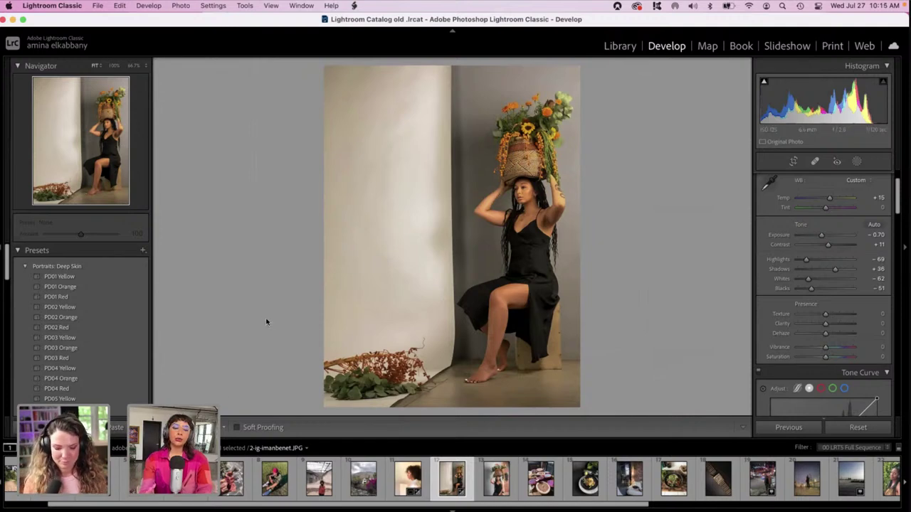
# - Compare the studio photo's before and after versions in split and stacked layouts, with a close look at the legs and dress
pyautogui.hotkey('shift', 'y')
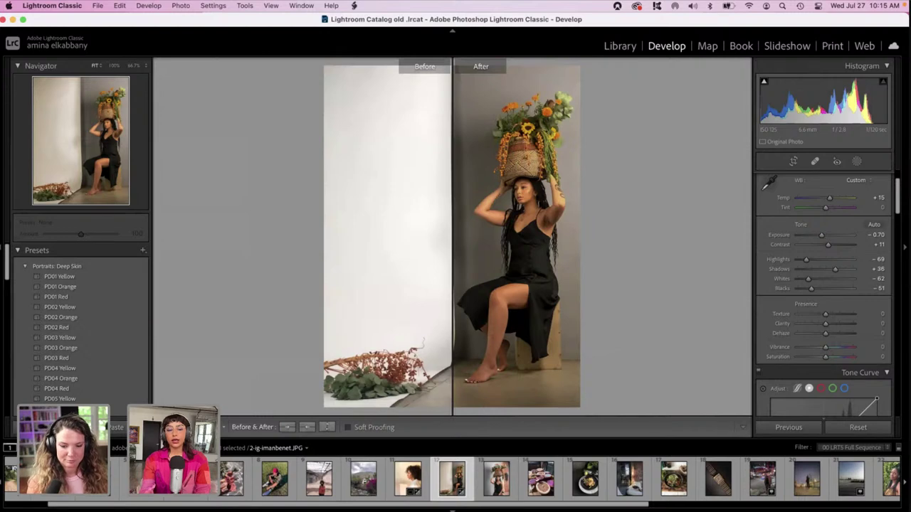
pyautogui.hotkey('alt', 'y')
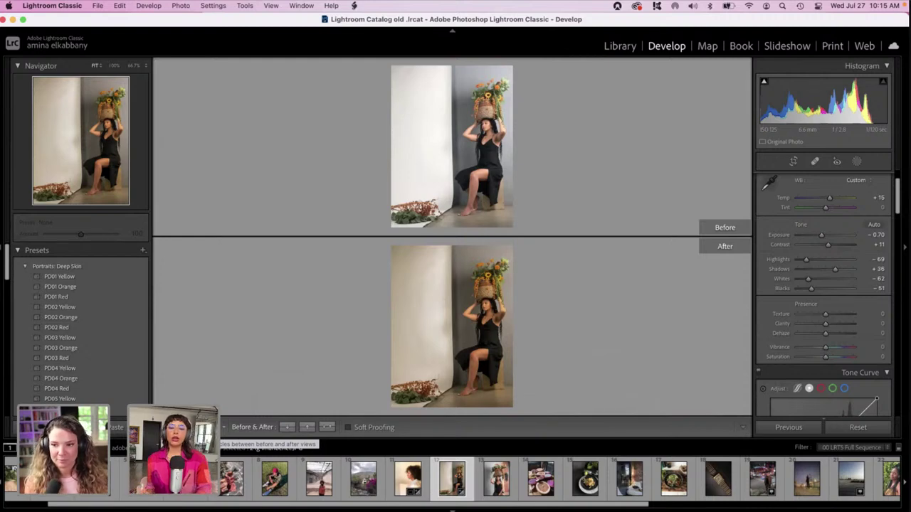
pyautogui.click(413, 340)
pyautogui.moveTo(430, 323); pyautogui.dragTo(434, 214)
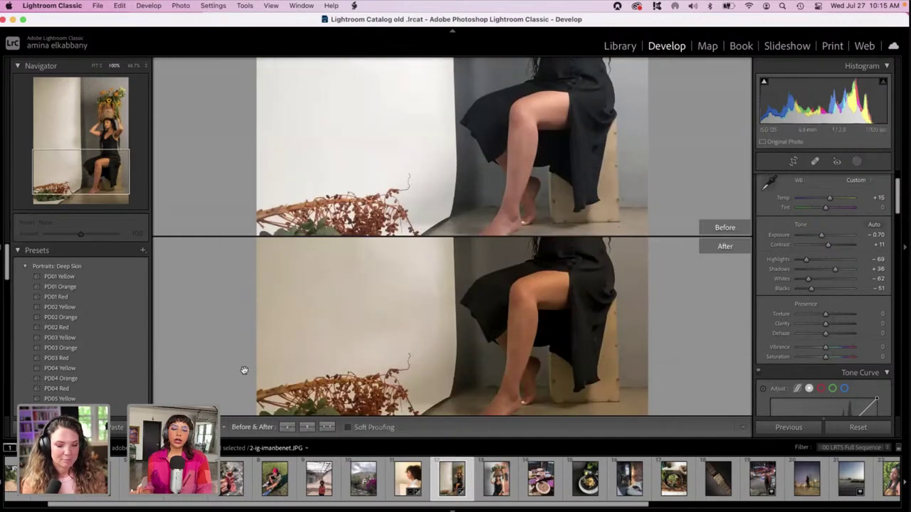
pyautogui.press('d')
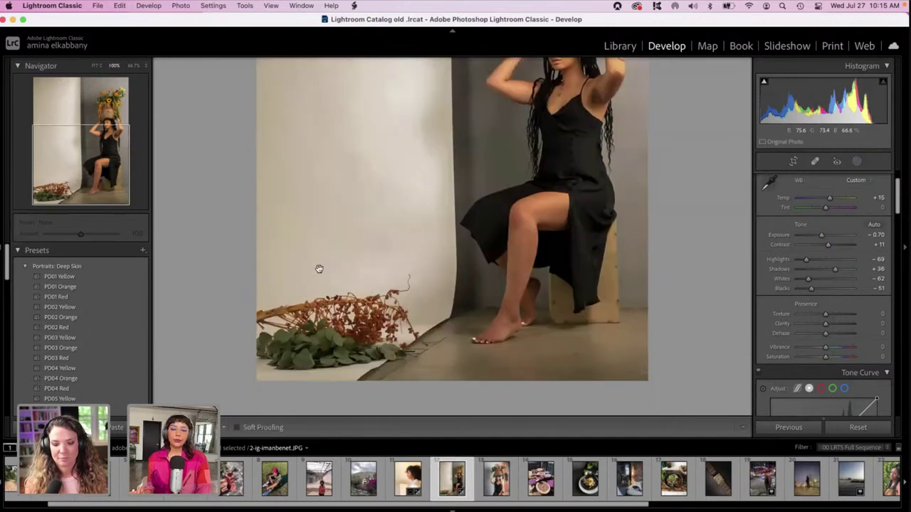
# - Examine the edited studio photo's backdrop, flowers, skin tones and dress at Fill and fixed-percentage zoom levels
pyautogui.click(318, 268)
pyautogui.scroll(-5, 319, 268)
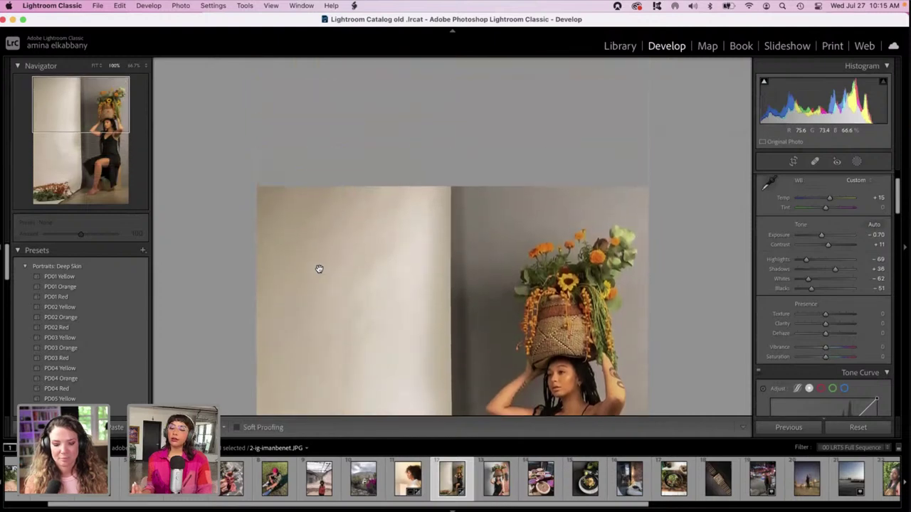
pyautogui.click(319, 268)
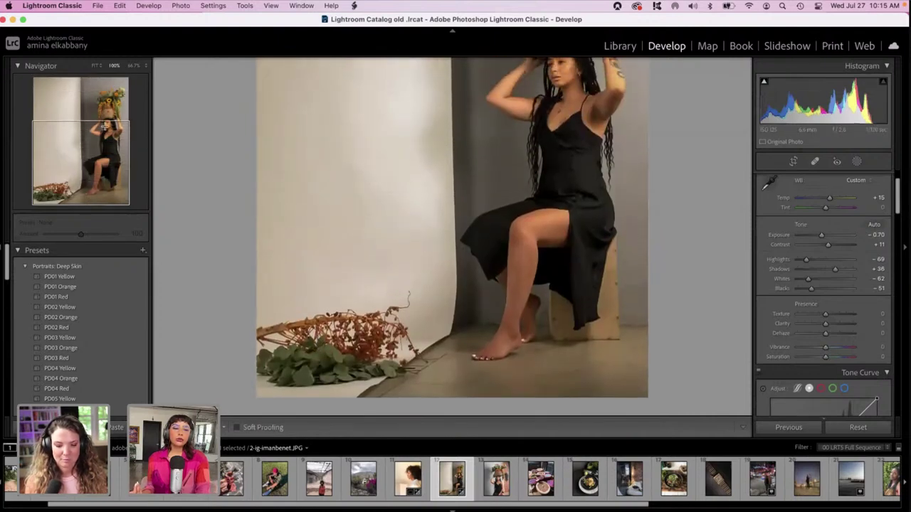
pyautogui.click(99, 68)
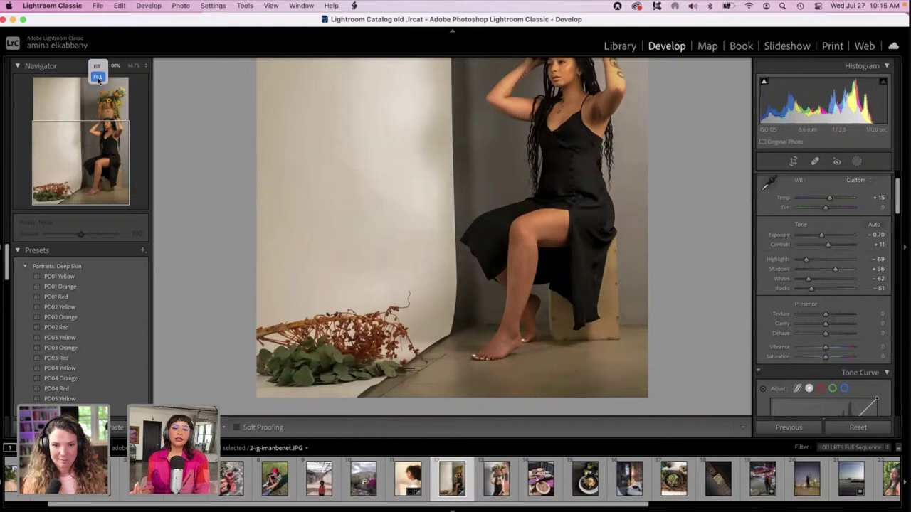
pyautogui.click(98, 76)
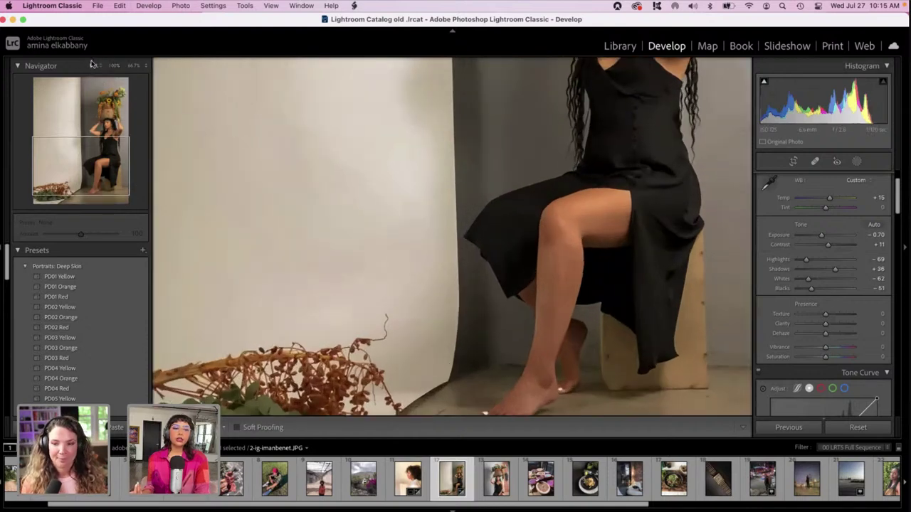
pyautogui.click(112, 65)
pyautogui.scroll(2, 266, 146)
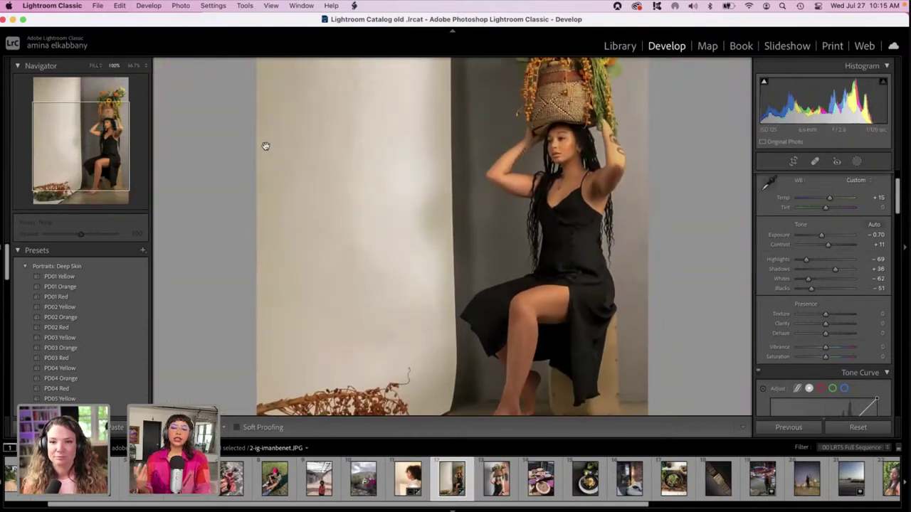
pyautogui.scroll(1, 266, 146)
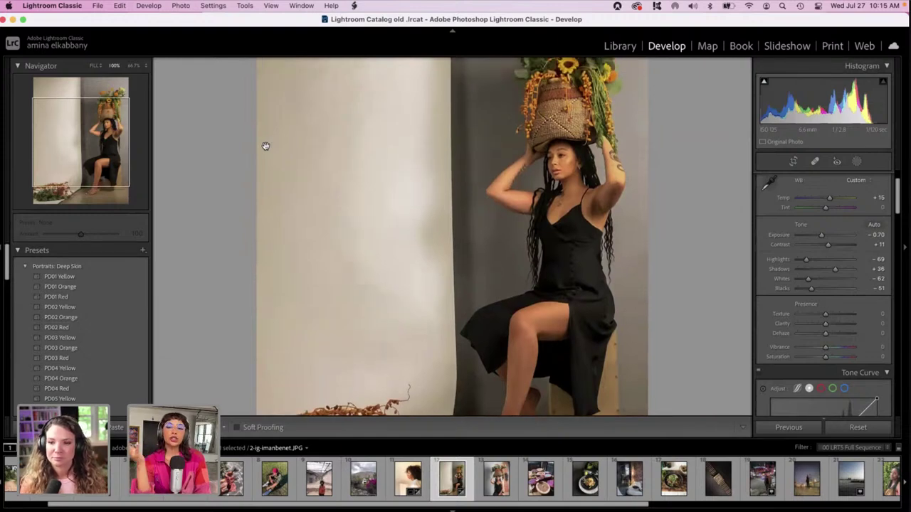
pyautogui.scroll(2, 265, 146)
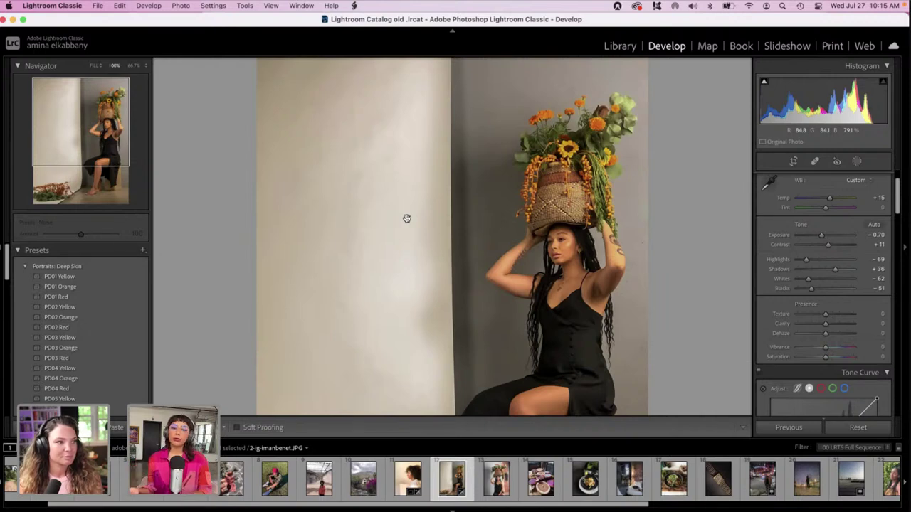
pyautogui.scroll(-5, 406, 218)
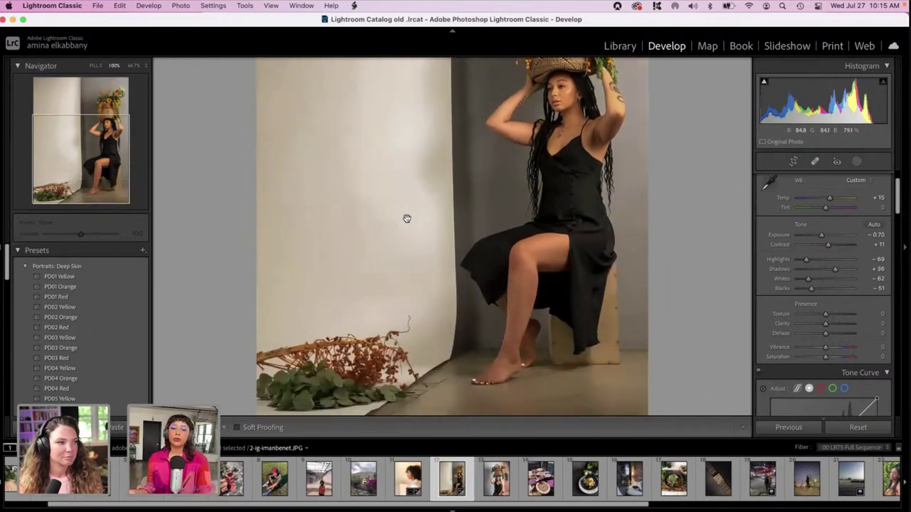
pyautogui.scroll(2, 406, 219)
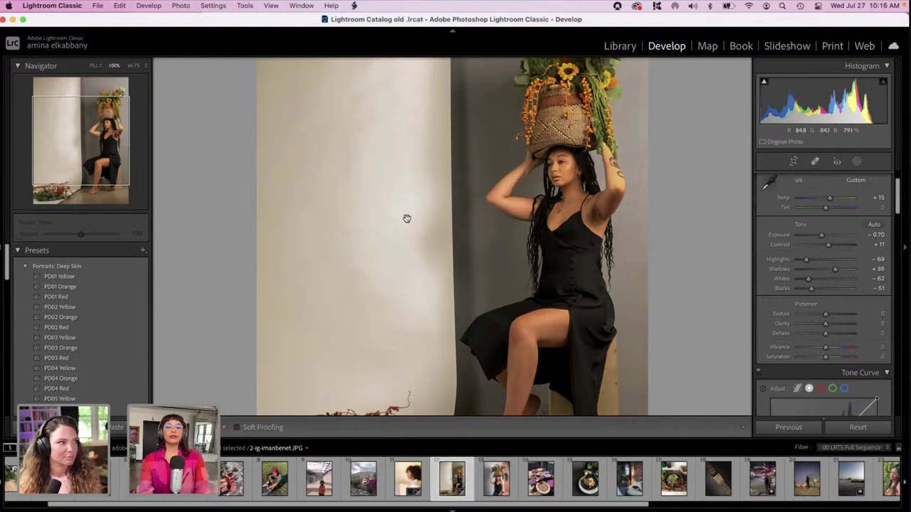
pyautogui.press('super+equal')
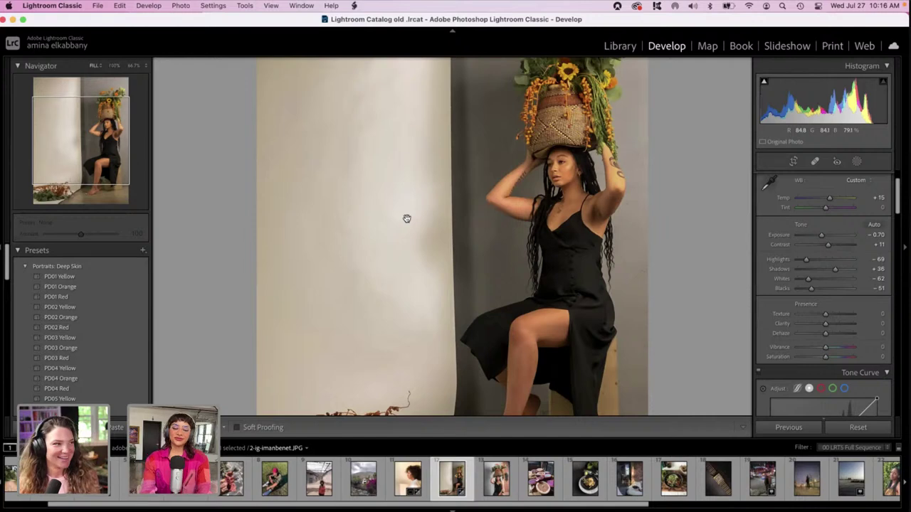
pyautogui.press('super+minus')
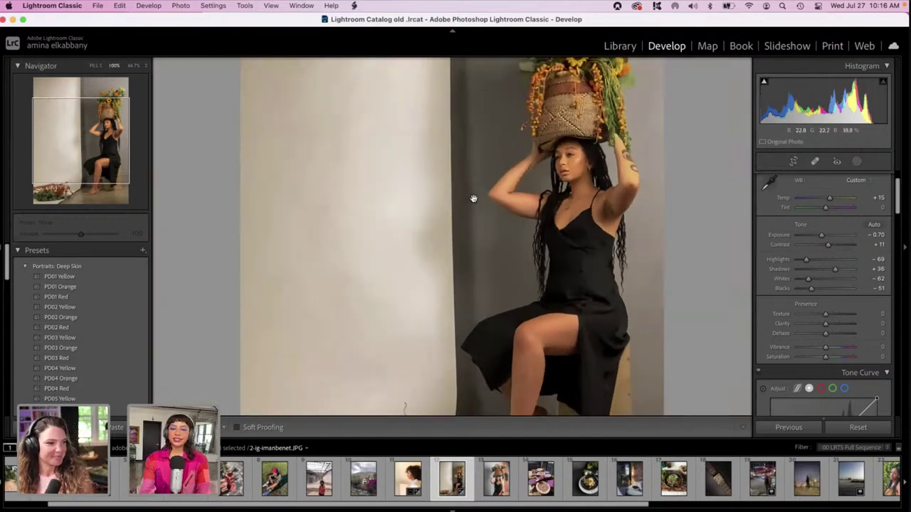
# - Open the photo of the woman with the flower basket beside the brick wall and mirror
pyautogui.click(496, 482)
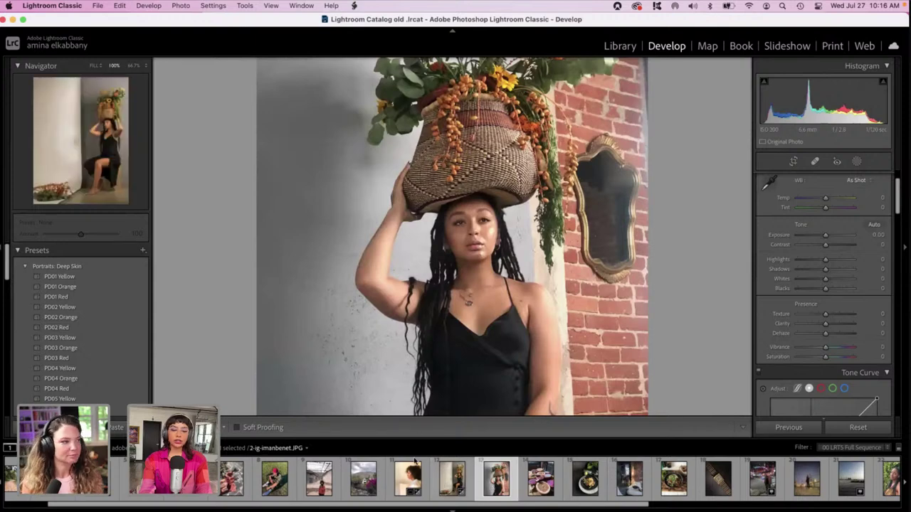
pyautogui.click(443, 483)
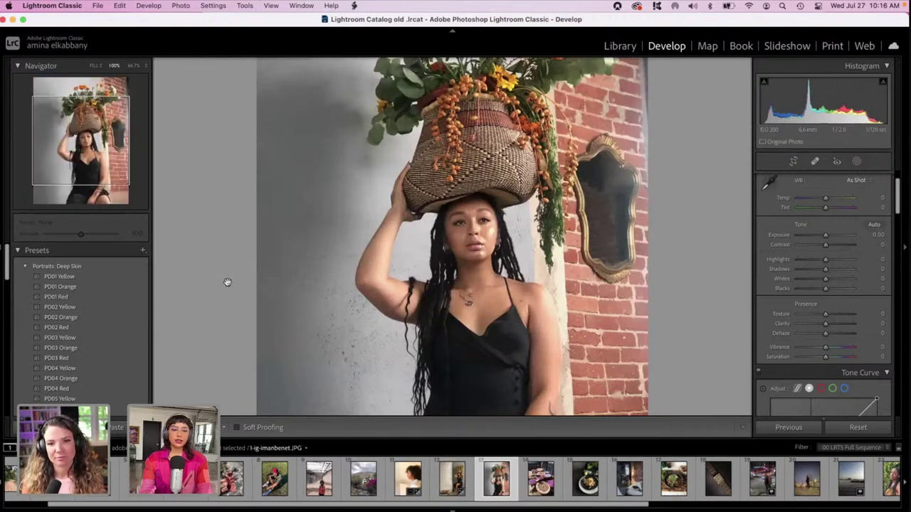
# - Synchronize the studio photo's develop settings to the brick-wall photo of the woman with the flower basket, keeping the preselected setting groups
pyautogui.press('super+minus')
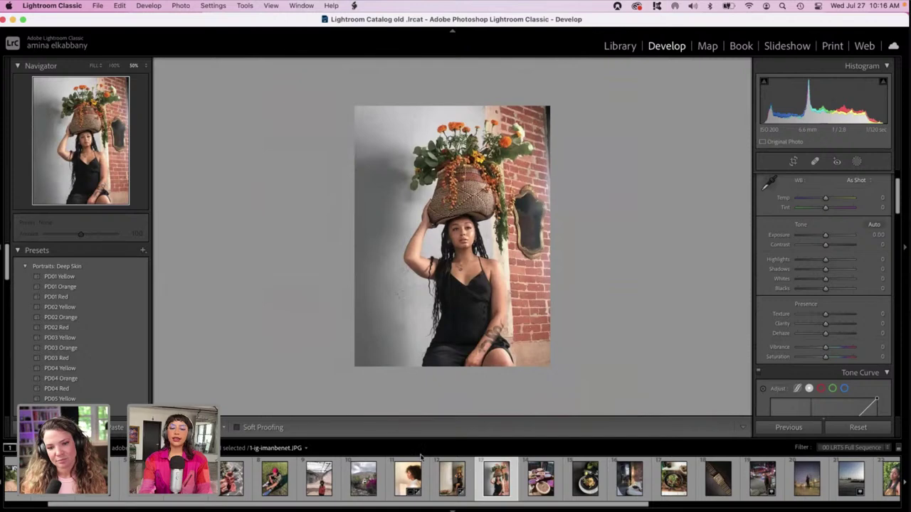
pyautogui.click(441, 483)
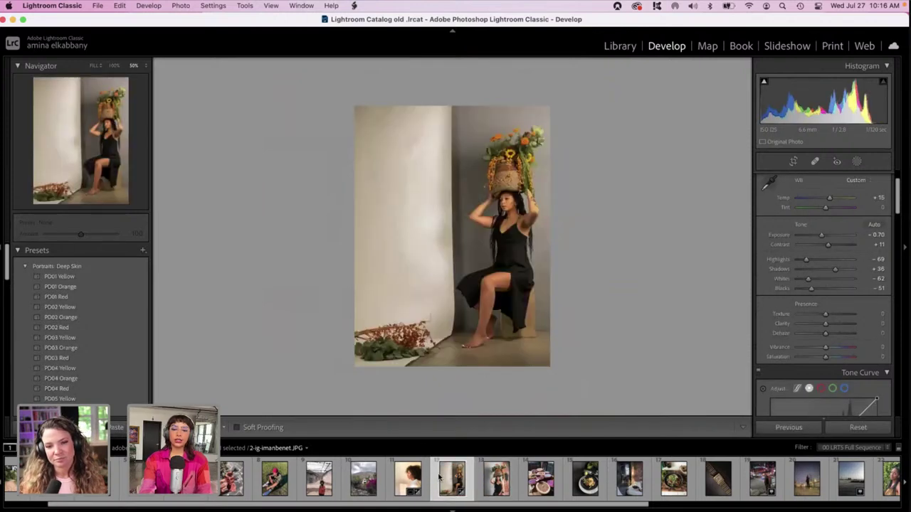
pyautogui.keyDown('shift'); pyautogui.click(498, 479); pyautogui.keyUp('shift')
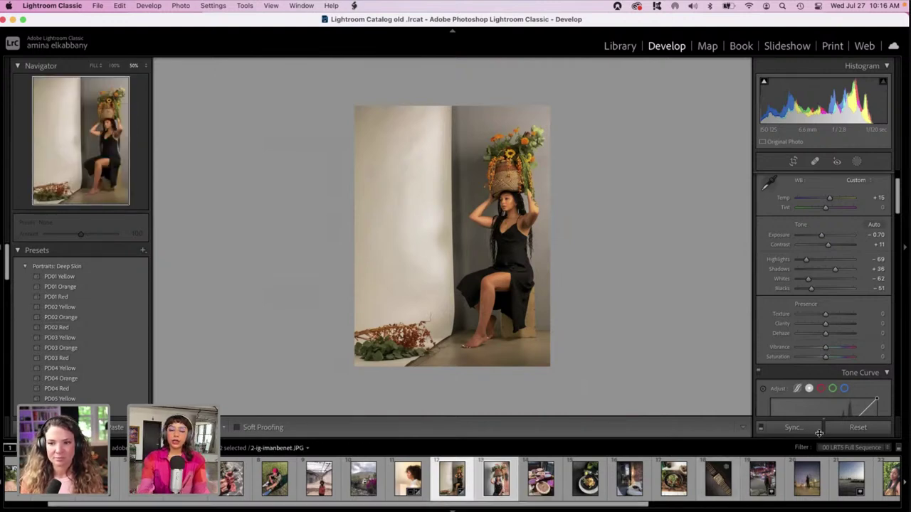
pyautogui.click(793, 428)
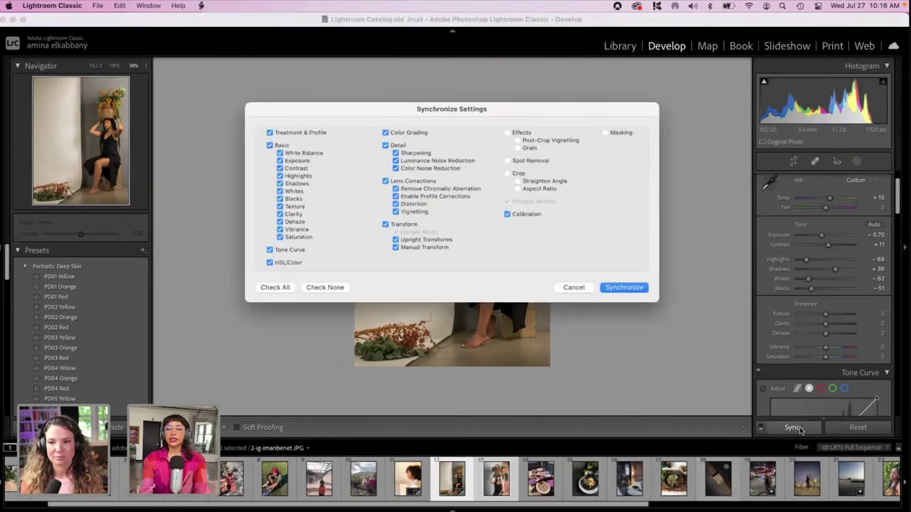
pyautogui.press('Return')
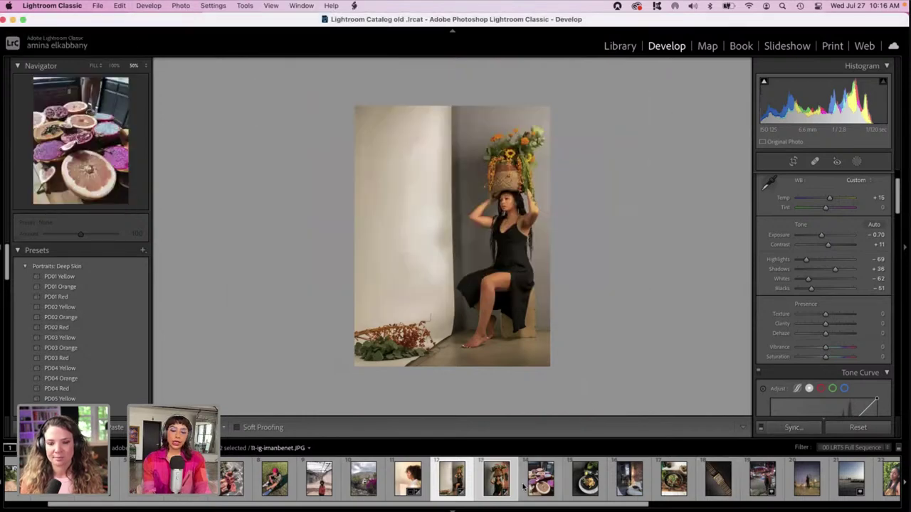
# - Open the brick-wall photo at 66.7% zoom and set its exposure to −0.50
pyautogui.click(501, 487)
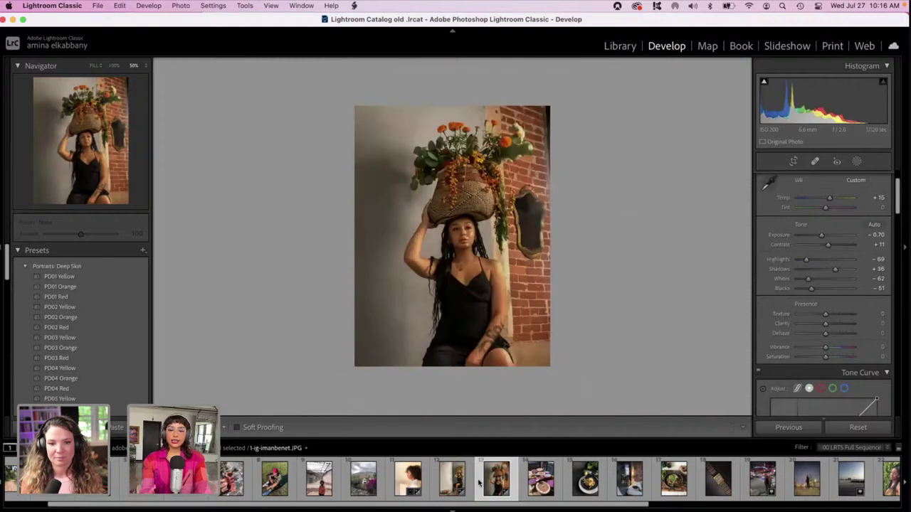
pyautogui.press('super+equal')
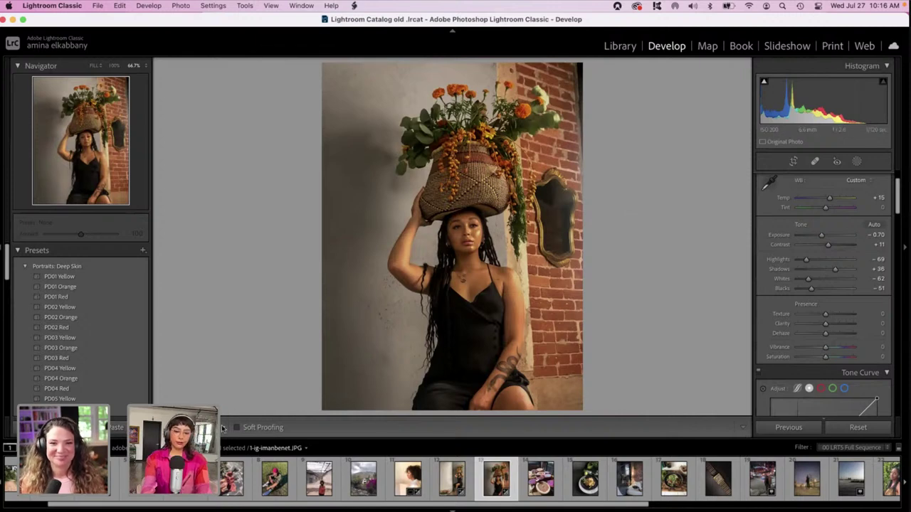
pyautogui.moveTo(817, 236); pyautogui.dragTo(812, 237)
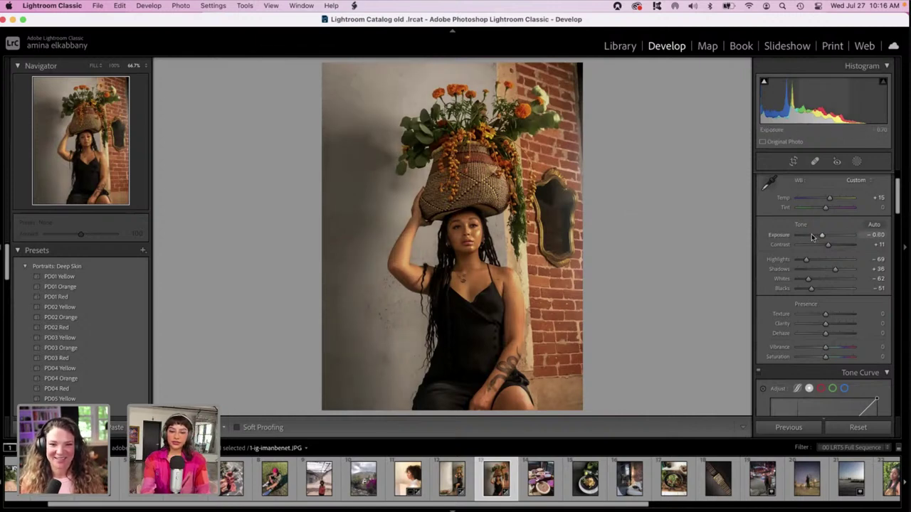
pyautogui.scroll(2, 812, 236)
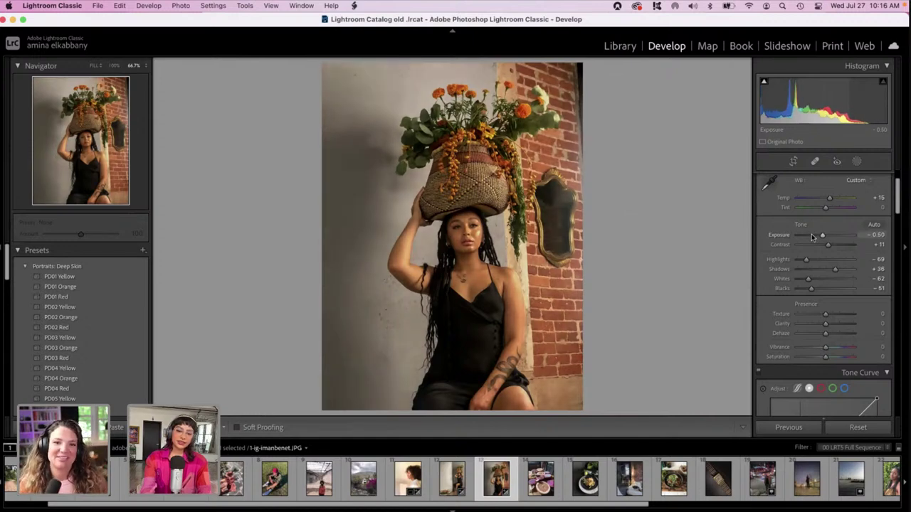
# - Straighten the brick-wall photo with a slight crop rotation, refine the angle and apply the crop
pyautogui.click(793, 162)
pyautogui.moveTo(825, 225); pyautogui.dragTo(828, 231)
pyautogui.press('Return')
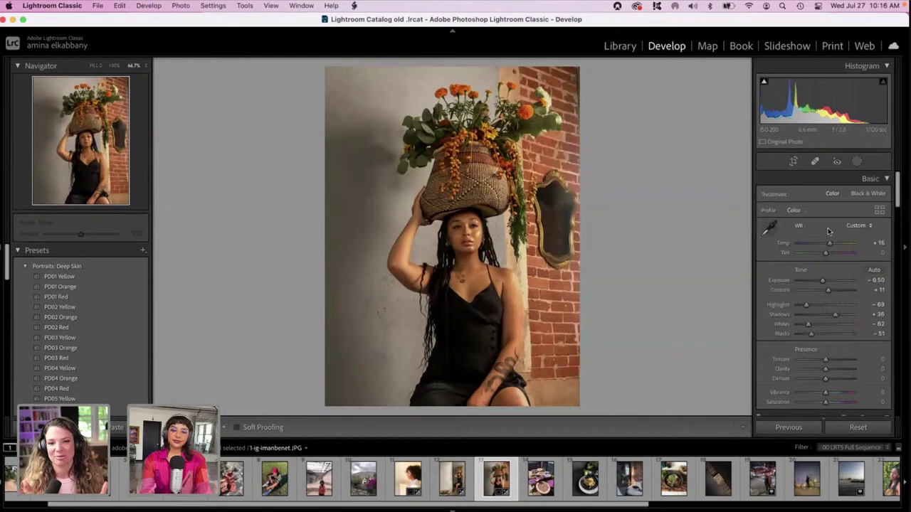
pyautogui.press('r')
pyautogui.moveTo(828, 226); pyautogui.dragTo(827, 226)
pyautogui.press('Return')
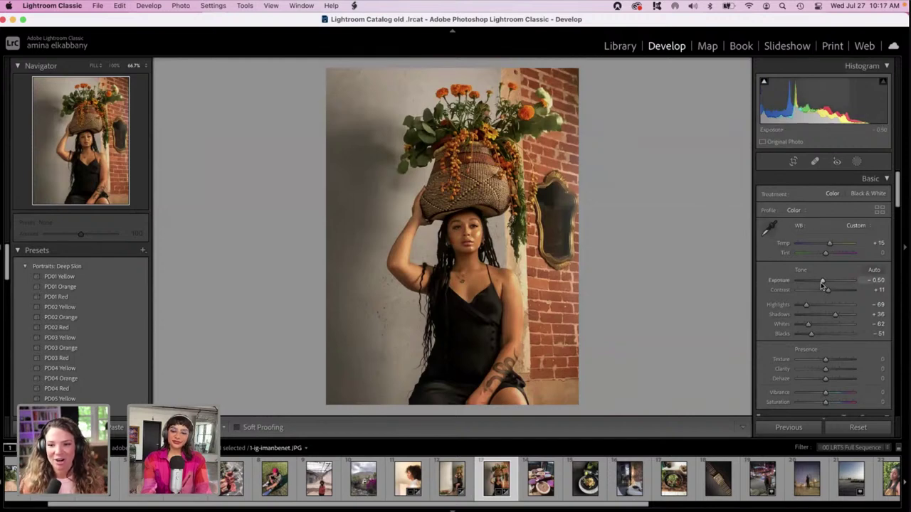
# - Set the brick-wall photo's exposure to −0.60 and check the remaining Basic adjustments against the image
pyautogui.moveTo(823, 285); pyautogui.dragTo(822, 284)
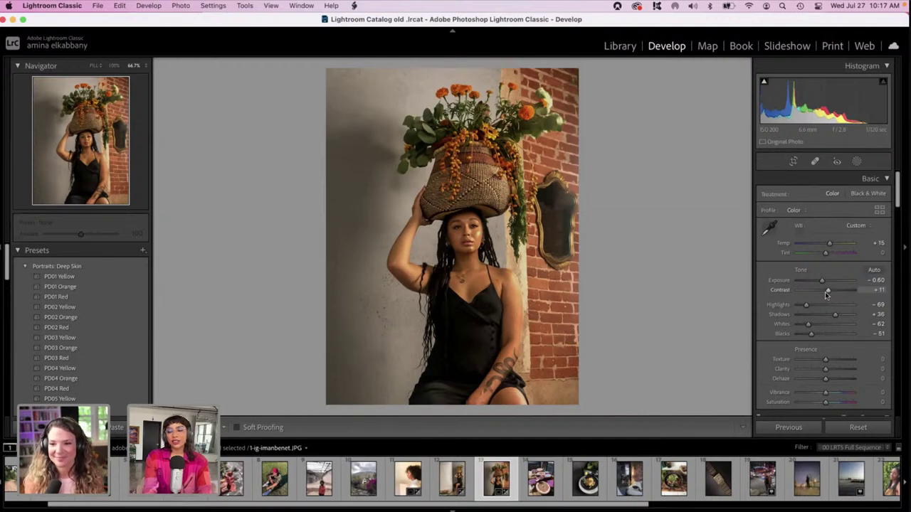
pyautogui.scroll(-5, 825, 292)
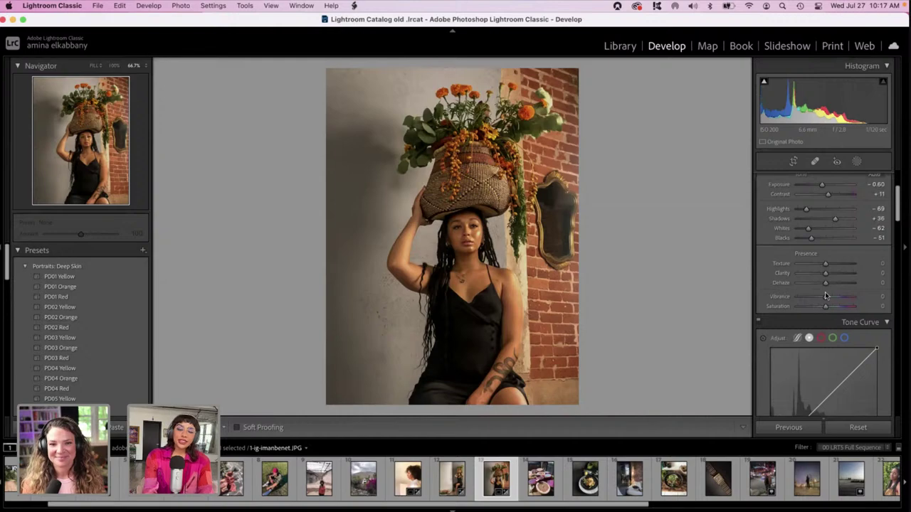
pyautogui.scroll(-2, 824, 296)
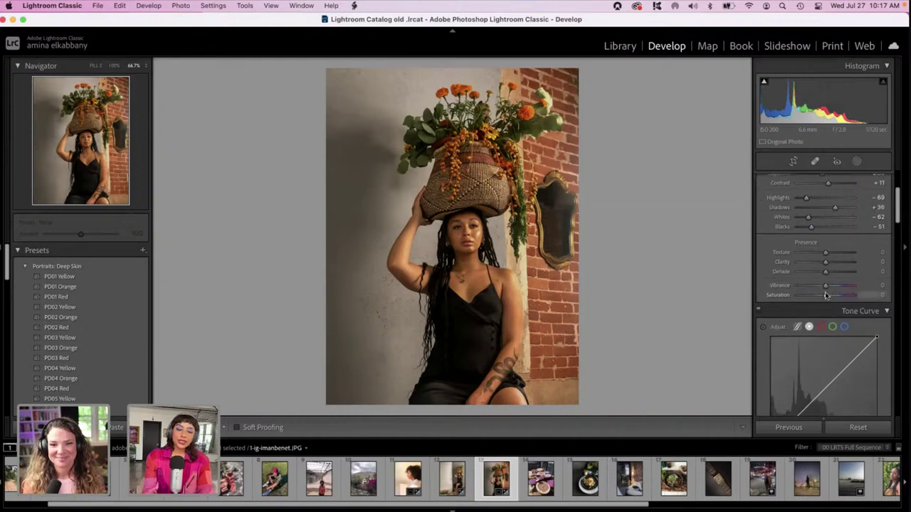
pyautogui.click(461, 203)
pyautogui.click(461, 204)
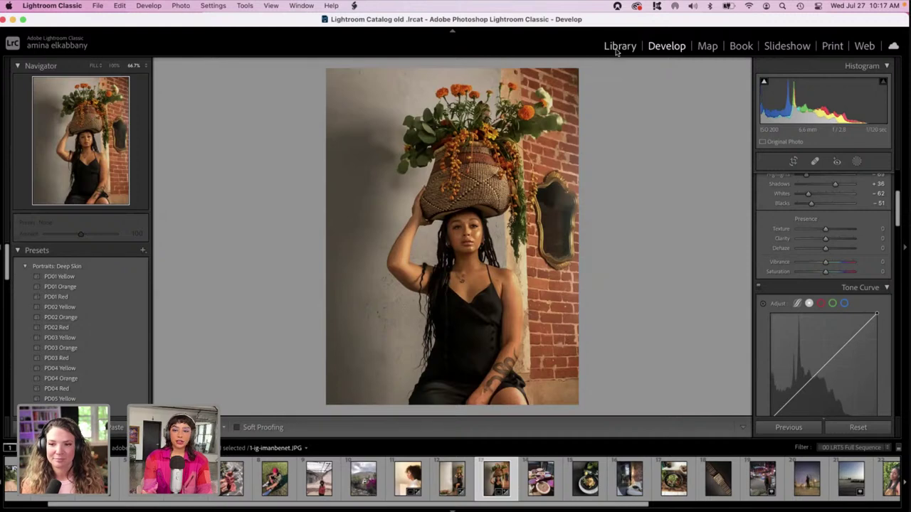
# - Switch to the Library module and open the ebook cover shoot folder in the 2021 drive's folder list
pyautogui.click(615, 51)
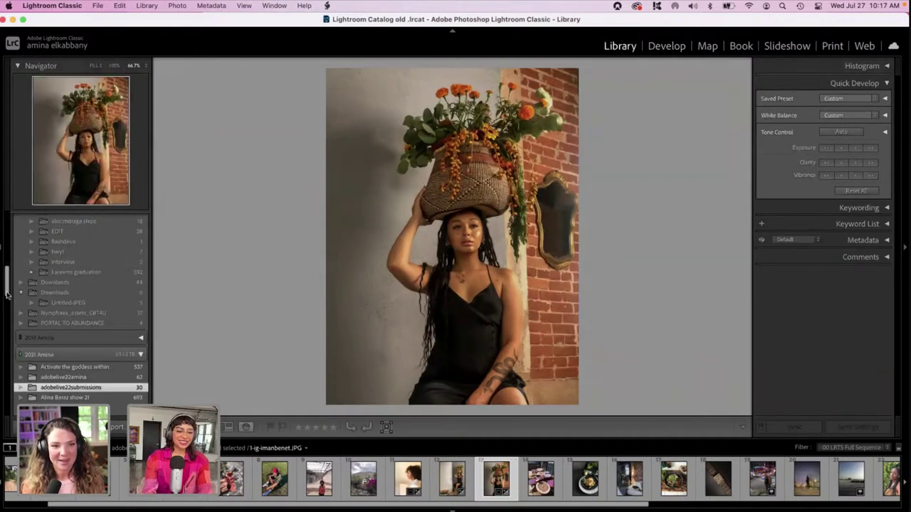
pyautogui.scroll(-5, 7, 291)
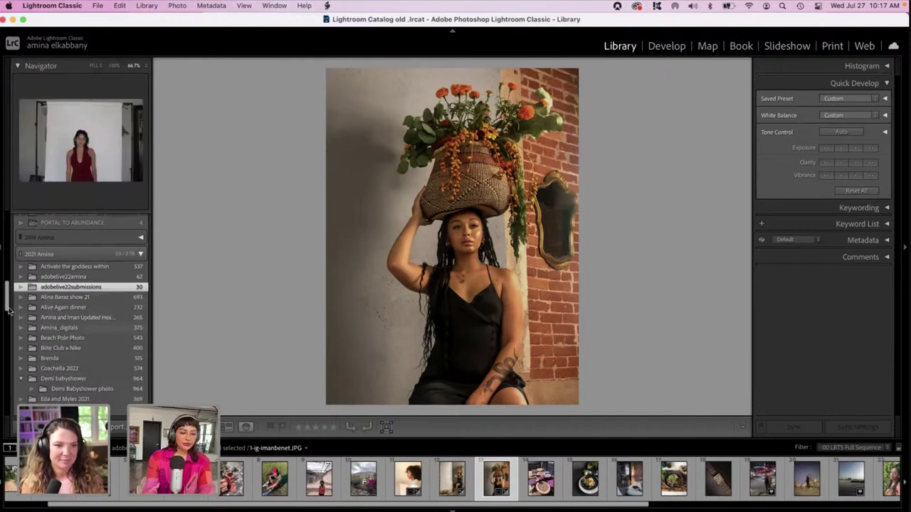
pyautogui.moveTo(7, 302); pyautogui.dragTo(7, 331)
pyautogui.click(42, 321)
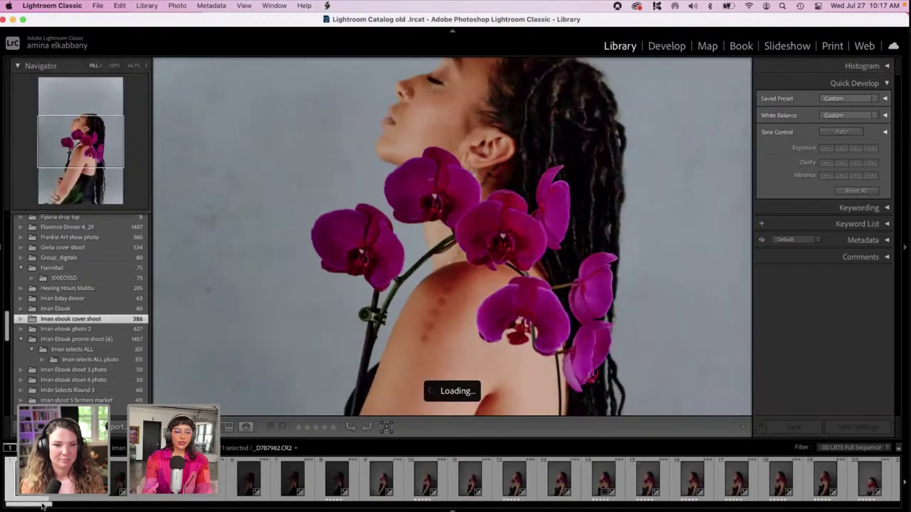
# - Browse the ebook cover shoot's filmstrip through the kitchen photos toward the end of the folder
pyautogui.hscroll(15, 127, 491)
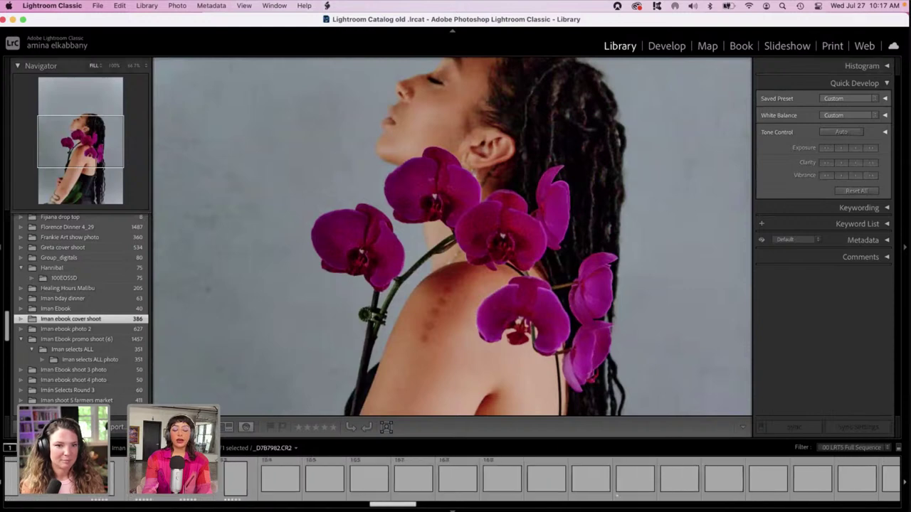
pyautogui.hscroll(5, 512, 477)
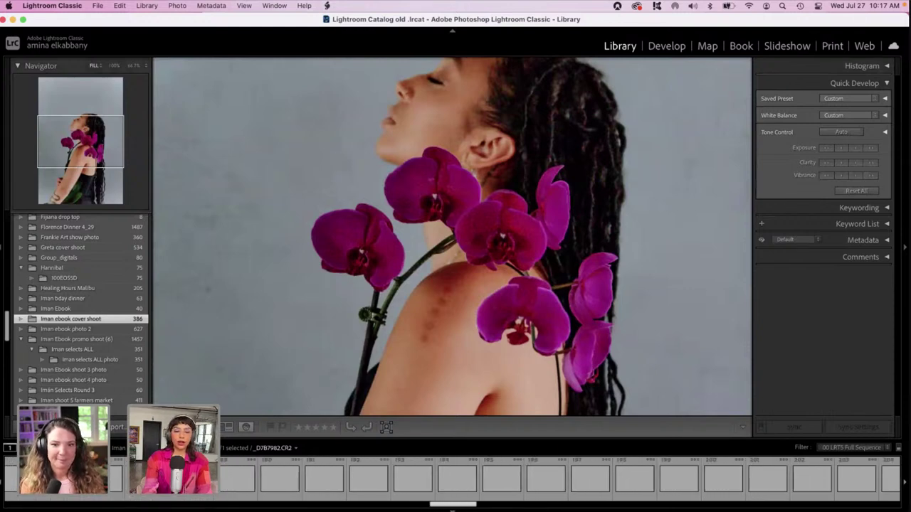
pyautogui.hscroll(2, 123, 488)
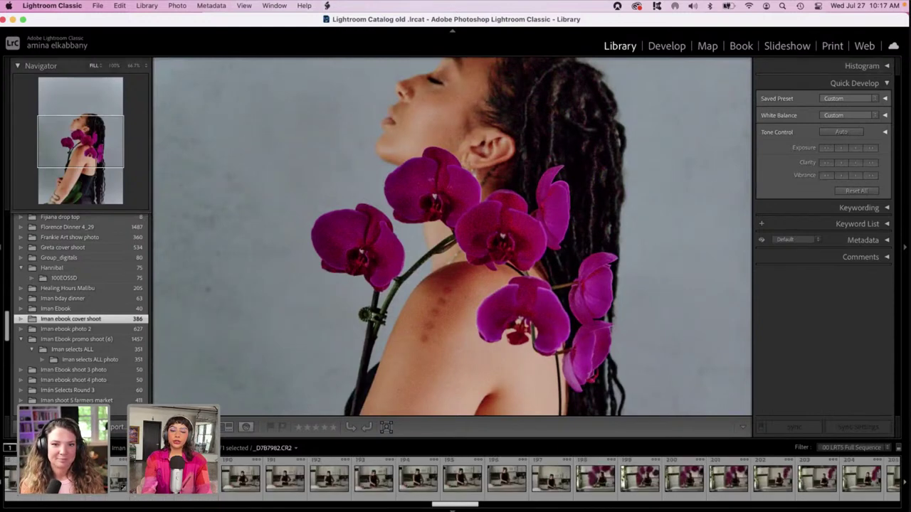
pyautogui.hscroll(15, 512, 477)
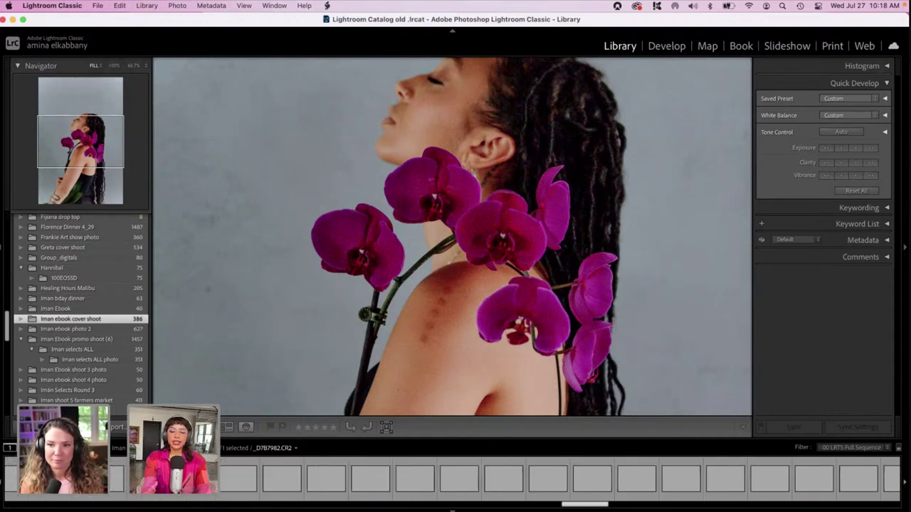
pyautogui.hscroll(8, 455, 477)
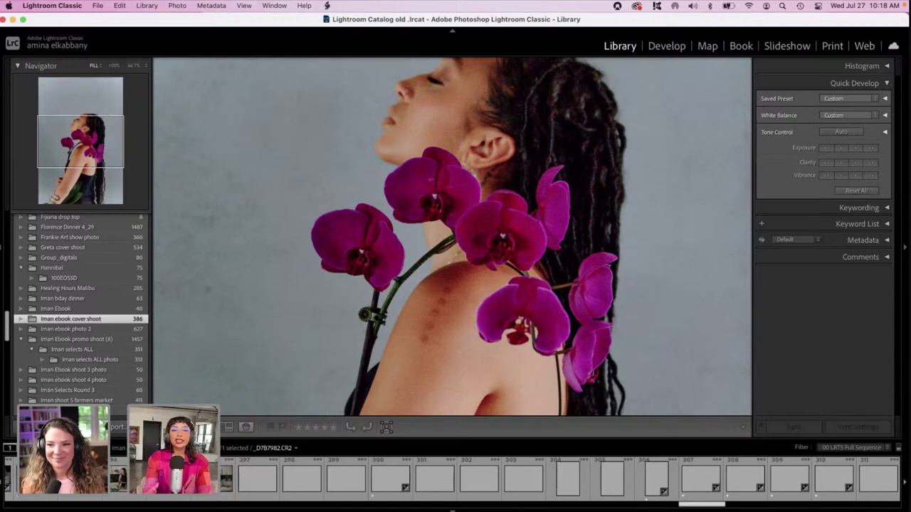
pyautogui.hscroll(4, 559, 479)
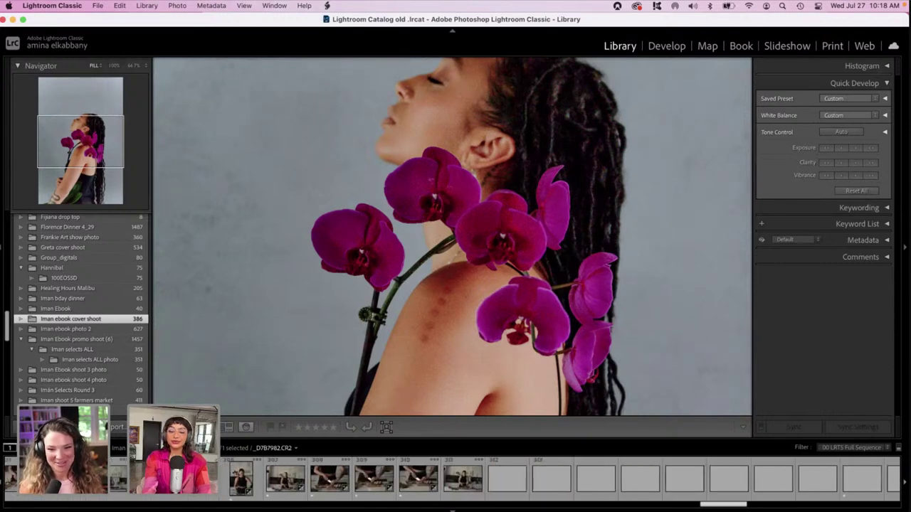
pyautogui.hscroll(4, 598, 485)
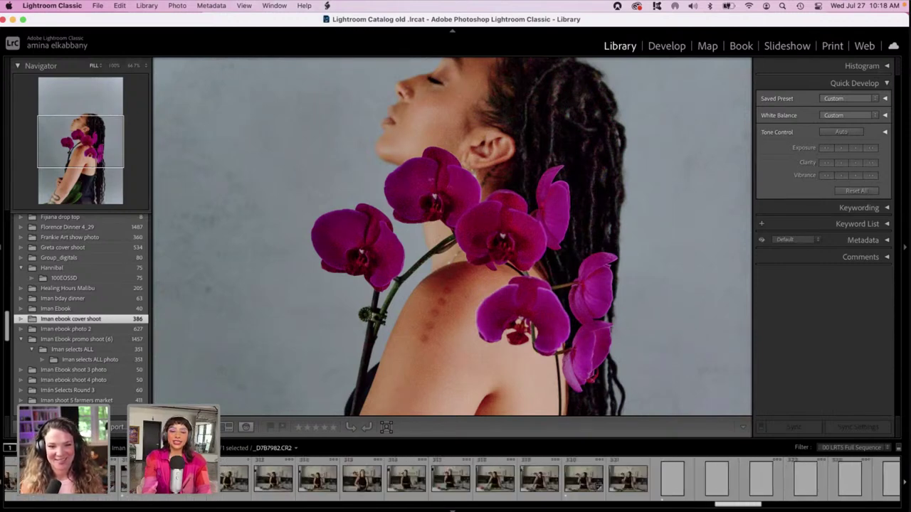
pyautogui.hscroll(4, 598, 486)
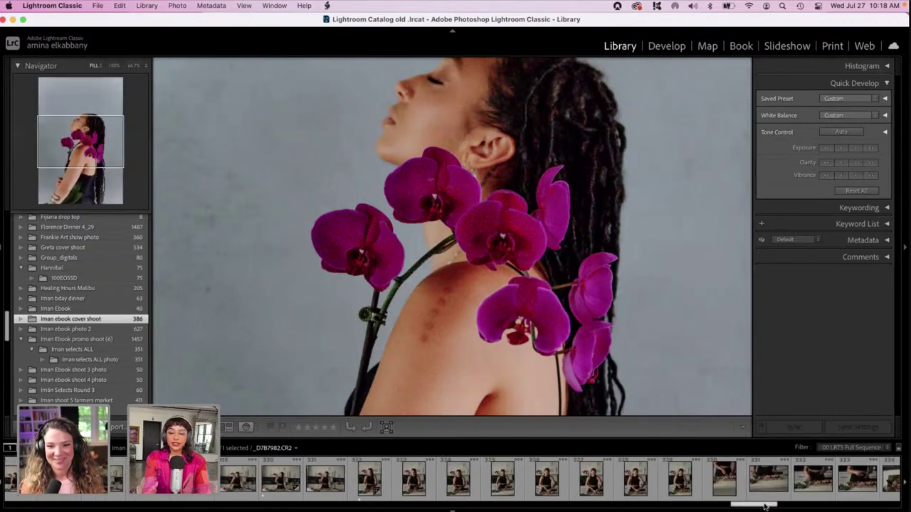
pyautogui.moveTo(765, 506); pyautogui.dragTo(852, 508)
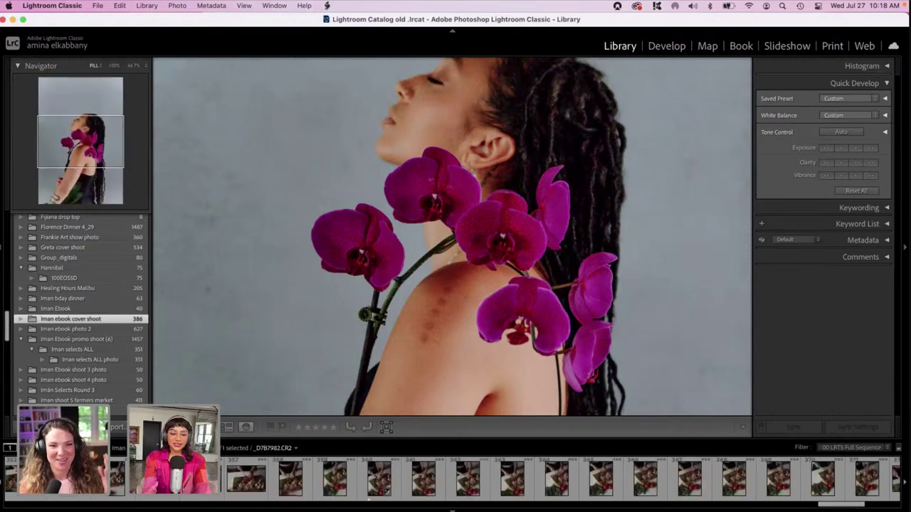
# - Find the five-star orchid portrait _D7B8155.CR2 in the cover shoot's grid and view it enlarged at 33.3% zoom
pyautogui.press('g')
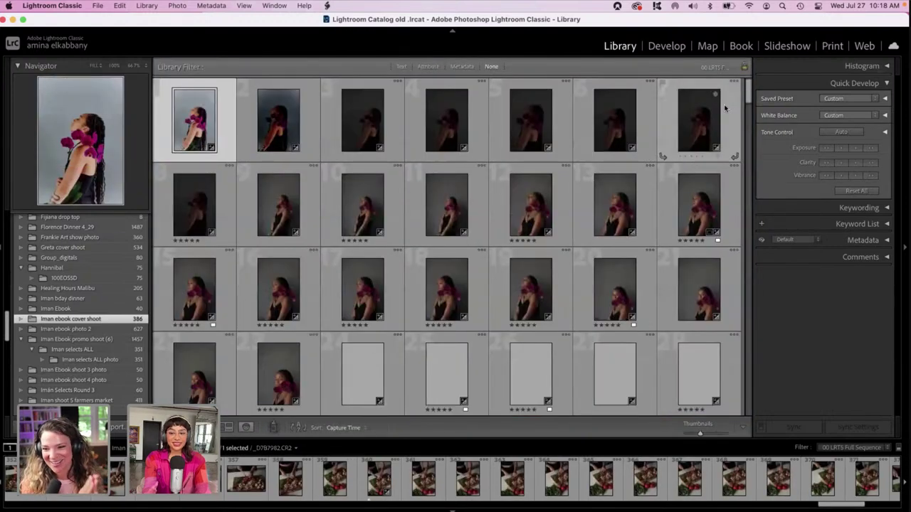
pyautogui.moveTo(748, 96); pyautogui.dragTo(747, 152)
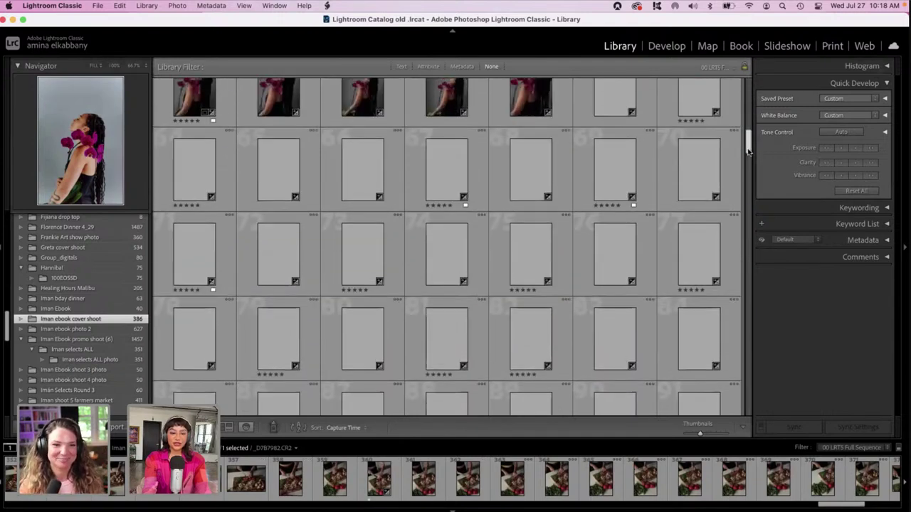
pyautogui.moveTo(748, 151); pyautogui.dragTo(745, 230)
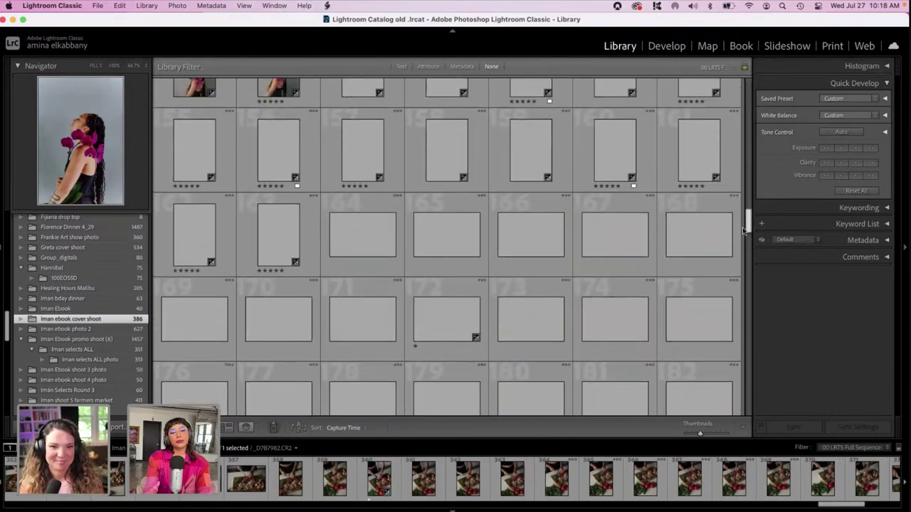
pyautogui.scroll(2, 744, 229)
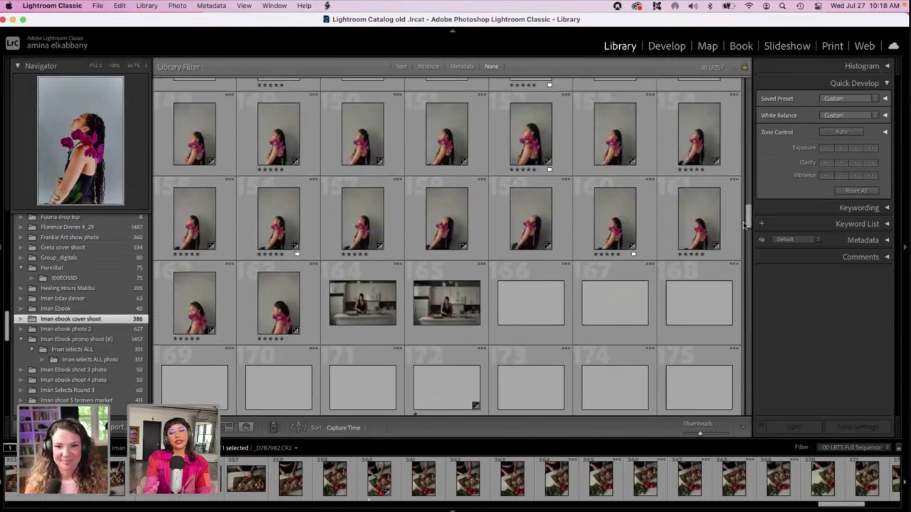
pyautogui.click(530, 131)
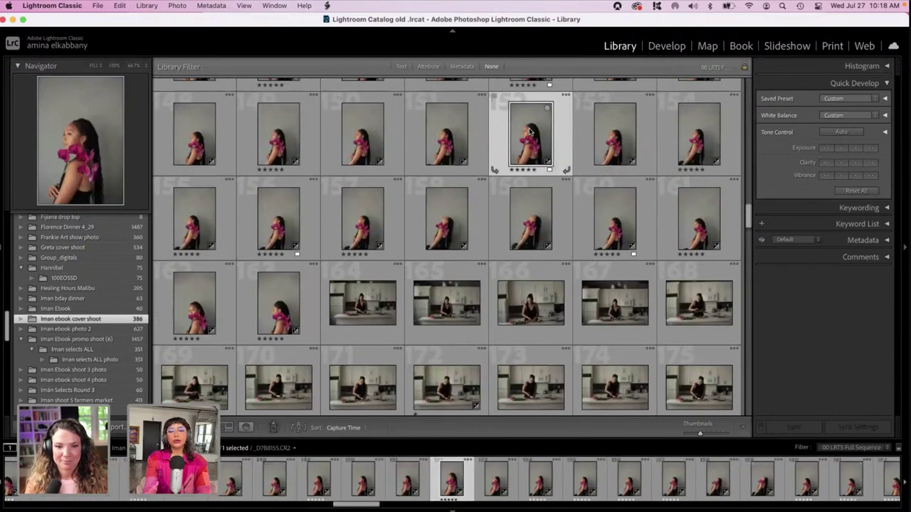
pyautogui.doubleClick(529, 131)
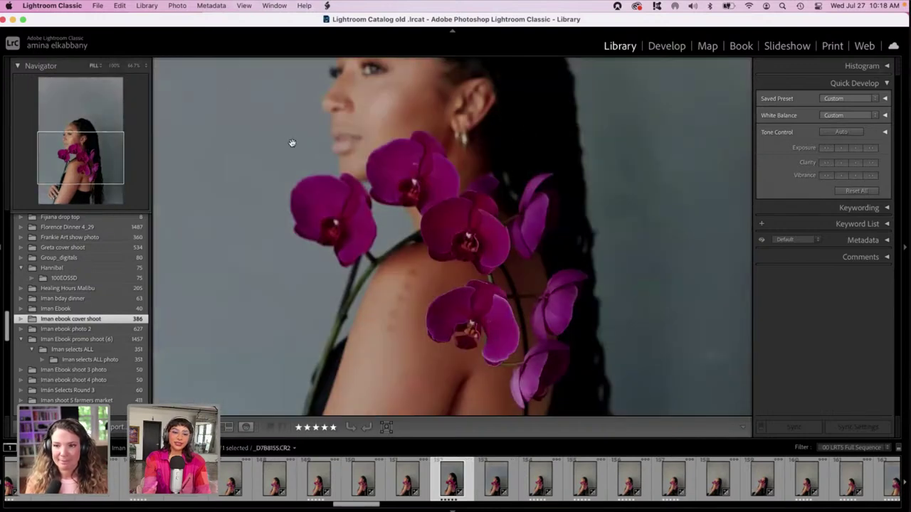
pyautogui.press('super+minus')
pyautogui.press('super+minus')
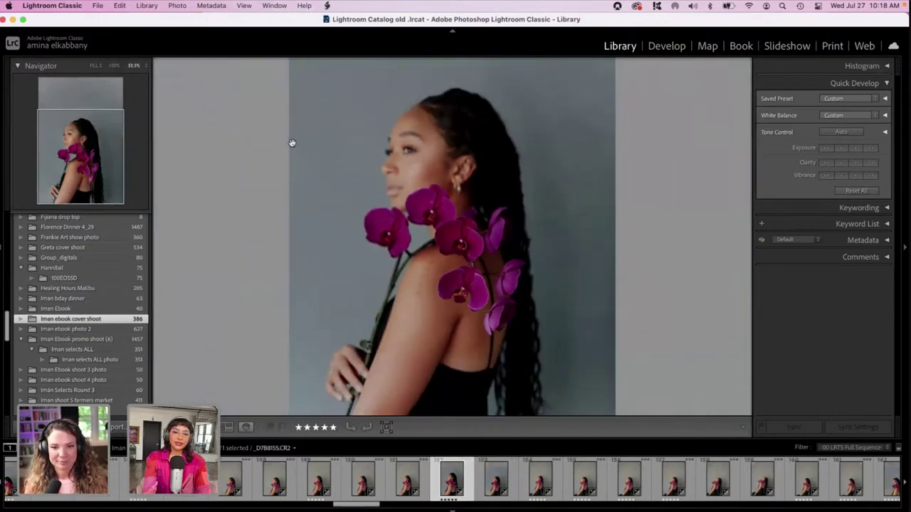
pyautogui.scroll(-3, 291, 143)
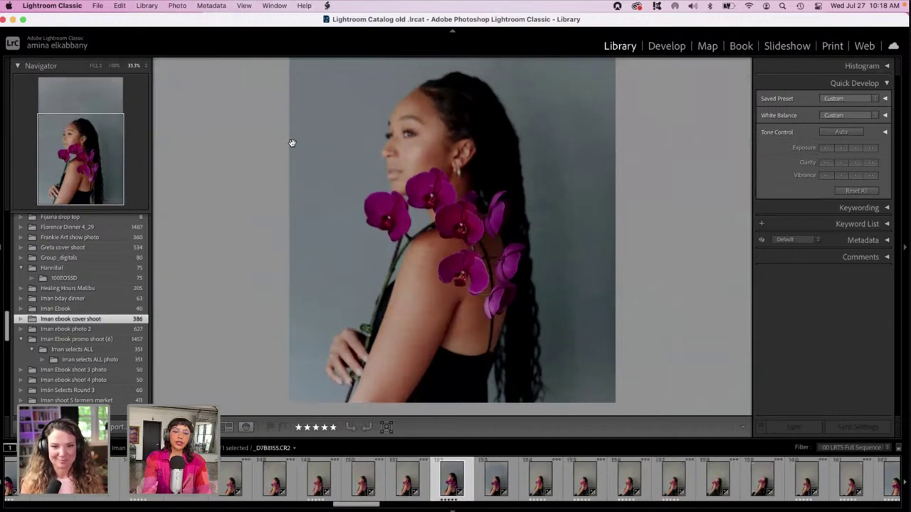
# - Return to the cover shoot's thumbnail grid and switch the source to the recent adobelive22submissions folder
pyautogui.scroll(1, 292, 143)
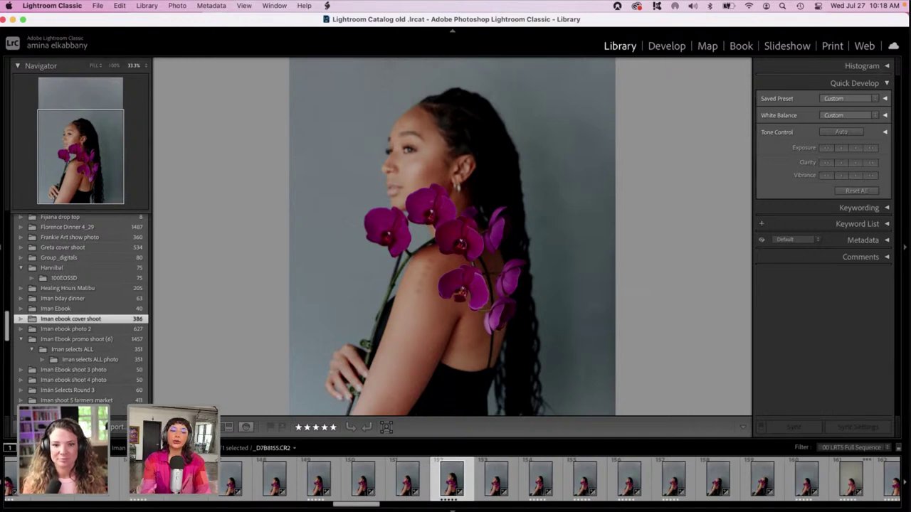
pyautogui.press('g')
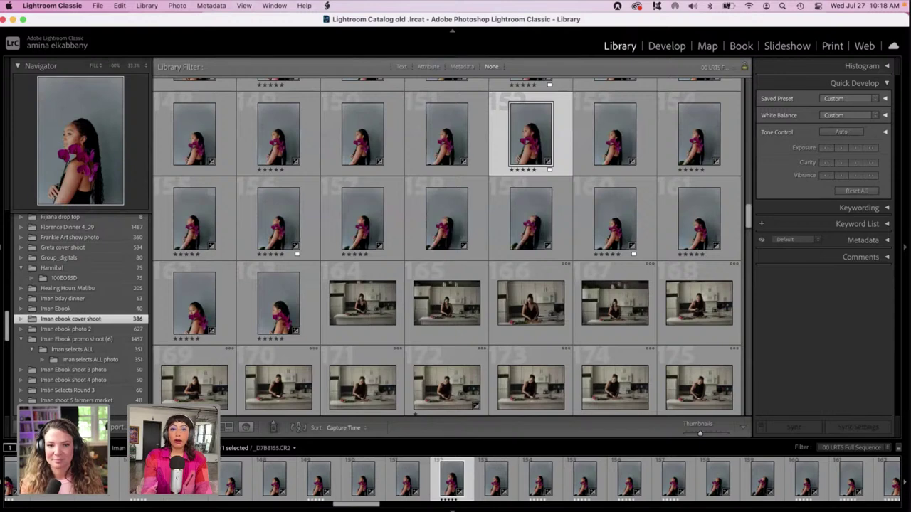
pyautogui.click(171, 448)
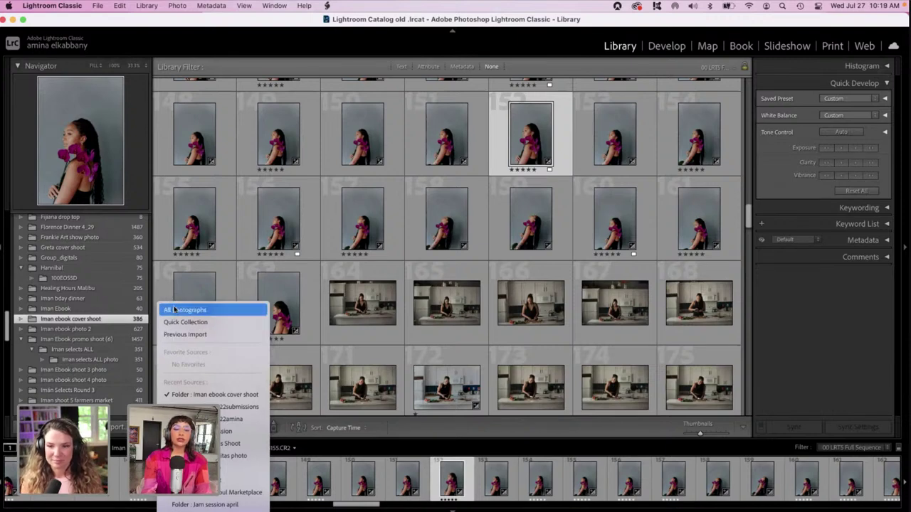
pyautogui.click(189, 406)
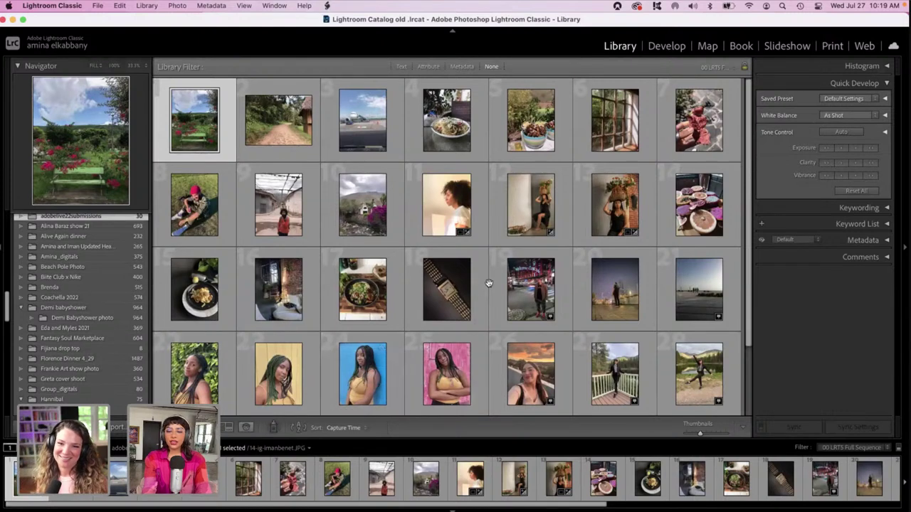
# - Find the submitted portrait with green braids against the yellow wood wall in the grid and open it enlarged
pyautogui.scroll(-3, 488, 283)
pyautogui.scroll(3, 489, 283)
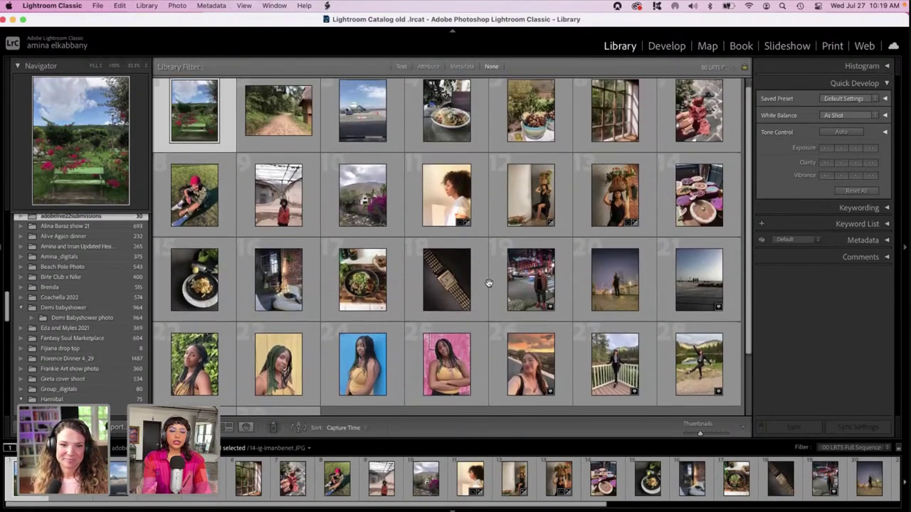
pyautogui.scroll(-2, 489, 283)
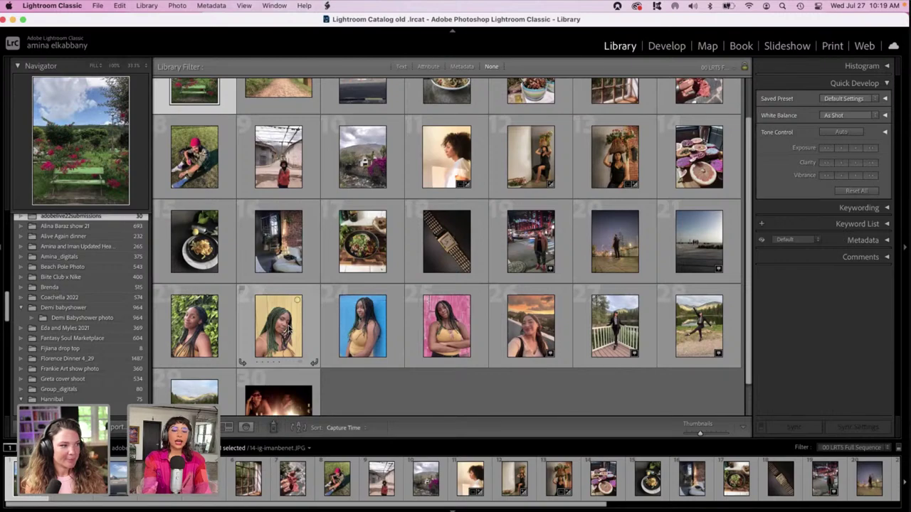
pyautogui.doubleClick(282, 336)
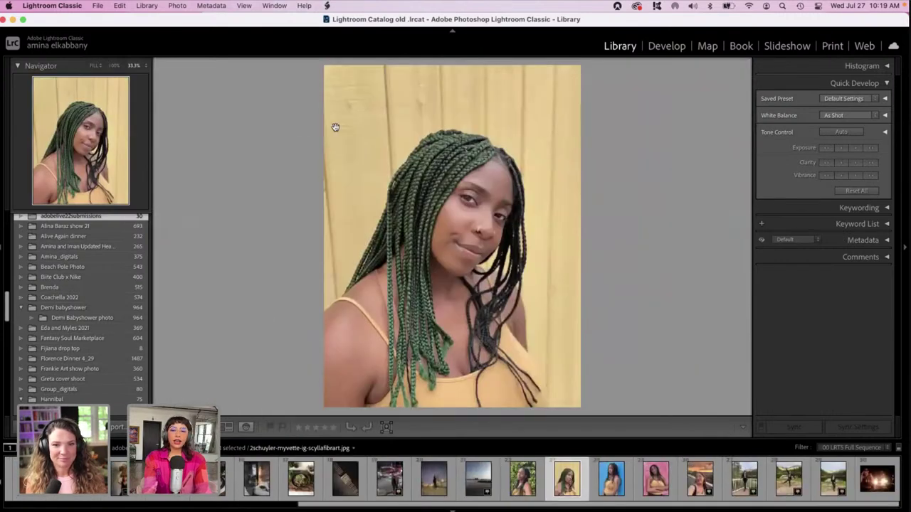
# - Bring the green-braids portrait into the Develop module and lower its Basic exposure to −0.60
pyautogui.click(666, 46)
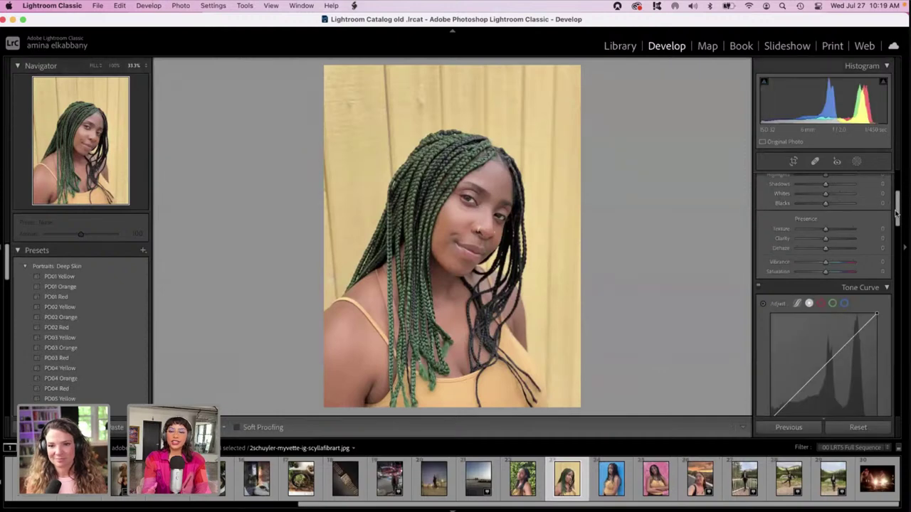
pyautogui.moveTo(898, 217); pyautogui.dragTo(899, 190)
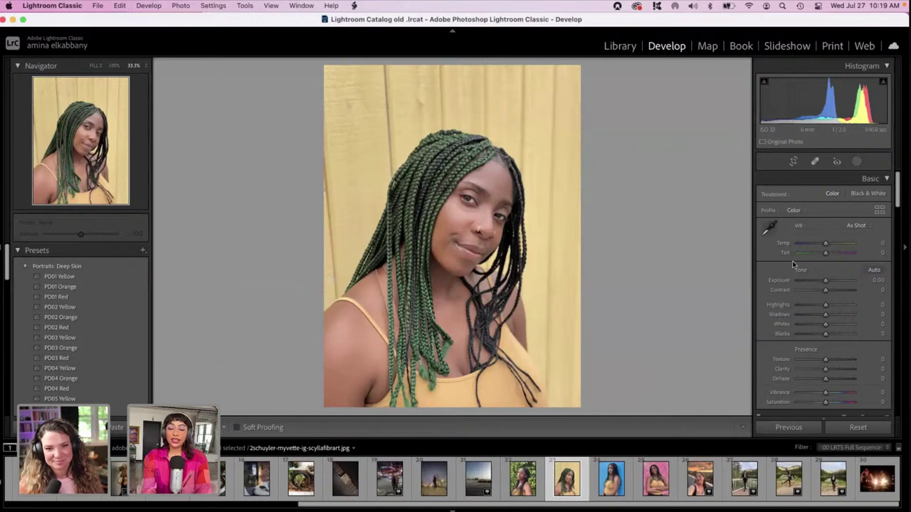
pyautogui.moveTo(825, 279); pyautogui.dragTo(821, 282)
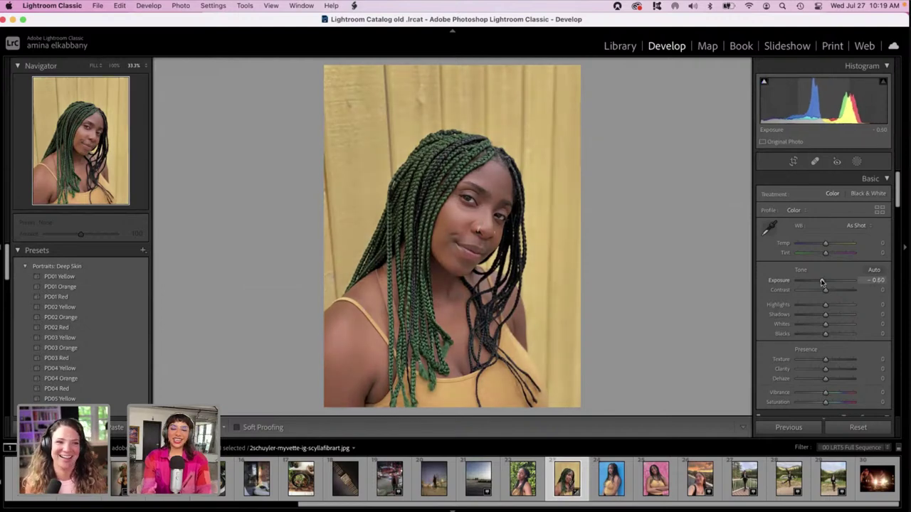
# - Darken the portrait by lowering its exposure to −1.20 and raise the highlights to +43
pyautogui.scroll(-1, 821, 282)
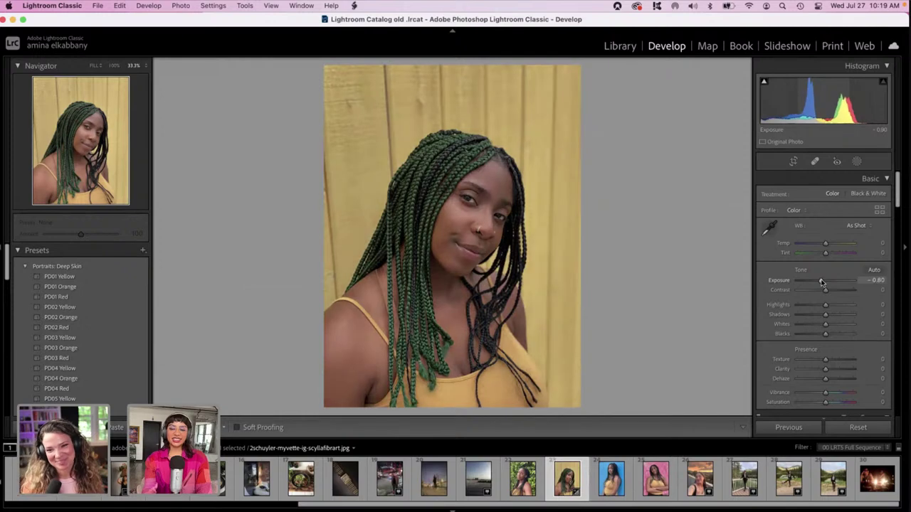
pyautogui.moveTo(826, 306)
pyautogui.mouseDown()
pyautogui.moveTo(838, 308)
pyautogui.moveTo(825, 304)
pyautogui.mouseUp()
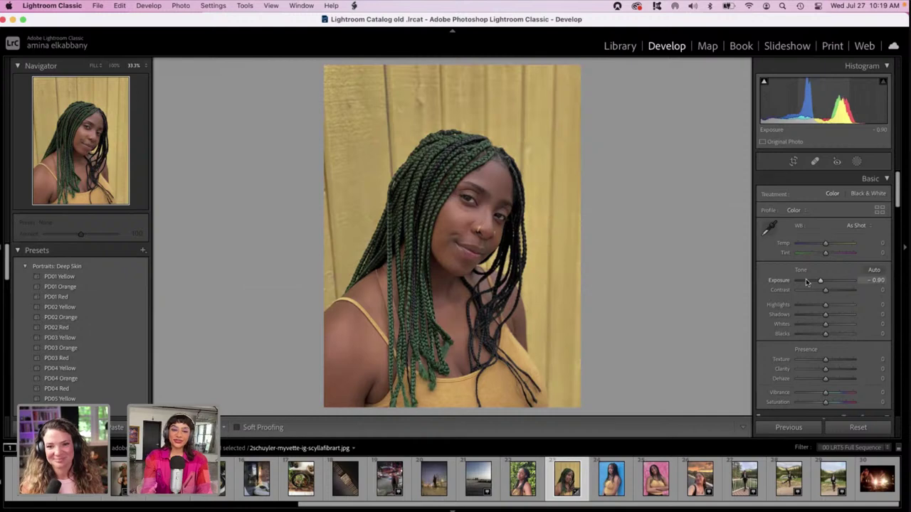
pyautogui.moveTo(788, 277); pyautogui.dragTo(782, 278)
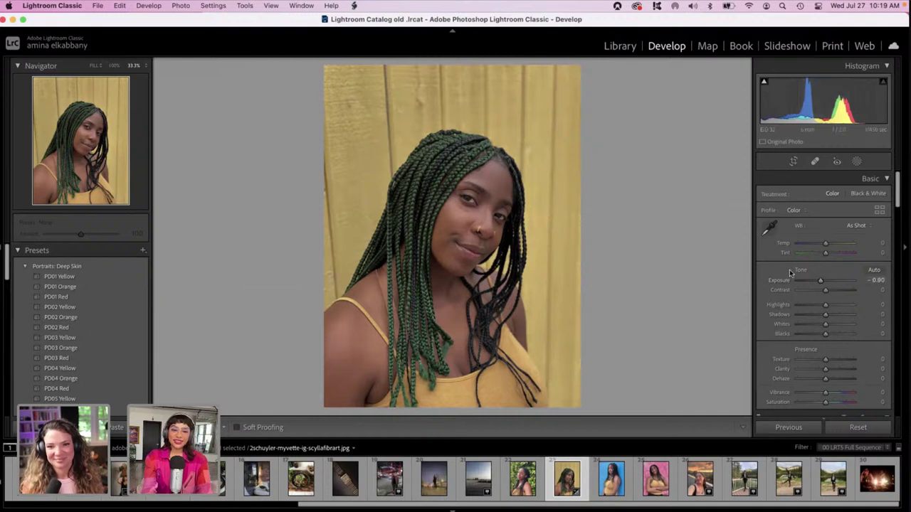
pyautogui.click(454, 31)
pyautogui.click(454, 32)
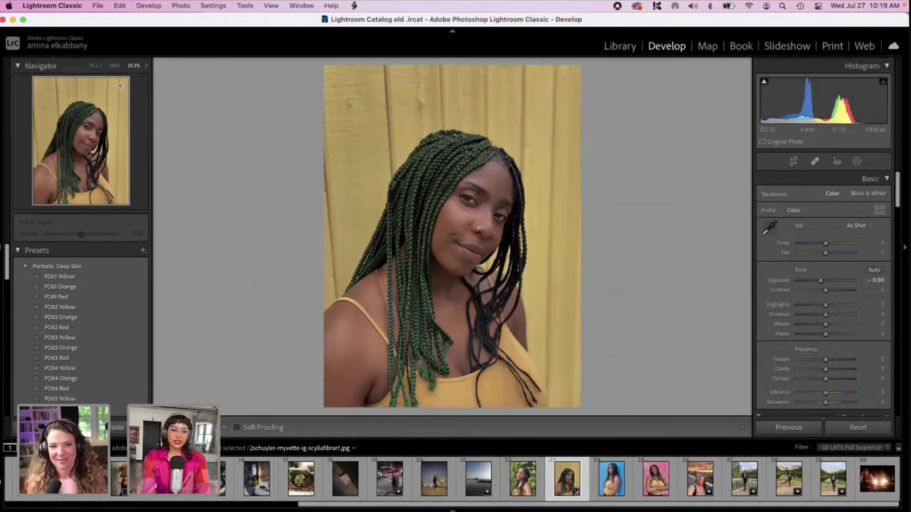
pyautogui.moveTo(820, 281); pyautogui.dragTo(836, 306)
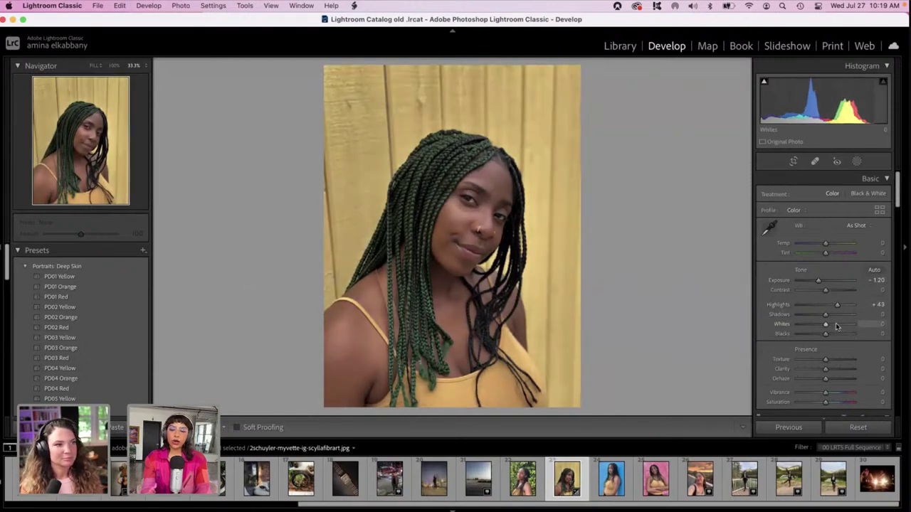
# - Set the whites to +37, shadows to +14 and blacks to −33, and lower the exposure to −1.30
pyautogui.click(837, 325)
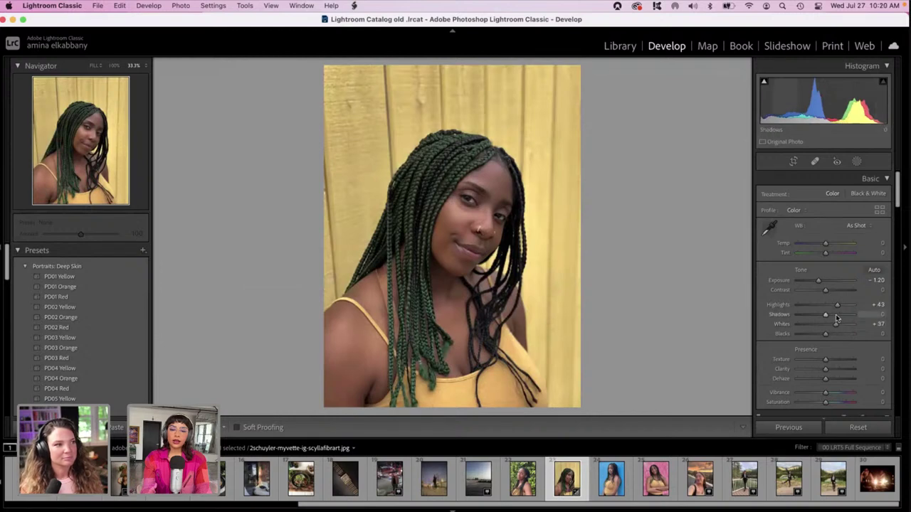
pyautogui.click(836, 314)
pyautogui.click(816, 334)
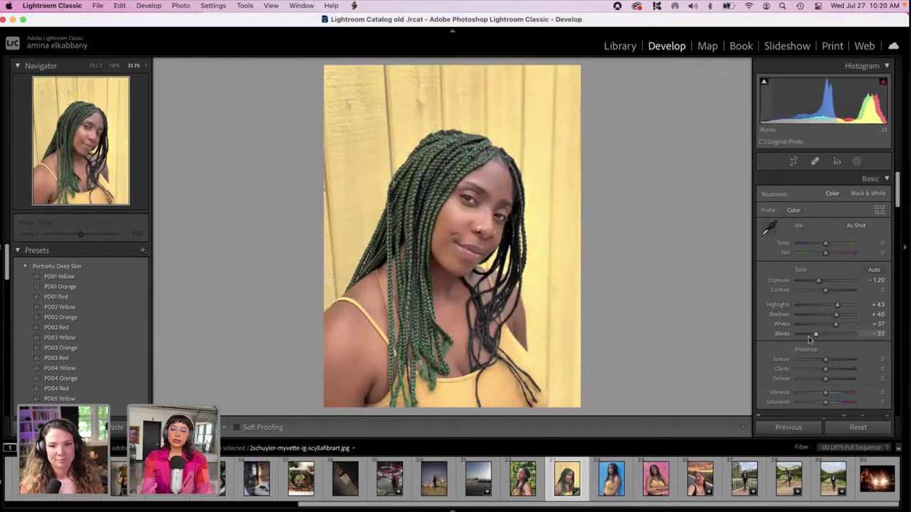
pyautogui.moveTo(836, 315); pyautogui.dragTo(829, 315)
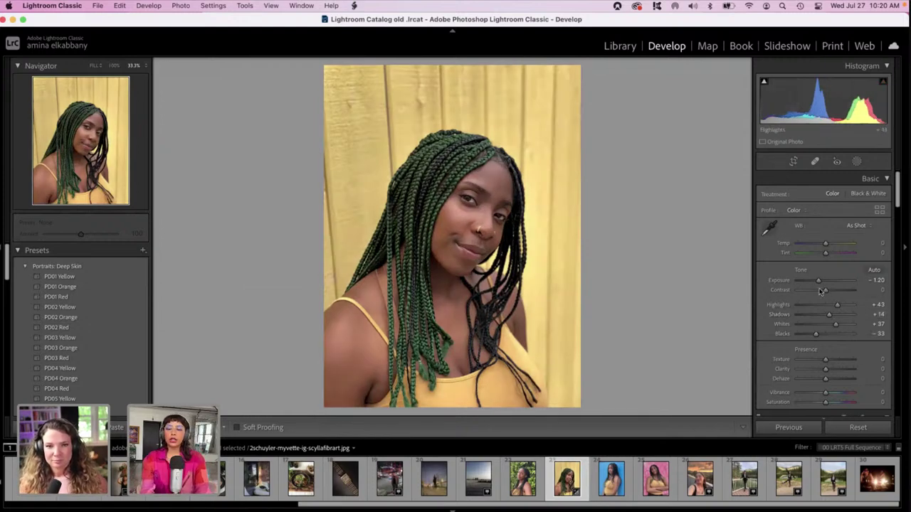
pyautogui.moveTo(818, 281); pyautogui.dragTo(816, 282)
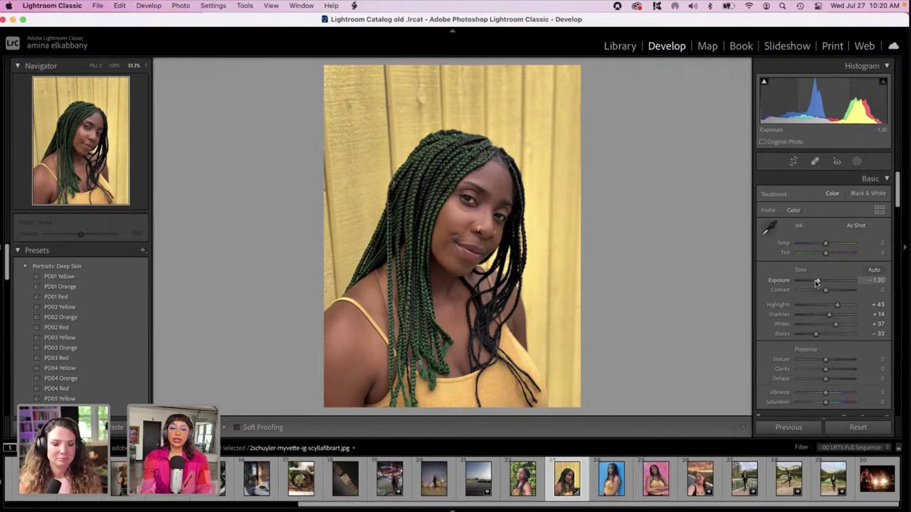
# - Set luminance noise reduction to 46 and the sharpening amount to 6 for the portrait
pyautogui.scroll(-3, 816, 283)
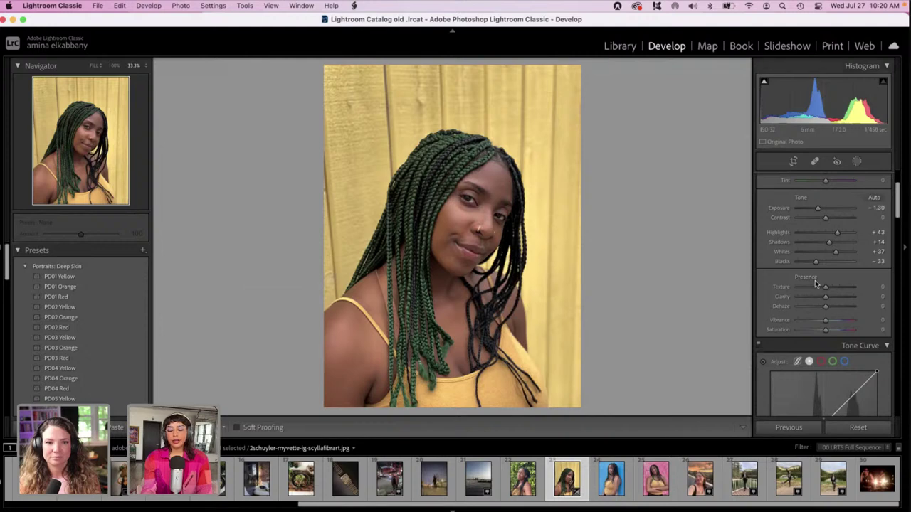
pyautogui.scroll(-3, 816, 284)
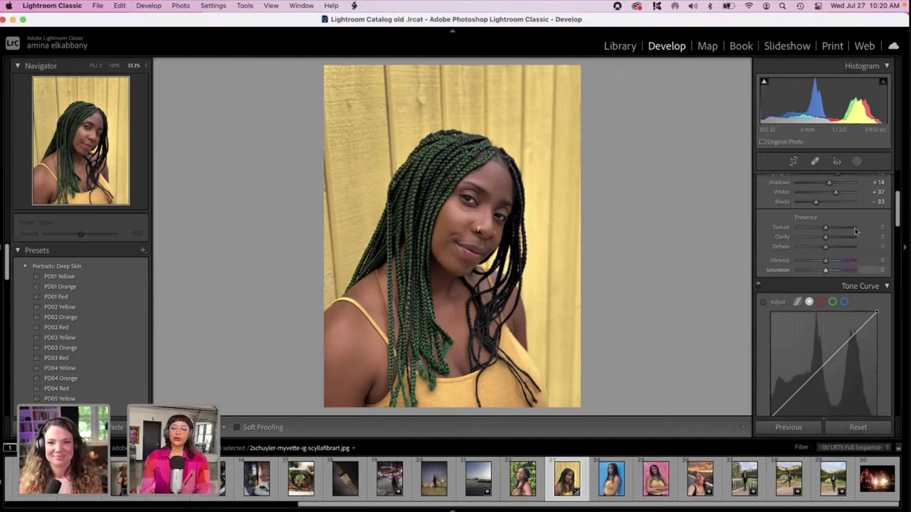
pyautogui.moveTo(900, 214); pyautogui.dragTo(887, 417)
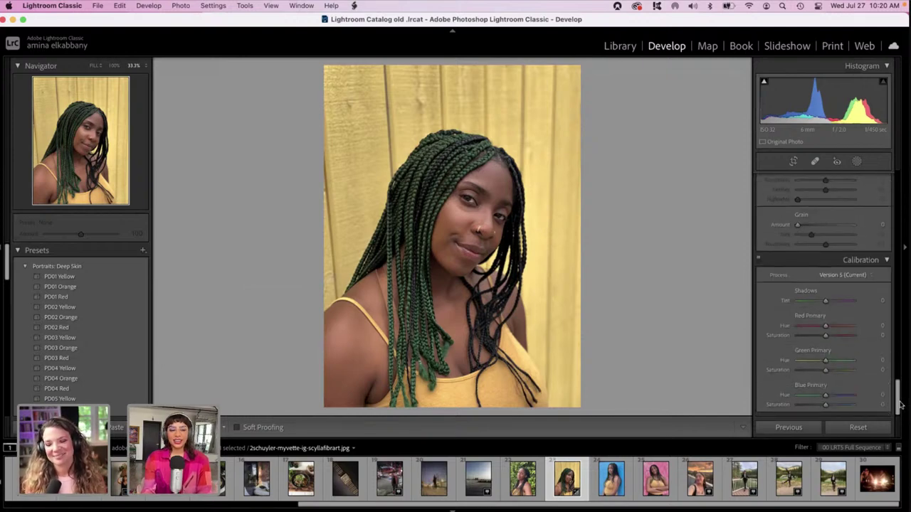
pyautogui.moveTo(897, 393); pyautogui.dragTo(898, 305)
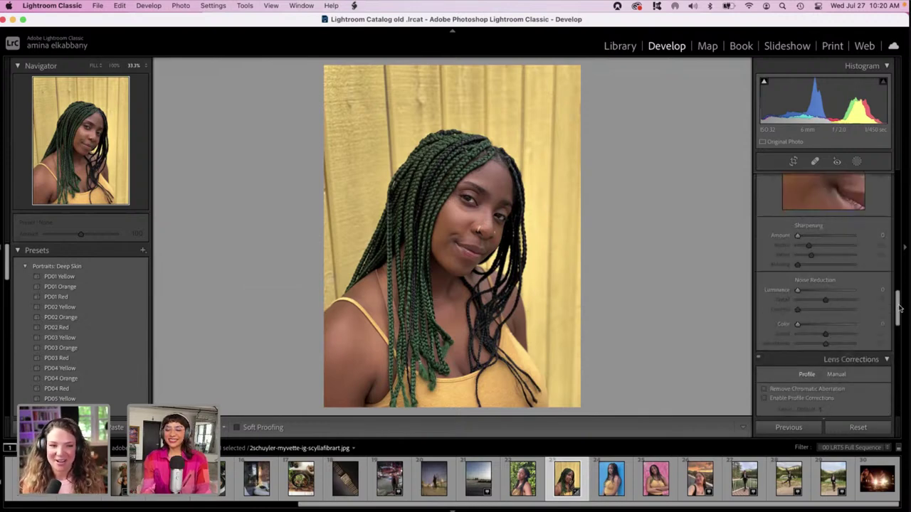
pyautogui.click(824, 289)
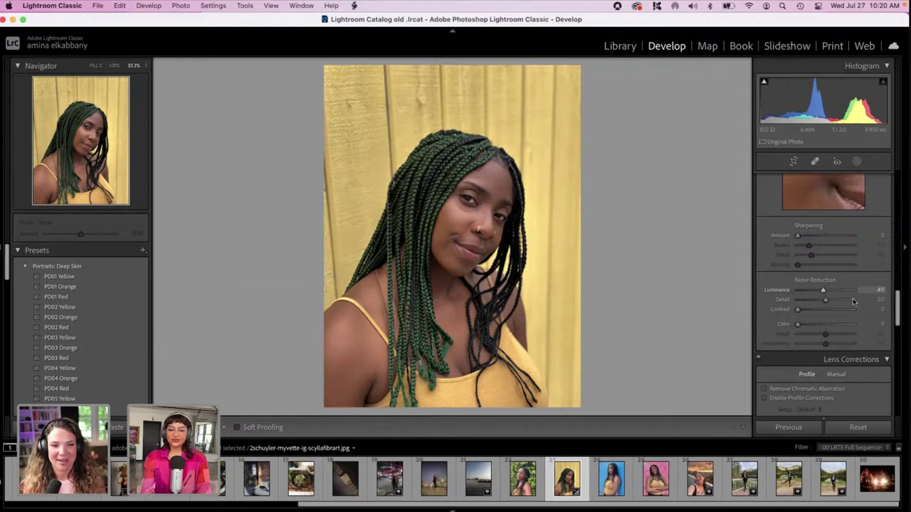
pyautogui.click(802, 235)
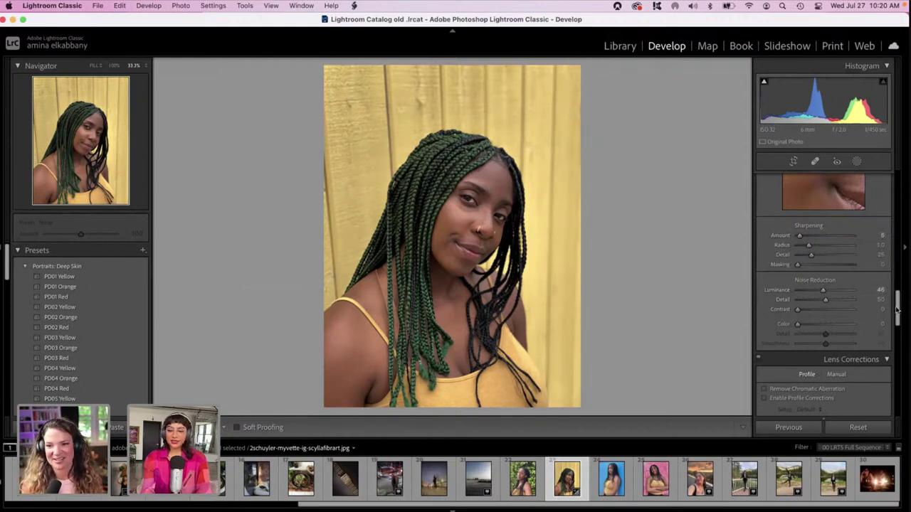
# - Warm the portrait's white balance by setting Temp to +24 and Tint to +22
pyautogui.moveTo(898, 299); pyautogui.dragTo(901, 189)
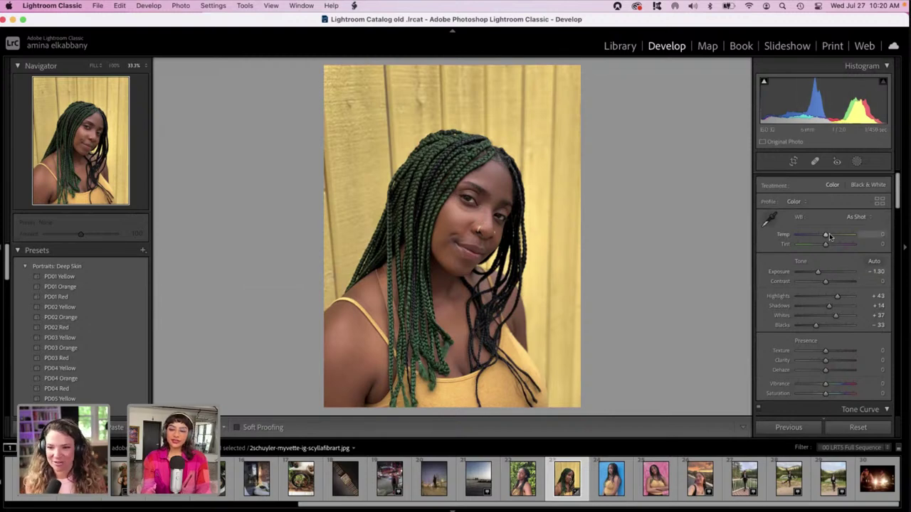
pyautogui.moveTo(826, 235); pyautogui.dragTo(831, 247)
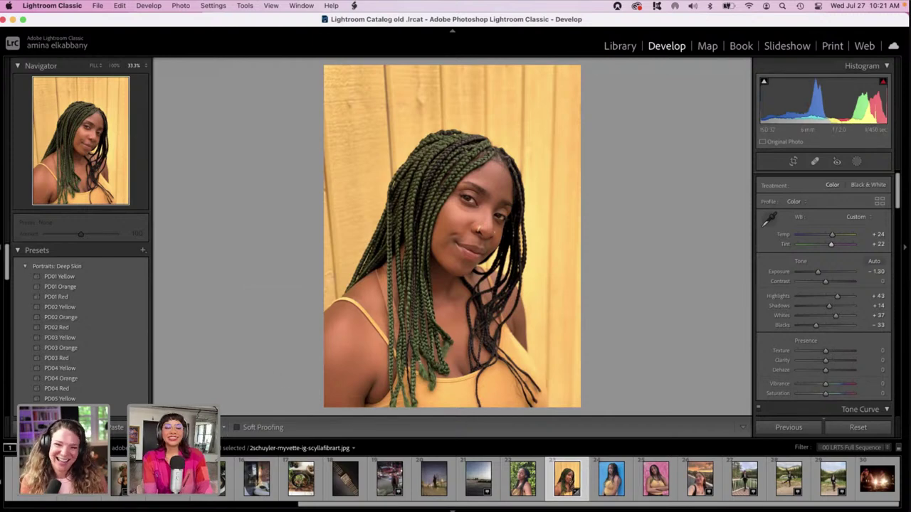
# - Compare the portrait's before and after versions in the split layouts, ending with the full side-by-side view
pyautogui.hotkey('alt', 'y')
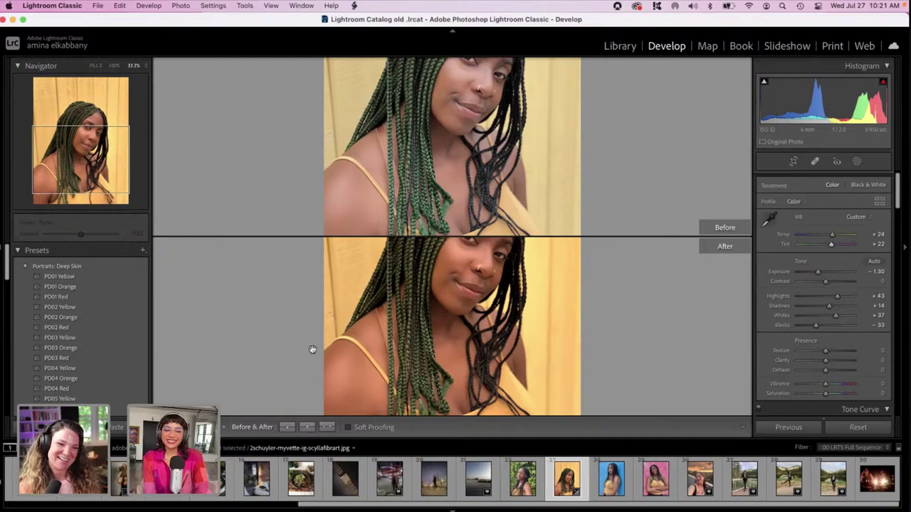
pyautogui.hotkey('alt', 'shift', 'y')
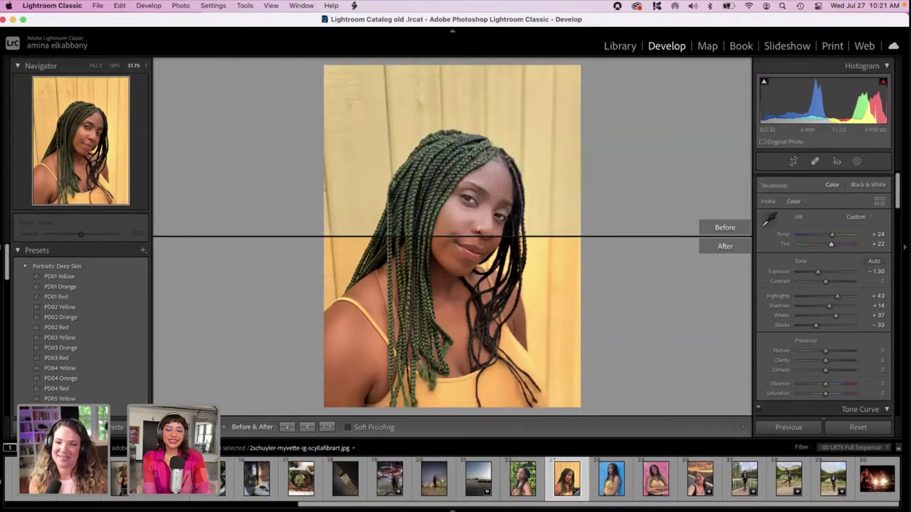
pyautogui.press('y')
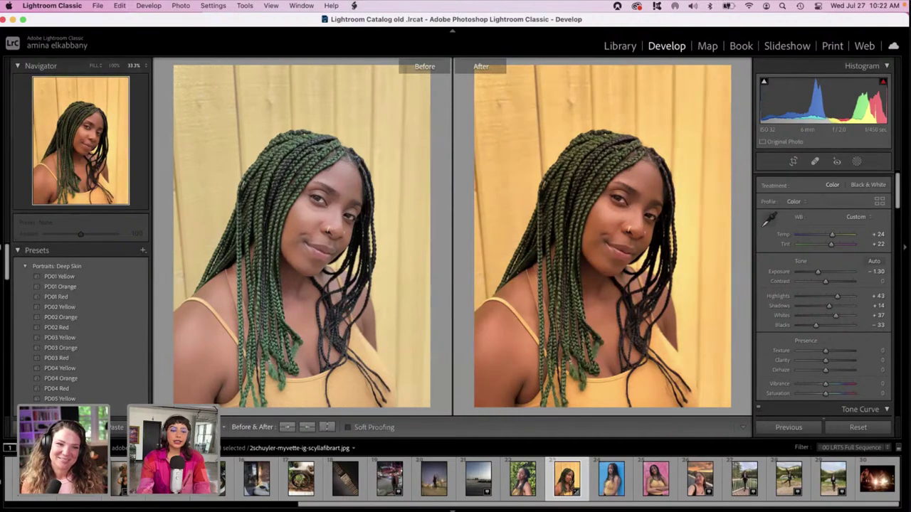
# - Try the Deep Skin portrait presets PD02 Orange, PD02 Red, PD03 Yellow, PD03 Orange, PD03 Red, PD04 Red and PD05 Red on the photo
pyautogui.moveTo(6, 261); pyautogui.dragTo(7, 268)
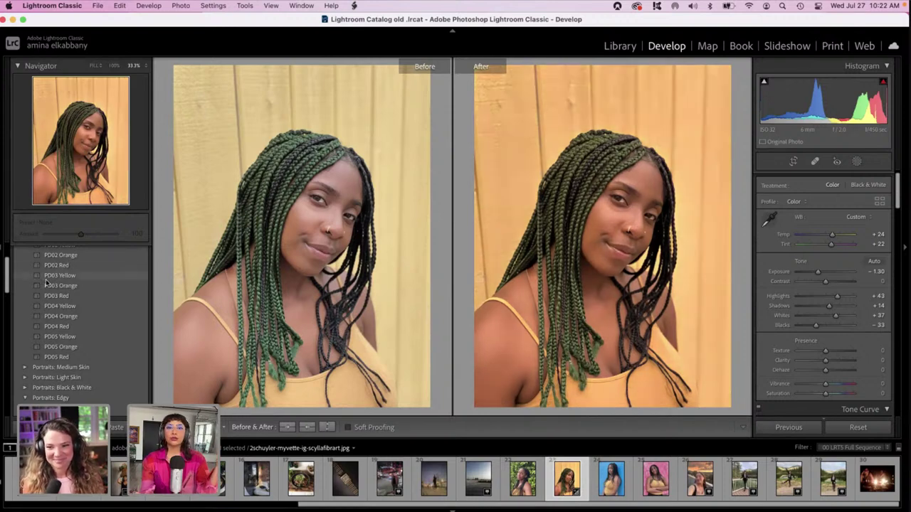
pyautogui.click(76, 256)
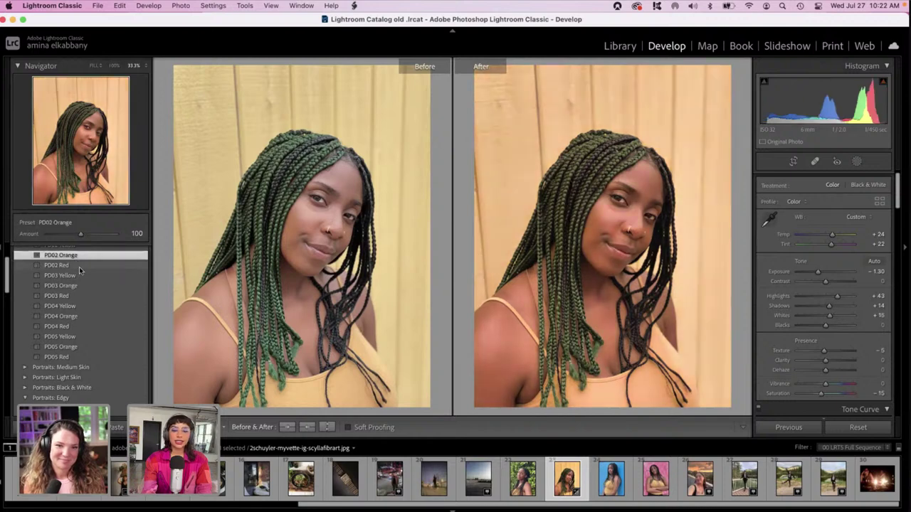
pyautogui.click(79, 267)
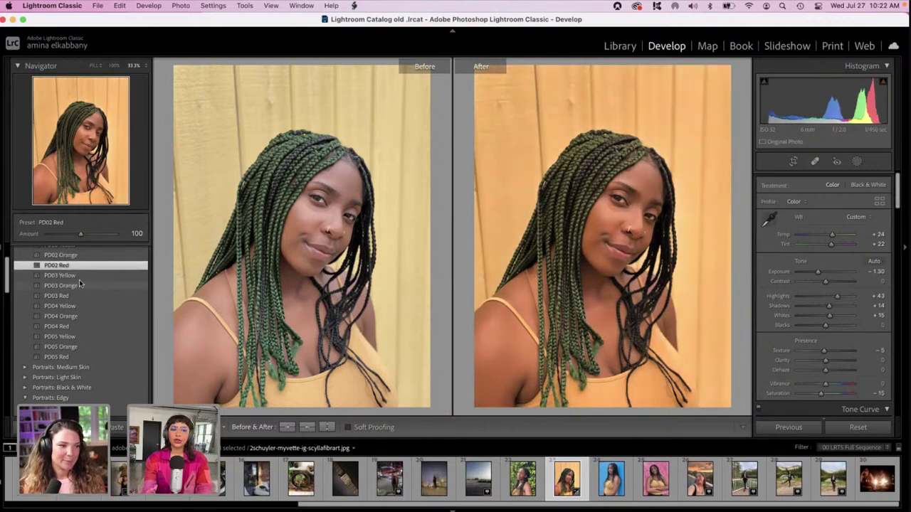
pyautogui.click(79, 279)
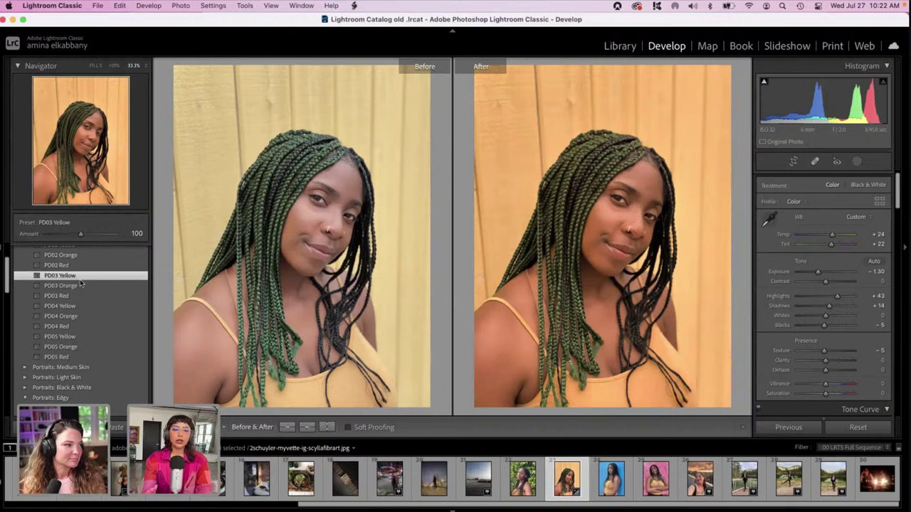
pyautogui.click(79, 287)
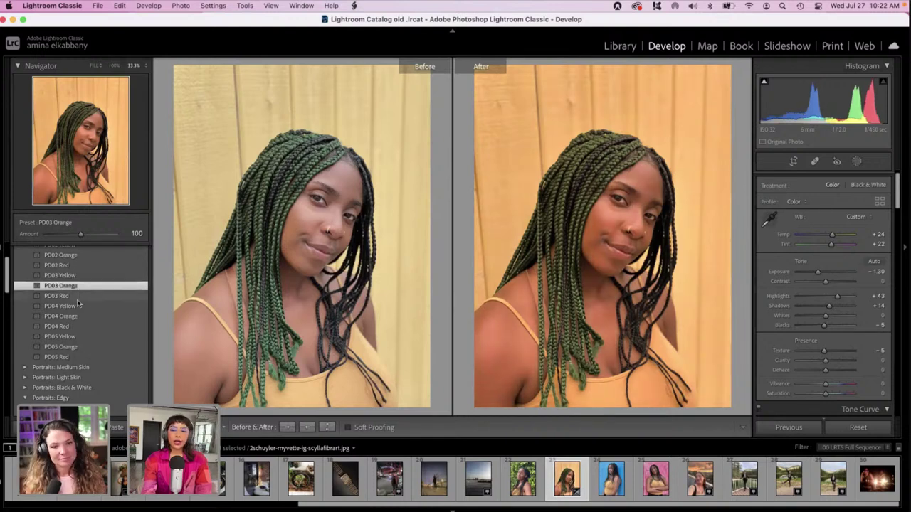
pyautogui.click(78, 296)
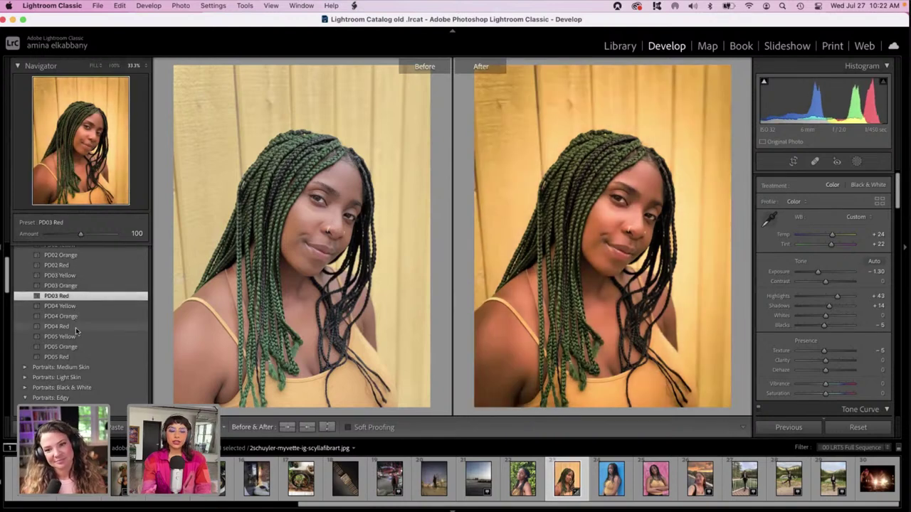
pyautogui.click(76, 327)
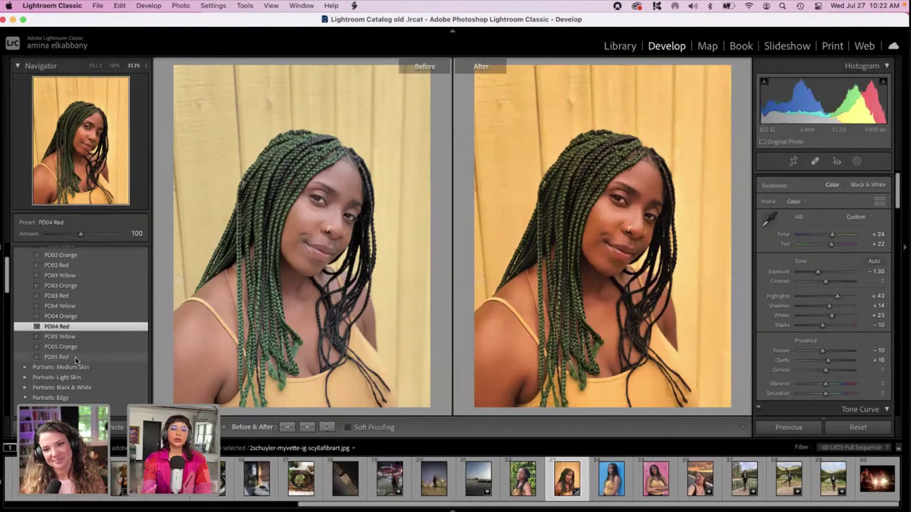
pyautogui.click(76, 358)
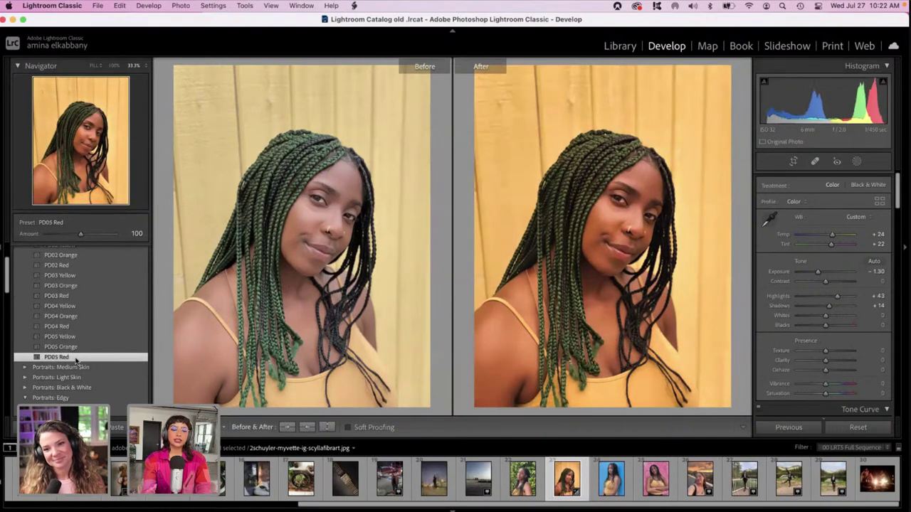
# - Apply preset PM09 from the Portraits: Medium Skin group and return to the single-photo view
pyautogui.click(25, 368)
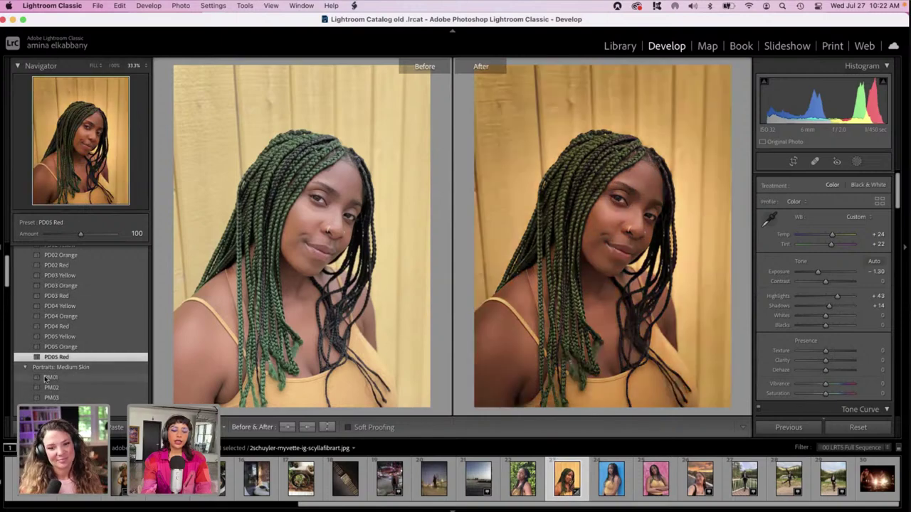
pyautogui.scroll(-3, 46, 378)
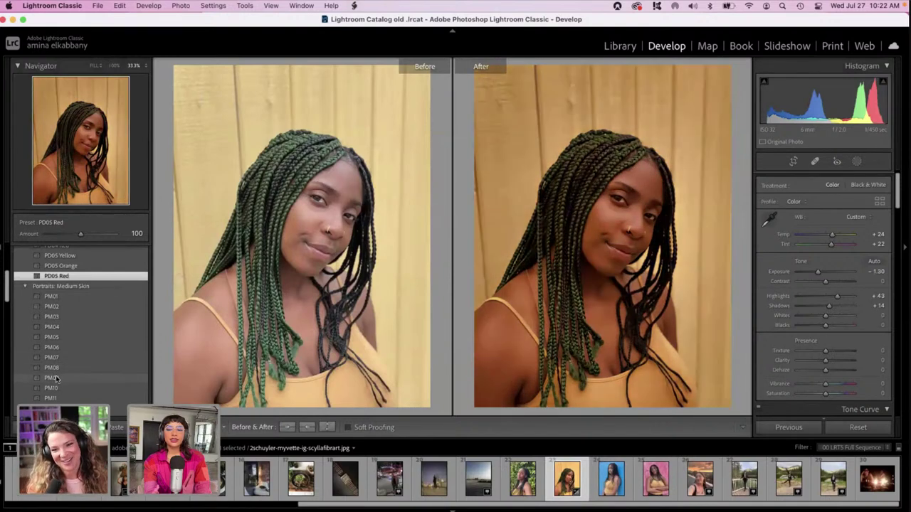
pyautogui.click(56, 378)
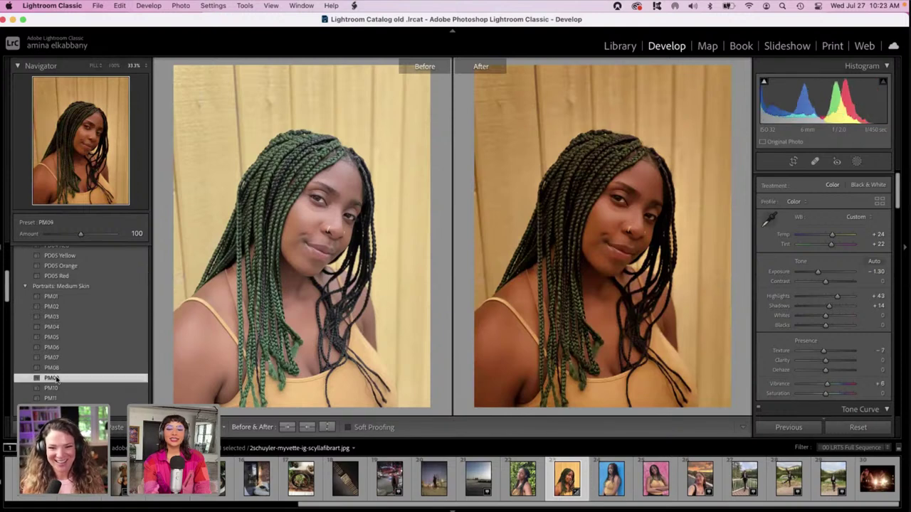
pyautogui.press('y')
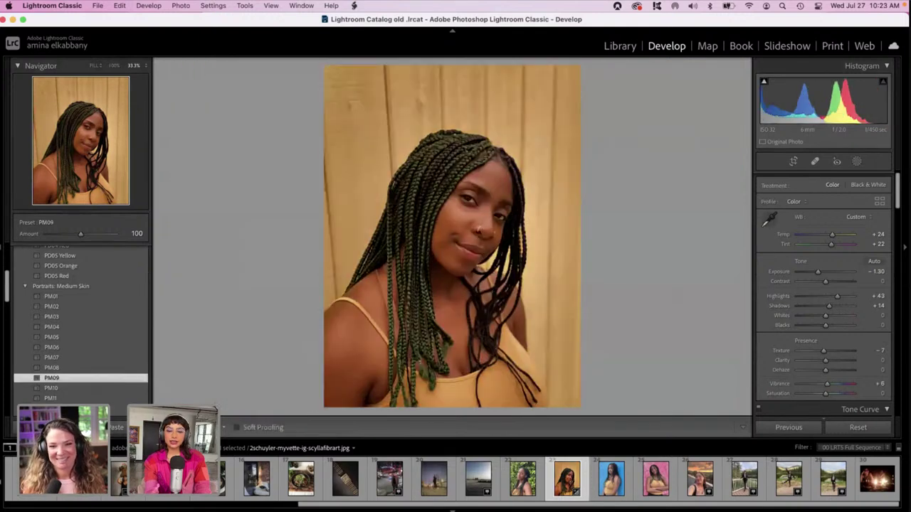
# - Fine-tune the exposure of the preset-edited portrait to −1.10
pyautogui.press('Up')
pyautogui.press('Up')
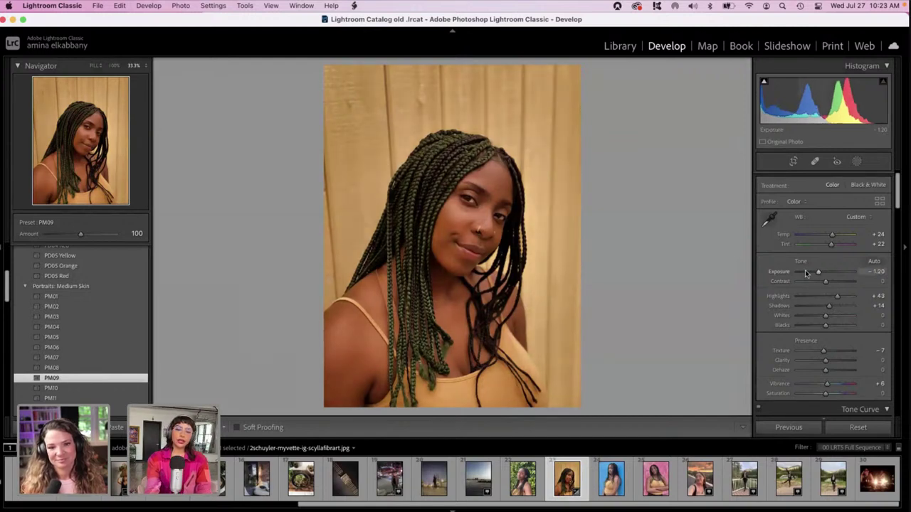
pyautogui.press('Down')
pyautogui.press('Down')
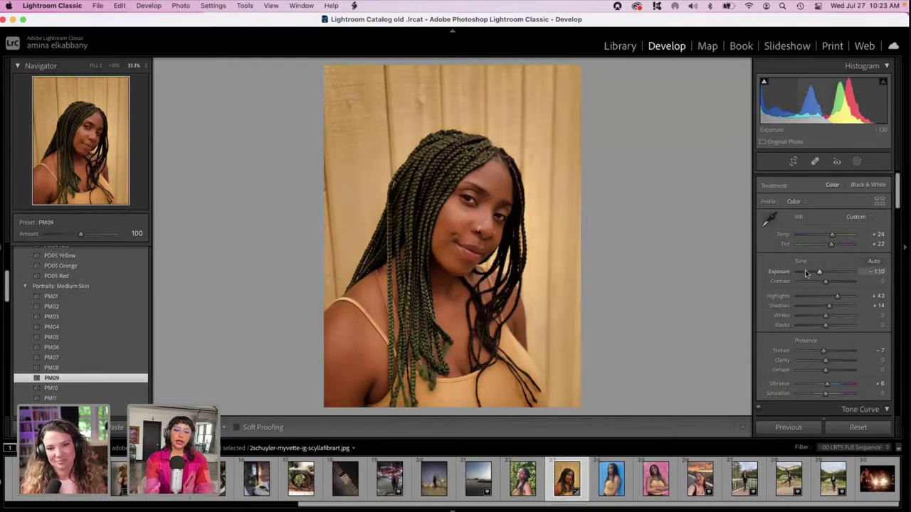
pyautogui.press('Up')
pyautogui.press('Up')
pyautogui.press('Up')
pyautogui.press('Up')
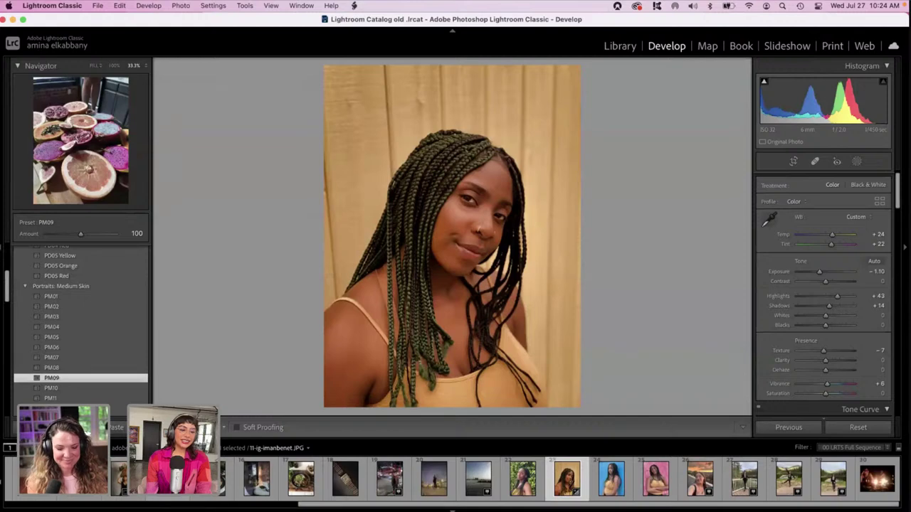
# - Open the sliced citrus and dragon fruit photo and crop away most of the upper background above the fruit
pyautogui.click(212, 478)
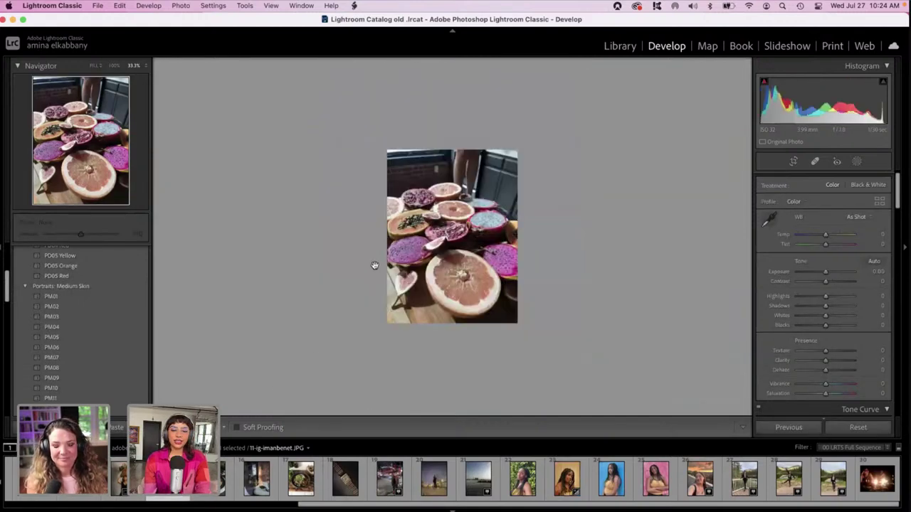
pyautogui.press('super+equal')
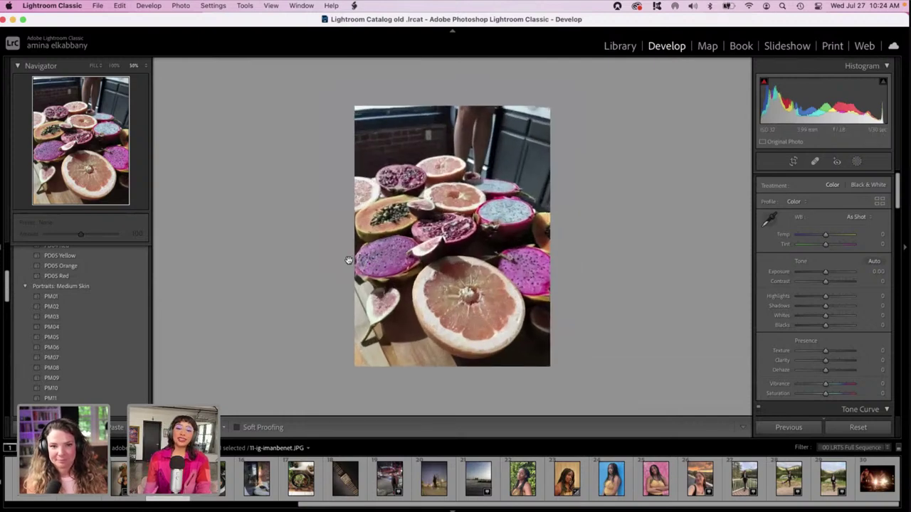
pyautogui.press('super+equal')
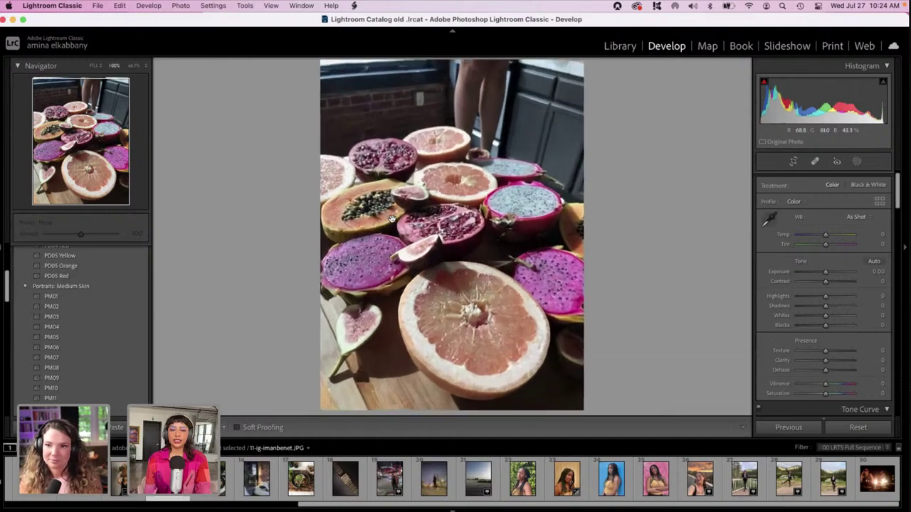
pyautogui.click(391, 219)
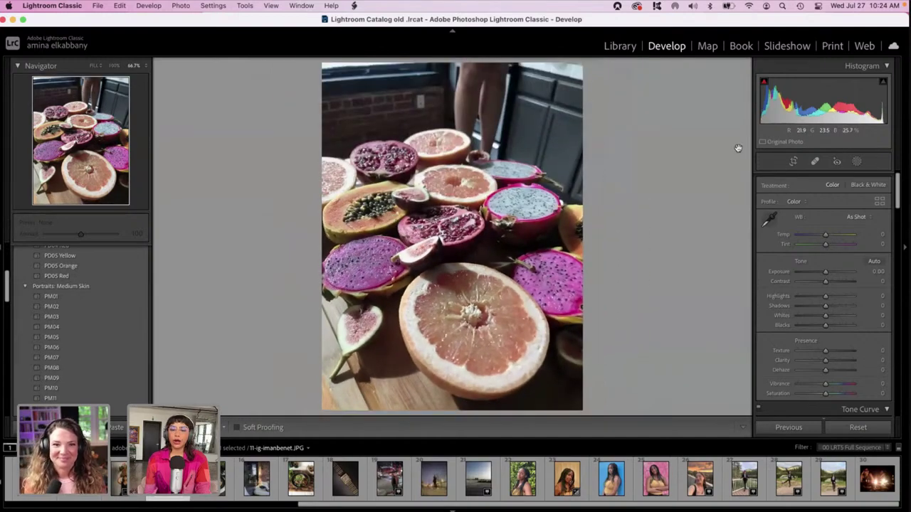
pyautogui.click(794, 163)
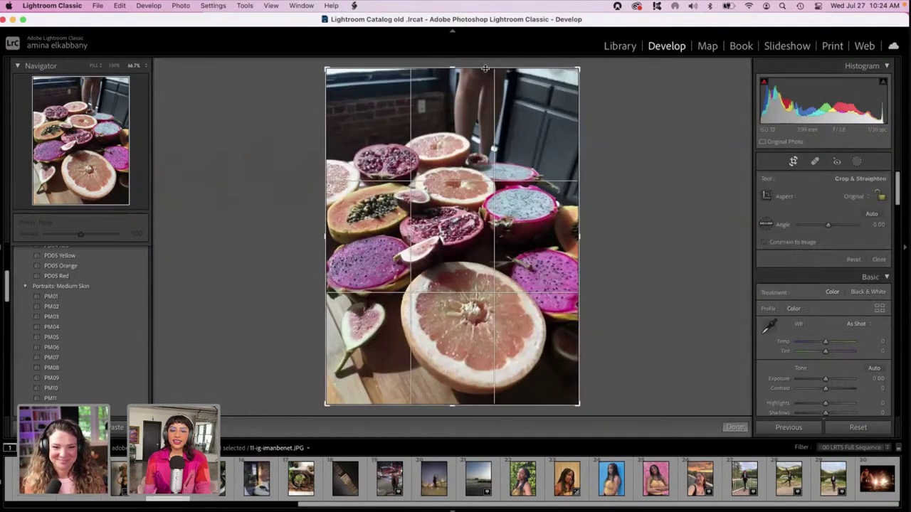
pyautogui.moveTo(454, 69); pyautogui.dragTo(453, 118)
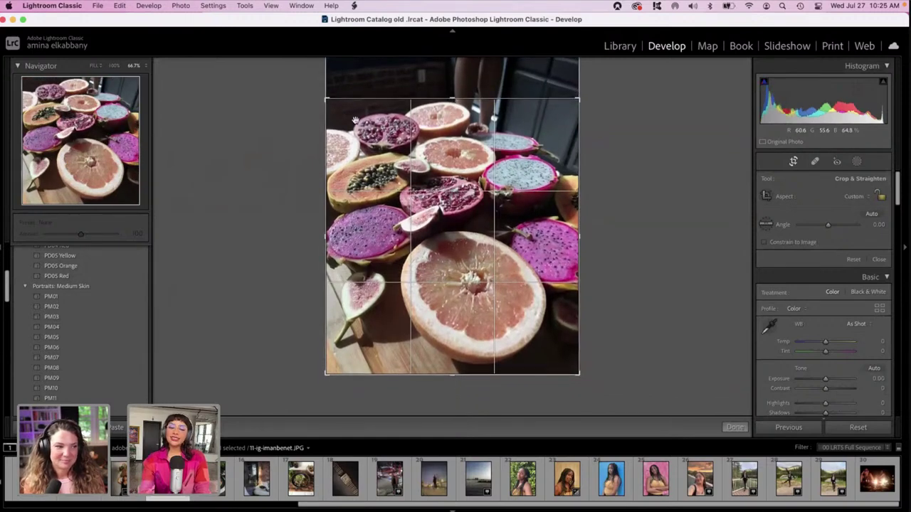
pyautogui.press('Return')
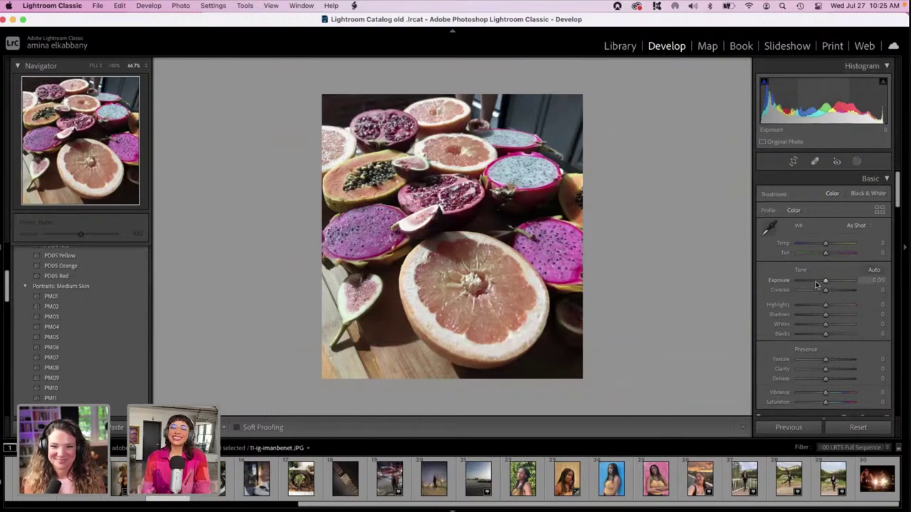
# - Darken the fruit photo with exposure −1.05, highlights +75, shadows −37, whites −100 and blacks −72
pyautogui.moveTo(816, 285); pyautogui.dragTo(821, 282)
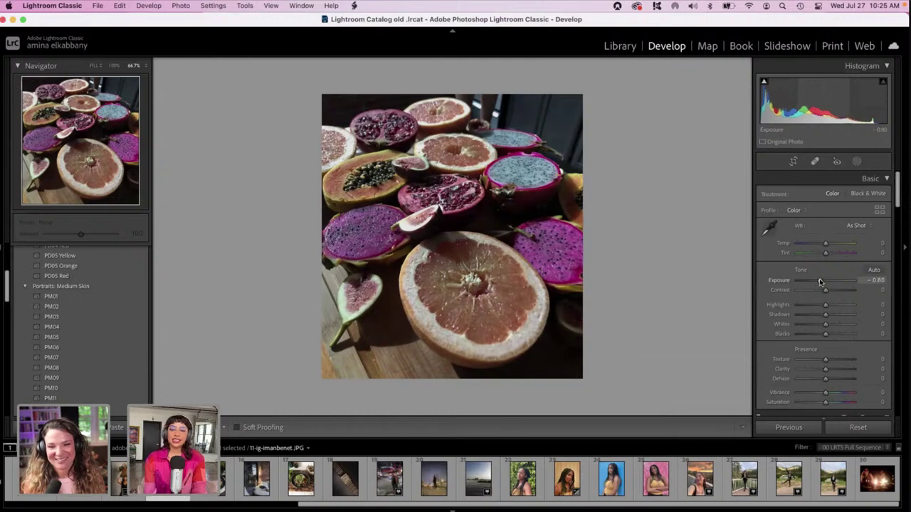
pyautogui.moveTo(821, 282); pyautogui.dragTo(847, 308)
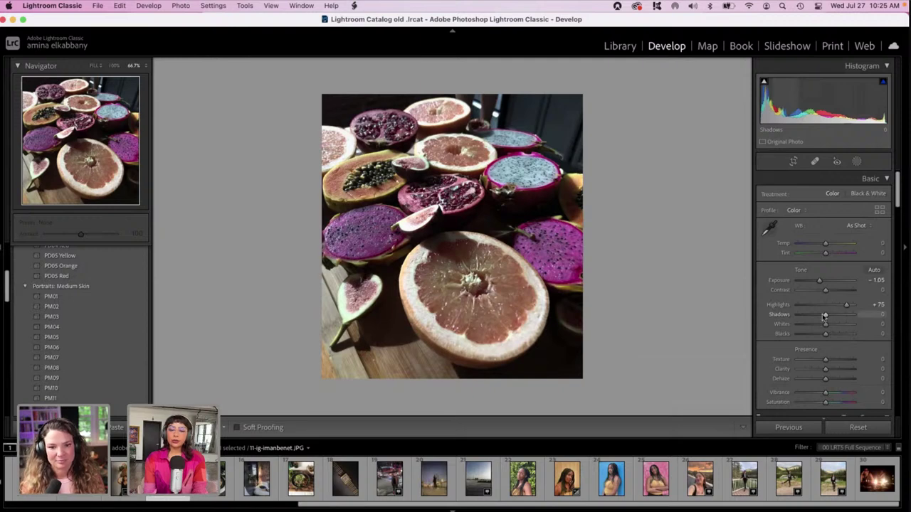
pyautogui.moveTo(809, 315); pyautogui.dragTo(815, 336)
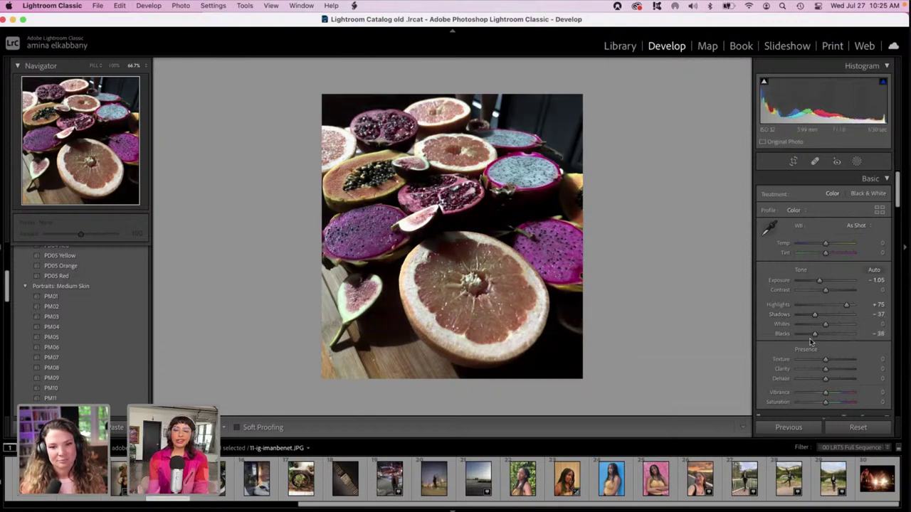
pyautogui.moveTo(815, 334); pyautogui.dragTo(783, 326)
pyautogui.click(809, 325)
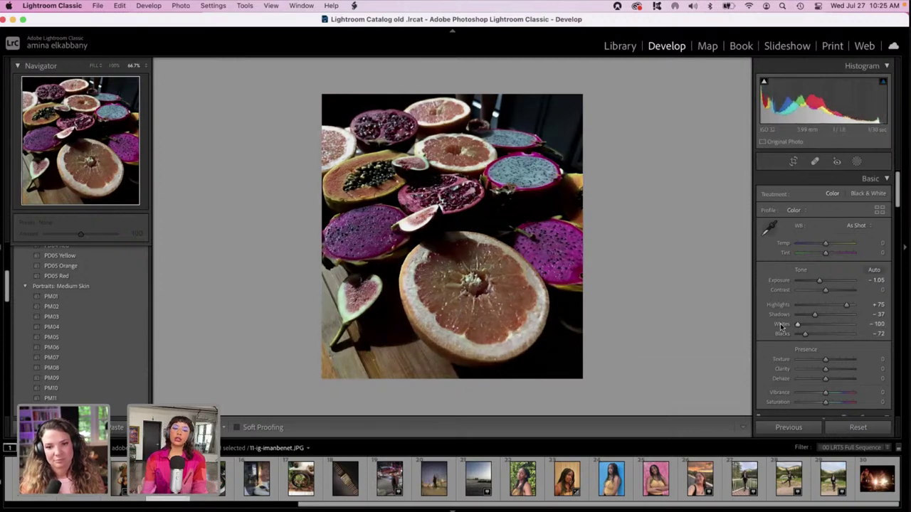
# - Set the fruit photo's highlights to −100 and shadows to +62, and warm its temperature to +49
pyautogui.moveTo(809, 307); pyautogui.dragTo(779, 307)
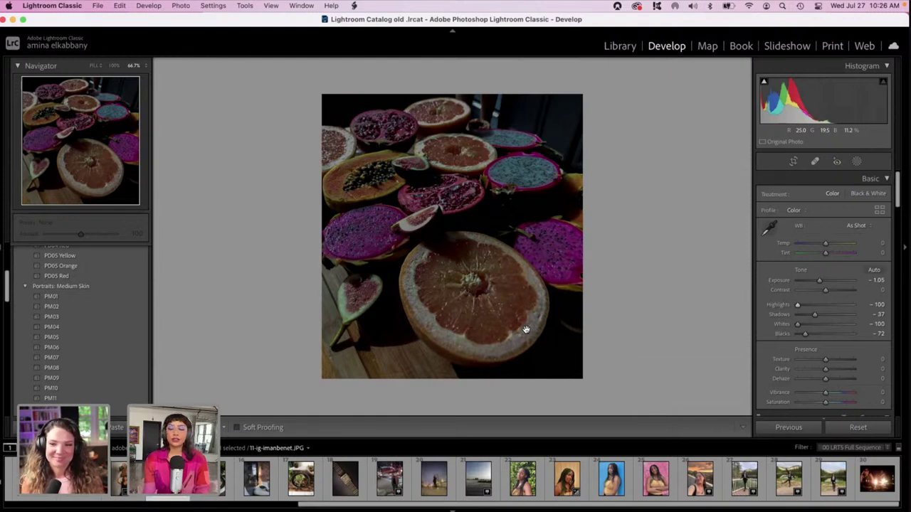
pyautogui.click(825, 317)
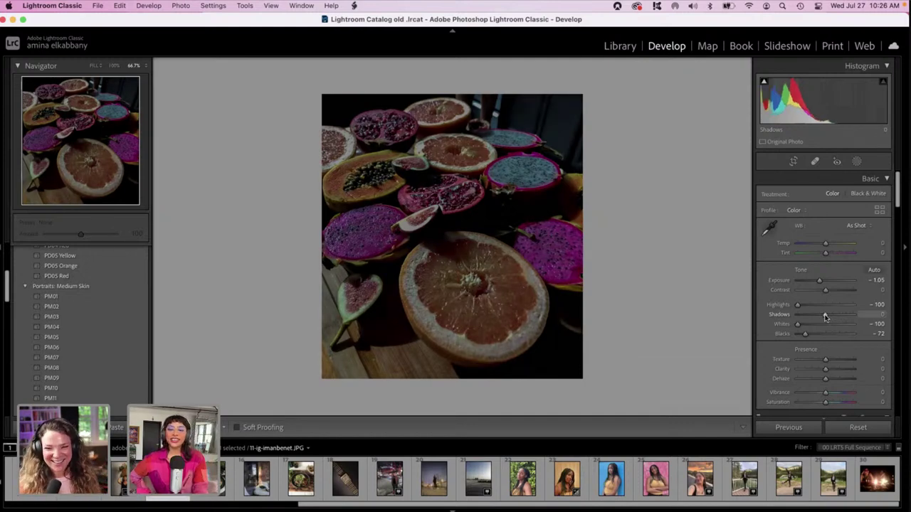
pyautogui.moveTo(825, 317); pyautogui.dragTo(843, 317)
pyautogui.moveTo(826, 243); pyautogui.dragTo(835, 245)
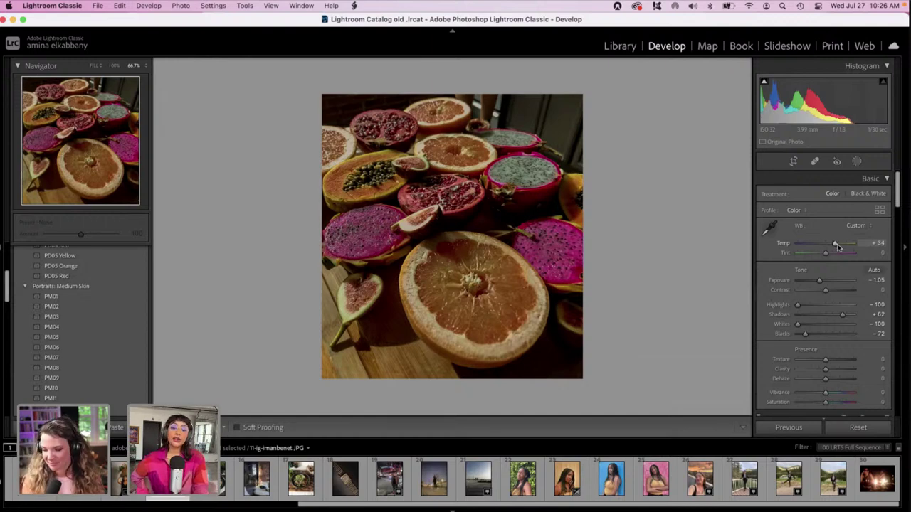
pyautogui.moveTo(835, 244); pyautogui.dragTo(844, 245)
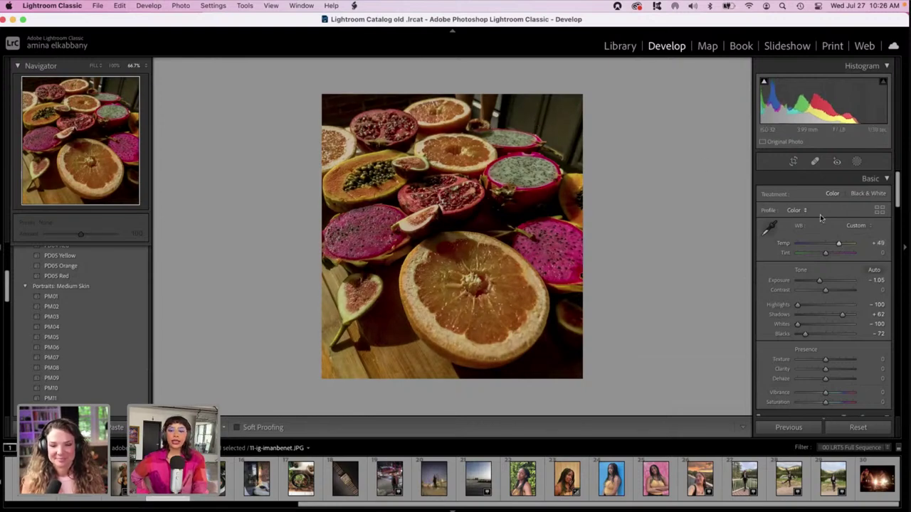
# - Add a diagonal linear gradient mask from the photo's upper-right corner toward the center with exposure −2.26
pyautogui.click(857, 161)
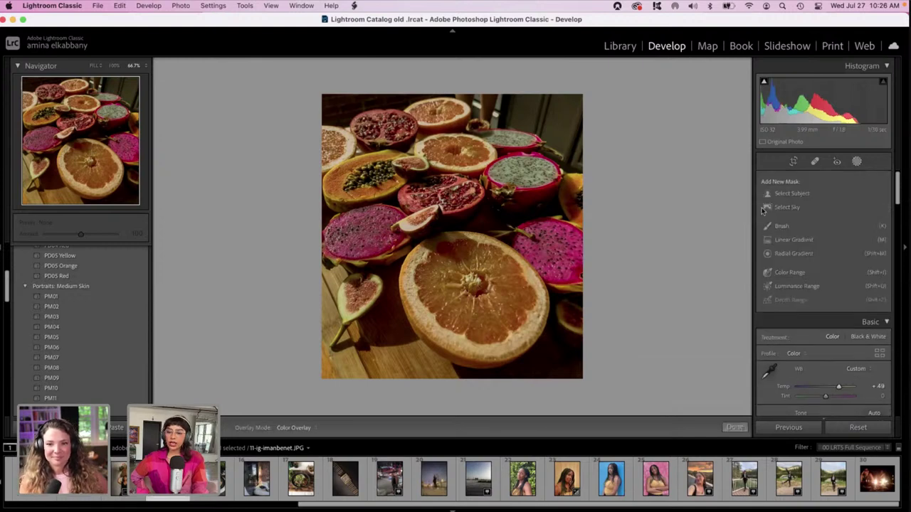
pyautogui.click(781, 242)
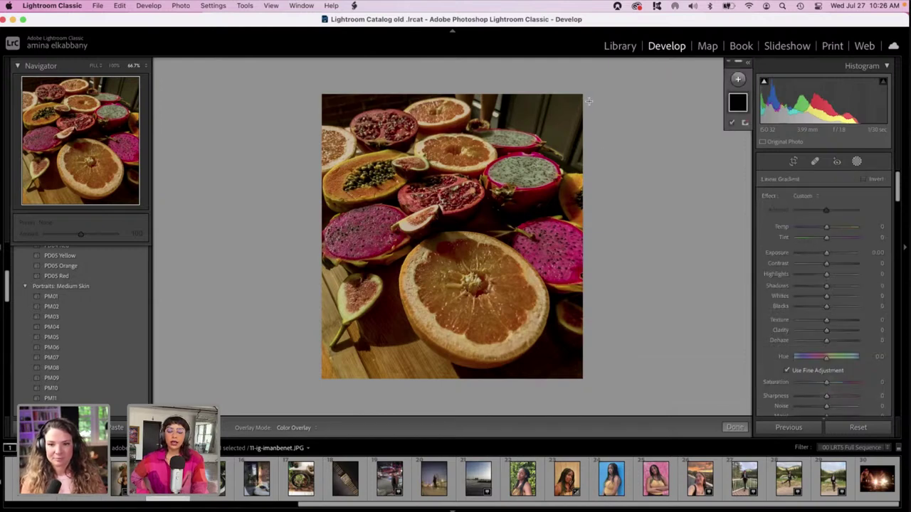
pyautogui.moveTo(589, 101); pyautogui.dragTo(487, 232)
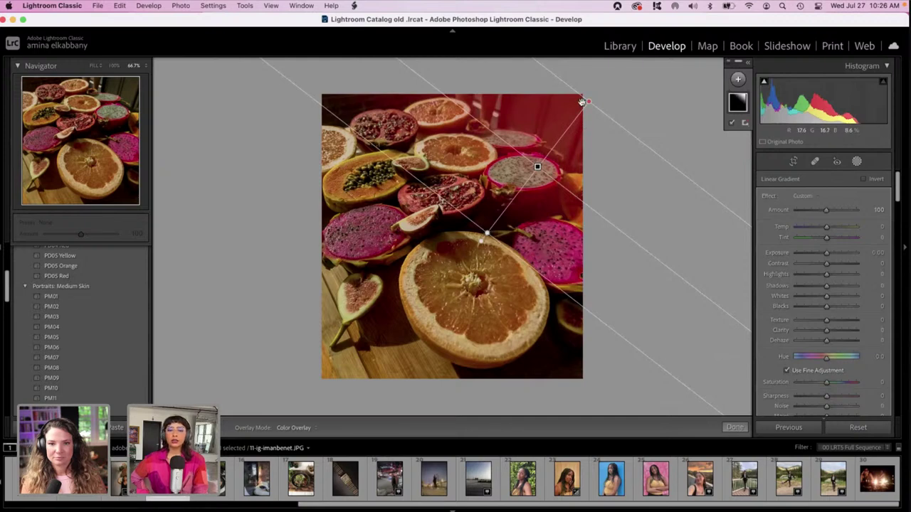
pyautogui.click(809, 253)
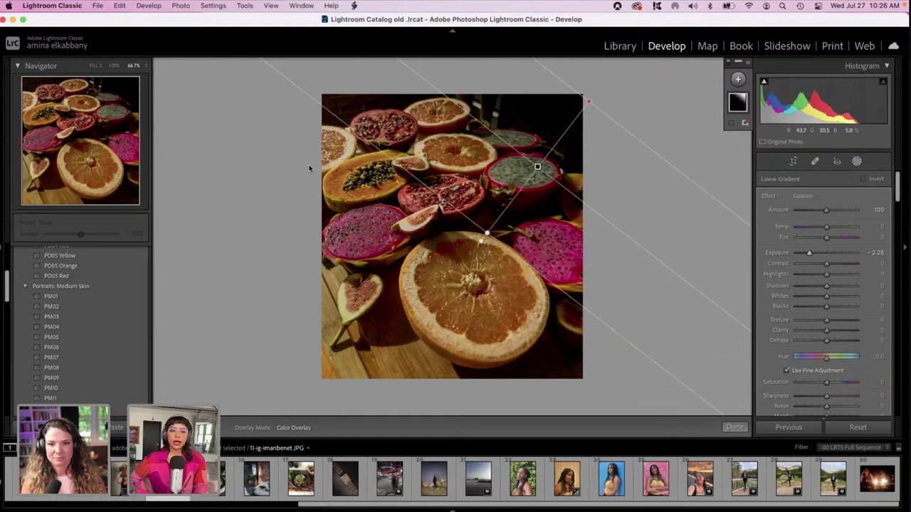
pyautogui.click(856, 161)
# - Add a second linear gradient mask from the photo's lower-left corner toward the center and lower its exposure to darken that corner
pyautogui.click(857, 161)
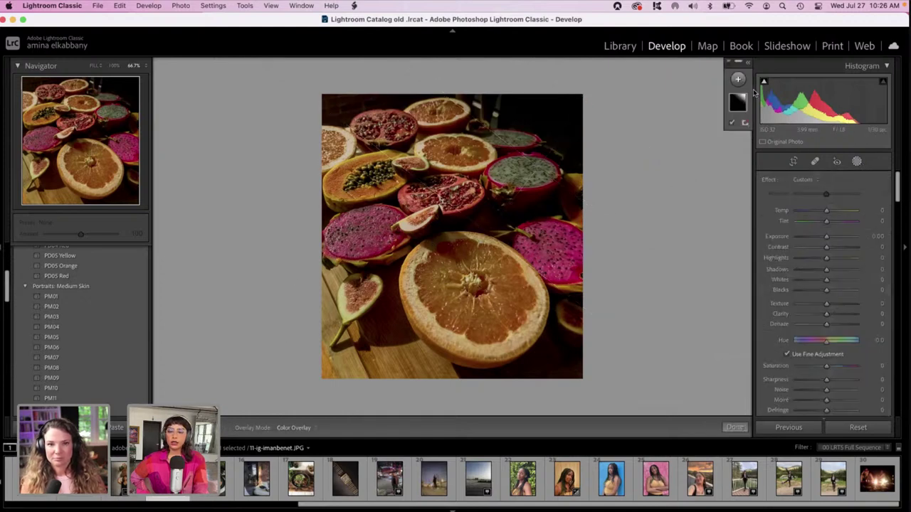
pyautogui.click(737, 79)
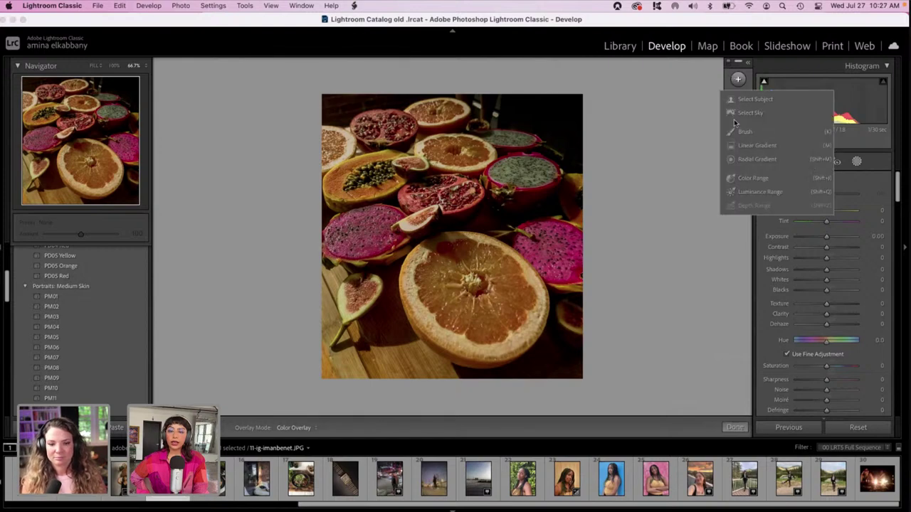
pyautogui.click(733, 147)
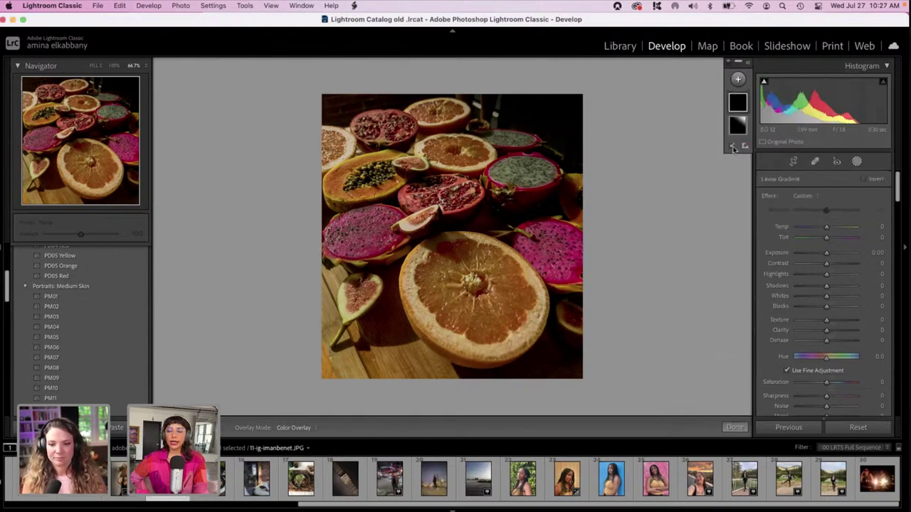
pyautogui.moveTo(292, 333); pyautogui.dragTo(429, 185)
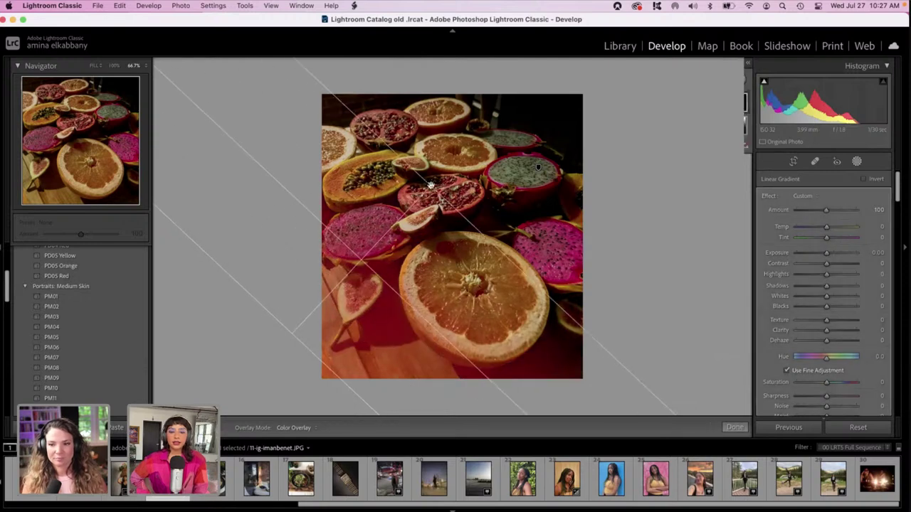
pyautogui.click(818, 253)
pyautogui.moveTo(817, 253); pyautogui.dragTo(803, 255)
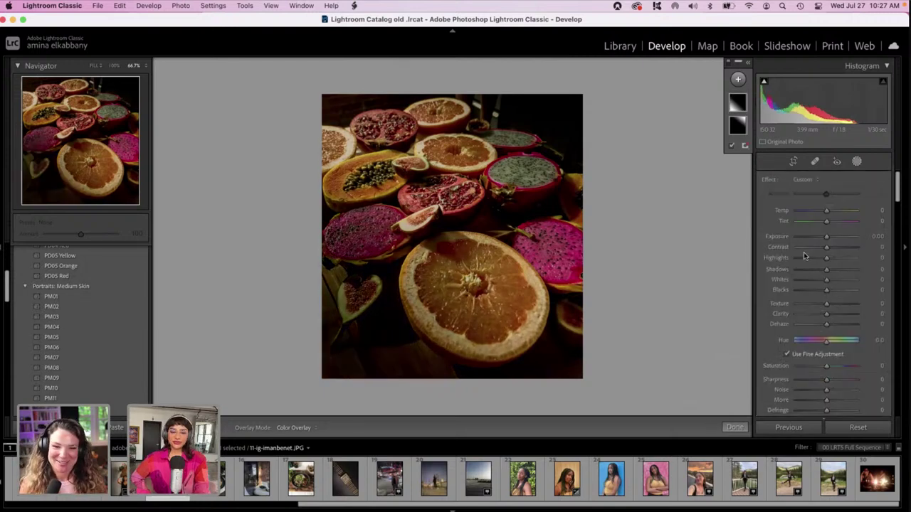
pyautogui.click(856, 162)
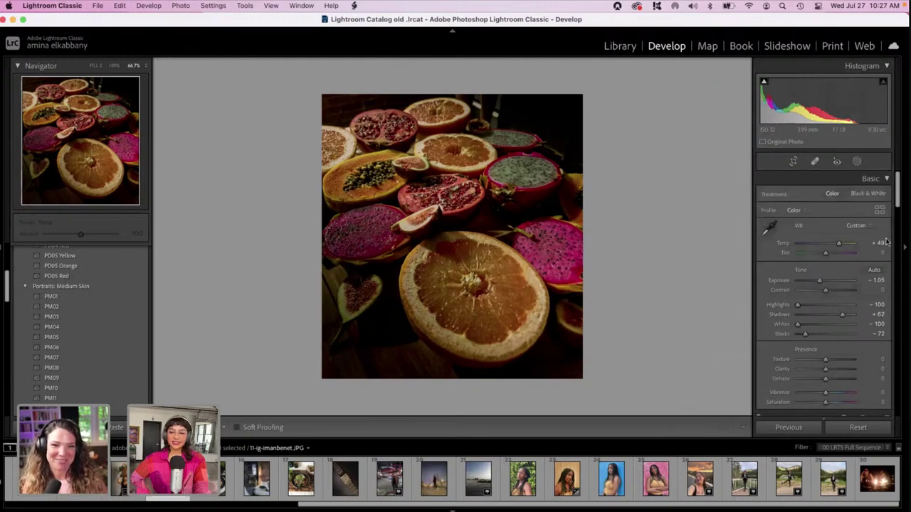
# - Raise the fruit photo's luminance noise reduction to about the middle of its range
pyautogui.moveTo(900, 203); pyautogui.dragTo(899, 317)
pyautogui.moveTo(798, 304); pyautogui.dragTo(826, 305)
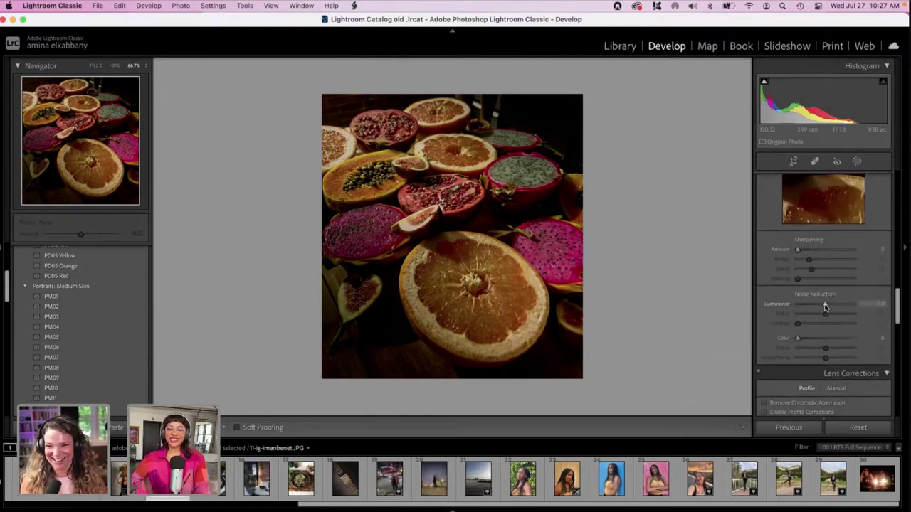
# - Set the calibration's red primary hue to −38 and its shadows tint to +35
pyautogui.moveTo(902, 314); pyautogui.dragTo(892, 409)
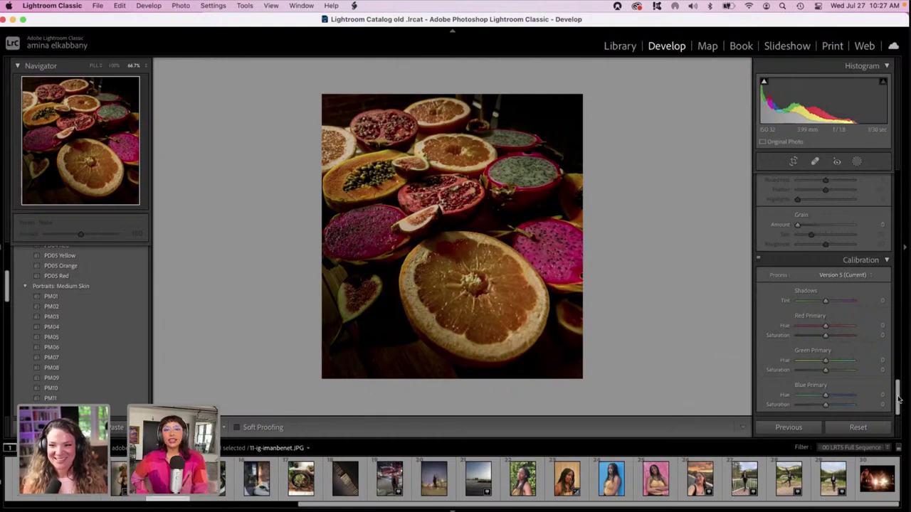
pyautogui.click(839, 326)
pyautogui.moveTo(839, 327); pyautogui.dragTo(816, 328)
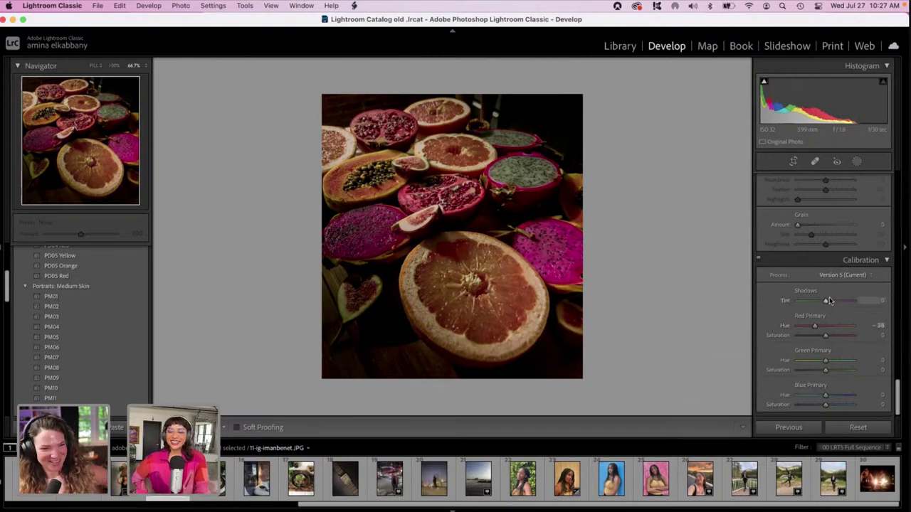
pyautogui.click(836, 302)
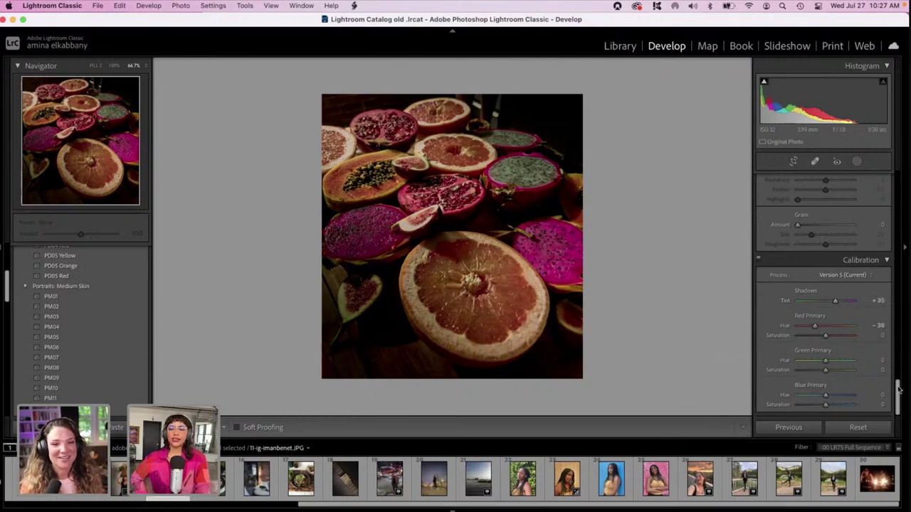
# - Set the fruit photo's white balance tint to +55 and exposure to −1.30, and check the fruit details up close
pyautogui.moveTo(898, 388); pyautogui.dragTo(898, 152)
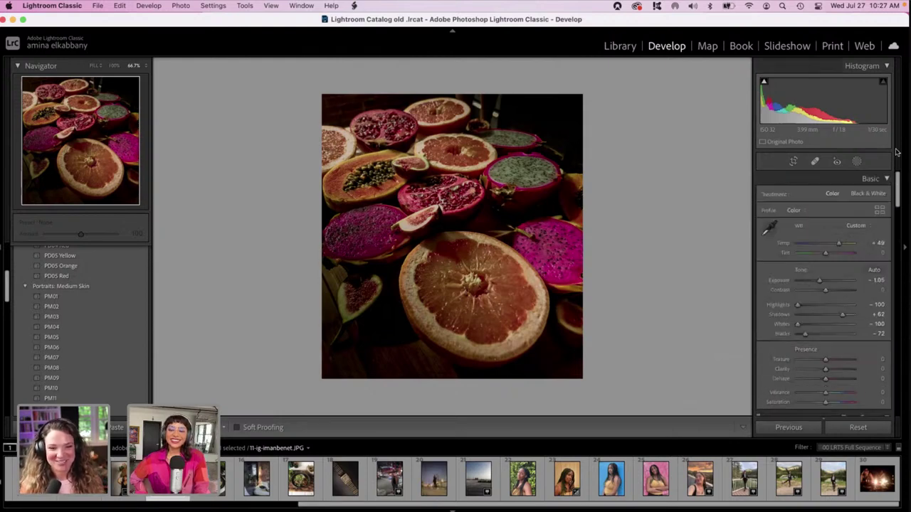
pyautogui.click(837, 255)
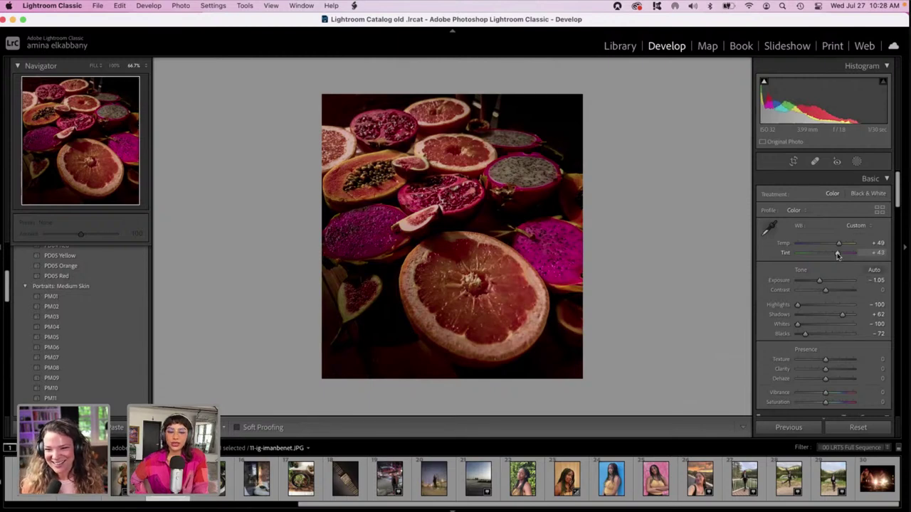
pyautogui.moveTo(837, 255); pyautogui.dragTo(841, 254)
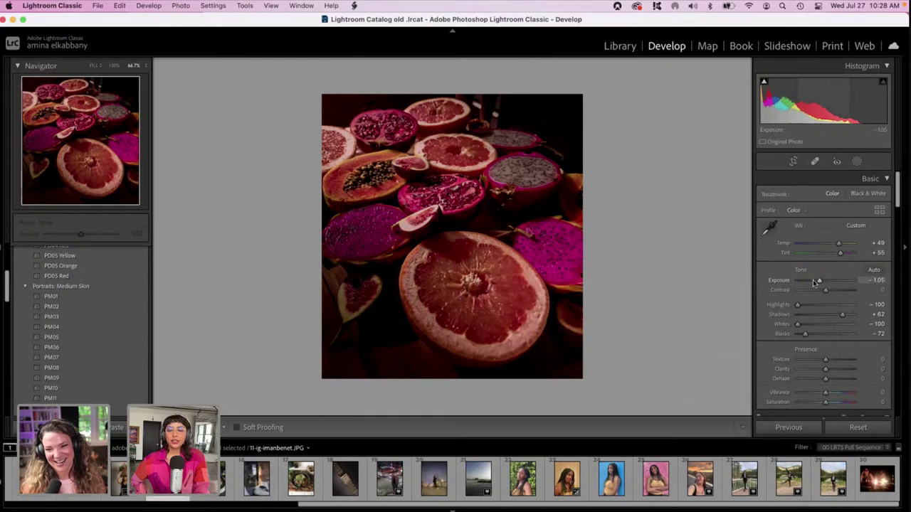
pyautogui.moveTo(819, 283); pyautogui.dragTo(818, 282)
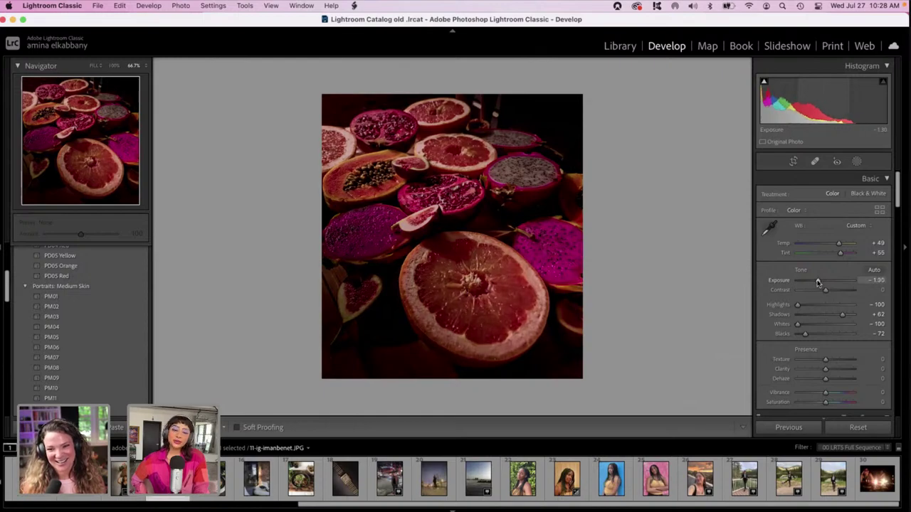
pyautogui.click(571, 238)
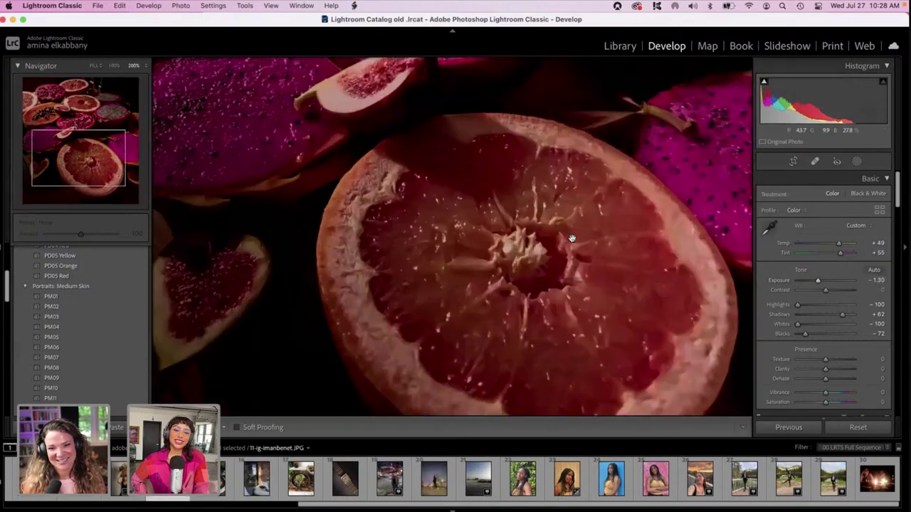
pyautogui.scroll(5, 421, 217)
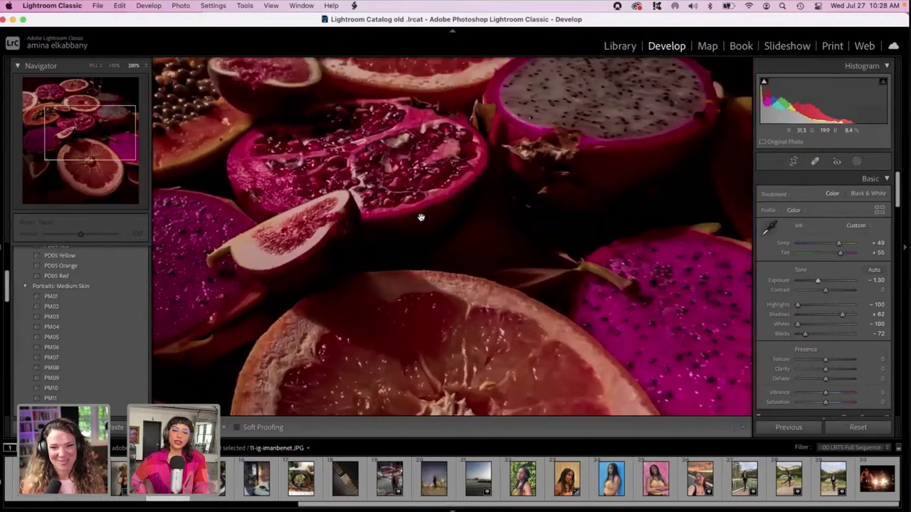
# - Examine the fruit slices across the whole photo up close to check their detail and color
pyautogui.scroll(5, 420, 217)
pyautogui.hscroll(-4, 421, 217)
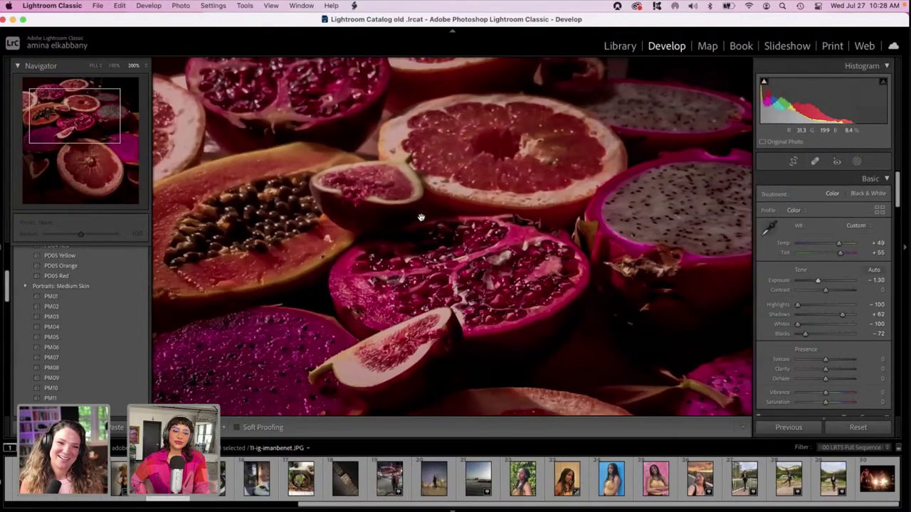
pyautogui.hscroll(5, 420, 217)
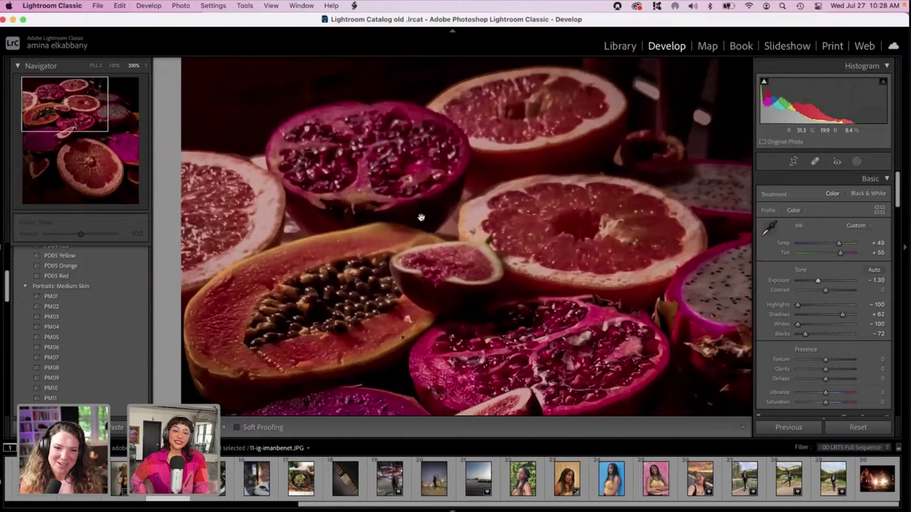
pyautogui.scroll(-8, 421, 217)
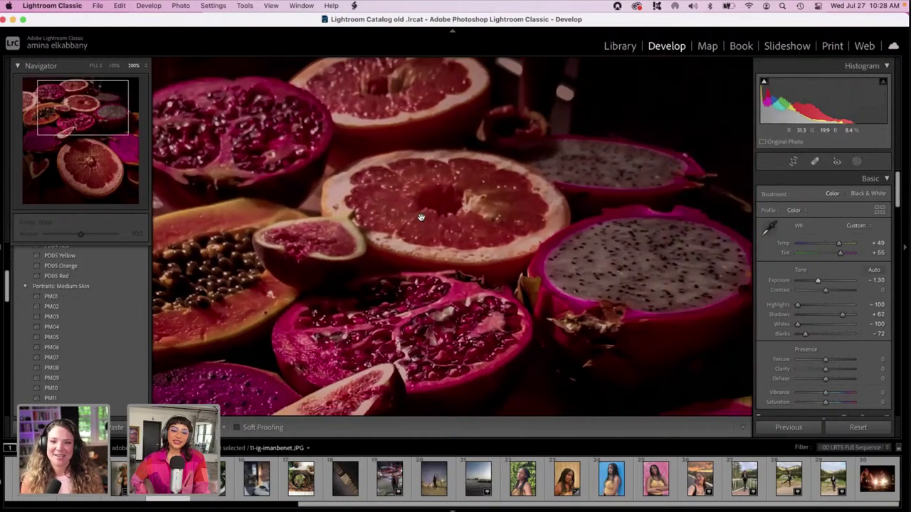
pyautogui.scroll(-8, 421, 217)
pyautogui.hscroll(-2, 420, 217)
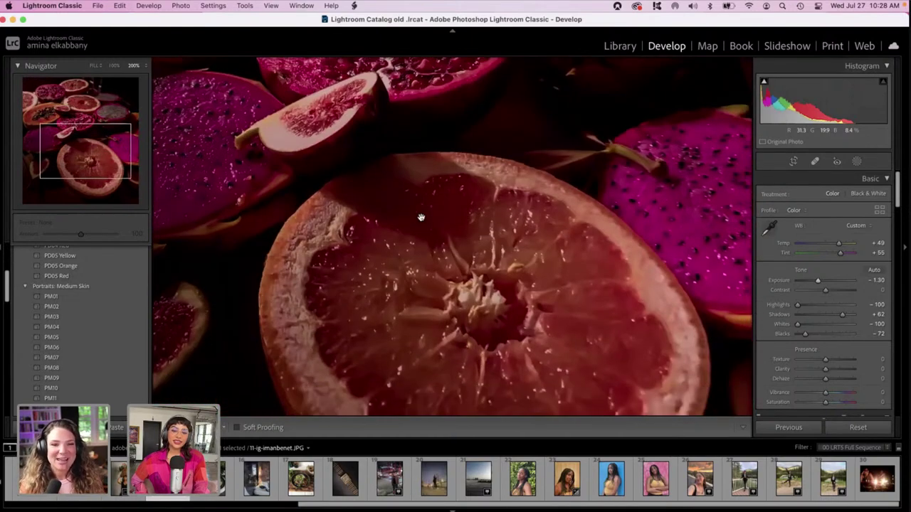
pyautogui.hscroll(-5, 421, 217)
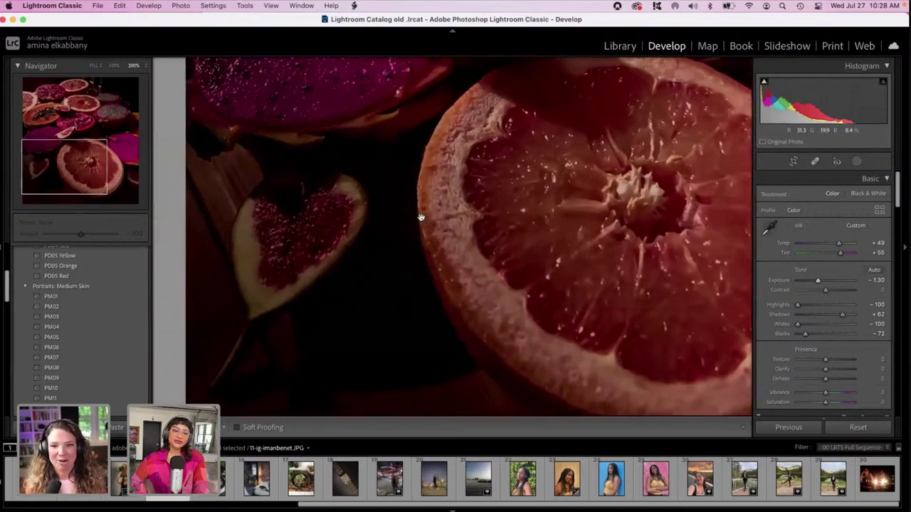
pyautogui.scroll(10, 420, 217)
pyautogui.press('super+minus')
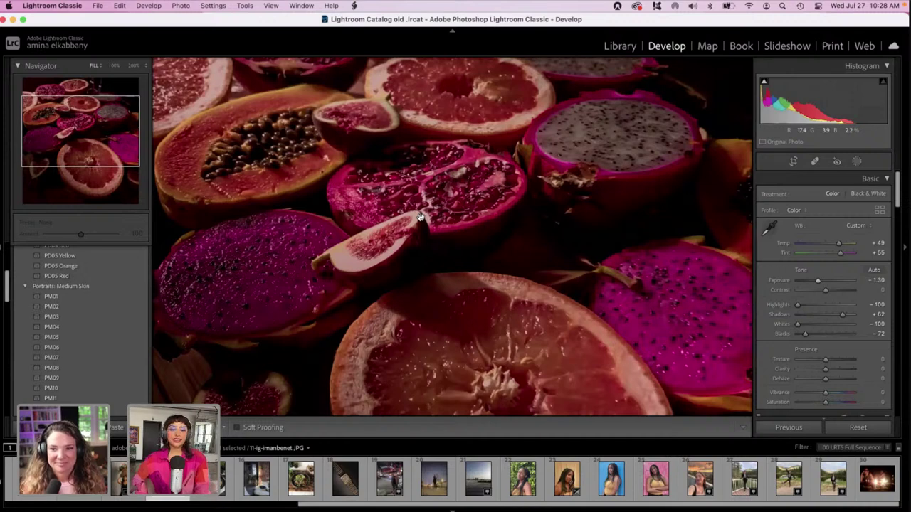
pyautogui.moveTo(407, 172); pyautogui.dragTo(441, 88)
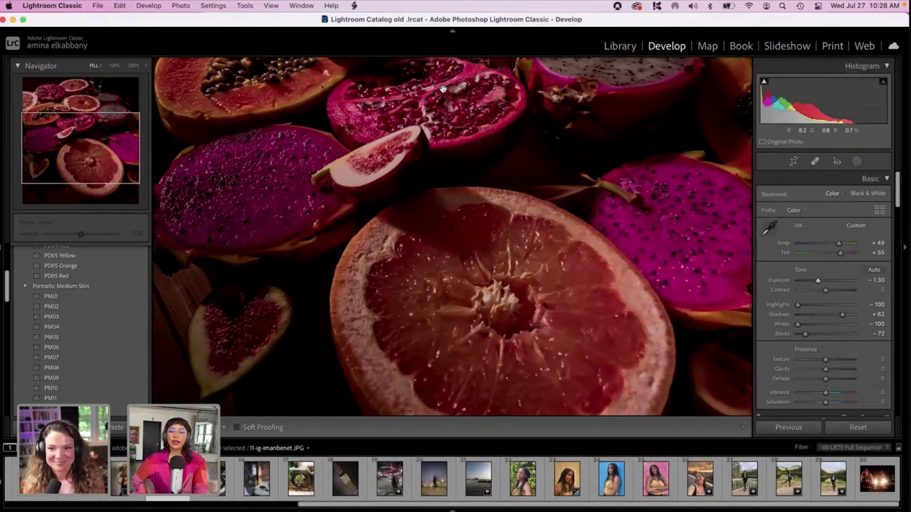
# - Try darker and brighter exposures on the whole fruit photo, settling on exposure −0.65 and contrast −2
pyautogui.click(409, 171)
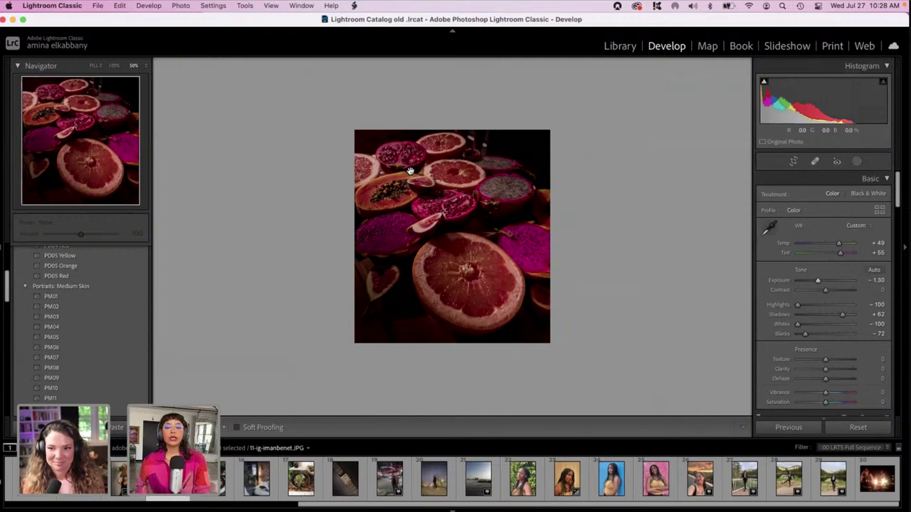
pyautogui.press('super+equal')
pyautogui.press('super+equal')
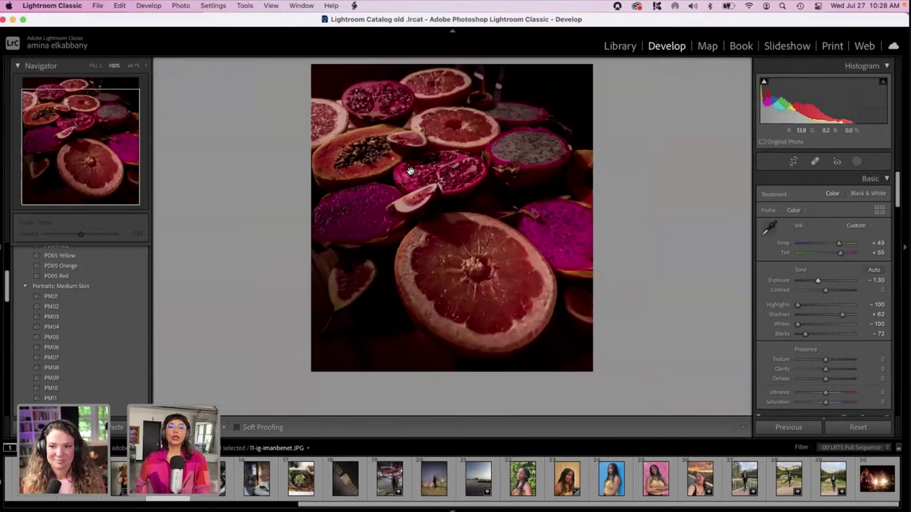
pyautogui.scroll(5, 410, 170)
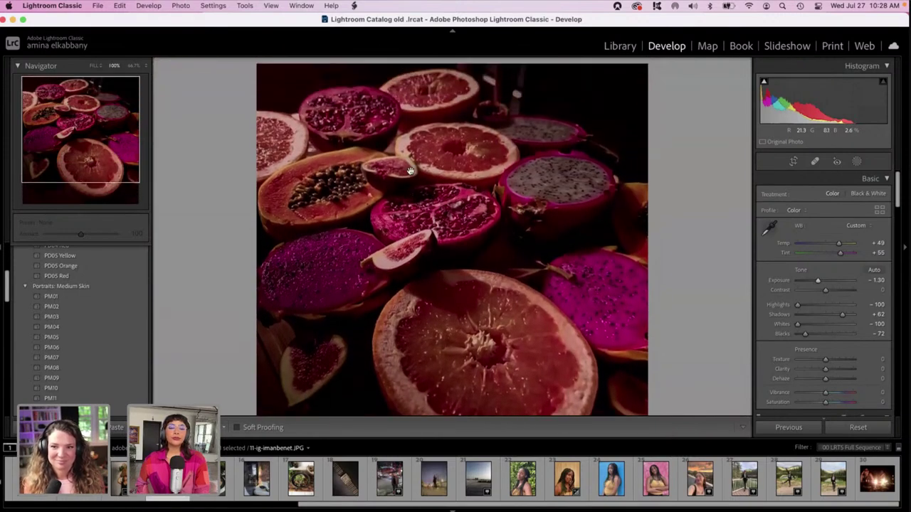
pyautogui.scroll(1, 409, 171)
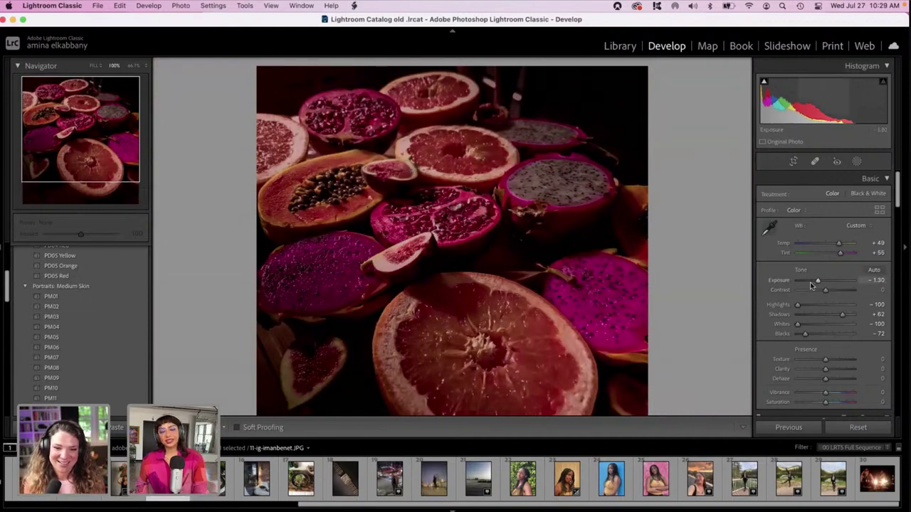
pyautogui.moveTo(812, 284)
pyautogui.mouseDown()
pyautogui.moveTo(803, 284)
pyautogui.moveTo(845, 286)
pyautogui.moveTo(823, 286)
pyautogui.mouseUp()
pyautogui.moveTo(823, 285)
pyautogui.mouseDown()
pyautogui.moveTo(856, 283)
pyautogui.moveTo(815, 283)
pyautogui.mouseUp()
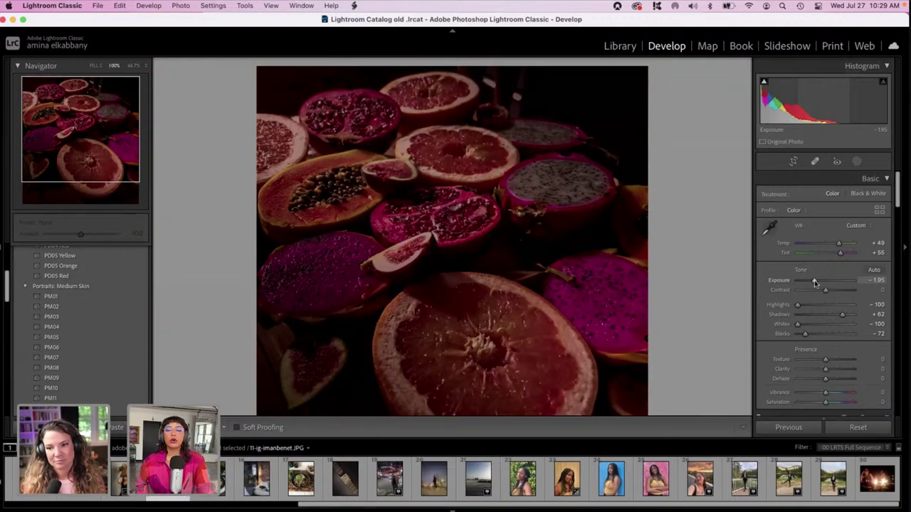
pyautogui.click(827, 282)
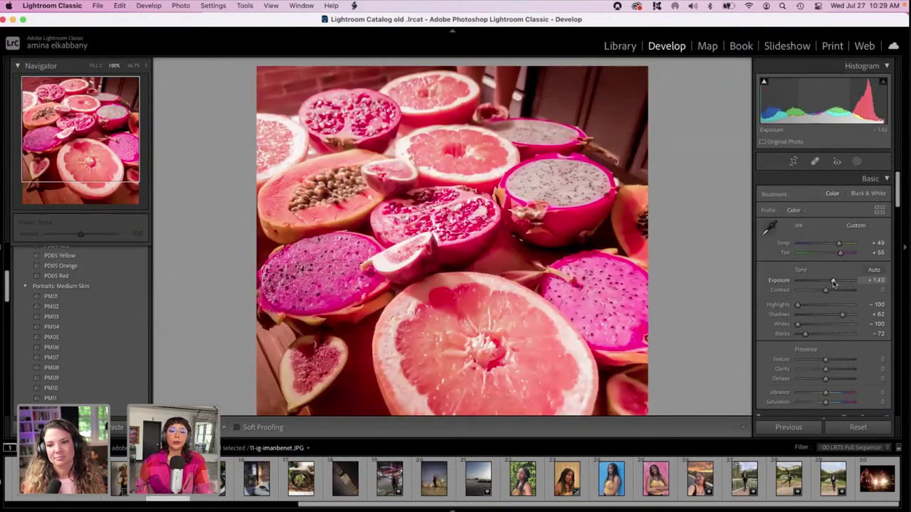
pyautogui.moveTo(827, 282); pyautogui.dragTo(819, 282)
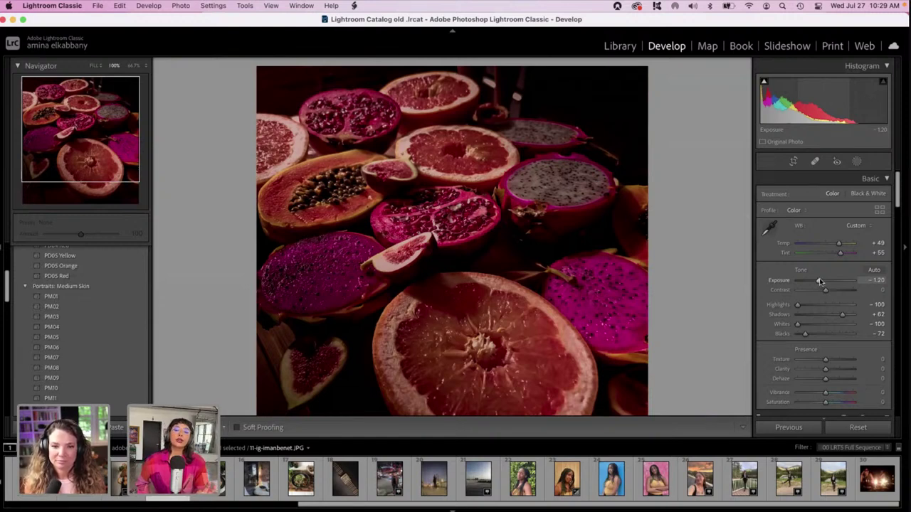
pyautogui.moveTo(820, 281)
pyautogui.mouseDown()
pyautogui.moveTo(810, 281)
pyautogui.moveTo(830, 279)
pyautogui.moveTo(822, 277)
pyautogui.mouseUp()
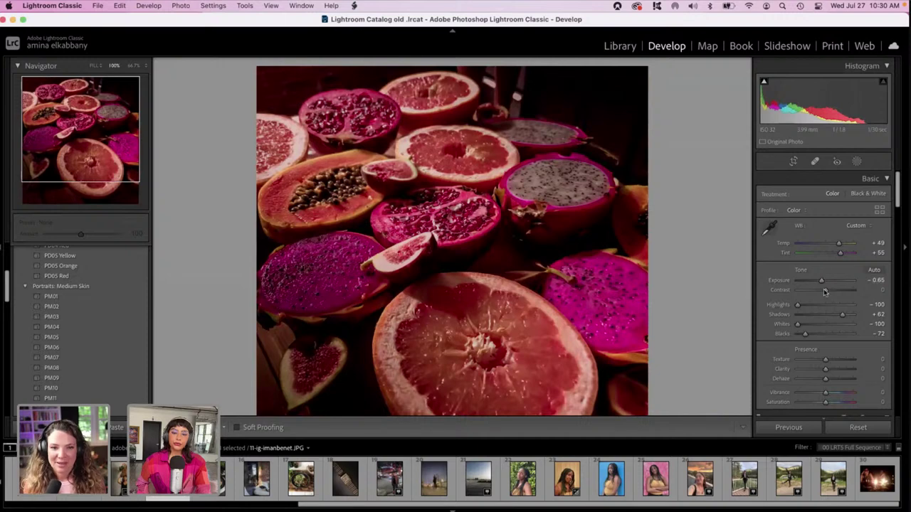
pyautogui.scroll(-2, 825, 291)
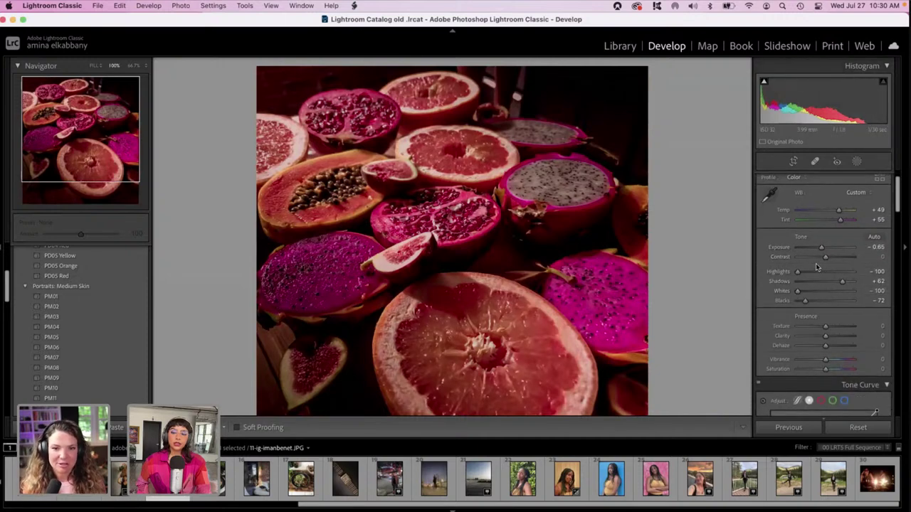
pyautogui.moveTo(825, 257)
pyautogui.mouseDown()
pyautogui.moveTo(832, 260)
pyautogui.moveTo(824, 259)
pyautogui.mouseUp()
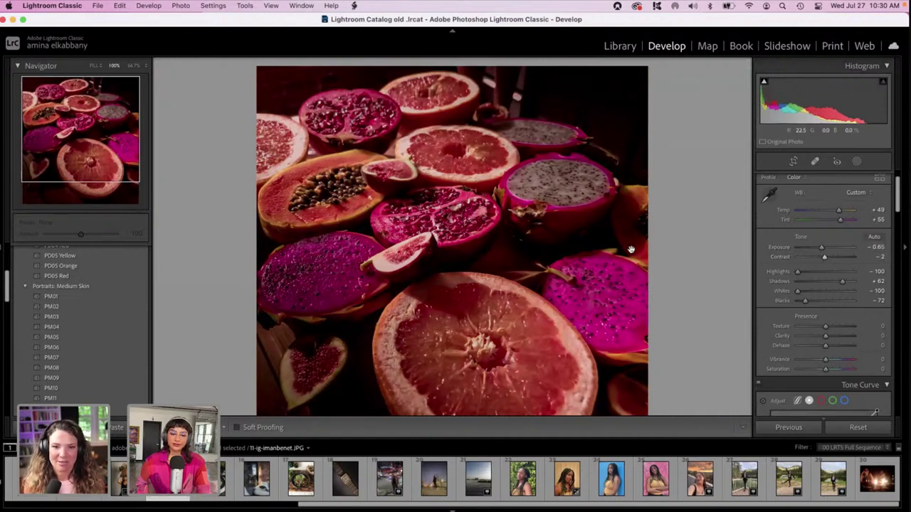
# - Color grade the fruit photo with strong green highlights, a slight teal tint in the shadows and strong teal midtones
pyautogui.scroll(-2, 630, 249)
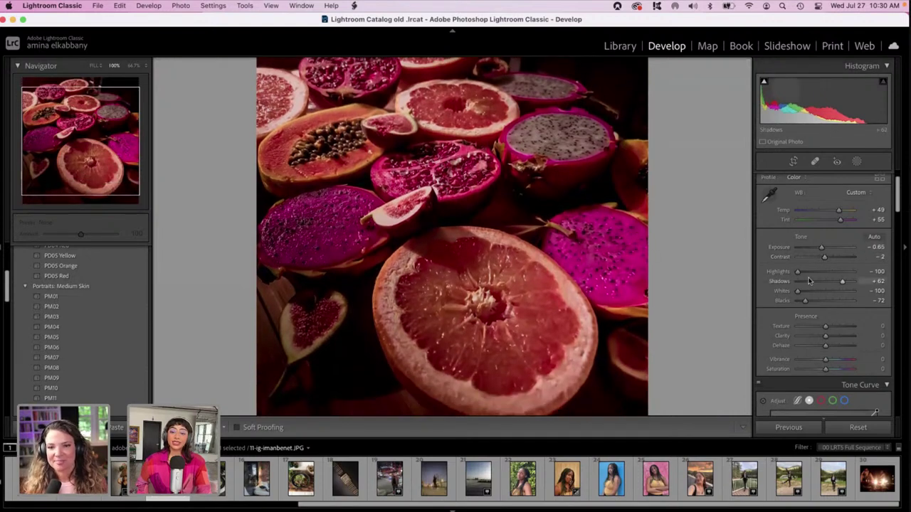
pyautogui.scroll(-5, 808, 281)
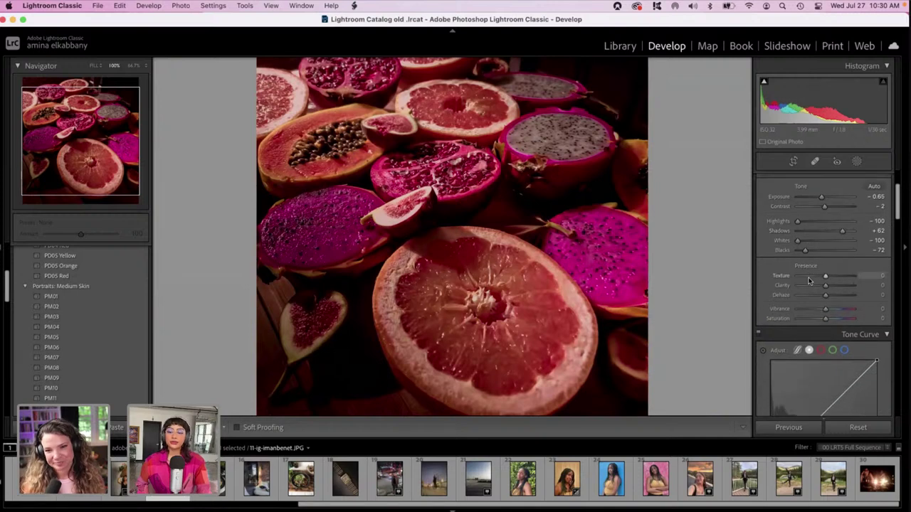
pyautogui.scroll(-15, 808, 279)
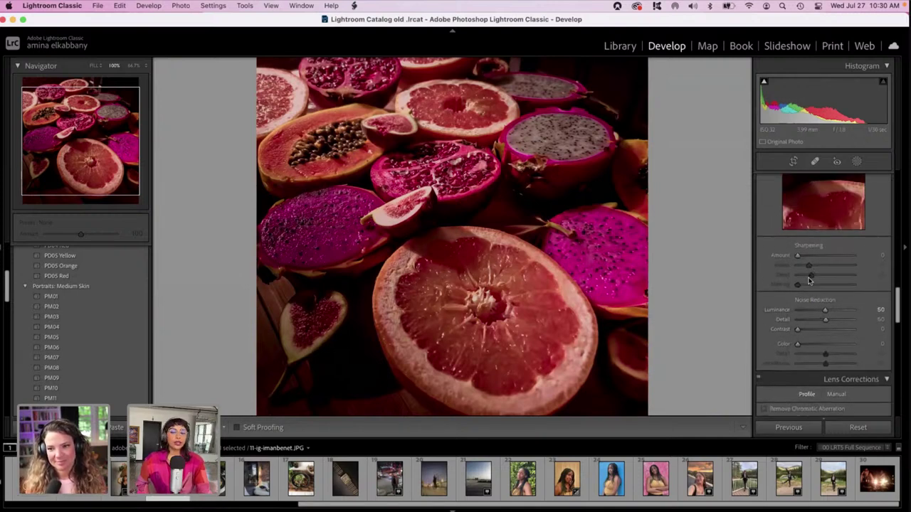
pyautogui.scroll(-7, 809, 281)
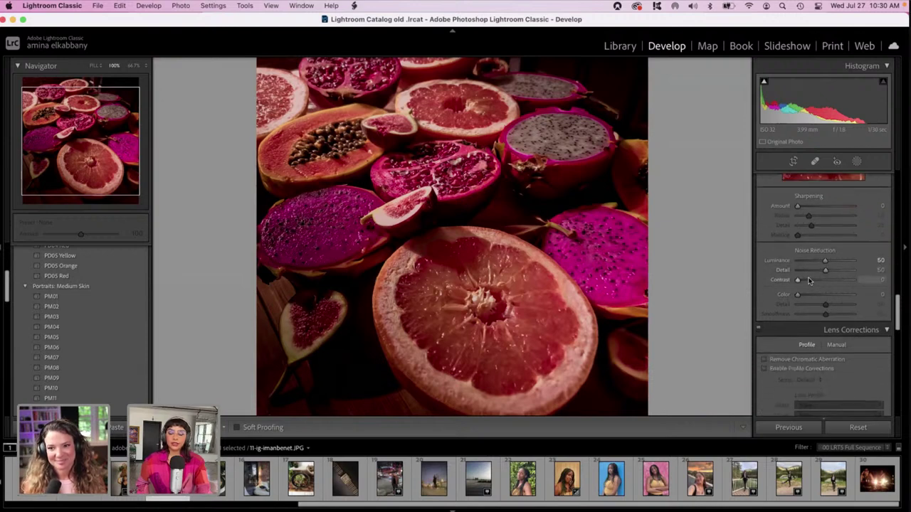
pyautogui.scroll(10, 808, 281)
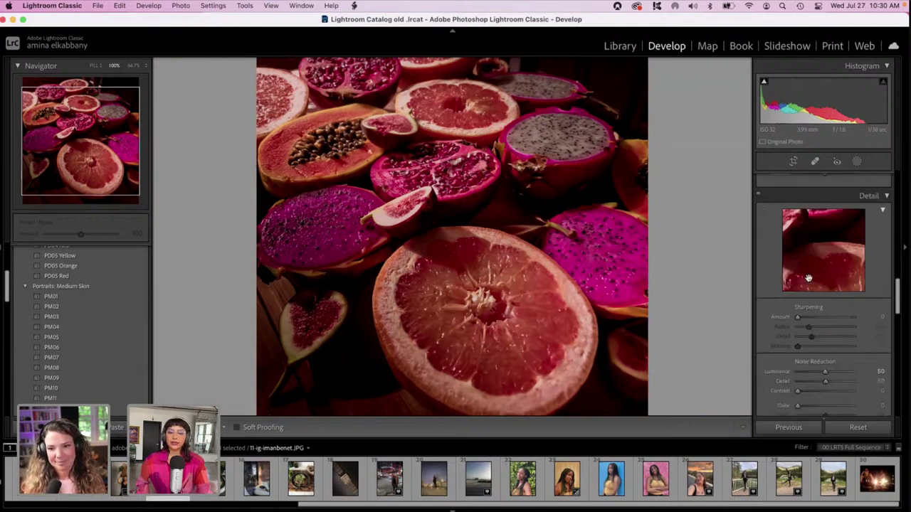
pyautogui.scroll(1, 808, 281)
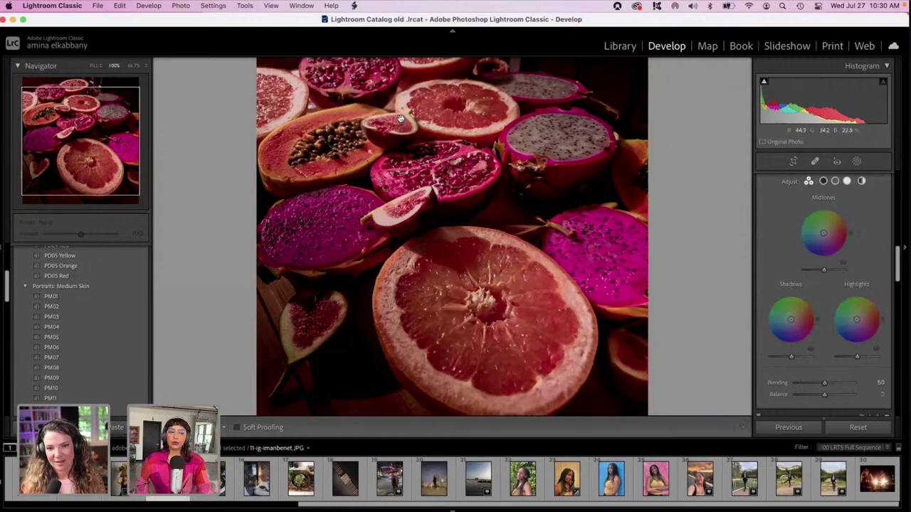
pyautogui.scroll(-2, 415, 188)
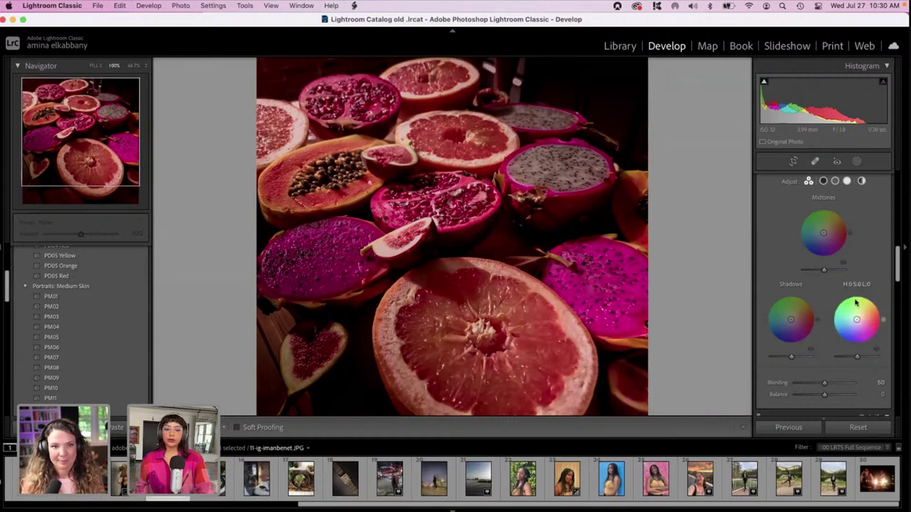
pyautogui.moveTo(856, 304); pyautogui.dragTo(849, 302)
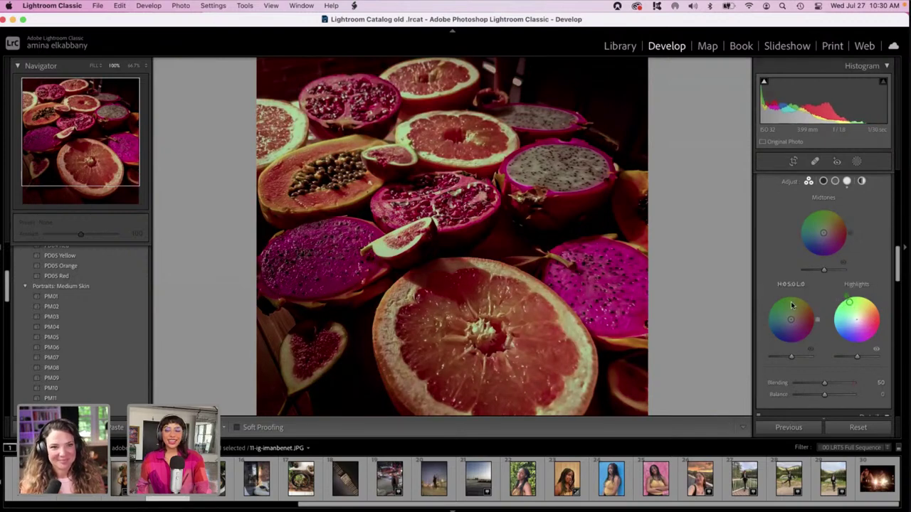
pyautogui.moveTo(790, 318)
pyautogui.mouseDown()
pyautogui.moveTo(789, 304)
pyautogui.moveTo(796, 319)
pyautogui.moveTo(815, 320)
pyautogui.moveTo(765, 321)
pyautogui.moveTo(783, 317)
pyautogui.mouseUp()
pyautogui.moveTo(823, 232)
pyautogui.mouseDown()
pyautogui.moveTo(808, 243)
pyautogui.moveTo(806, 234)
pyautogui.mouseUp()
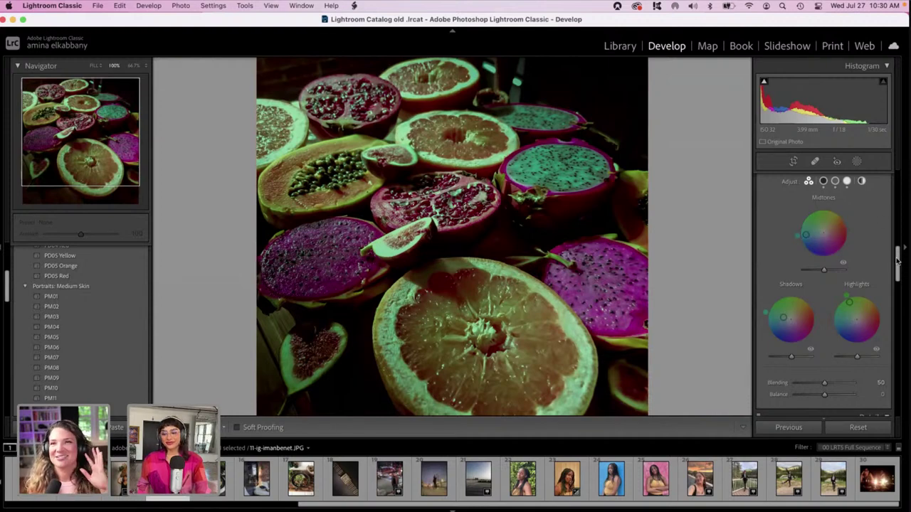
# - Set the fruit photo's texture to +50 and review its calibration settings
pyautogui.moveTo(896, 262); pyautogui.dragTo(892, 196)
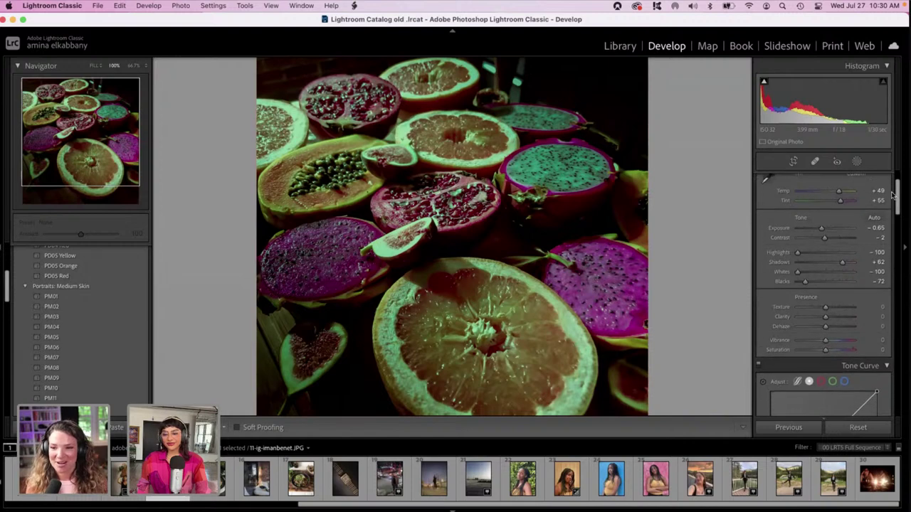
pyautogui.click(840, 308)
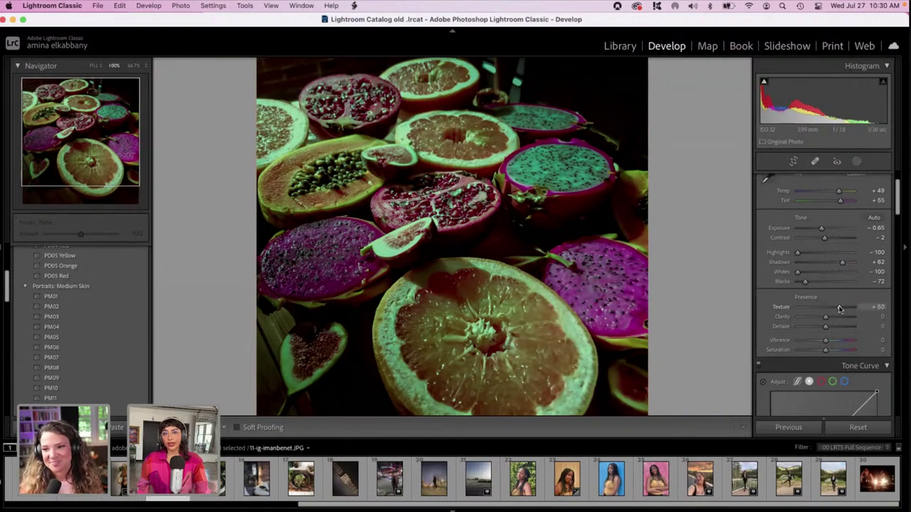
pyautogui.moveTo(897, 202); pyautogui.dragTo(907, 418)
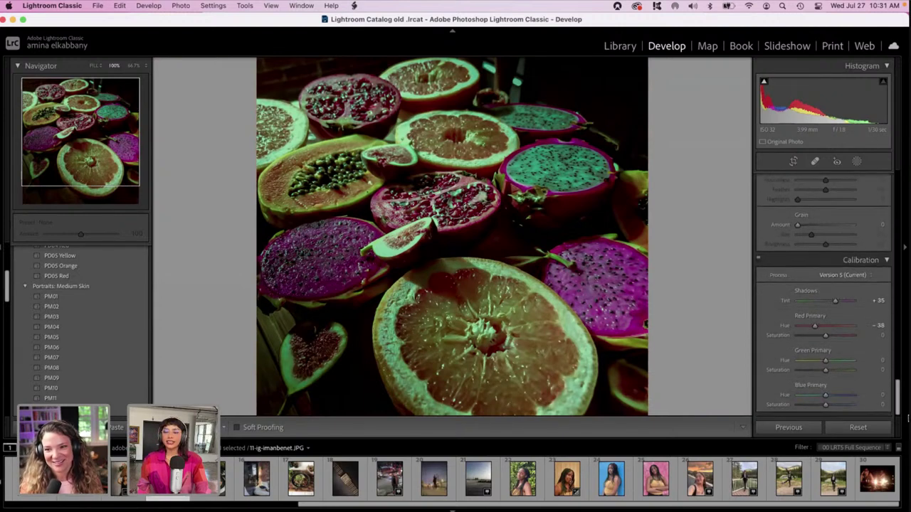
pyautogui.scroll(5, 889, 395)
pyautogui.scroll(-5, 893, 400)
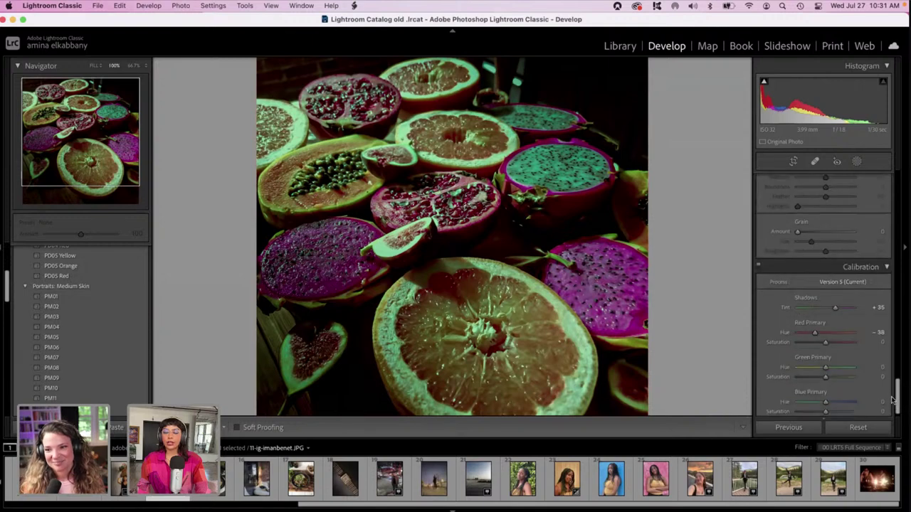
pyautogui.scroll(3, 893, 400)
pyautogui.scroll(-4, 904, 413)
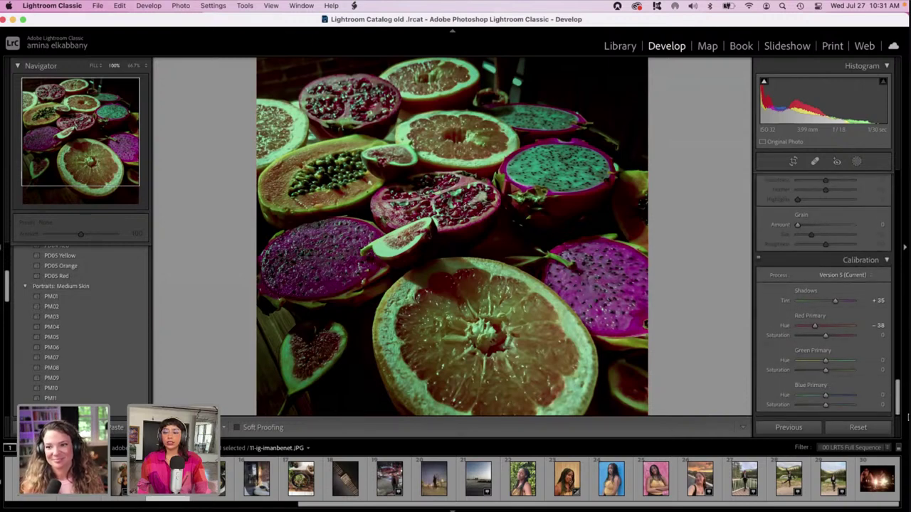
pyautogui.moveTo(898, 402); pyautogui.dragTo(897, 183)
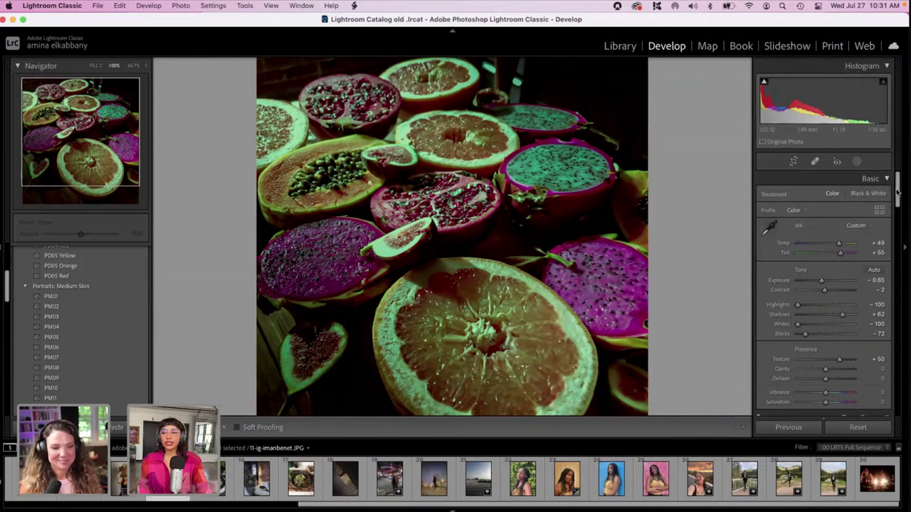
# - Set the color grading blending to 29
pyautogui.moveTo(897, 191); pyautogui.dragTo(906, 262)
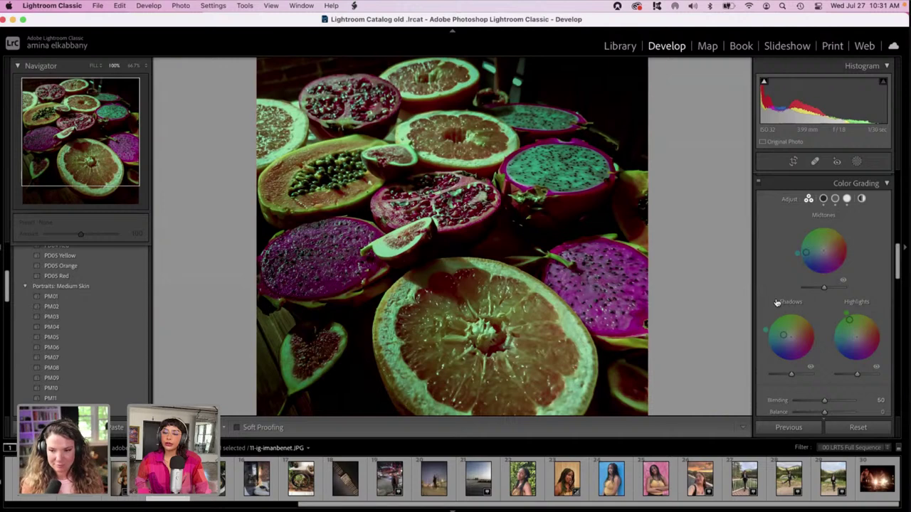
pyautogui.scroll(-3, 883, 316)
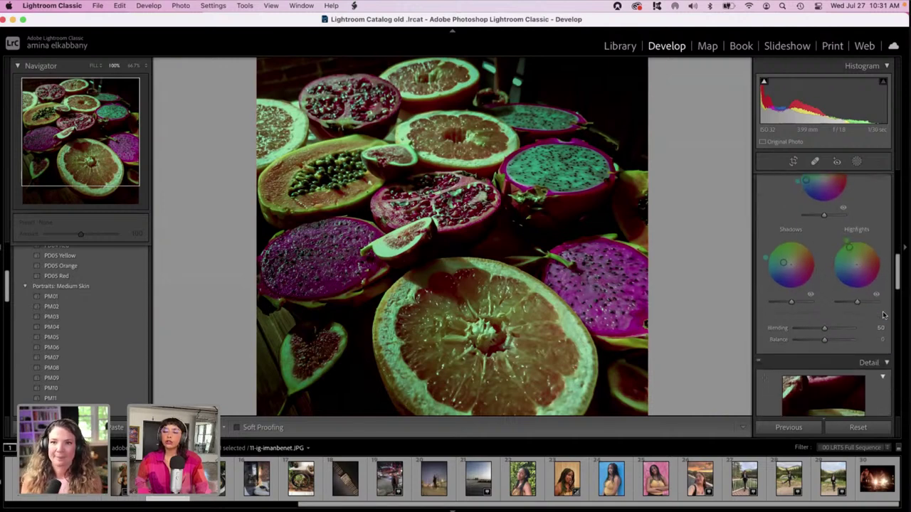
pyautogui.moveTo(824, 327)
pyautogui.mouseDown()
pyautogui.moveTo(840, 329)
pyautogui.moveTo(779, 332)
pyautogui.moveTo(812, 332)
pyautogui.mouseUp()
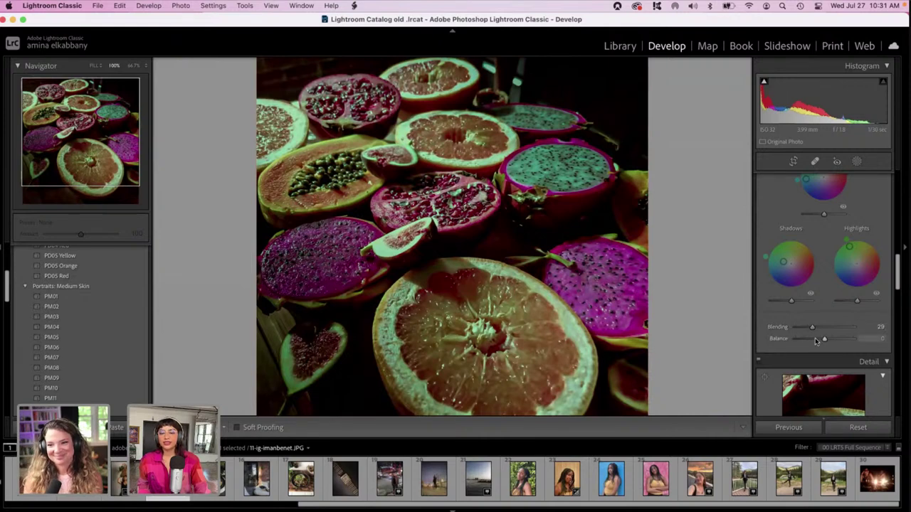
# - Set the fruit photo's color grading balance to −21 and shift the shadow tint from teal to blue-violet
pyautogui.moveTo(814, 338)
pyautogui.mouseDown()
pyautogui.moveTo(793, 339)
pyautogui.moveTo(810, 338)
pyautogui.moveTo(803, 331)
pyautogui.mouseUp()
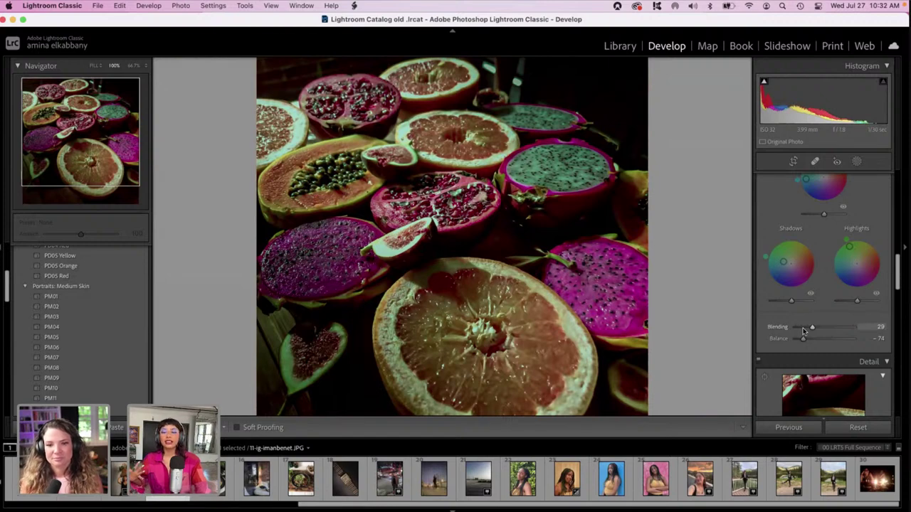
pyautogui.moveTo(804, 331); pyautogui.dragTo(817, 339)
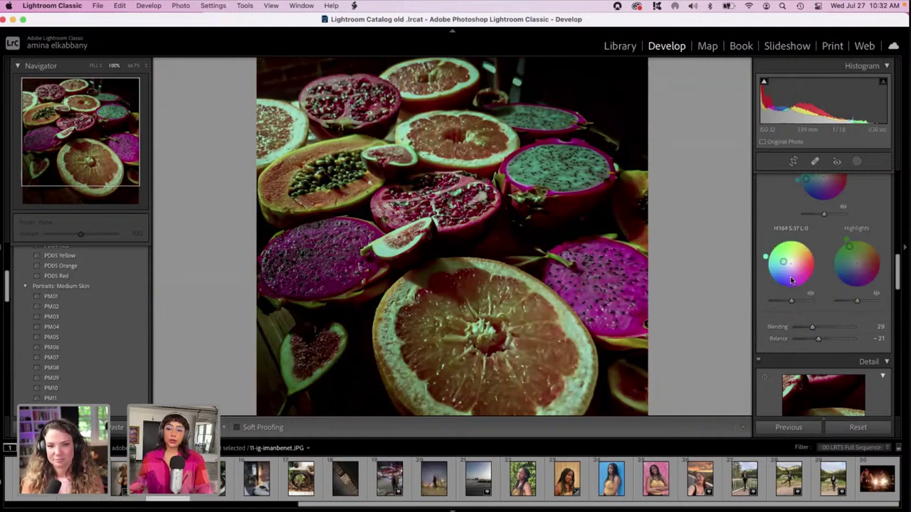
pyautogui.moveTo(783, 262); pyautogui.dragTo(790, 278)
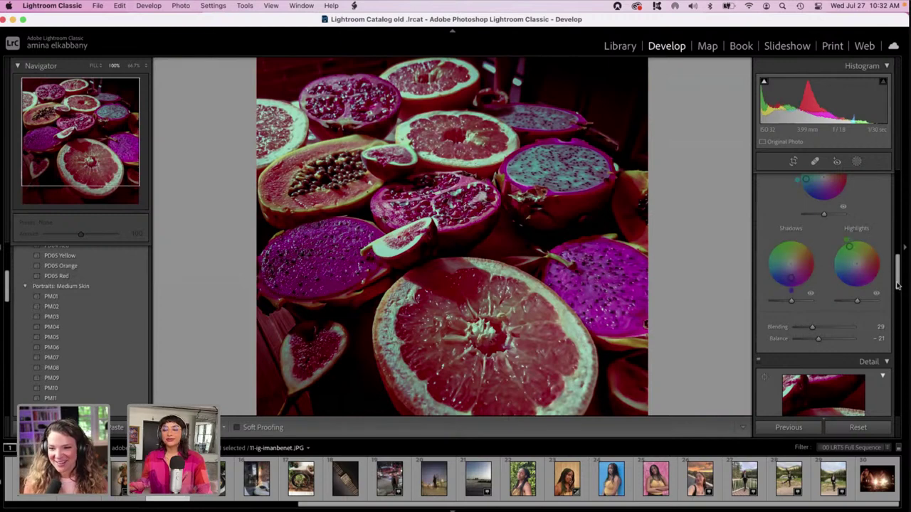
pyautogui.moveTo(898, 284); pyautogui.dragTo(899, 199)
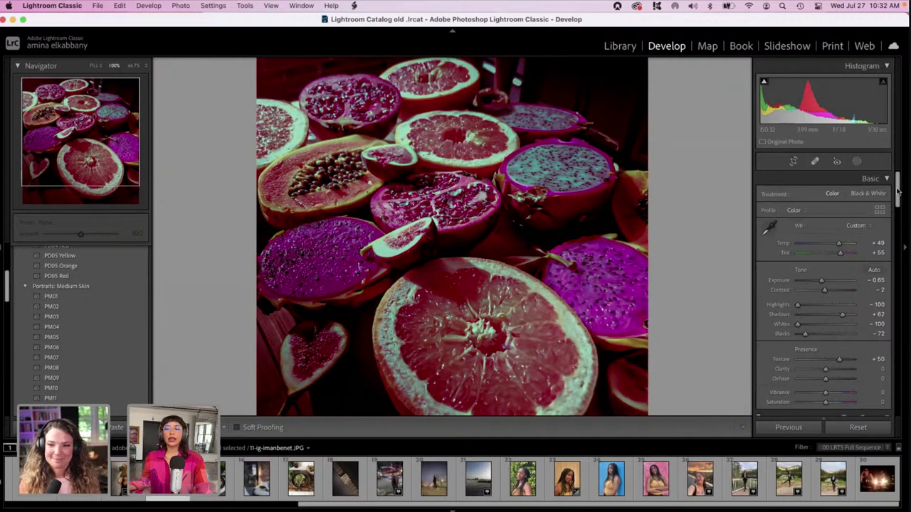
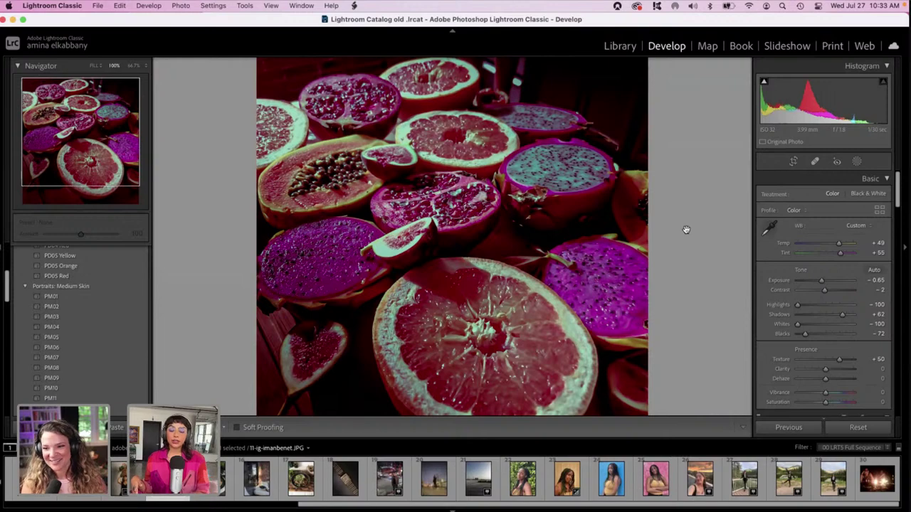
# - Examine the graded fruit photo up close around the pomegranate and dragon fruit, and as a whole
pyautogui.moveTo(513, 237); pyautogui.dragTo(492, 253)
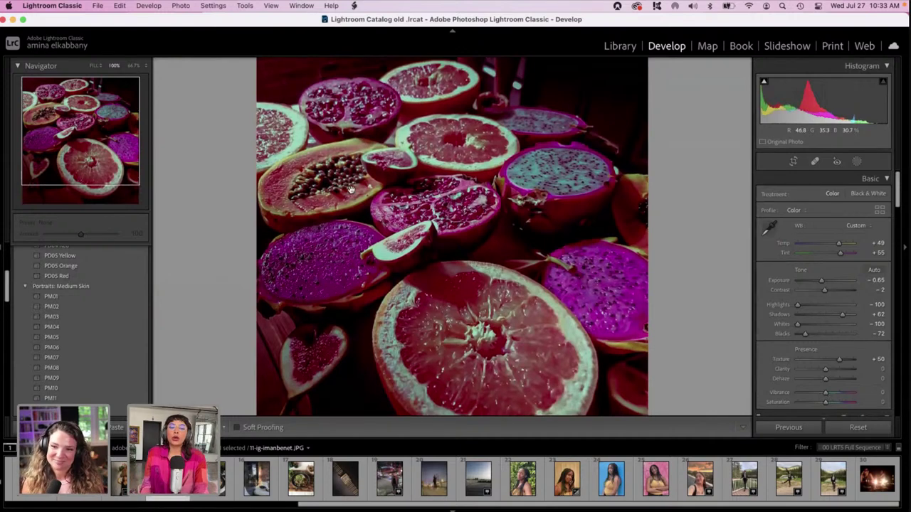
pyautogui.click(316, 165)
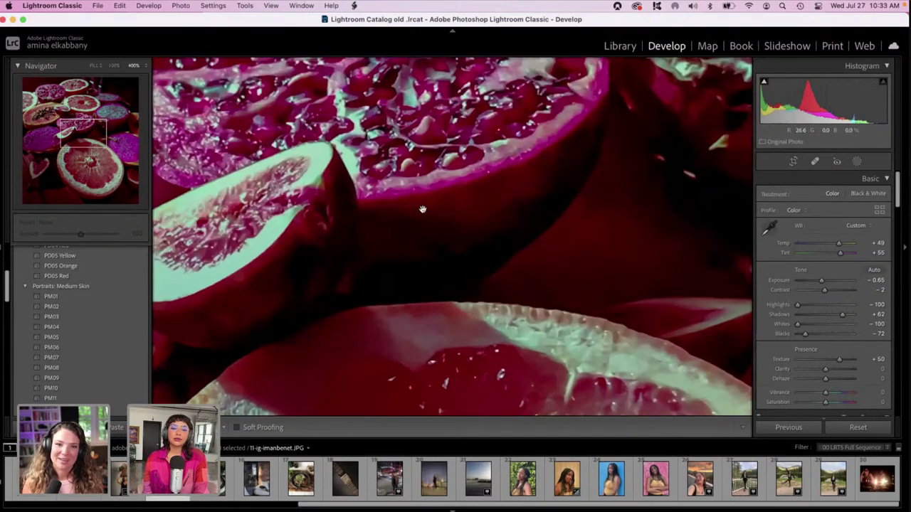
pyautogui.scroll(-3, 421, 209)
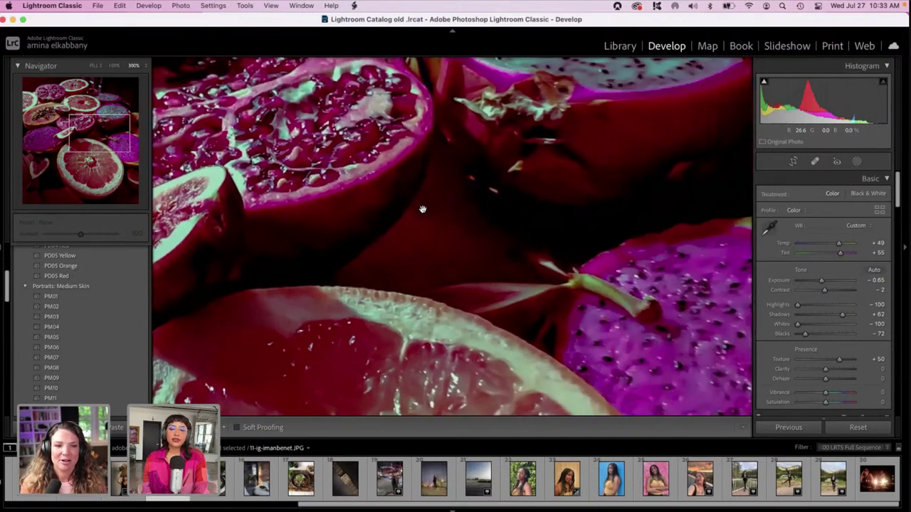
pyautogui.hscroll(5, 422, 210)
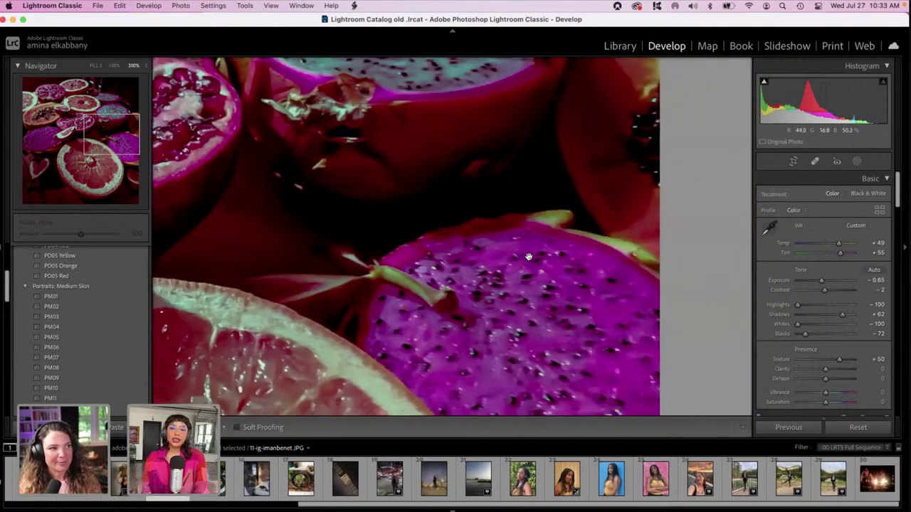
pyautogui.scroll(-2, 528, 256)
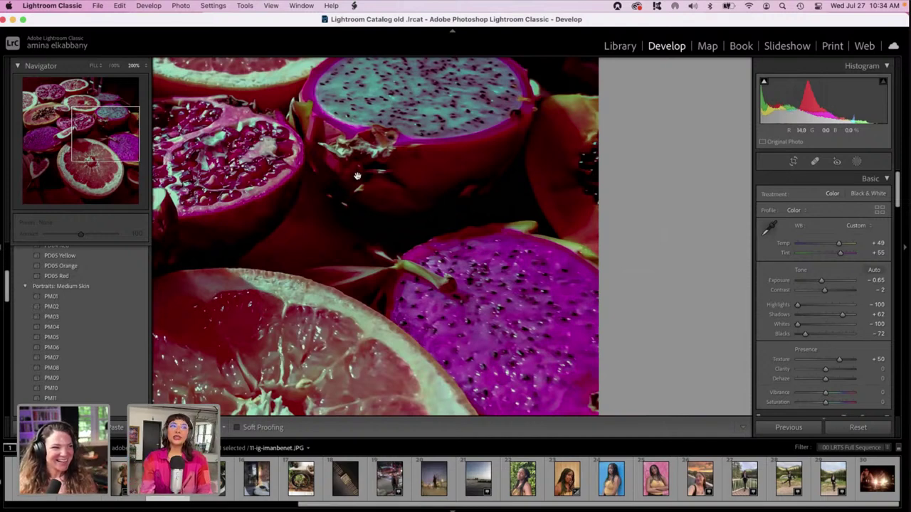
pyautogui.click(435, 204)
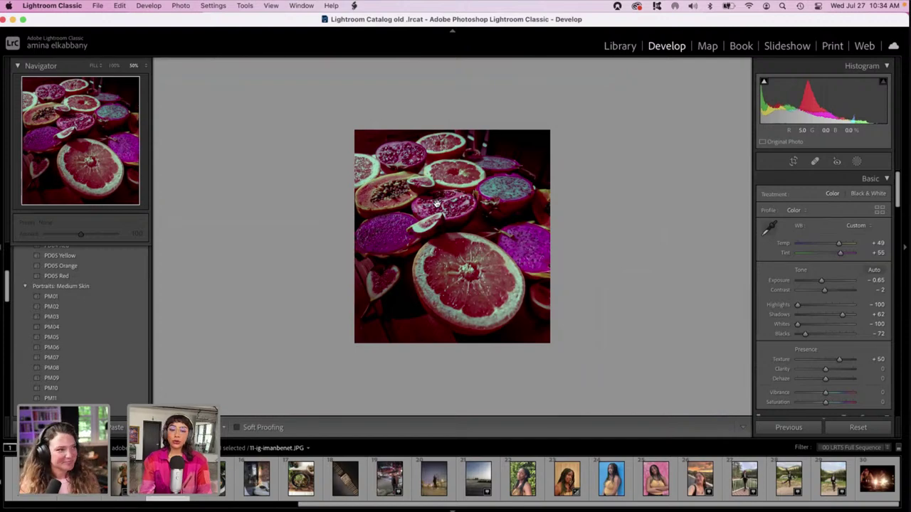
pyautogui.press('super+equal')
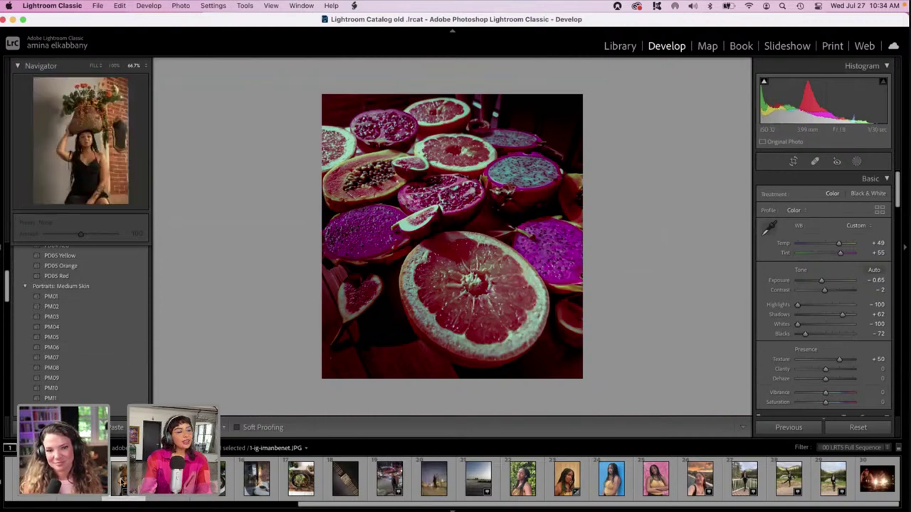
# - Check the portrait with the flower basket, and open the sunset selfie to look over its face and sky
pyautogui.click(122, 483)
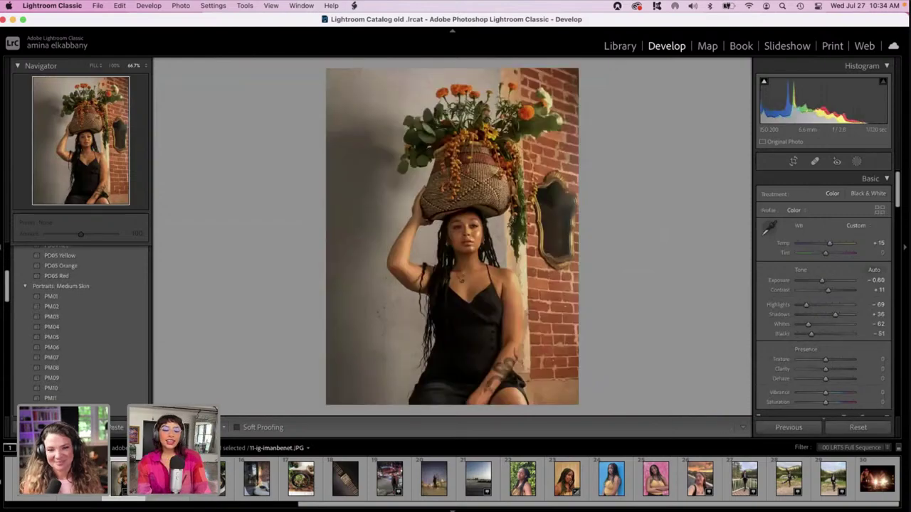
pyautogui.press('Left')
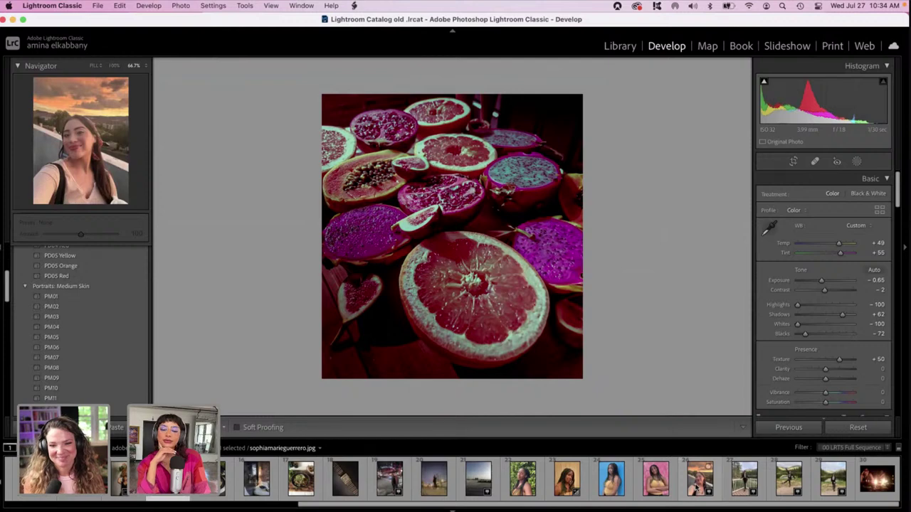
pyautogui.click(698, 484)
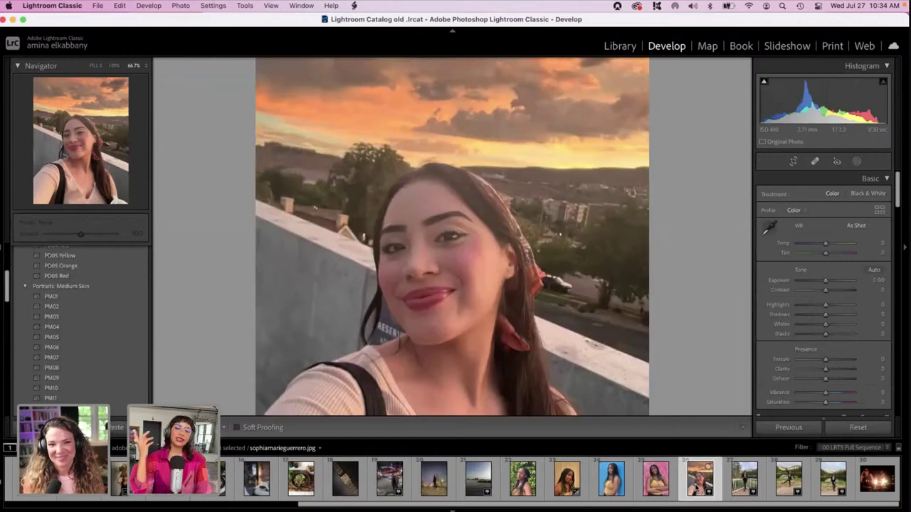
pyautogui.click(432, 385)
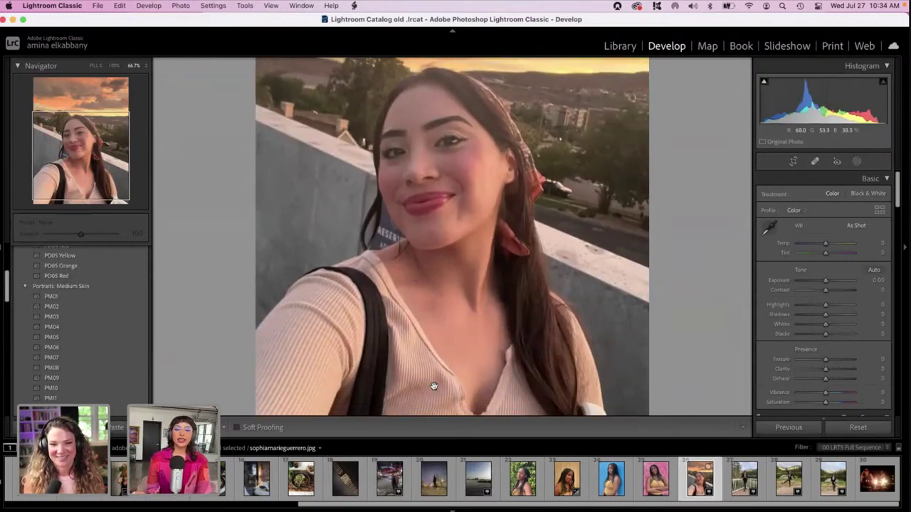
pyautogui.scroll(-2, 433, 386)
pyautogui.scroll(5, 434, 386)
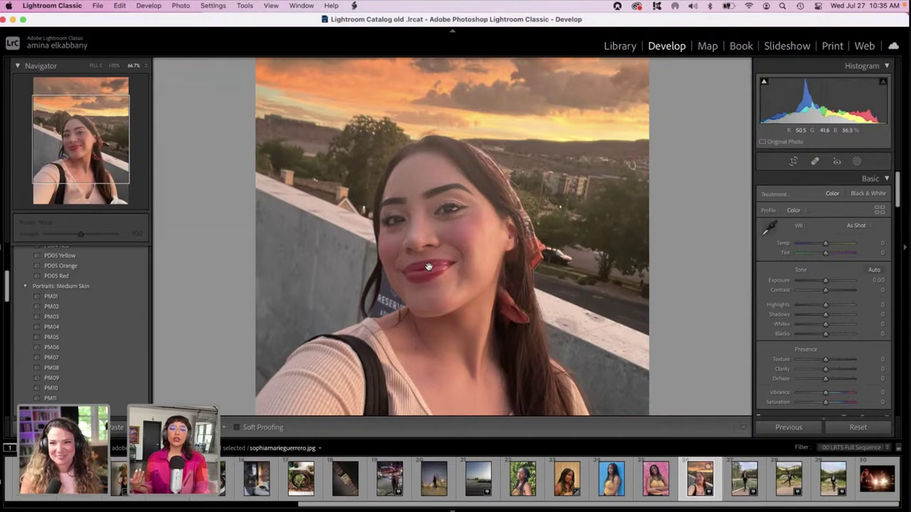
pyautogui.scroll(3, 428, 267)
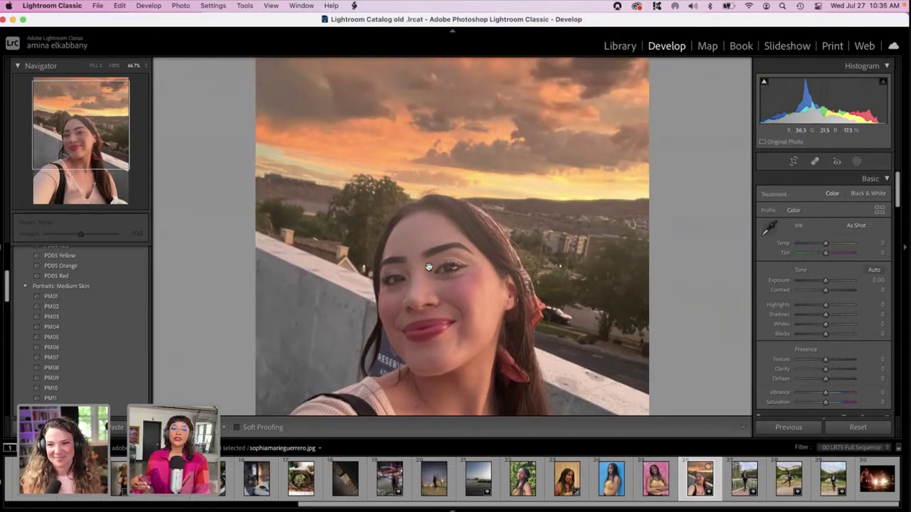
pyautogui.press('super+minus')
pyautogui.press('super+minus')
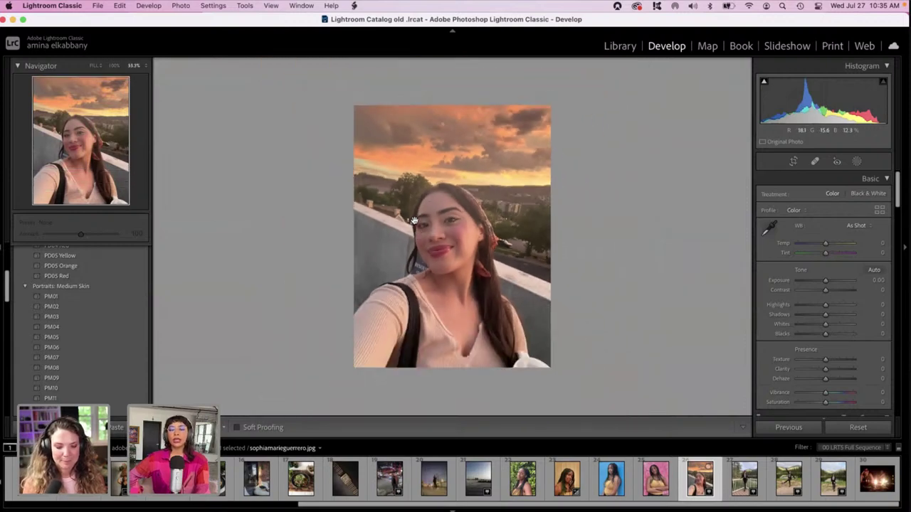
pyautogui.press('super+equal')
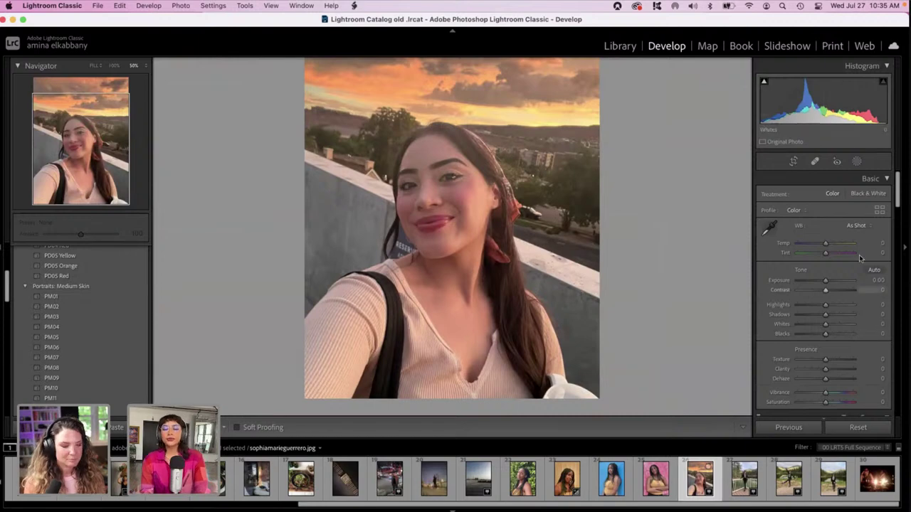
# - Set the sunset selfie's exposure to −1.05, highlights to +58, shadows to +47, blacks to −25 and temperature to +2
pyautogui.moveTo(824, 281); pyautogui.dragTo(818, 336)
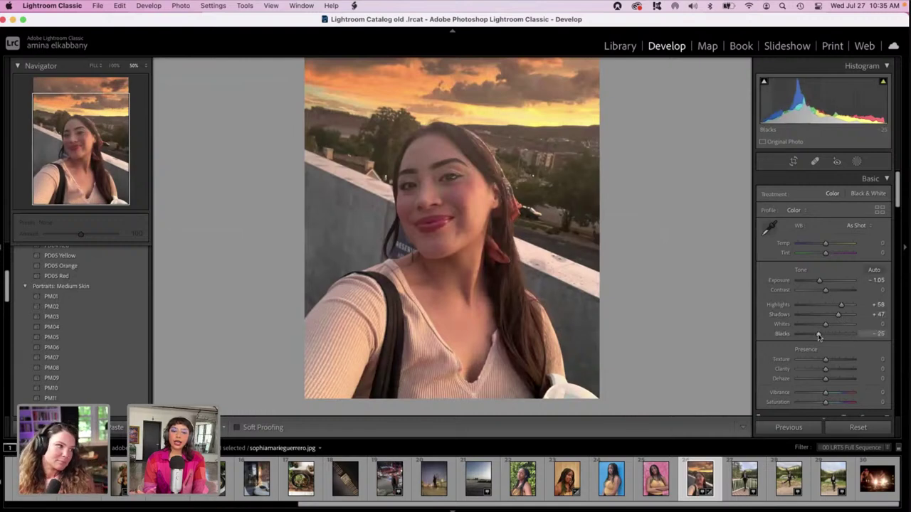
pyautogui.scroll(2, 746, 314)
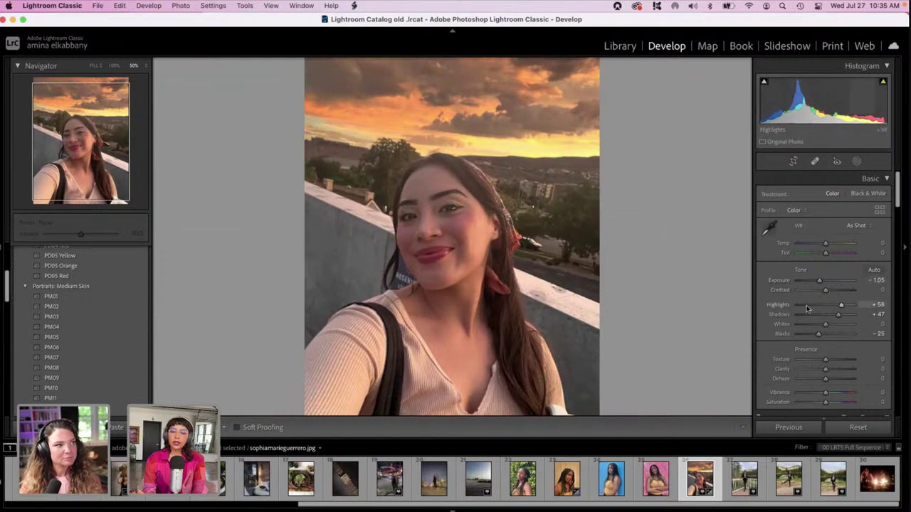
pyautogui.click(816, 243)
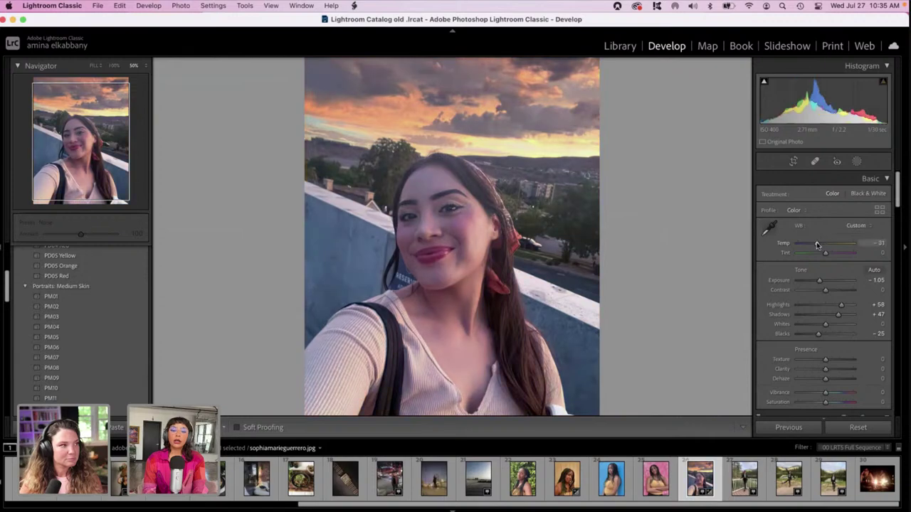
pyautogui.moveTo(816, 243)
pyautogui.mouseDown()
pyautogui.moveTo(801, 242)
pyautogui.moveTo(824, 244)
pyautogui.mouseUp()
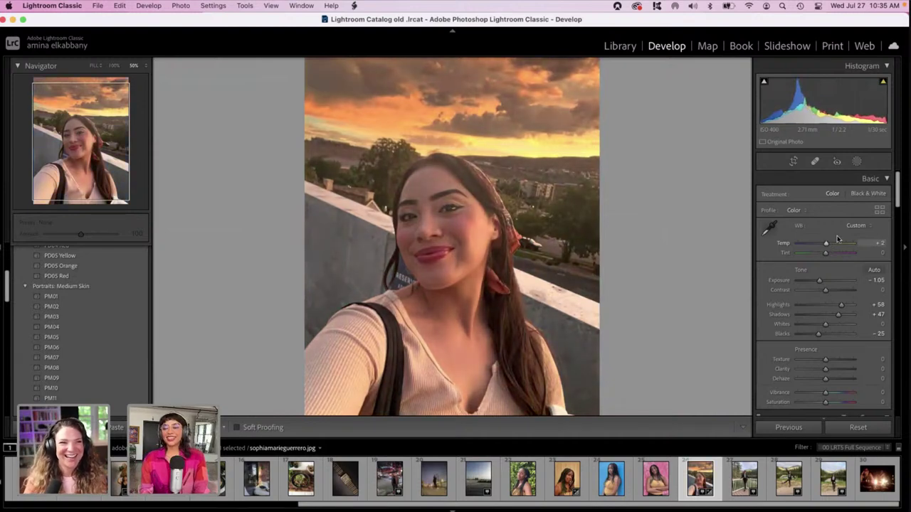
# - Set the selfie's luminance noise reduction to 42 and its calibration primary hues to red +17, green +19 and blue −6
pyautogui.moveTo(895, 188); pyautogui.dragTo(906, 308)
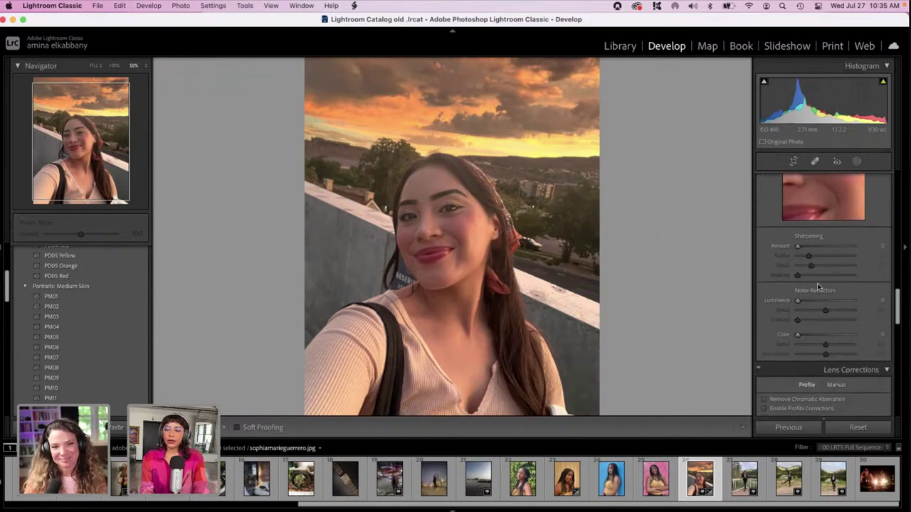
pyautogui.moveTo(796, 300); pyautogui.dragTo(821, 302)
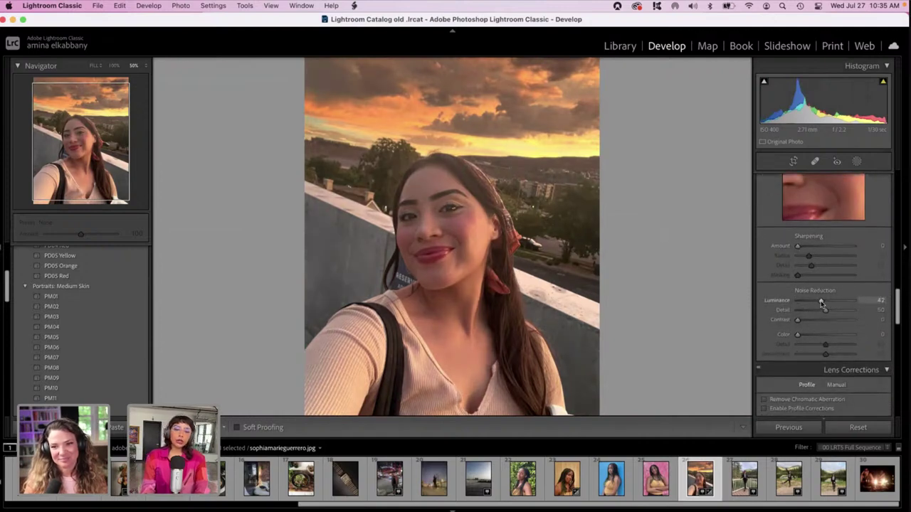
pyautogui.moveTo(895, 305); pyautogui.dragTo(907, 407)
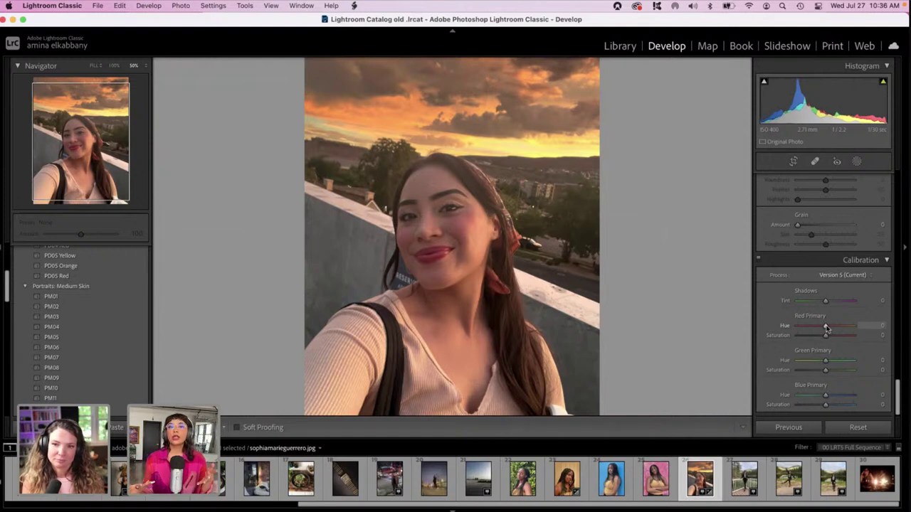
pyautogui.moveTo(826, 328)
pyautogui.mouseDown()
pyautogui.moveTo(818, 329)
pyautogui.moveTo(853, 326)
pyautogui.moveTo(830, 328)
pyautogui.mouseUp()
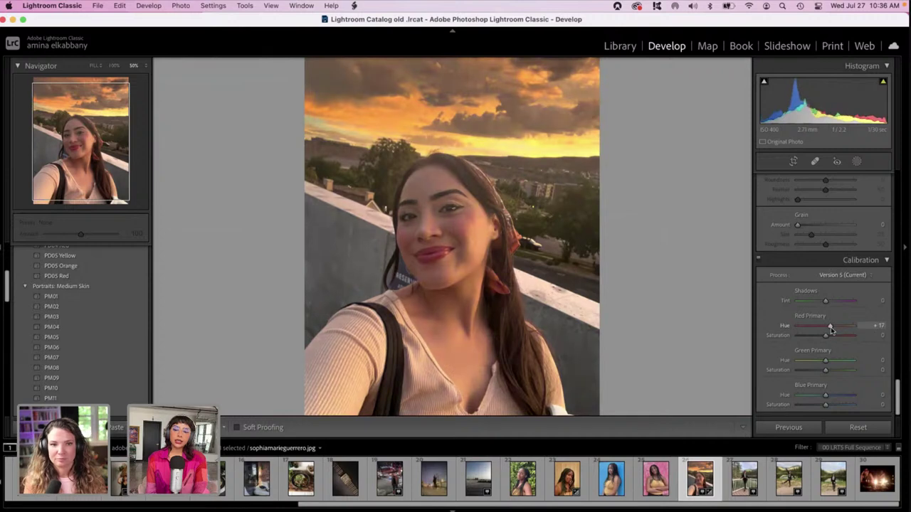
pyautogui.moveTo(825, 361)
pyautogui.mouseDown()
pyautogui.moveTo(795, 365)
pyautogui.moveTo(843, 363)
pyautogui.moveTo(830, 361)
pyautogui.mouseUp()
pyautogui.moveTo(826, 395); pyautogui.dragTo(823, 396)
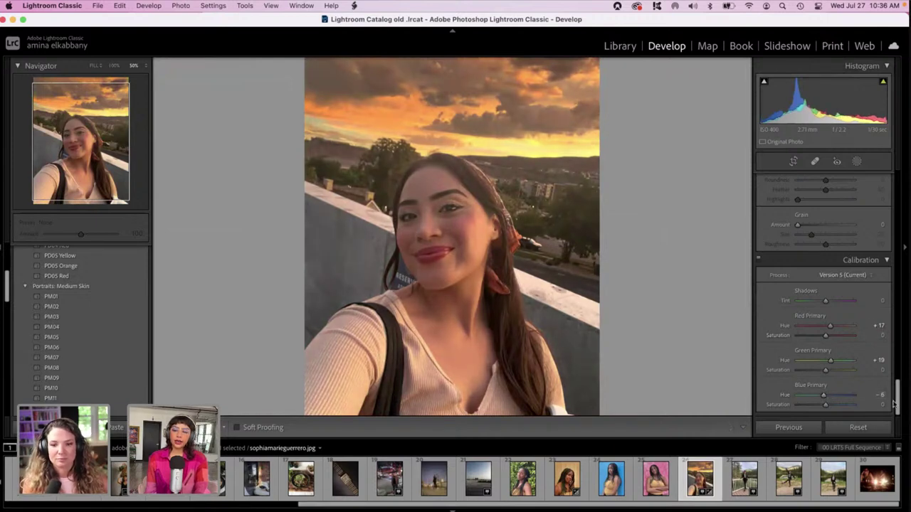
# - Compare the edited sunset selfie with its original side by side, and return to the single-photo view
pyautogui.moveTo(898, 402); pyautogui.dragTo(900, 291)
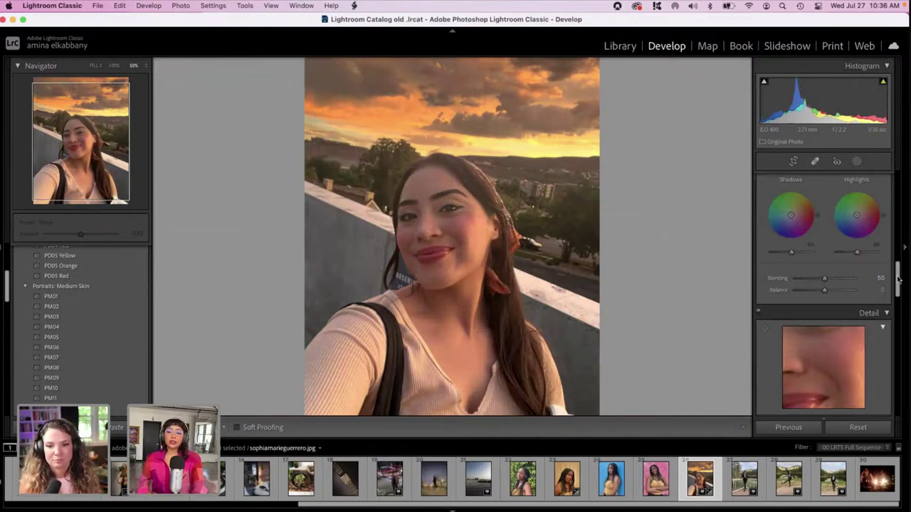
pyautogui.moveTo(898, 281); pyautogui.dragTo(898, 186)
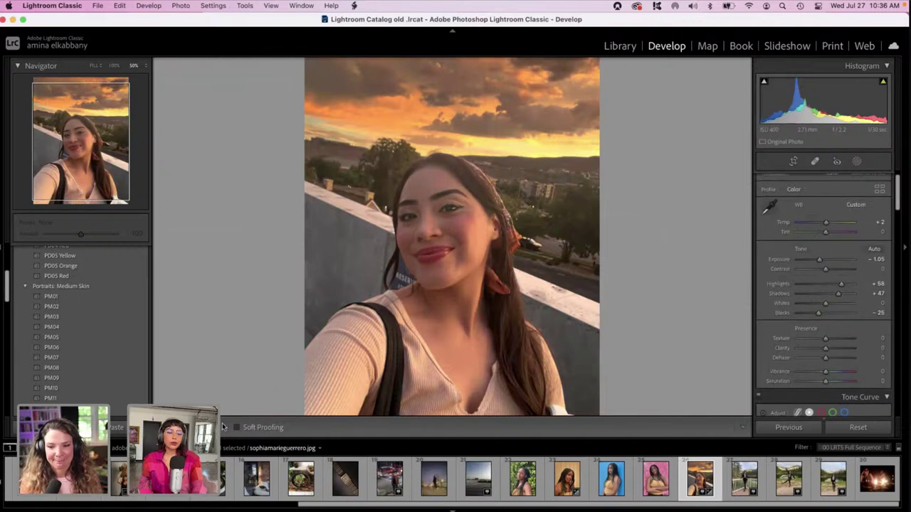
pyautogui.press('y')
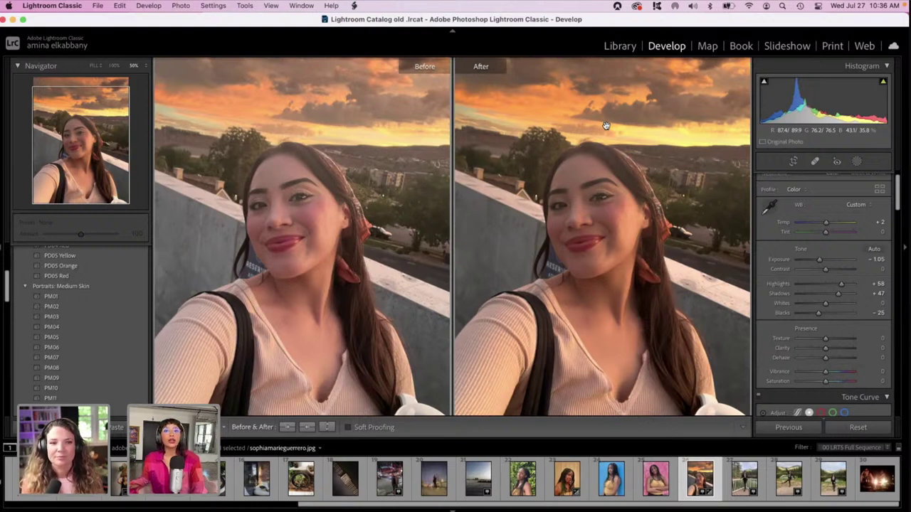
pyautogui.scroll(3, 606, 126)
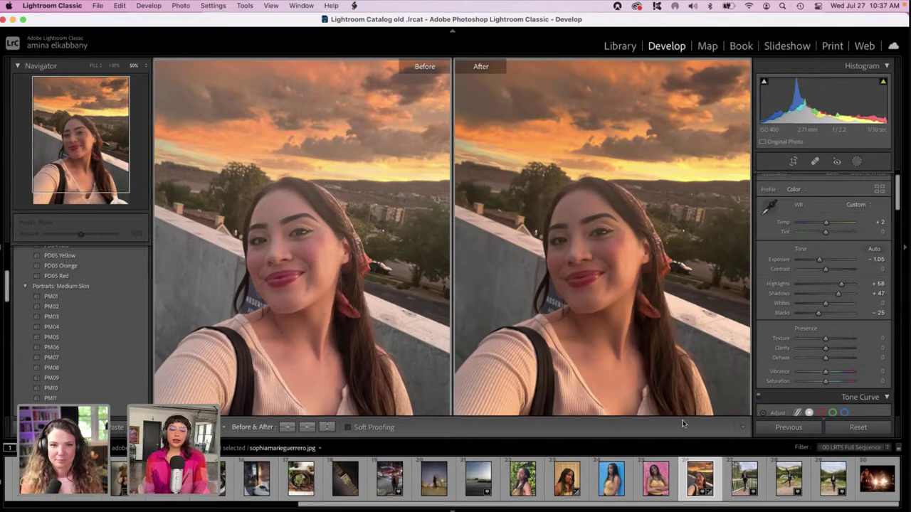
pyautogui.press('y')
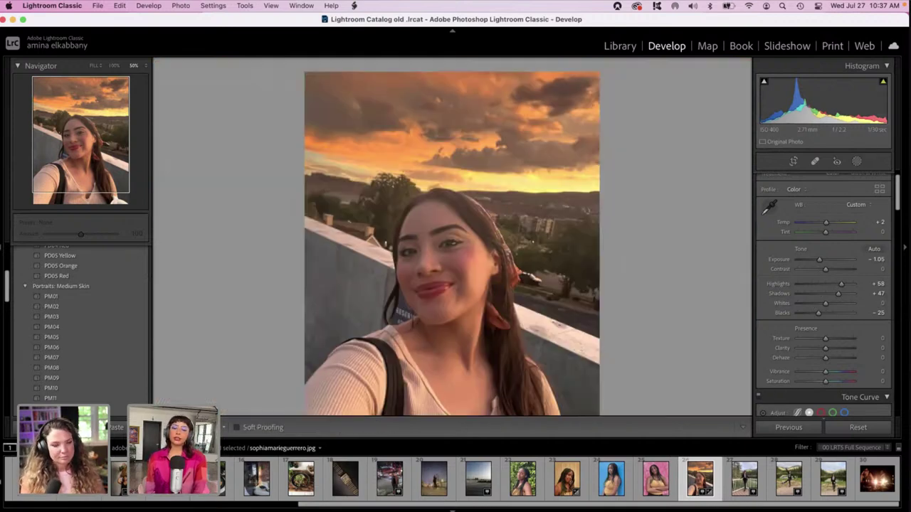
pyautogui.scroll(-2, 276, 288)
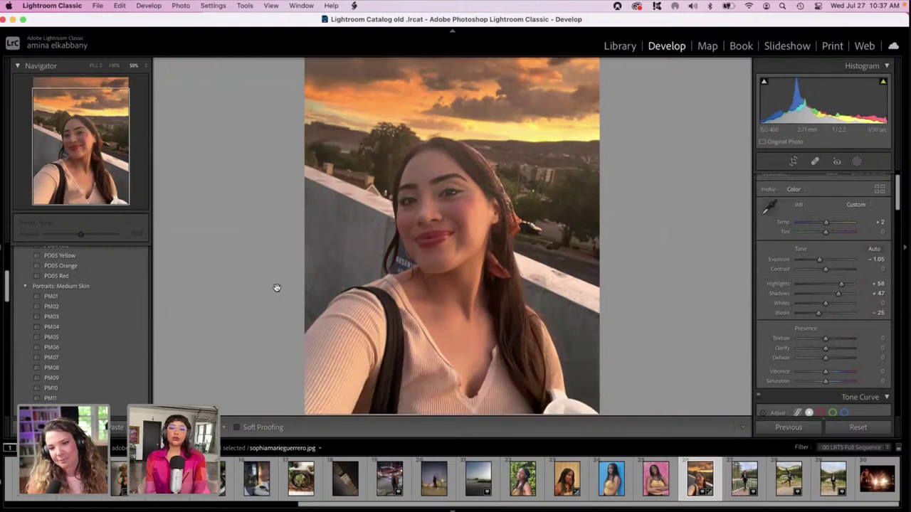
# - Add a Select Sky mask to the sunset selfie and tint it blue with hue 234 and saturation 44
pyautogui.scroll(1, 277, 288)
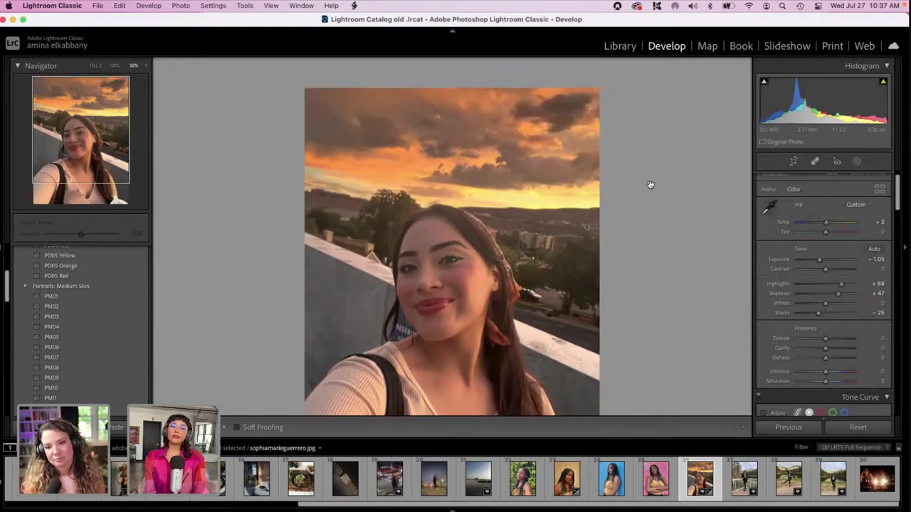
pyautogui.click(855, 162)
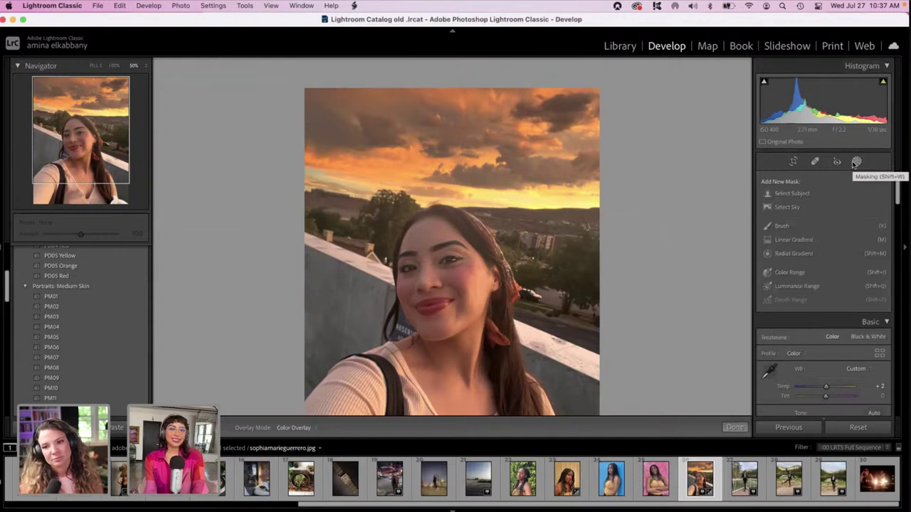
pyautogui.click(788, 206)
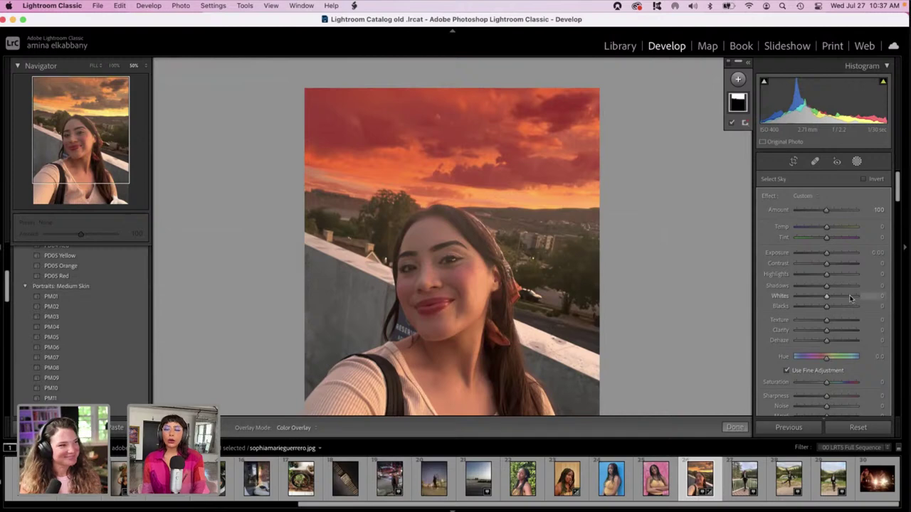
pyautogui.scroll(-3, 851, 299)
pyautogui.scroll(-2, 851, 299)
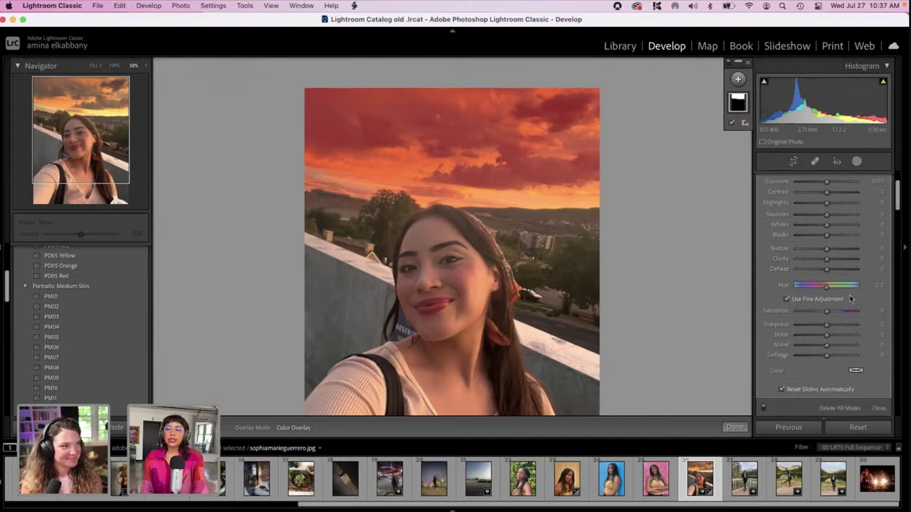
pyautogui.click(856, 372)
pyautogui.moveTo(747, 381)
pyautogui.mouseDown()
pyautogui.moveTo(738, 388)
pyautogui.moveTo(794, 389)
pyautogui.moveTo(817, 376)
pyautogui.moveTo(769, 385)
pyautogui.moveTo(760, 369)
pyautogui.moveTo(740, 377)
pyautogui.moveTo(672, 367)
pyautogui.moveTo(747, 371)
pyautogui.moveTo(763, 388)
pyautogui.moveTo(774, 386)
pyautogui.moveTo(762, 399)
pyautogui.moveTo(768, 392)
pyautogui.mouseUp()
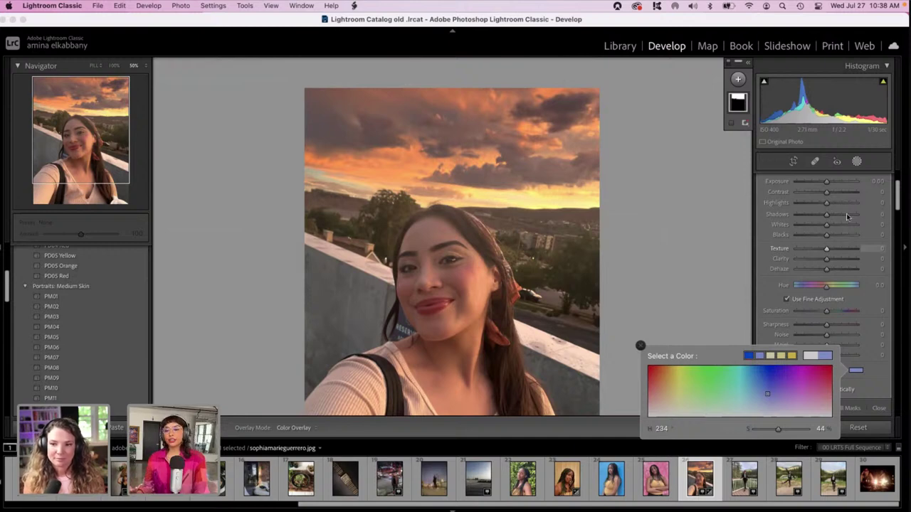
# - Set the sky mask's highlights to −83, shadows to 67 and whites to 42
pyautogui.moveTo(897, 201); pyautogui.dragTo(898, 194)
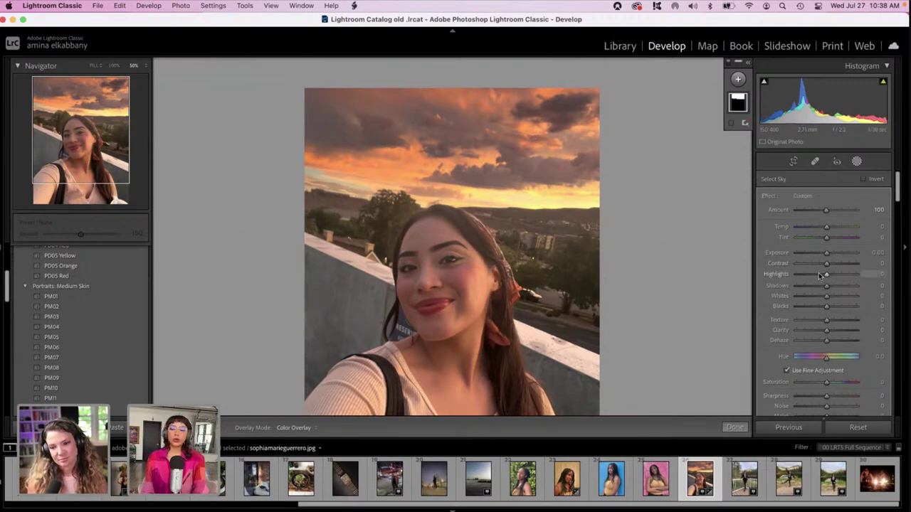
pyautogui.moveTo(826, 275); pyautogui.dragTo(802, 273)
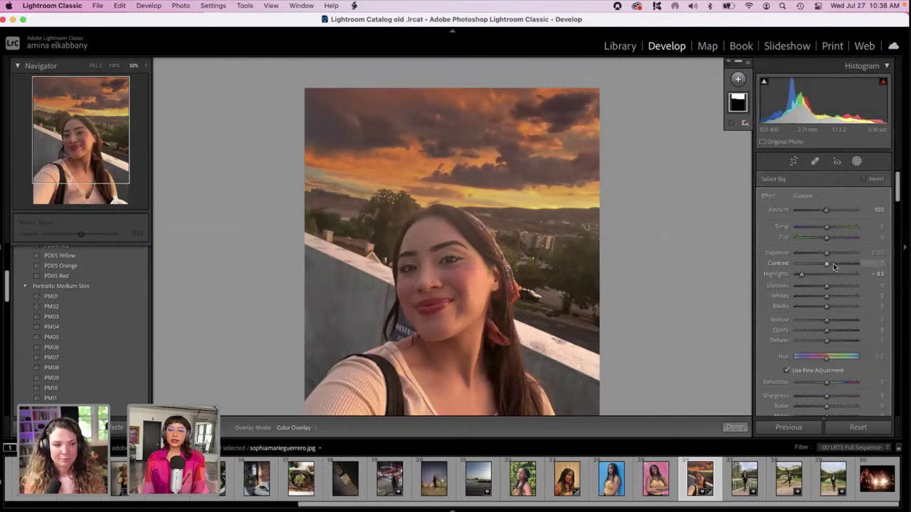
pyautogui.moveTo(831, 289)
pyautogui.mouseDown()
pyautogui.moveTo(845, 287)
pyautogui.moveTo(810, 303)
pyautogui.moveTo(839, 300)
pyautogui.mouseUp()
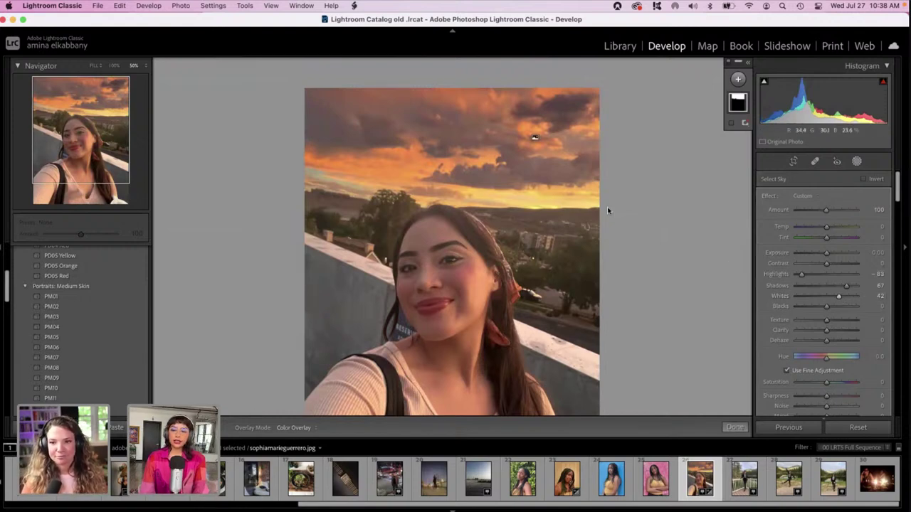
# - Check the sky mask's coverage on the selfie, and compare the edited photo with its original side by side
pyautogui.click(856, 161)
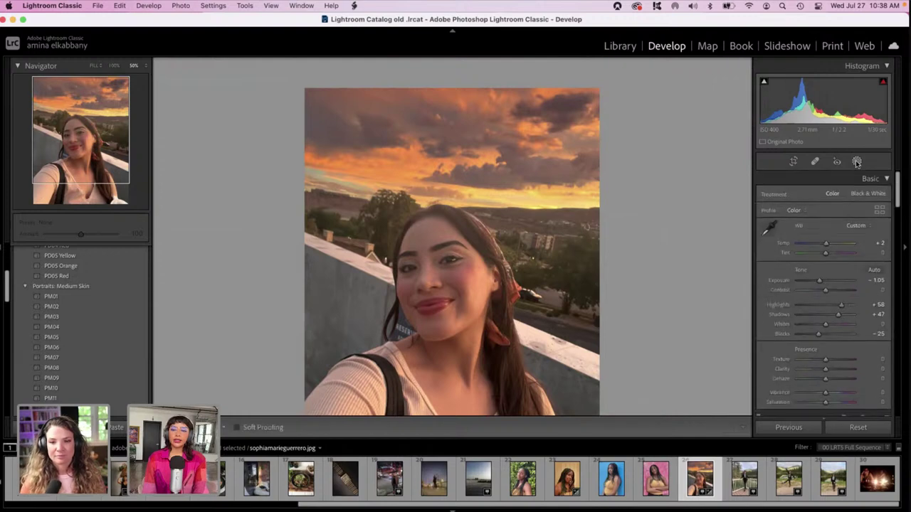
pyautogui.click(857, 161)
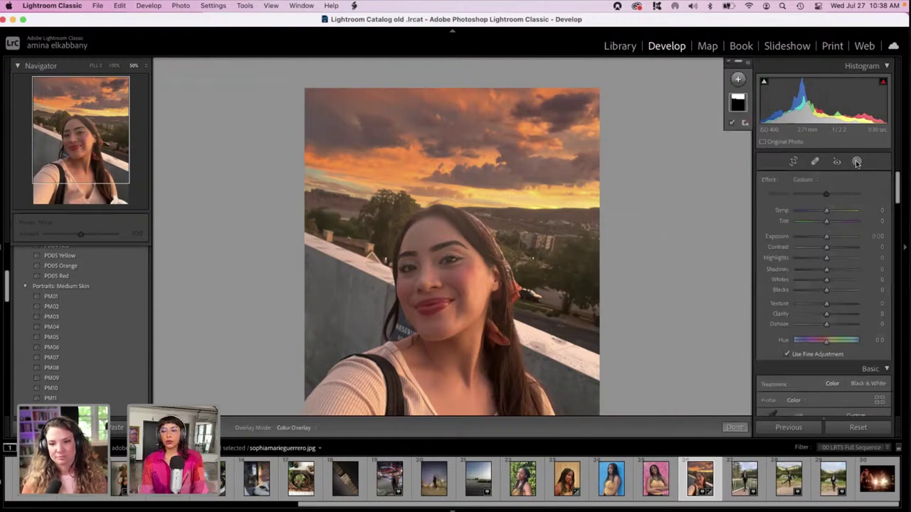
pyautogui.moveTo(750, 121)
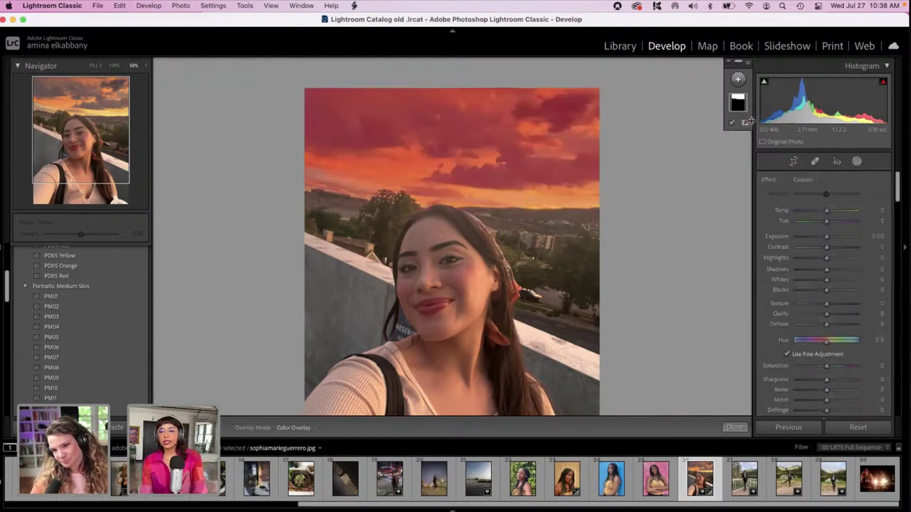
pyautogui.click(856, 162)
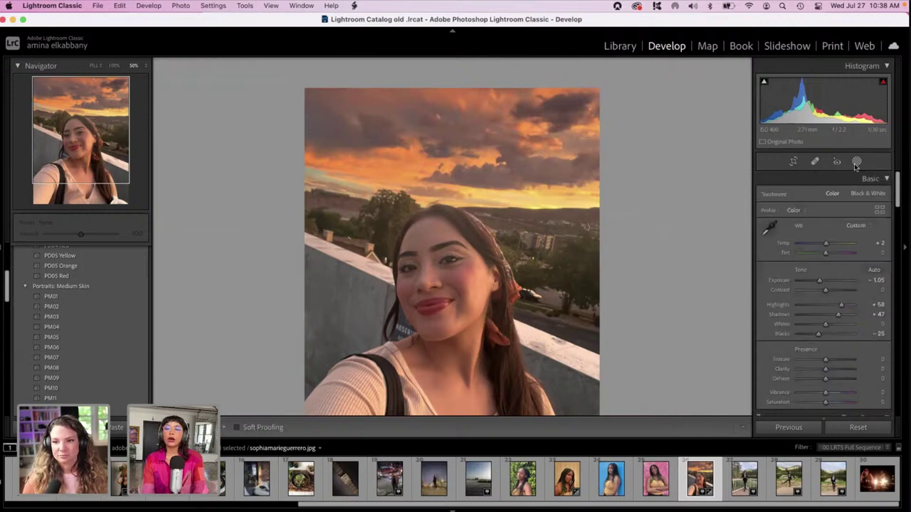
pyautogui.click(857, 162)
pyautogui.moveTo(740, 105)
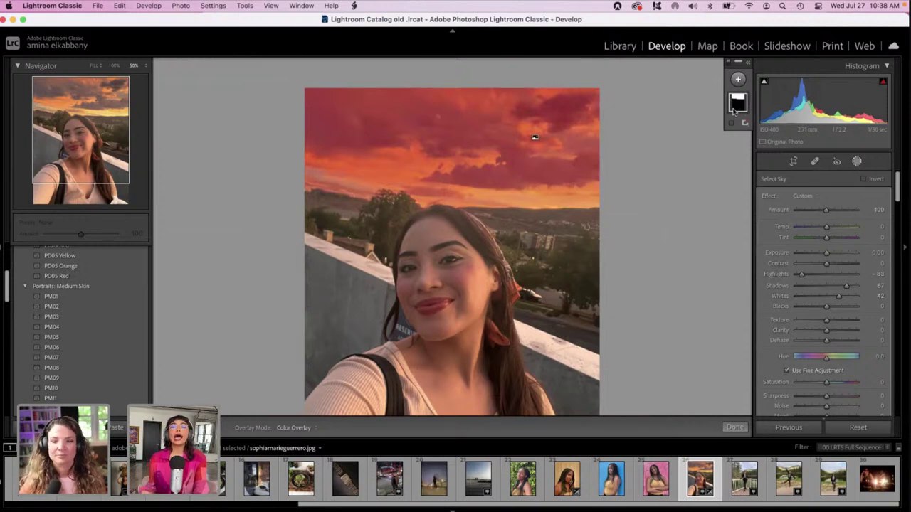
pyautogui.click(857, 162)
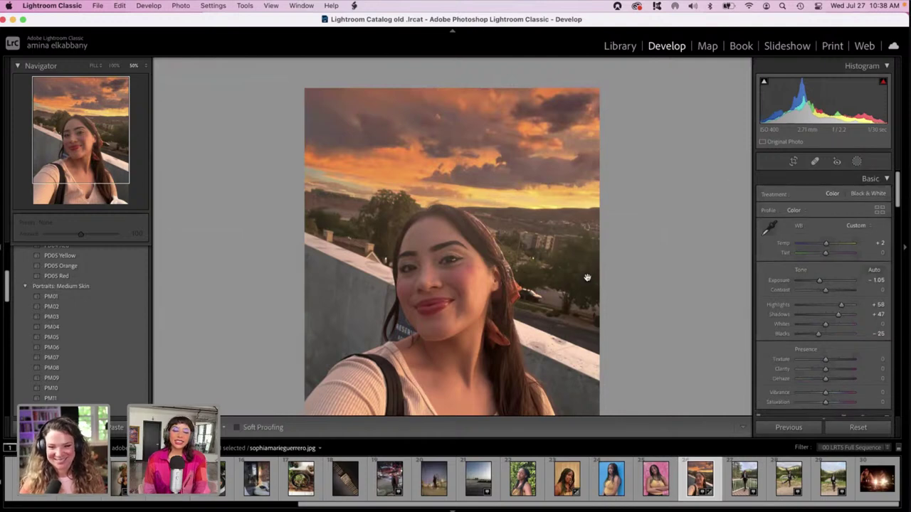
pyautogui.press('y')
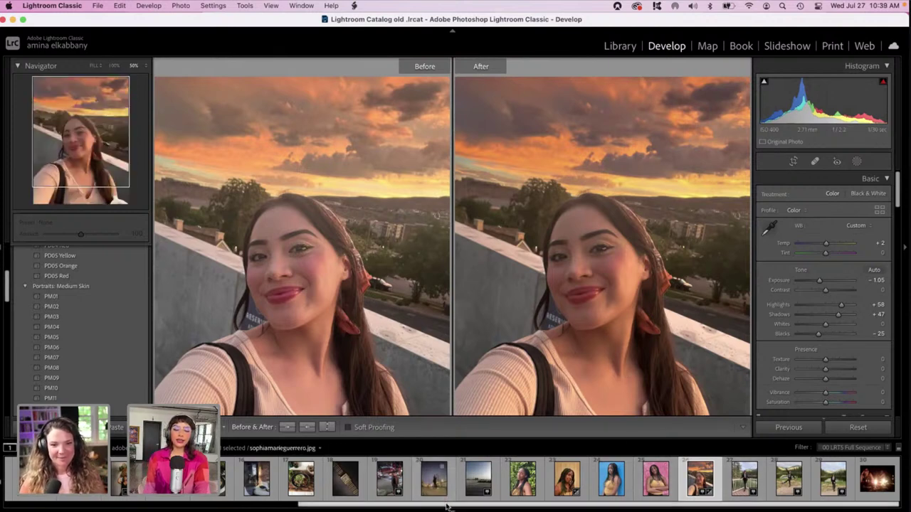
# - Switch from the submissions folder to the presenter's own adobelive22 folder and show the van interior photo in single-photo view
pyautogui.hscroll(-10, 397, 509)
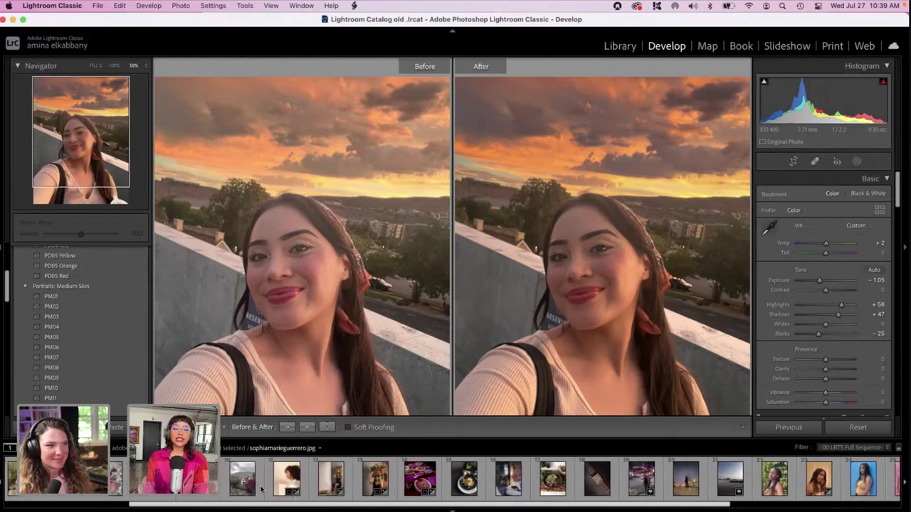
pyautogui.hscroll(-10, 397, 510)
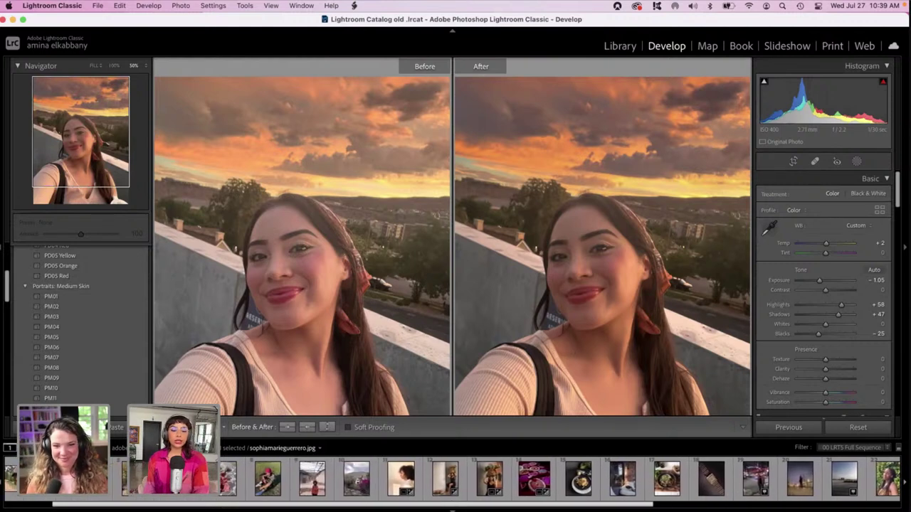
pyautogui.hscroll(-4, 397, 509)
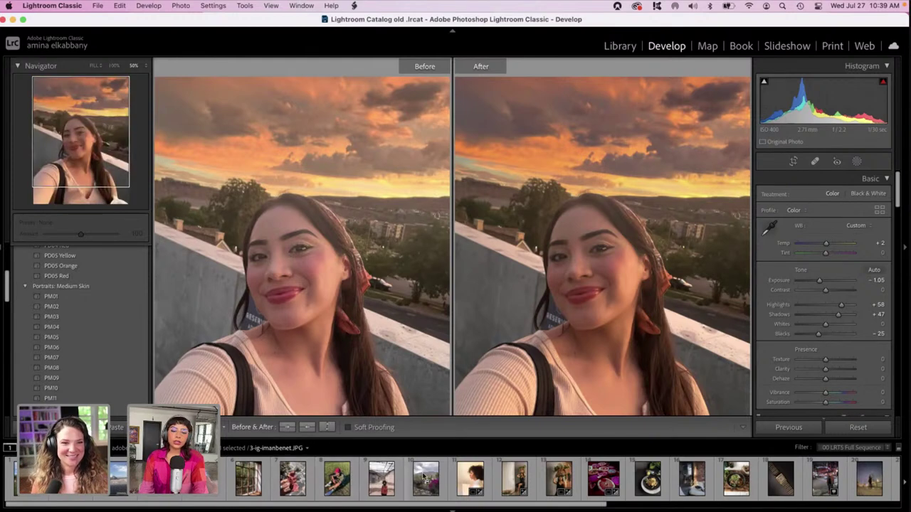
pyautogui.click(239, 451)
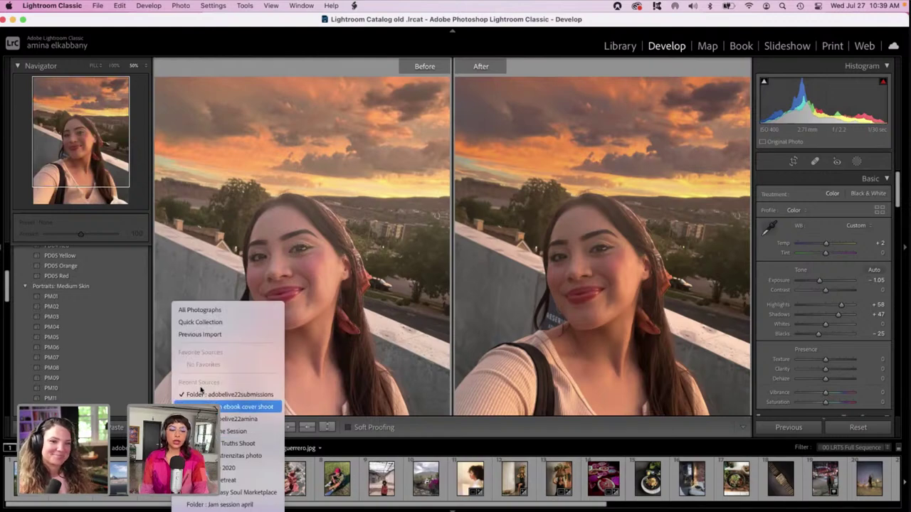
pyautogui.click(235, 418)
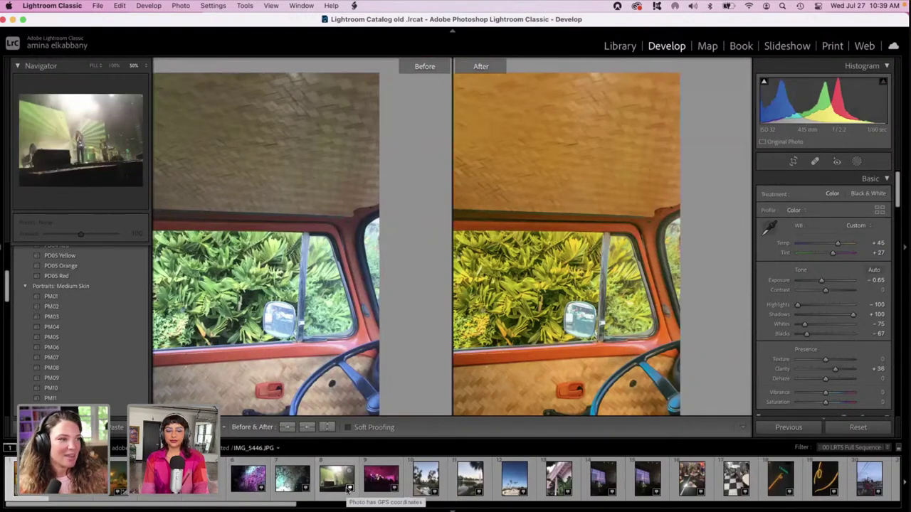
pyautogui.click(120, 427)
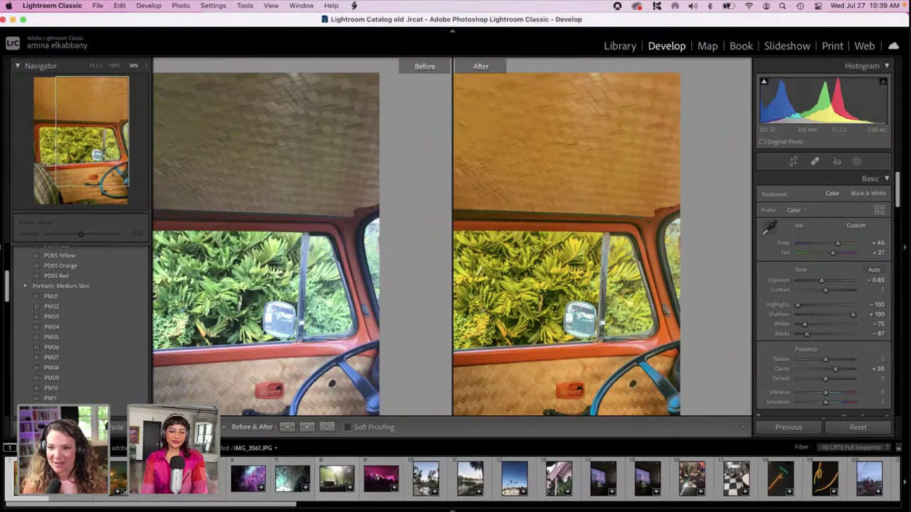
pyautogui.scroll(-3, 233, 370)
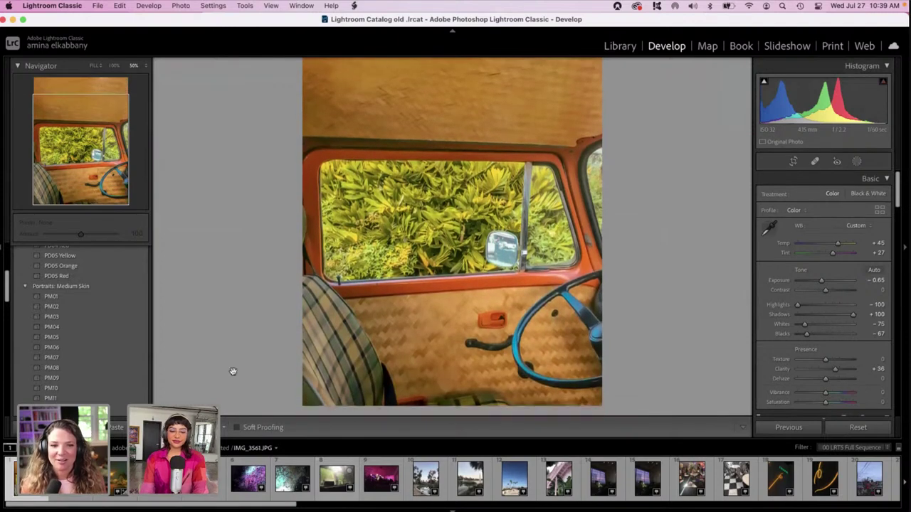
# - Open the purple confetti photo and set temperature to +36, tint to −68, exposure to −1.90 and contrast to −52
pyautogui.click(290, 487)
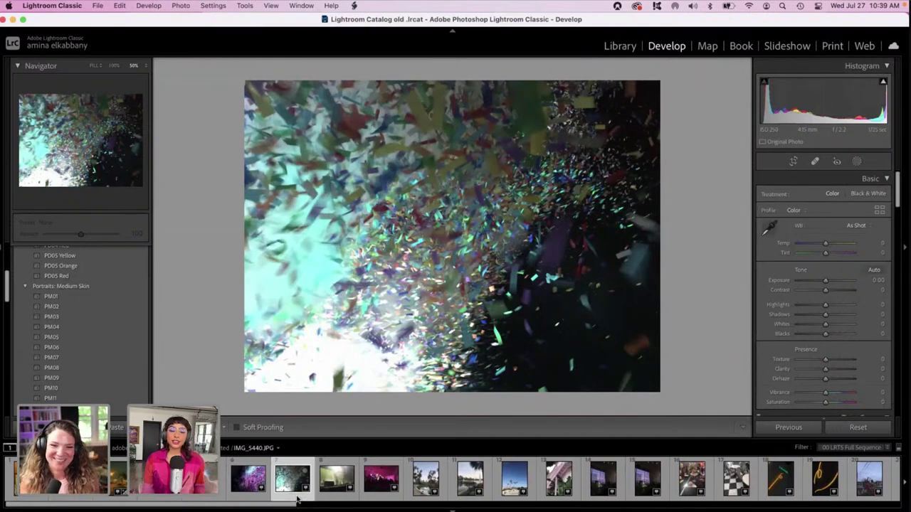
pyautogui.click(258, 496)
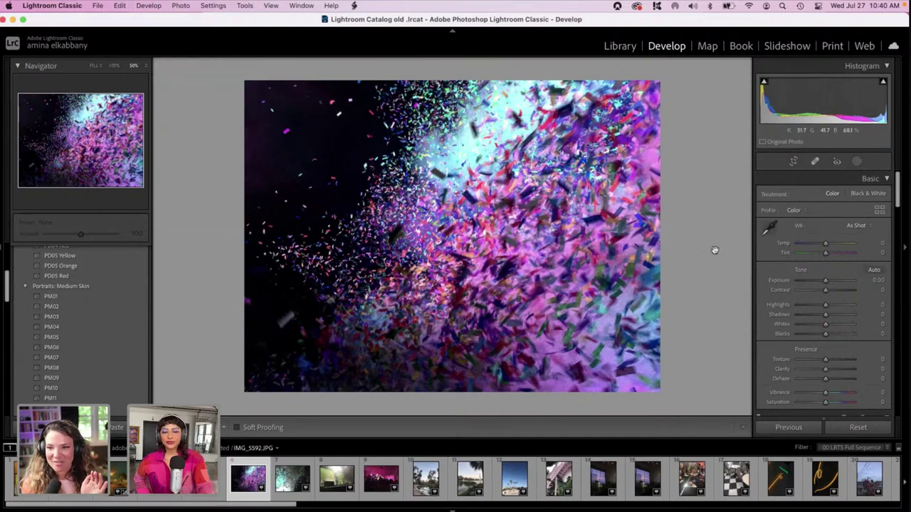
pyautogui.moveTo(829, 248); pyautogui.dragTo(835, 247)
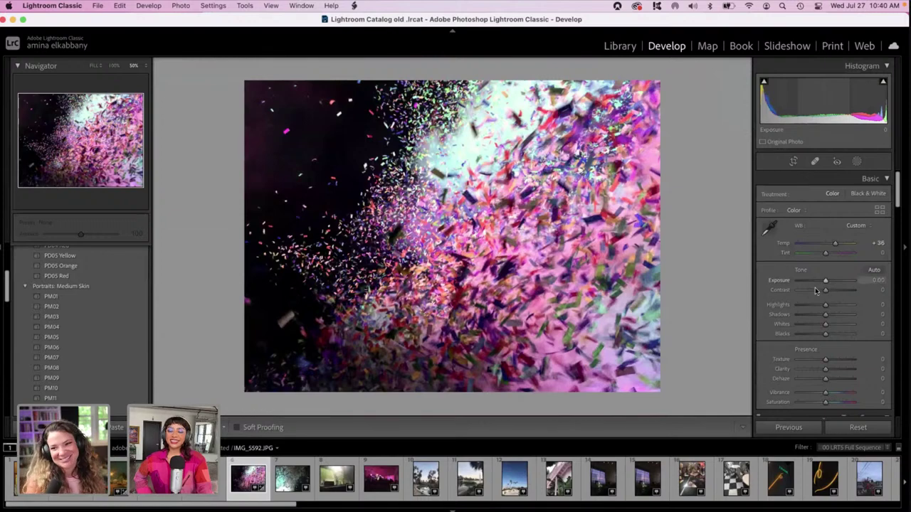
pyautogui.click(814, 283)
pyautogui.moveTo(813, 282); pyautogui.dragTo(806, 256)
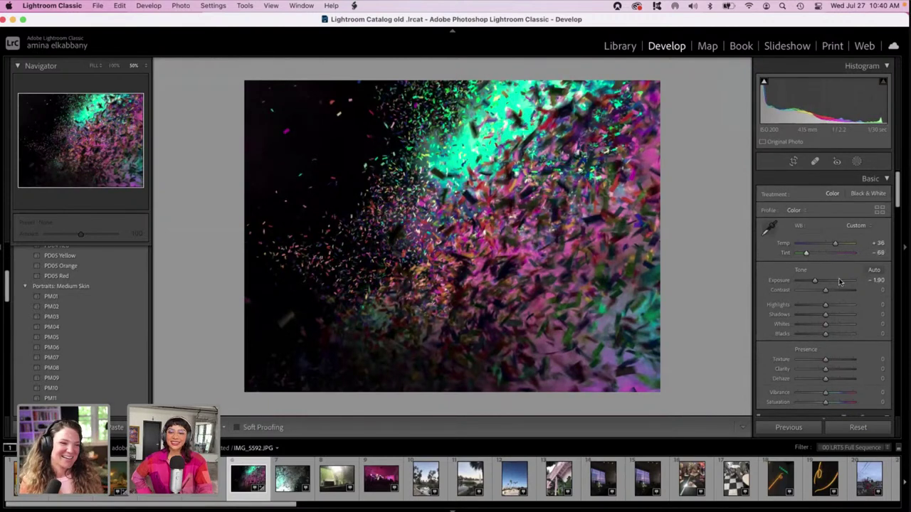
pyautogui.moveTo(826, 291); pyautogui.dragTo(810, 293)
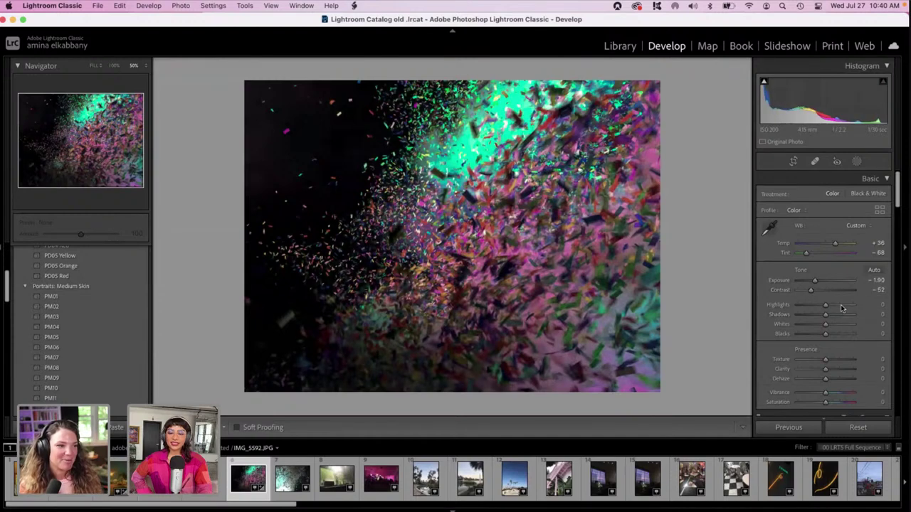
# - Set the confetti photo's highlights to +57, shadows to +43, whites to +44, blacks to +42 and tint to +40
pyautogui.click(841, 305)
pyautogui.click(837, 315)
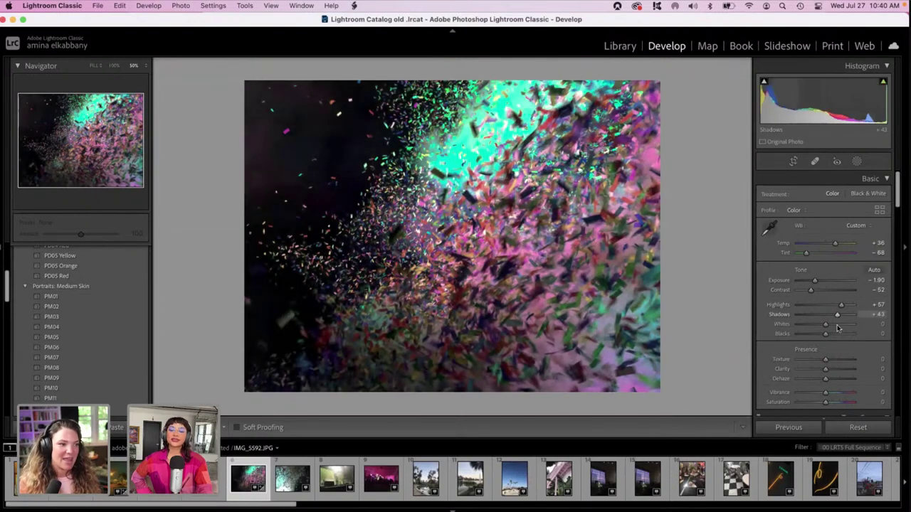
pyautogui.click(837, 325)
pyautogui.click(837, 334)
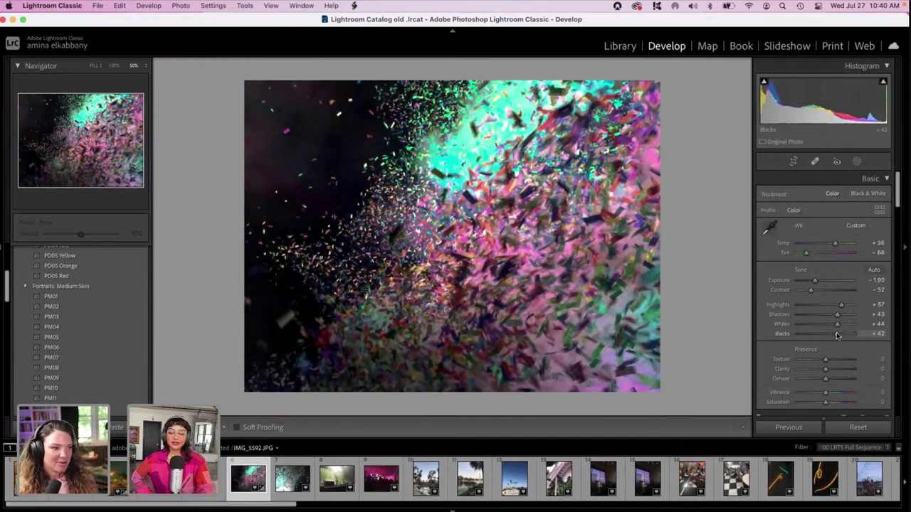
pyautogui.scroll(-3, 836, 336)
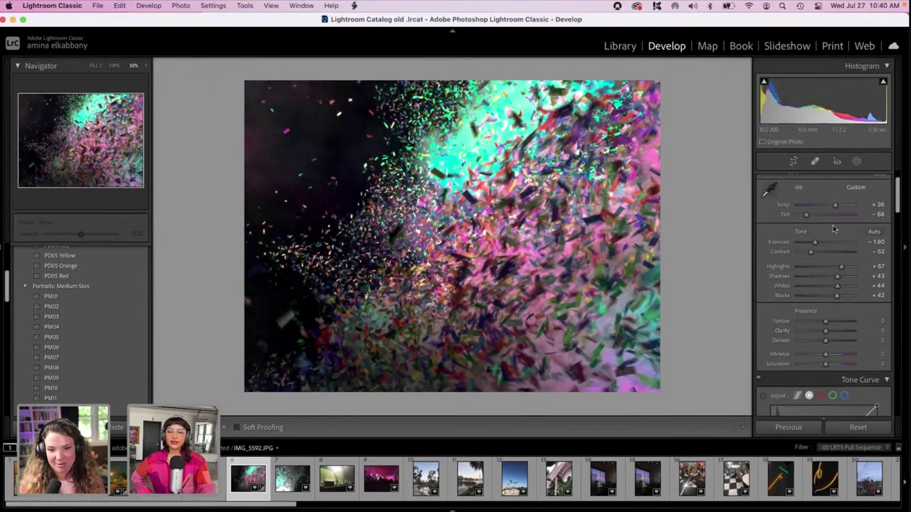
pyautogui.click(837, 217)
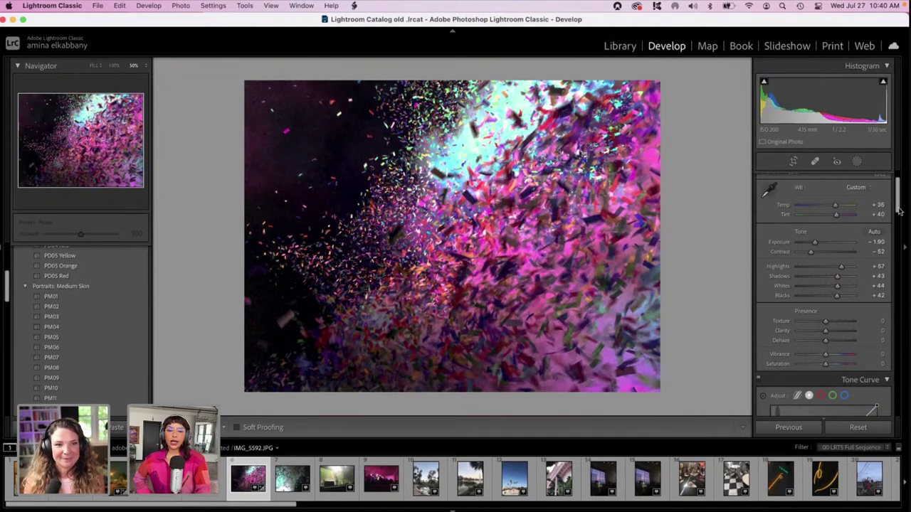
pyautogui.moveTo(900, 212); pyautogui.dragTo(898, 220)
pyautogui.scroll(-5, 899, 220)
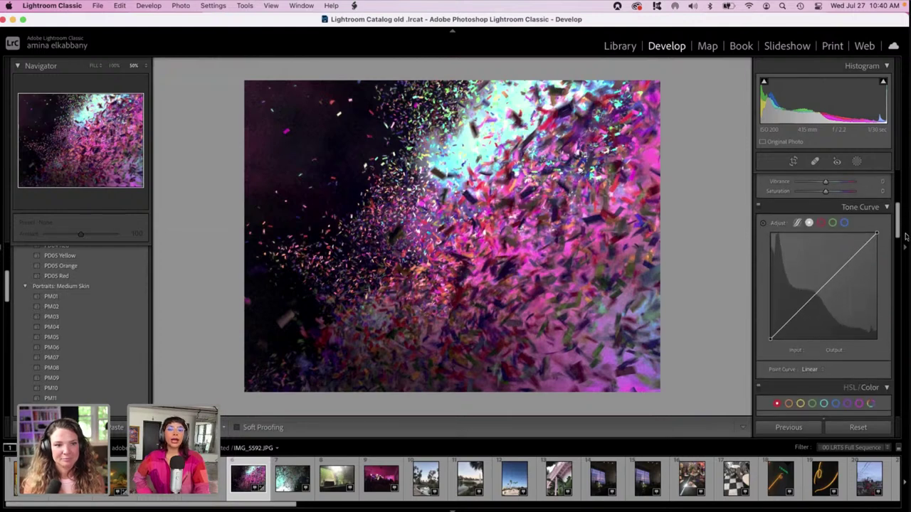
pyautogui.scroll(-15, 907, 270)
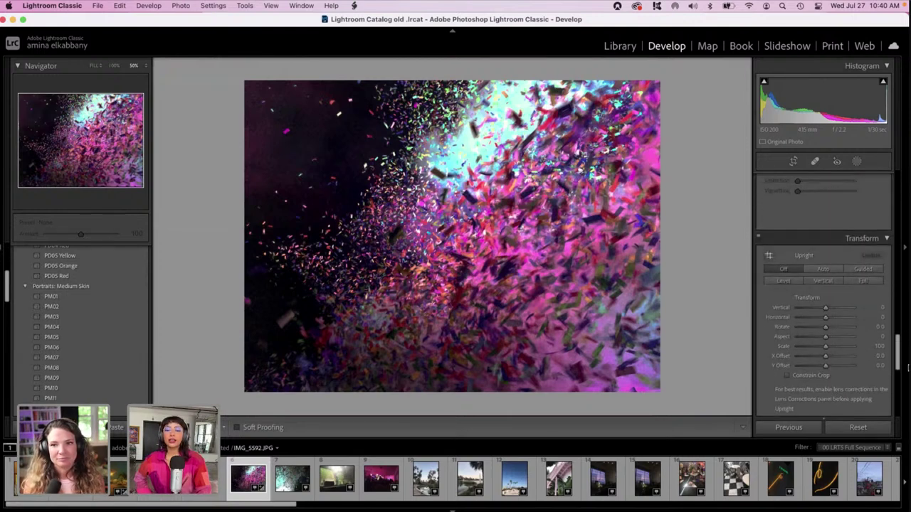
pyautogui.moveTo(900, 391); pyautogui.dragTo(897, 419)
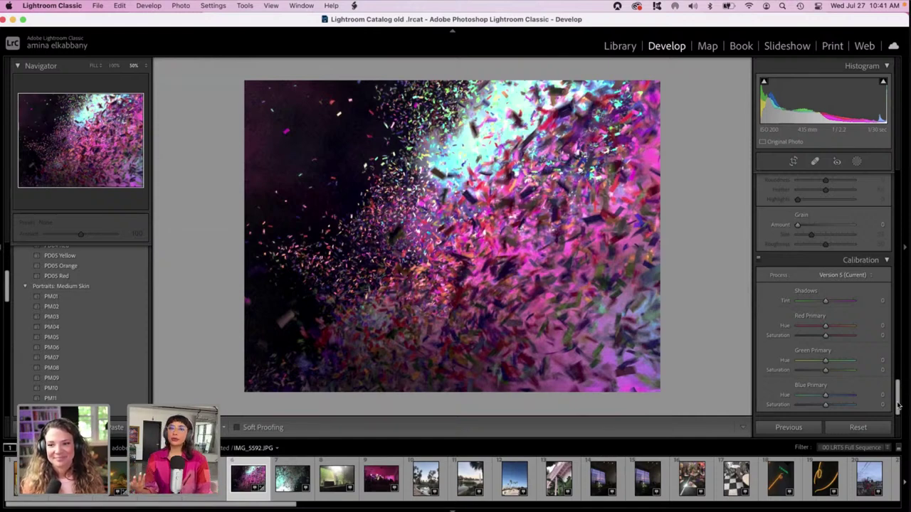
pyautogui.moveTo(898, 406); pyautogui.dragTo(897, 195)
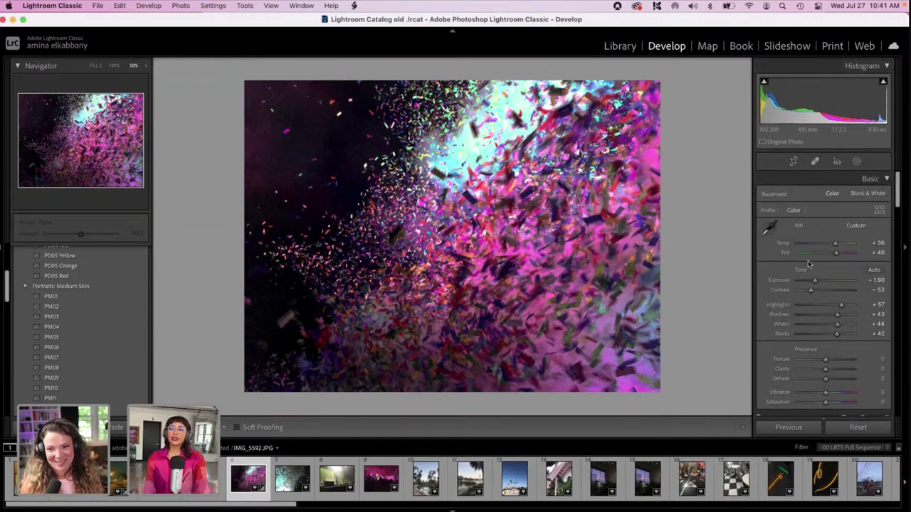
# - Set the confetti photo's tint to −90 and inspect the dark background and confetti up close
pyautogui.moveTo(812, 254); pyautogui.dragTo(801, 256)
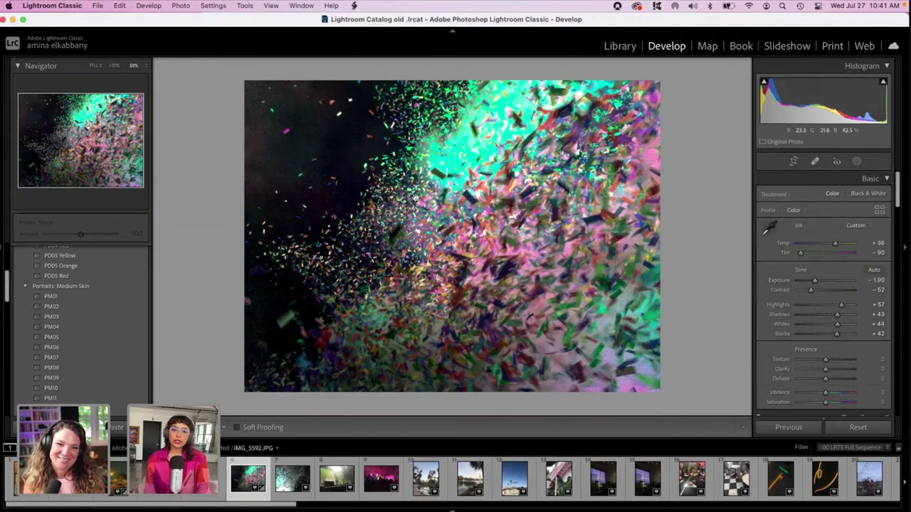
pyautogui.press('super+equal')
pyautogui.press('super+equal')
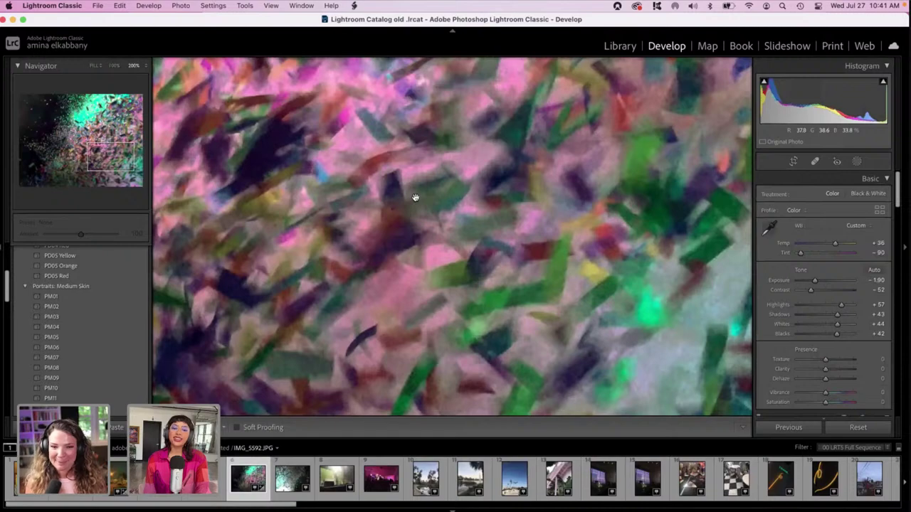
pyautogui.press('super+minus')
pyautogui.scroll(5, 415, 197)
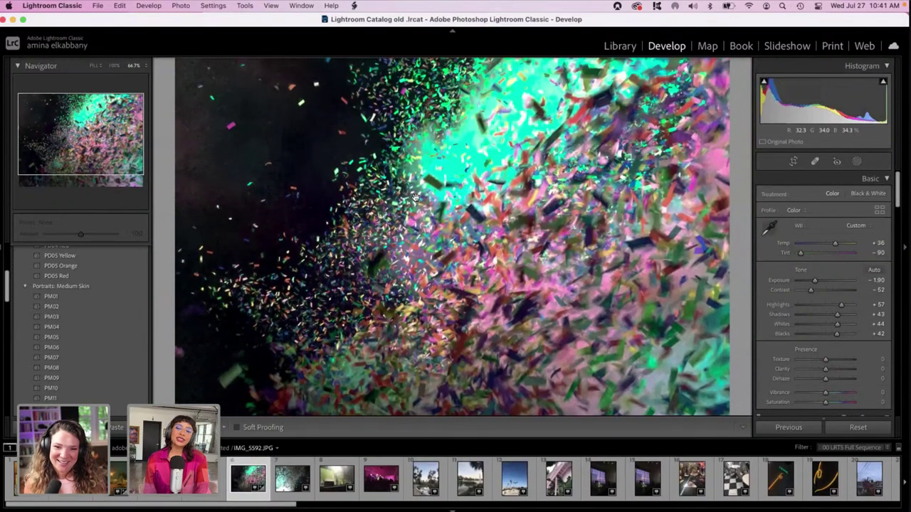
pyautogui.press('super+equal')
pyautogui.hscroll(-5, 415, 197)
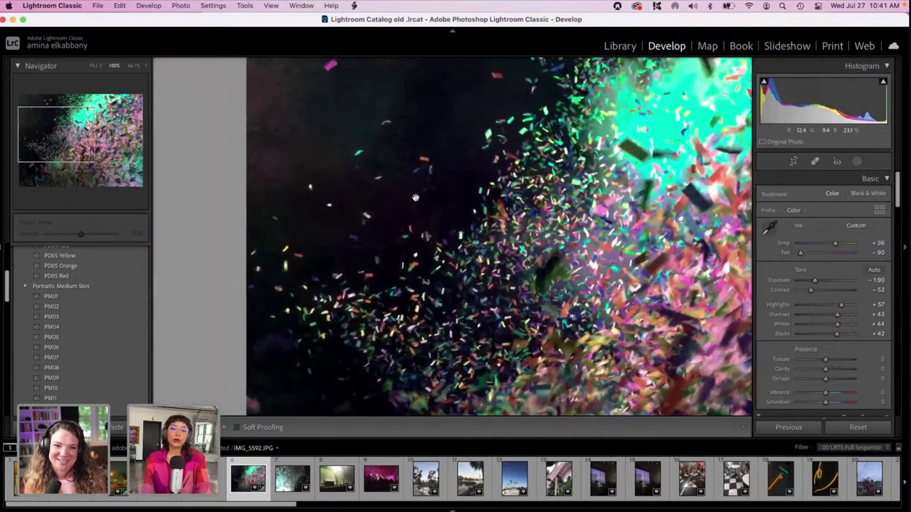
pyautogui.hscroll(5, 415, 197)
pyautogui.scroll(-2, 416, 197)
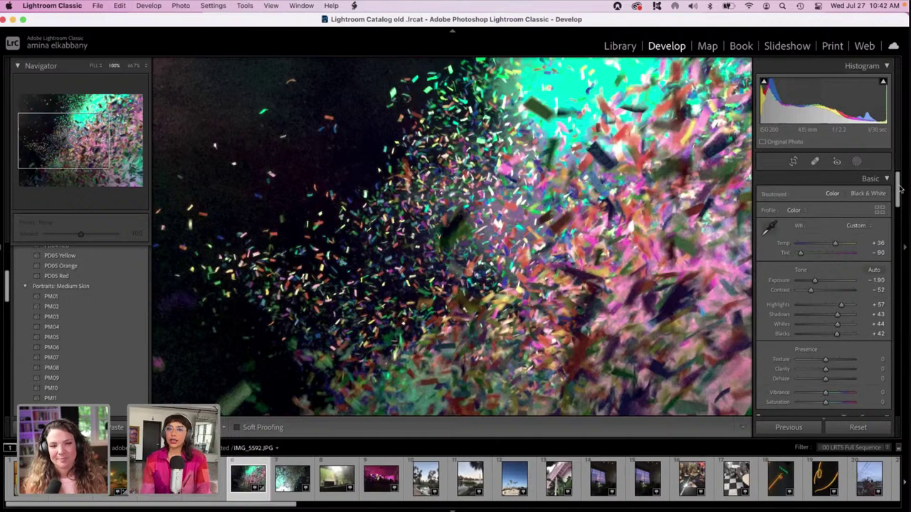
# - Set the confetti photo's luminance noise reduction to 82 and its sharpening amount to 14
pyautogui.moveTo(900, 189); pyautogui.dragTo(834, 288)
pyautogui.scroll(1, 834, 288)
pyautogui.scroll(-2, 834, 293)
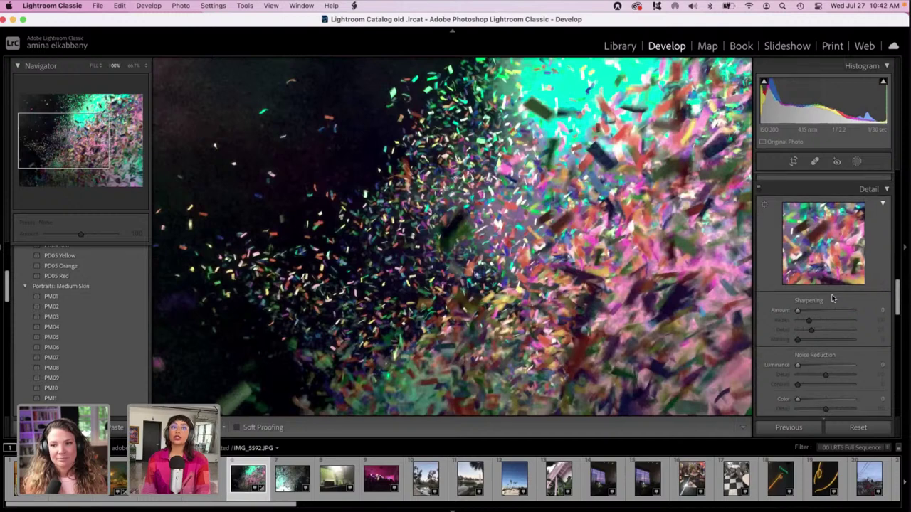
pyautogui.click(821, 366)
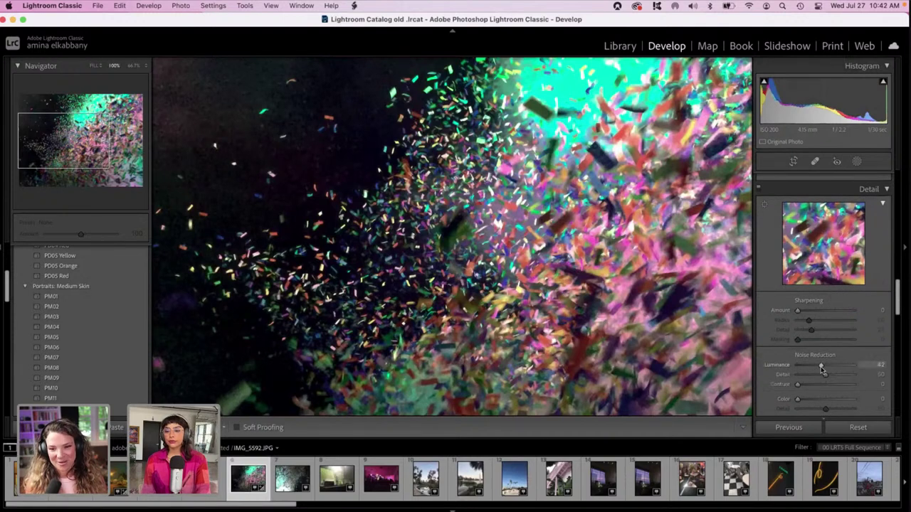
pyautogui.moveTo(821, 368); pyautogui.dragTo(844, 366)
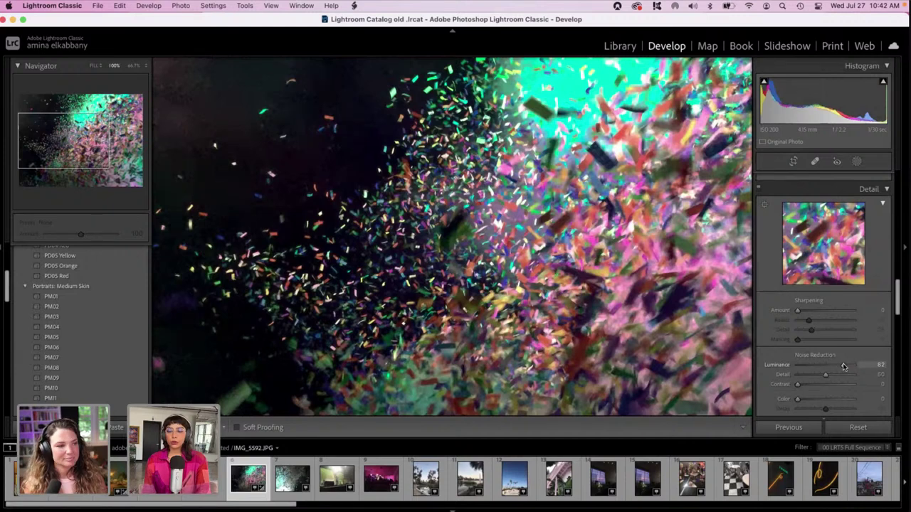
pyautogui.click(801, 311)
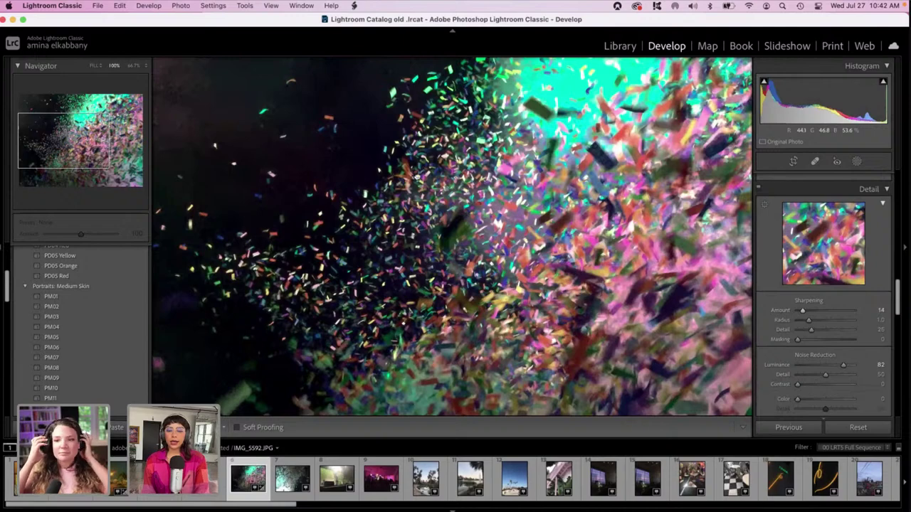
# - Examine the noise-reduced confetti photo at 100%, covering the dense confetti, the bright light and the dark background
pyautogui.hscroll(10, 557, 220)
pyautogui.scroll(-5, 556, 219)
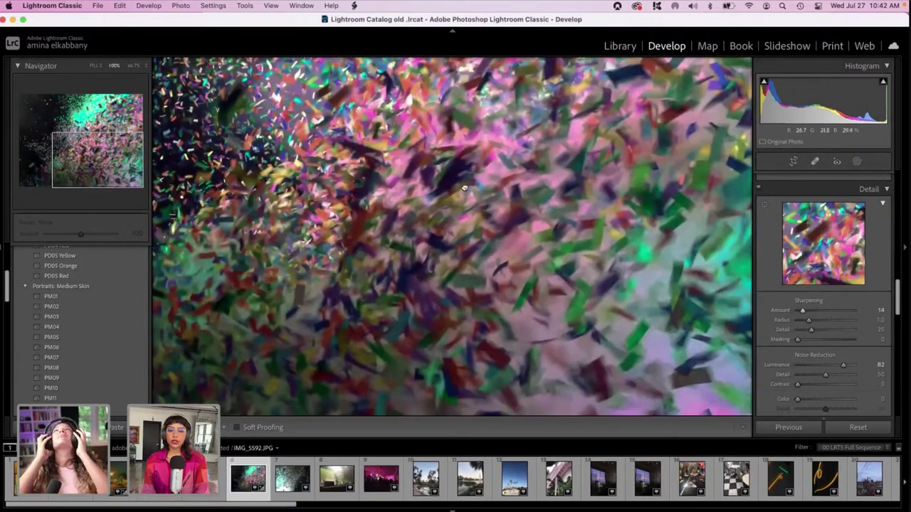
pyautogui.scroll(5, 464, 188)
pyautogui.hscroll(-5, 464, 188)
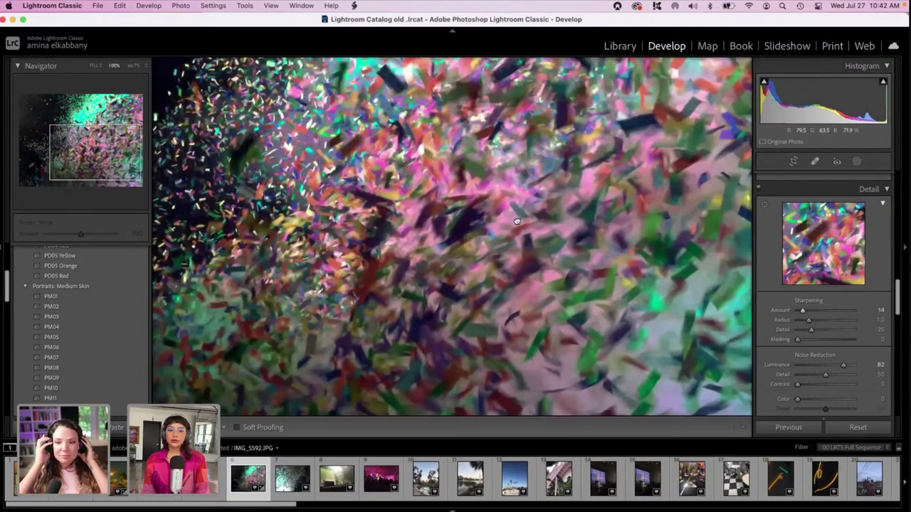
pyautogui.moveTo(516, 222); pyautogui.dragTo(585, 312)
pyautogui.moveTo(555, 237); pyautogui.dragTo(588, 333)
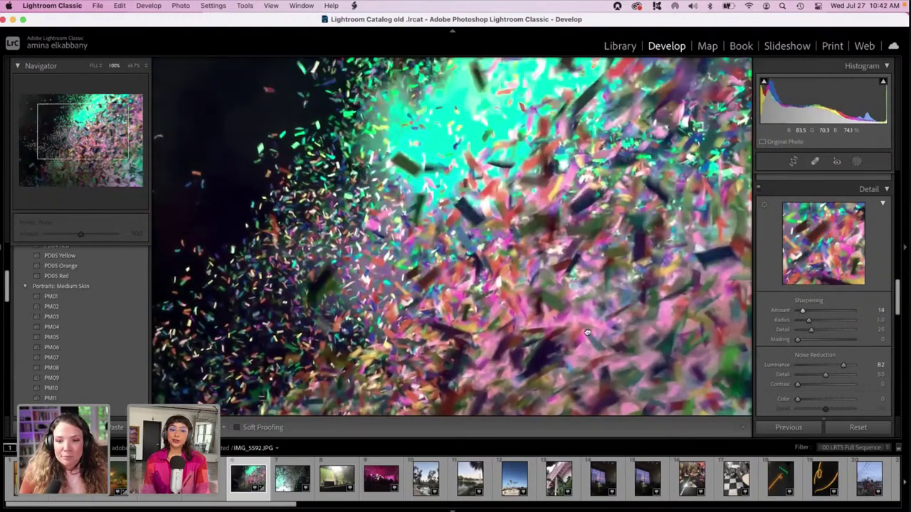
pyautogui.moveTo(427, 291); pyautogui.dragTo(322, 263)
pyautogui.moveTo(578, 302); pyautogui.dragTo(627, 236)
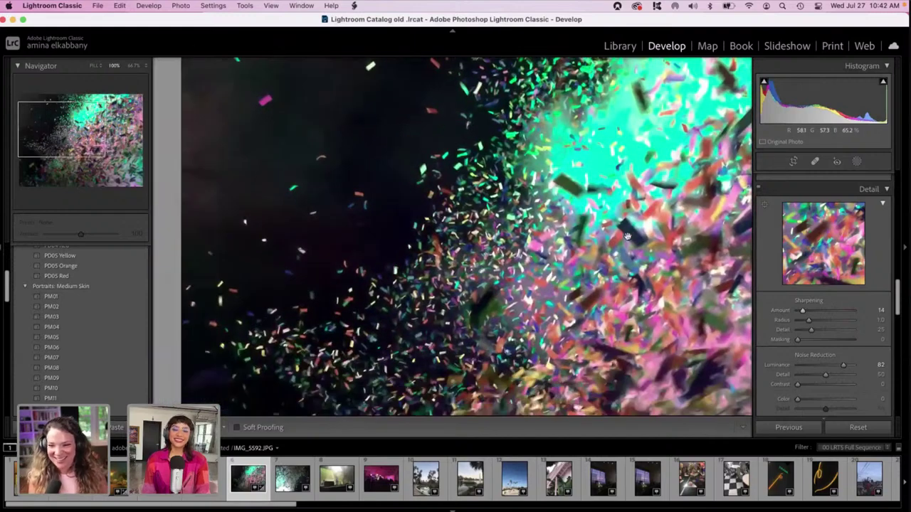
pyautogui.moveTo(444, 241); pyautogui.dragTo(553, 153)
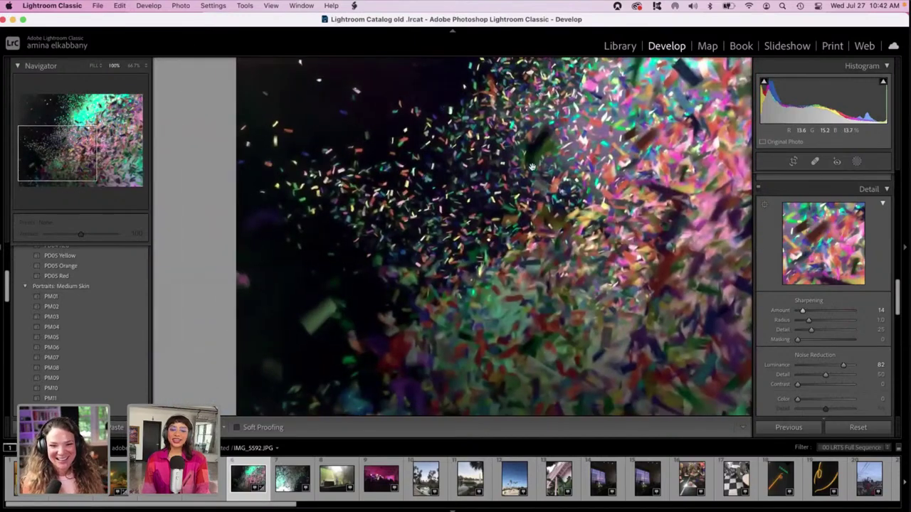
pyautogui.click(553, 153)
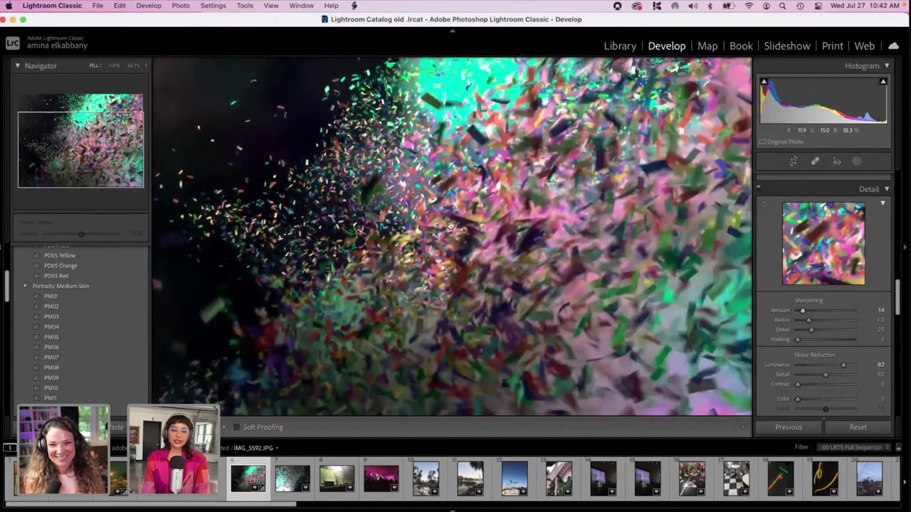
# - Compare matching areas of the original and edited confetti photo side by side, and return to the single-photo view
pyautogui.press('y')
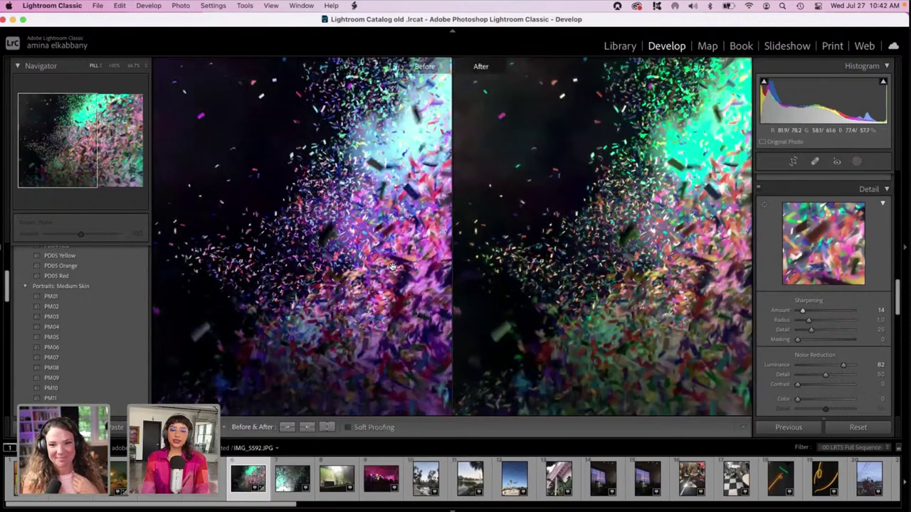
pyautogui.moveTo(391, 263); pyautogui.dragTo(360, 231)
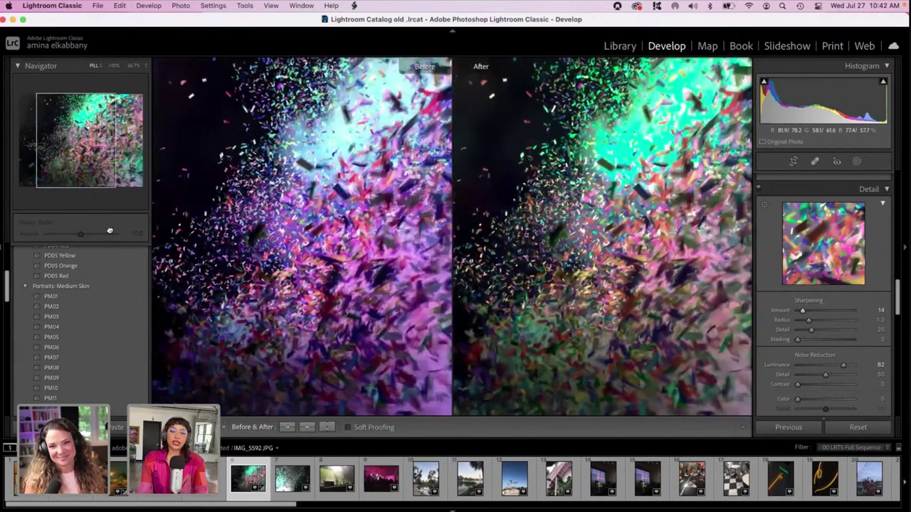
pyautogui.moveTo(110, 231); pyautogui.dragTo(184, 231)
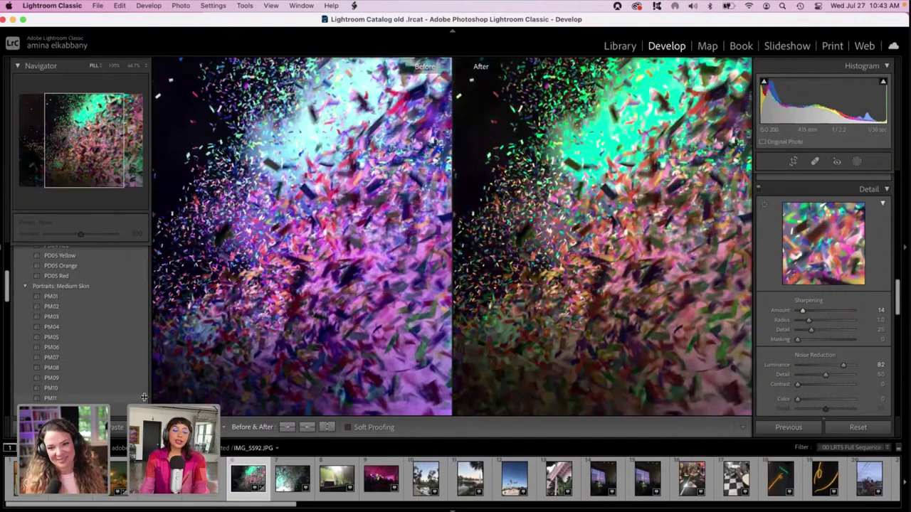
pyautogui.press('y')
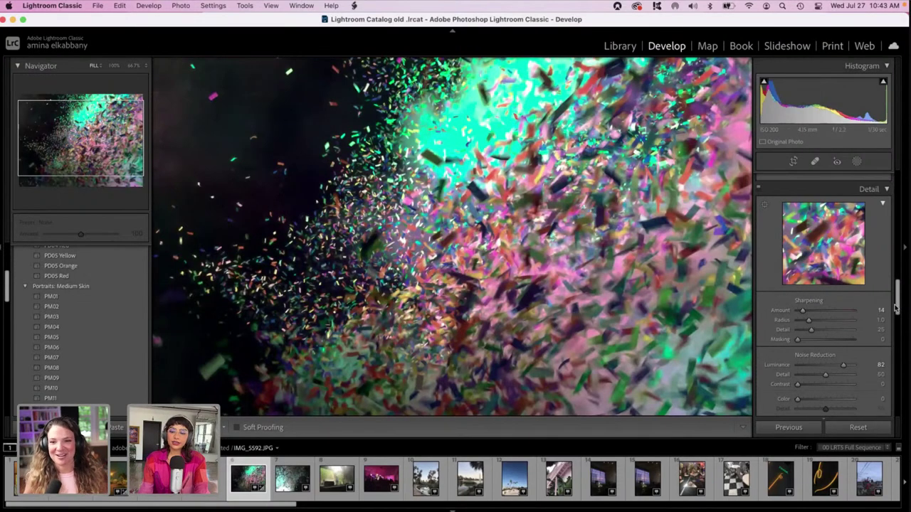
# - Return to the basic adjustments and set the confetti photo's tint to +71
pyautogui.moveTo(898, 304); pyautogui.dragTo(901, 199)
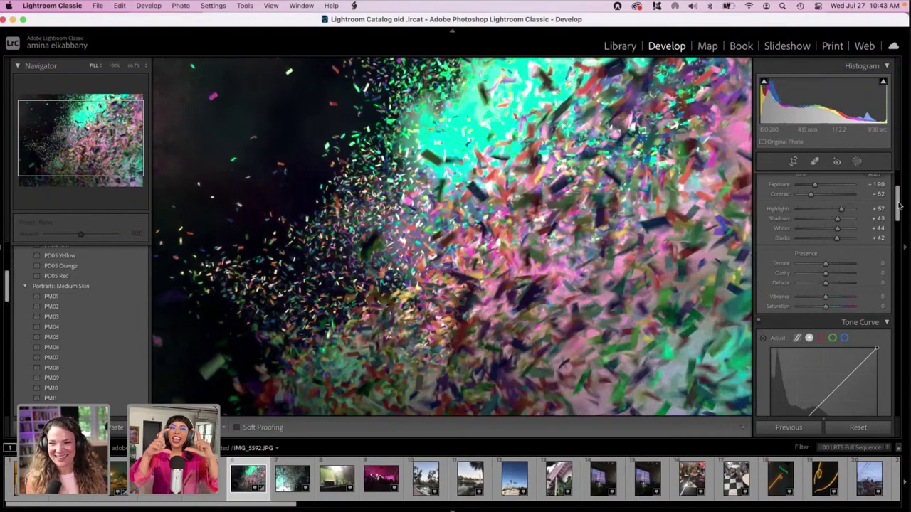
pyautogui.moveTo(899, 206); pyautogui.dragTo(898, 183)
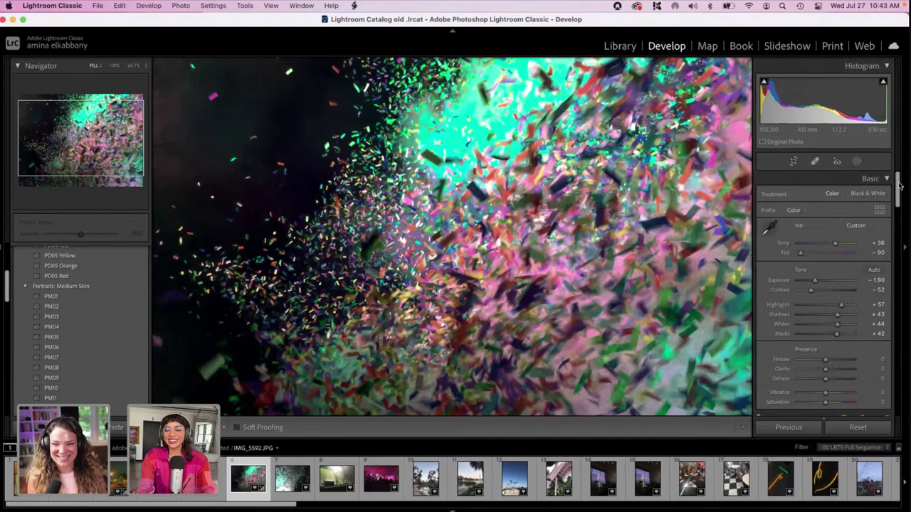
pyautogui.click(824, 254)
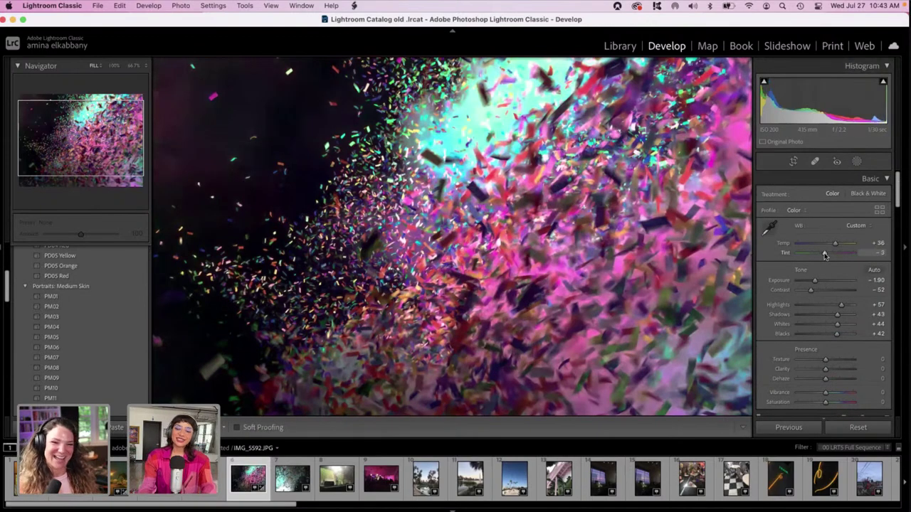
pyautogui.moveTo(824, 255); pyautogui.dragTo(845, 254)
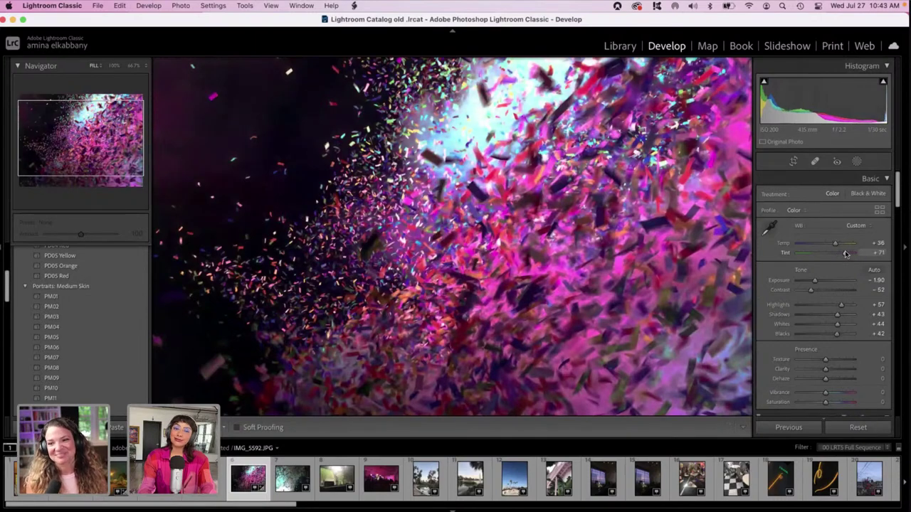
# - Color-grade the whole confetti photo with strongly green shadows, light teal highlights and midtones at hue 247, saturation 16
pyautogui.moveTo(898, 199); pyautogui.dragTo(897, 263)
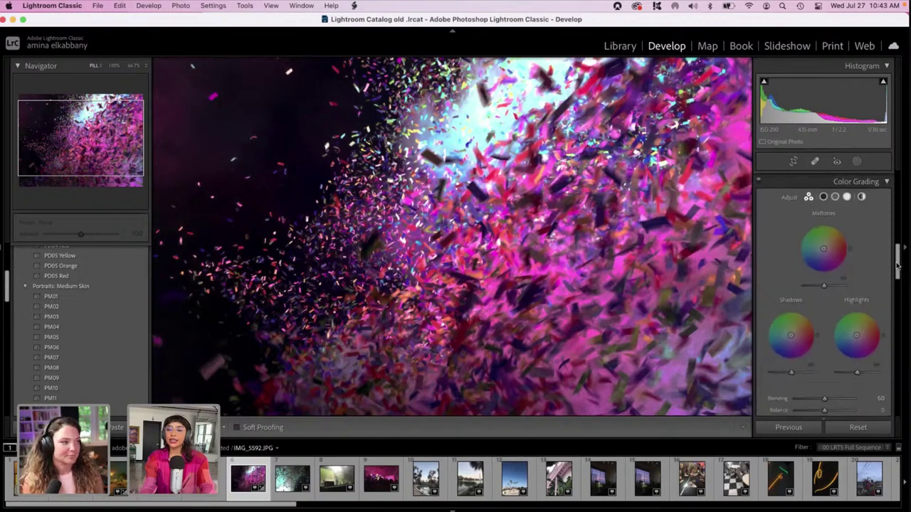
pyautogui.click(561, 201)
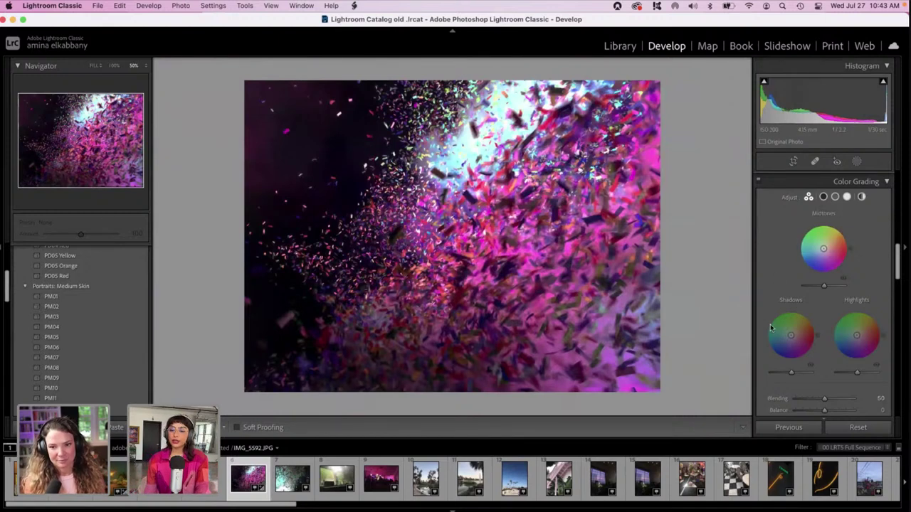
pyautogui.moveTo(810, 318); pyautogui.dragTo(778, 319)
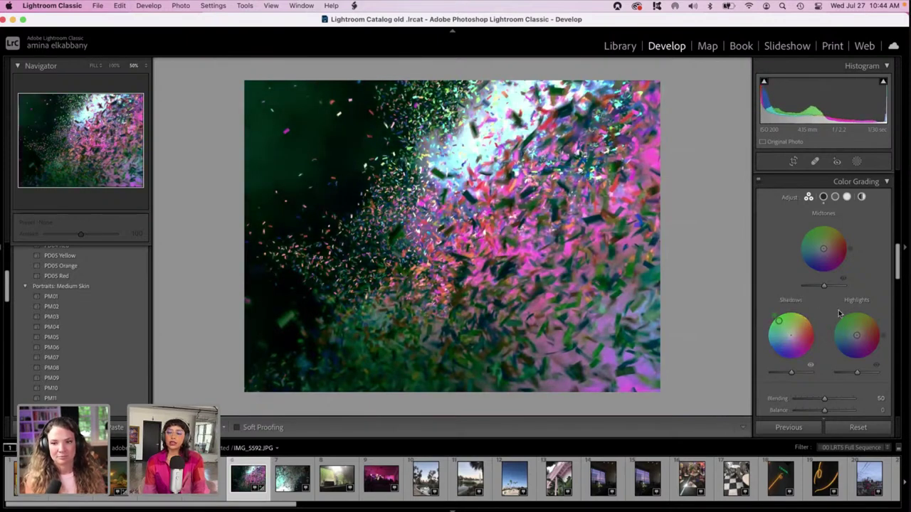
pyautogui.moveTo(855, 334)
pyautogui.mouseDown()
pyautogui.moveTo(864, 316)
pyautogui.moveTo(848, 324)
pyautogui.moveTo(864, 342)
pyautogui.moveTo(841, 326)
pyautogui.moveTo(855, 342)
pyautogui.moveTo(857, 326)
pyautogui.moveTo(862, 343)
pyautogui.moveTo(846, 332)
pyautogui.mouseUp()
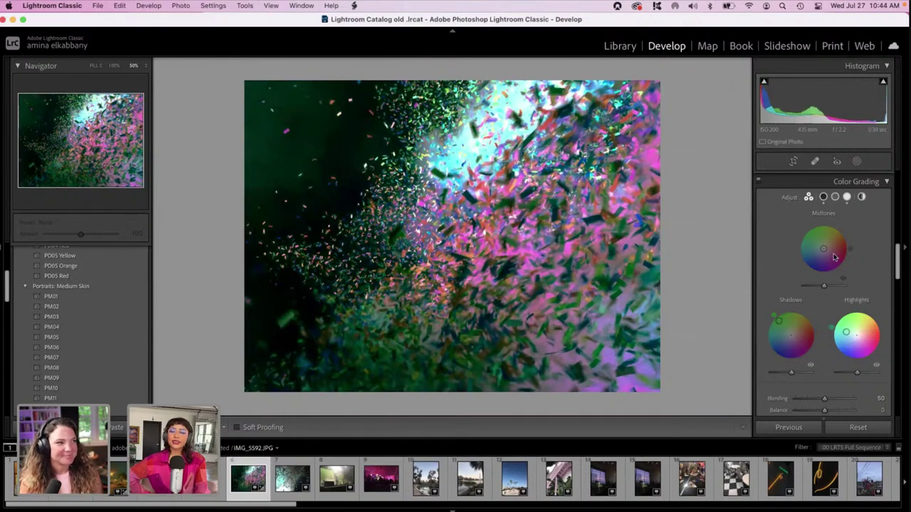
pyautogui.moveTo(823, 249)
pyautogui.mouseDown()
pyautogui.moveTo(829, 240)
pyautogui.moveTo(813, 235)
pyautogui.moveTo(817, 262)
pyautogui.moveTo(830, 257)
pyautogui.moveTo(822, 254)
pyautogui.mouseUp()
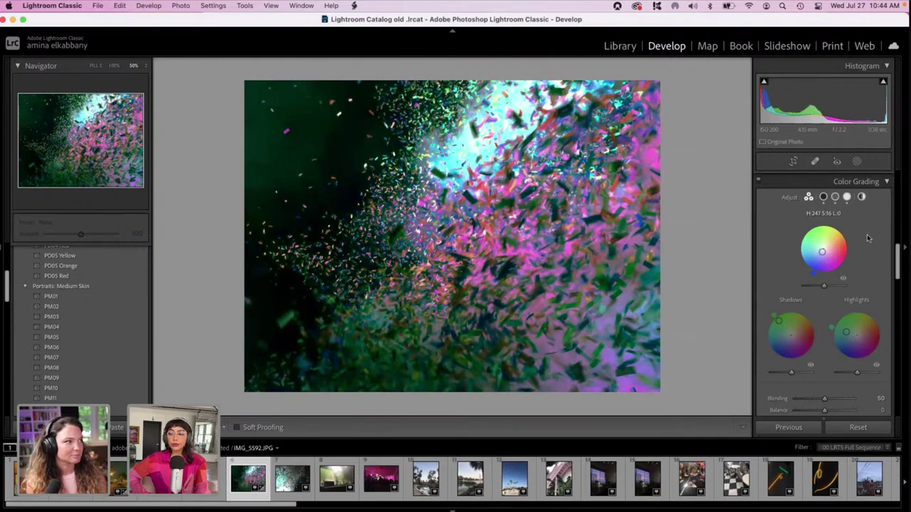
# - Set the confetti photo's exposure to +0.05, highlights to −100, whites to −100 and blacks to −32
pyautogui.moveTo(899, 276); pyautogui.dragTo(898, 205)
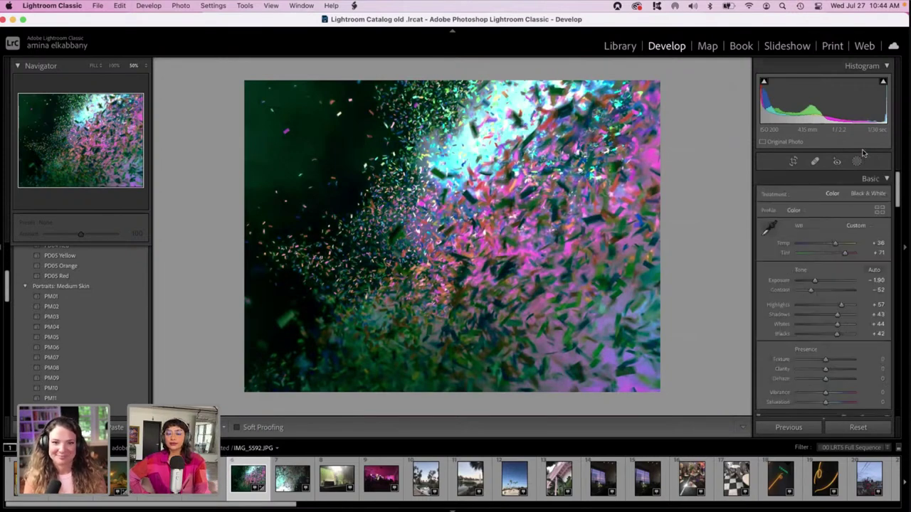
pyautogui.moveTo(809, 285); pyautogui.dragTo(740, 323)
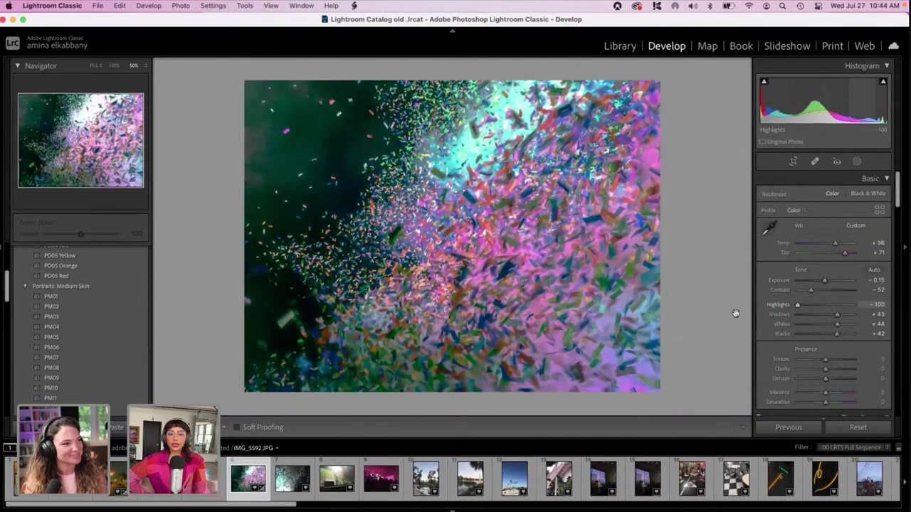
pyautogui.click(799, 326)
pyautogui.moveTo(799, 325); pyautogui.dragTo(817, 337)
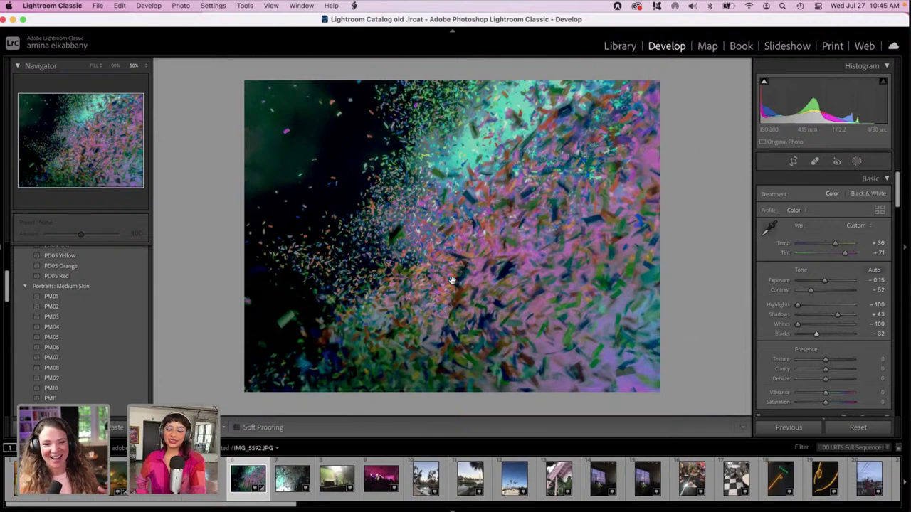
pyautogui.press('XF86MonBrightnessUp')
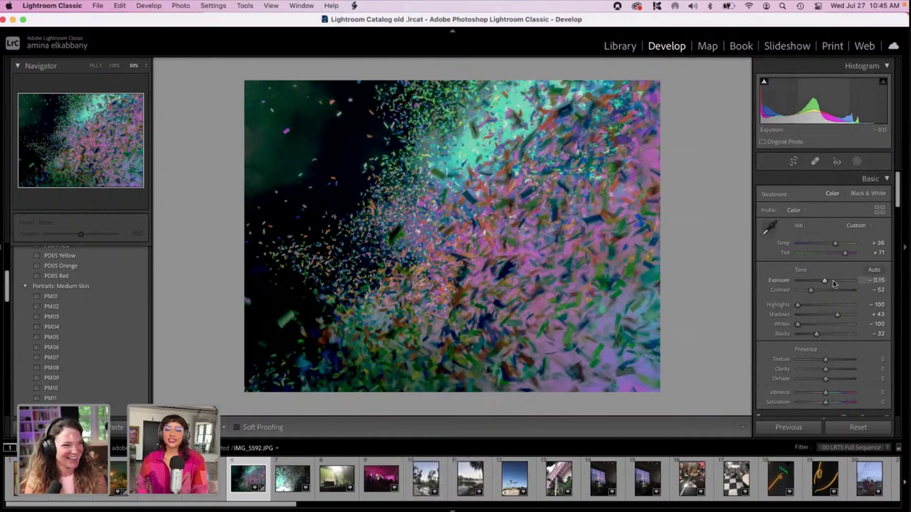
pyautogui.scroll(2, 834, 283)
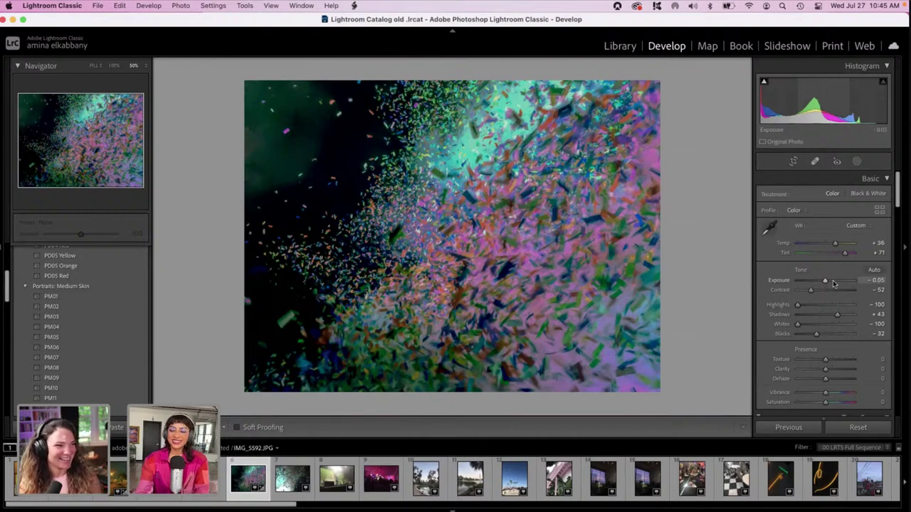
pyautogui.scroll(2, 833, 283)
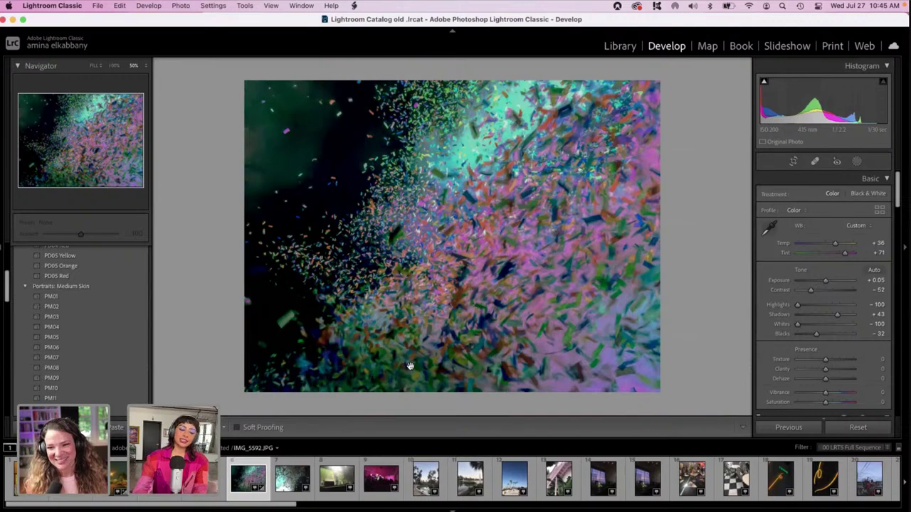
# - Show the color-graded confetti photo beside its original for comparison
pyautogui.click(224, 428)
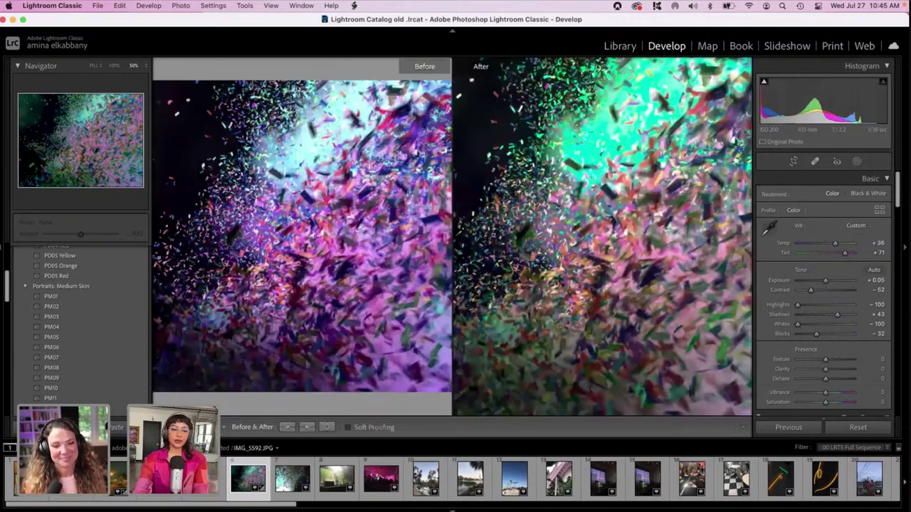
# - Compare the confetti photo with its original in a split view and a stacked before/after view, checking different areas
pyautogui.hotkey('shift', 'y')
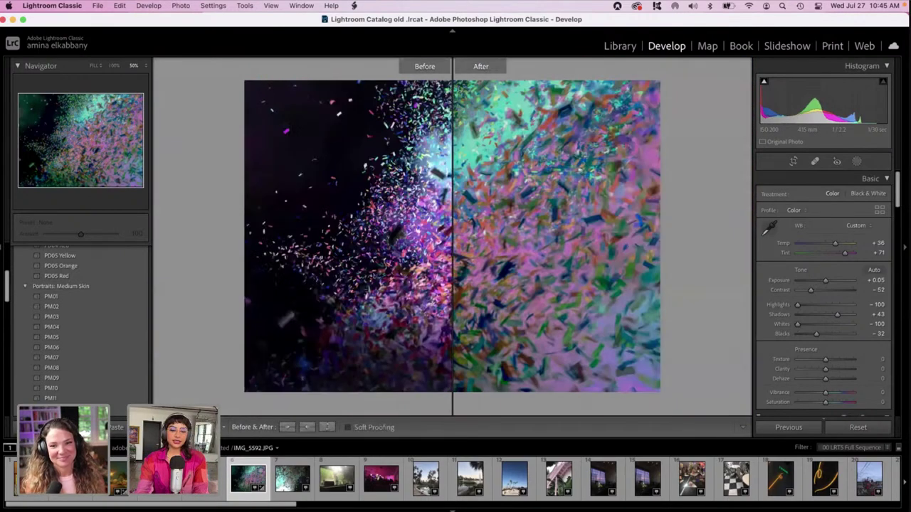
pyautogui.hotkey('alt', 'y')
pyautogui.scroll(-3, 285, 346)
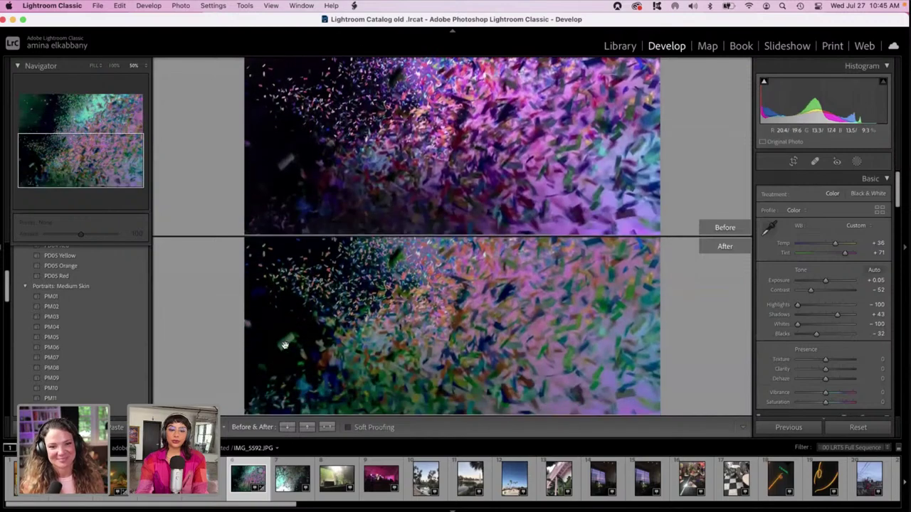
pyautogui.scroll(5, 284, 346)
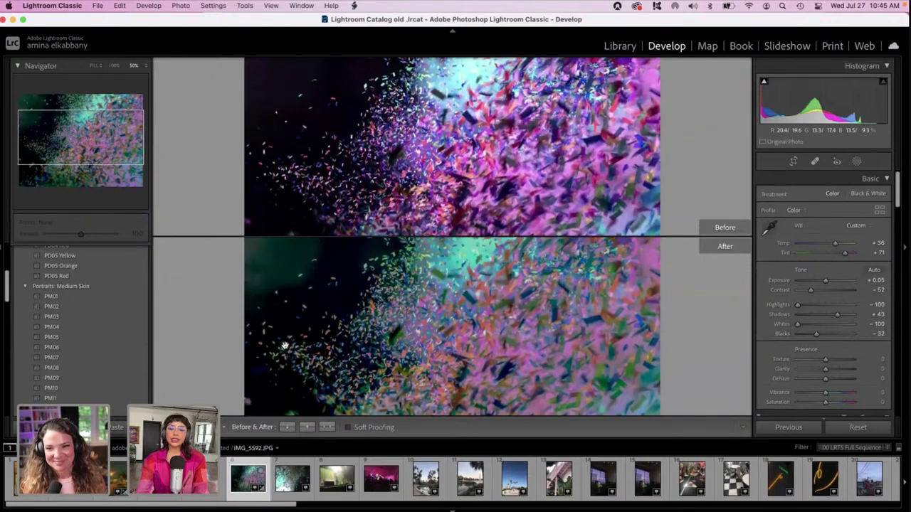
pyautogui.scroll(-3, 283, 346)
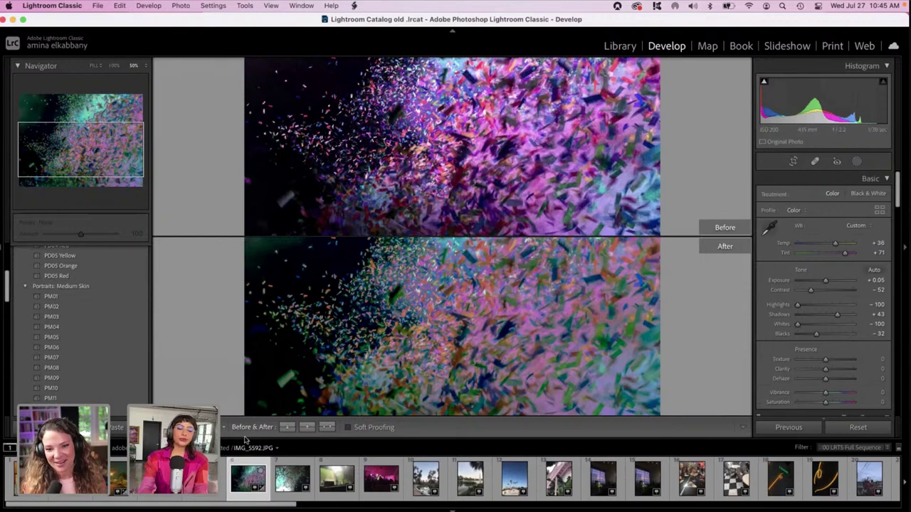
# - Synchronize the confetti photo's checked develop settings to the neighbouring confetti photo IMG_5440 and show that photo without the comparison
pyautogui.click(283, 473)
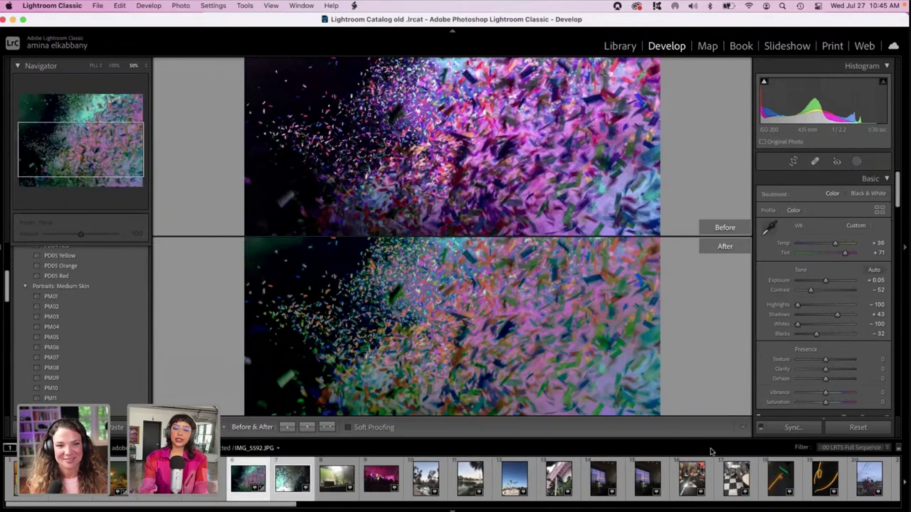
pyautogui.click(780, 432)
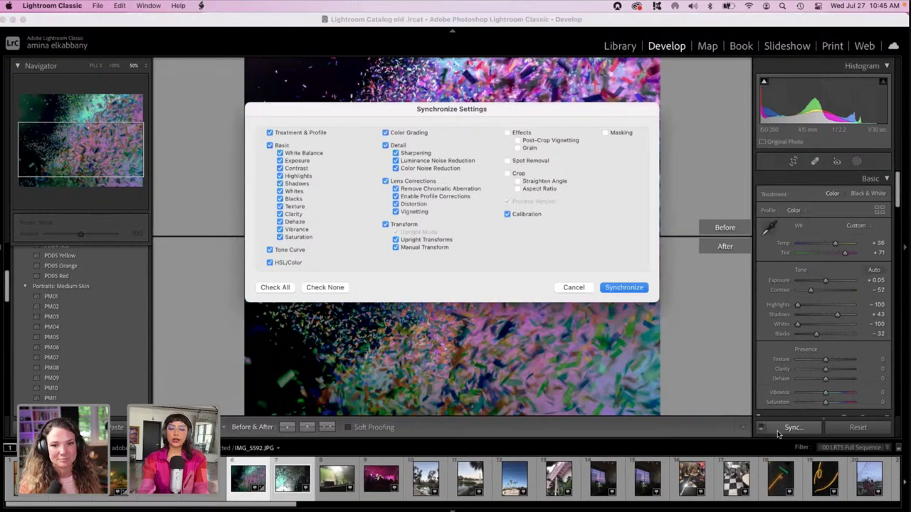
pyautogui.press('Return')
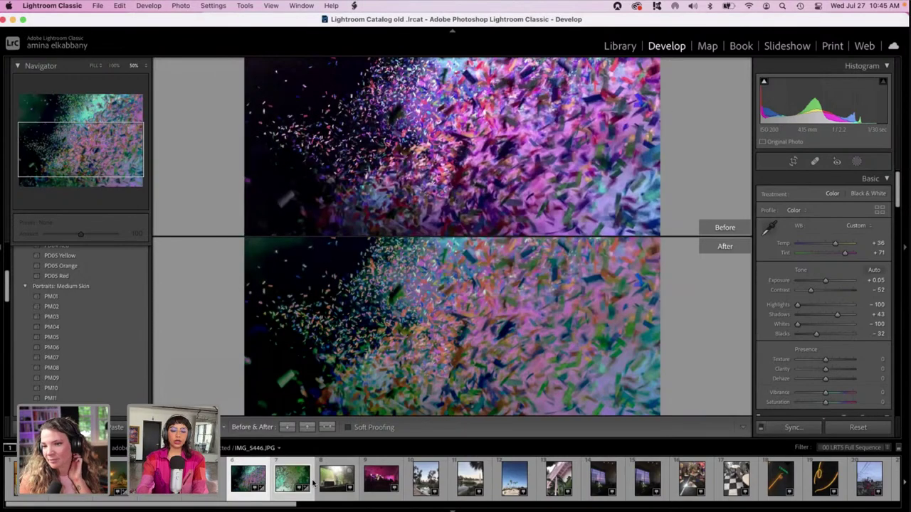
pyautogui.click(341, 489)
pyautogui.press('Left')
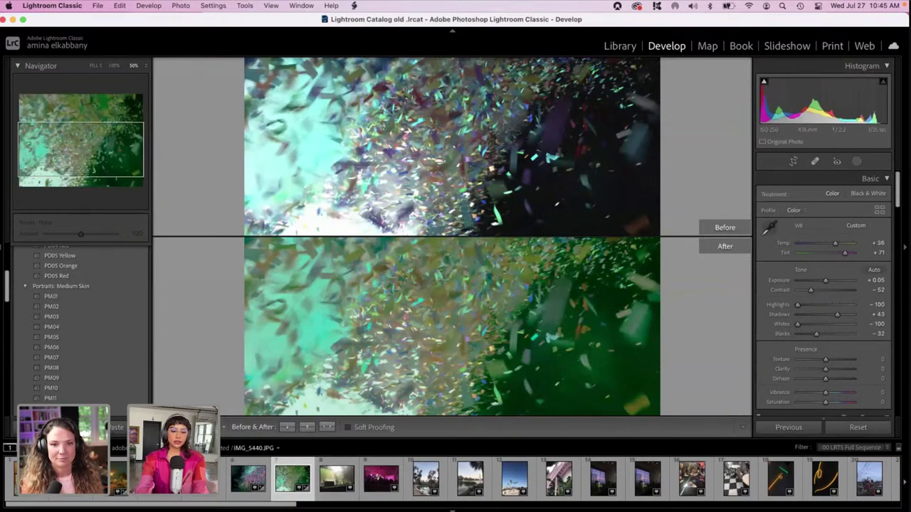
pyautogui.press('d')
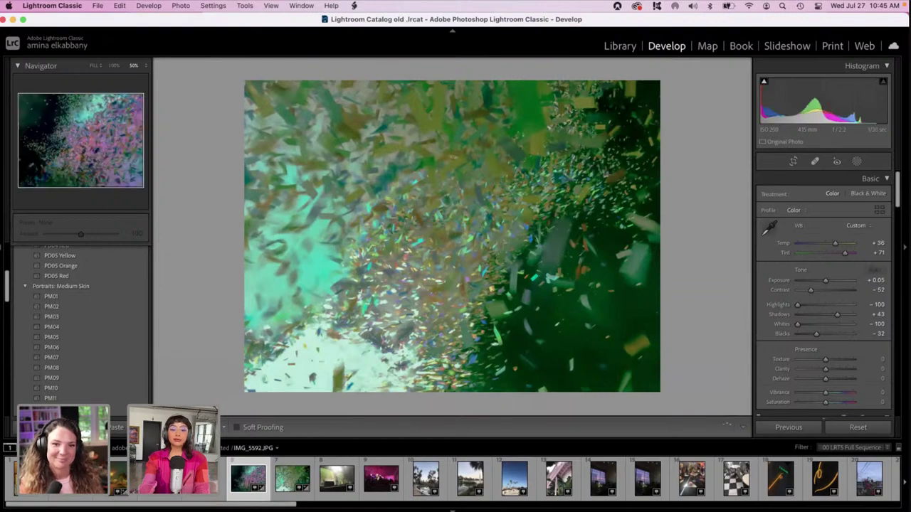
# - Synchronize the develop settings of IMG_5440 to the concert stage photo IMG_5446
pyautogui.click(291, 478)
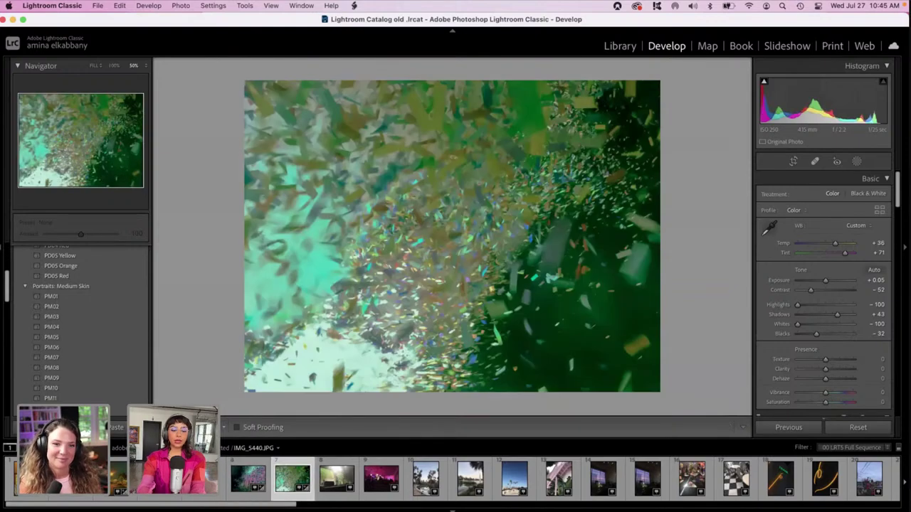
pyautogui.keyDown('super'); pyautogui.click(335, 478); pyautogui.keyUp('super')
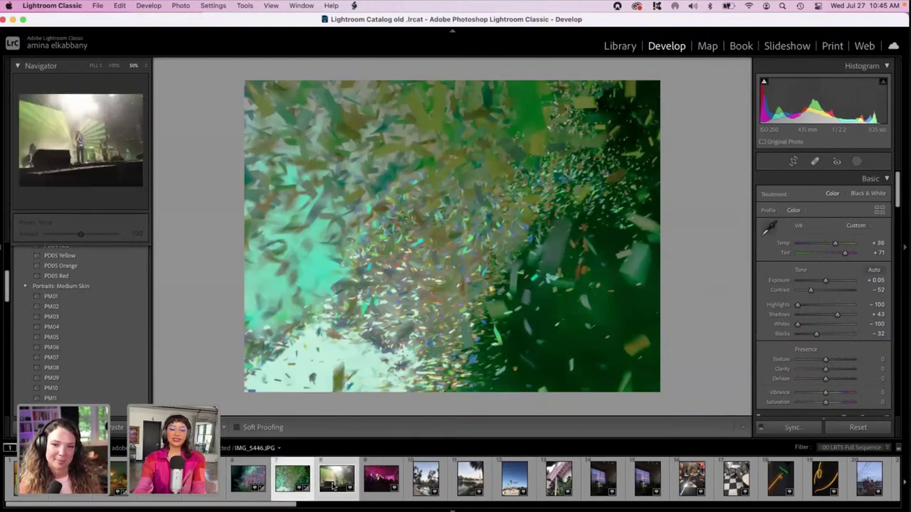
pyautogui.click(790, 428)
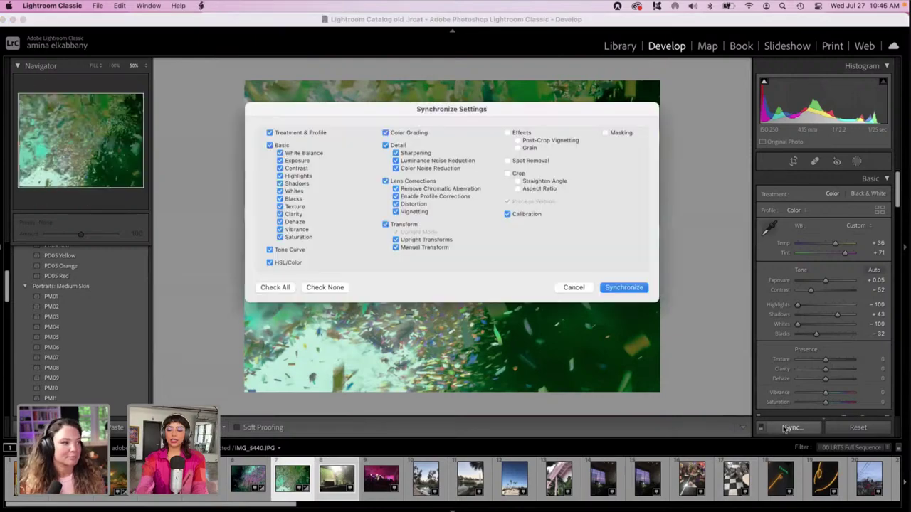
pyautogui.press('Return')
# - Open the synchronized concert stage photo and set its contrast to +13 and exposure to −1.05
pyautogui.click(381, 478)
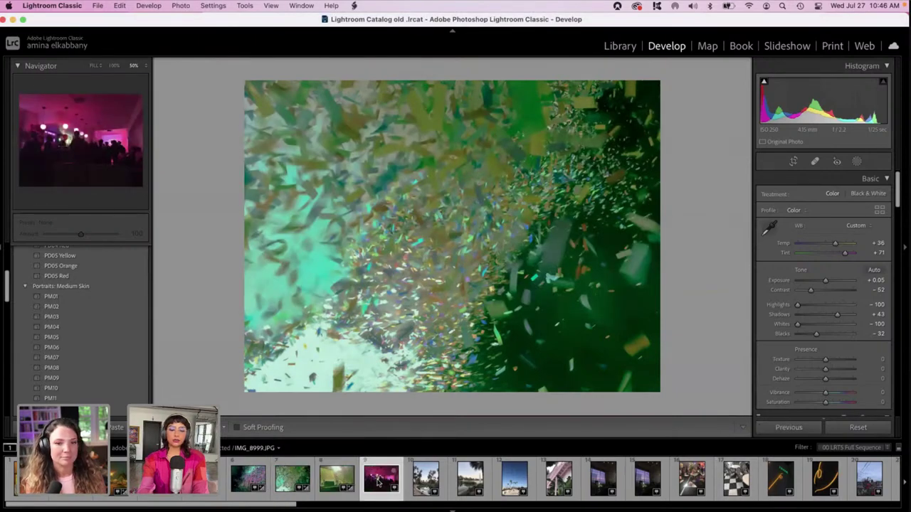
pyautogui.press('Left')
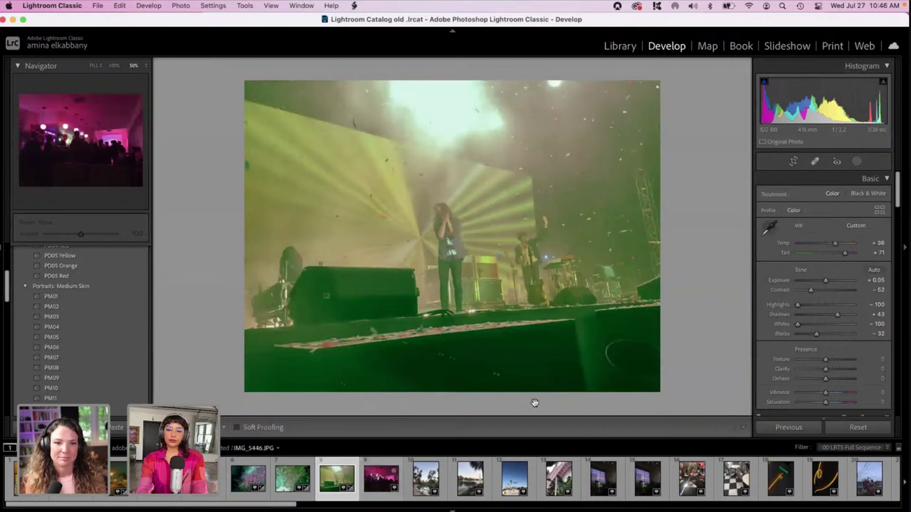
pyautogui.moveTo(810, 290); pyautogui.dragTo(829, 292)
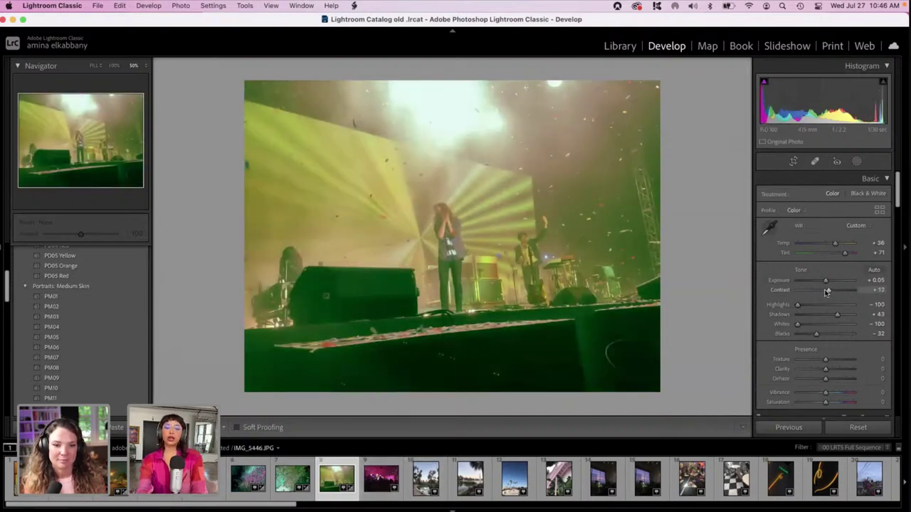
pyautogui.moveTo(824, 282); pyautogui.dragTo(818, 286)
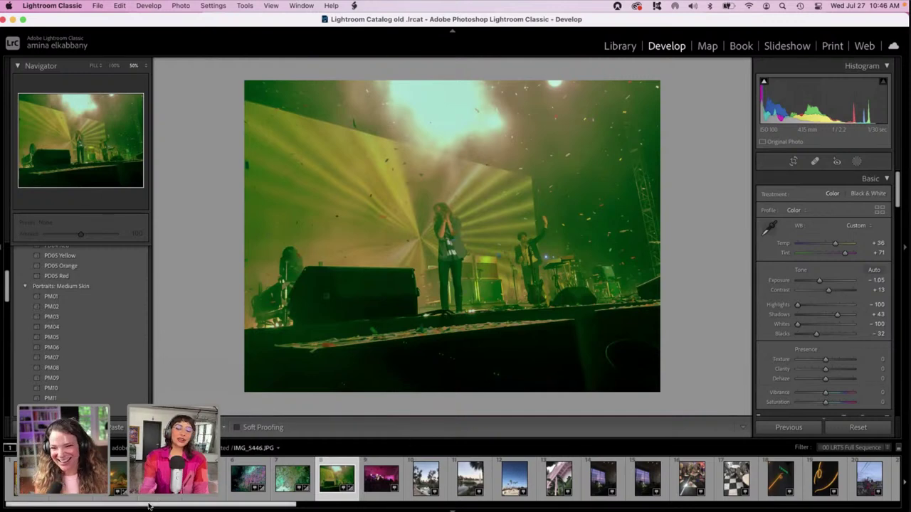
# - Switch the photo source to the adobelive22submissions folder and open the photo of the food bowl with olive oil bottles behind it
pyautogui.moveTo(187, 505); pyautogui.dragTo(753, 504)
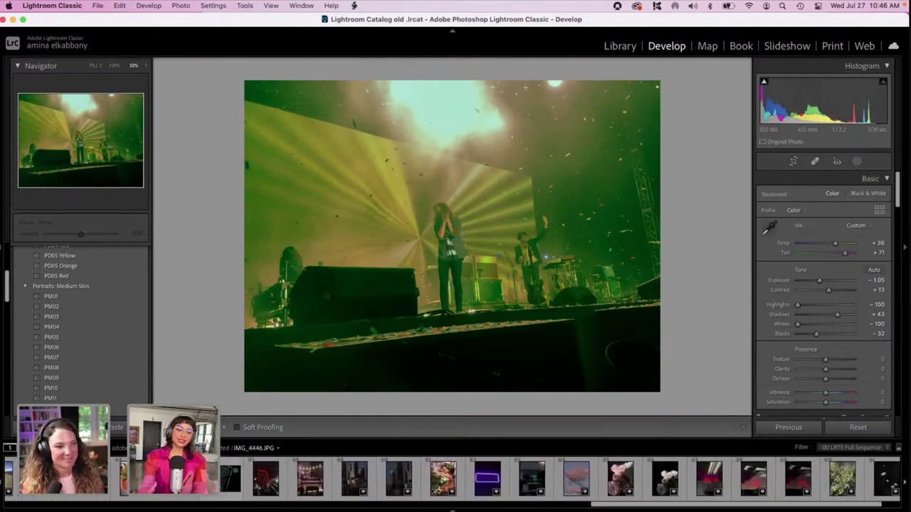
pyautogui.click(260, 448)
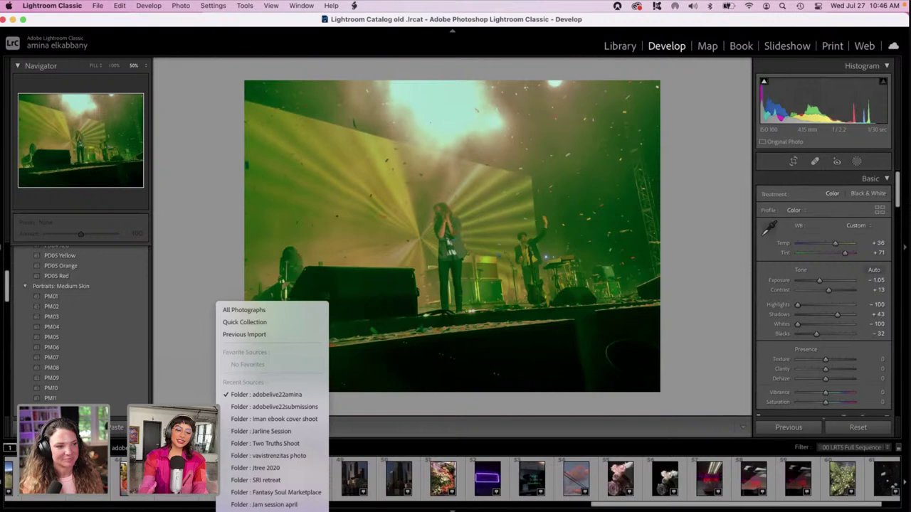
pyautogui.click(265, 406)
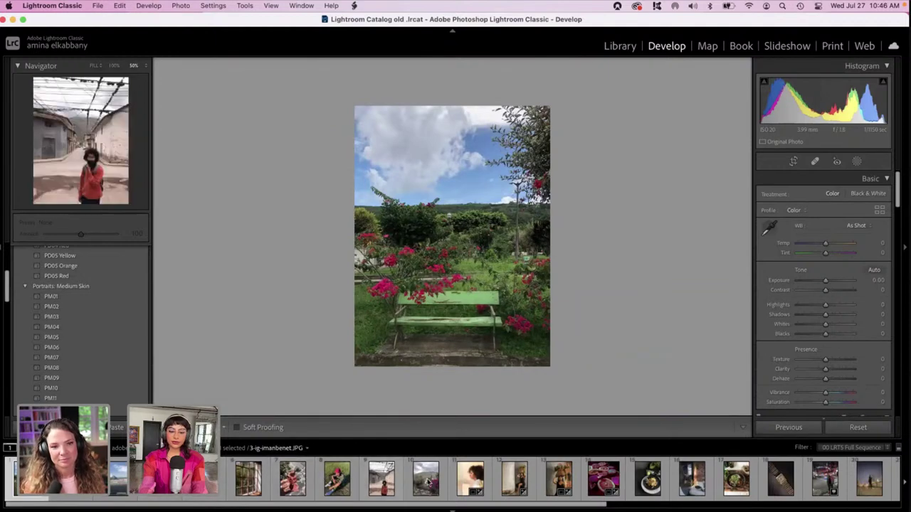
pyautogui.hscroll(2, 475, 483)
pyautogui.hscroll(1, 476, 483)
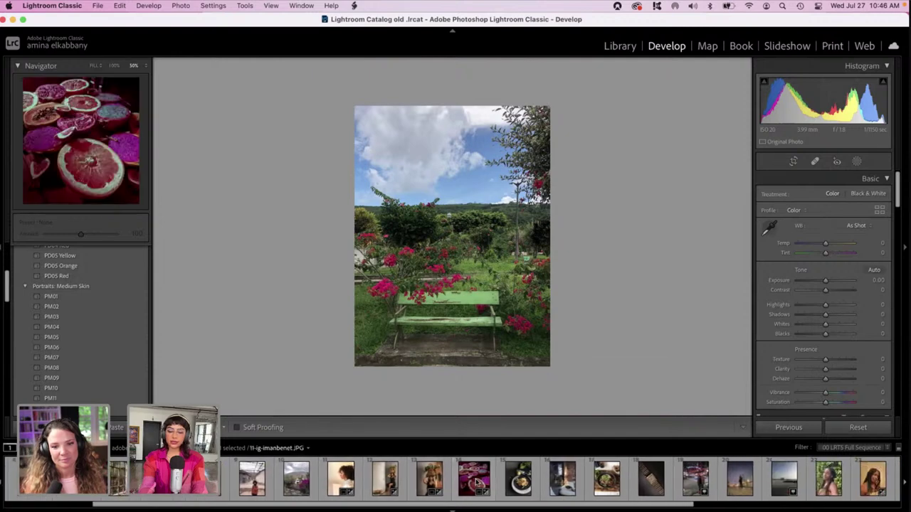
pyautogui.click(606, 479)
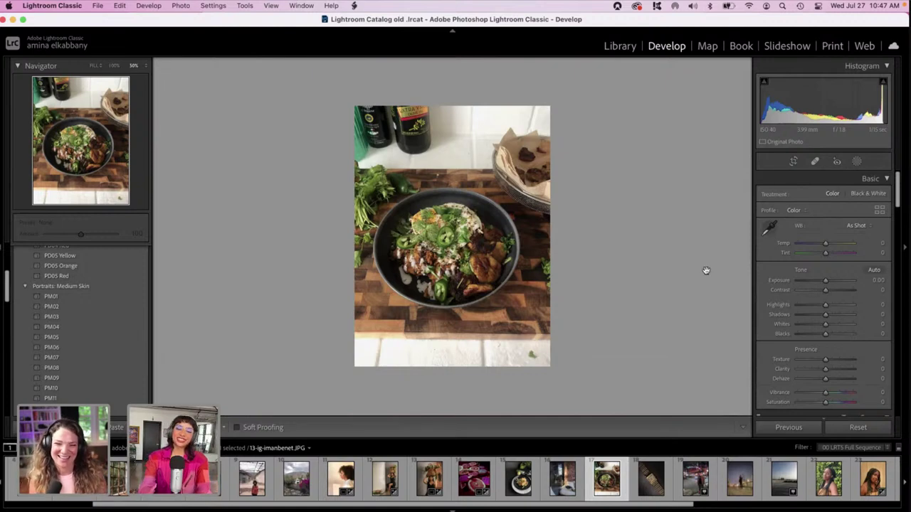
# - Crop the food photo to a landscape frame centred on the bowl, cutting off the bottles and the white tiles
pyautogui.click(792, 161)
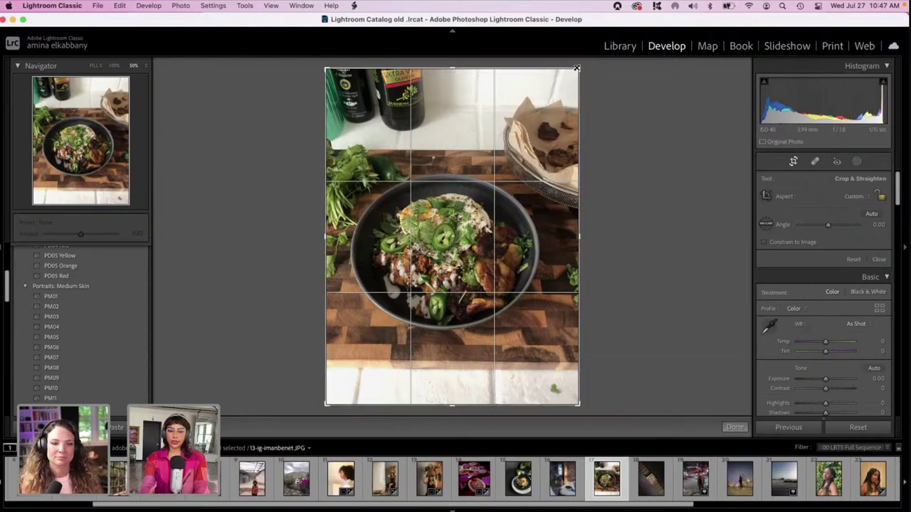
pyautogui.moveTo(579, 69); pyautogui.dragTo(579, 149)
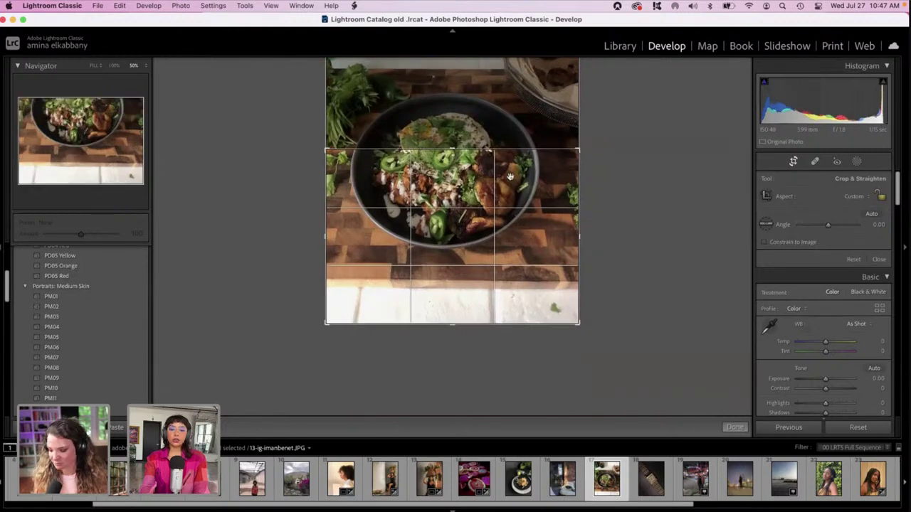
pyautogui.moveTo(482, 198); pyautogui.dragTo(483, 232)
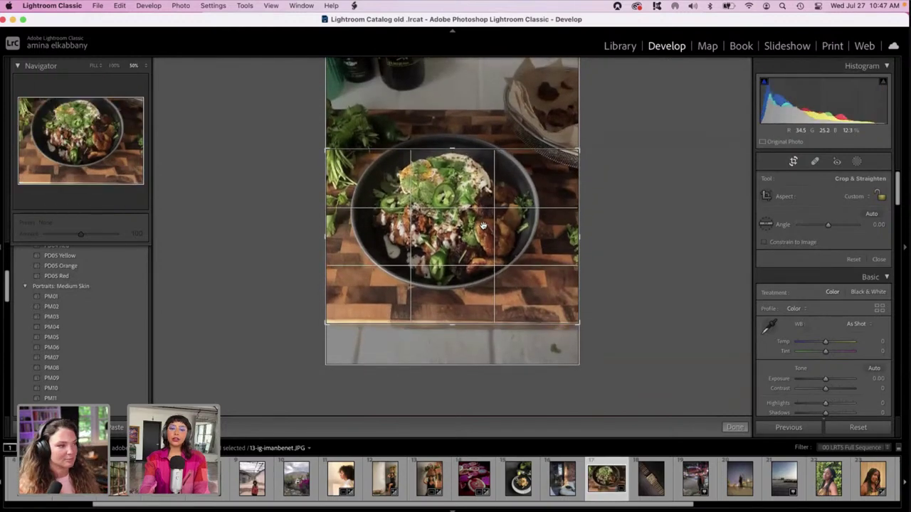
pyautogui.moveTo(379, 232); pyautogui.dragTo(379, 254)
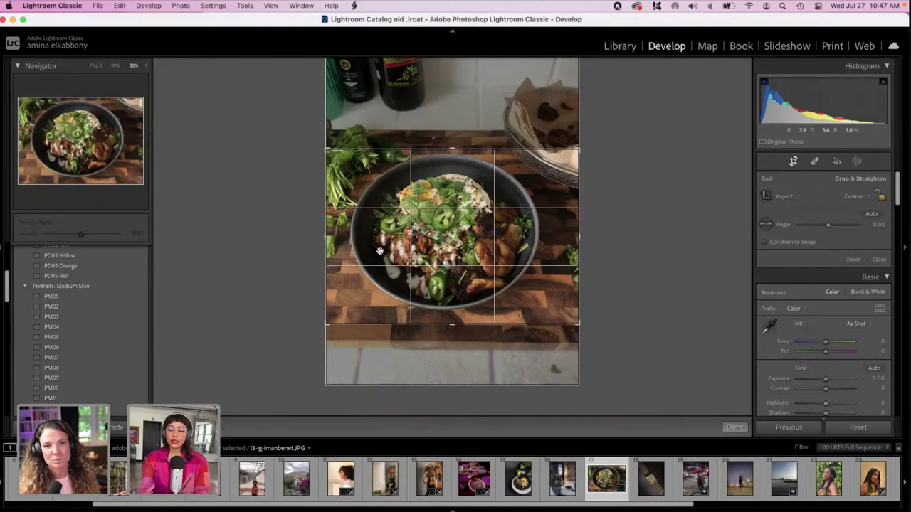
pyautogui.press('Return')
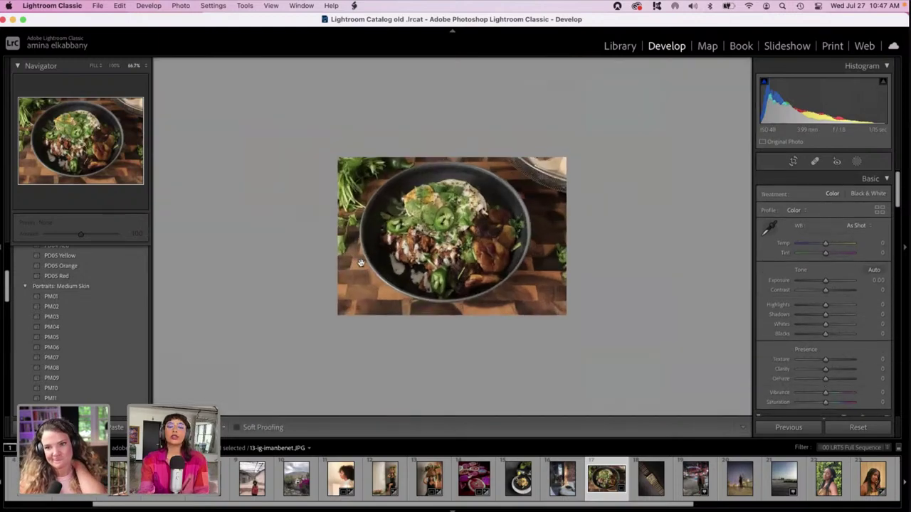
# - Set the food photo's blacks to −50, whites to −46, shadows to −19 and contrast to −65
pyautogui.click(361, 263)
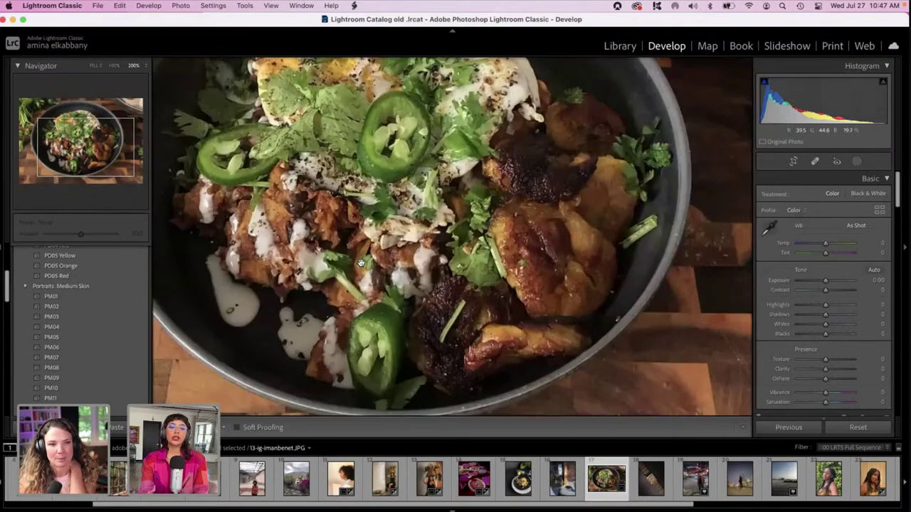
pyautogui.click(360, 263)
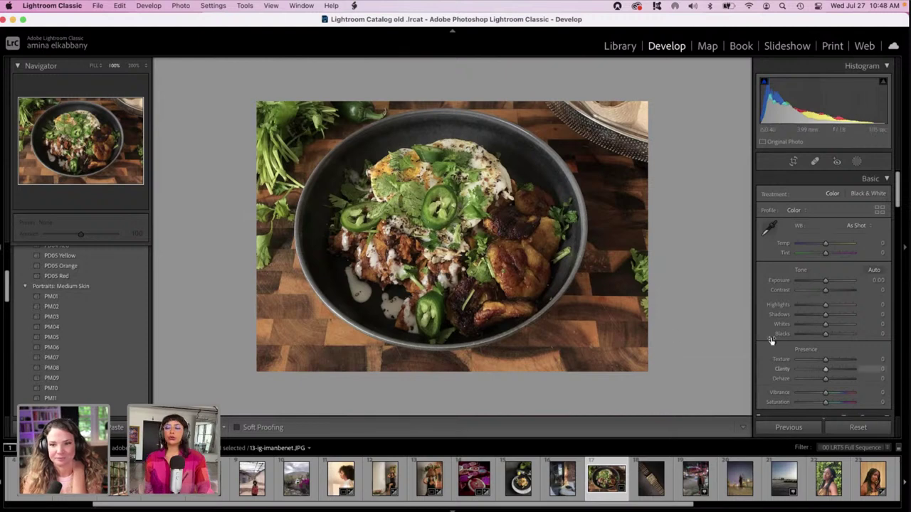
pyautogui.moveTo(825, 334); pyautogui.dragTo(811, 336)
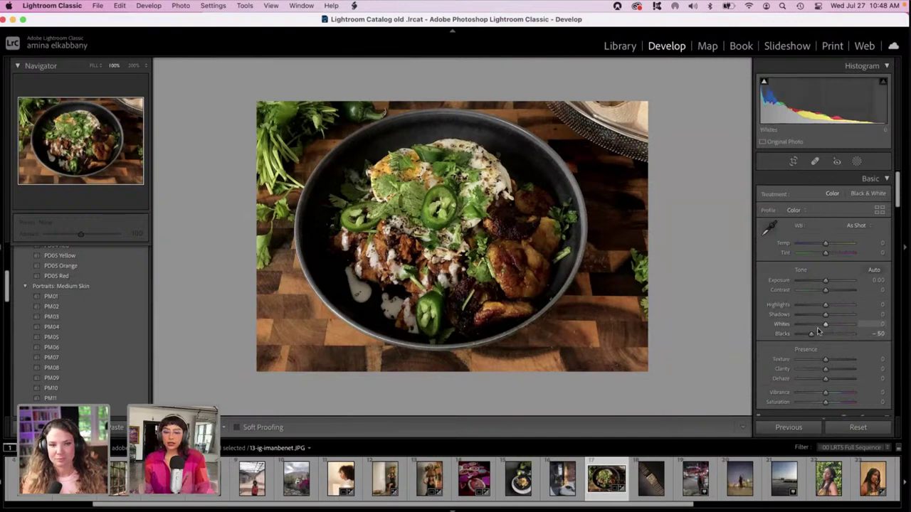
pyautogui.moveTo(824, 325)
pyautogui.mouseDown()
pyautogui.moveTo(792, 324)
pyautogui.moveTo(867, 336)
pyautogui.moveTo(804, 335)
pyautogui.moveTo(812, 335)
pyautogui.mouseUp()
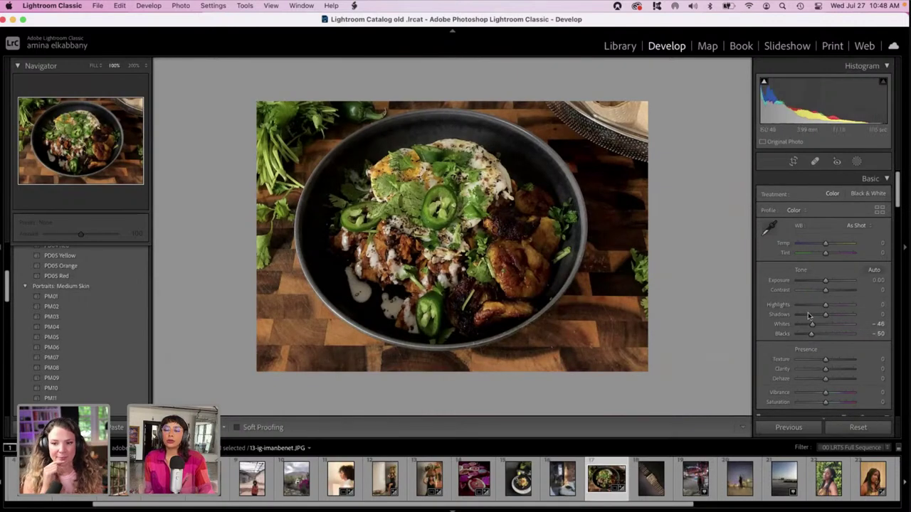
pyautogui.moveTo(811, 314)
pyautogui.mouseDown()
pyautogui.moveTo(797, 310)
pyautogui.moveTo(820, 318)
pyautogui.mouseUp()
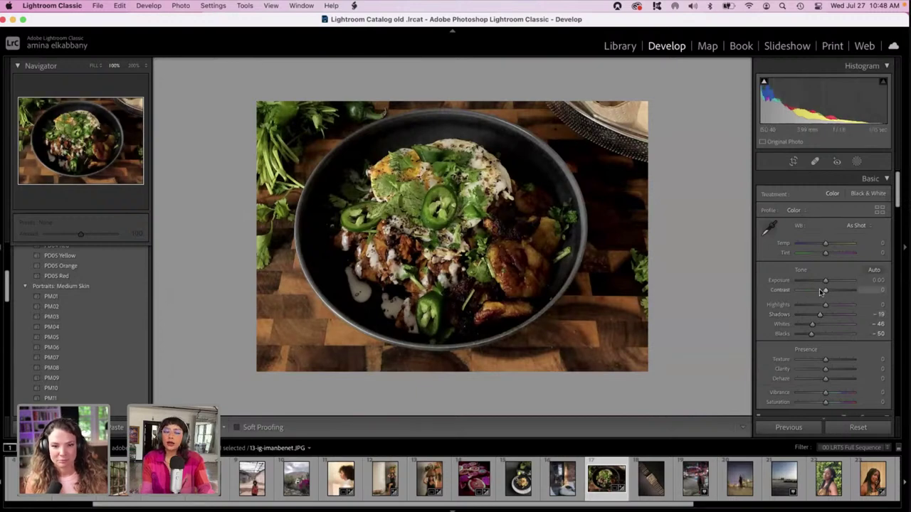
pyautogui.moveTo(821, 291)
pyautogui.mouseDown()
pyautogui.moveTo(806, 291)
pyautogui.moveTo(815, 292)
pyautogui.mouseUp()
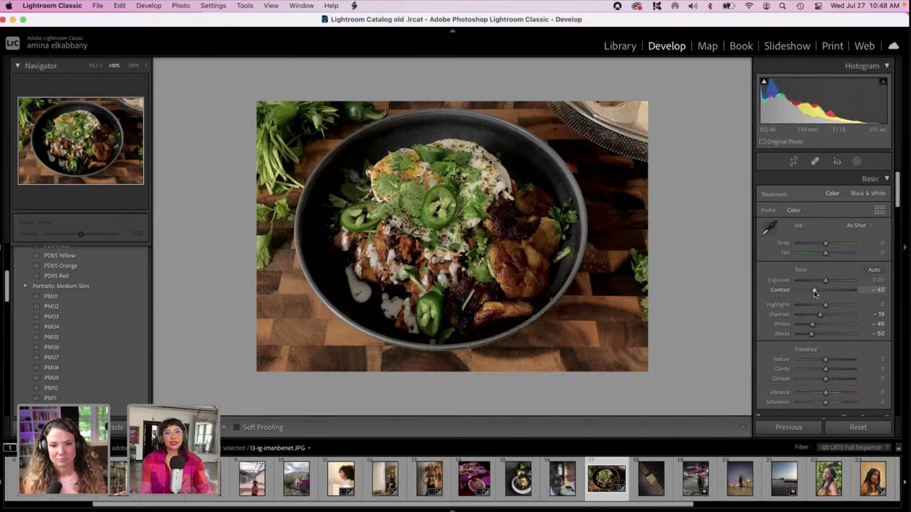
pyautogui.moveTo(815, 292); pyautogui.dragTo(807, 293)
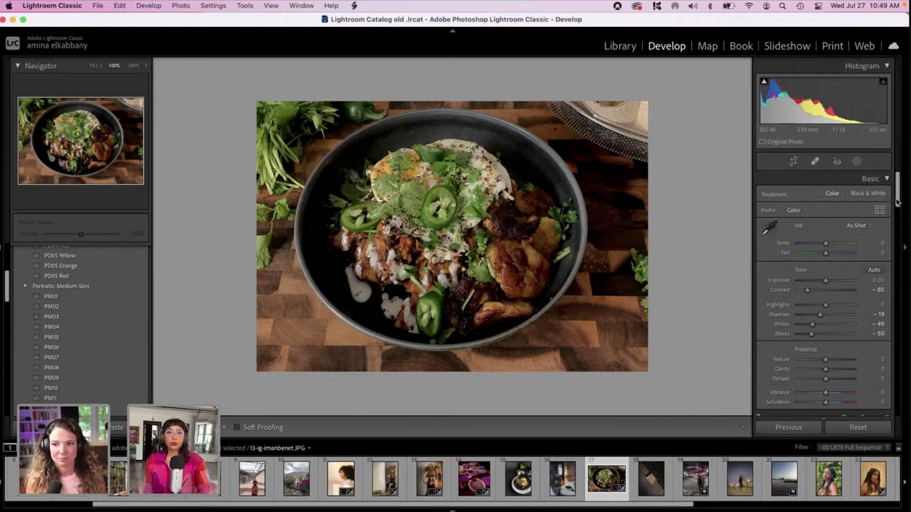
# - Set the food bowl photo's luminance noise reduction to 48
pyautogui.moveTo(898, 202); pyautogui.dragTo(896, 220)
pyautogui.scroll(-5, 895, 218)
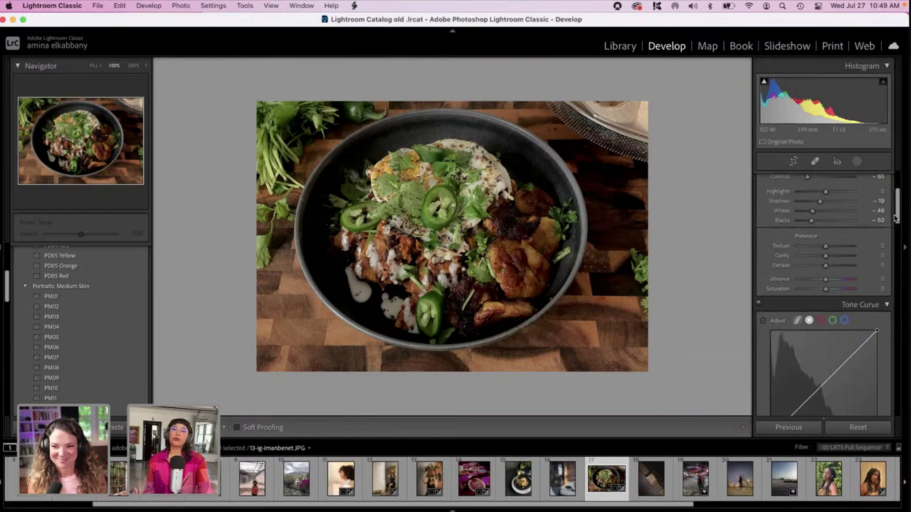
pyautogui.scroll(-10, 875, 298)
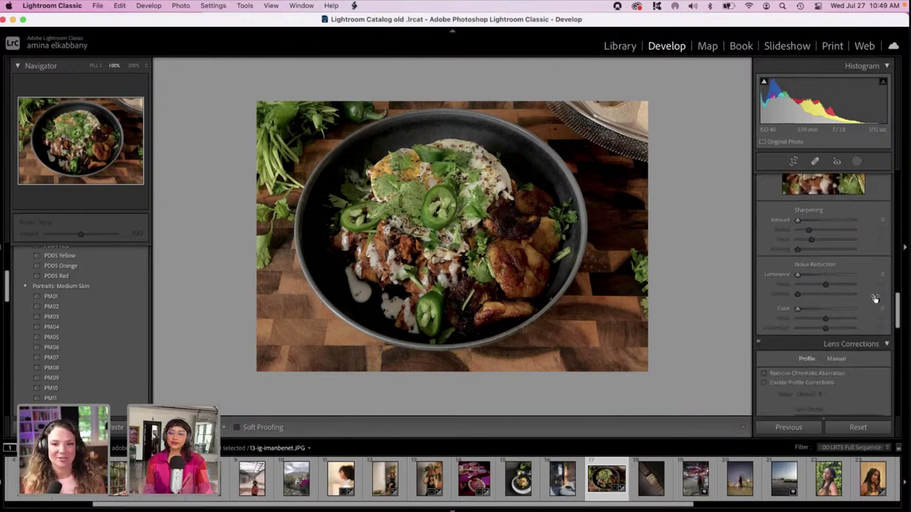
pyautogui.click(824, 276)
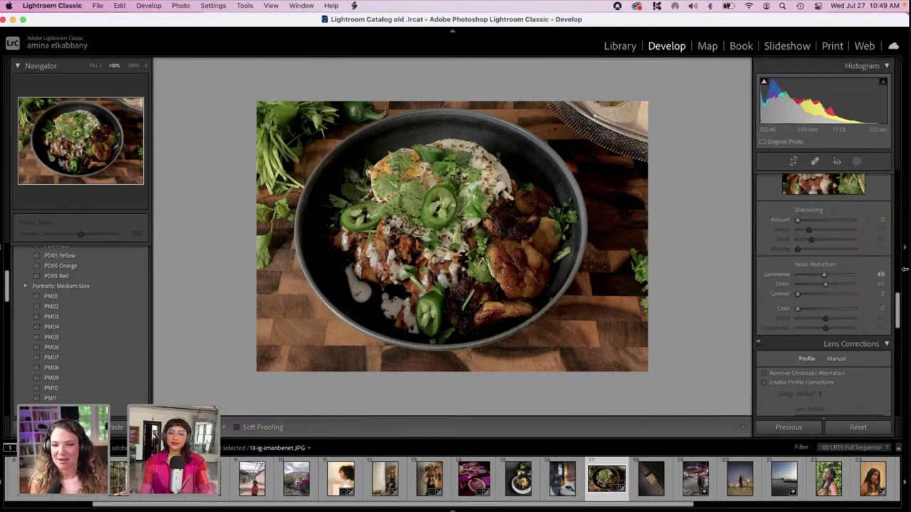
# - Raise the food bowl photo's green primary saturation to +41 in Calibration
pyautogui.moveTo(899, 316); pyautogui.dragTo(901, 402)
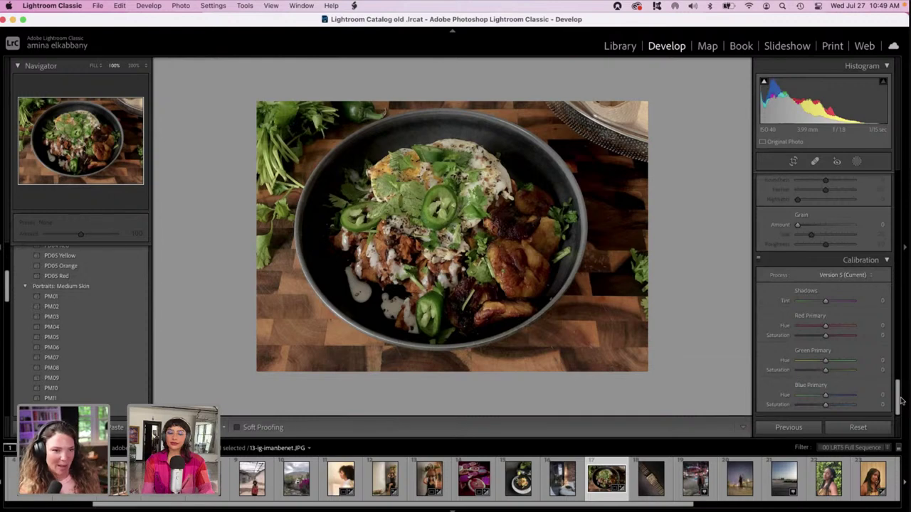
pyautogui.click(836, 372)
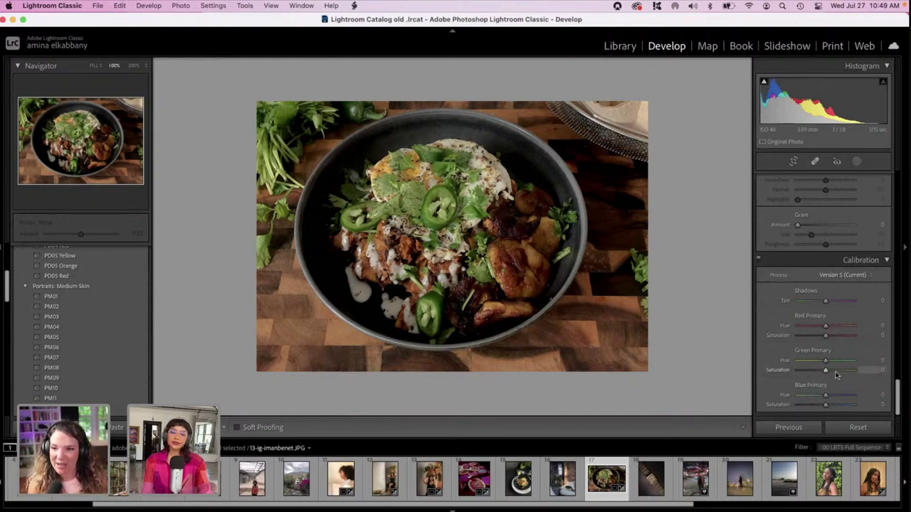
pyautogui.moveTo(836, 375); pyautogui.dragTo(837, 377)
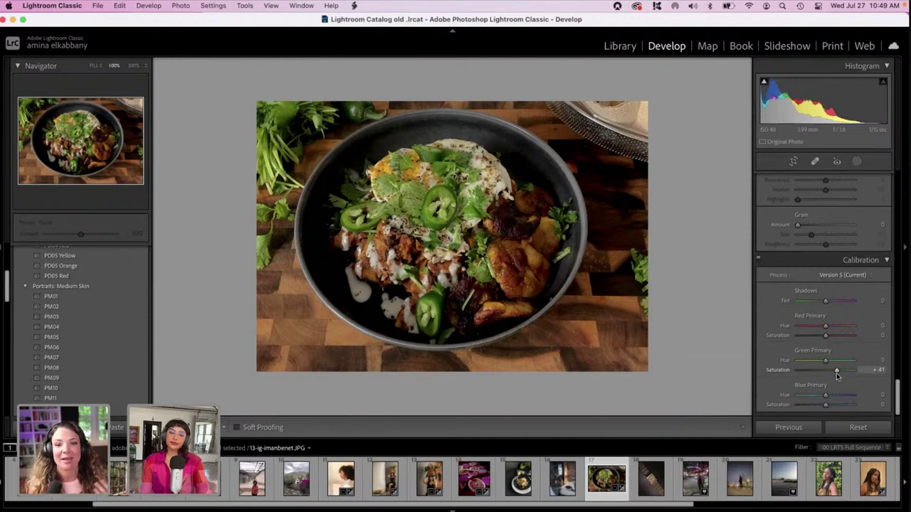
# - Sharpen the food bowl photo with an amount of 71, judging the detail at 200% magnification
pyautogui.rightClick(479, 225)
pyautogui.press('Escape')
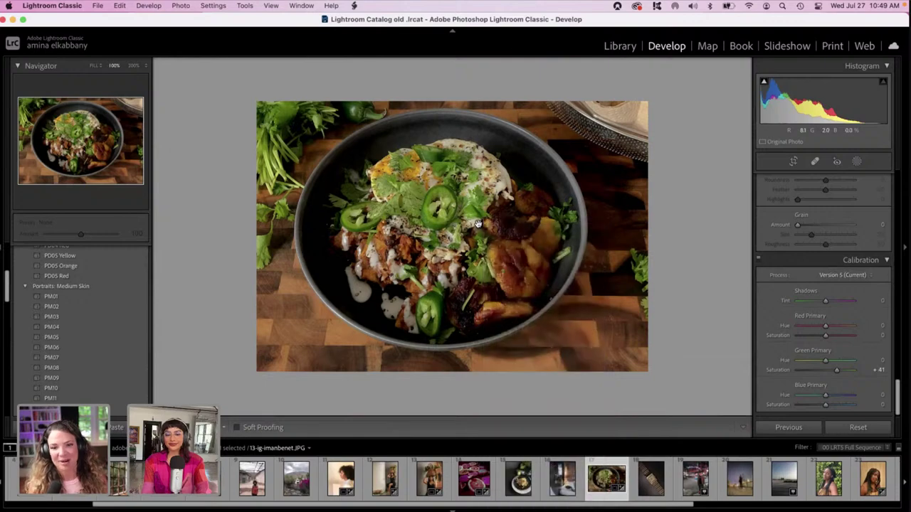
pyautogui.click(477, 224)
pyautogui.hscroll(-5, 478, 225)
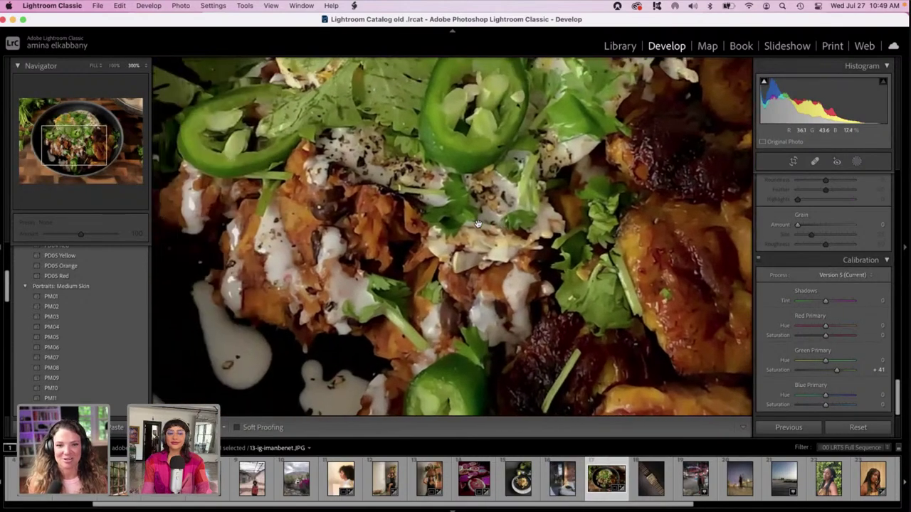
pyautogui.press('super+minus')
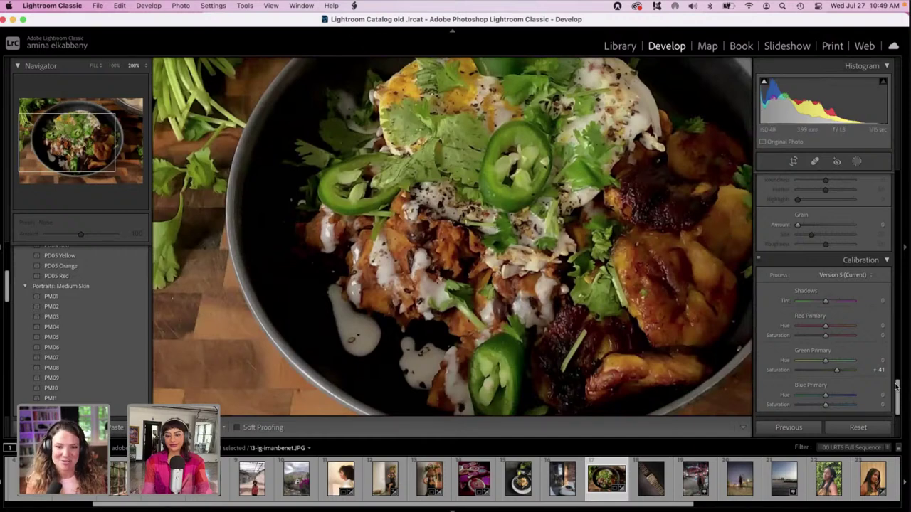
pyautogui.moveTo(897, 388); pyautogui.dragTo(895, 293)
pyautogui.moveTo(816, 235); pyautogui.dragTo(823, 237)
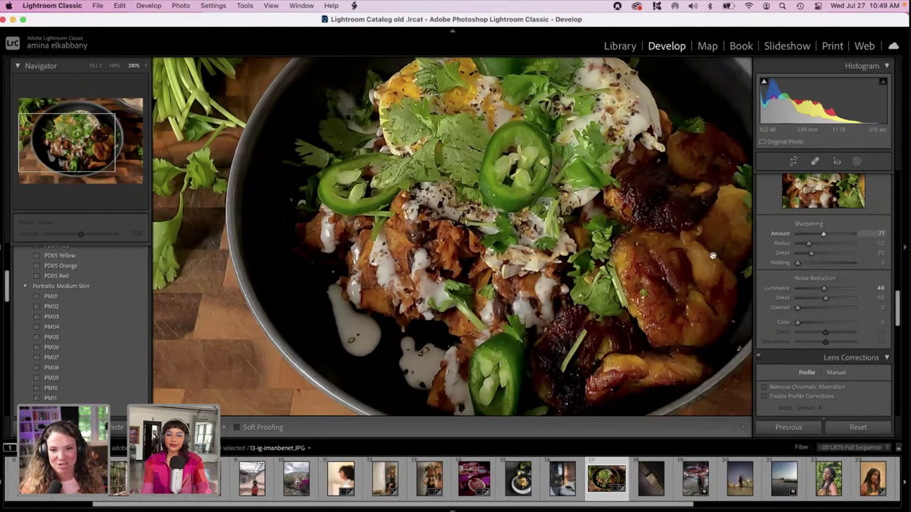
# - Examine the sharpened food up close, compare the bowl photo before and after in a stacked view, and return to the single view
pyautogui.click(596, 238)
pyautogui.hscroll(-5, 596, 238)
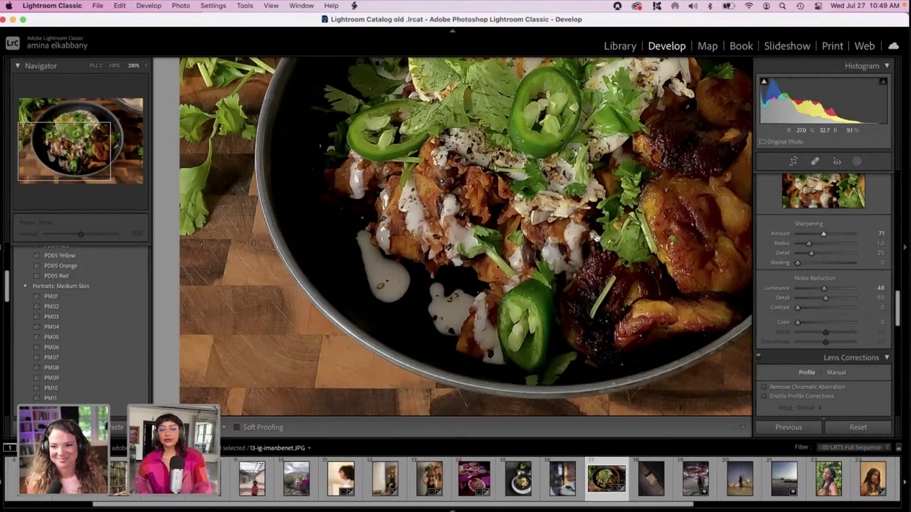
pyautogui.scroll(3, 503, 181)
pyautogui.hscroll(3, 503, 181)
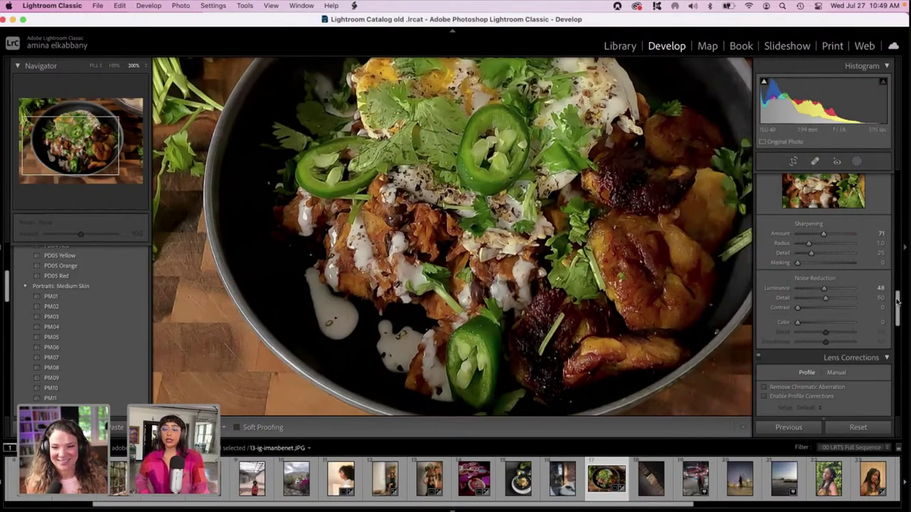
pyautogui.moveTo(897, 302); pyautogui.dragTo(905, 400)
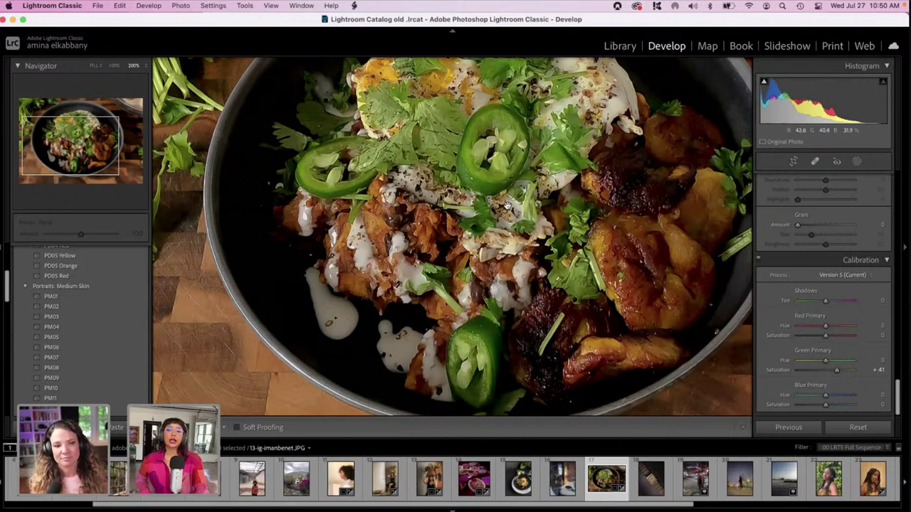
pyautogui.hscroll(2, 507, 205)
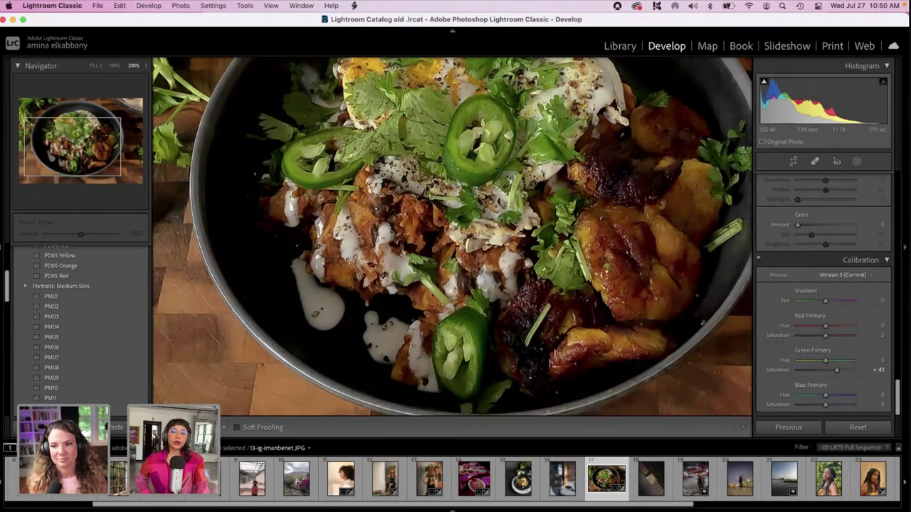
pyautogui.hotkey('alt', 'y')
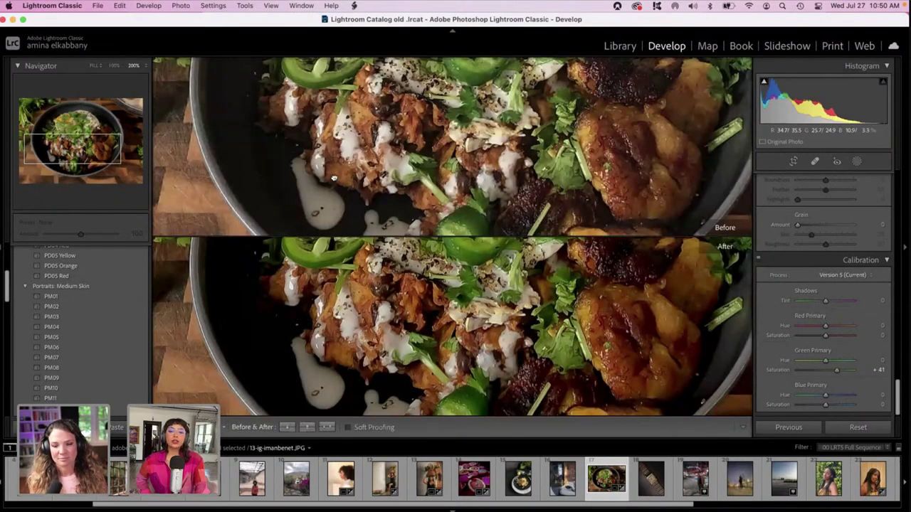
pyautogui.scroll(3, 335, 230)
pyautogui.scroll(5, 334, 230)
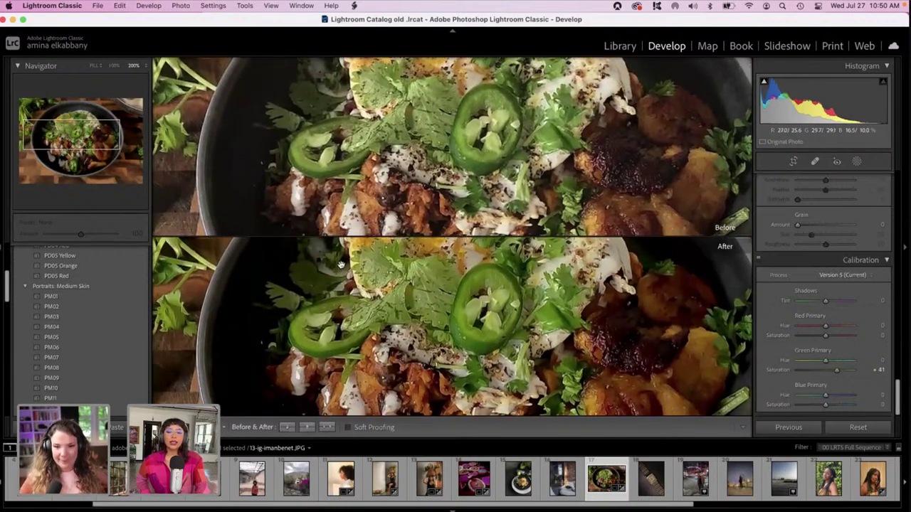
pyautogui.moveTo(369, 152); pyautogui.dragTo(369, 173)
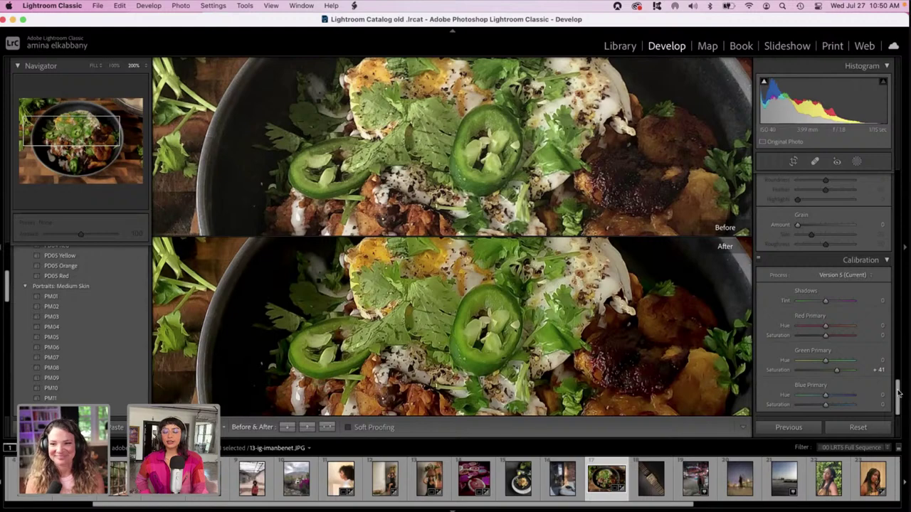
pyautogui.moveTo(899, 394); pyautogui.dragTo(899, 334)
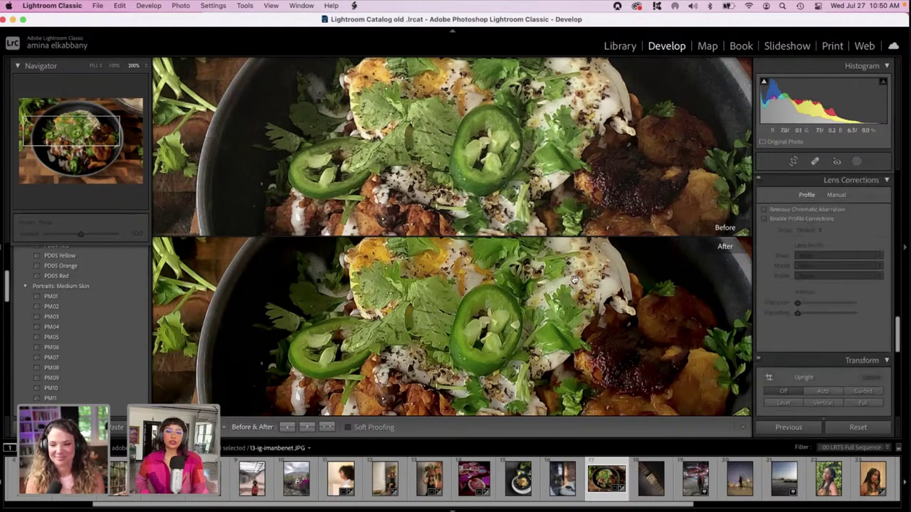
pyautogui.click(574, 279)
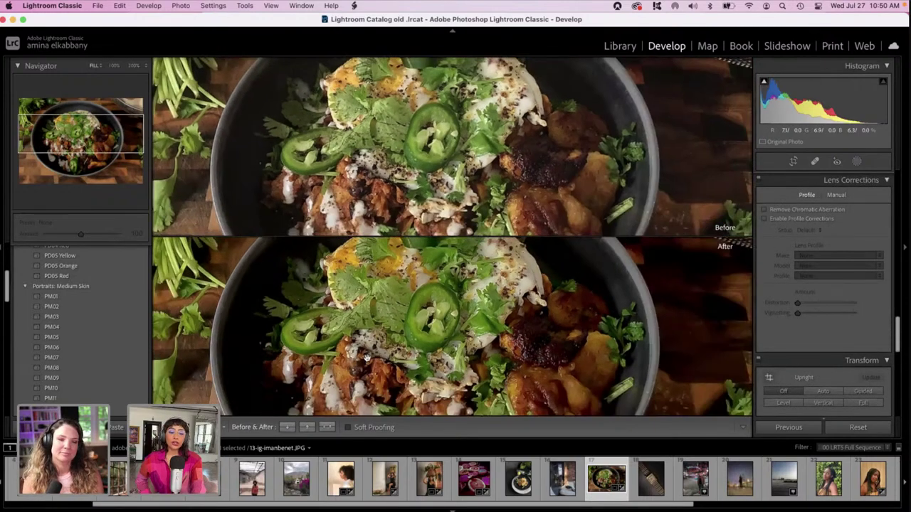
pyautogui.press('y')
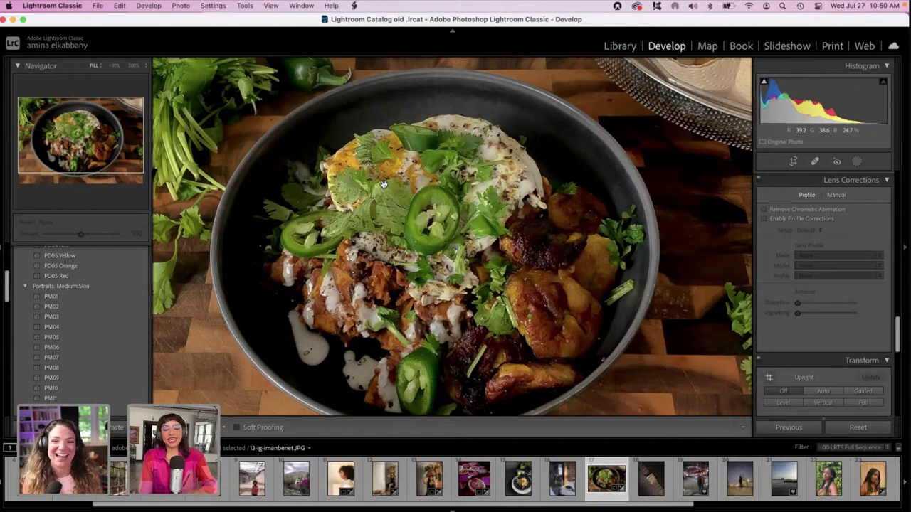
pyautogui.moveTo(449, 193); pyautogui.dragTo(454, 98)
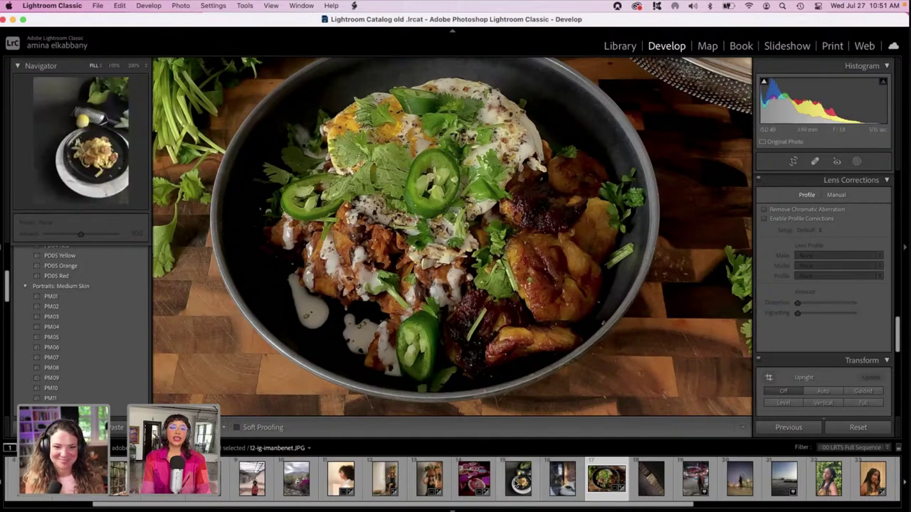
# - Open the photo of the pasta plate with the lemon and grater and show the whole frame
pyautogui.click(518, 483)
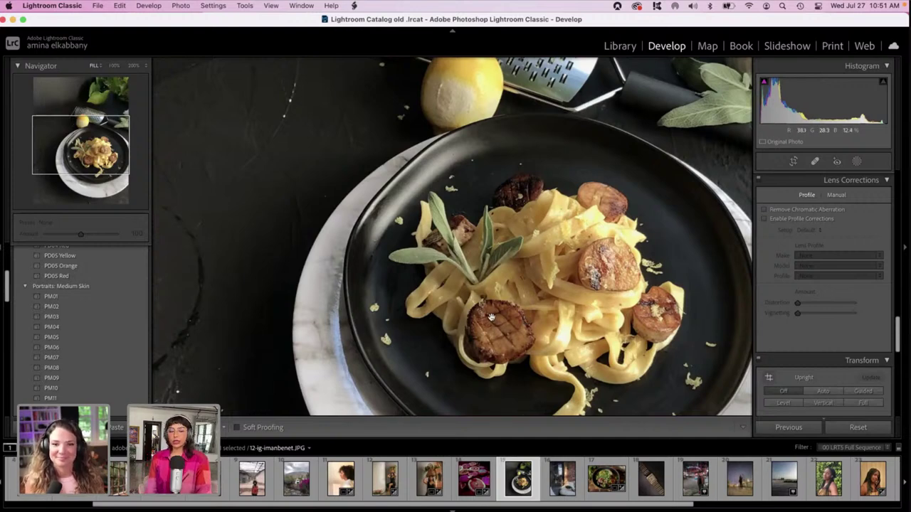
pyautogui.click(348, 205)
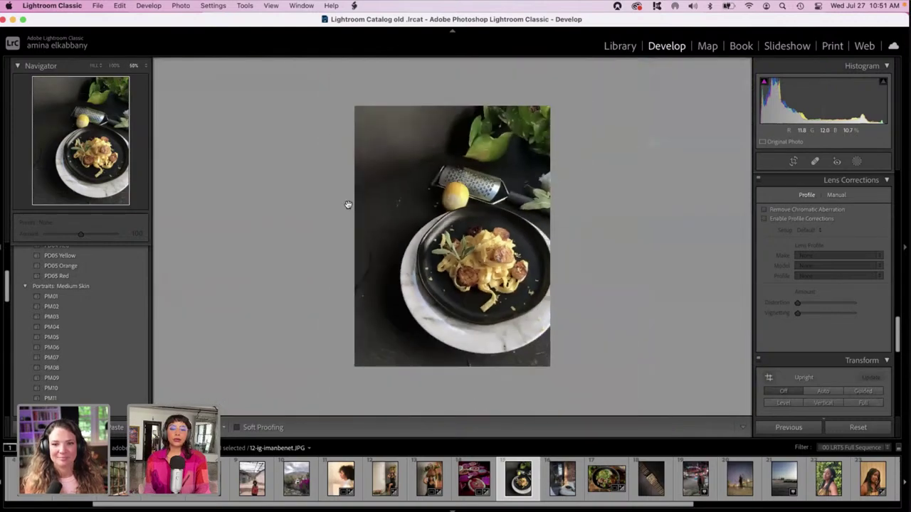
pyautogui.press('super+equal')
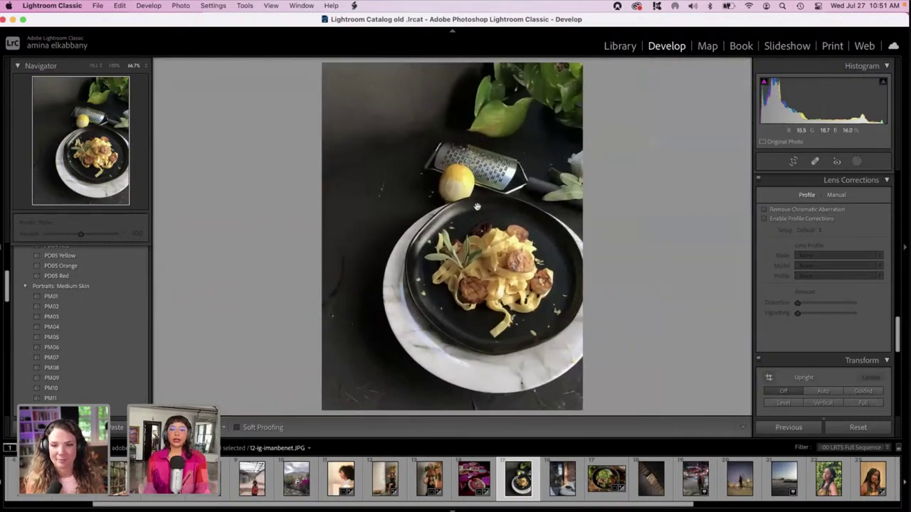
pyautogui.click(631, 124)
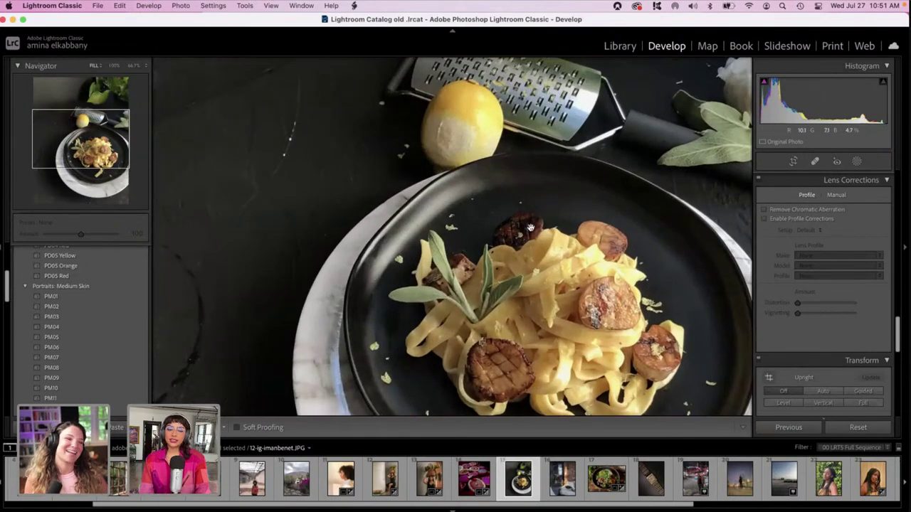
pyautogui.press('super+minus')
pyautogui.press('super+minus')
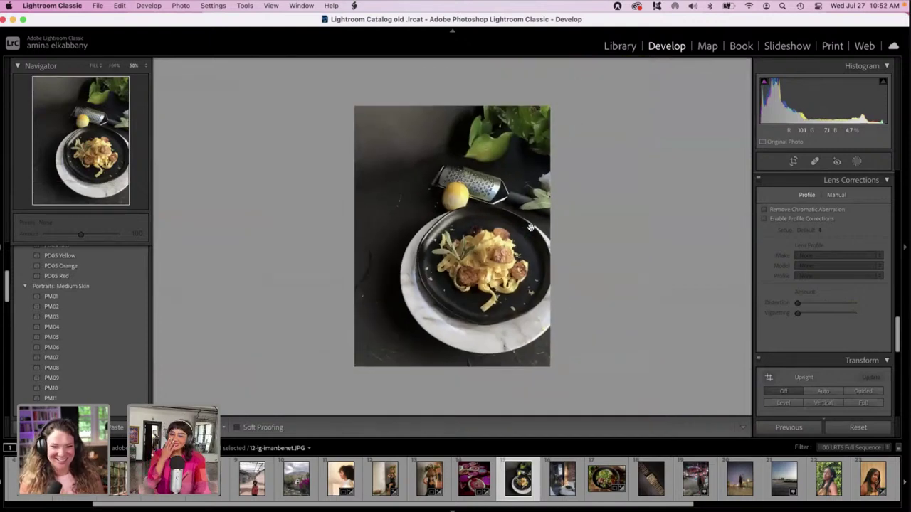
# - Set the pasta photo's exposure to −1.65 and highlights to +46
pyautogui.moveTo(898, 329); pyautogui.dragTo(890, 204)
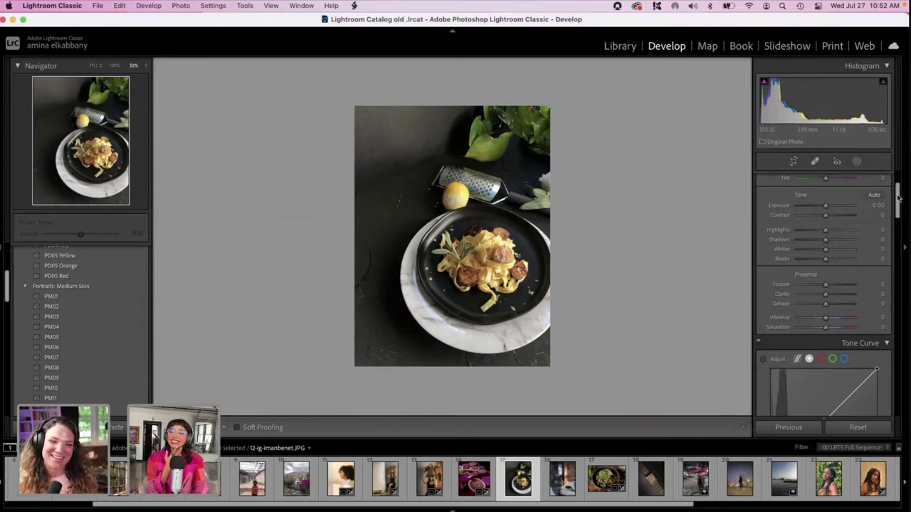
pyautogui.moveTo(898, 197); pyautogui.dragTo(898, 186)
pyautogui.moveTo(826, 281); pyautogui.dragTo(817, 284)
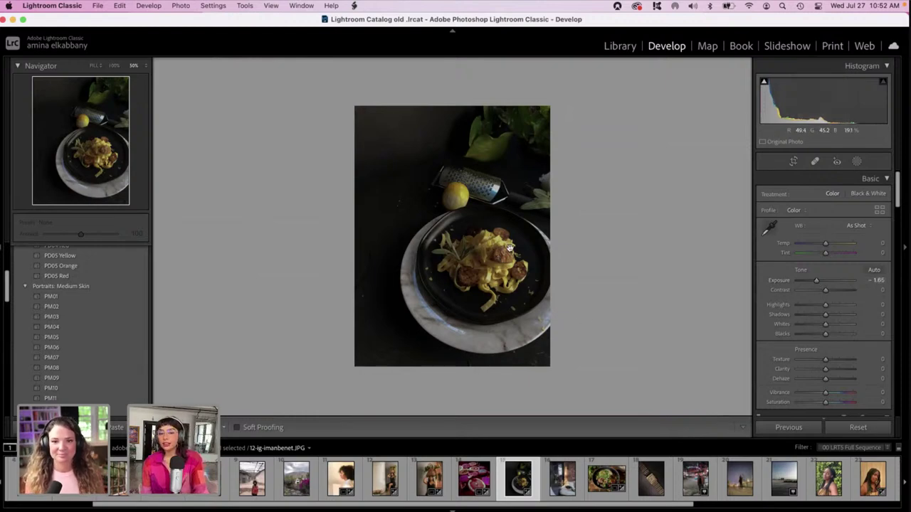
pyautogui.press('super+equal')
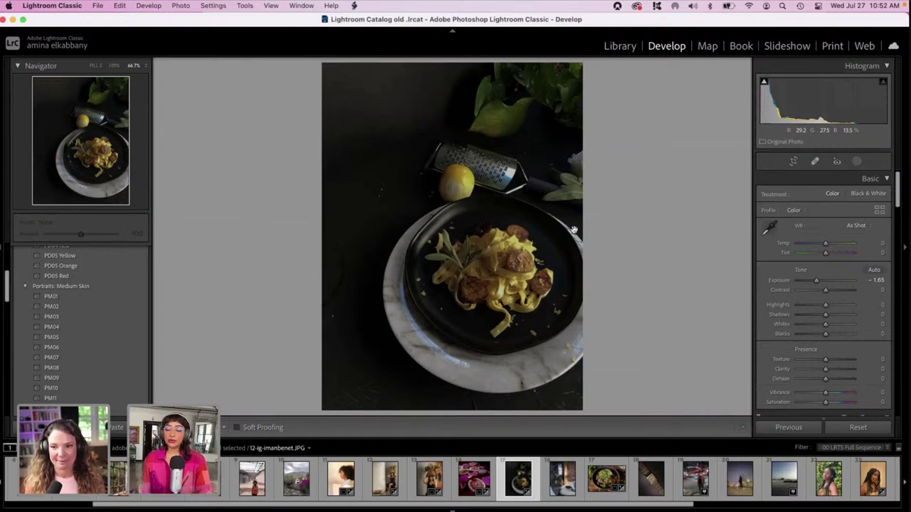
pyautogui.moveTo(813, 304); pyautogui.dragTo(838, 304)
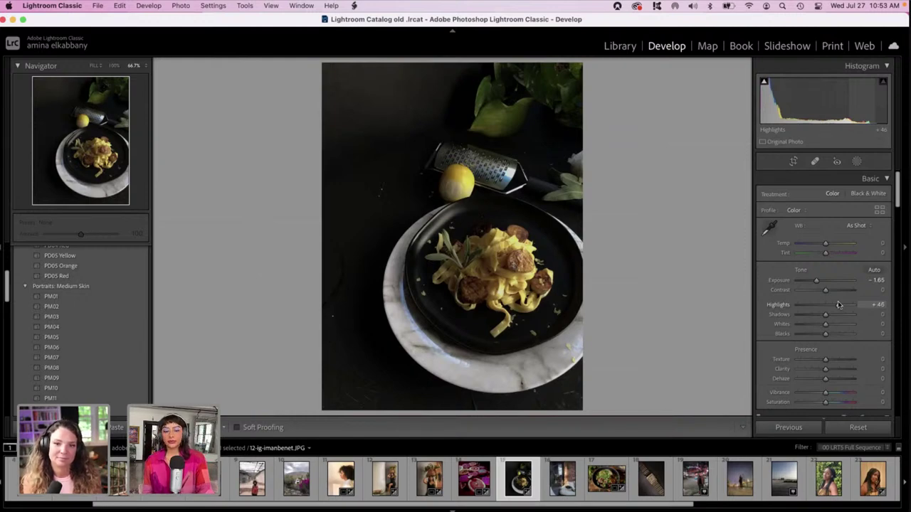
# - Compare the whole pasta photo before and after in a stacked view, and return to the single edited view
pyautogui.hotkey('alt', 'y')
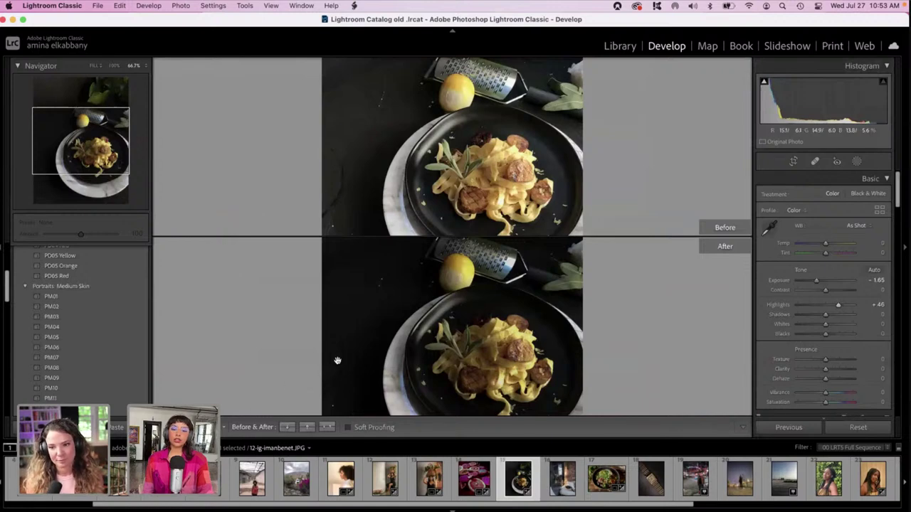
pyautogui.scroll(-5, 337, 361)
pyautogui.scroll(-2, 338, 361)
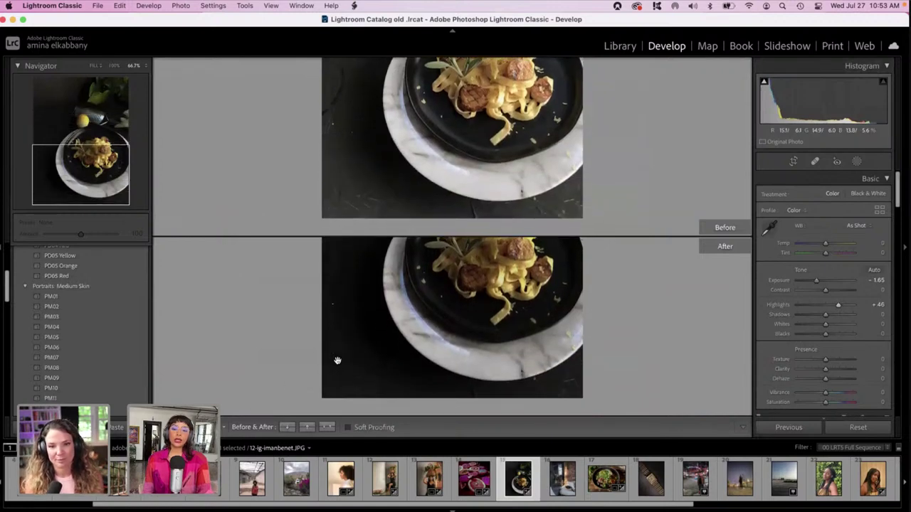
pyautogui.scroll(2, 337, 361)
pyautogui.scroll(8, 338, 361)
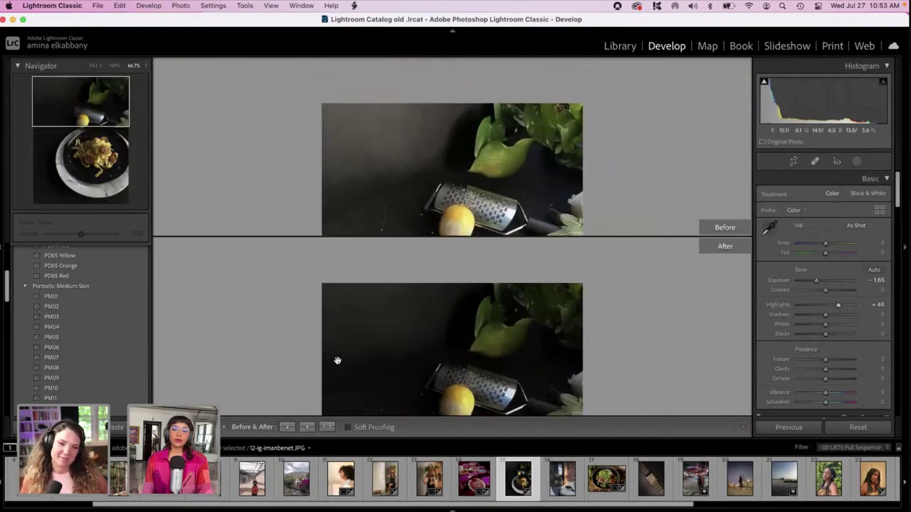
pyautogui.scroll(-5, 337, 360)
pyautogui.hotkey('alt', 'y')
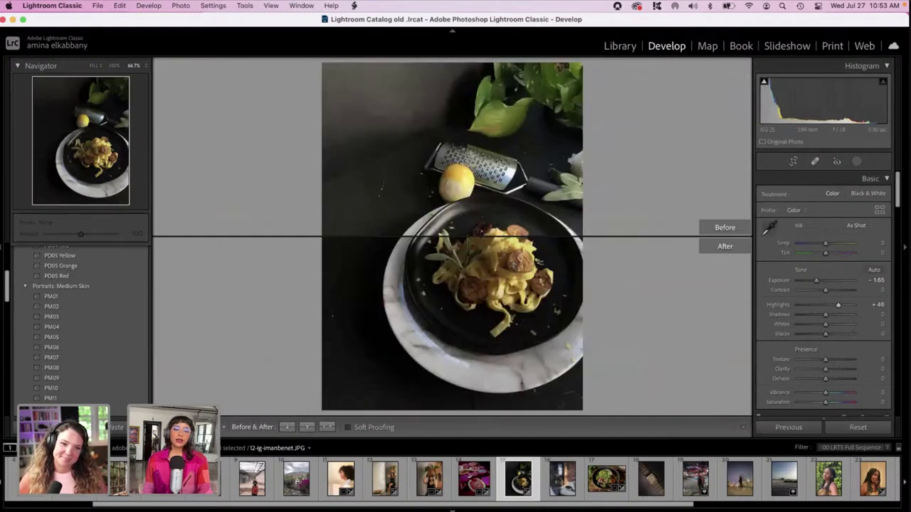
pyautogui.press('d')
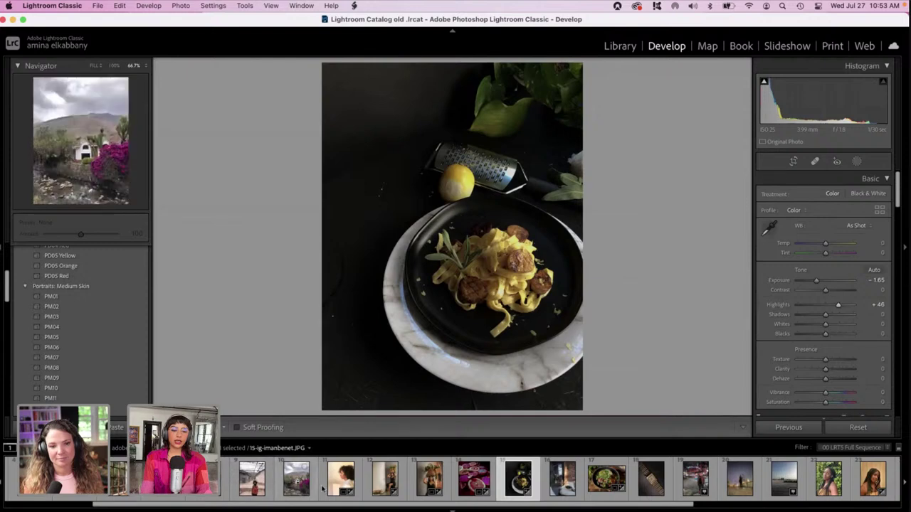
# - Look through the submissions filmstrip, then switch the photo source to the other Adobe Live 22 folder among the recent sources
pyautogui.hscroll(5, 334, 503)
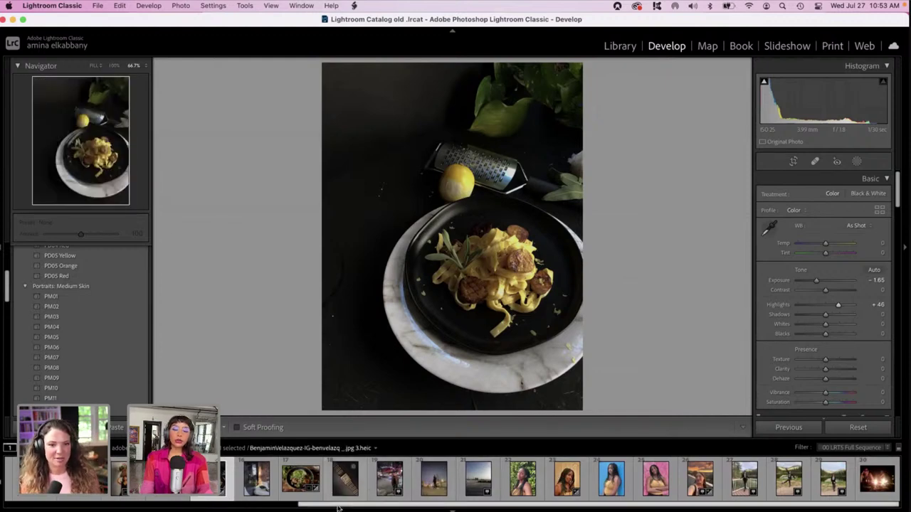
pyautogui.moveTo(338, 507); pyautogui.dragTo(142, 504)
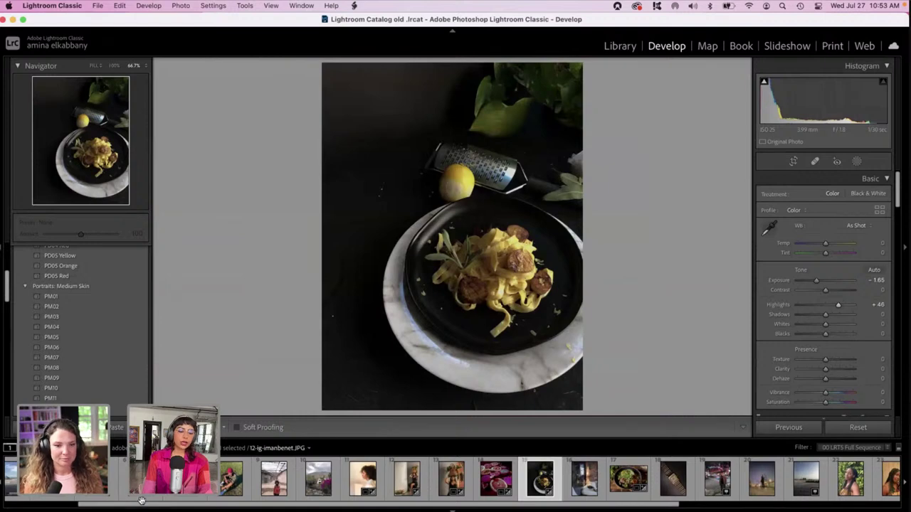
pyautogui.click(171, 447)
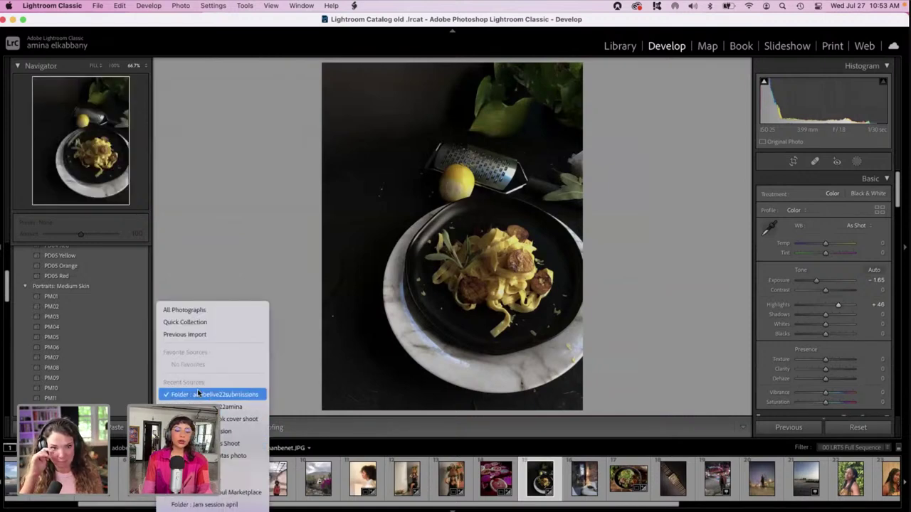
pyautogui.click(235, 407)
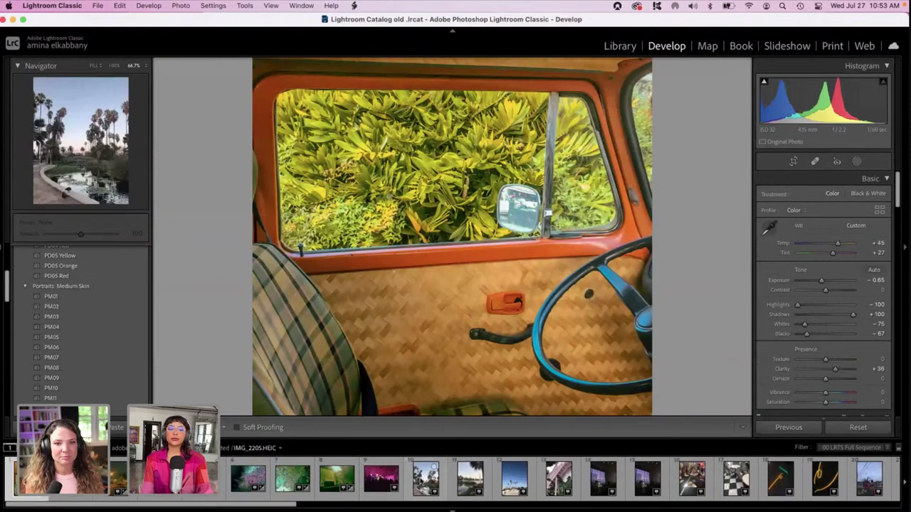
# - Open the photo of the palm-lined lake with the footbridge, IMG_2205.HEIC, and show the whole frame
pyautogui.click(425, 477)
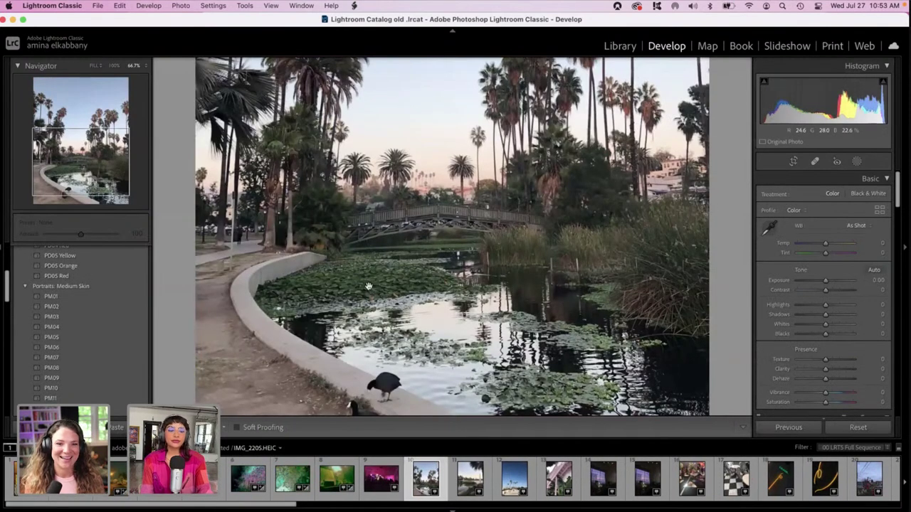
pyautogui.press('super+minus')
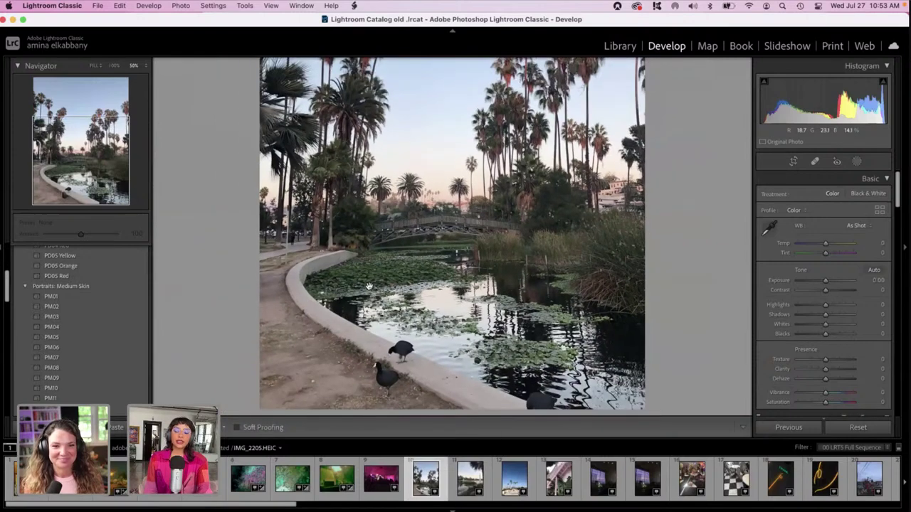
pyautogui.scroll(5, 368, 286)
pyautogui.scroll(3, 368, 286)
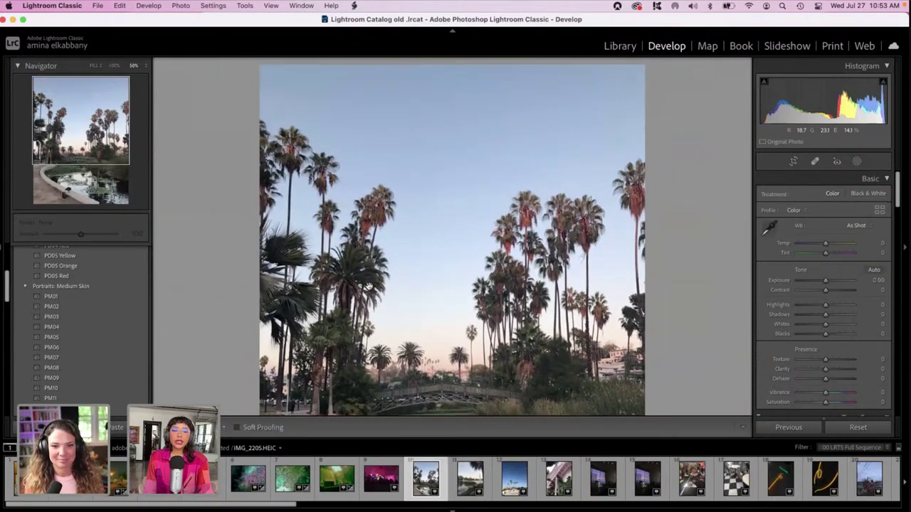
pyautogui.scroll(-4, 368, 286)
pyautogui.press('super+minus')
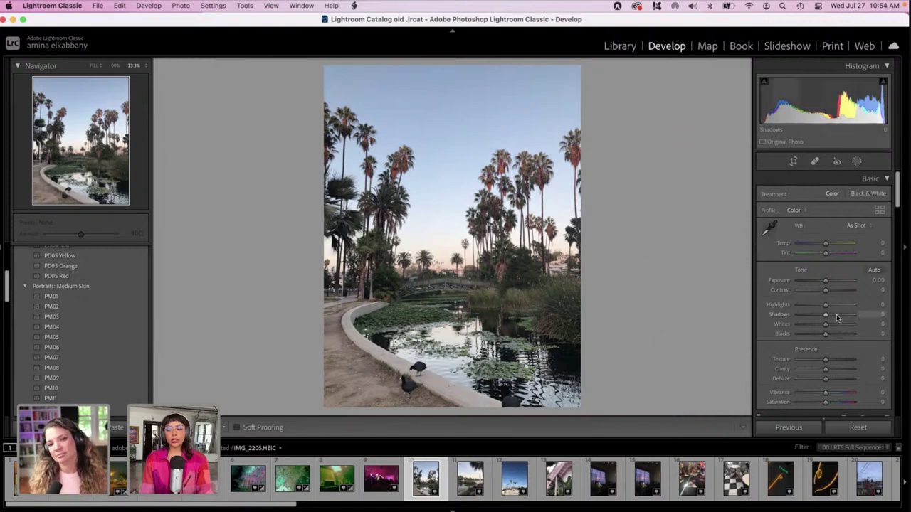
# - Set the lake photo's shadows to +69, highlights to −100, whites to −100 and contrast to −20
pyautogui.moveTo(837, 318); pyautogui.dragTo(845, 316)
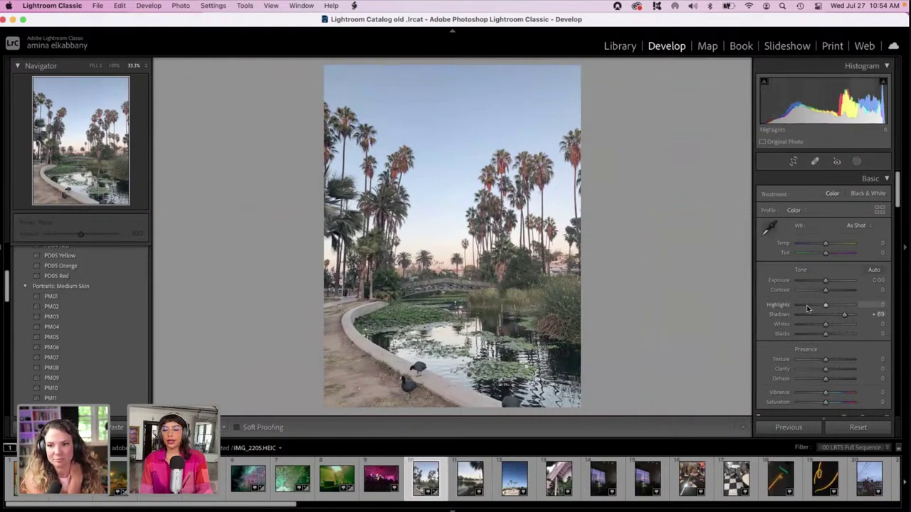
pyautogui.moveTo(807, 308); pyautogui.dragTo(760, 311)
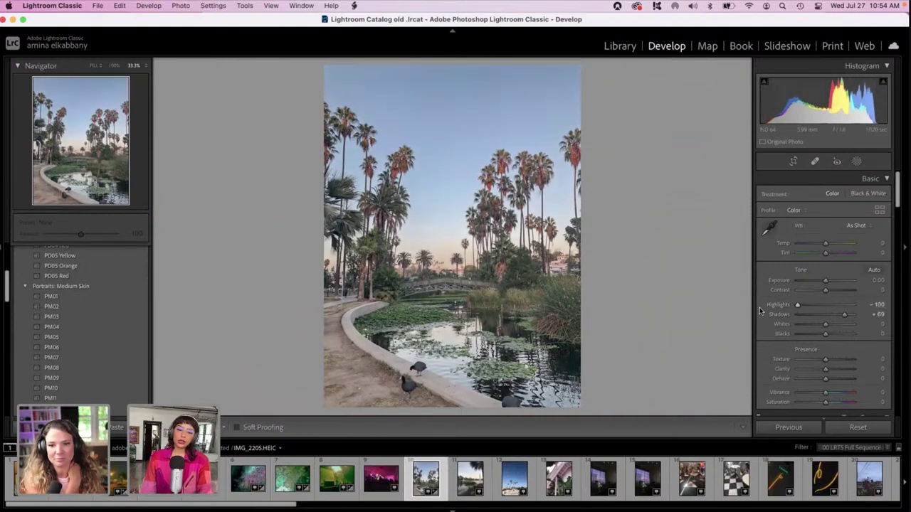
pyautogui.moveTo(810, 327); pyautogui.dragTo(760, 331)
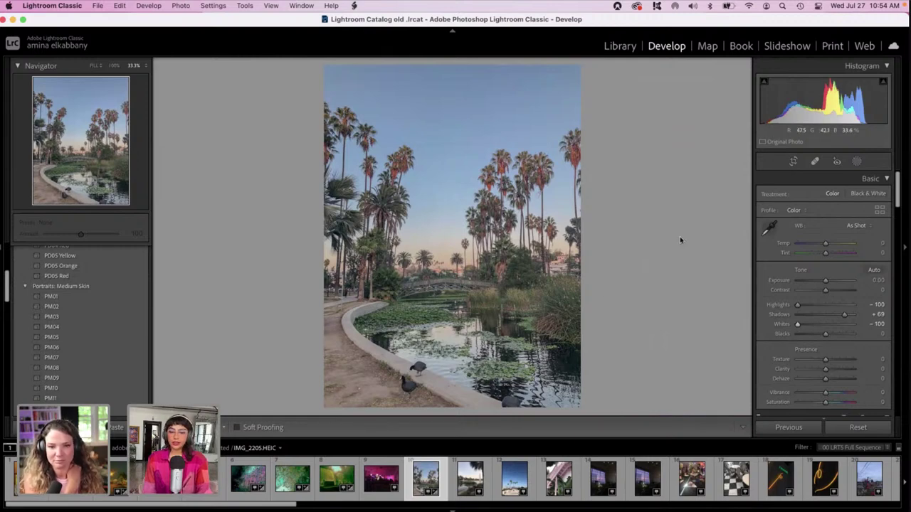
pyautogui.moveTo(801, 292); pyautogui.dragTo(819, 289)
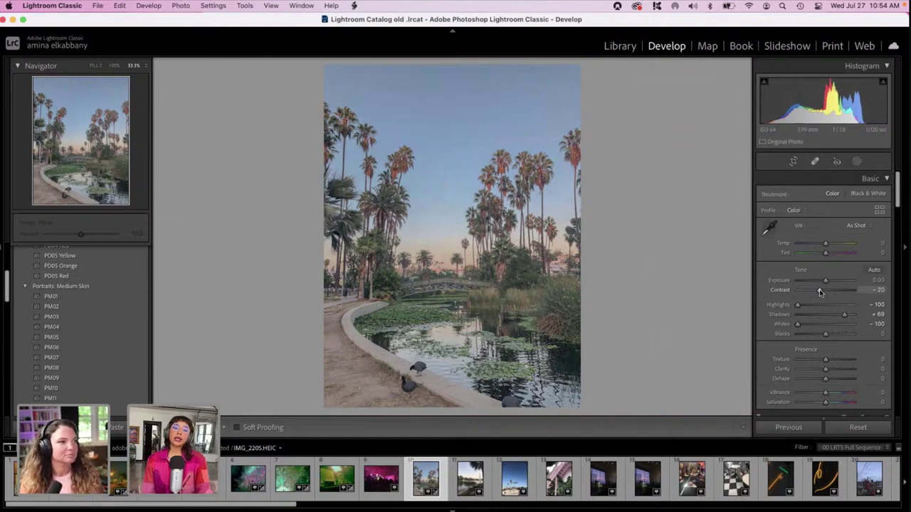
pyautogui.scroll(-2, 819, 289)
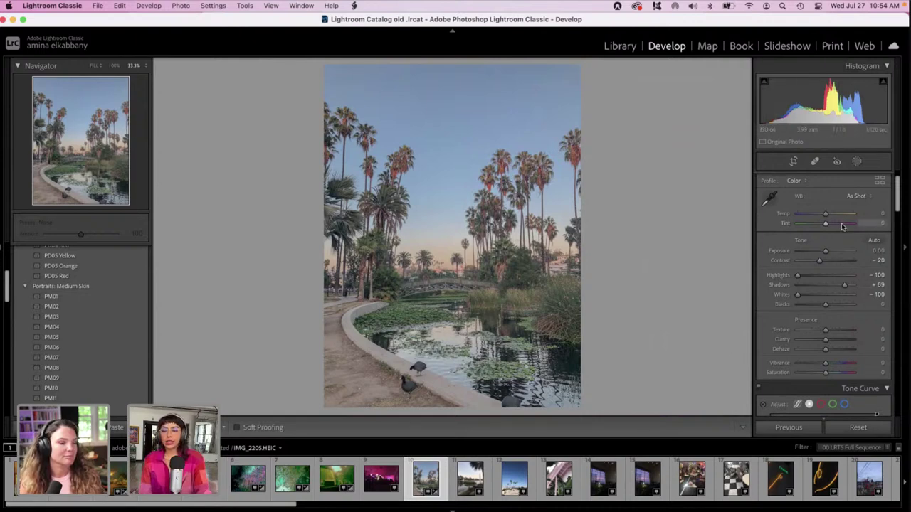
# - Warm the white balance to Temp +17 and Tint +6, and lower the photo's exposure to −1.30
pyautogui.moveTo(825, 226); pyautogui.dragTo(830, 214)
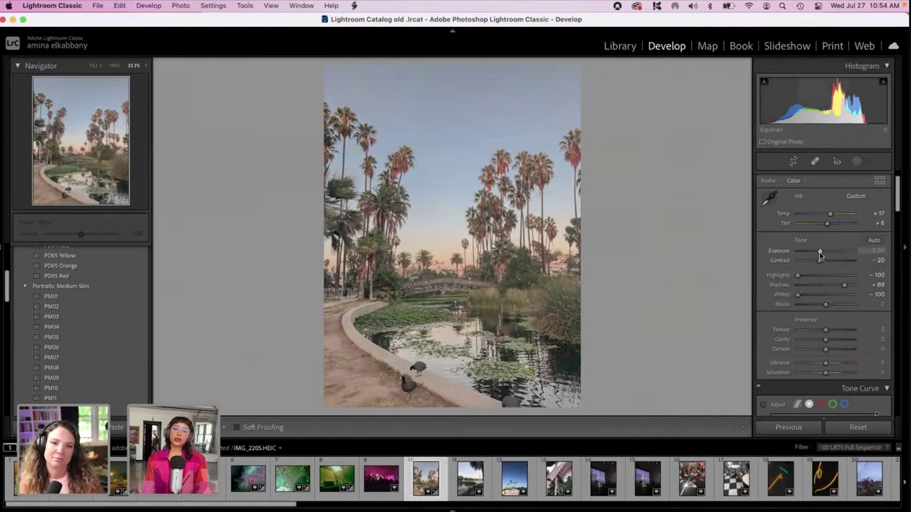
pyautogui.click(819, 252)
pyautogui.moveTo(818, 256); pyautogui.dragTo(819, 256)
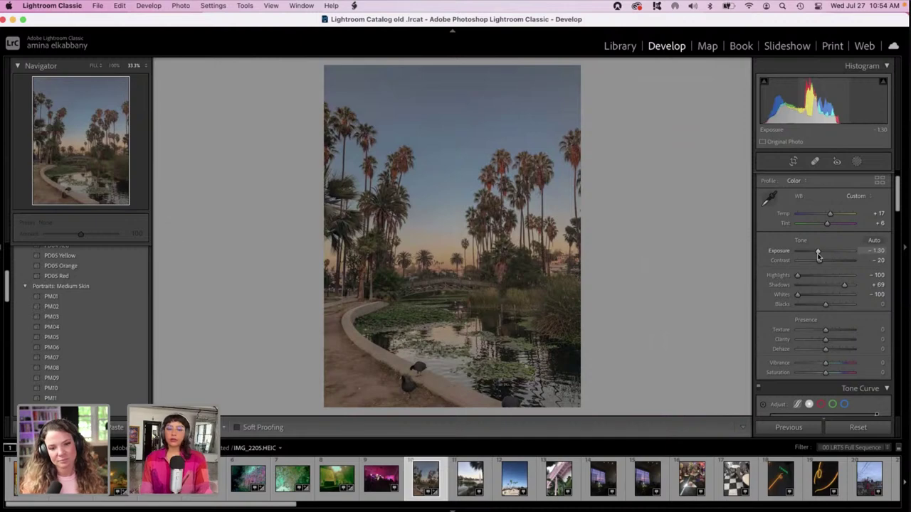
# - Switch the color mixer to HSL view and set the Orange hue to −55 and the Blue hue to +50
pyautogui.moveTo(899, 207); pyautogui.dragTo(908, 424)
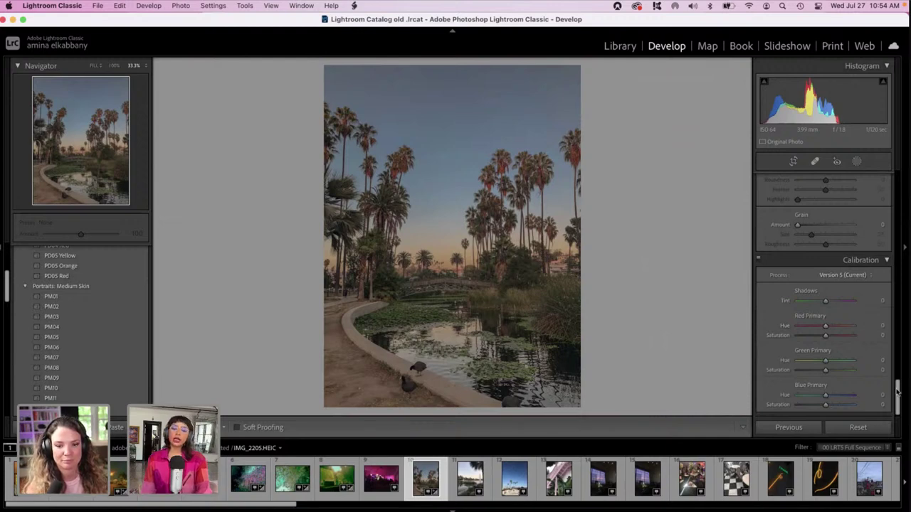
pyautogui.moveTo(897, 390); pyautogui.dragTo(883, 244)
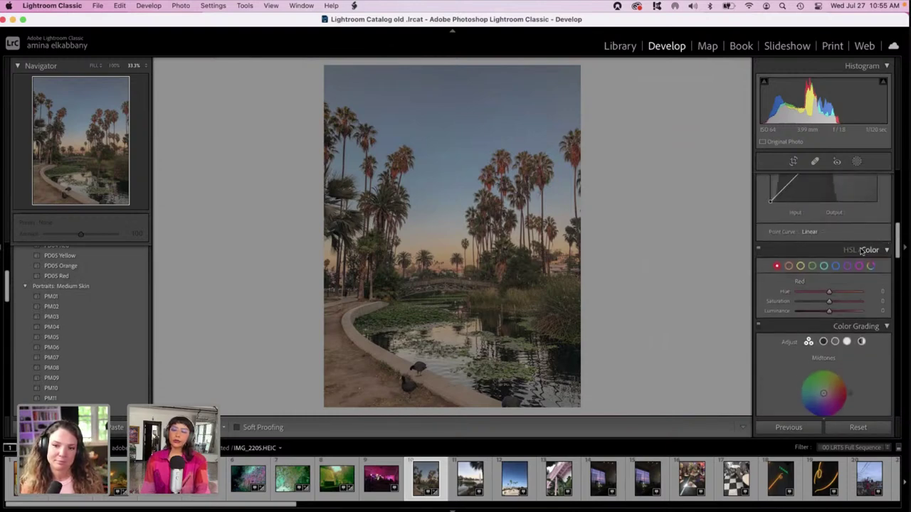
pyautogui.click(861, 251)
pyautogui.click(868, 250)
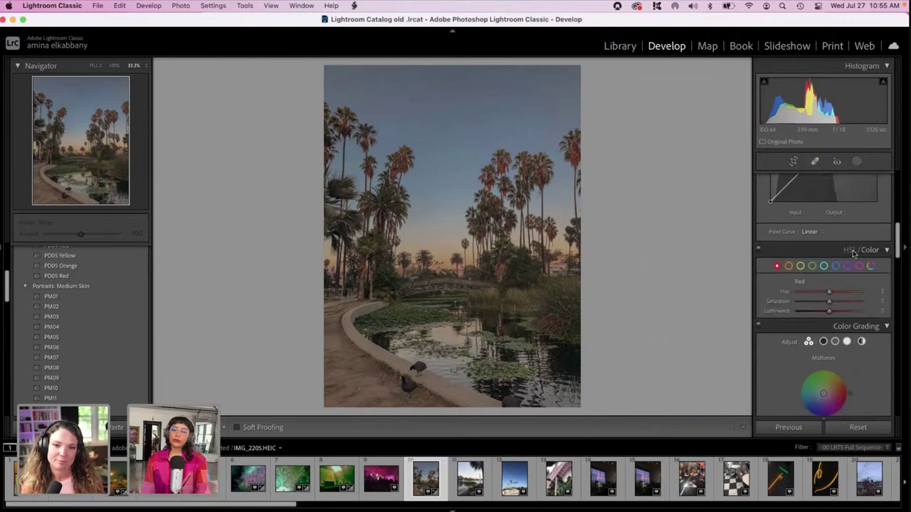
pyautogui.click(850, 250)
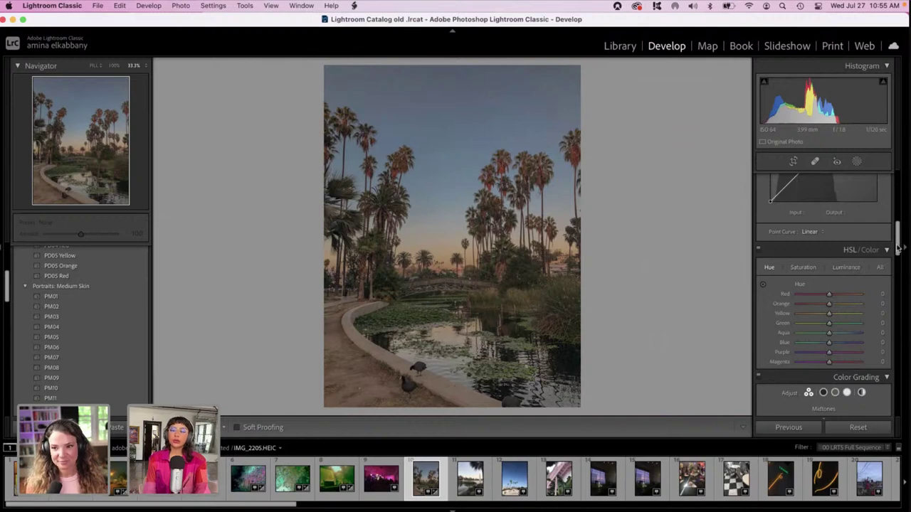
pyautogui.moveTo(897, 250); pyautogui.dragTo(898, 258)
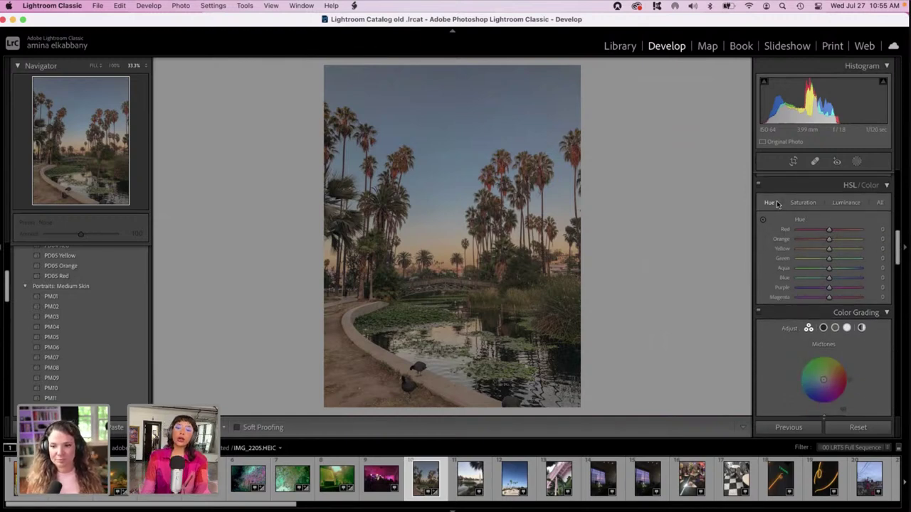
pyautogui.moveTo(837, 239); pyautogui.dragTo(809, 240)
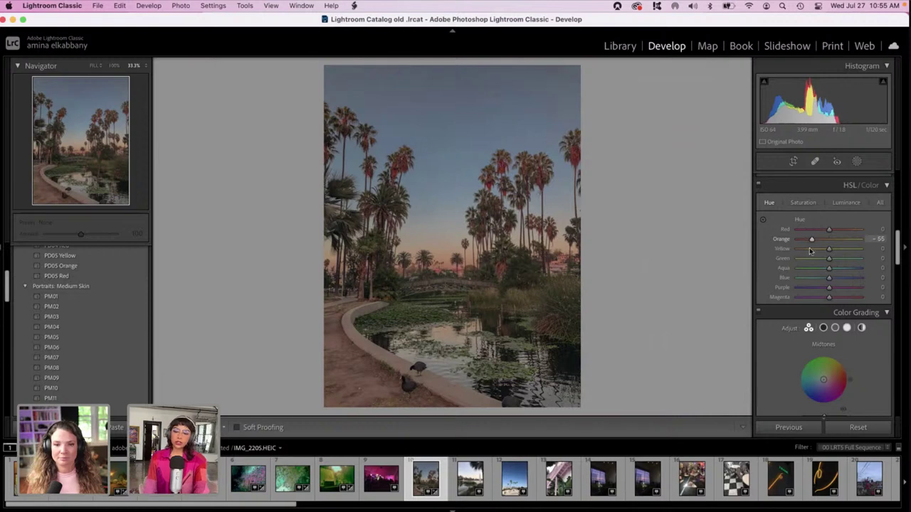
pyautogui.click(818, 279)
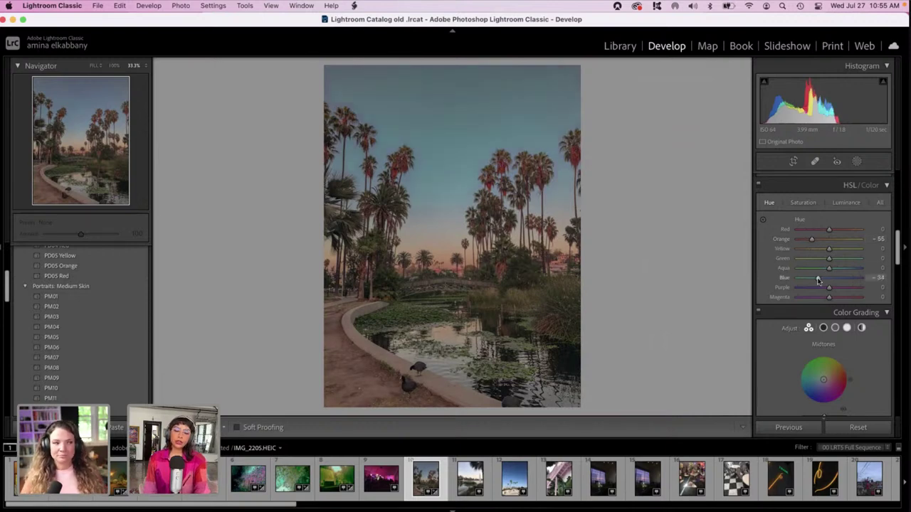
pyautogui.moveTo(818, 279); pyautogui.dragTo(844, 279)
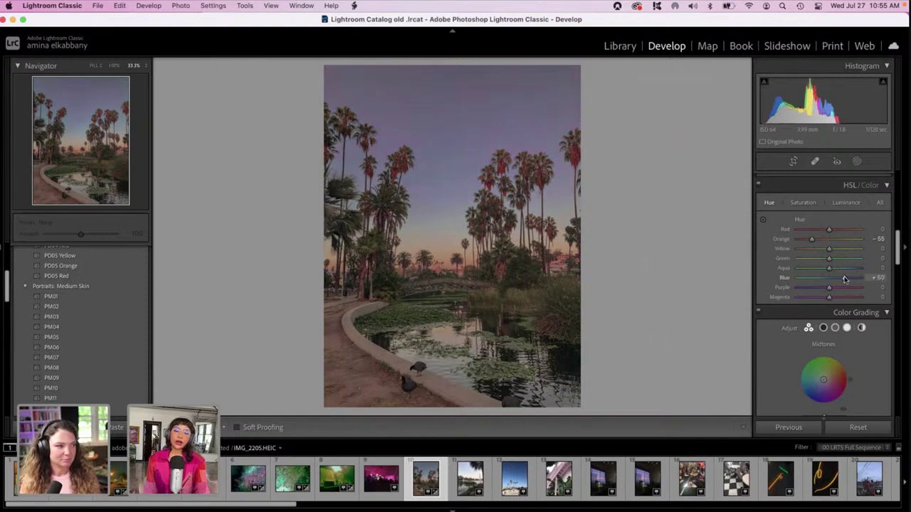
# - Shift the HSL Green hue to −91 and the Aqua hue to about −56
pyautogui.scroll(2, 845, 279)
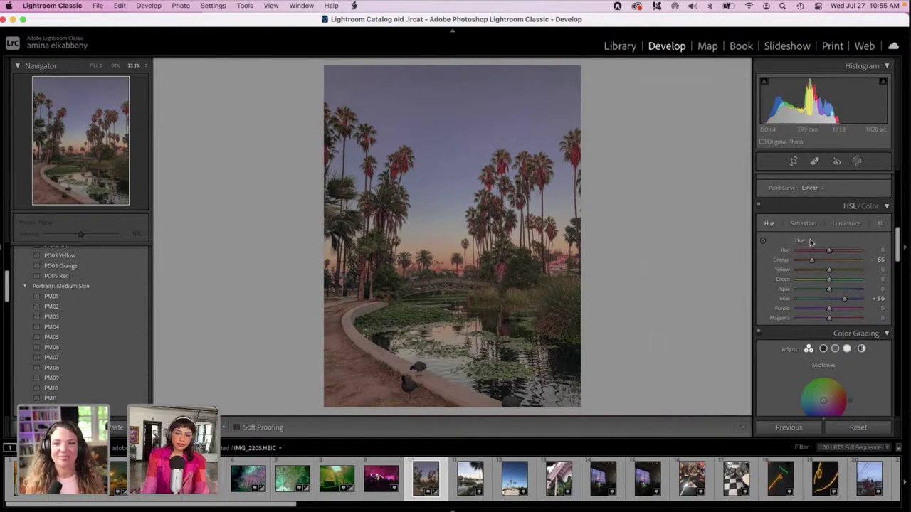
pyautogui.click(838, 281)
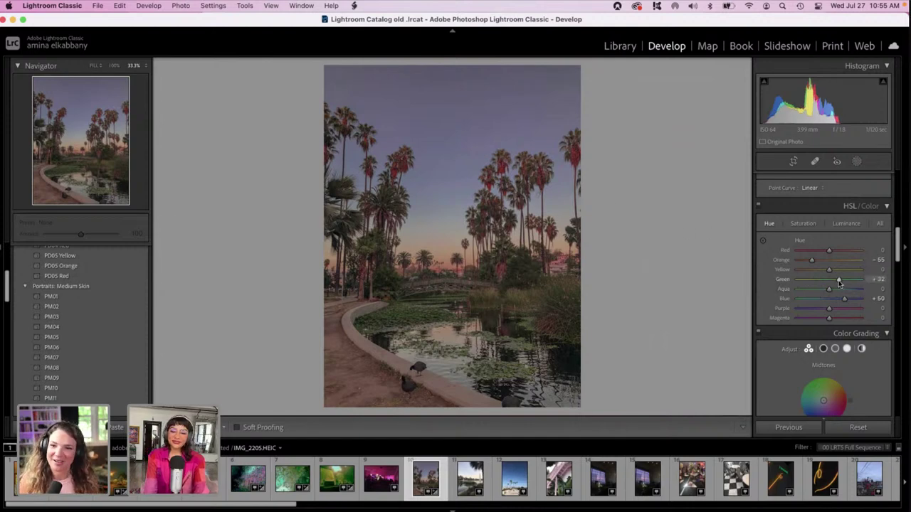
pyautogui.moveTo(838, 280); pyautogui.dragTo(848, 279)
pyautogui.moveTo(836, 281); pyautogui.dragTo(811, 290)
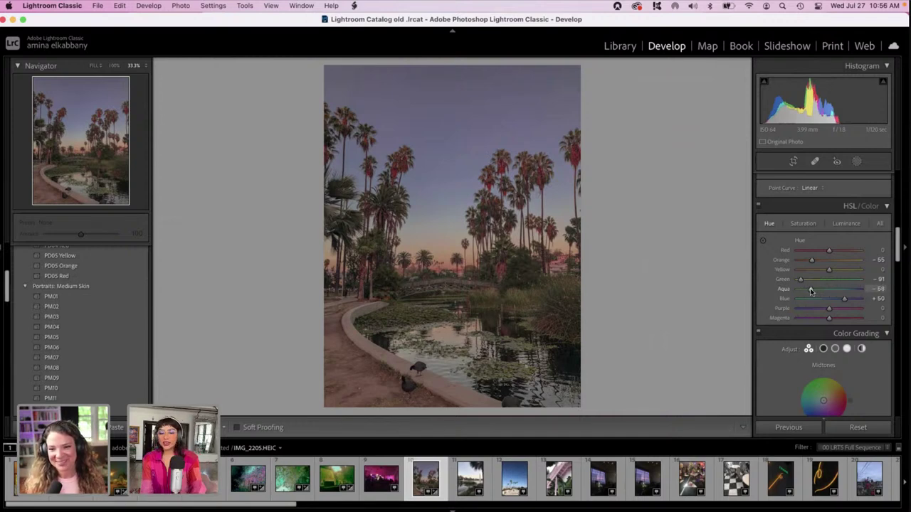
# - Raise the HSL Green luminance to +54 and show the saturation adjustments
pyautogui.click(832, 225)
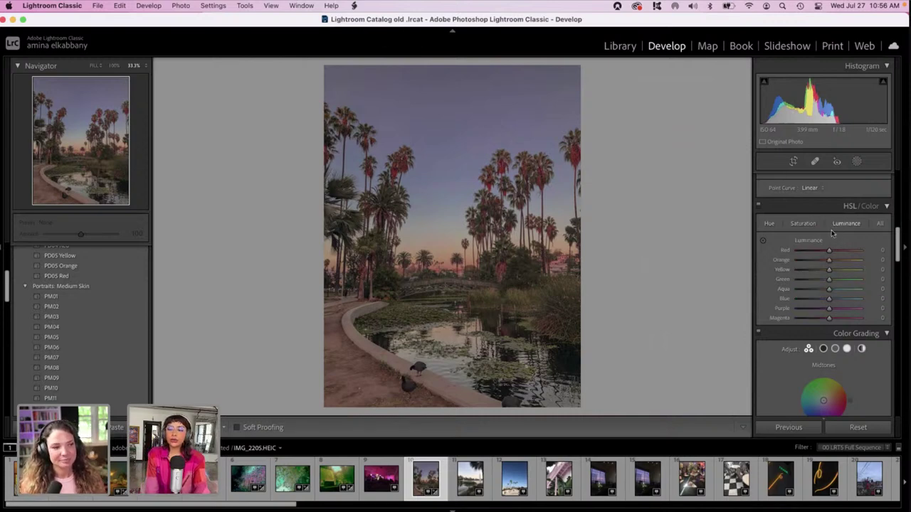
pyautogui.moveTo(848, 280)
pyautogui.mouseDown()
pyautogui.moveTo(821, 279)
pyautogui.moveTo(877, 290)
pyautogui.moveTo(798, 283)
pyautogui.moveTo(845, 283)
pyautogui.mouseUp()
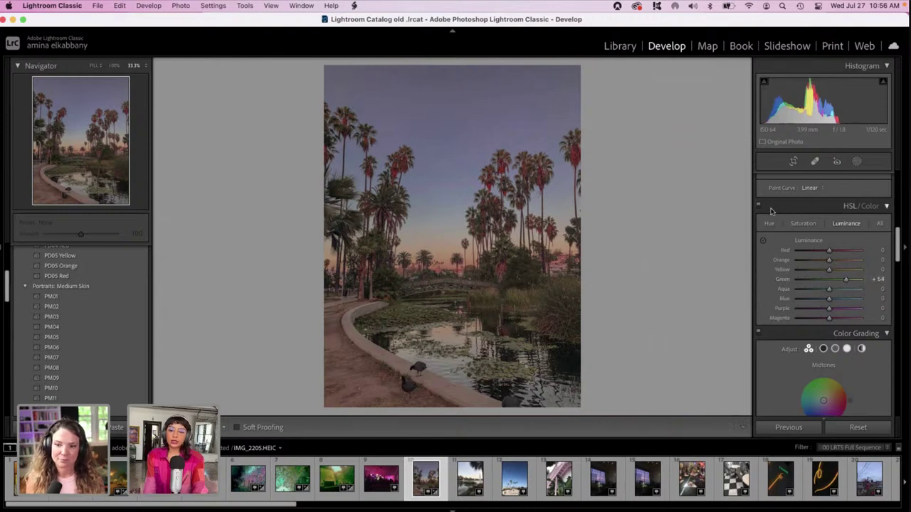
pyautogui.click(803, 223)
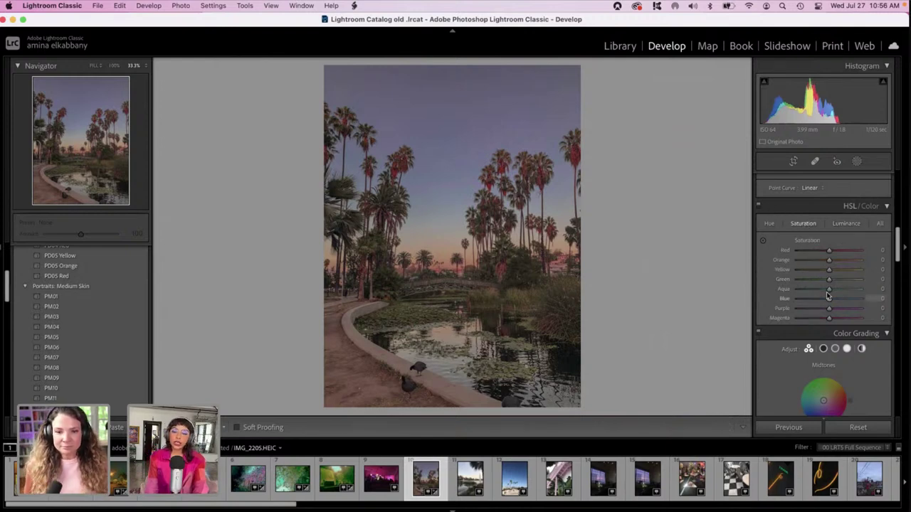
# - In the camera calibration, set Green Primary hue to −31 and saturation to +55, and Red Primary hue to +2
pyautogui.moveTo(841, 281); pyautogui.dragTo(907, 416)
pyautogui.scroll(-2, 897, 274)
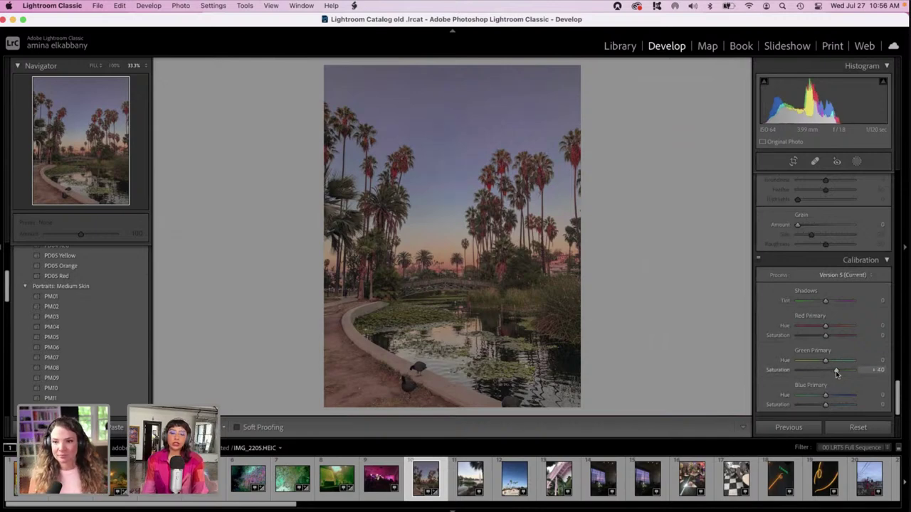
pyautogui.moveTo(836, 372); pyautogui.dragTo(816, 362)
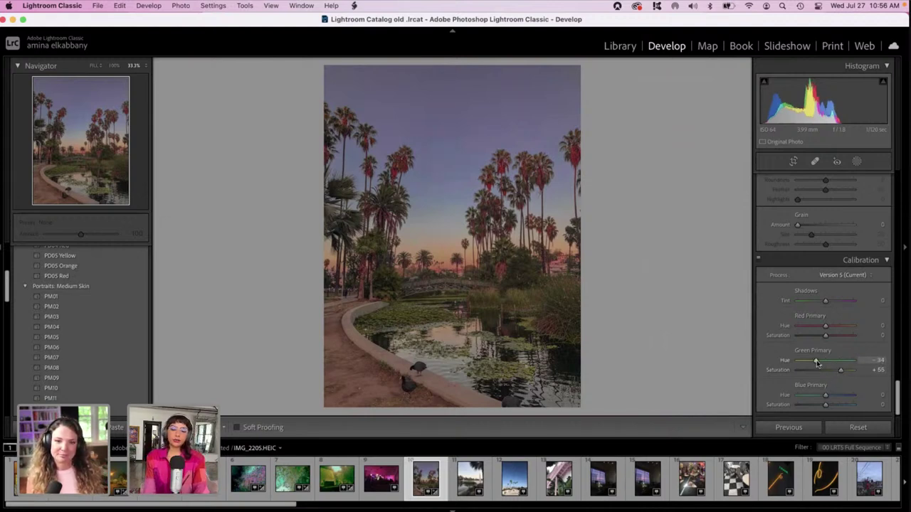
pyautogui.moveTo(814, 363); pyautogui.dragTo(816, 362)
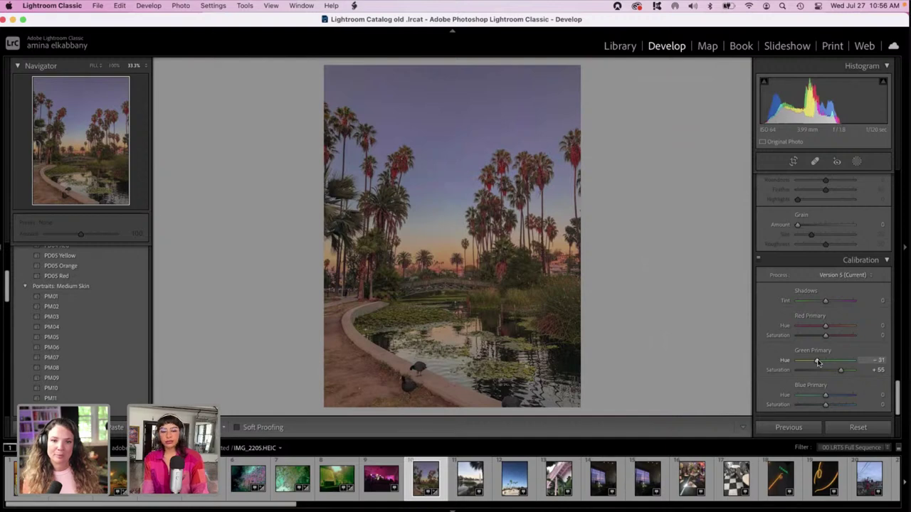
pyautogui.moveTo(825, 327)
pyautogui.mouseDown()
pyautogui.moveTo(836, 329)
pyautogui.moveTo(806, 328)
pyautogui.moveTo(826, 327)
pyautogui.mouseUp()
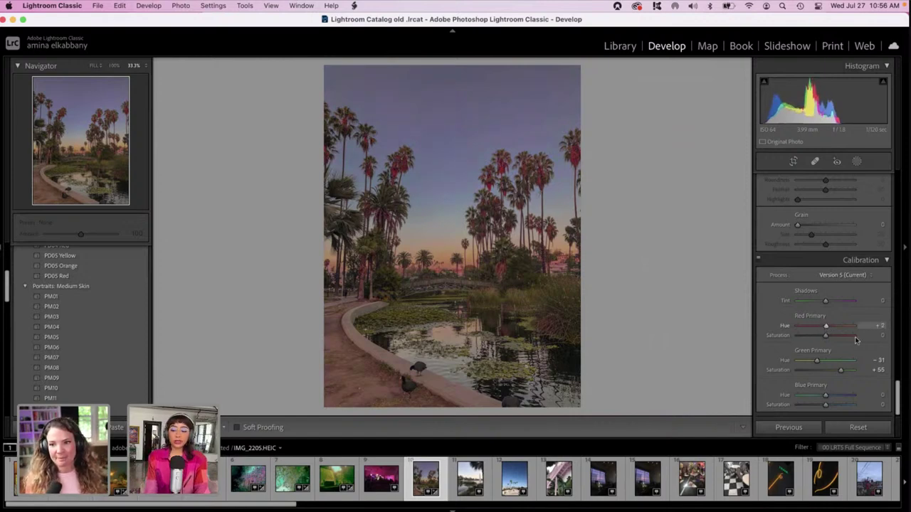
# - Push the photo's white balance to Temp +28 and Tint +30
pyautogui.moveTo(898, 399); pyautogui.dragTo(893, 186)
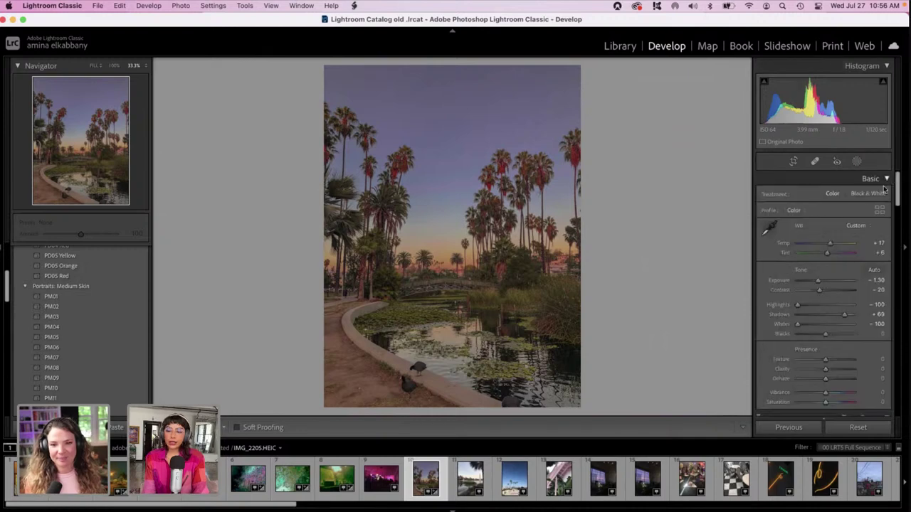
pyautogui.click(836, 244)
pyautogui.moveTo(837, 245); pyautogui.dragTo(833, 246)
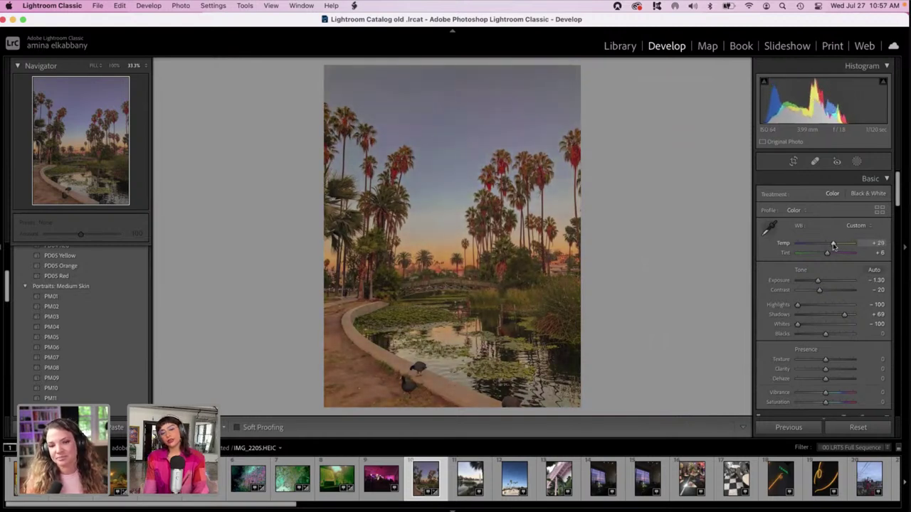
pyautogui.click(821, 254)
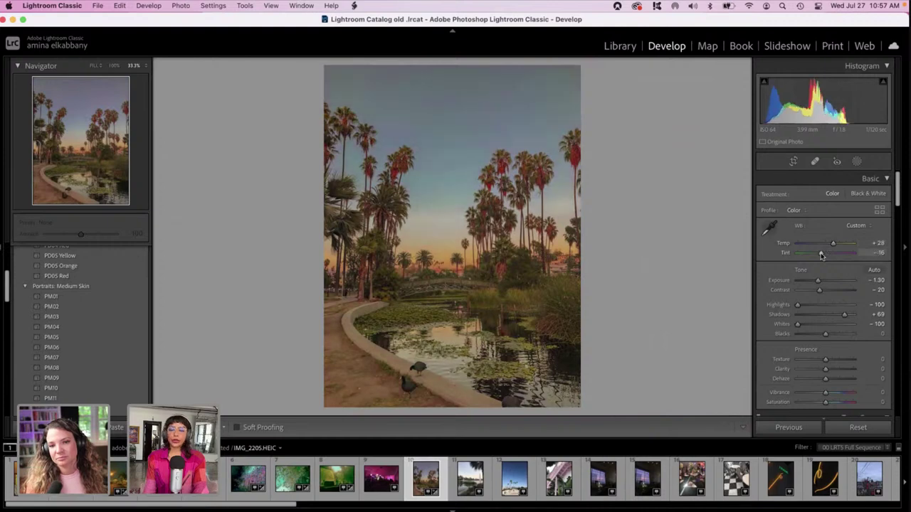
pyautogui.moveTo(821, 256); pyautogui.dragTo(835, 255)
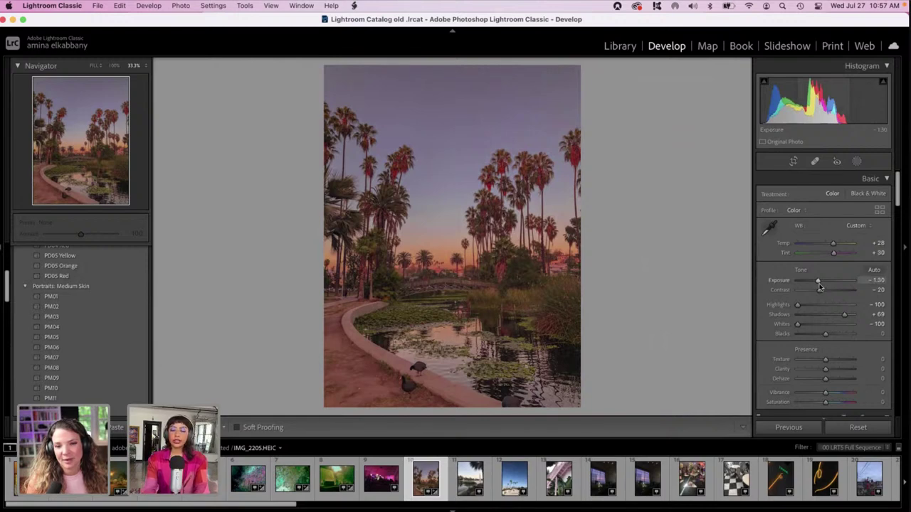
# - Darken the photo's exposure to −1.80 and set the highlights to −60
pyautogui.moveTo(819, 286); pyautogui.dragTo(818, 286)
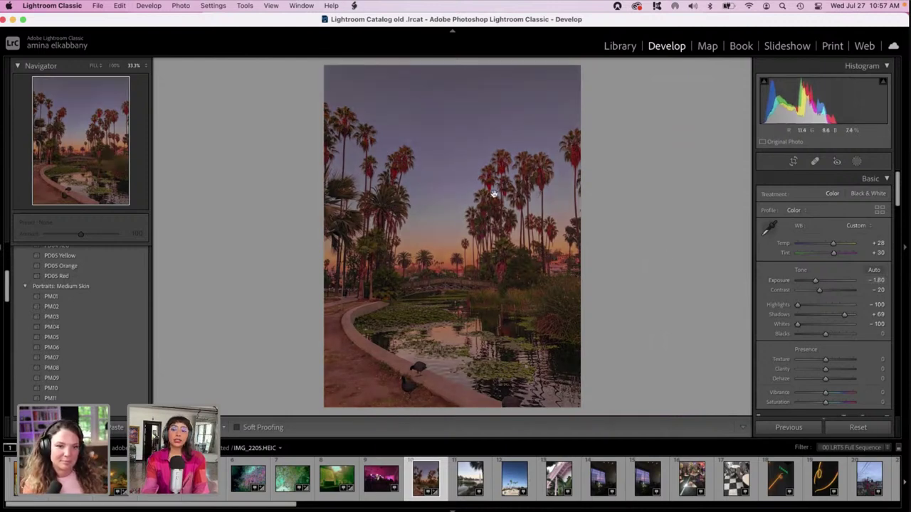
pyautogui.moveTo(797, 305); pyautogui.dragTo(809, 306)
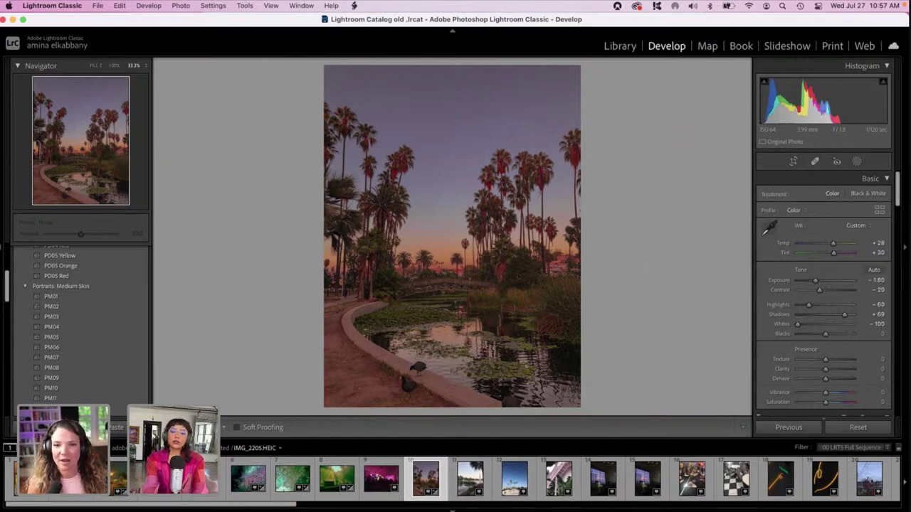
# - Compare the edit with the original in split and side-by-side before/after views, and return to the single edited photo
pyautogui.hotkey('alt', 'shift', 'y')
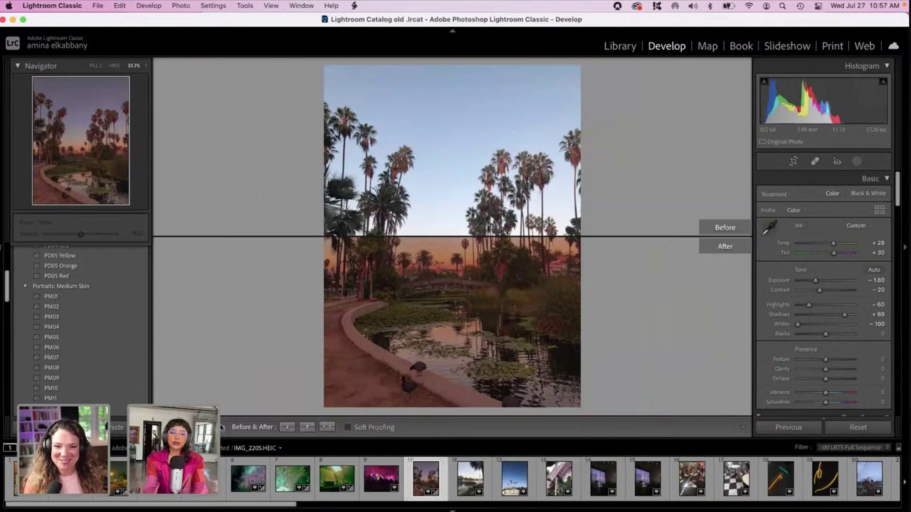
pyautogui.click(222, 427)
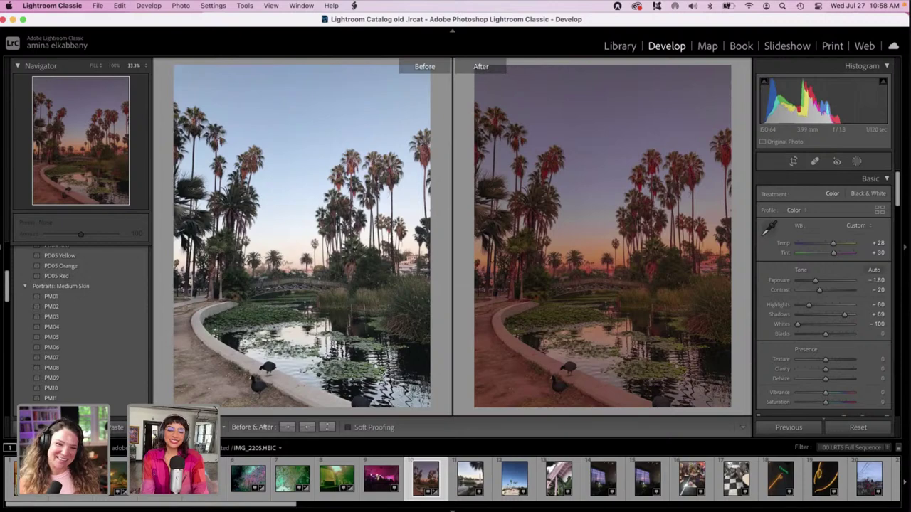
pyautogui.press('y')
# - Examine the edited colors and detail of the reeds, palms, bridge and sunset sky at closer magnification
pyautogui.click(353, 301)
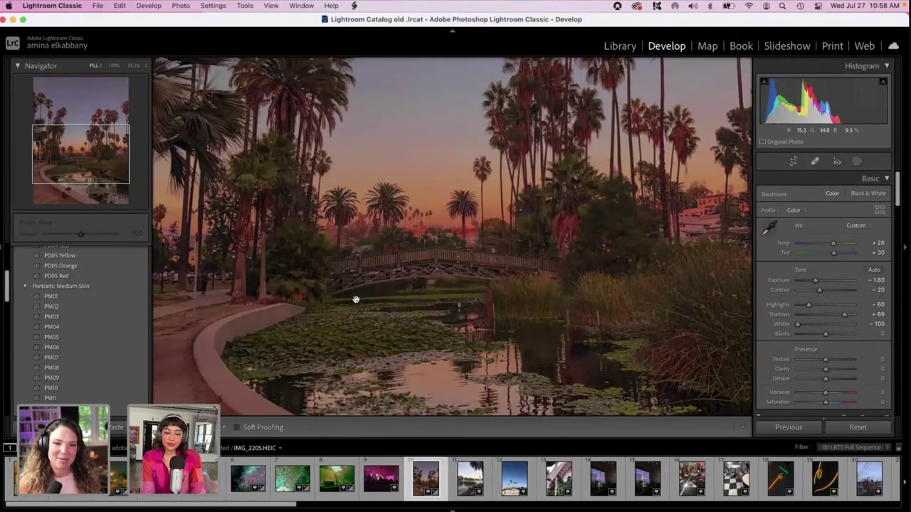
pyautogui.click(355, 300)
pyautogui.hscroll(10, 355, 300)
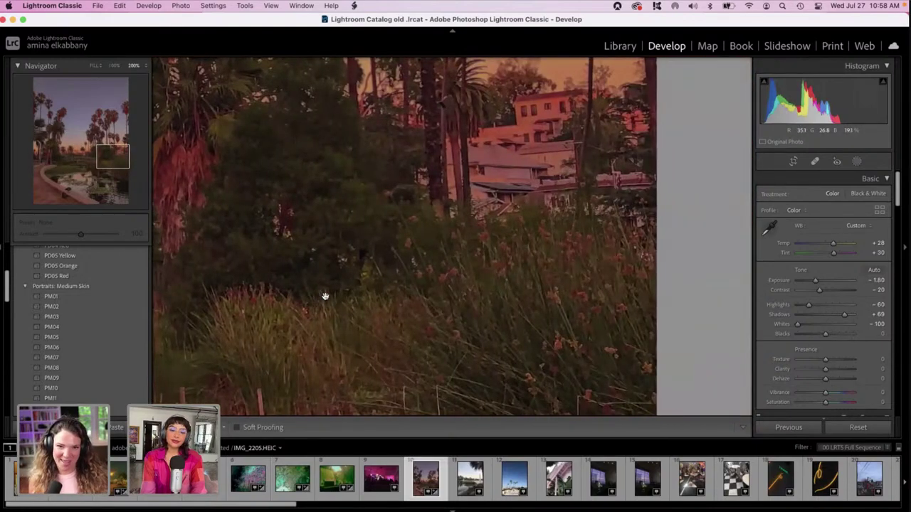
pyautogui.scroll(10, 325, 296)
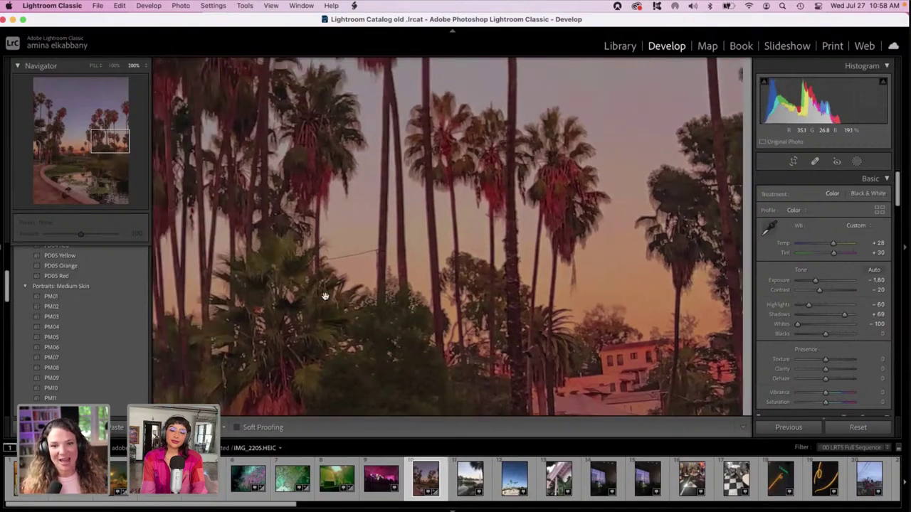
pyautogui.hscroll(-5, 325, 296)
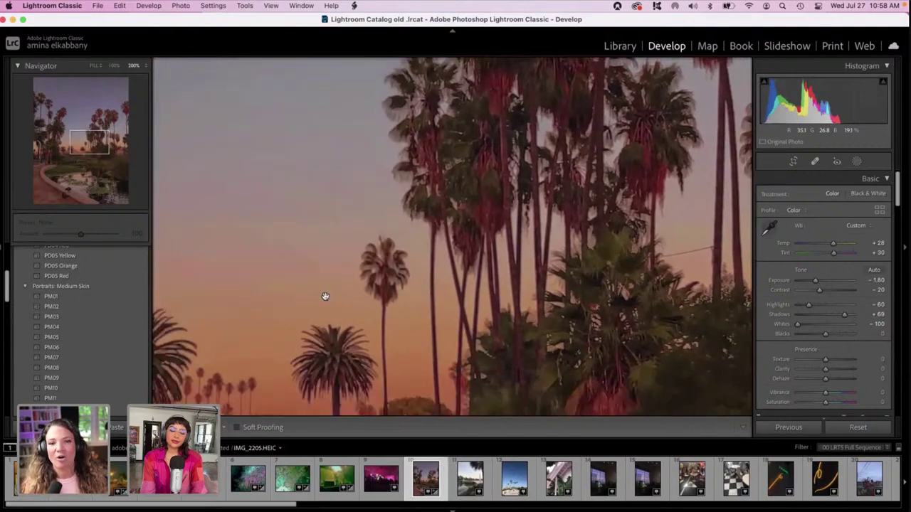
pyautogui.scroll(-5, 325, 296)
pyautogui.scroll(-2, 324, 296)
pyautogui.hscroll(-2, 324, 296)
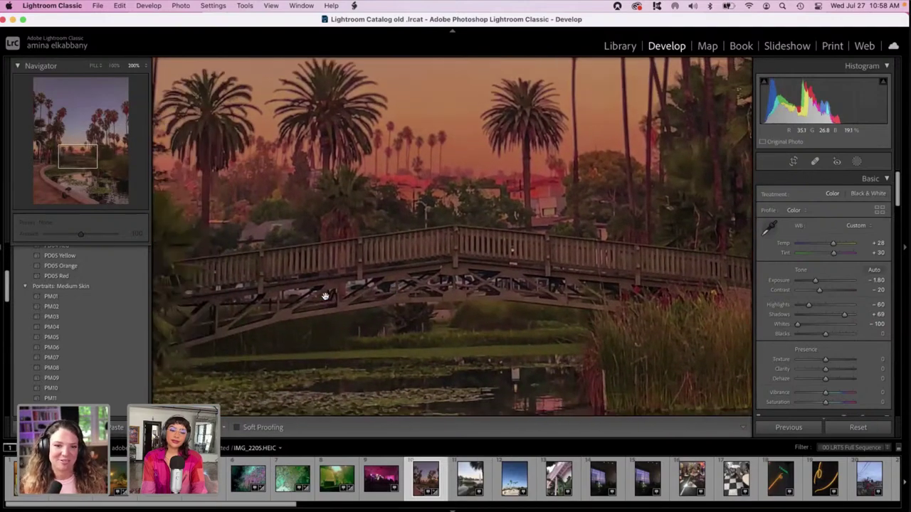
pyautogui.press('super+minus')
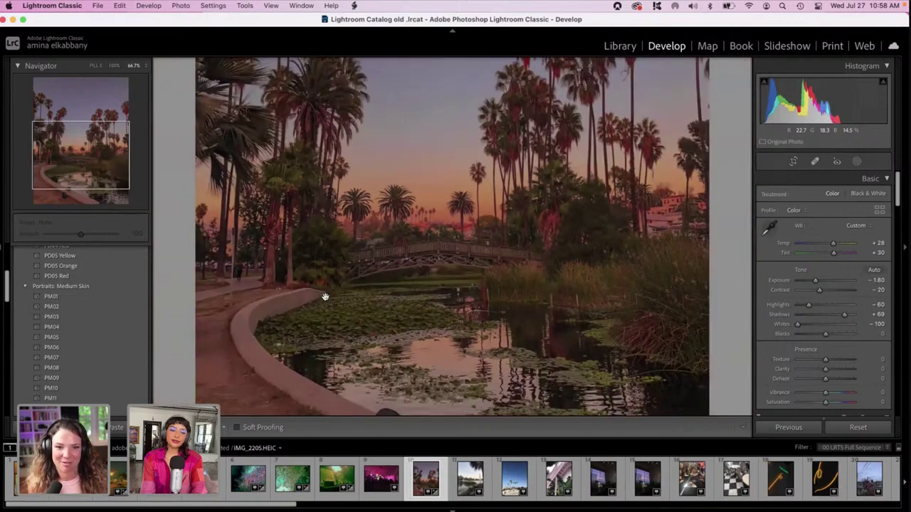
pyautogui.scroll(5, 324, 296)
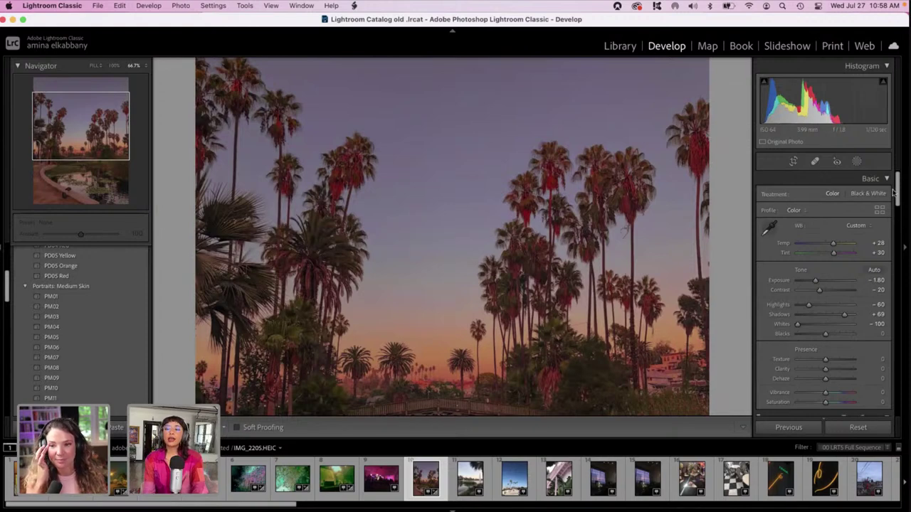
# - Set the luminance noise reduction of the palm-lined lake photo to 62
pyautogui.scroll(-3, 898, 223)
pyautogui.scroll(-10, 897, 224)
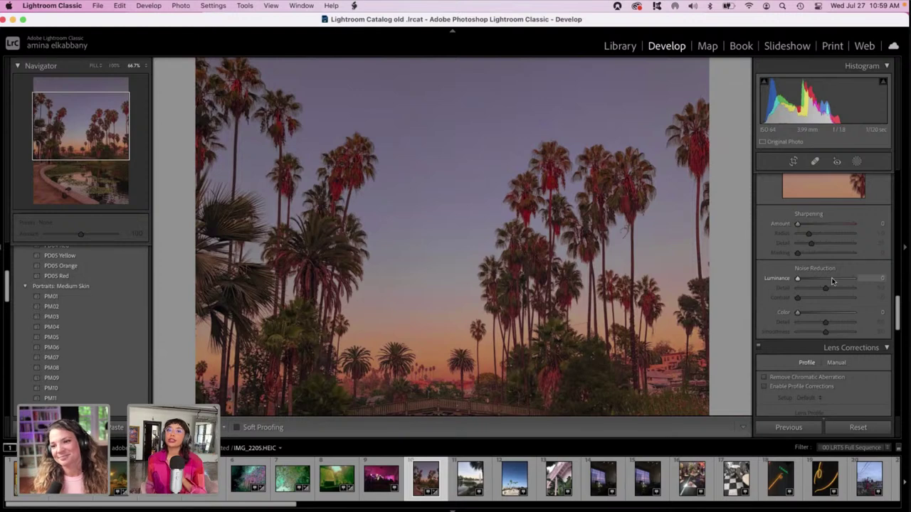
pyautogui.click(833, 280)
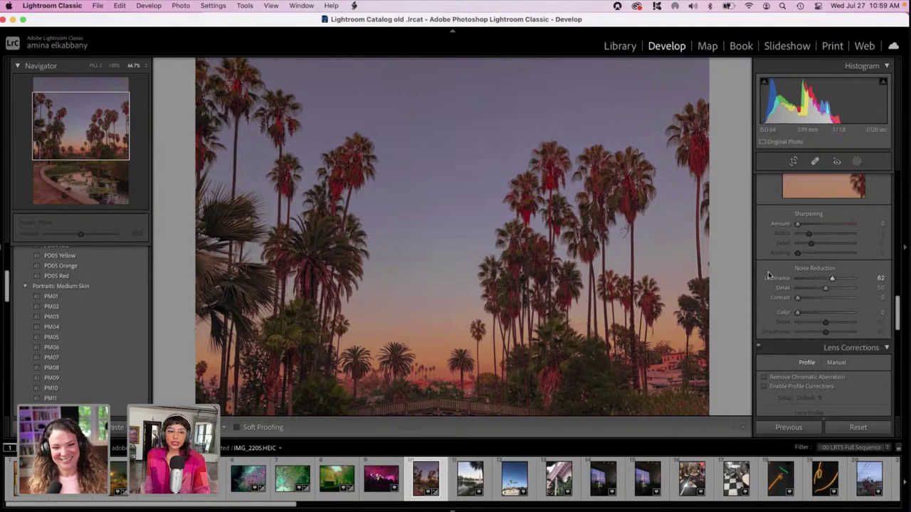
# - Examine the noise-reduced palms, bridge, water and sky up close and as a whole, and compare the edit with the original side by side
pyautogui.scroll(-5, 437, 254)
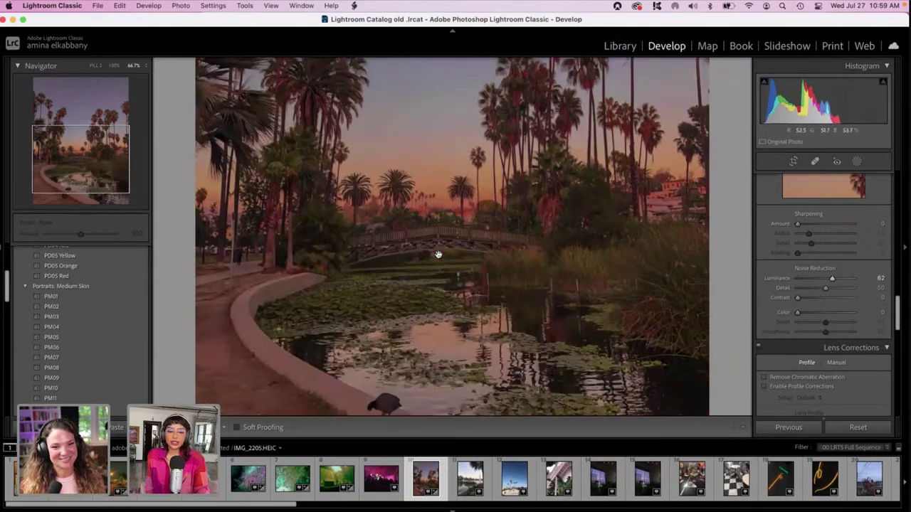
pyautogui.scroll(-5, 438, 255)
pyautogui.scroll(3, 438, 255)
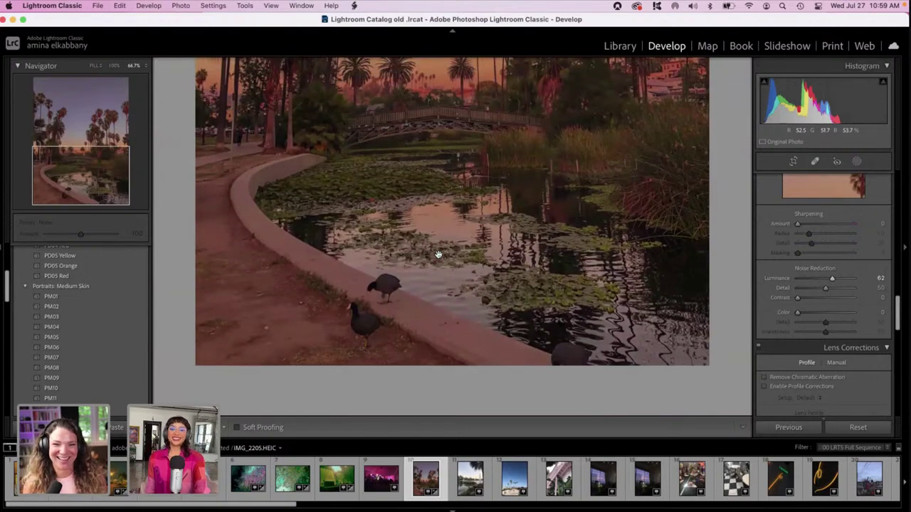
pyautogui.scroll(3, 438, 255)
pyautogui.scroll(3, 438, 254)
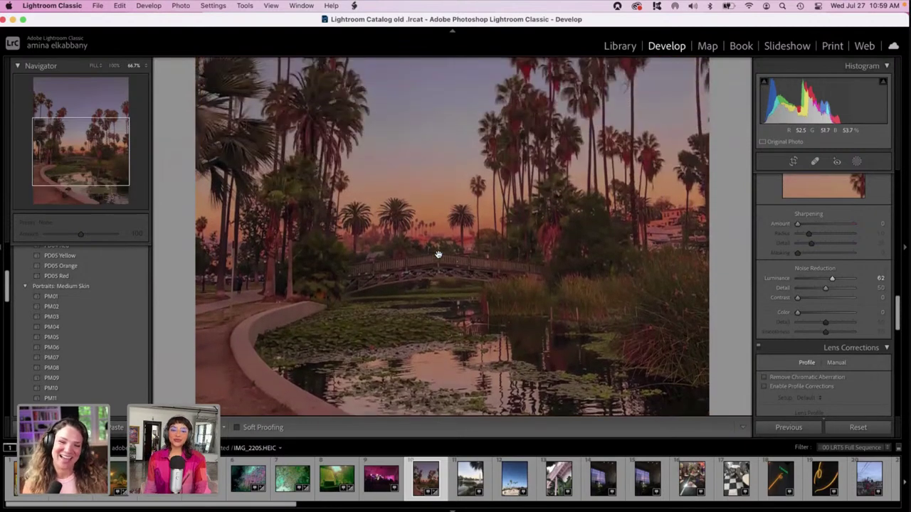
pyautogui.scroll(-4, 438, 255)
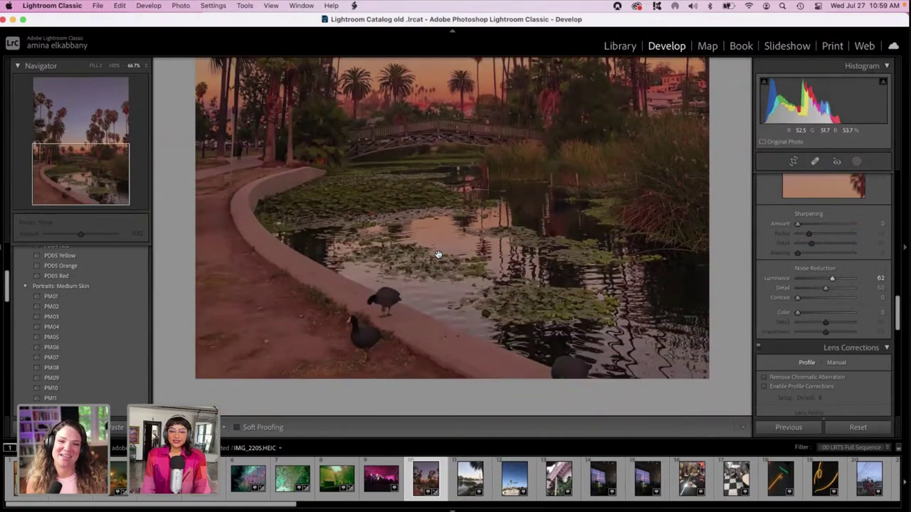
pyautogui.scroll(5, 439, 254)
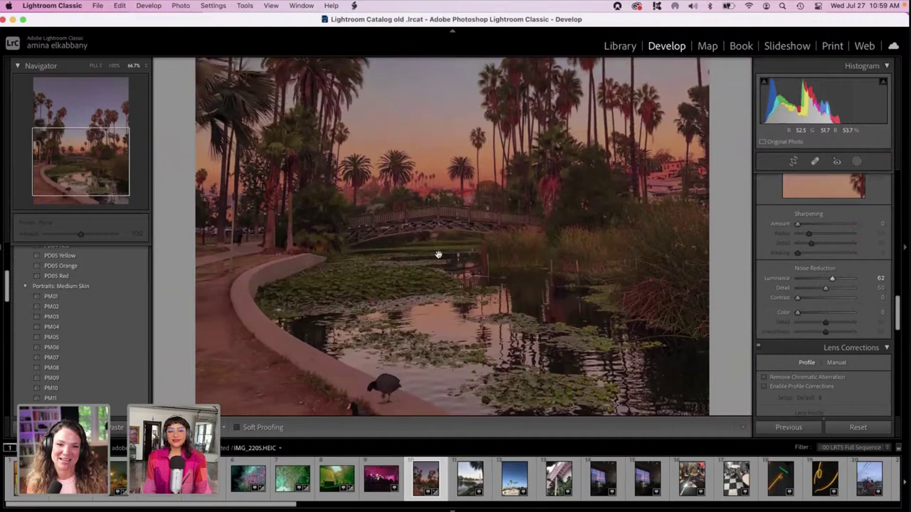
pyautogui.scroll(5, 439, 255)
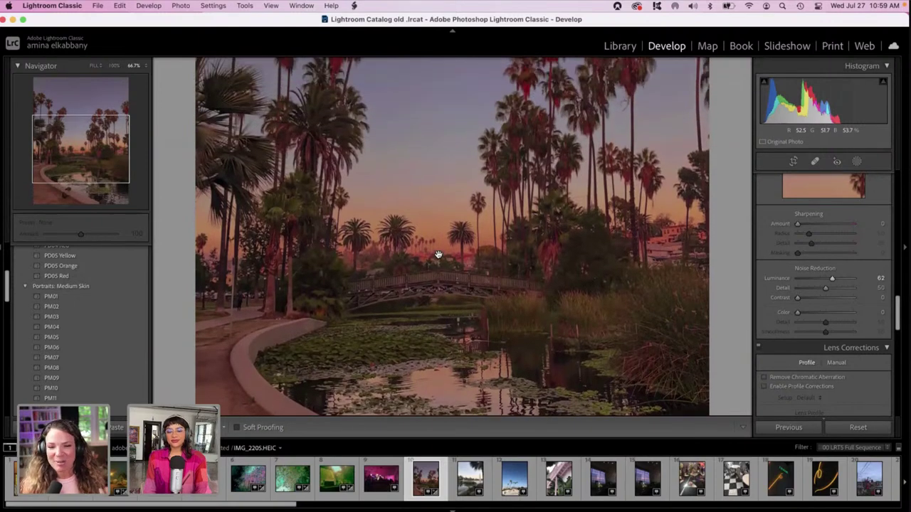
pyautogui.scroll(2, 438, 255)
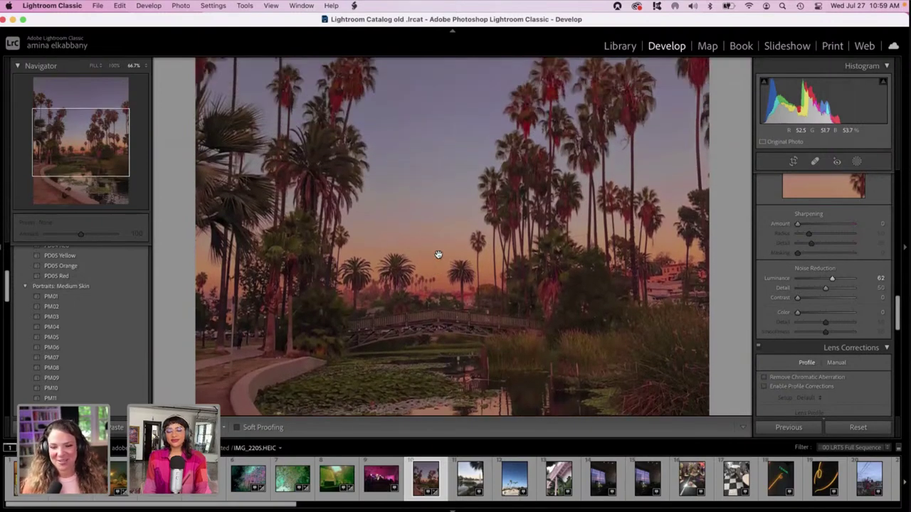
pyautogui.scroll(2, 438, 254)
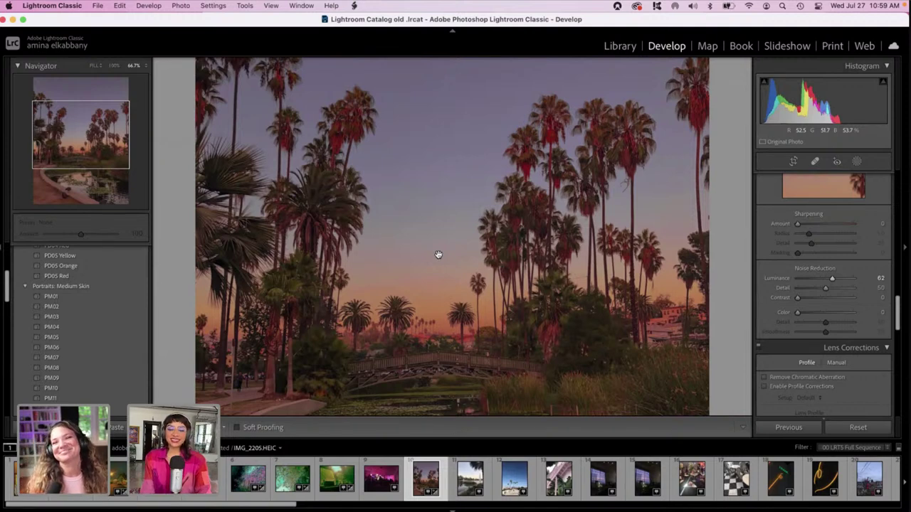
pyautogui.press('super+minus')
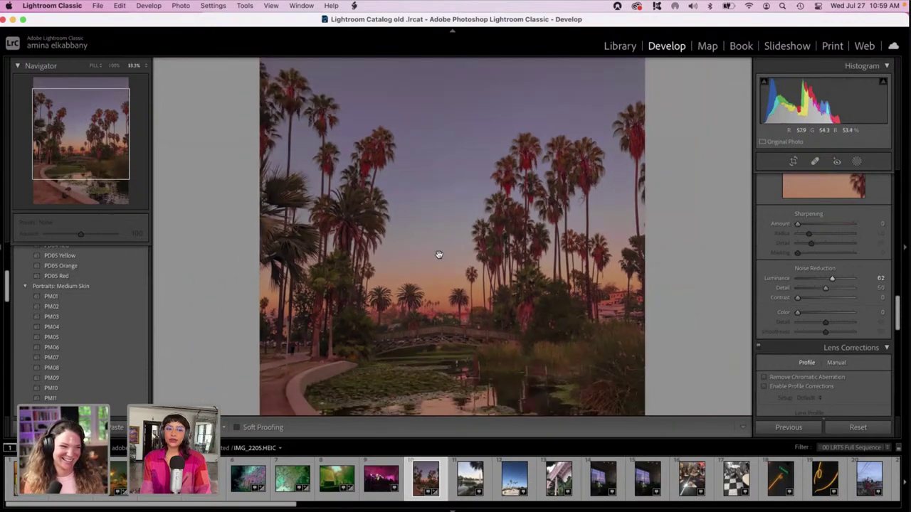
pyautogui.press('super+minus')
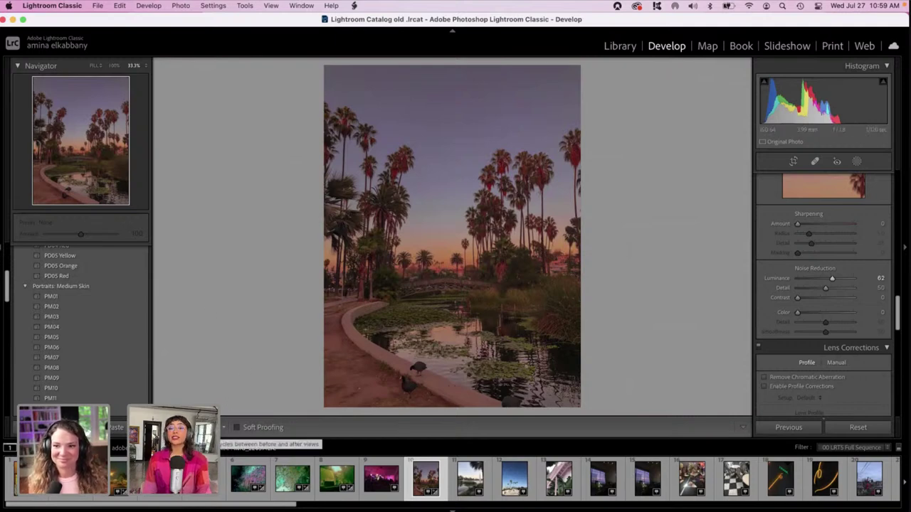
pyautogui.click(217, 428)
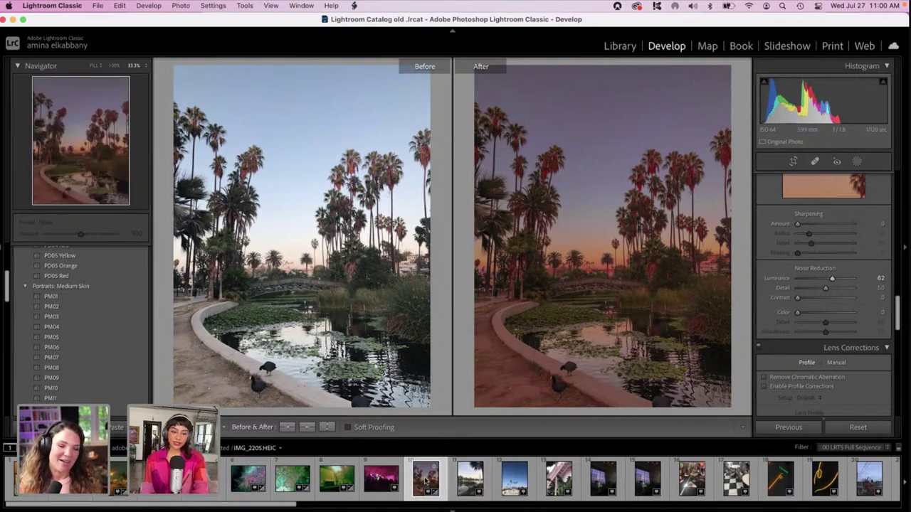
# - Synchronize the palm photo's checked develop settings, including calibration, to the fountain photo IMG_2206.HEIC and open that photo in the before/after comparison
pyautogui.keyDown('super'); pyautogui.click(470, 478); pyautogui.keyUp('super')
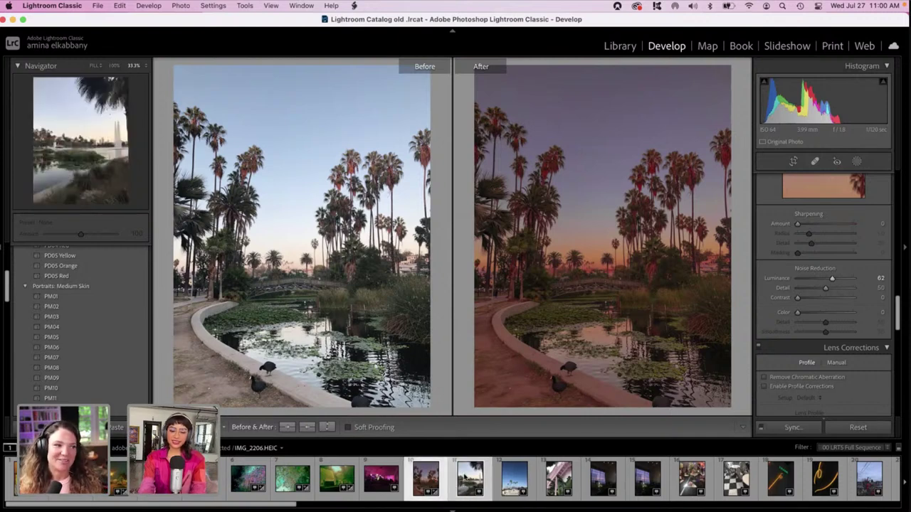
pyautogui.click(787, 429)
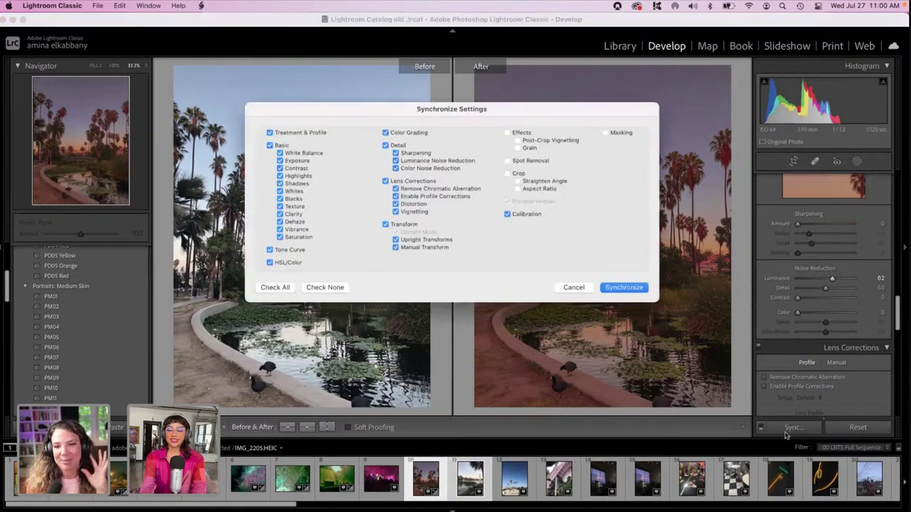
pyautogui.click(624, 287)
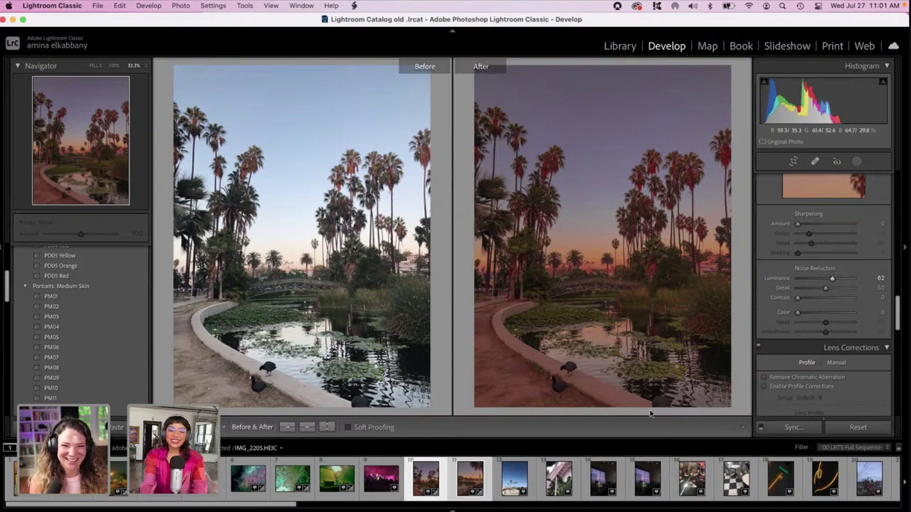
pyautogui.click(512, 489)
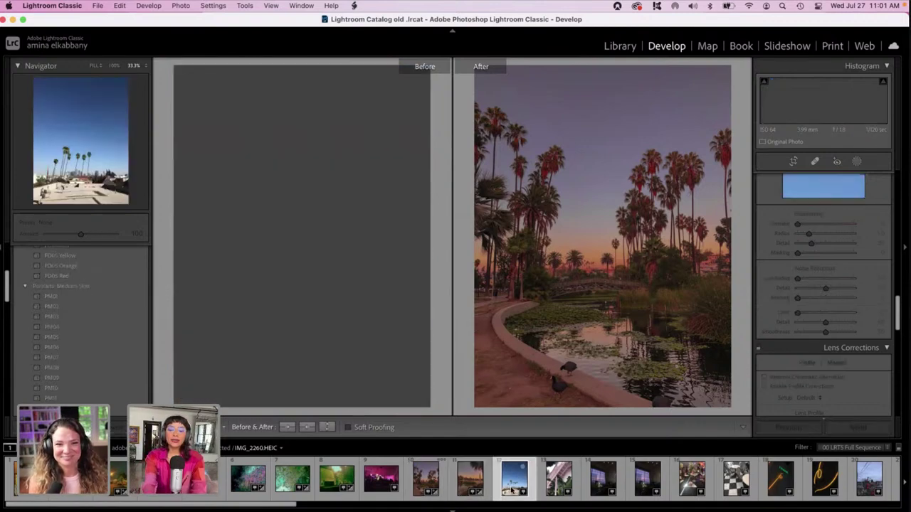
pyautogui.click(469, 480)
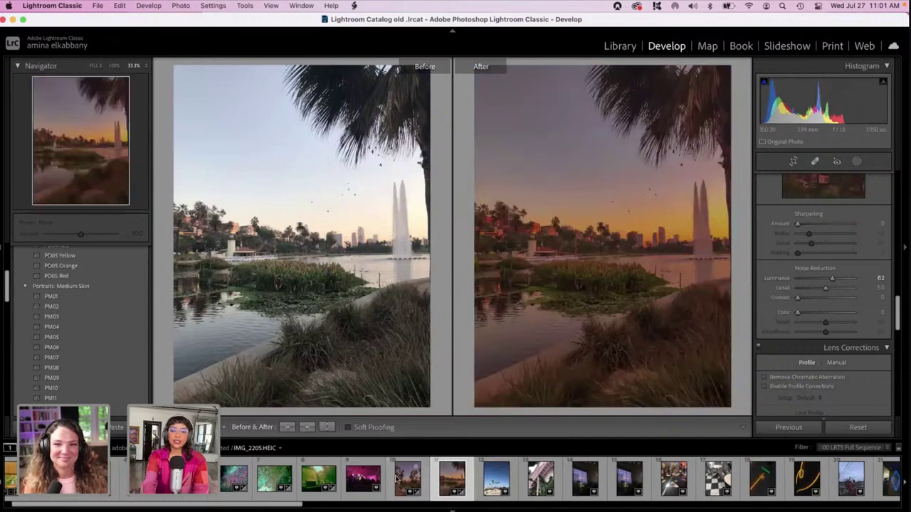
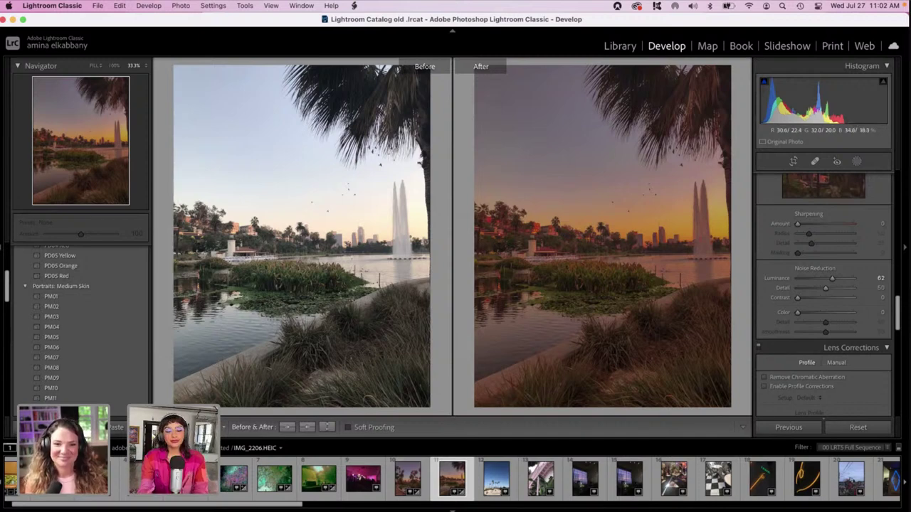
# - Show only the edited fountain photo and examine its sky, palm fronds, skyline, reeds and water at closer magnification
pyautogui.press('y')
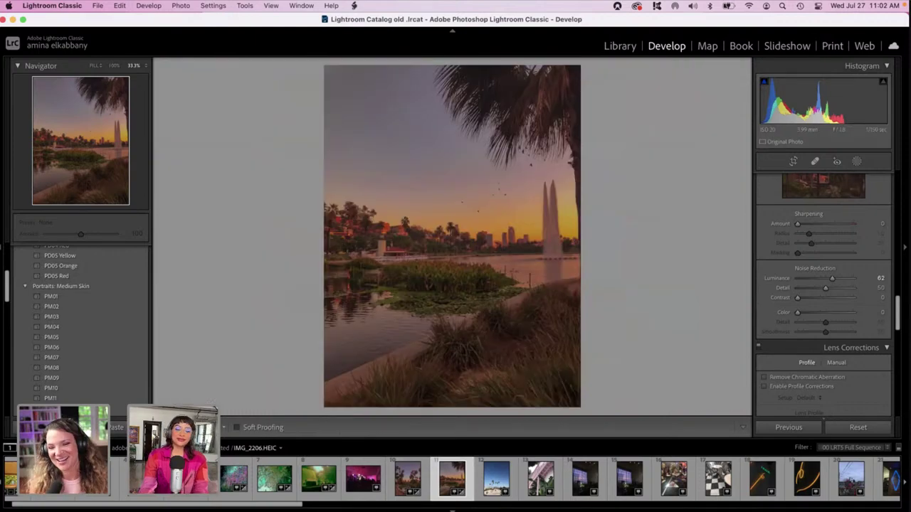
pyautogui.click(362, 257)
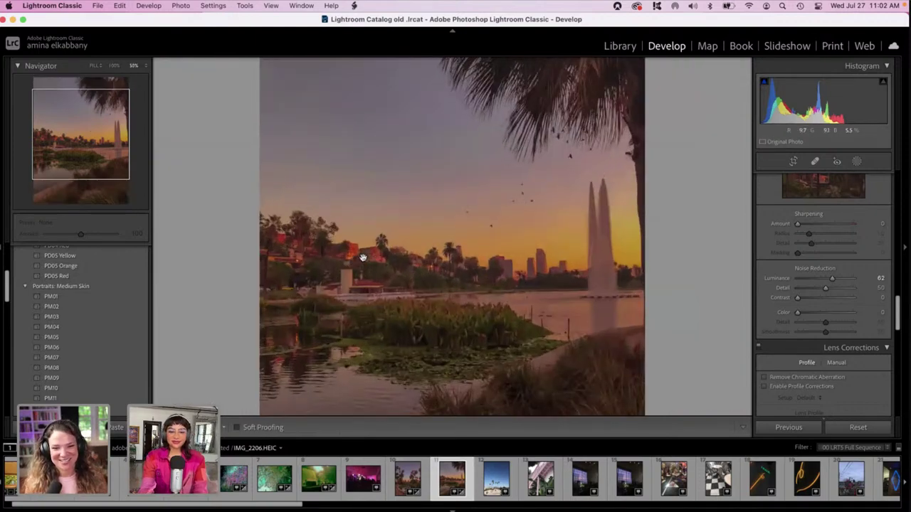
pyautogui.scroll(-2, 362, 257)
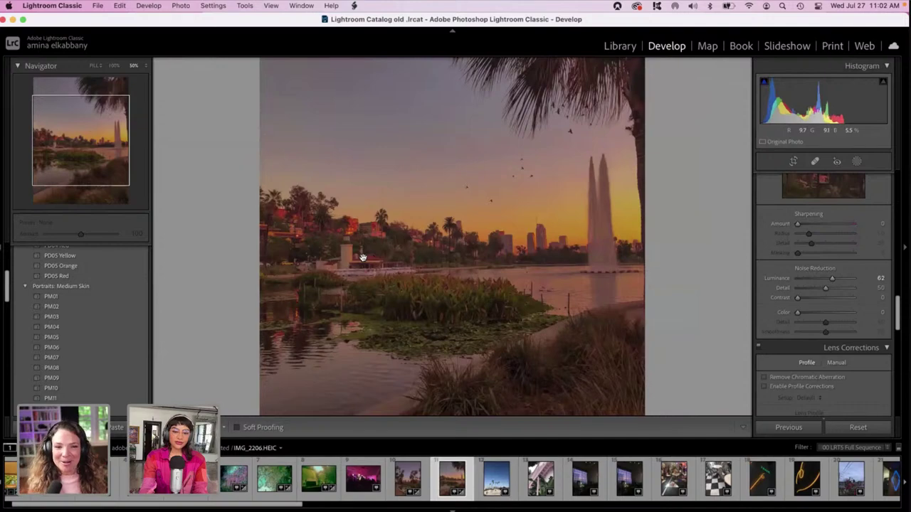
pyautogui.scroll(3, 363, 257)
pyautogui.scroll(-2, 362, 258)
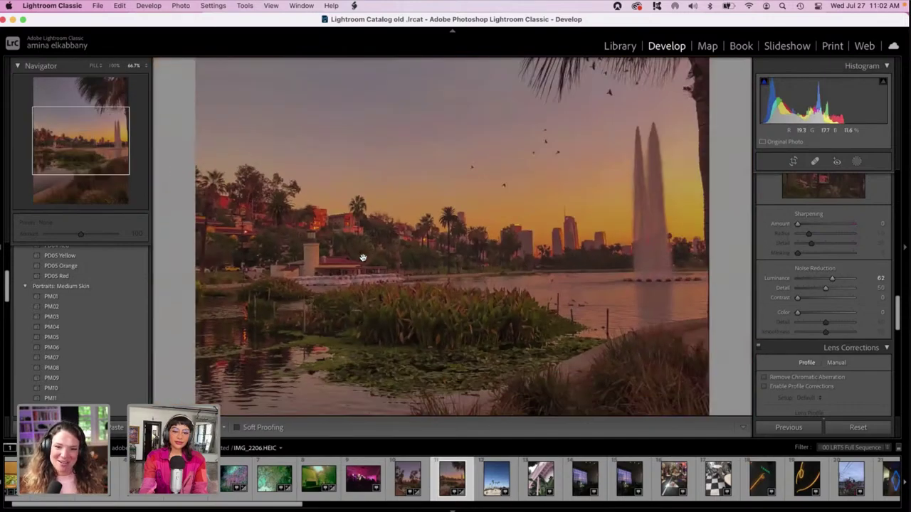
pyautogui.scroll(5, 362, 258)
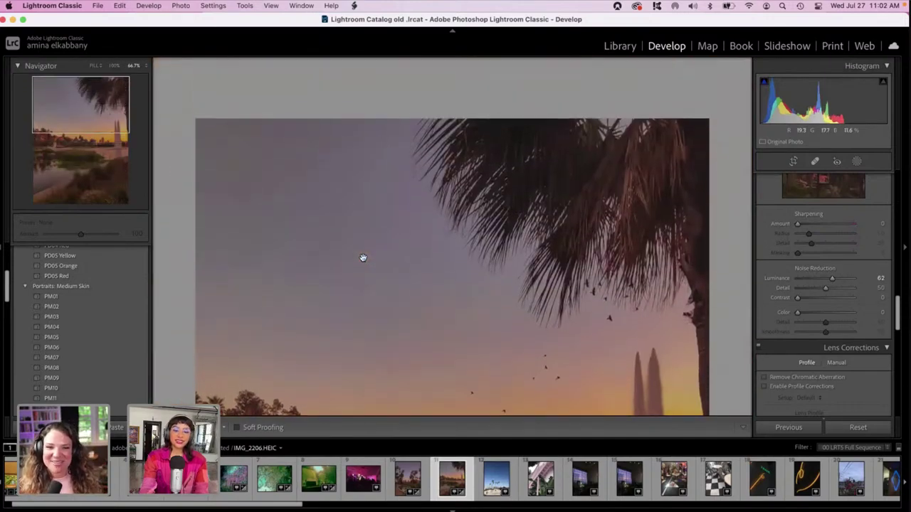
pyautogui.scroll(-4, 362, 257)
pyautogui.scroll(6, 362, 257)
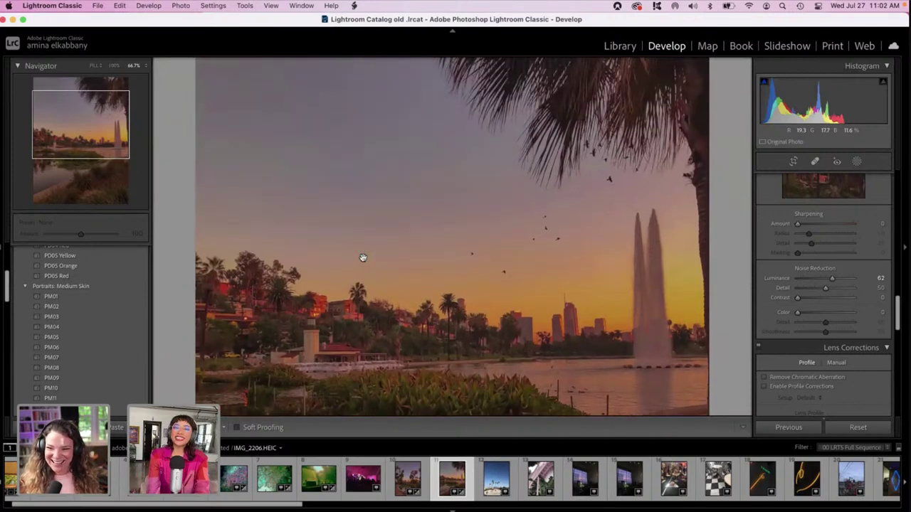
pyautogui.scroll(-10, 362, 258)
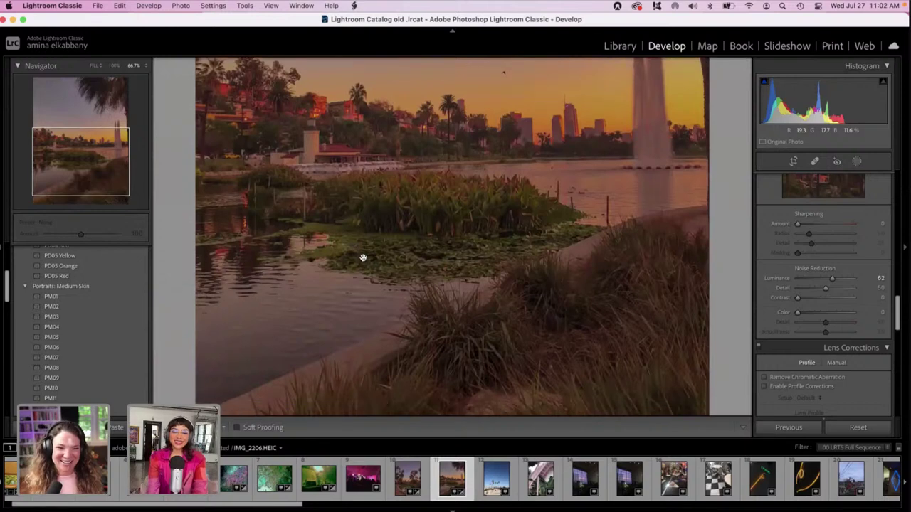
pyautogui.scroll(-3, 362, 257)
pyautogui.scroll(6, 362, 258)
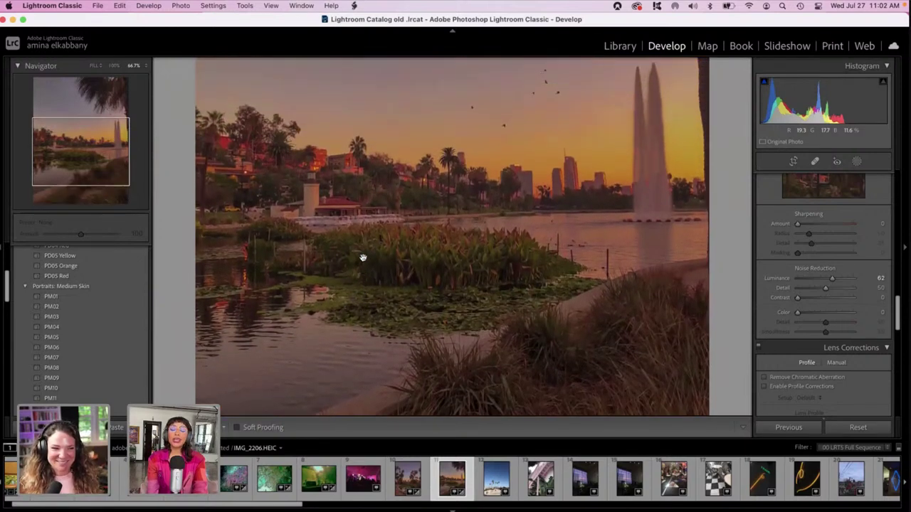
pyautogui.scroll(4, 362, 257)
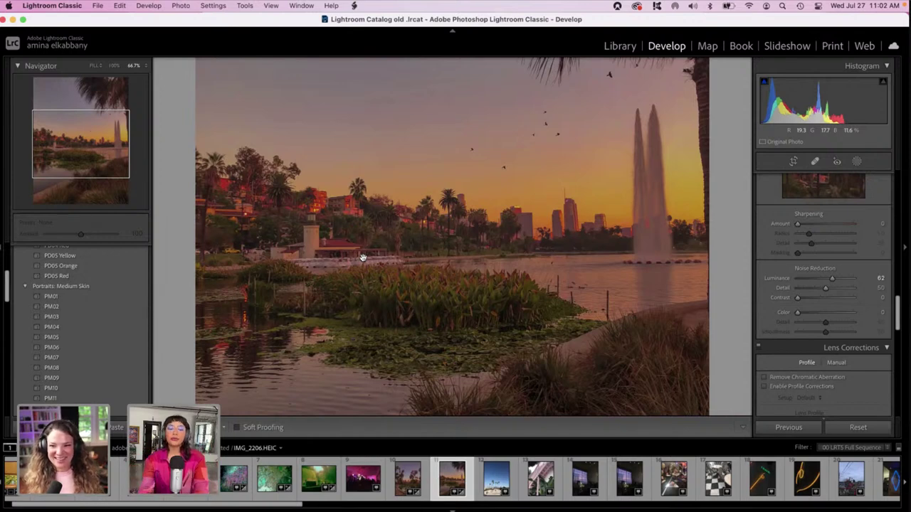
# - Review the fountain photo's overall composition, and inspect its grassy foreground and sunset sky at 50% magnification
pyautogui.press('super+minus')
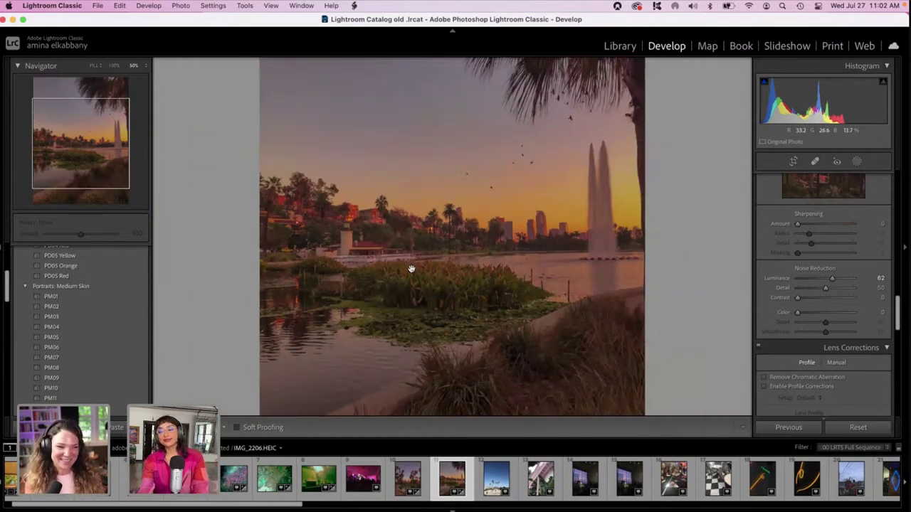
pyautogui.press('super+minus')
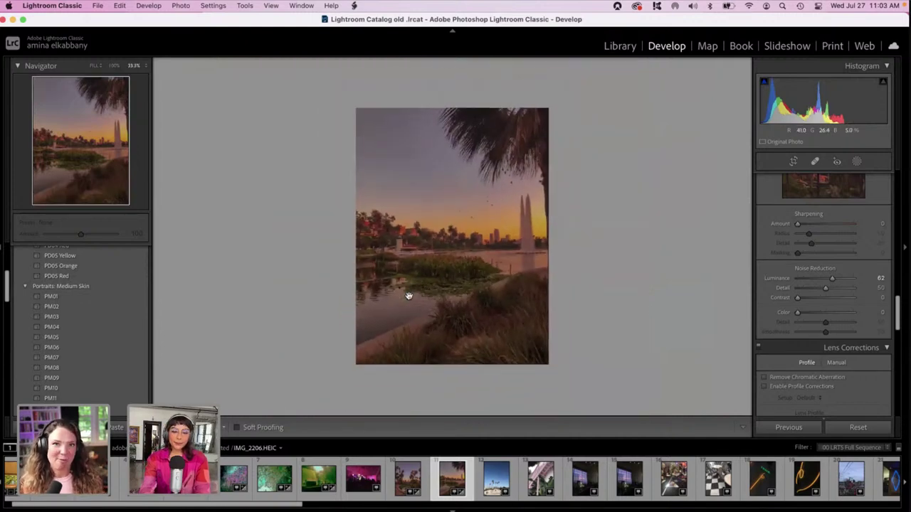
pyautogui.press('super+equal')
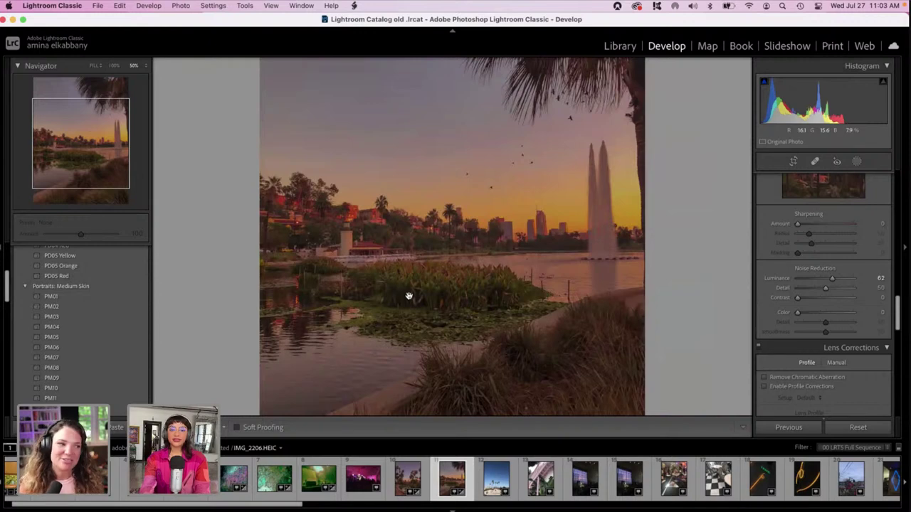
pyautogui.scroll(3, 408, 296)
pyautogui.scroll(-5, 408, 296)
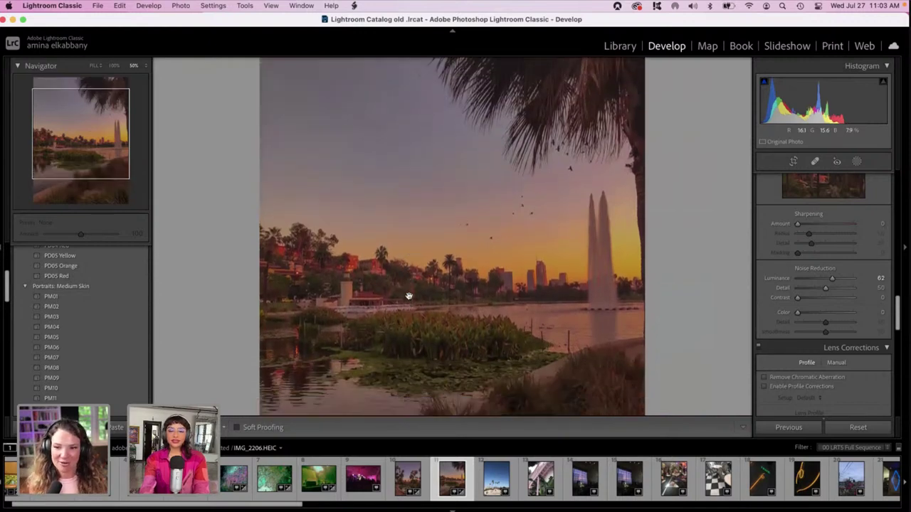
pyautogui.scroll(-3, 409, 296)
pyautogui.scroll(4, 408, 296)
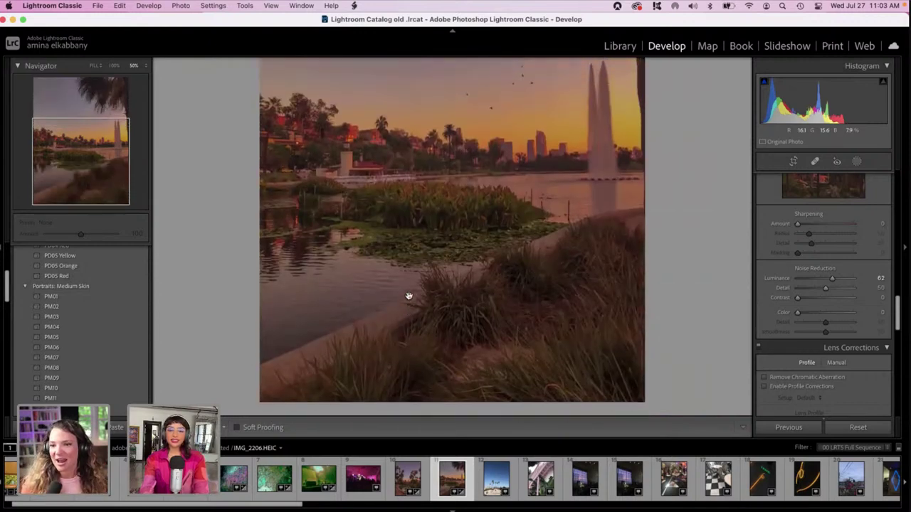
pyautogui.scroll(5, 409, 296)
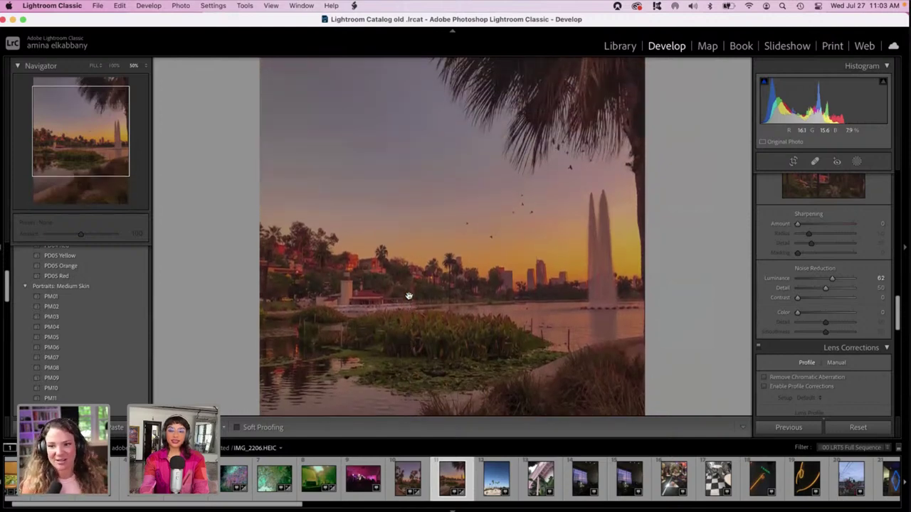
pyautogui.scroll(3, 408, 296)
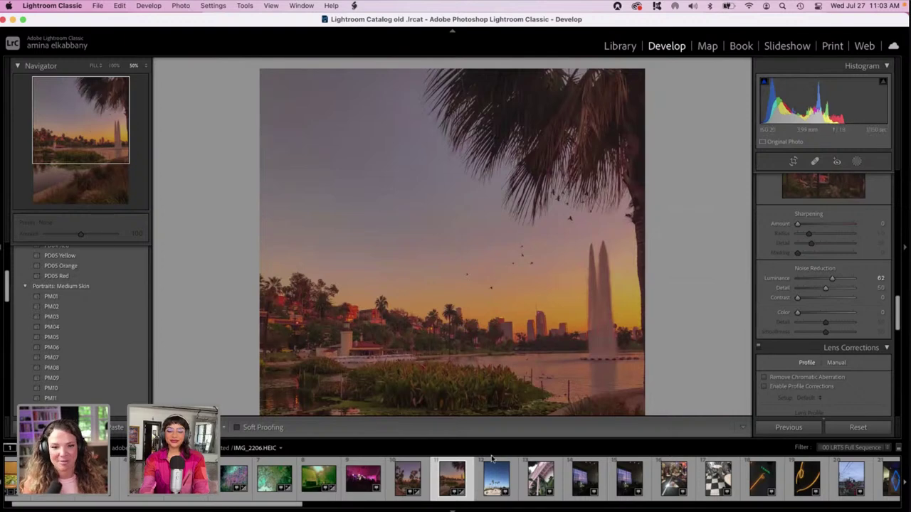
# - Open the rooftop palm photo IMG_2260.HEIC and examine its blue sky, palm trees, skyline and rooftop foreground
pyautogui.click(494, 478)
pyautogui.scroll(-6, 313, 291)
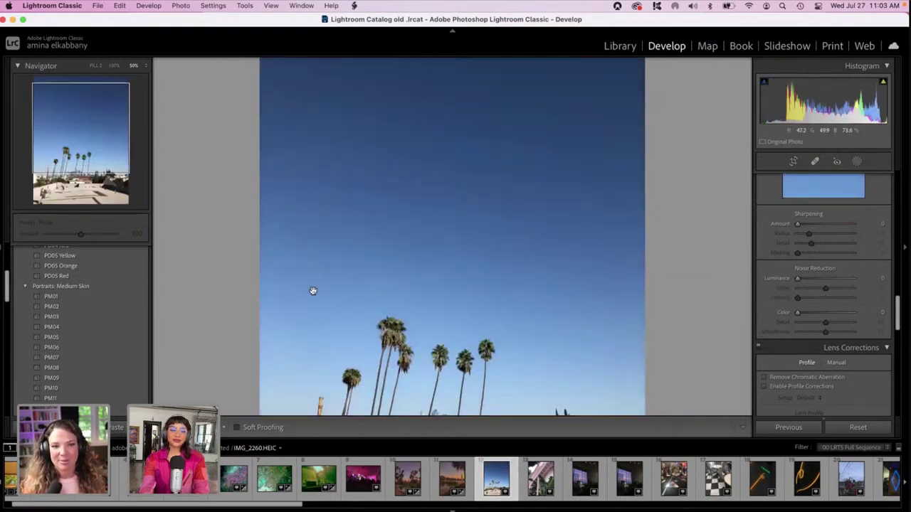
pyautogui.scroll(-3, 313, 291)
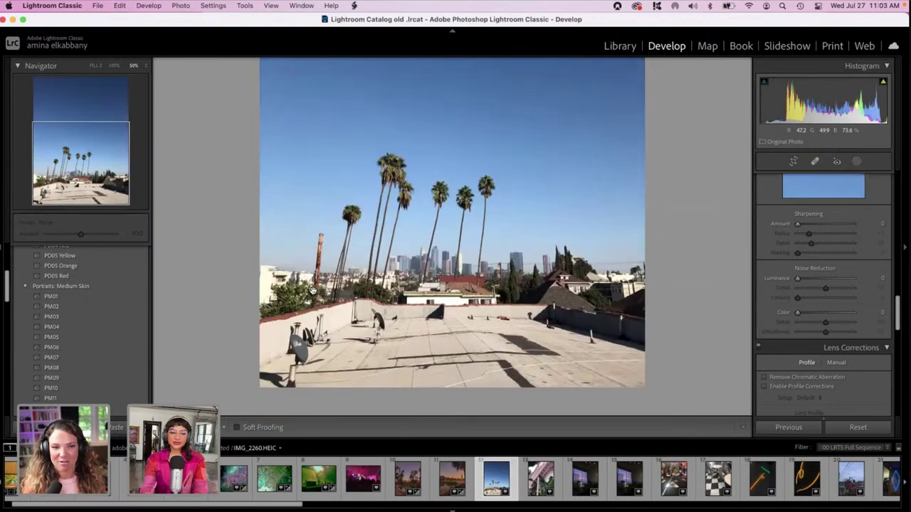
pyautogui.scroll(2, 313, 291)
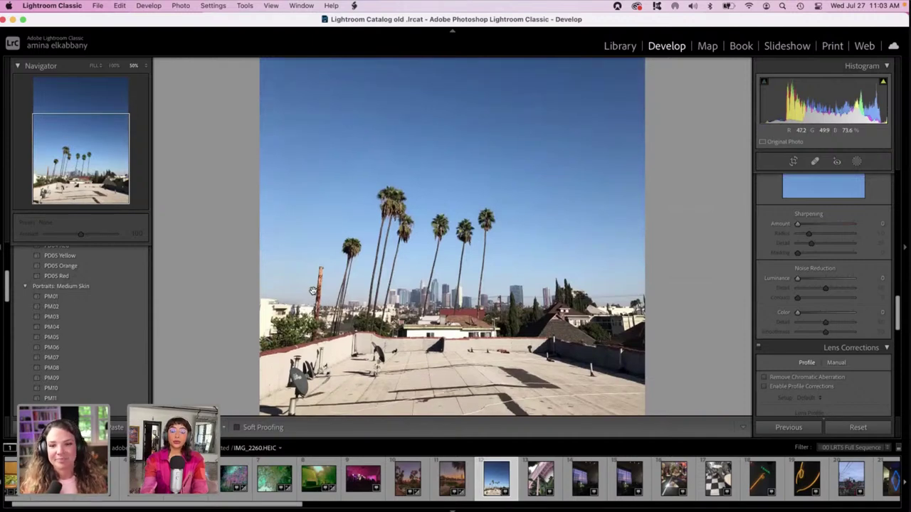
pyautogui.scroll(3, 313, 291)
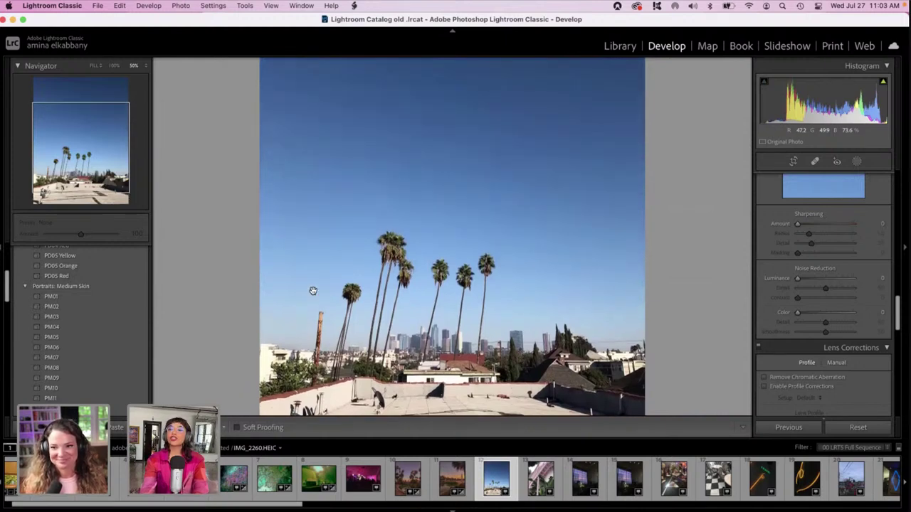
pyautogui.scroll(-6, 313, 291)
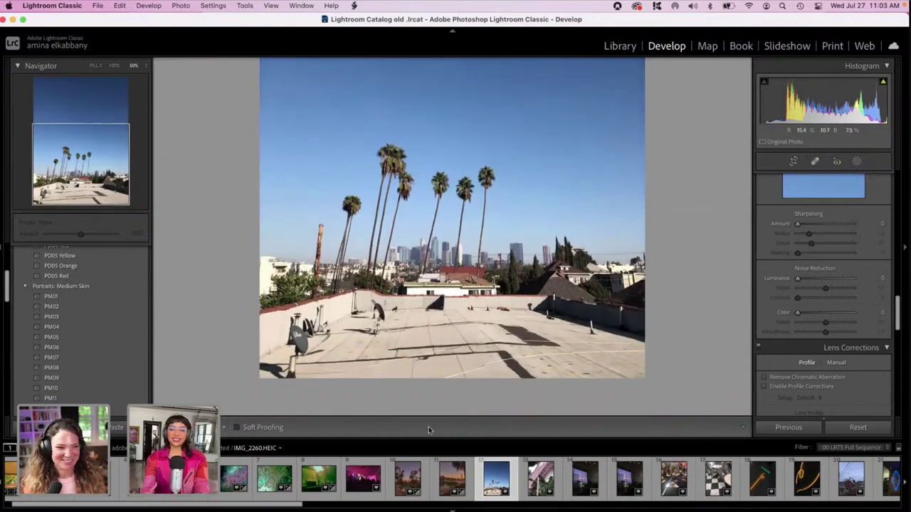
# - Open the pink staircase photo IMG_2264.HEIC, inspect its stairs and banana leaves, and view the whole image at 33.3%
pyautogui.click(535, 481)
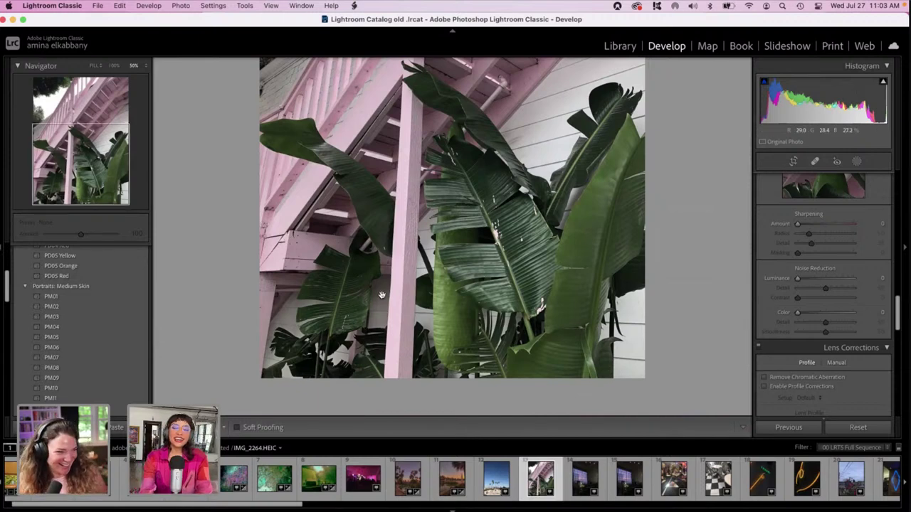
pyautogui.scroll(10, 381, 295)
pyautogui.scroll(-10, 382, 295)
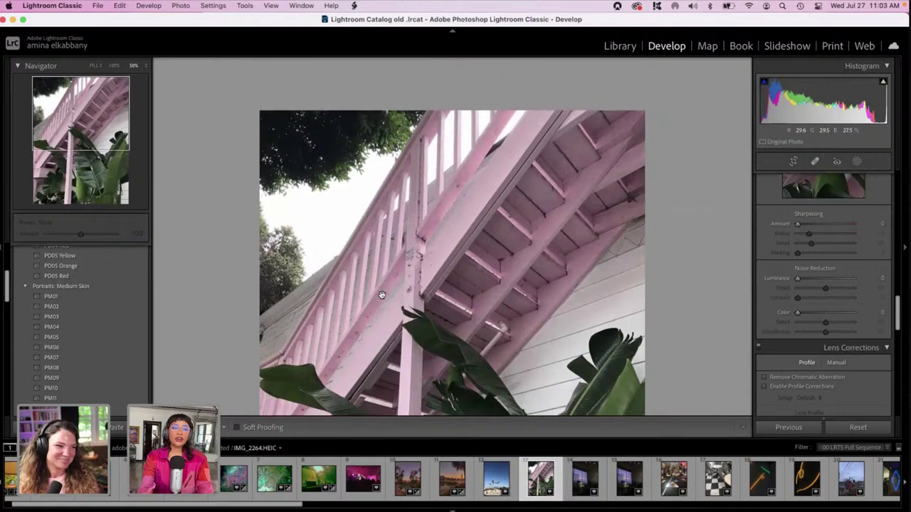
pyautogui.scroll(1, 381, 294)
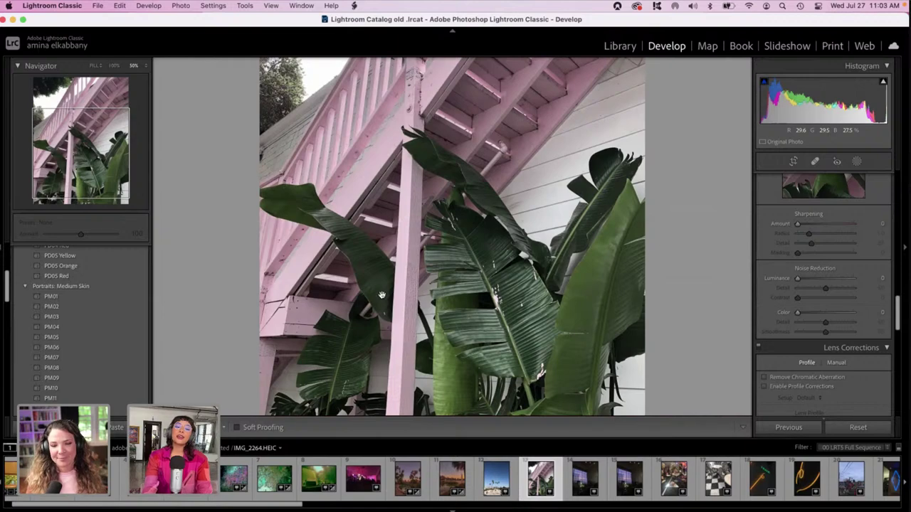
pyautogui.click(382, 295)
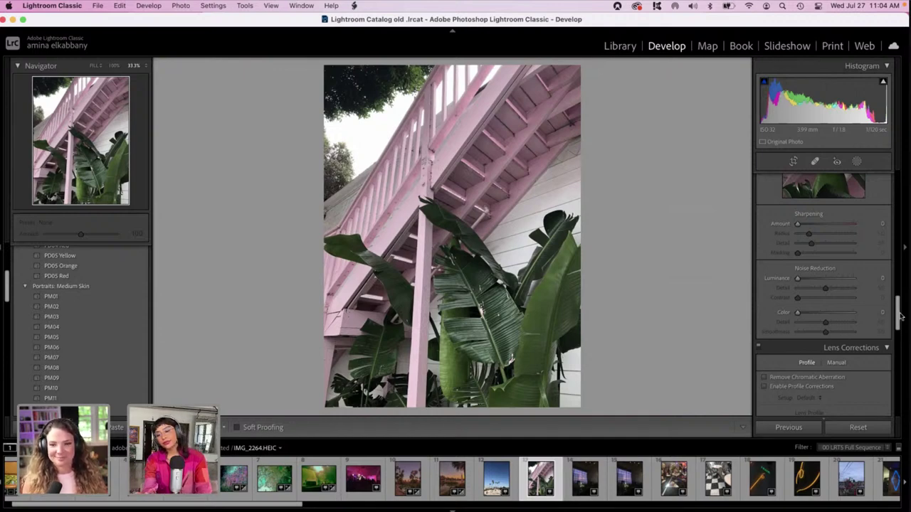
# - Set the staircase photo's Exposure to -1.40, Highlights to +98, Whites to +41, Shadows to +78 and Blacks to -46
pyautogui.moveTo(896, 316); pyautogui.dragTo(891, 188)
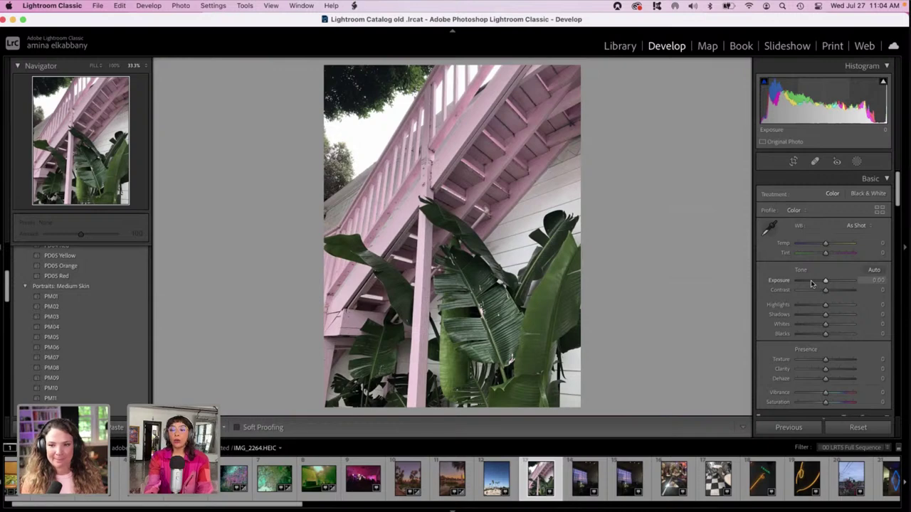
pyautogui.moveTo(811, 283); pyautogui.dragTo(837, 328)
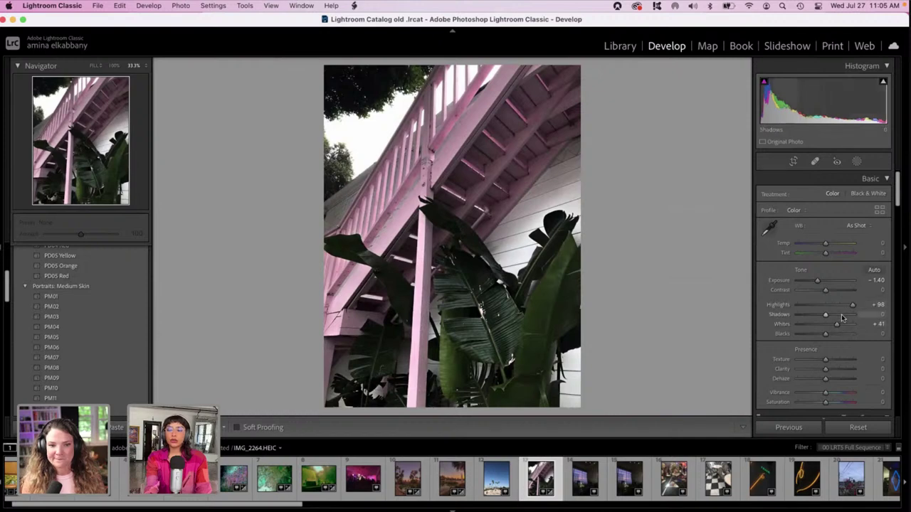
pyautogui.moveTo(841, 317); pyautogui.dragTo(809, 337)
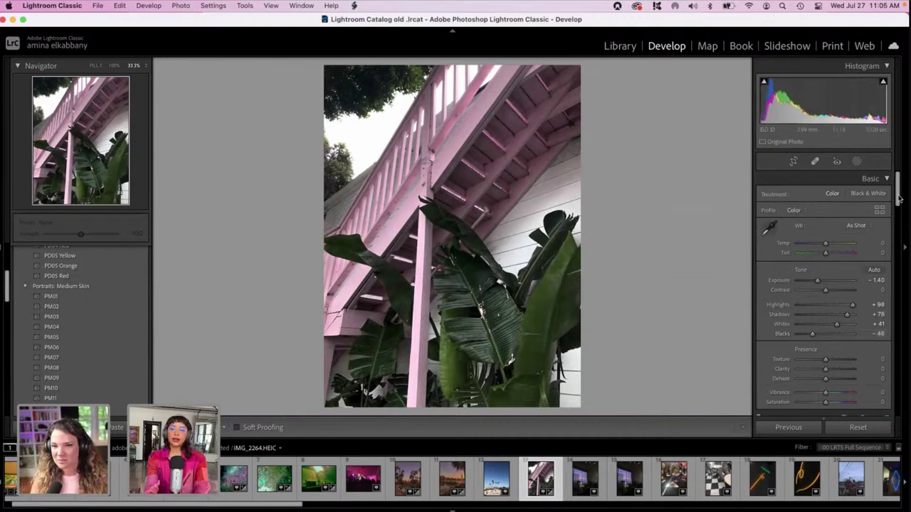
# - Calibrate the staircase photo's Green Primary with Hue -86 and Saturation +71
pyautogui.moveTo(900, 201); pyautogui.dragTo(893, 407)
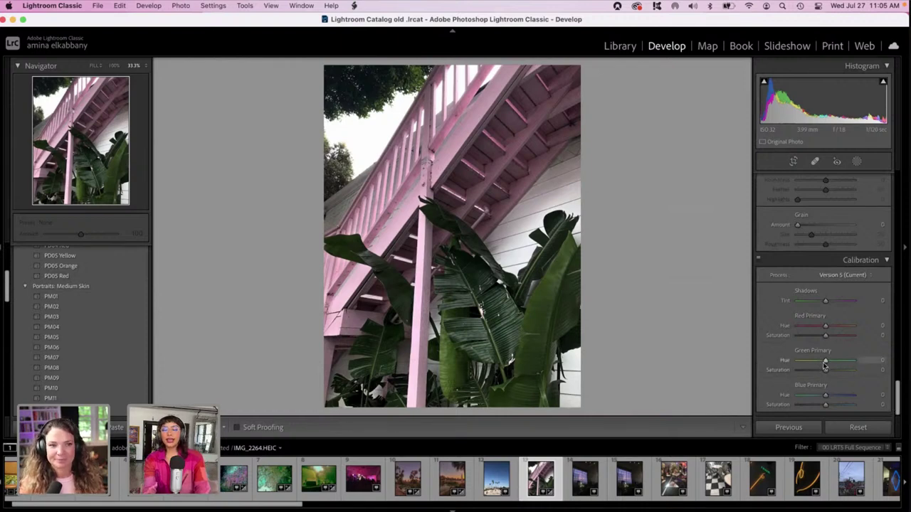
pyautogui.moveTo(825, 361); pyautogui.dragTo(802, 365)
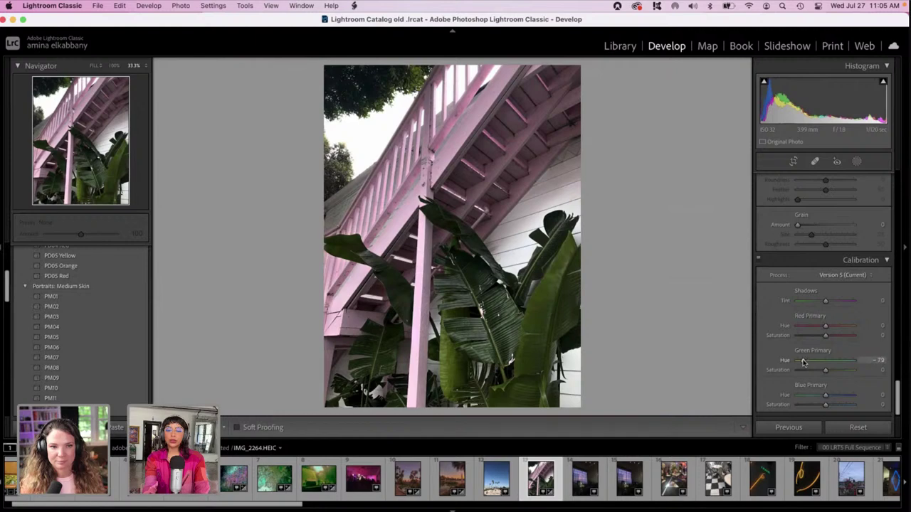
pyautogui.click(840, 371)
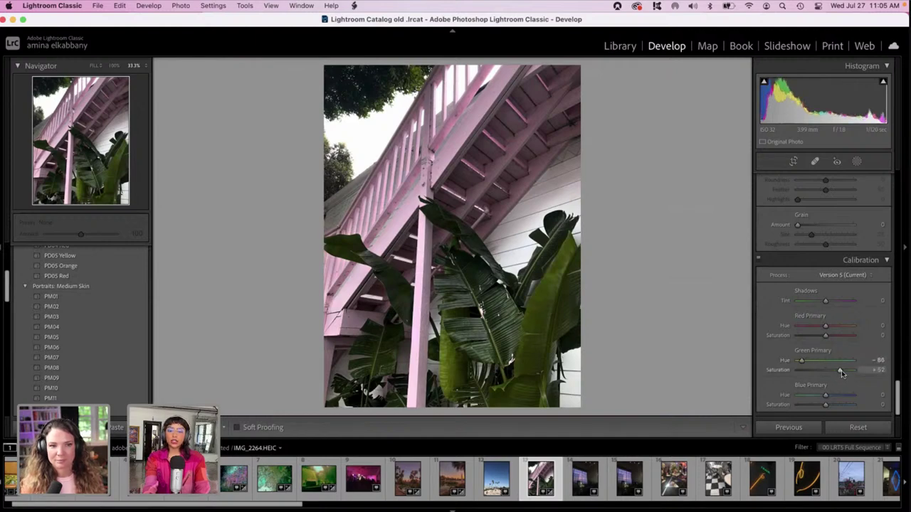
pyautogui.moveTo(842, 373); pyautogui.dragTo(845, 372)
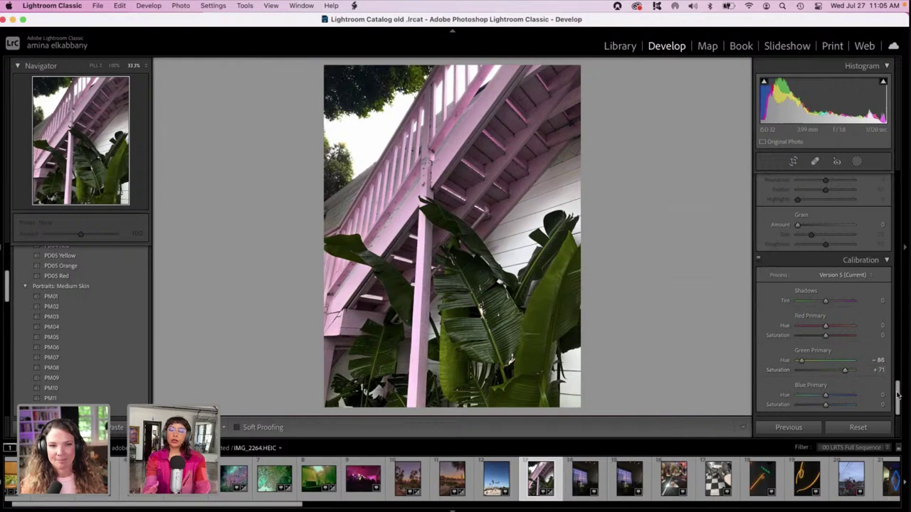
# - Shift the staircase photo's HSL hues to Magenta +37, Purple +61, Red -56 and Orange +25
pyautogui.moveTo(897, 395); pyautogui.dragTo(908, 228)
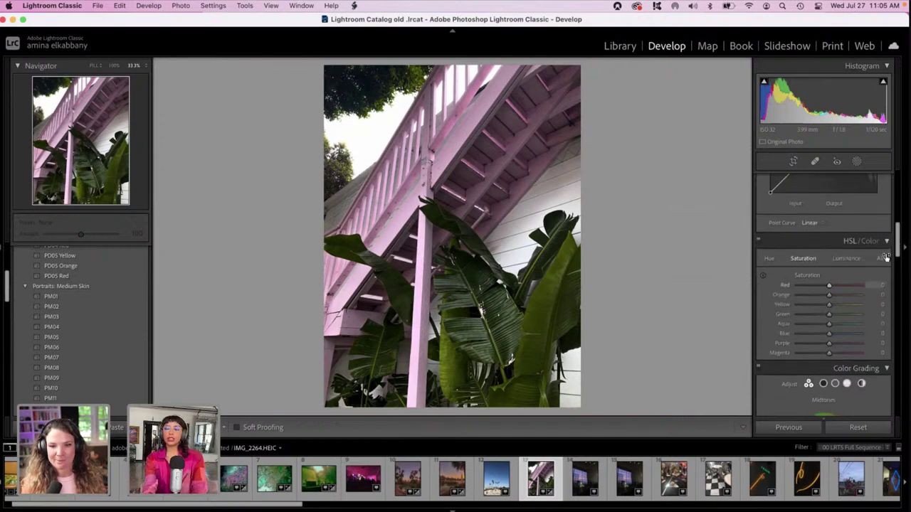
pyautogui.click(769, 259)
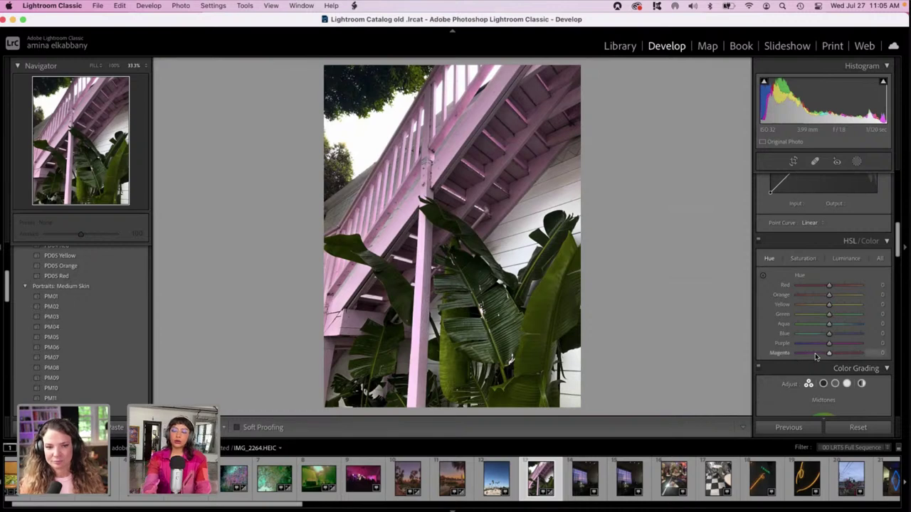
pyautogui.moveTo(816, 356); pyautogui.dragTo(794, 344)
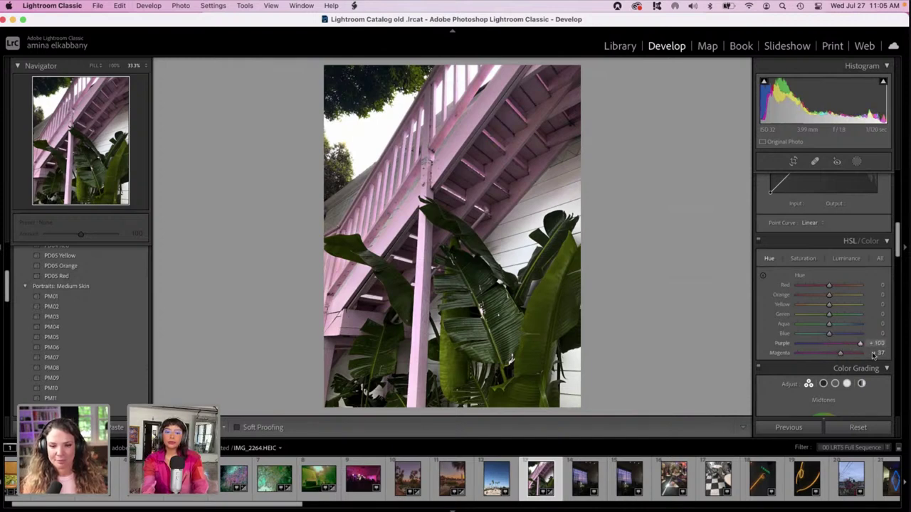
pyautogui.moveTo(860, 343)
pyautogui.mouseDown()
pyautogui.moveTo(770, 354)
pyautogui.moveTo(848, 346)
pyautogui.mouseUp()
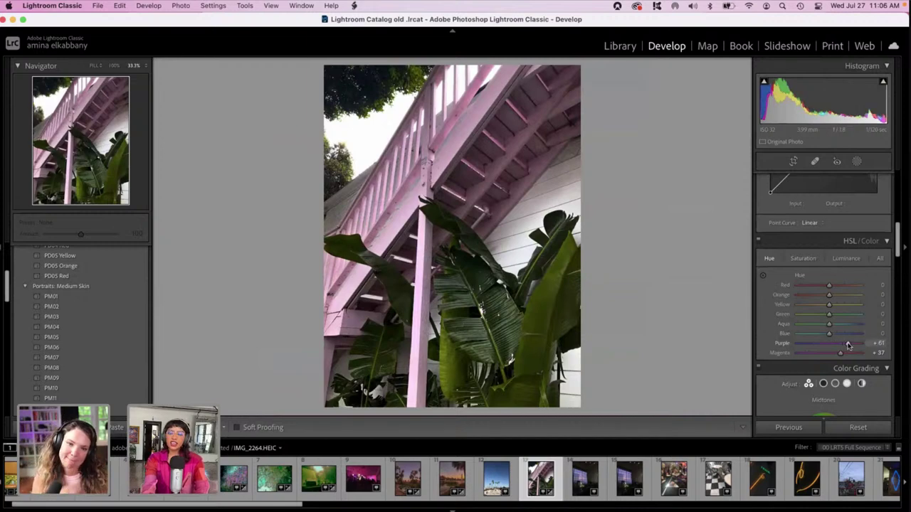
pyautogui.moveTo(839, 285); pyautogui.dragTo(810, 285)
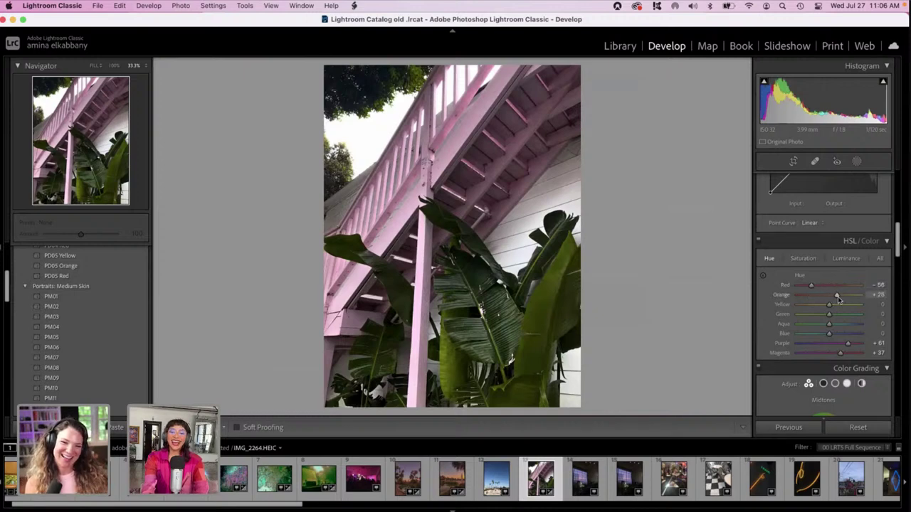
# - Set the staircase photo's HSL saturation to Red +25, Magenta +55, Purple +58, Aqua +57 and Green +27
pyautogui.click(804, 260)
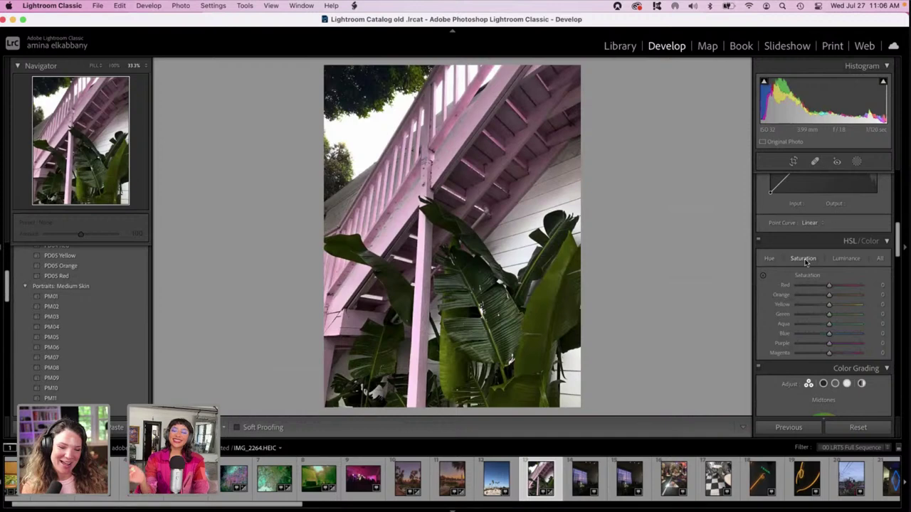
pyautogui.moveTo(828, 285)
pyautogui.mouseDown()
pyautogui.moveTo(845, 287)
pyautogui.moveTo(836, 287)
pyautogui.mouseUp()
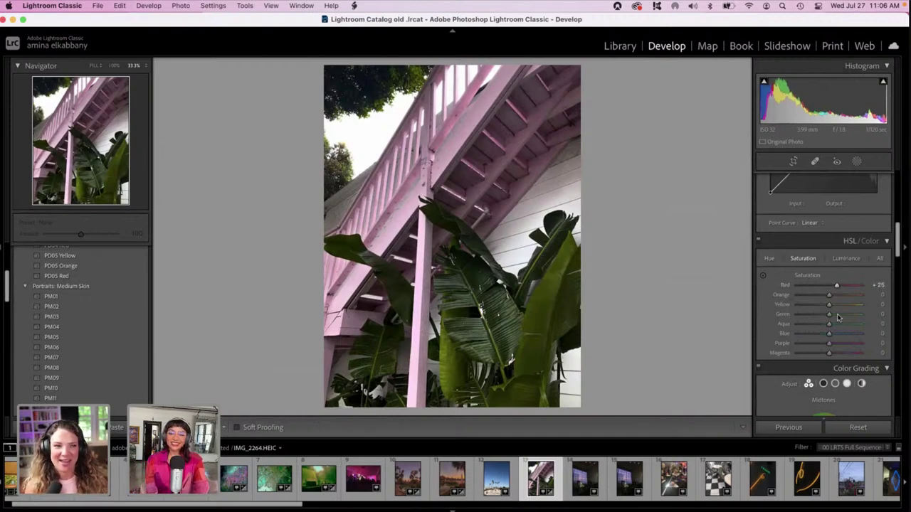
pyautogui.moveTo(829, 353); pyautogui.dragTo(846, 345)
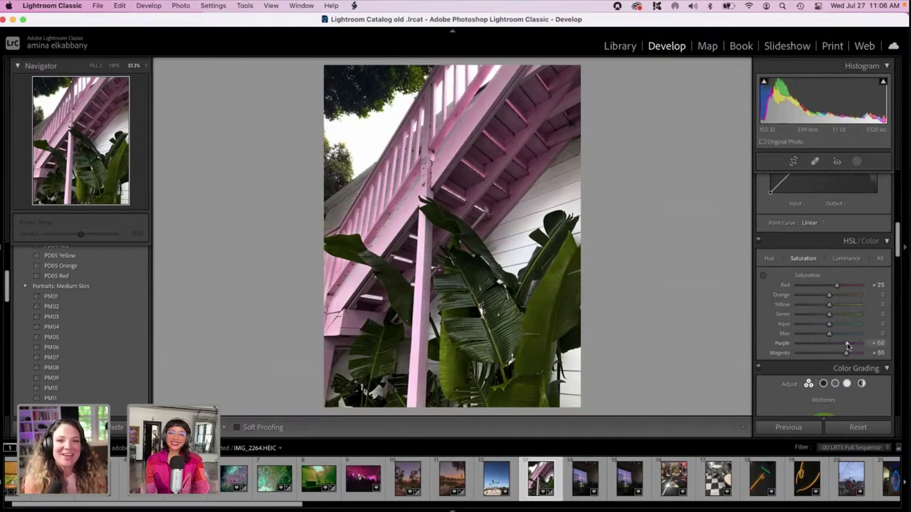
pyautogui.click(846, 325)
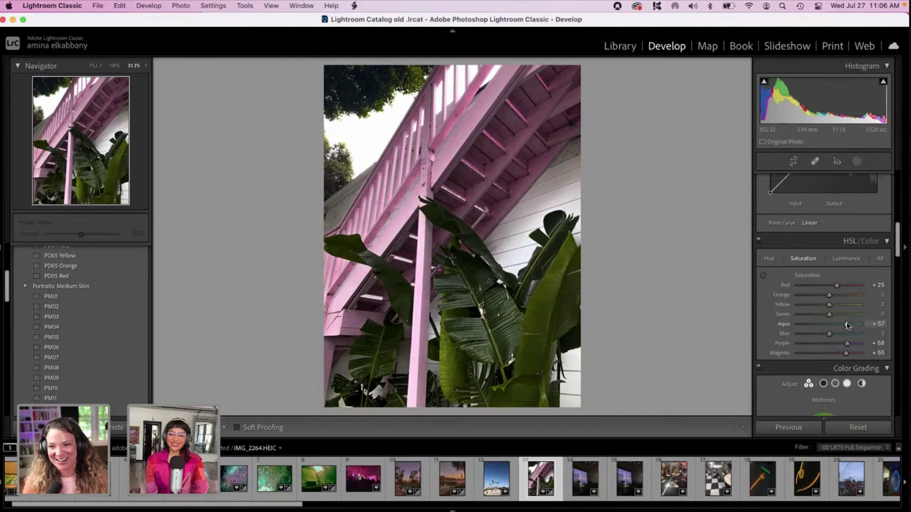
pyautogui.click(847, 315)
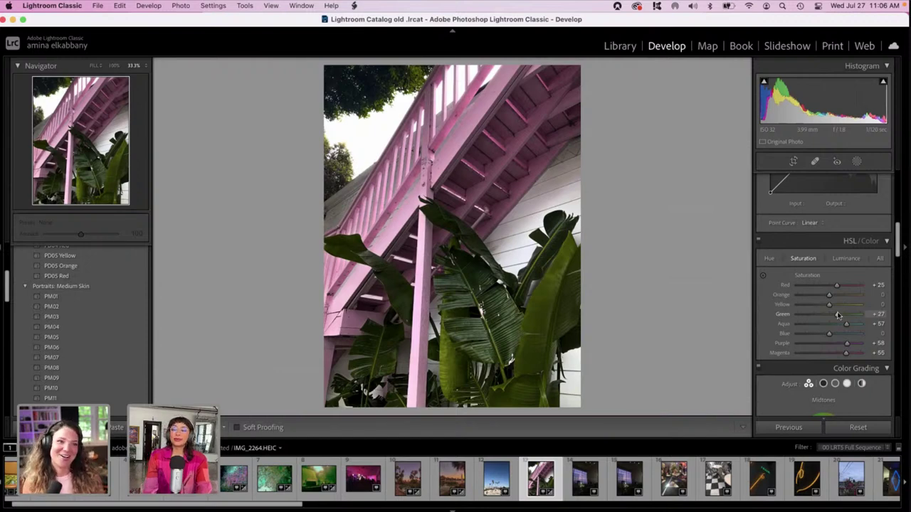
# - Raise Red luminance to about +66, and color grade the highlights orange at hue 36, saturation 30 and the shadows yellow
pyautogui.click(845, 258)
pyautogui.click(851, 286)
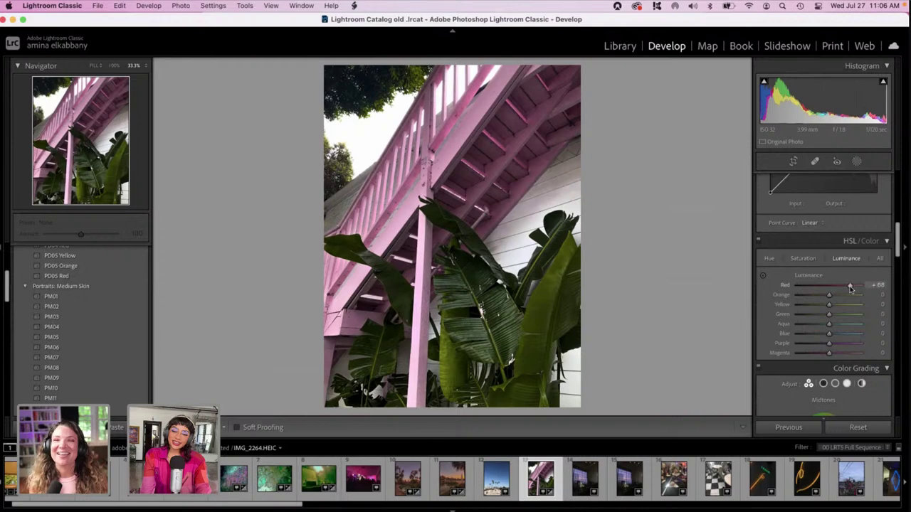
pyautogui.scroll(-5, 898, 247)
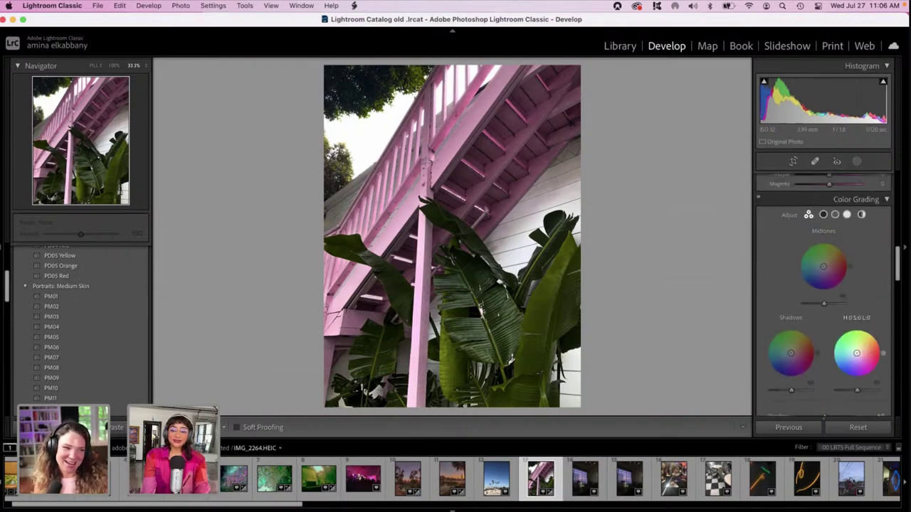
pyautogui.moveTo(857, 353)
pyautogui.mouseDown()
pyautogui.moveTo(863, 330)
pyautogui.moveTo(834, 353)
pyautogui.moveTo(849, 353)
pyautogui.moveTo(853, 371)
pyautogui.moveTo(862, 352)
pyautogui.mouseUp()
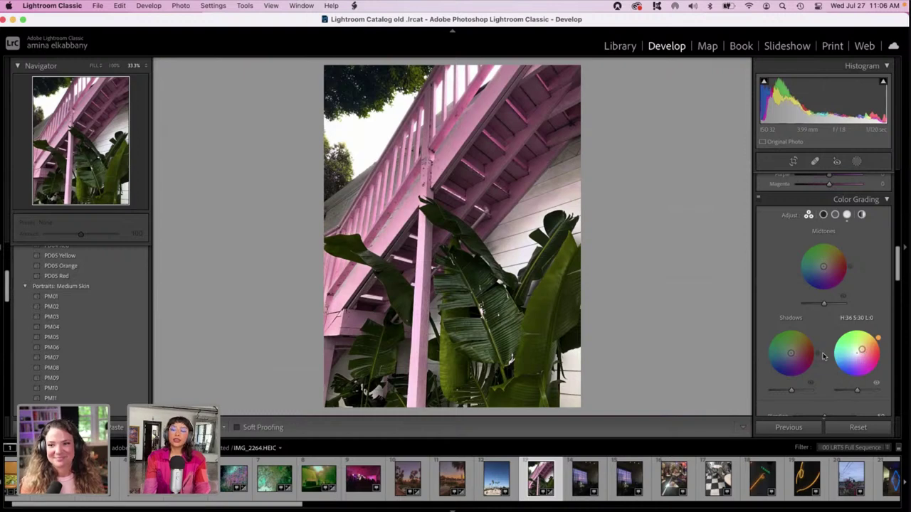
pyautogui.moveTo(790, 353); pyautogui.dragTo(795, 344)
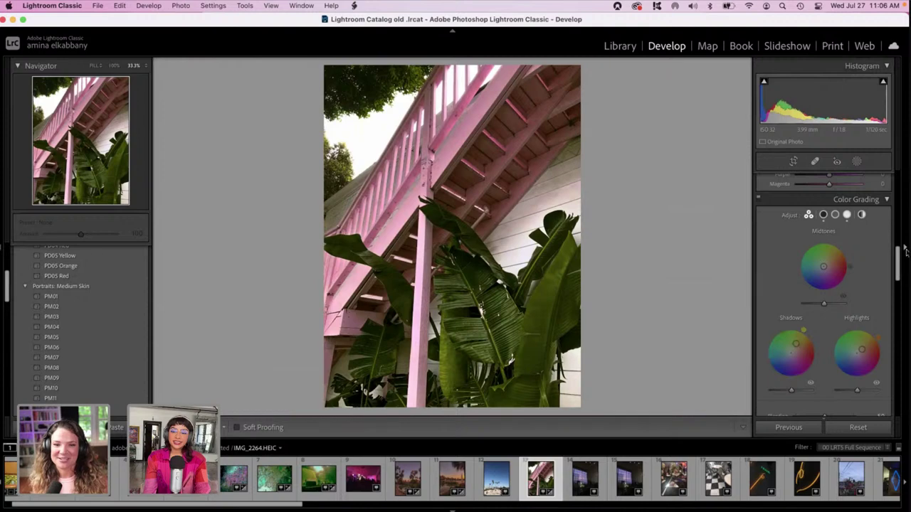
# - Darken the staircase photo by setting Exposure to -1.70, Contrast to +4 and Highlights to -94
pyautogui.moveTo(898, 260); pyautogui.dragTo(898, 168)
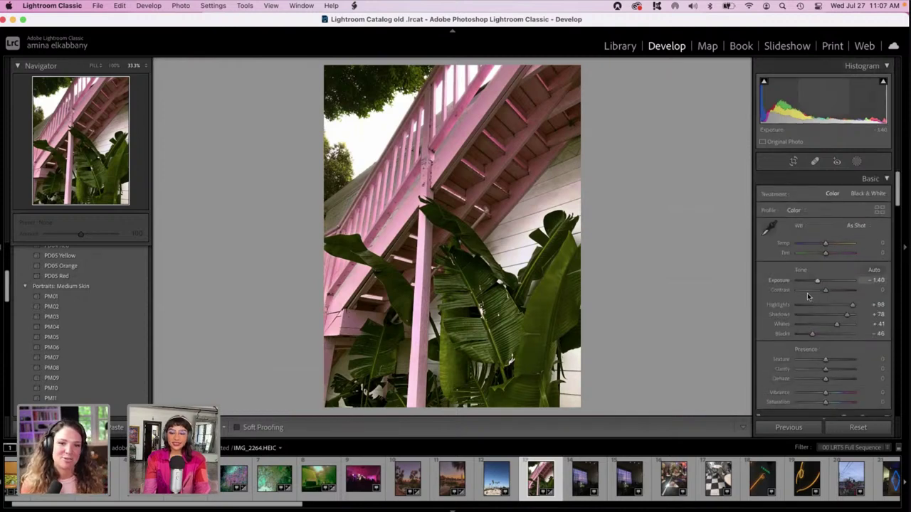
pyautogui.moveTo(816, 280); pyautogui.dragTo(816, 282)
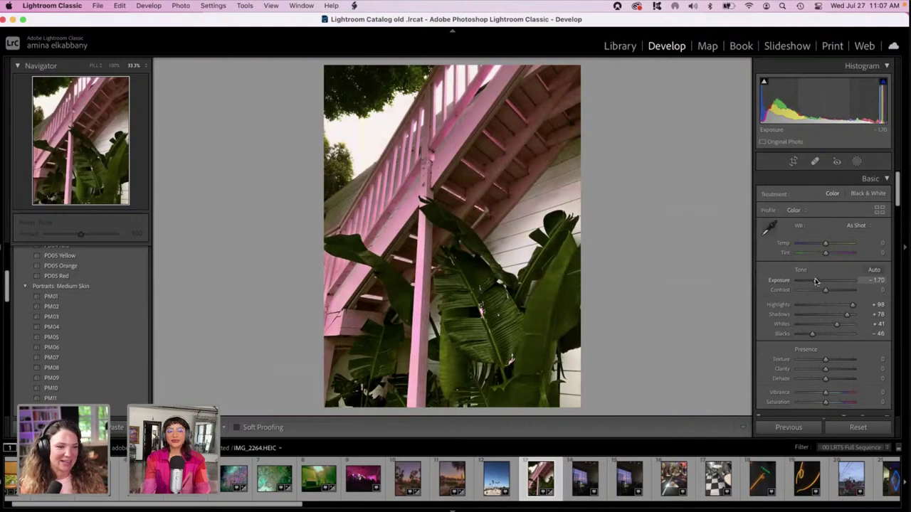
pyautogui.click(816, 290)
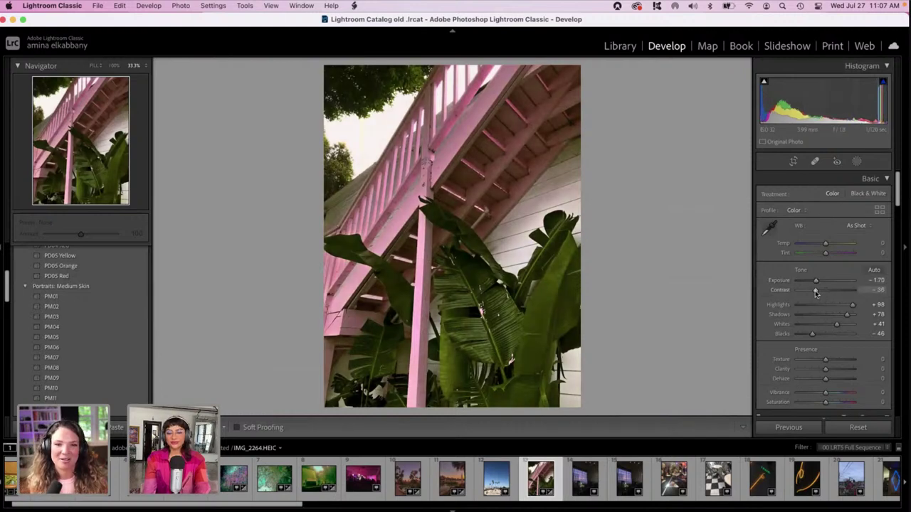
pyautogui.moveTo(818, 293); pyautogui.dragTo(827, 293)
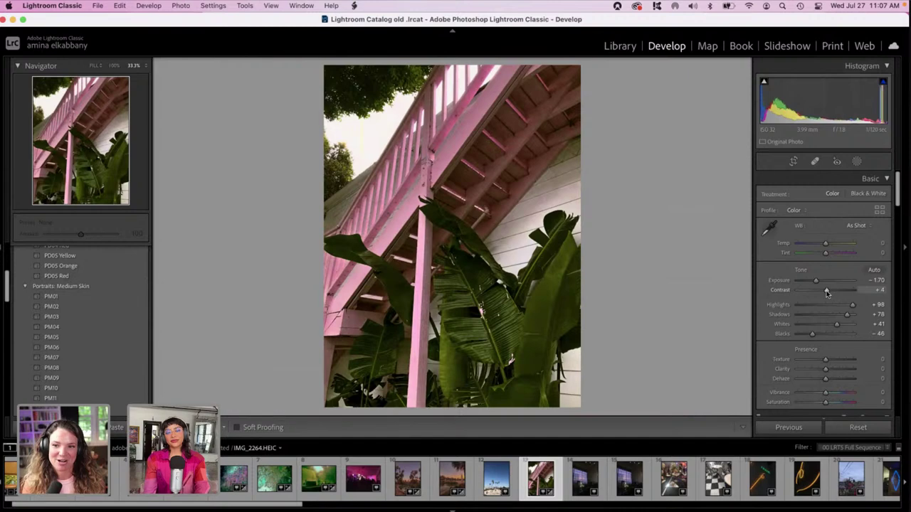
pyautogui.click(798, 306)
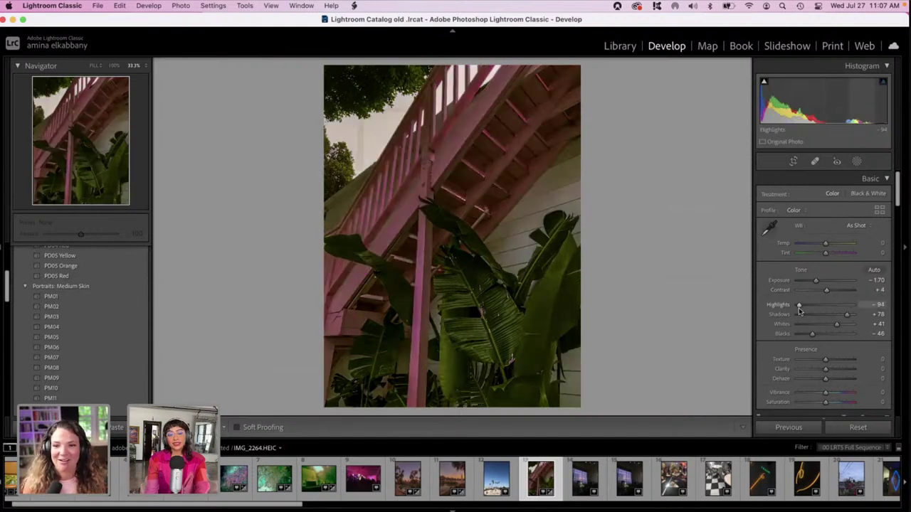
# - Rebalance the staircase photo's tones with Highlights +18, Shadows +18, Whites 0 and Blacks +50
pyautogui.moveTo(806, 308); pyautogui.dragTo(830, 315)
pyautogui.scroll(-2, 830, 316)
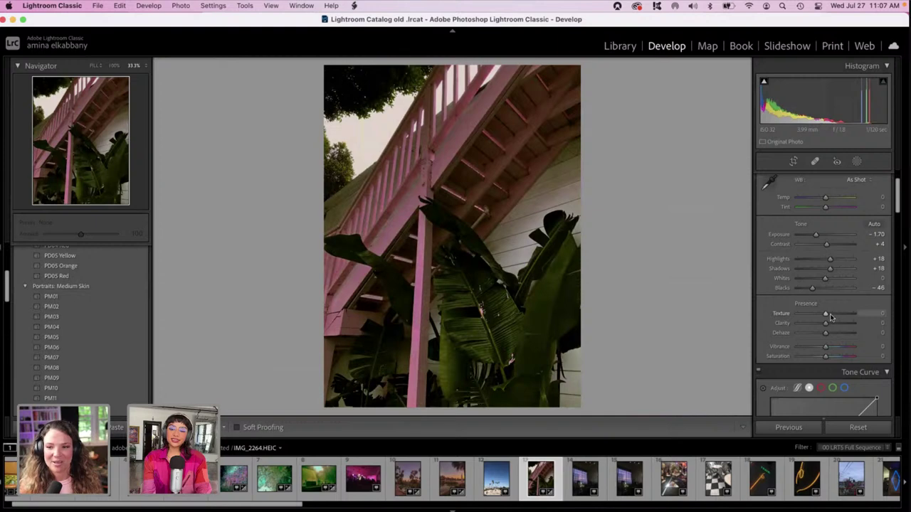
pyautogui.click(840, 288)
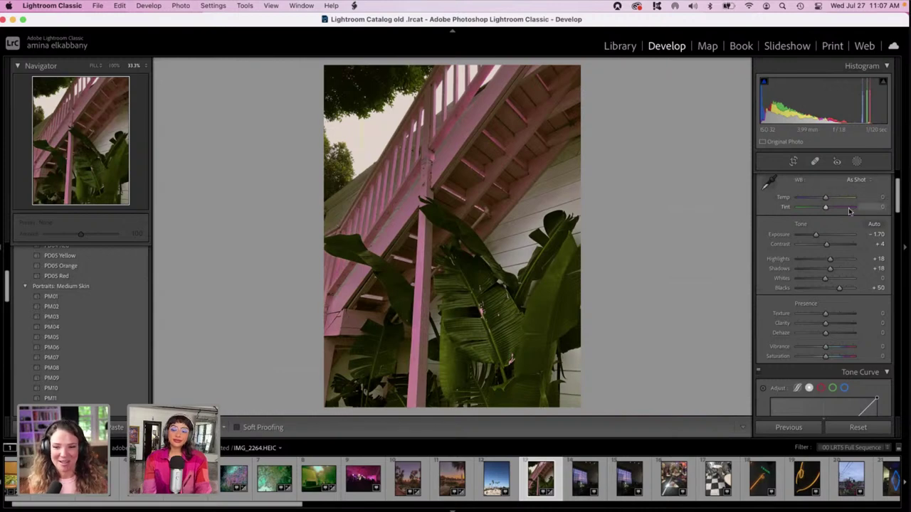
# - Set the staircase photo's white balance to Temp +11 and Tint +17
pyautogui.moveTo(848, 207); pyautogui.dragTo(833, 207)
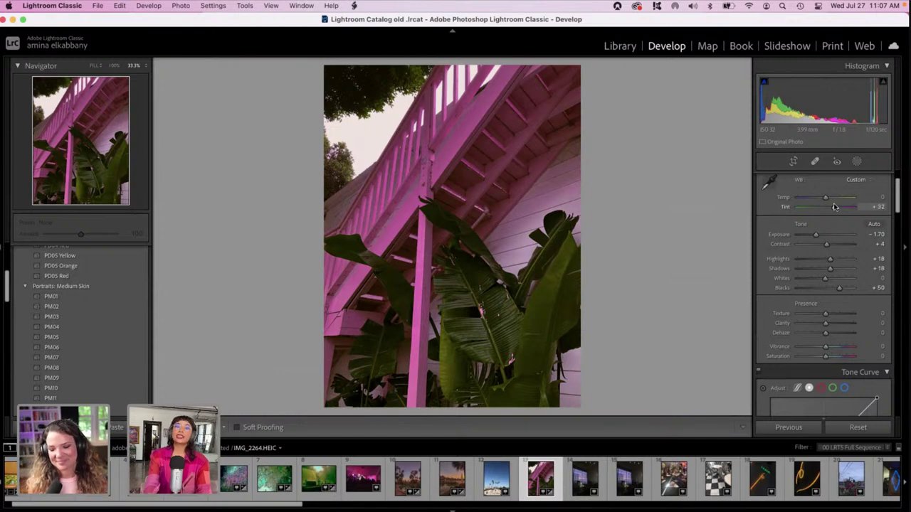
pyautogui.click(837, 199)
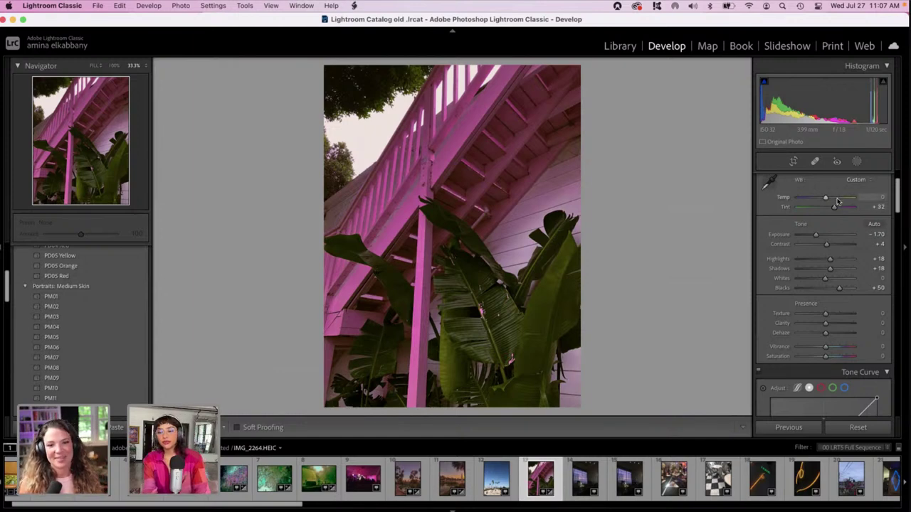
pyautogui.moveTo(837, 201)
pyautogui.mouseDown()
pyautogui.moveTo(792, 200)
pyautogui.moveTo(841, 197)
pyautogui.moveTo(824, 199)
pyautogui.moveTo(818, 212)
pyautogui.moveTo(830, 213)
pyautogui.mouseUp()
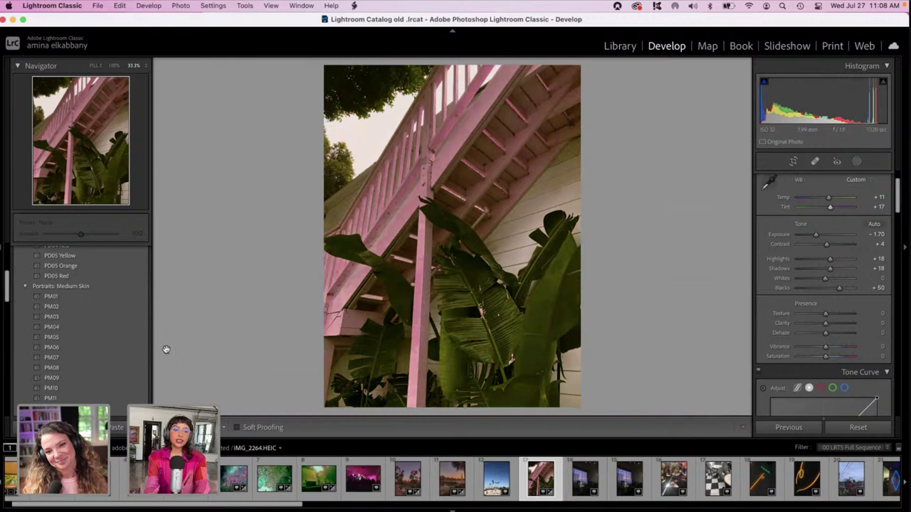
# - Try the Subject: Landscape preset LN09 on the staircase photo, and apply LN01 in its place
pyautogui.scroll(-5, 81, 366)
pyautogui.scroll(-10, 78, 367)
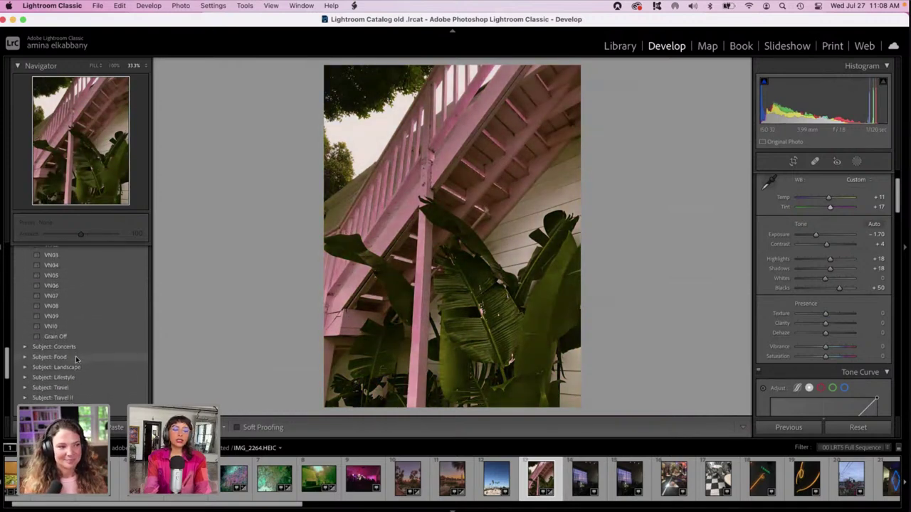
pyautogui.scroll(-3, 76, 359)
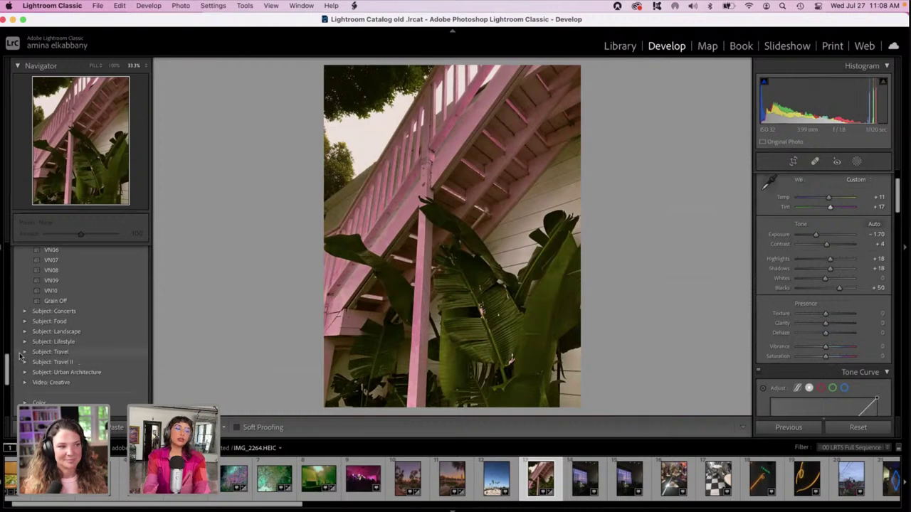
pyautogui.click(25, 352)
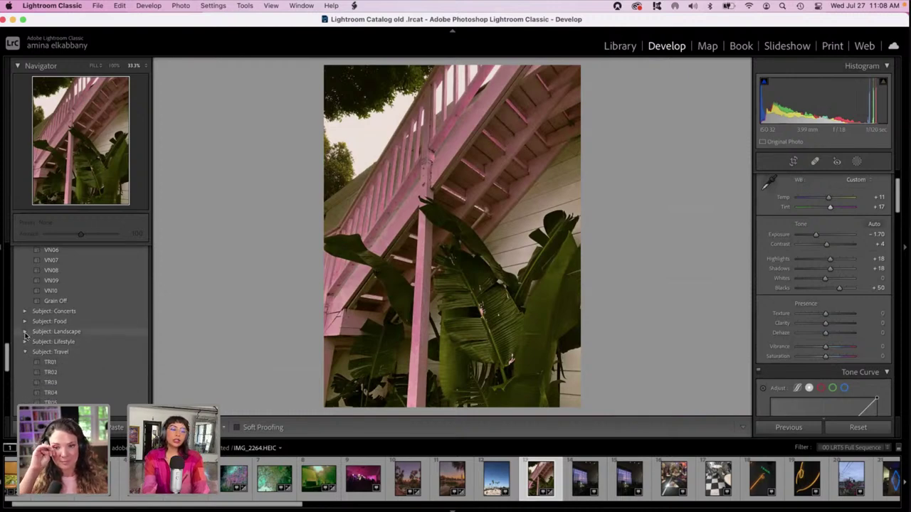
pyautogui.click(25, 331)
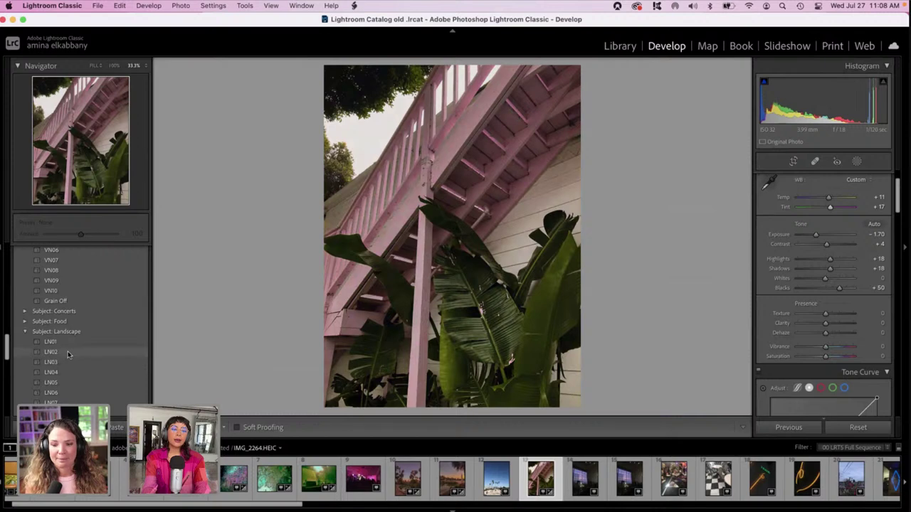
pyautogui.scroll(-2, 67, 367)
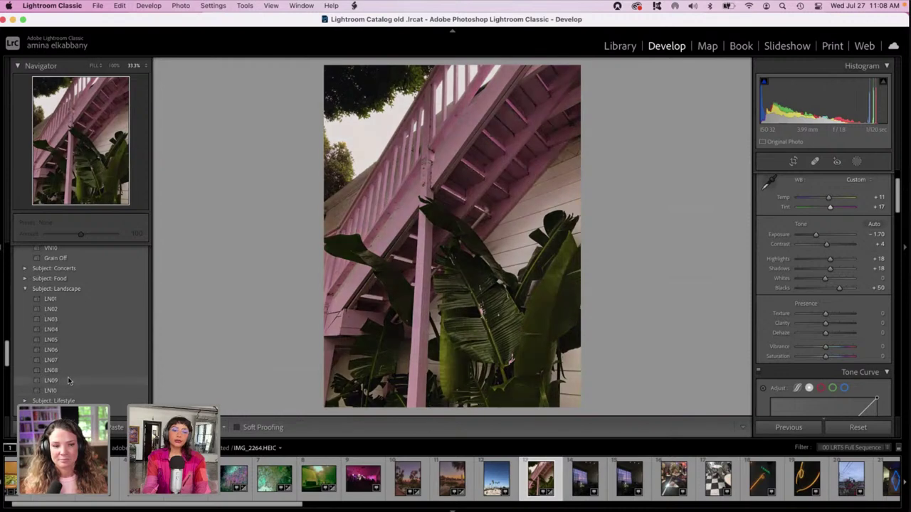
pyautogui.click(67, 379)
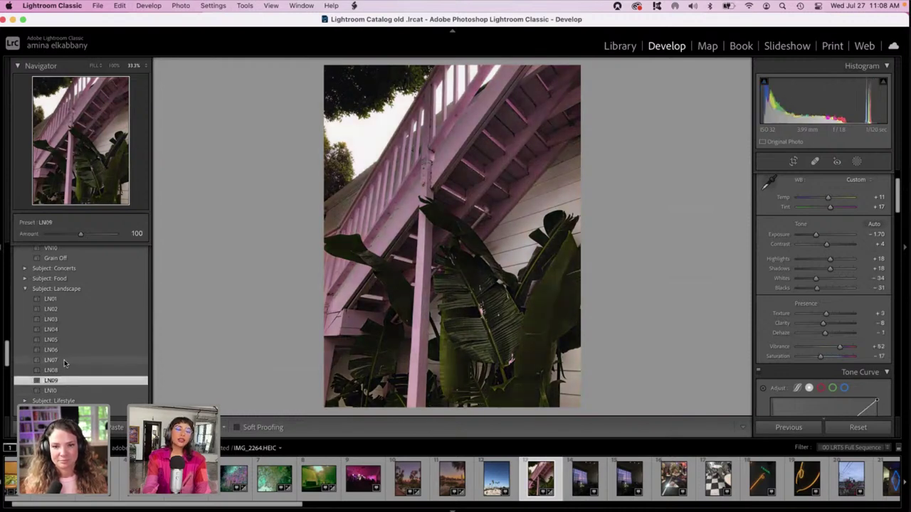
pyautogui.click(58, 301)
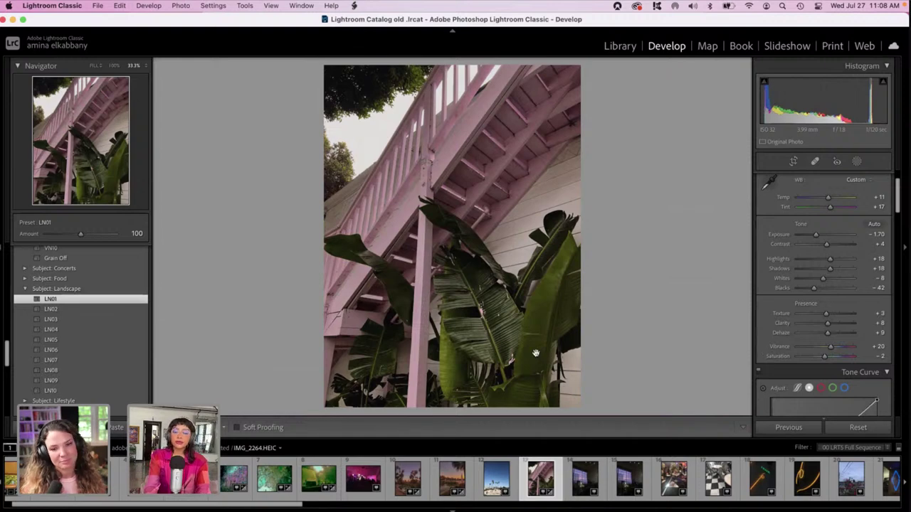
# - Switch to the daytime palm skyline photo IMG_2260.HEIC and apply the Landscape preset LN04
pyautogui.click(491, 480)
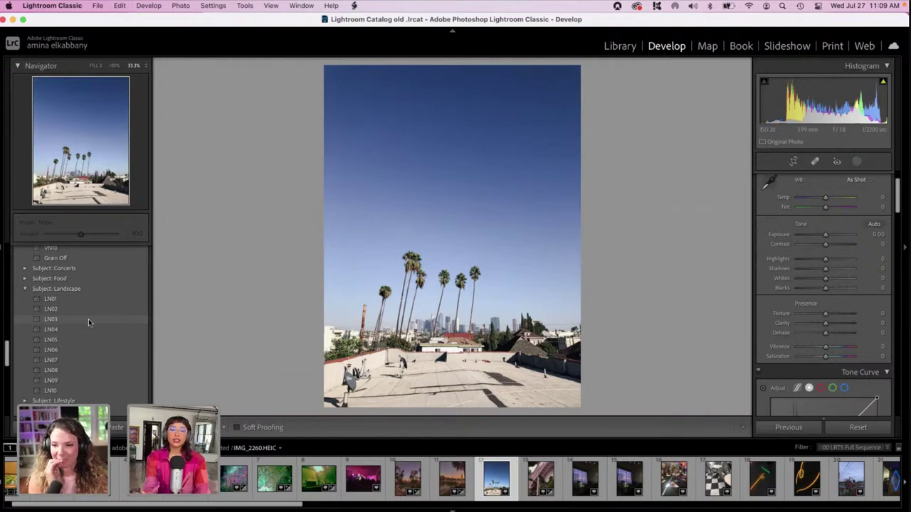
pyautogui.click(88, 318)
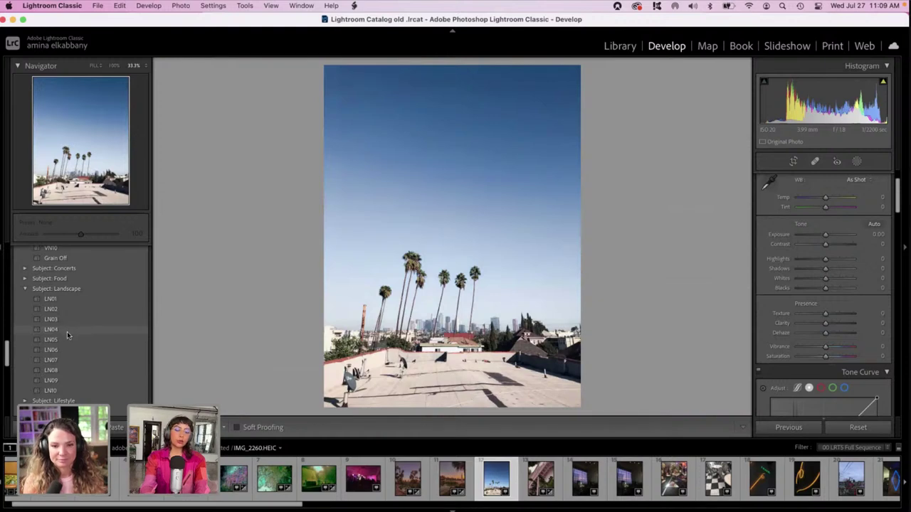
pyautogui.click(71, 331)
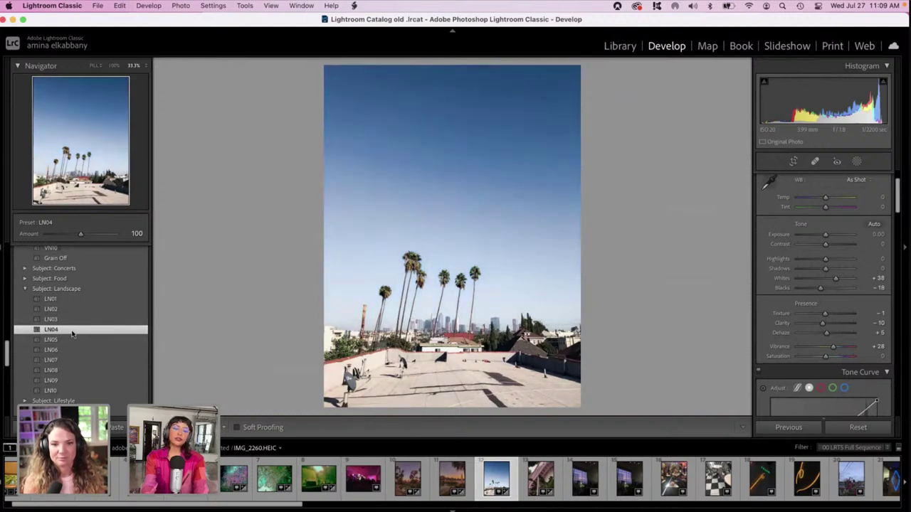
# - Try a tight crop of the palm photo that cuts off the rooftop foreground, and inspect the framing zoomed in
pyautogui.click(795, 168)
pyautogui.moveTo(579, 401); pyautogui.dragTo(564, 369)
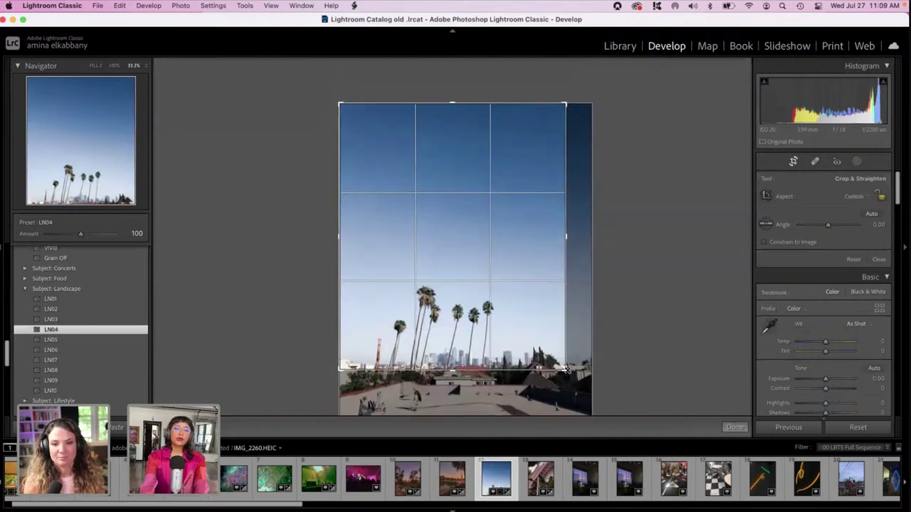
pyautogui.press('Return')
pyautogui.click(418, 286)
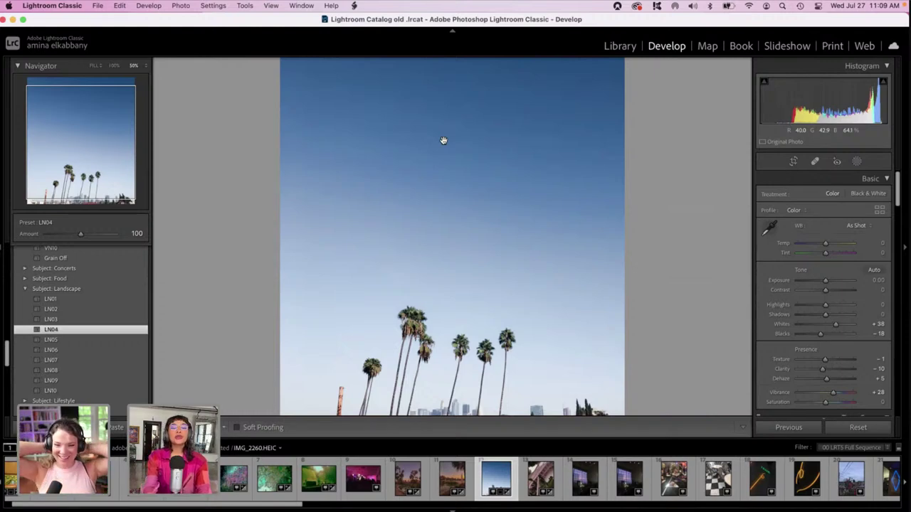
pyautogui.scroll(-3, 443, 140)
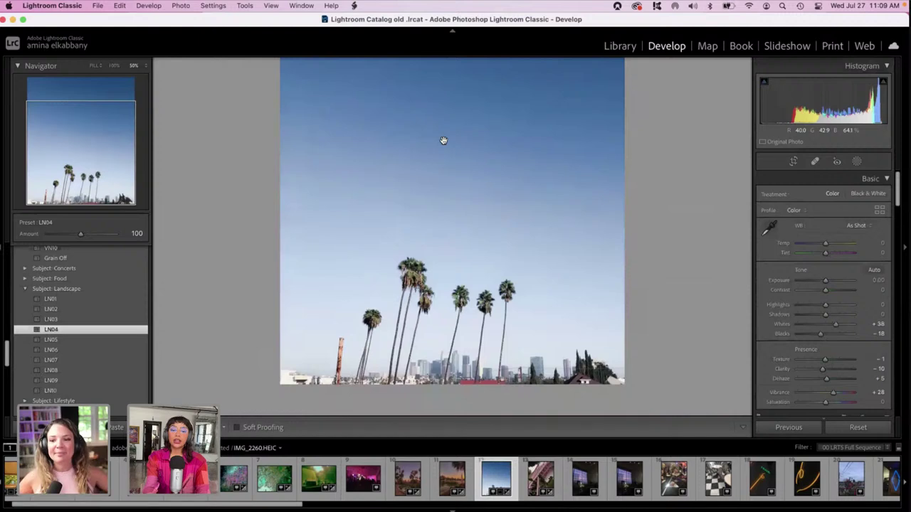
pyautogui.scroll(5, 442, 141)
pyautogui.scroll(-3, 442, 140)
pyautogui.scroll(-1, 443, 141)
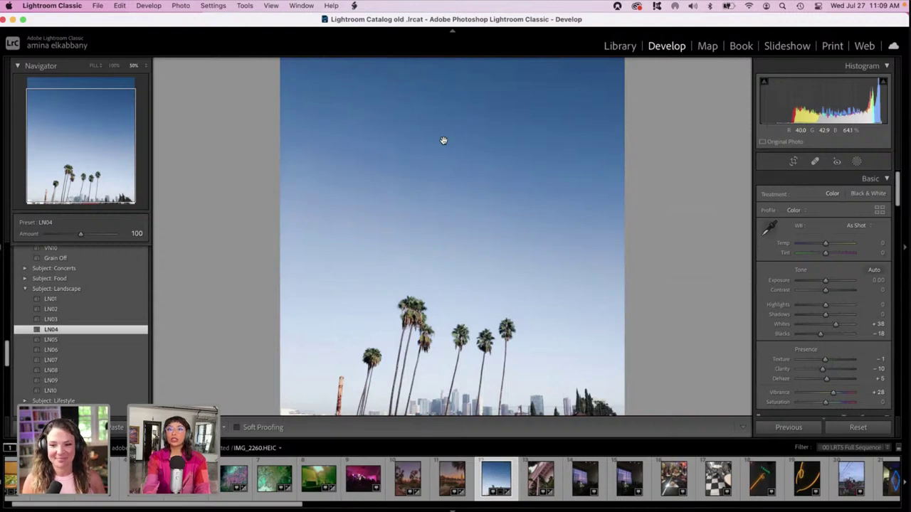
pyautogui.click(443, 140)
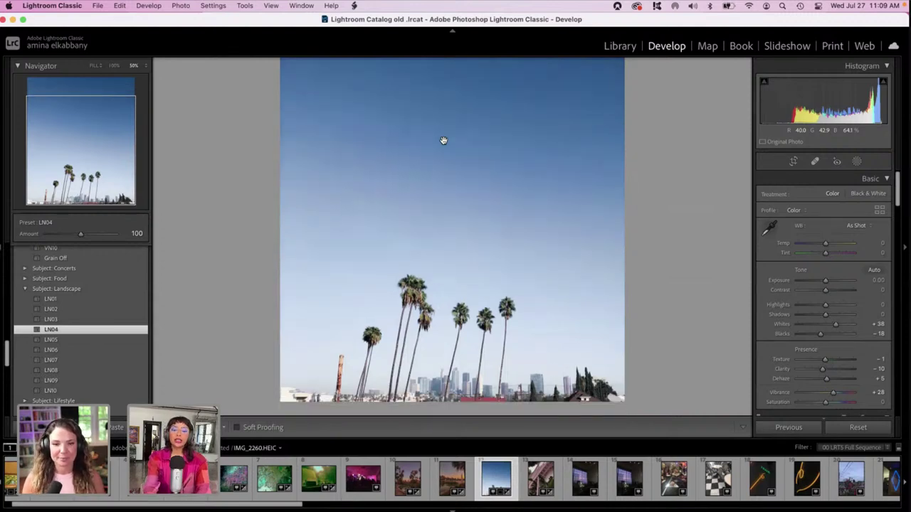
# - Loosen the palm photo's crop to the full width, bringing back part of the rooftop below the skyline
pyautogui.click(793, 162)
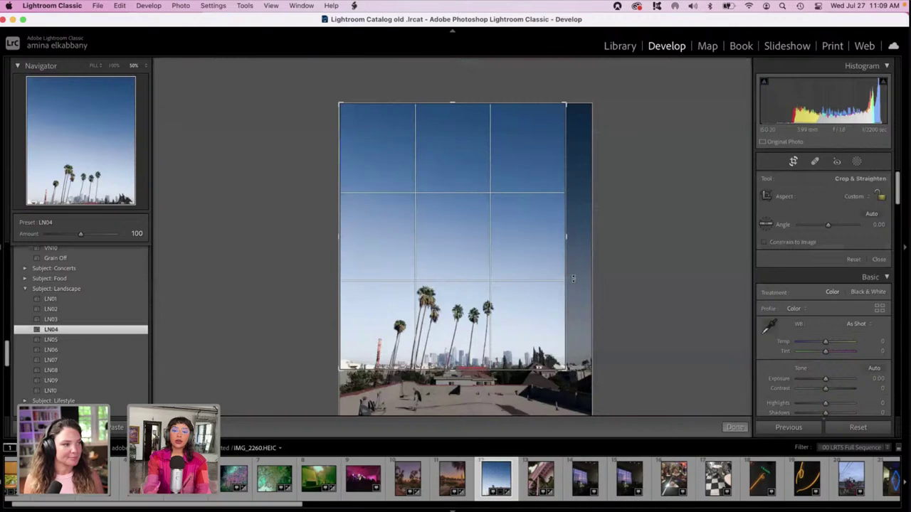
pyautogui.moveTo(562, 373); pyautogui.dragTo(578, 390)
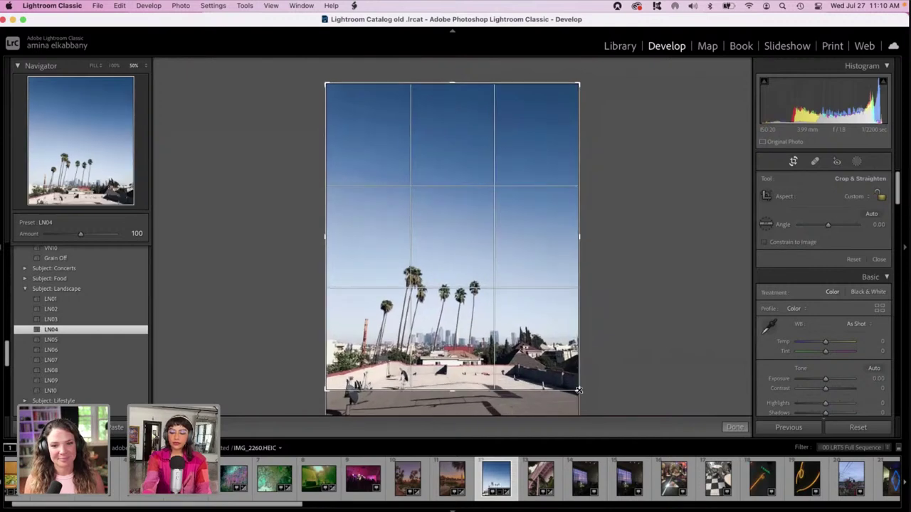
pyautogui.press('Return')
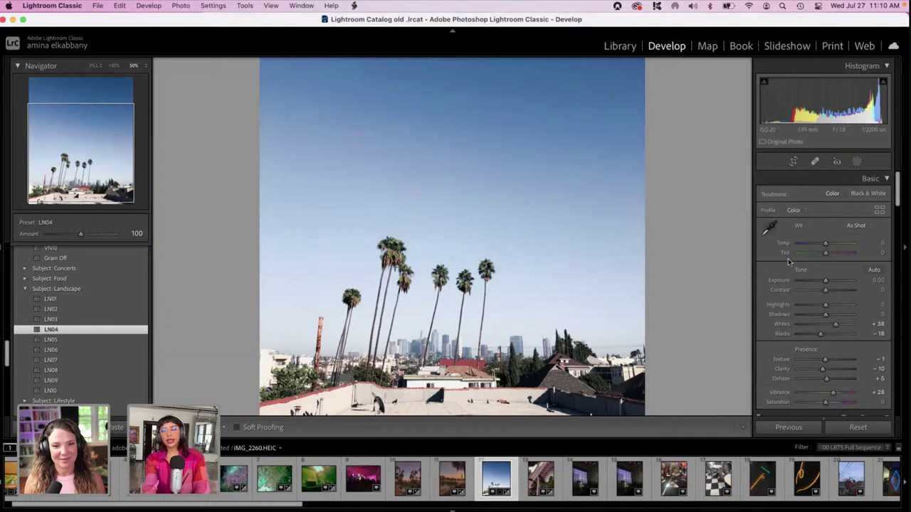
# - Calibrate the palm photo's Green Primary with Hue -51 and Saturation +70
pyautogui.moveTo(898, 201); pyautogui.dragTo(906, 408)
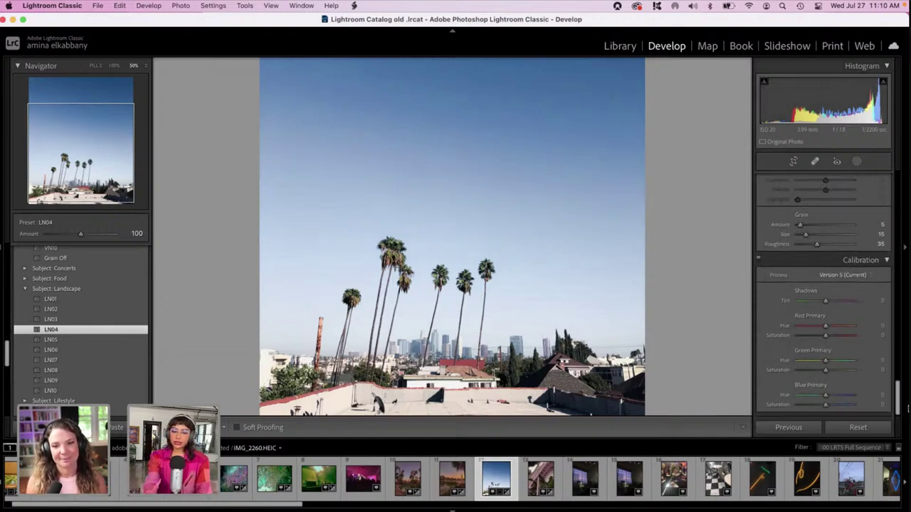
pyautogui.click(842, 371)
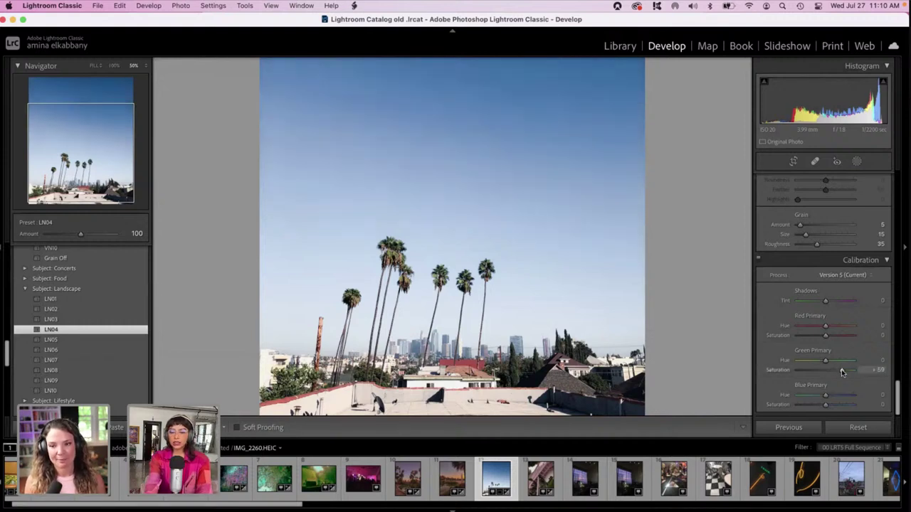
pyautogui.moveTo(841, 373); pyautogui.dragTo(811, 362)
pyautogui.click(811, 361)
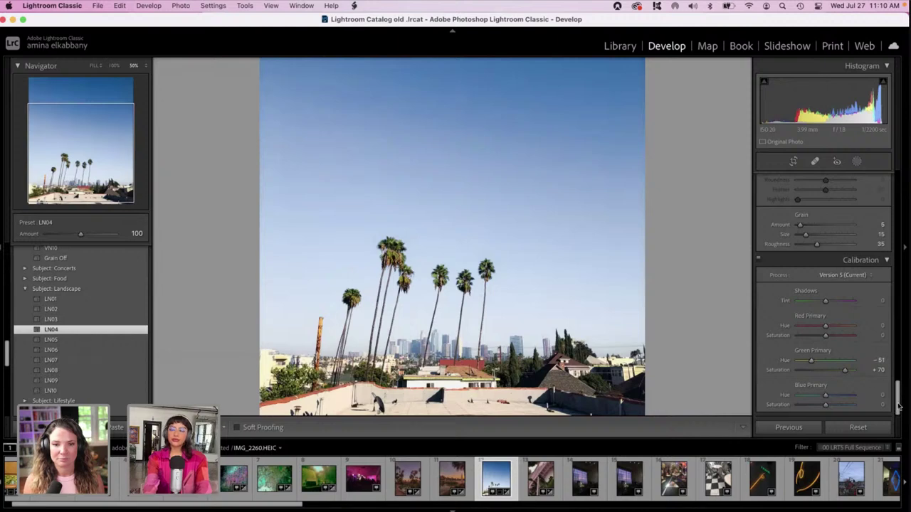
# - Set the palm photo's Tint to -55, Highlights to -100, Whites to -81, Blacks to -17 and Shadows to -38
pyautogui.moveTo(899, 406); pyautogui.dragTo(890, 182)
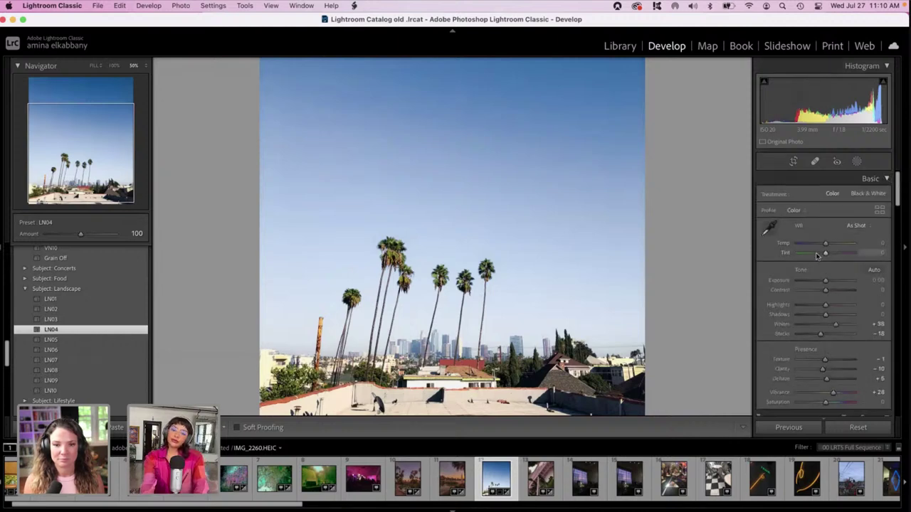
pyautogui.moveTo(816, 254); pyautogui.dragTo(810, 254)
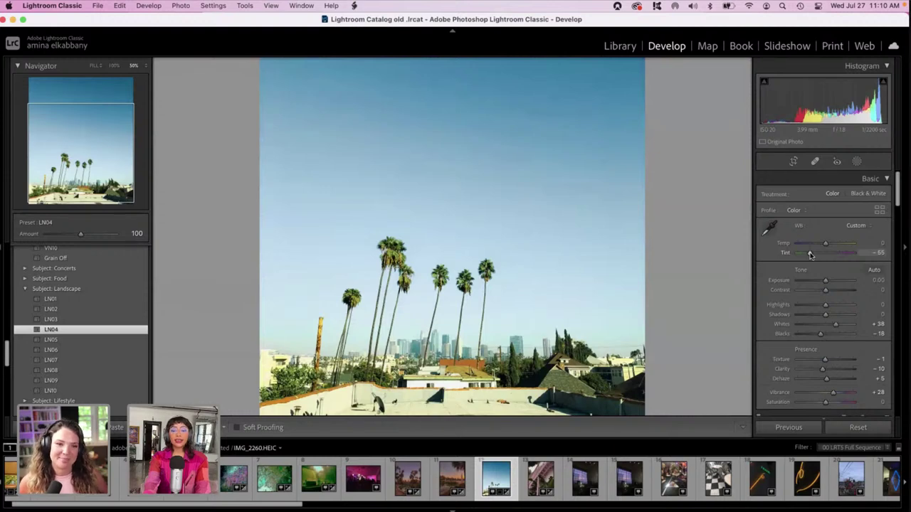
pyautogui.moveTo(809, 305); pyautogui.dragTo(783, 313)
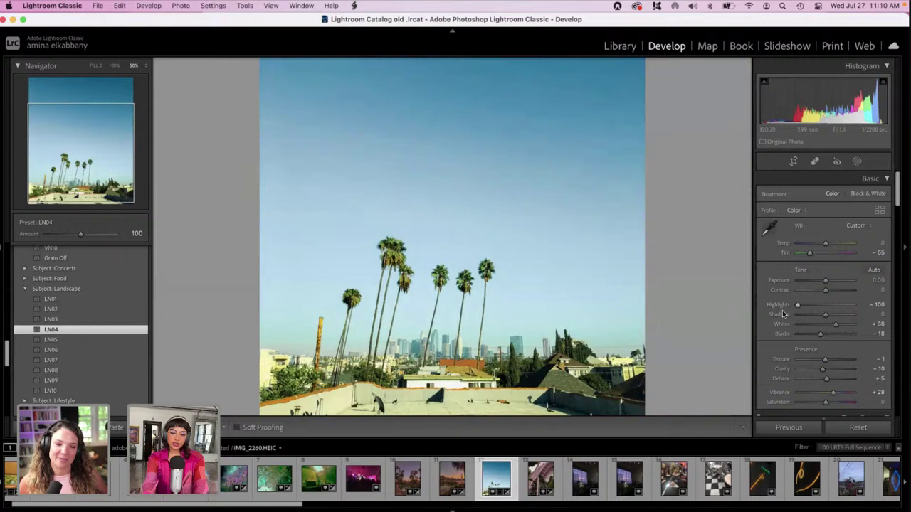
pyautogui.click(803, 324)
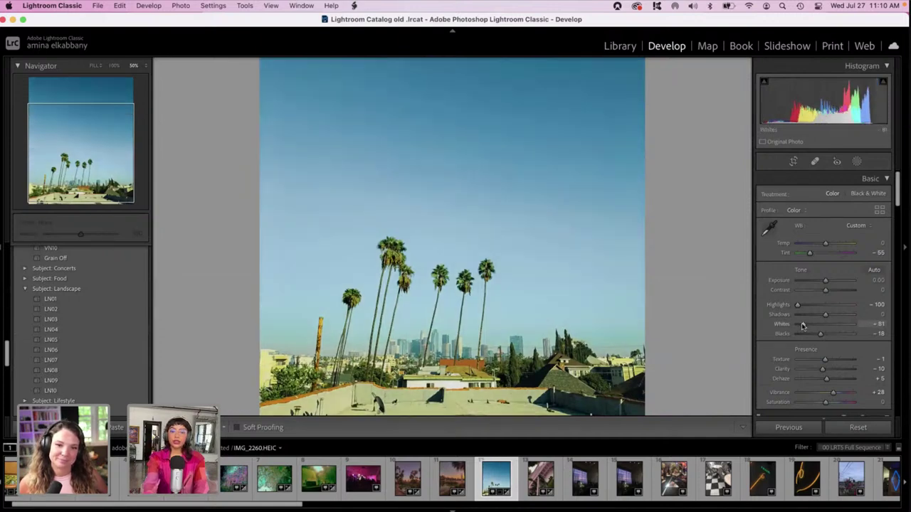
pyautogui.click(836, 334)
pyautogui.moveTo(836, 334); pyautogui.dragTo(820, 338)
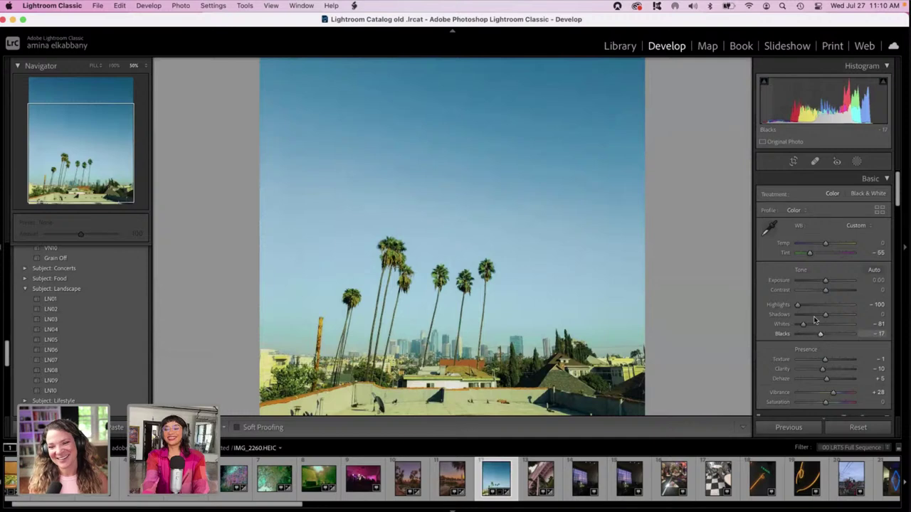
pyautogui.click(815, 318)
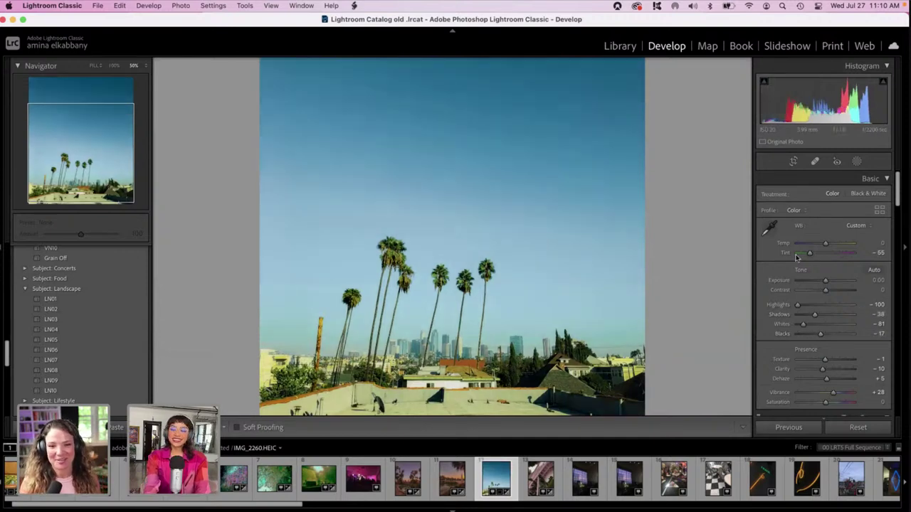
# - Try warming the palm photo up to Temp +100, and settle on Temp -22 with Tint +55
pyautogui.click(837, 244)
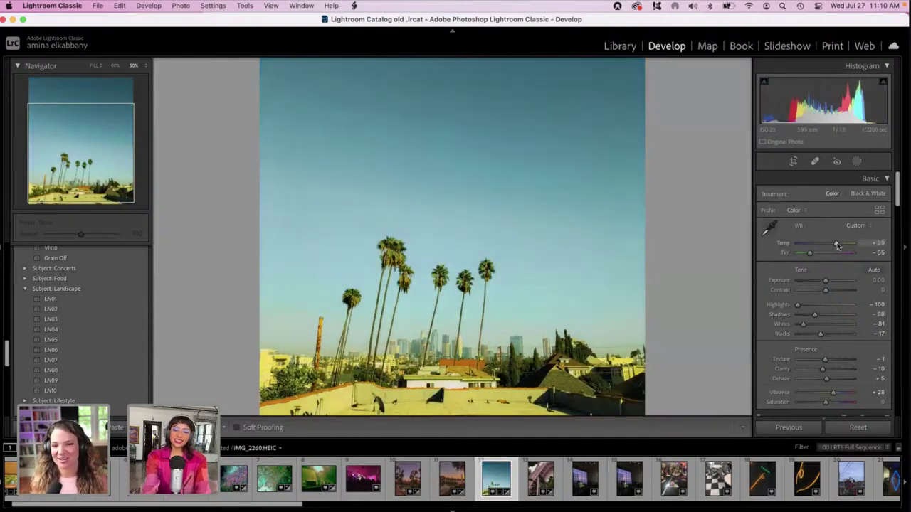
pyautogui.moveTo(836, 244); pyautogui.dragTo(857, 246)
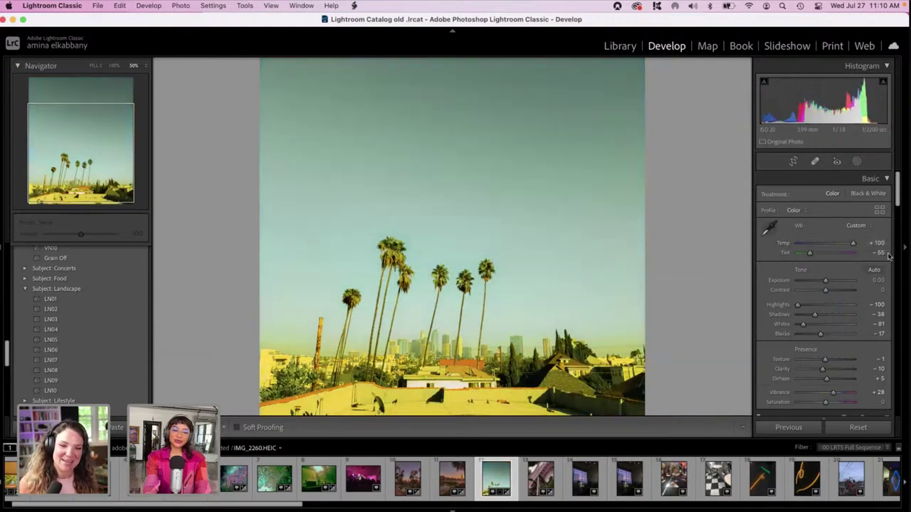
pyautogui.click(819, 244)
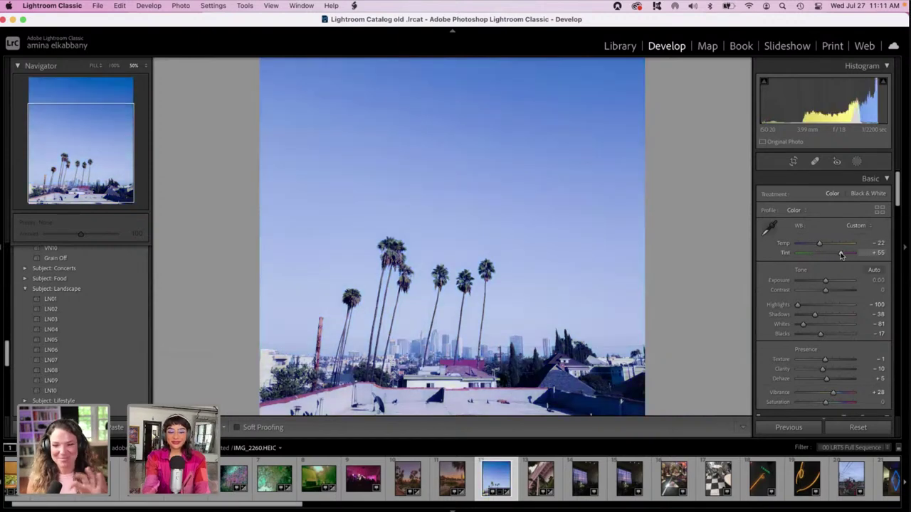
# - Set the palm photo's Luminance noise reduction to 43 and its Sharpening Amount to 30
pyautogui.scroll(-3, 576, 267)
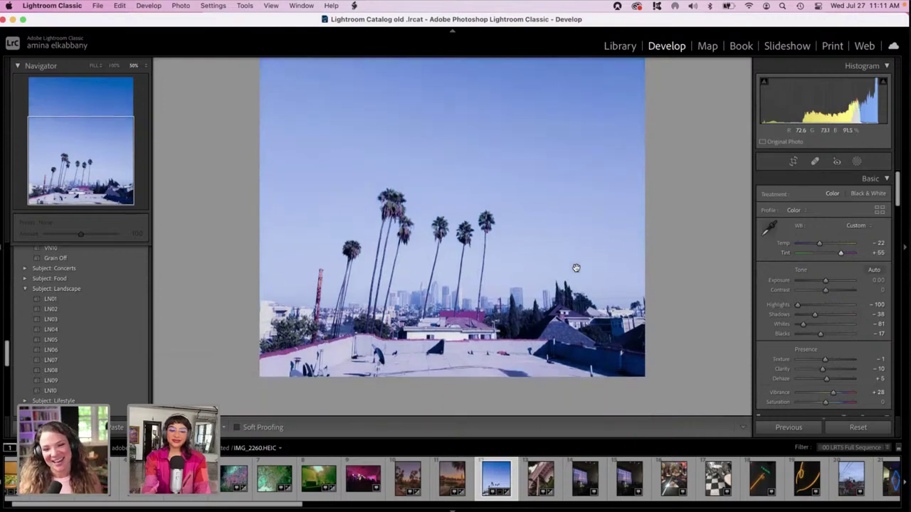
pyautogui.scroll(2, 576, 267)
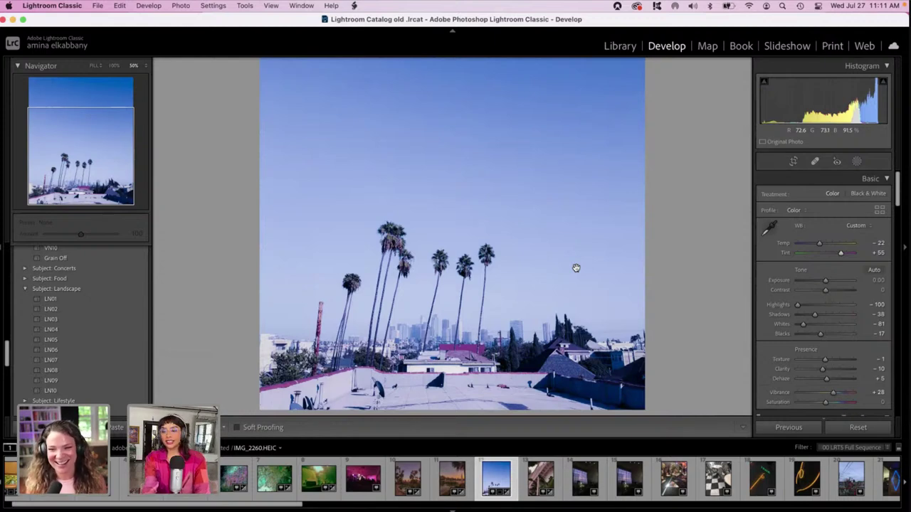
pyautogui.moveTo(898, 201); pyautogui.dragTo(905, 308)
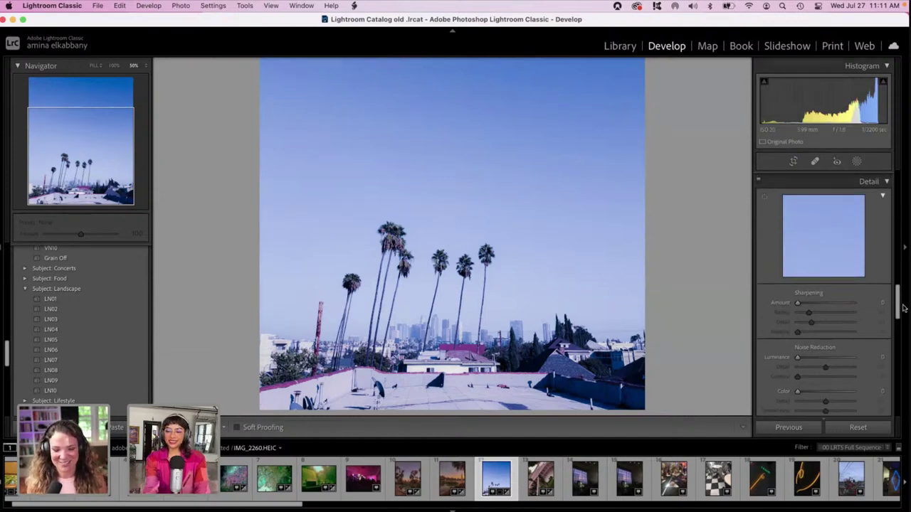
pyautogui.click(821, 358)
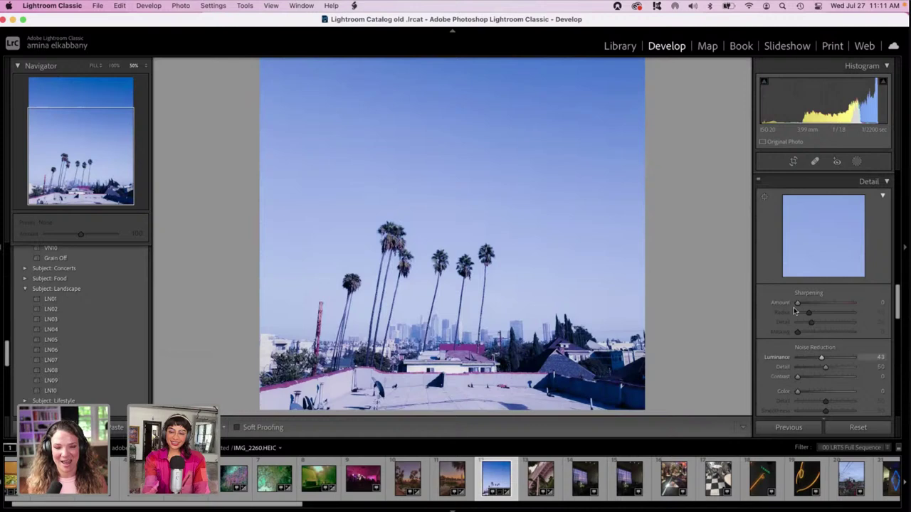
pyautogui.moveTo(796, 304); pyautogui.dragTo(809, 305)
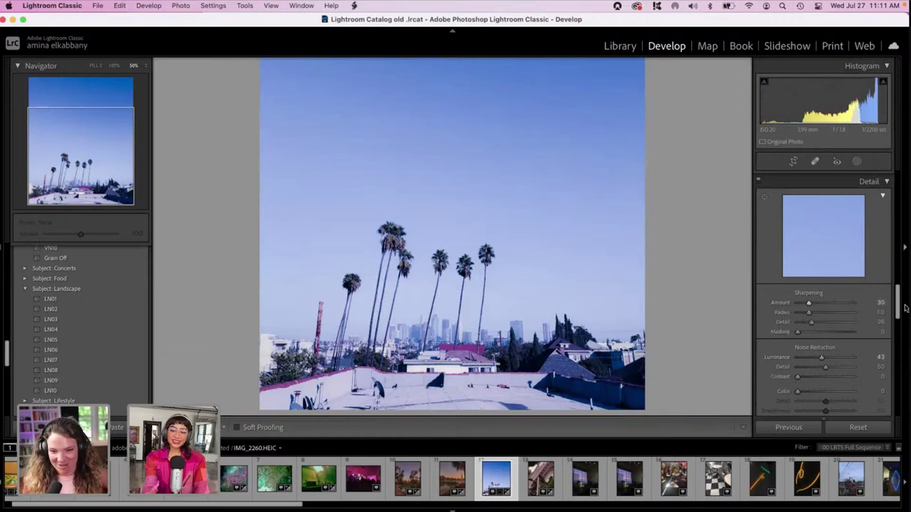
# - Try darkening the palm photo to Exposure -2.25 and inspect the sky, palms and rooftop
pyautogui.moveTo(897, 299); pyautogui.dragTo(898, 187)
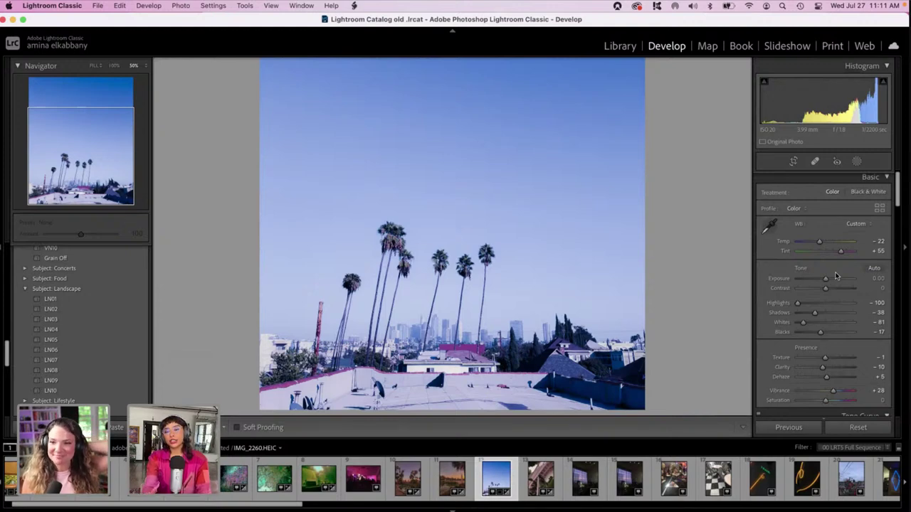
pyautogui.moveTo(826, 278); pyautogui.dragTo(813, 281)
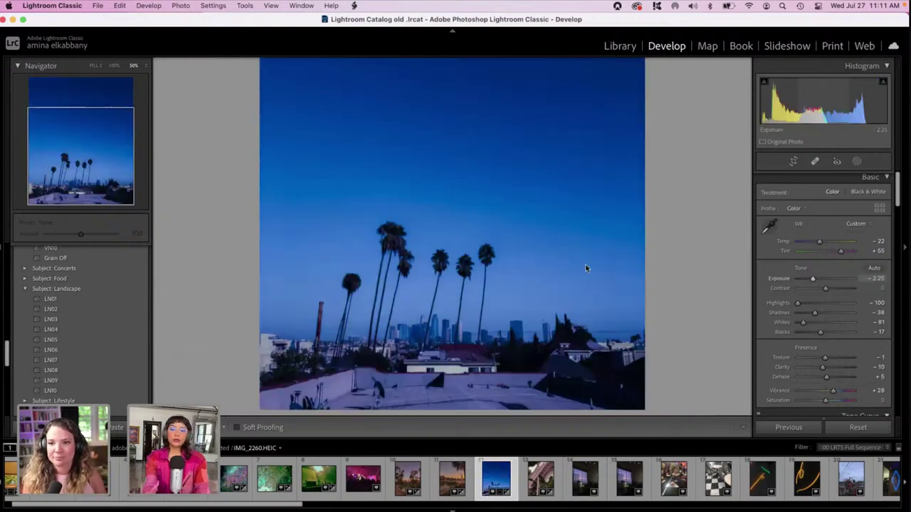
pyautogui.click(463, 268)
pyautogui.click(463, 268)
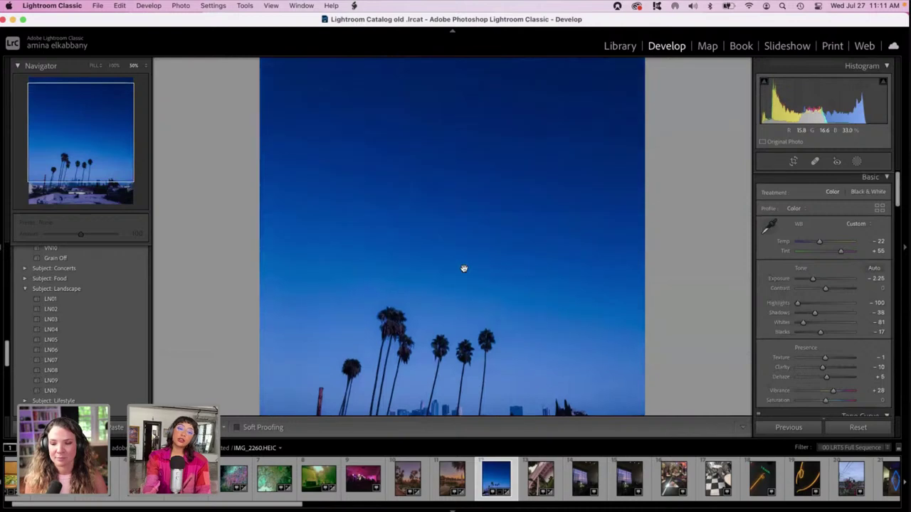
pyautogui.scroll(-3, 463, 268)
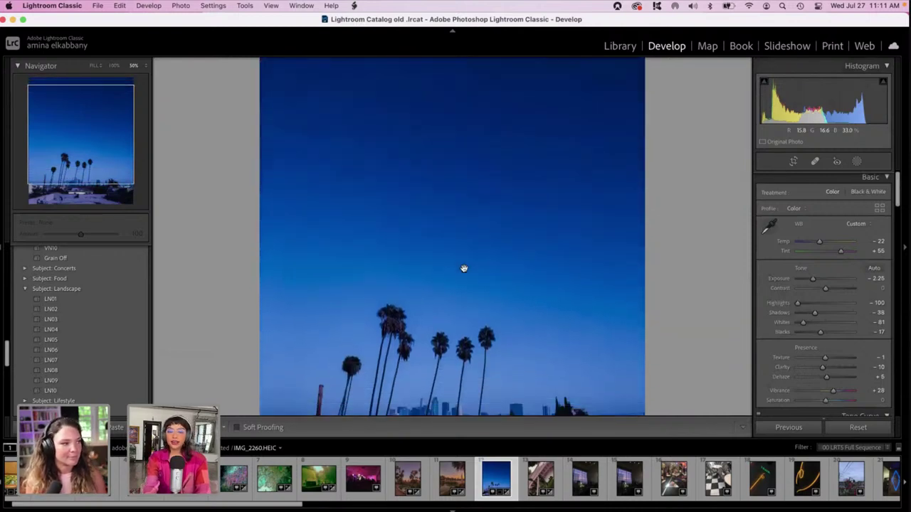
pyautogui.scroll(-2, 463, 268)
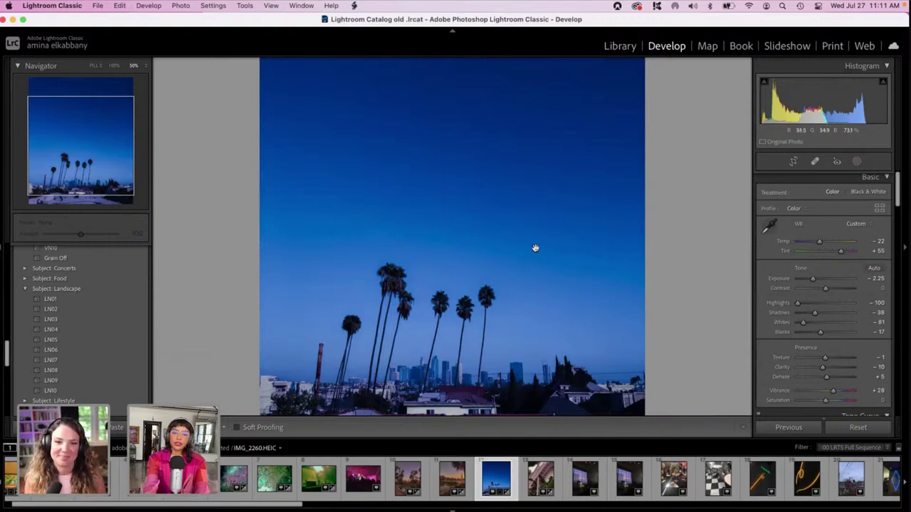
pyautogui.scroll(-2, 535, 248)
pyautogui.scroll(-1, 535, 247)
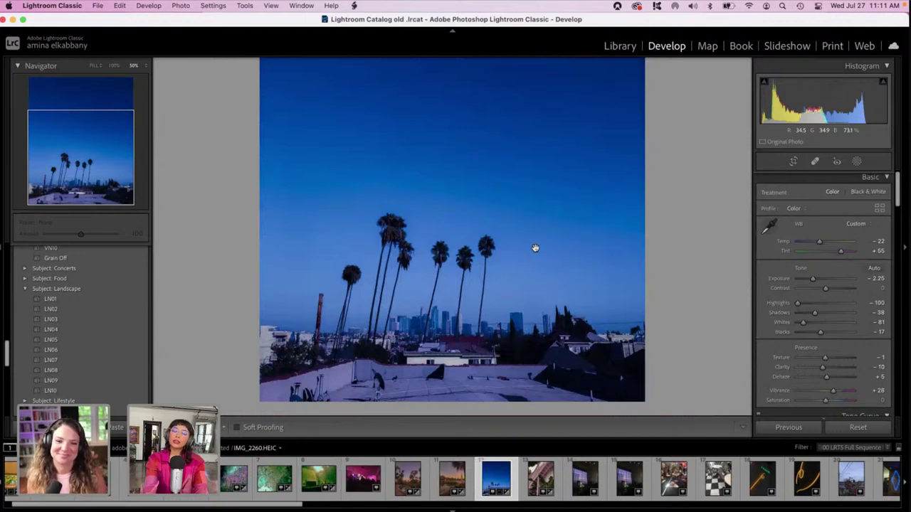
# - Compare the palm photo at Exposure +0.35, -2.45 and -0.96, and settle on -2.03
pyautogui.click(826, 279)
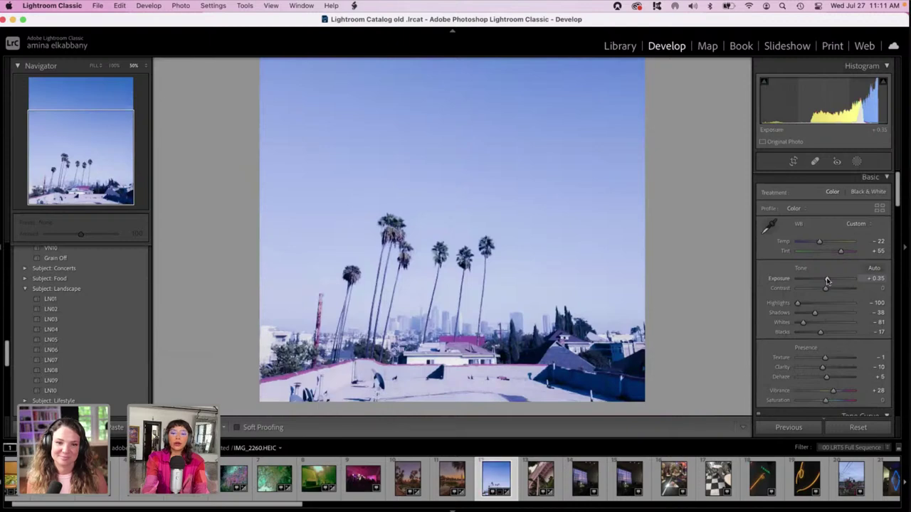
pyautogui.moveTo(827, 280); pyautogui.dragTo(811, 281)
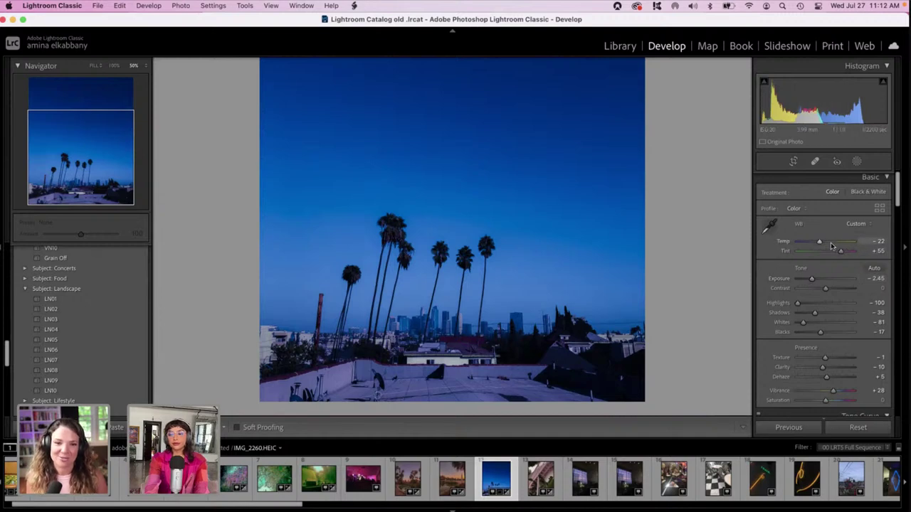
pyautogui.scroll(-2, 826, 348)
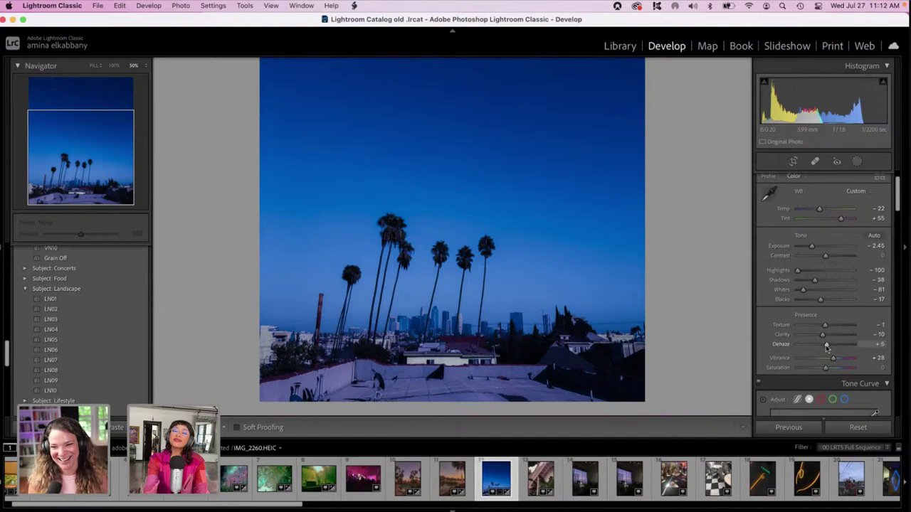
pyautogui.click(820, 249)
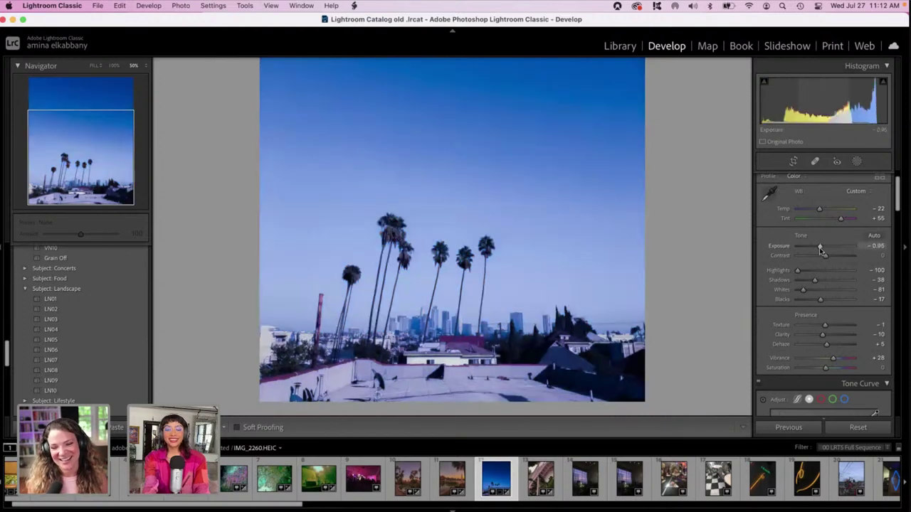
pyautogui.scroll(-3, 818, 235)
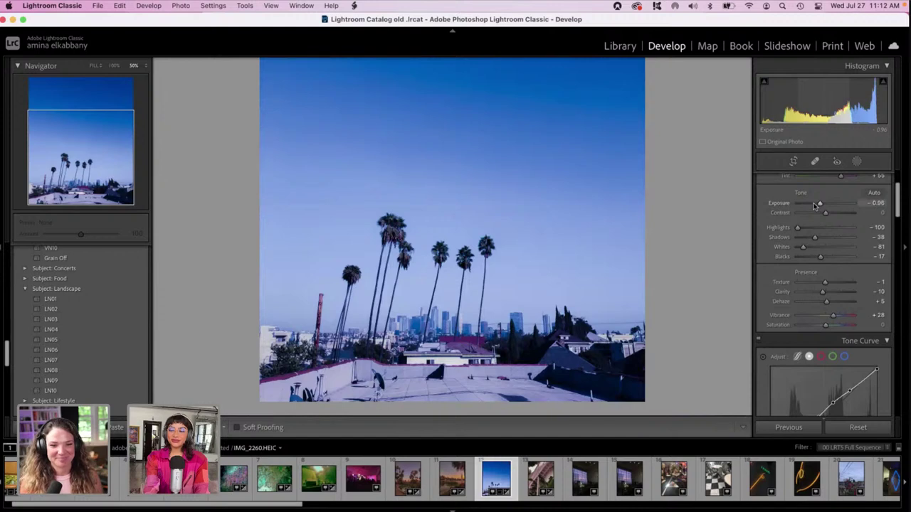
pyautogui.click(814, 204)
# - Remove the palm photo's grain by setting the Grain Amount to 0
pyautogui.scroll(-10, 814, 204)
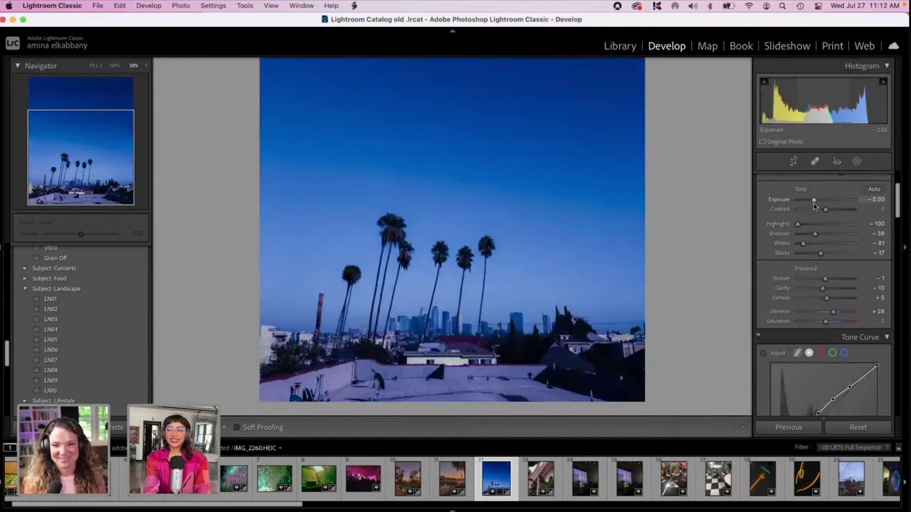
pyautogui.scroll(-10, 813, 204)
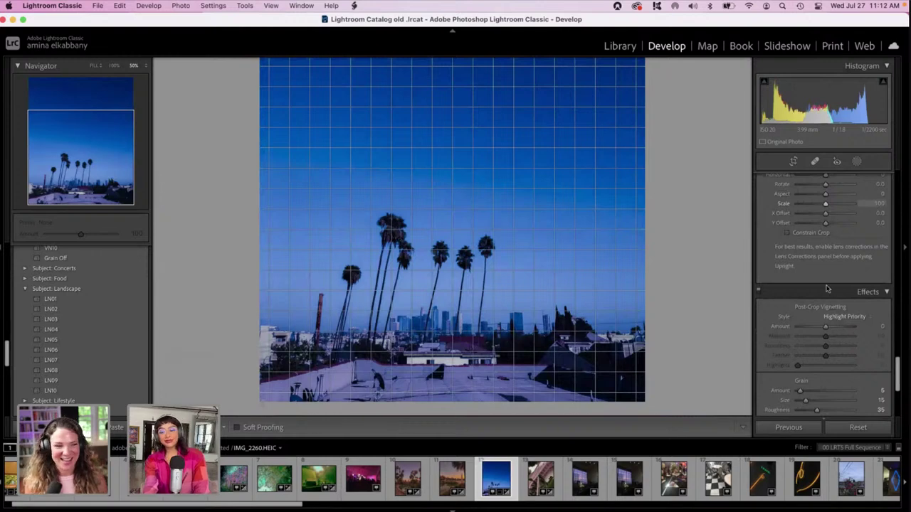
pyautogui.moveTo(800, 391); pyautogui.dragTo(789, 395)
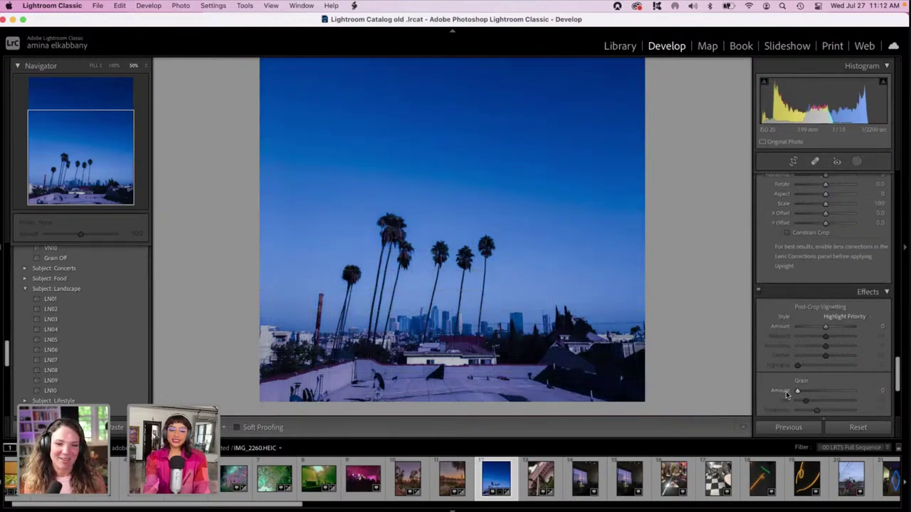
pyautogui.scroll(-5, 791, 357)
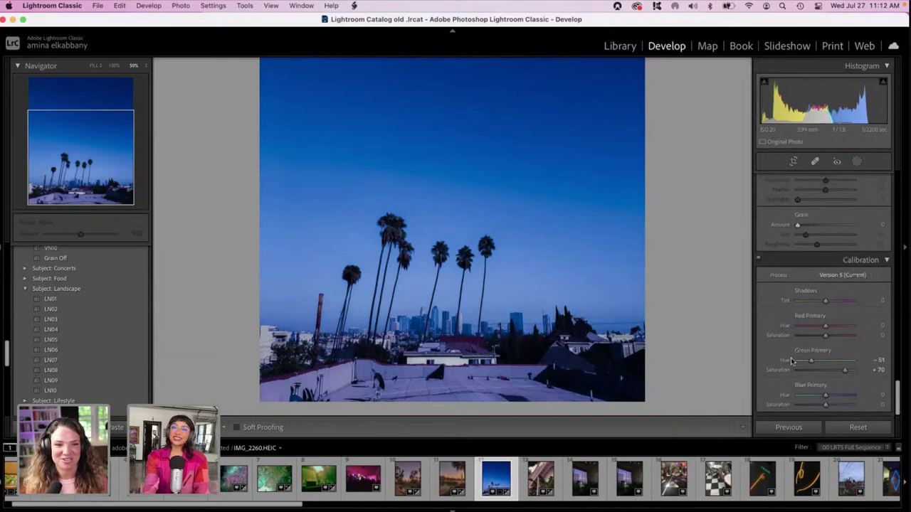
pyautogui.scroll(15, 791, 357)
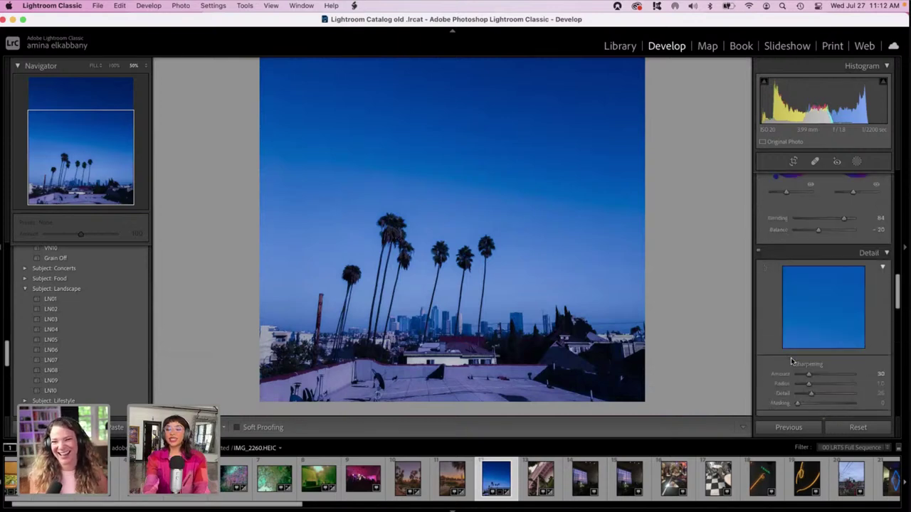
pyautogui.scroll(8, 791, 357)
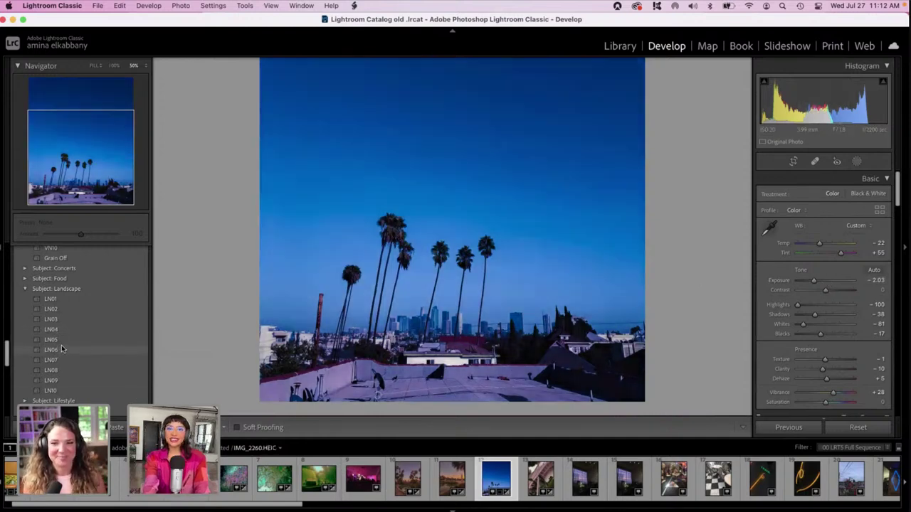
pyautogui.scroll(-5, 61, 349)
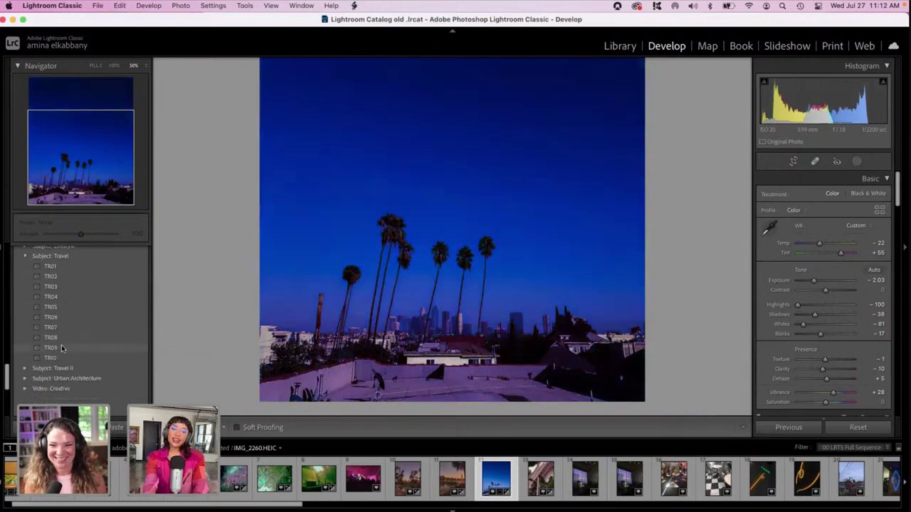
pyautogui.scroll(-5, 61, 345)
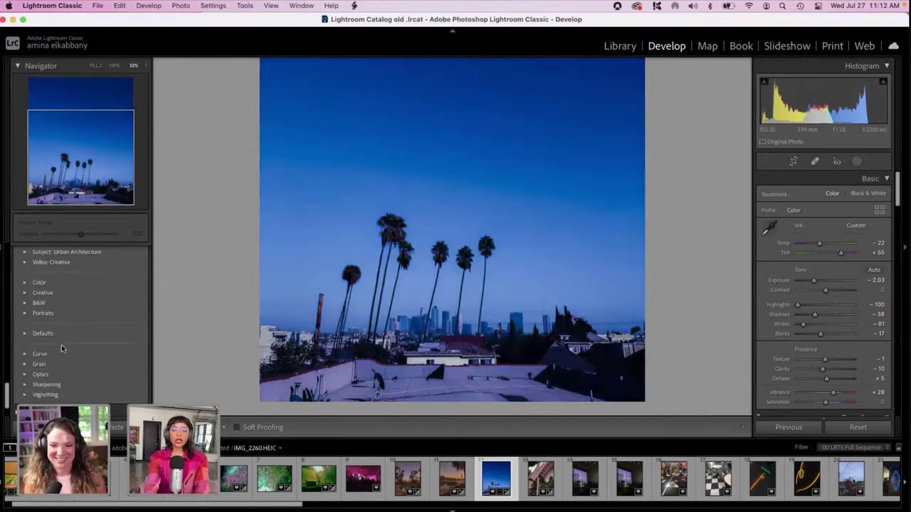
pyautogui.scroll(-2, 61, 344)
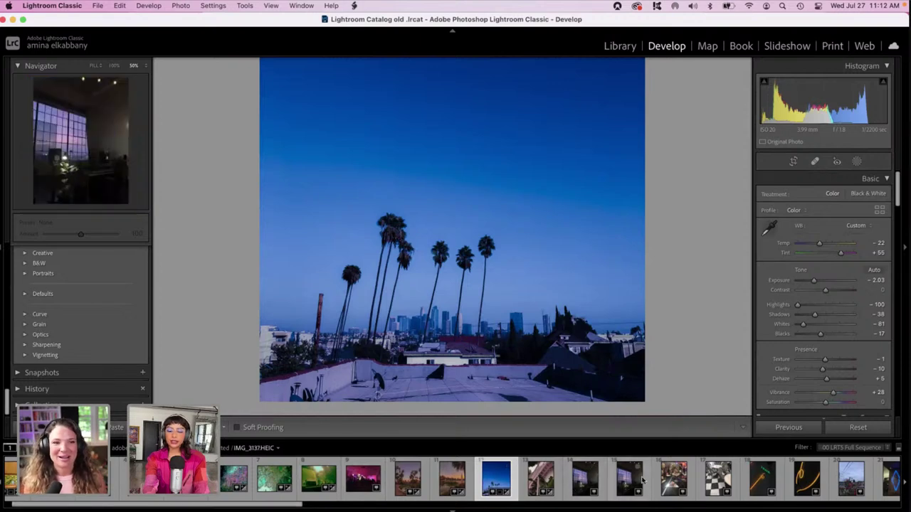
# - Look at the dusk music studio photo, and open the riverside arch photo IMG_0558.HEIC with its whole frame in view
pyautogui.click(629, 481)
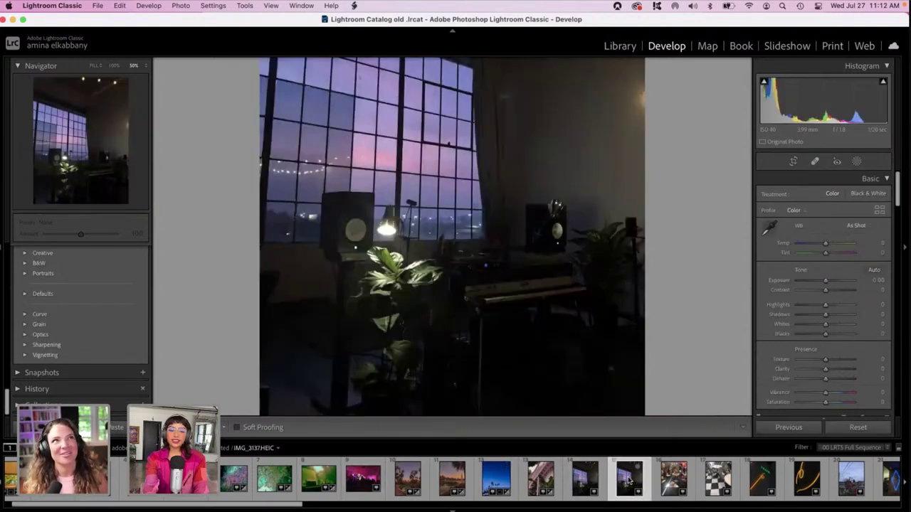
pyautogui.hscroll(10, 629, 481)
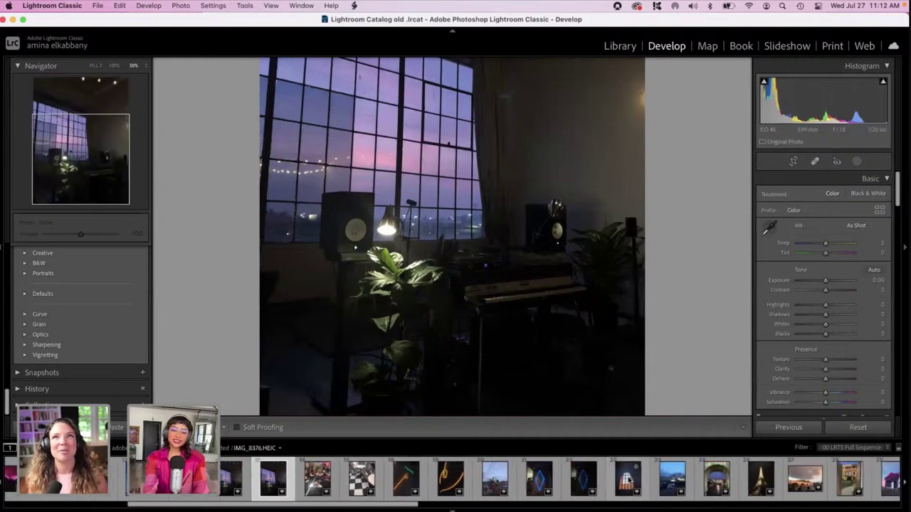
pyautogui.hscroll(6, 629, 481)
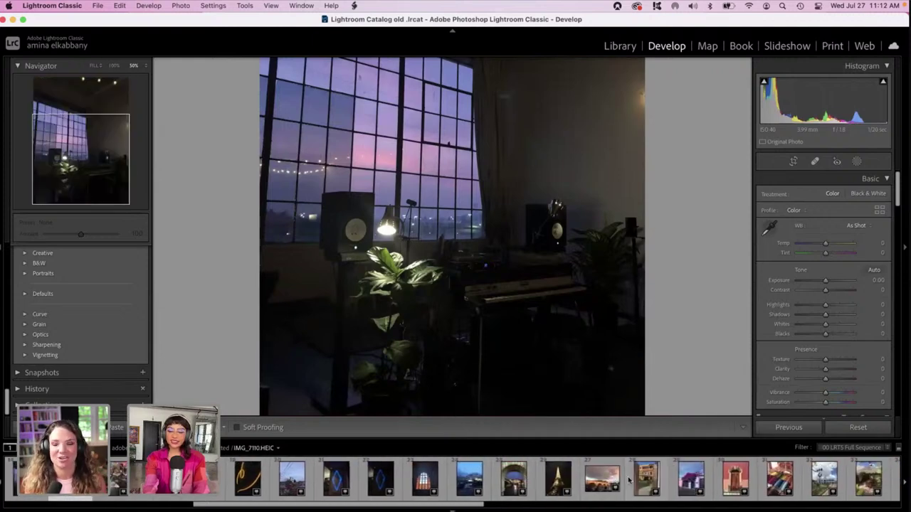
pyautogui.click(513, 477)
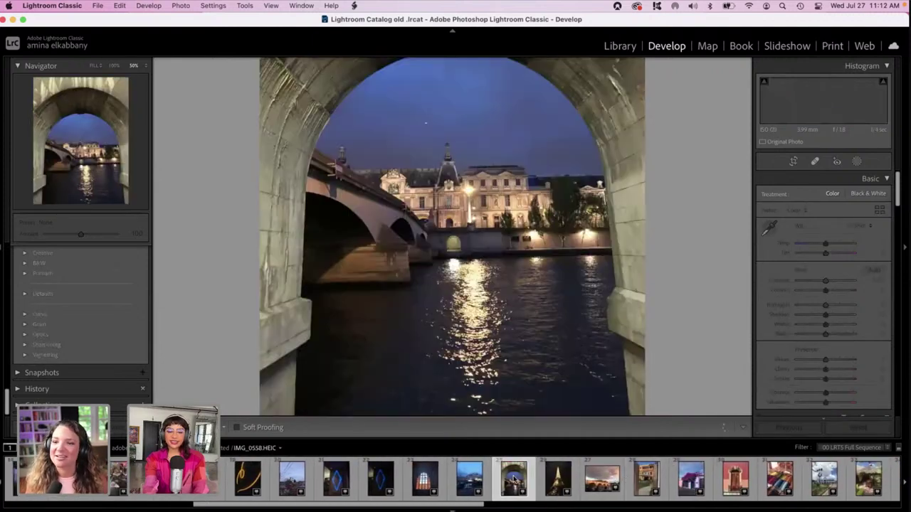
pyautogui.click(479, 325)
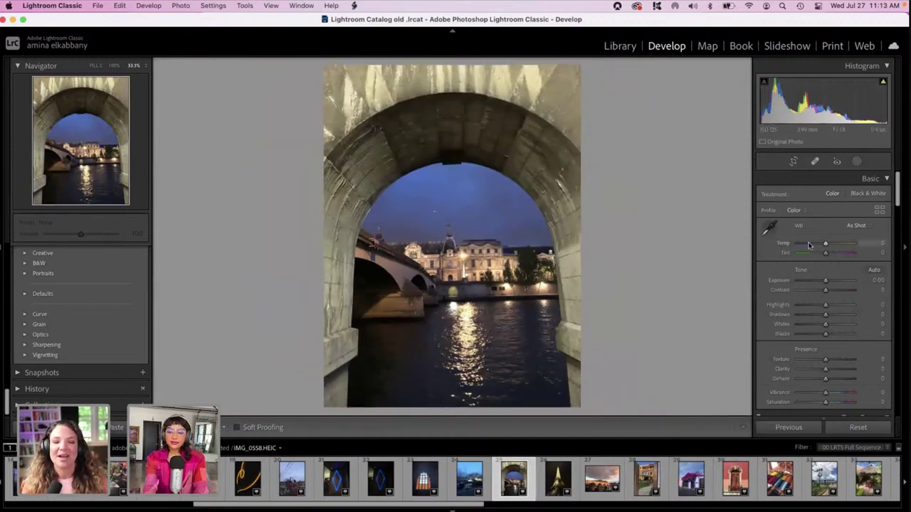
# - Warm the arch photo to Temp +64 and set its Highlights to -100 and Exposure to -0.80
pyautogui.click(843, 244)
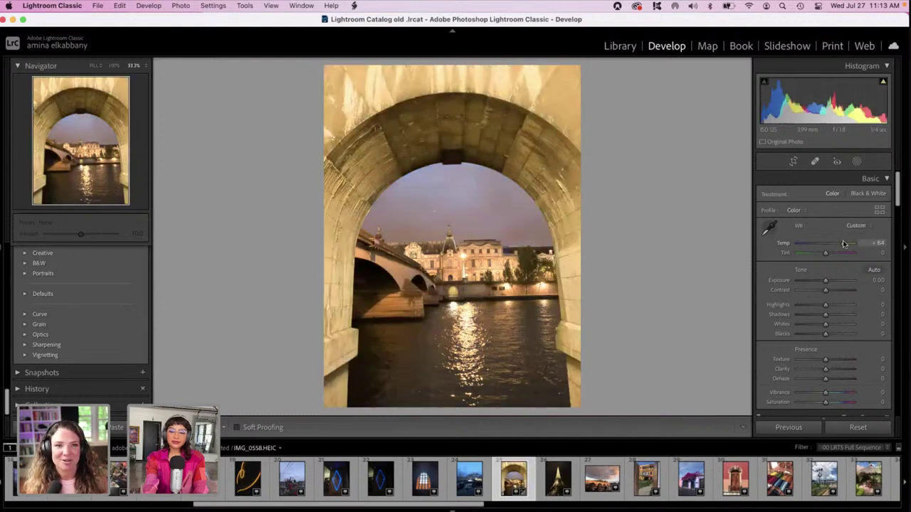
pyautogui.click(804, 306)
pyautogui.moveTo(804, 308); pyautogui.dragTo(822, 284)
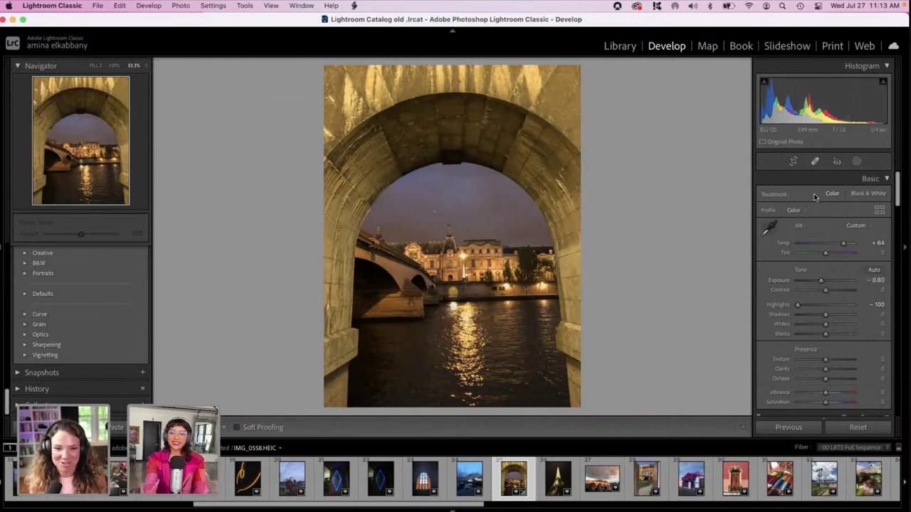
# - Straighten the arch photo with a crop angle of 0.73
pyautogui.click(793, 161)
pyautogui.moveTo(827, 228); pyautogui.dragTo(828, 229)
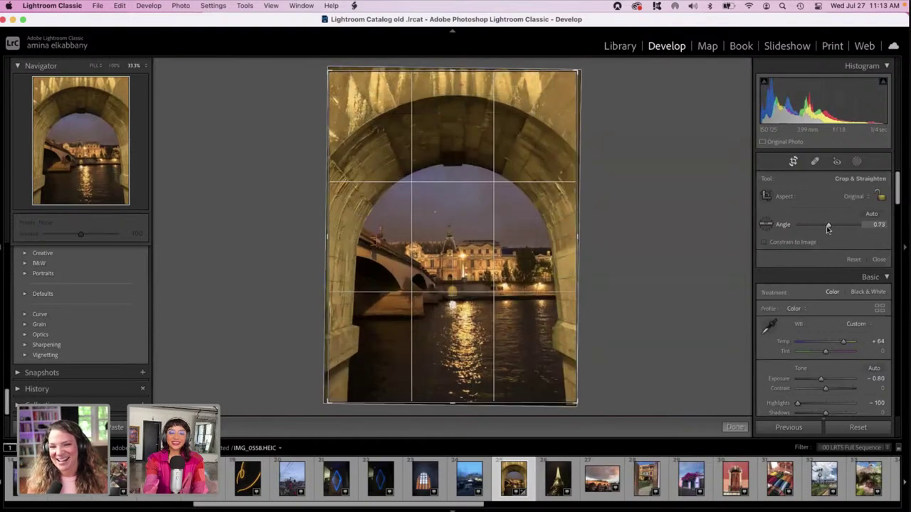
pyautogui.press('Return')
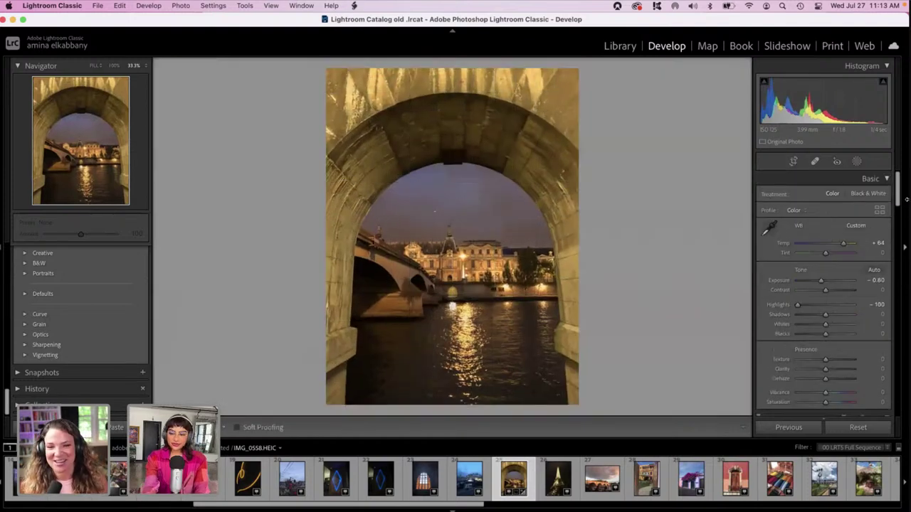
# - Calibrate the arch photo's colors with Blue Primary Hue -48, Green Primary Hue -59, Red Primary Hue -80 and Shadows Tint -75
pyautogui.moveTo(898, 197); pyautogui.dragTo(908, 417)
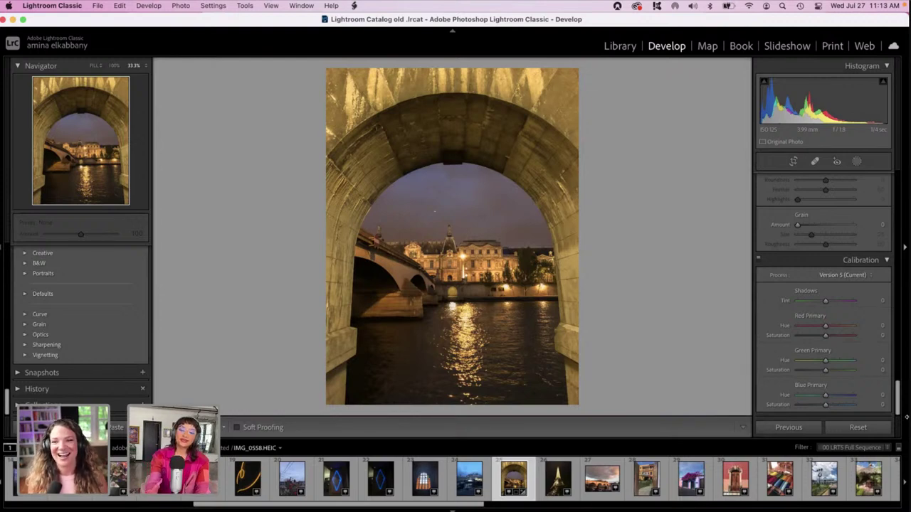
pyautogui.moveTo(825, 396); pyautogui.dragTo(813, 396)
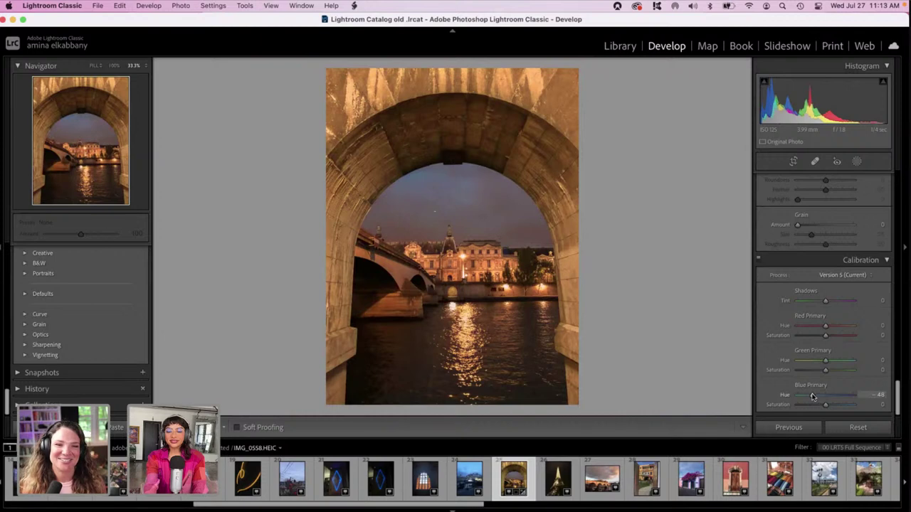
pyautogui.moveTo(825, 360)
pyautogui.mouseDown()
pyautogui.moveTo(843, 360)
pyautogui.moveTo(802, 365)
pyautogui.moveTo(811, 363)
pyautogui.mouseUp()
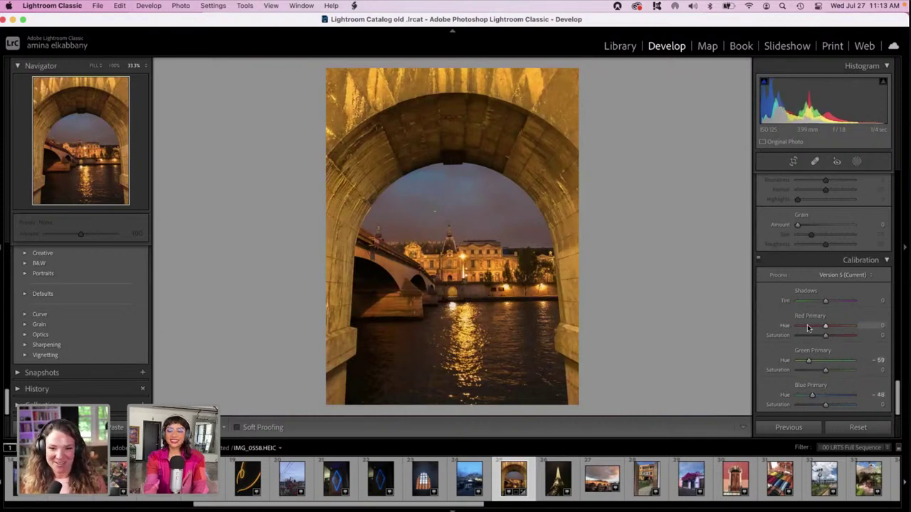
pyautogui.click(807, 327)
pyautogui.moveTo(806, 326); pyautogui.dragTo(839, 302)
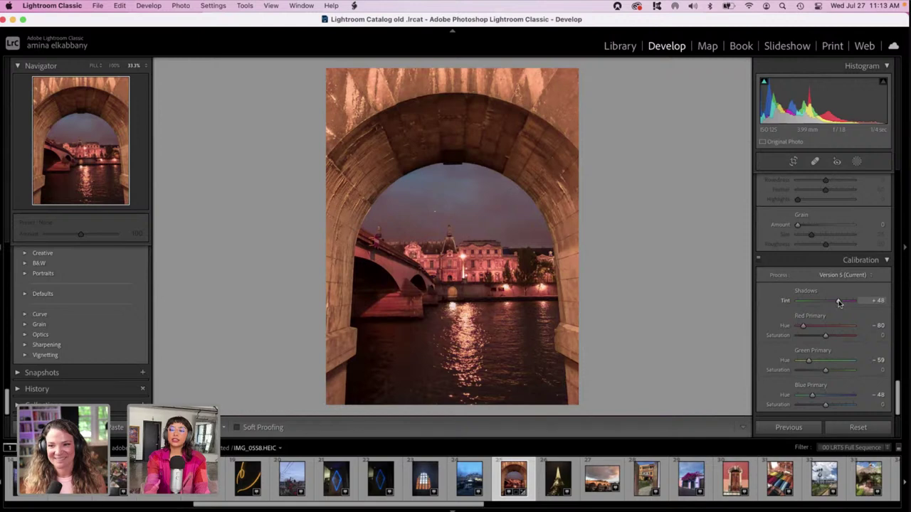
pyautogui.moveTo(838, 302); pyautogui.dragTo(804, 306)
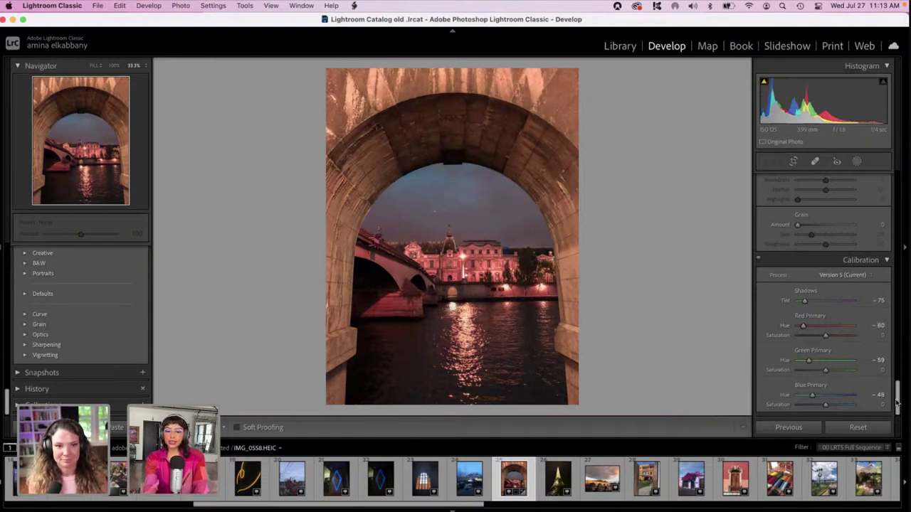
# - Show the arch photo's before and after versions side by side, and set its white balance Tint to -49
pyautogui.moveTo(897, 404); pyautogui.dragTo(900, 382)
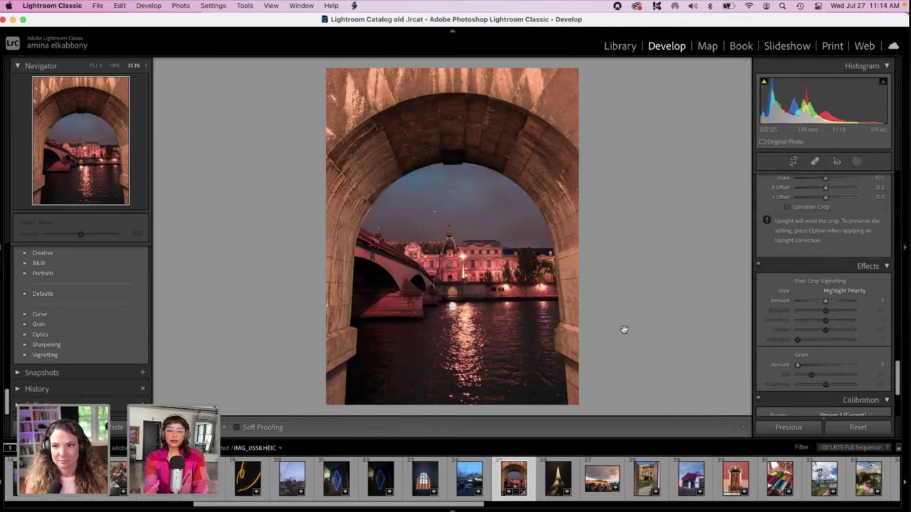
pyautogui.press('y')
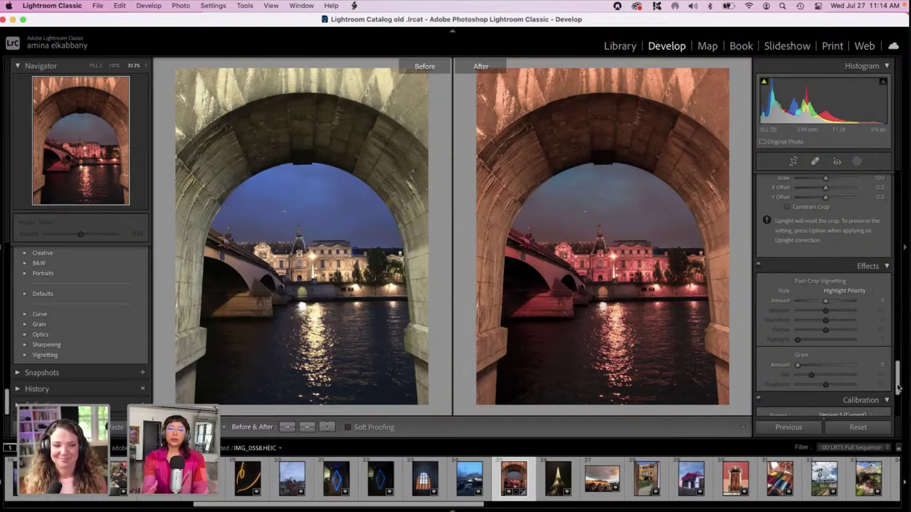
pyautogui.moveTo(898, 388); pyautogui.dragTo(896, 166)
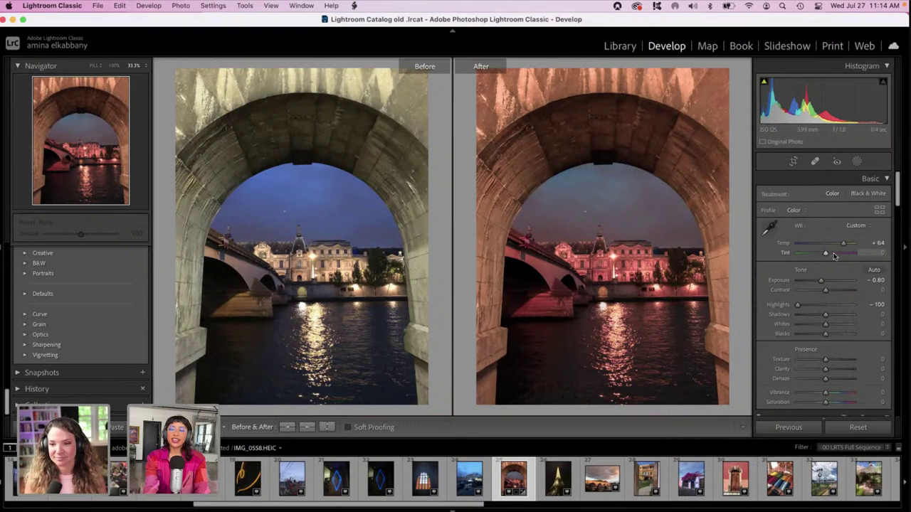
pyautogui.moveTo(834, 256); pyautogui.dragTo(811, 256)
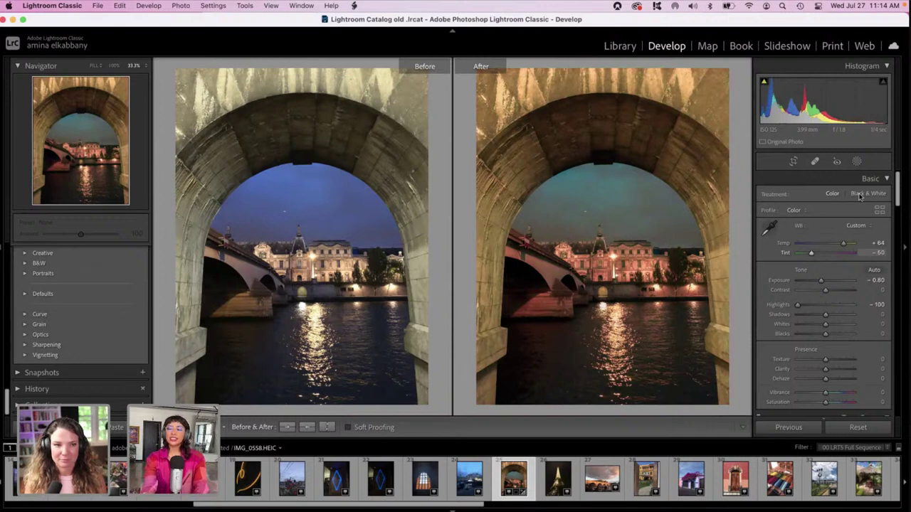
pyautogui.moveTo(898, 202); pyautogui.dragTo(906, 295)
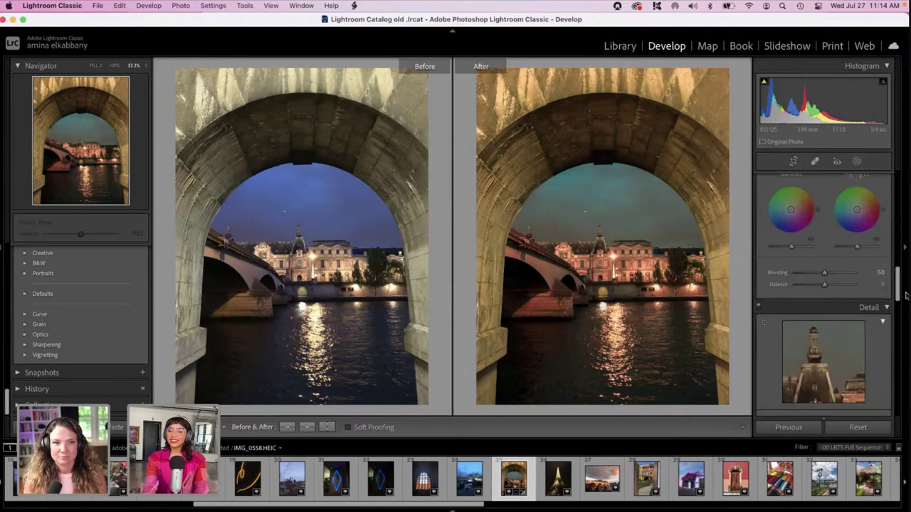
pyautogui.scroll(10, 855, 241)
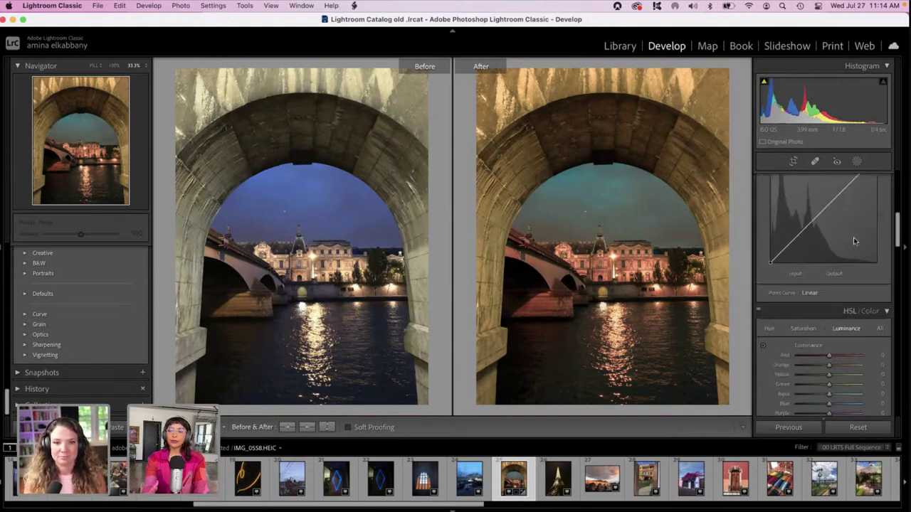
pyautogui.scroll(5, 854, 241)
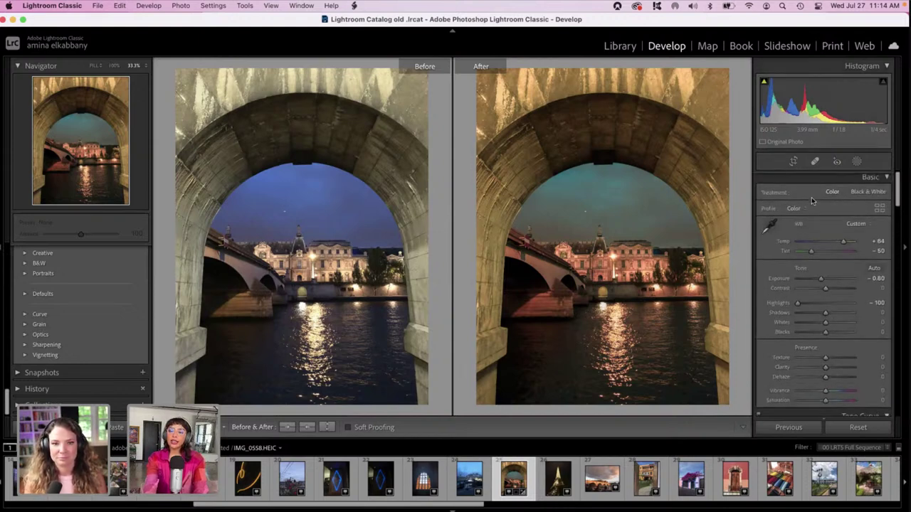
pyautogui.scroll(1, 812, 200)
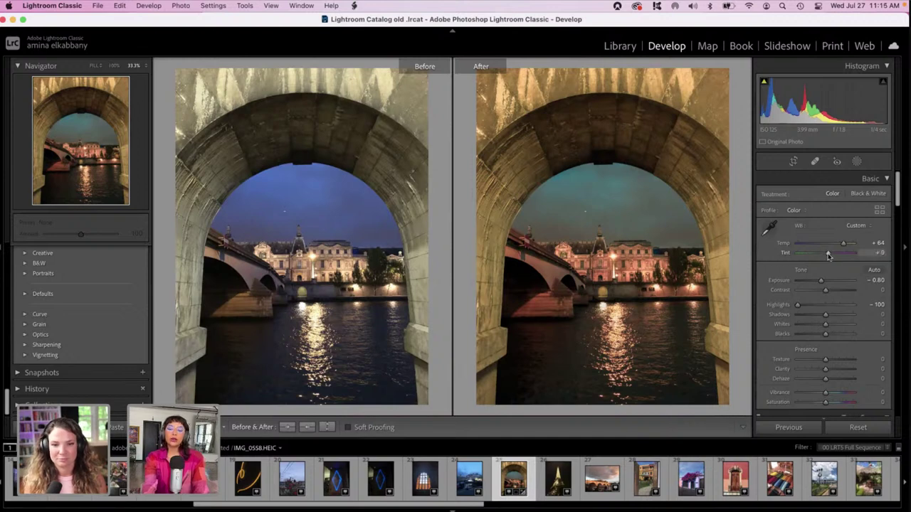
pyautogui.moveTo(828, 256)
pyautogui.mouseDown()
pyautogui.moveTo(840, 257)
pyautogui.moveTo(812, 262)
pyautogui.mouseUp()
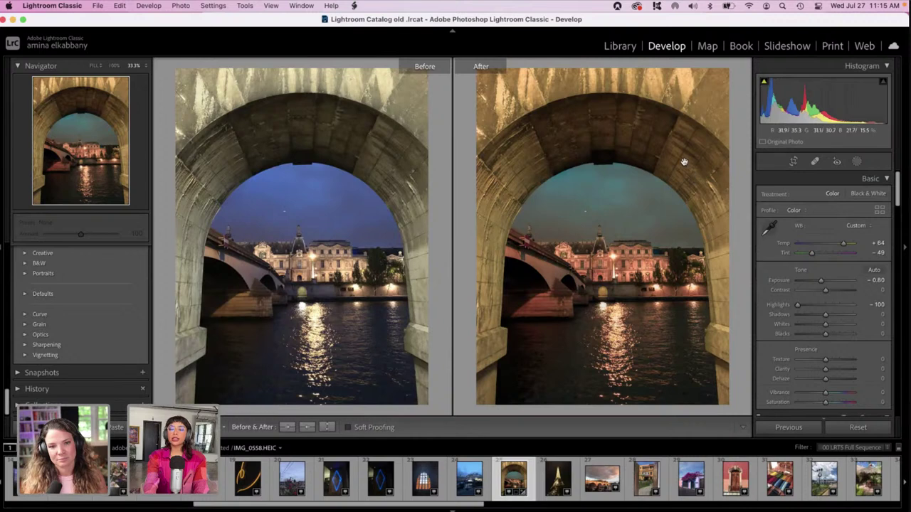
# - Create a brush mask with size 18.9 and paint it over the whole stone arch around the river view
pyautogui.click(858, 163)
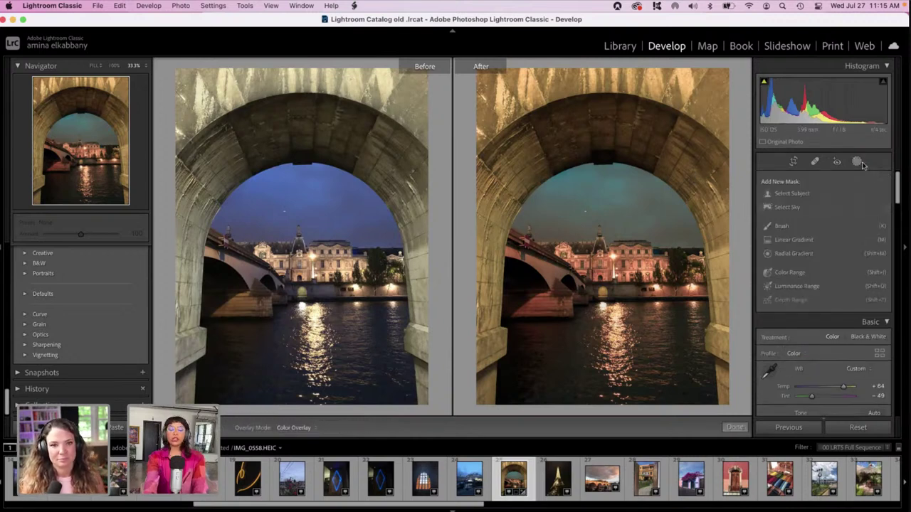
pyautogui.click(769, 226)
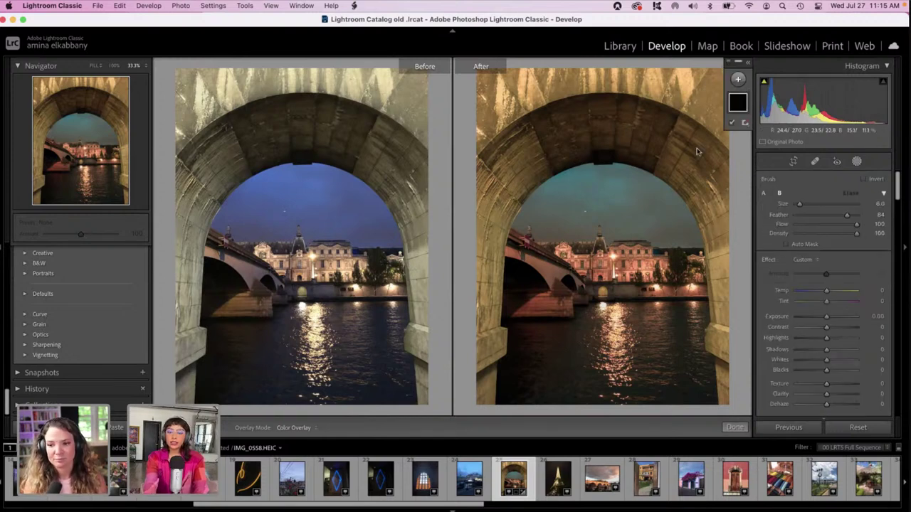
pyautogui.moveTo(799, 204); pyautogui.dragTo(807, 204)
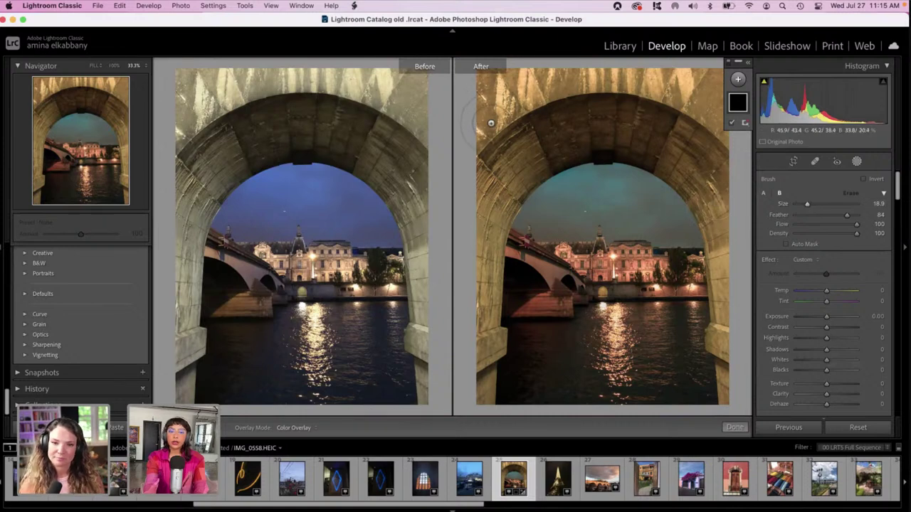
pyautogui.moveTo(490, 123)
pyautogui.mouseDown()
pyautogui.moveTo(501, 84)
pyautogui.moveTo(474, 146)
pyautogui.moveTo(483, 241)
pyautogui.moveTo(472, 255)
pyautogui.moveTo(470, 329)
pyautogui.moveTo(480, 407)
pyautogui.mouseUp()
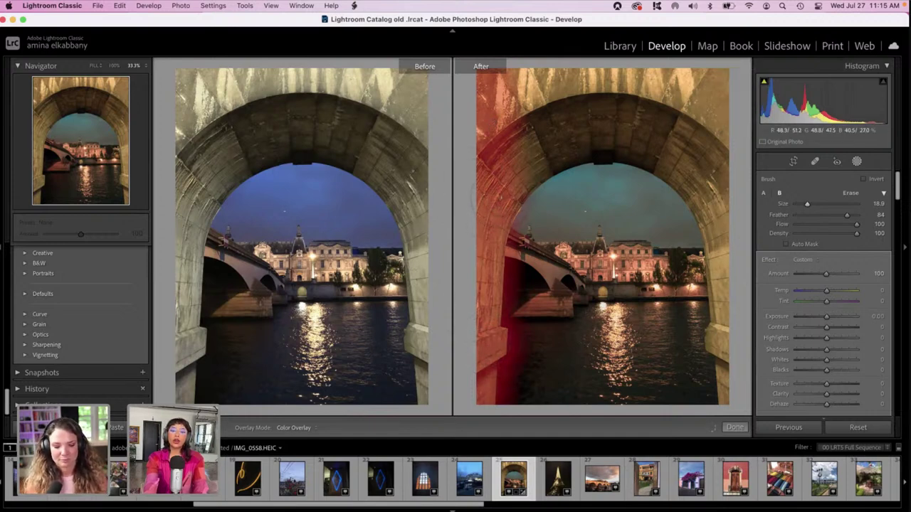
pyautogui.moveTo(537, 178)
pyautogui.mouseDown()
pyautogui.moveTo(570, 131)
pyautogui.moveTo(591, 143)
pyautogui.moveTo(644, 142)
pyautogui.moveTo(676, 165)
pyautogui.mouseUp()
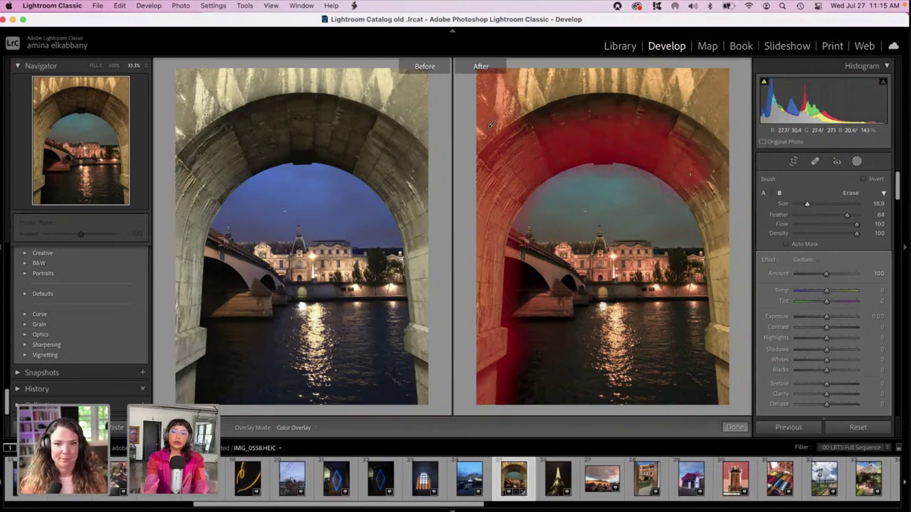
pyautogui.moveTo(719, 201); pyautogui.dragTo(731, 394)
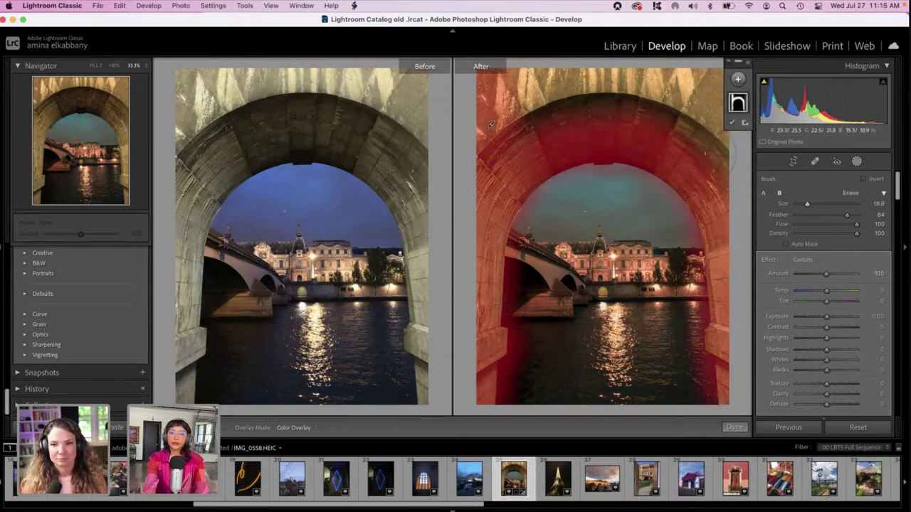
pyautogui.moveTo(729, 96); pyautogui.dragTo(570, 95)
pyautogui.moveTo(505, 94)
pyautogui.mouseDown()
pyautogui.moveTo(687, 82)
pyautogui.moveTo(726, 100)
pyautogui.moveTo(731, 112)
pyautogui.mouseUp()
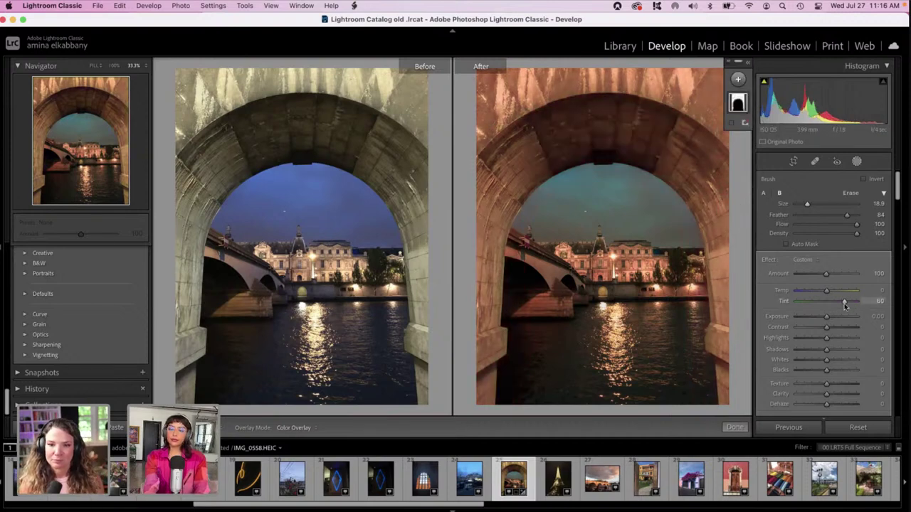
# - Try a strong green tint and a purple overlay of hue 283, saturation 33 on the arch mask, and set its Tint to 3
pyautogui.moveTo(843, 303); pyautogui.dragTo(767, 314)
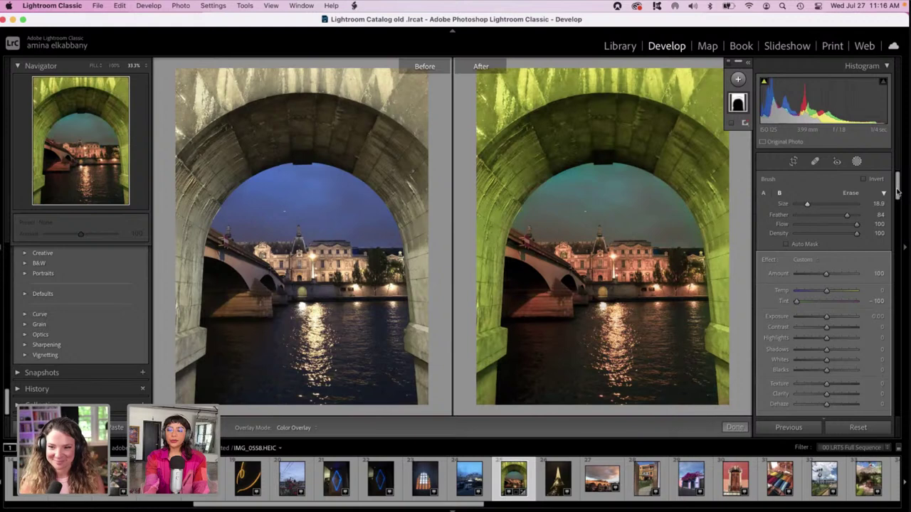
pyautogui.moveTo(897, 192); pyautogui.dragTo(897, 213)
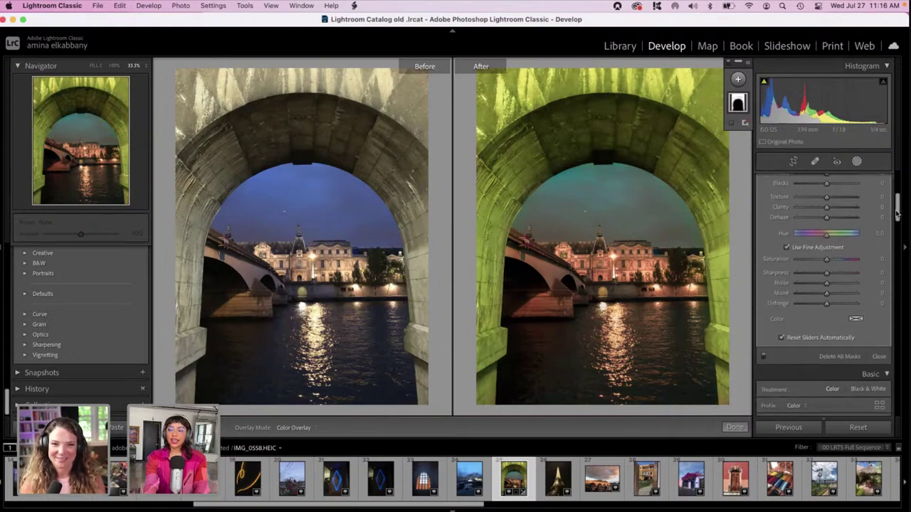
pyautogui.click(856, 318)
pyautogui.moveTo(773, 313); pyautogui.dragTo(792, 348)
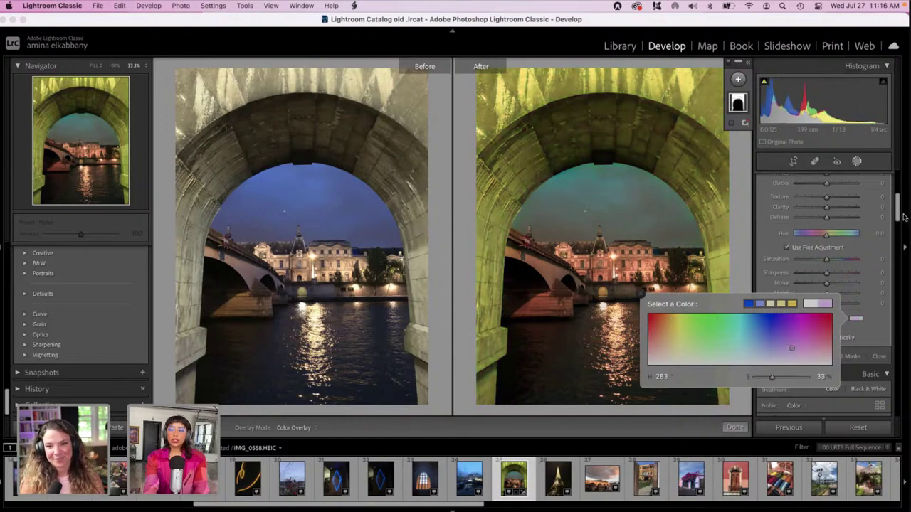
pyautogui.moveTo(898, 214); pyautogui.dragTo(899, 204)
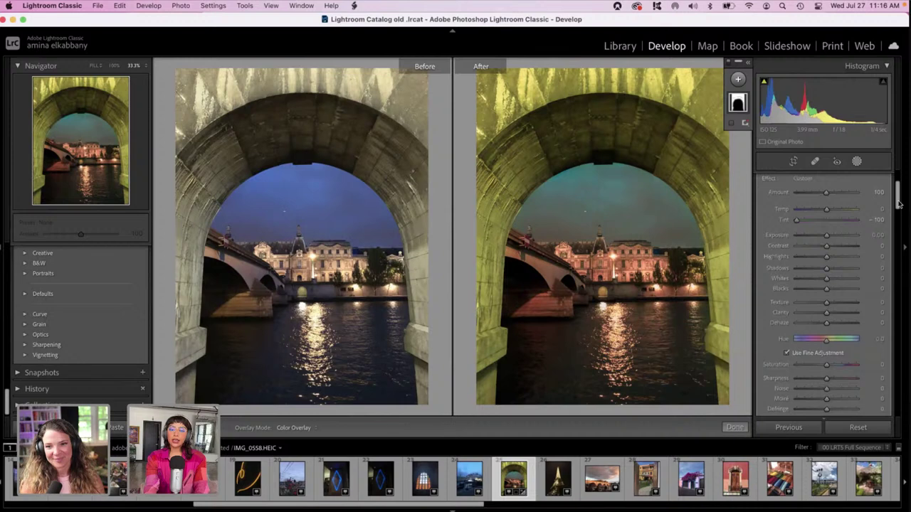
pyautogui.doubleClick(826, 220)
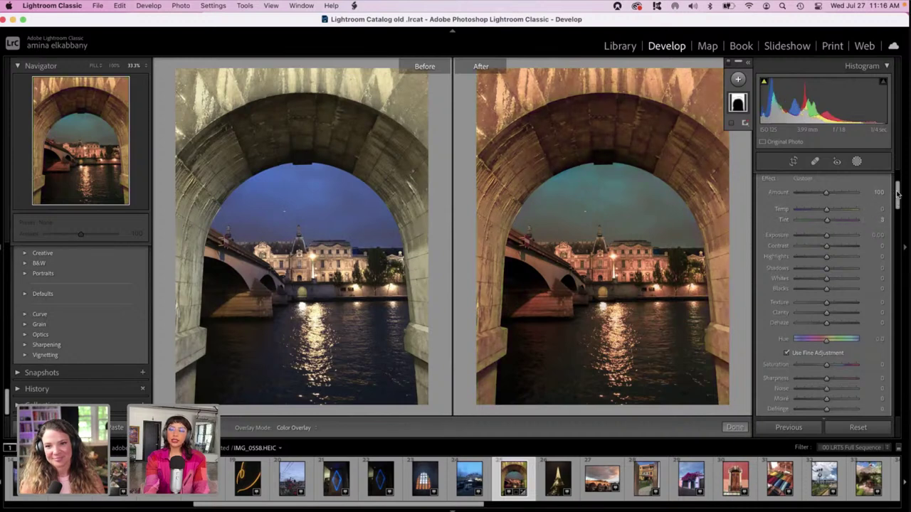
# - Color the arch mask red with hue 352 and saturation 100, and leave the masking tool
pyautogui.scroll(-5, 898, 205)
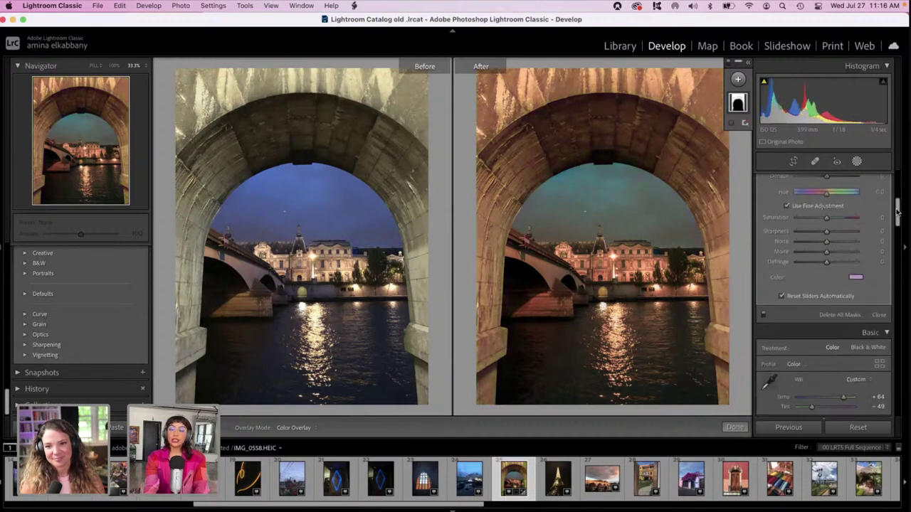
pyautogui.click(855, 271)
pyautogui.moveTo(747, 285); pyautogui.dragTo(836, 265)
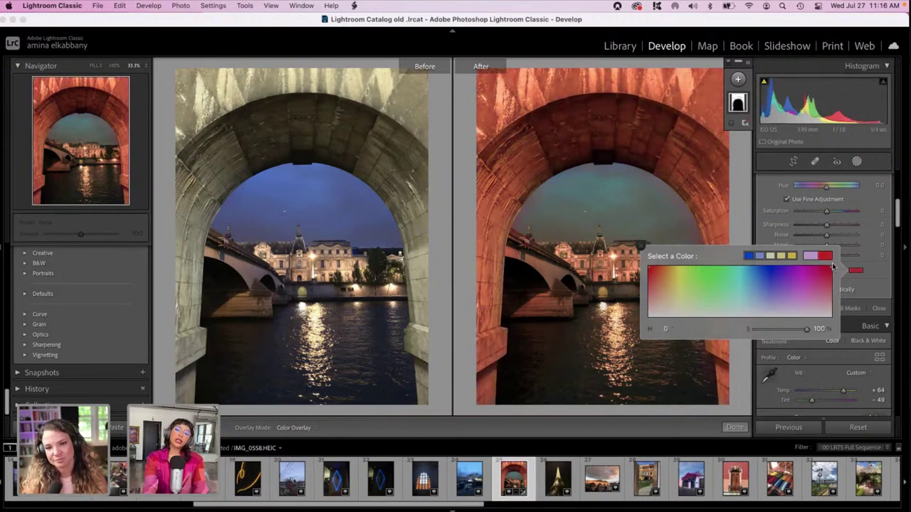
pyautogui.moveTo(811, 262); pyautogui.dragTo(826, 264)
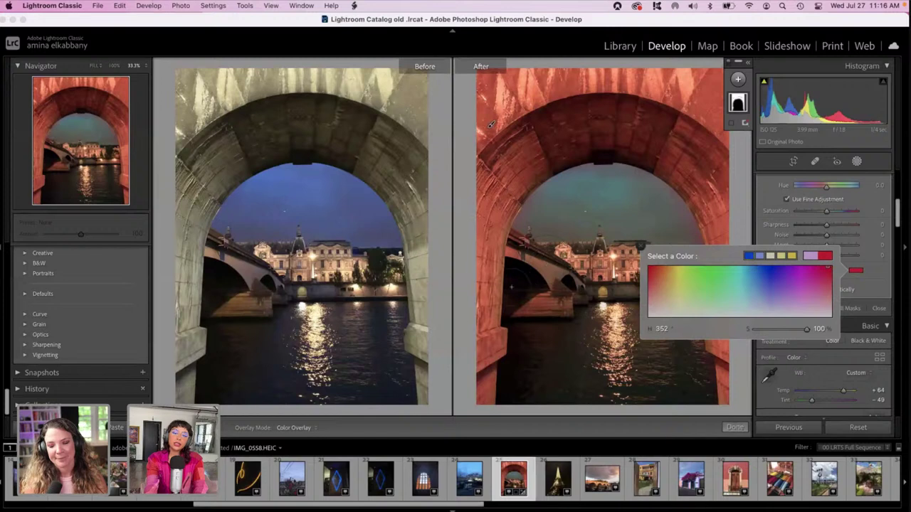
pyautogui.click(472, 307)
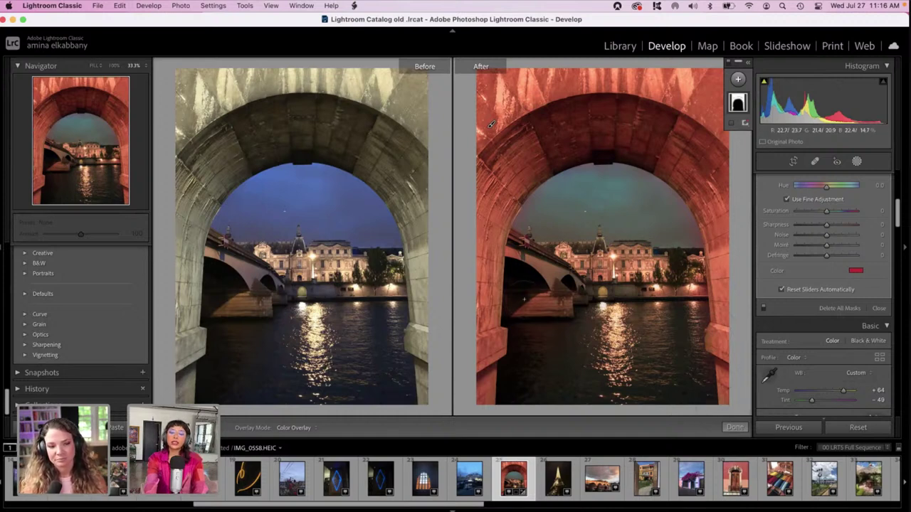
pyautogui.click(856, 161)
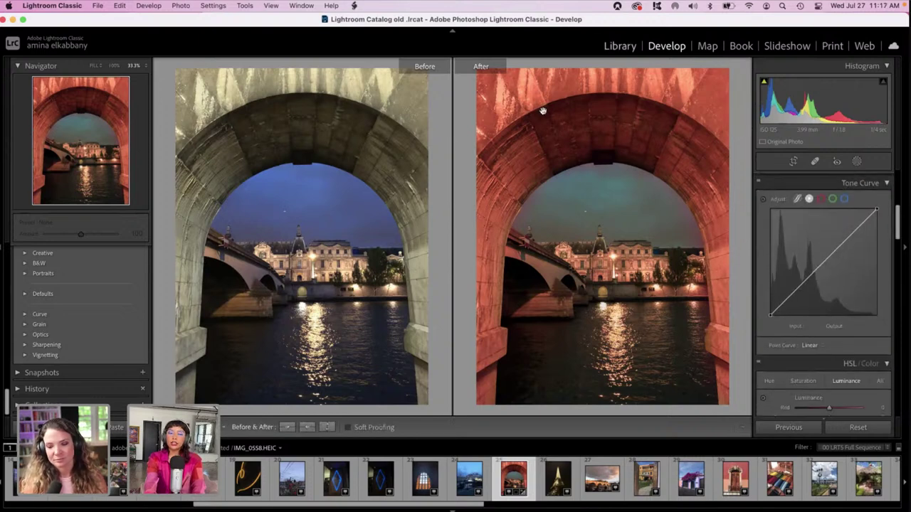
# - Create a new brush mask and paint it over the river water beneath the arch
pyautogui.click(620, 185)
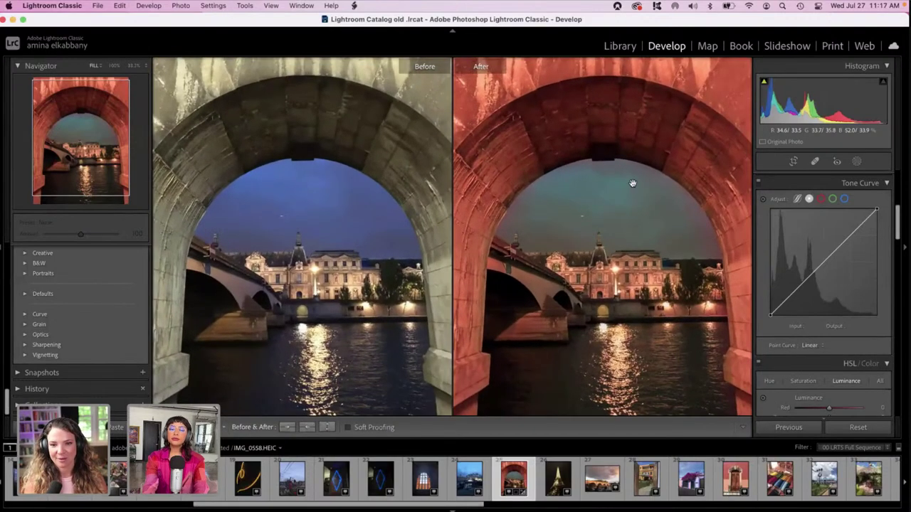
pyautogui.click(631, 183)
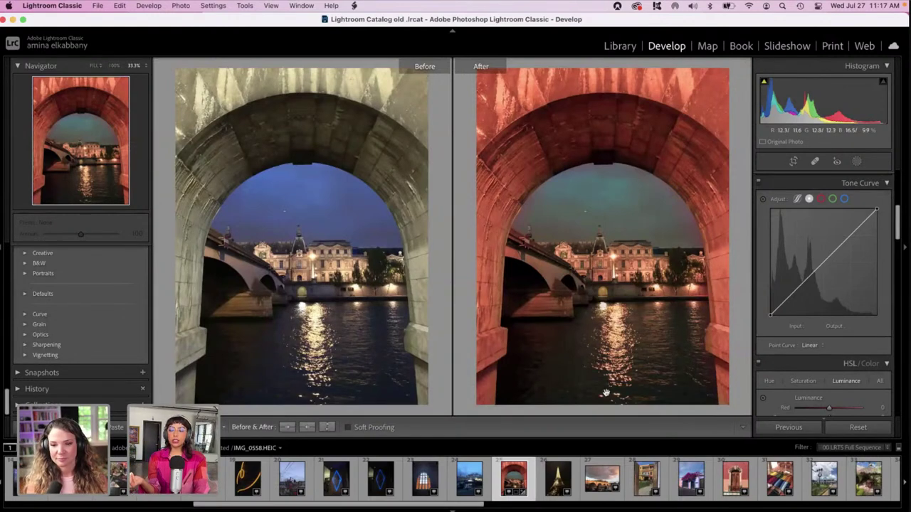
pyautogui.click(856, 163)
pyautogui.click(738, 80)
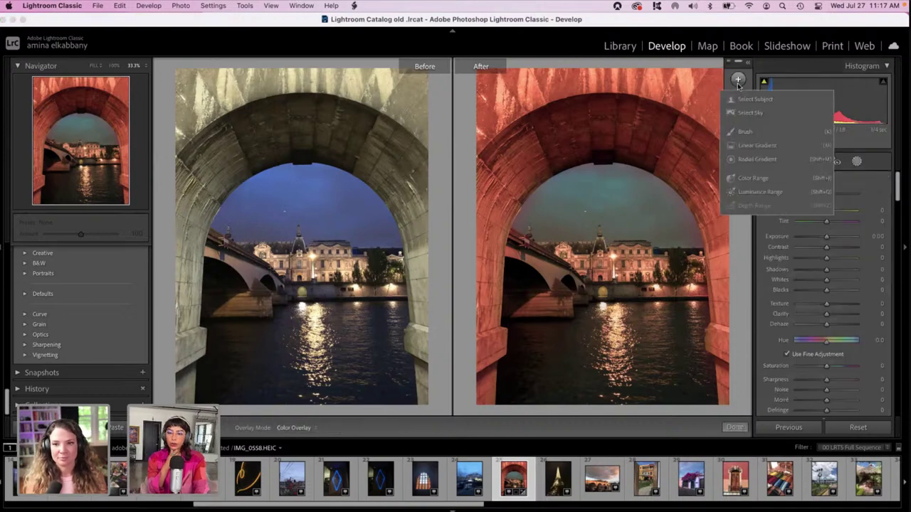
pyautogui.click(742, 132)
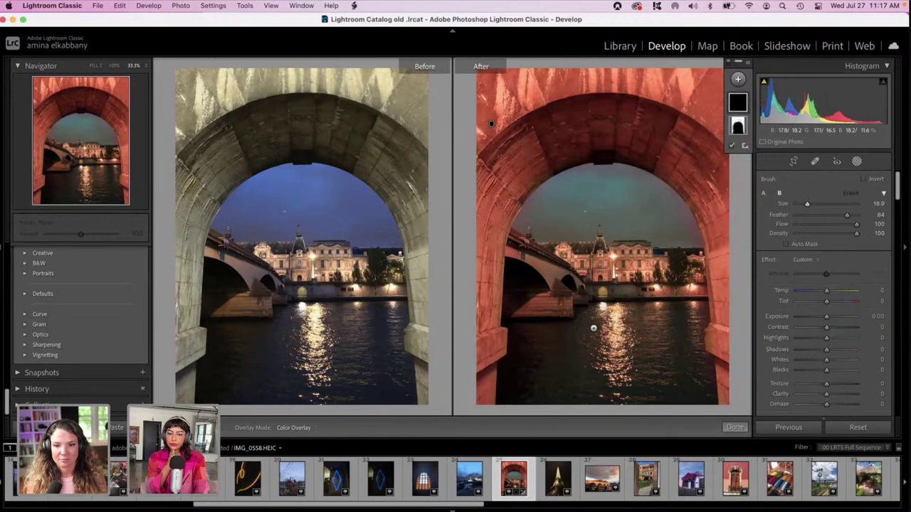
pyautogui.click(518, 392)
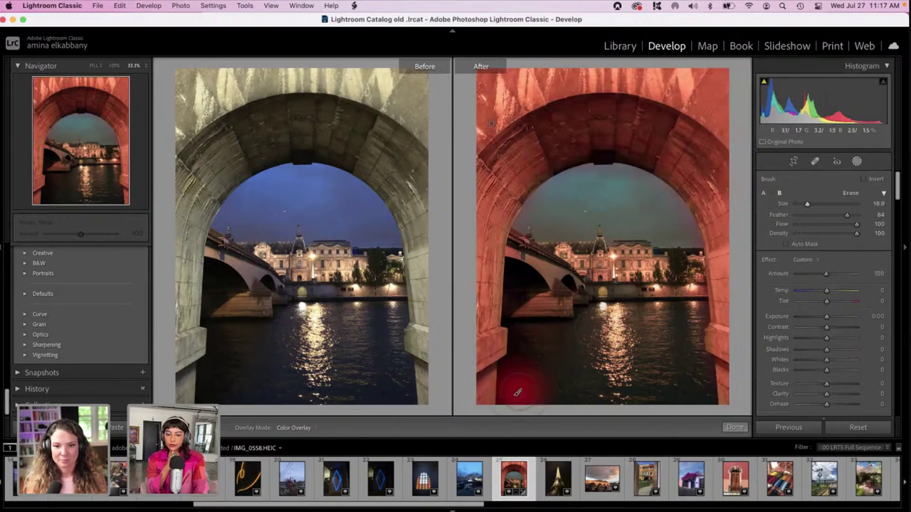
pyautogui.moveTo(518, 392)
pyautogui.mouseDown()
pyautogui.moveTo(712, 388)
pyautogui.moveTo(696, 371)
pyautogui.moveTo(617, 348)
pyautogui.moveTo(533, 353)
pyautogui.moveTo(523, 324)
pyautogui.moveTo(617, 323)
pyautogui.moveTo(616, 307)
pyautogui.moveTo(687, 316)
pyautogui.mouseUp()
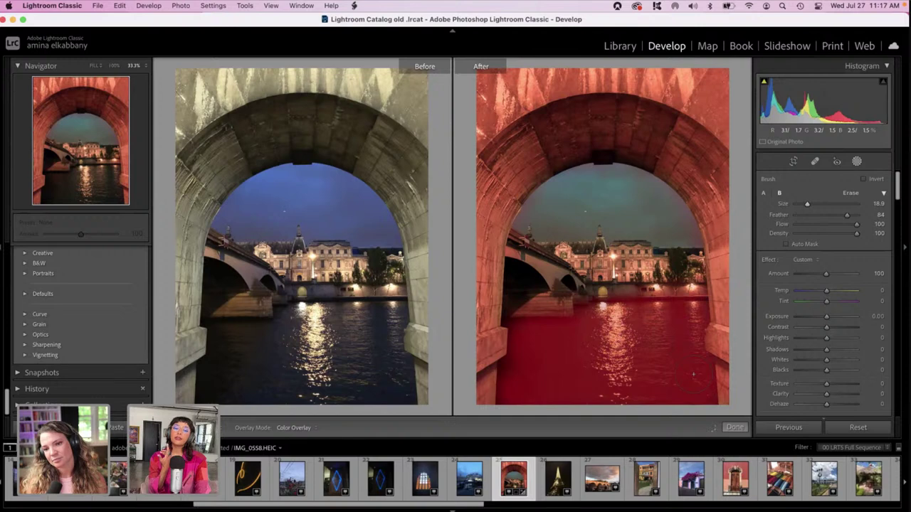
pyautogui.moveTo(622, 406); pyautogui.dragTo(569, 399)
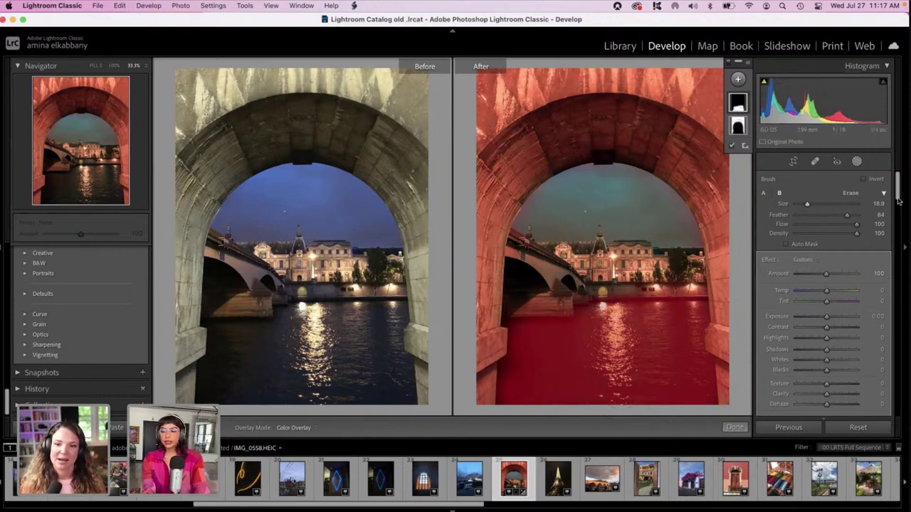
# - Set the water mask's Exposure to 1.74 and Temp to -100, and extend its brushing along both edges of the river
pyautogui.moveTo(826, 316); pyautogui.dragTo(841, 319)
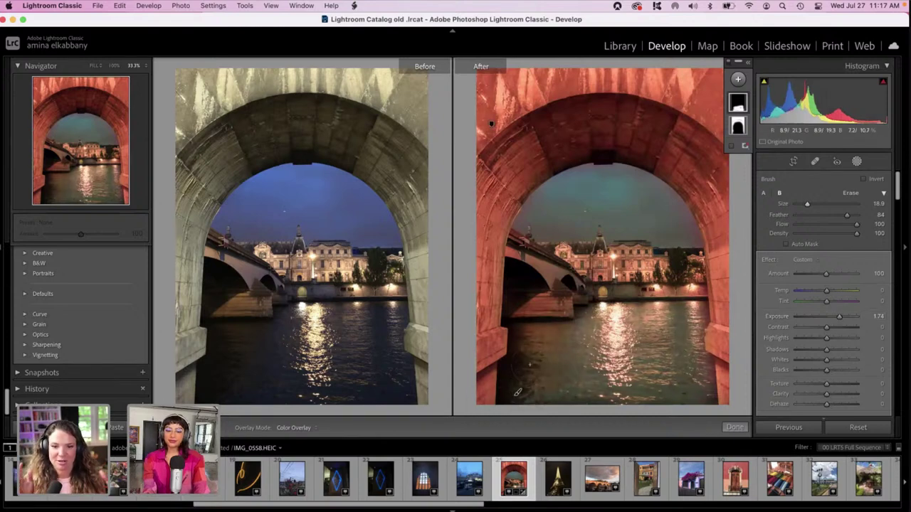
pyautogui.moveTo(517, 392)
pyautogui.mouseDown()
pyautogui.moveTo(492, 388)
pyautogui.moveTo(517, 323)
pyautogui.moveTo(520, 372)
pyautogui.mouseUp()
pyautogui.moveTo(541, 309); pyautogui.dragTo(520, 332)
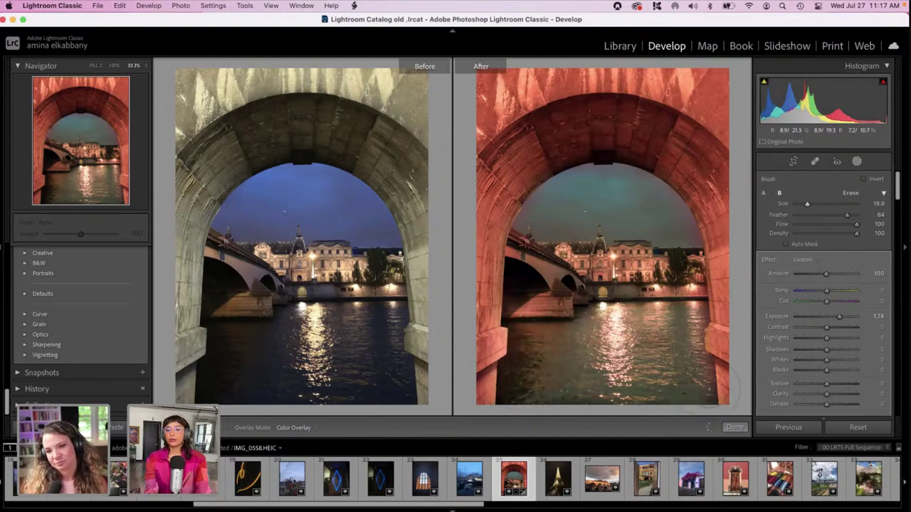
pyautogui.moveTo(712, 388); pyautogui.dragTo(714, 348)
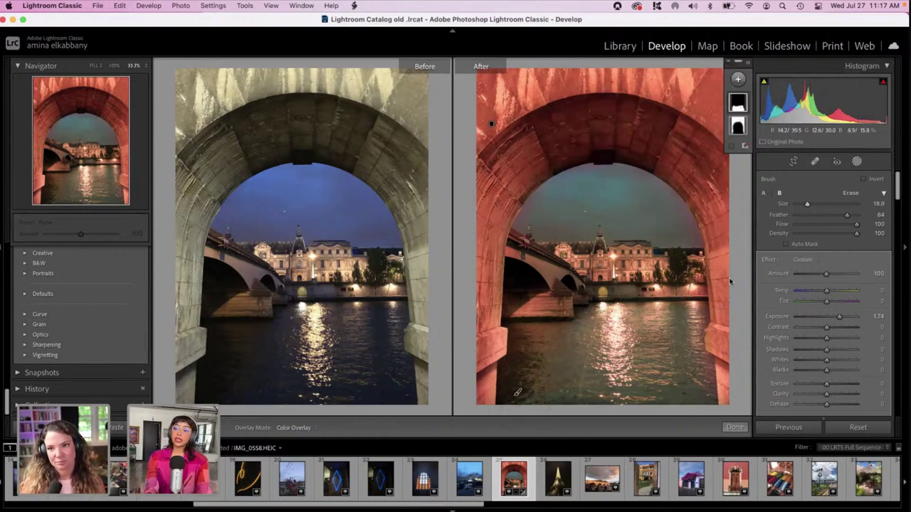
pyautogui.moveTo(810, 290); pyautogui.dragTo(783, 295)
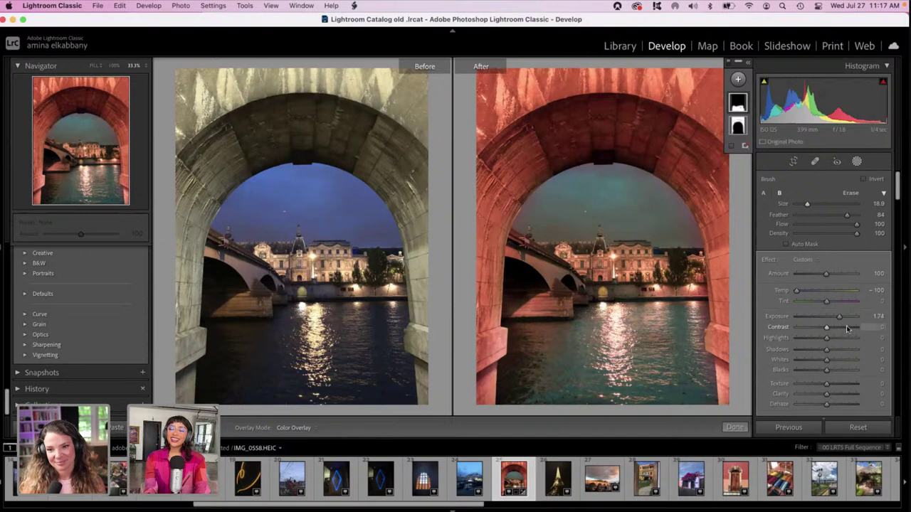
# - Color the water mask blue with hue 232 and saturation 65, and set its Highlights to 57 and Shadows to 32
pyautogui.scroll(-3, 846, 325)
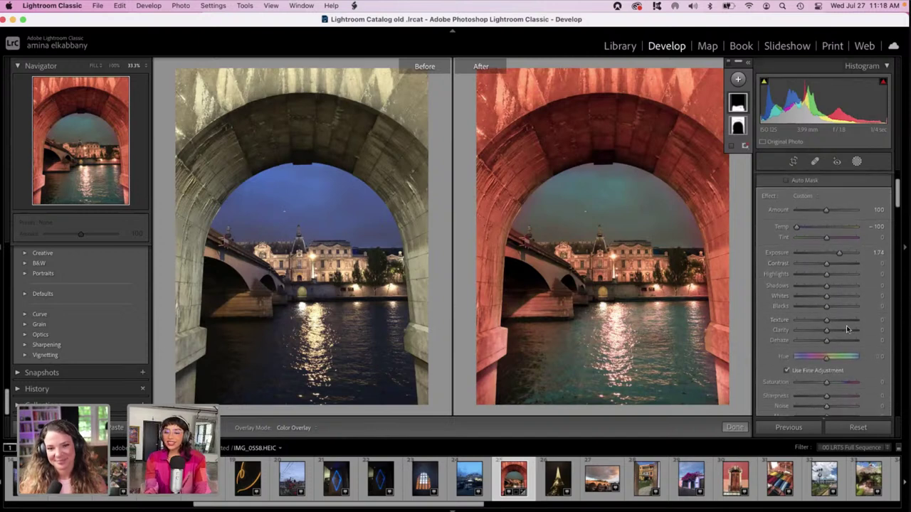
pyautogui.scroll(-3, 843, 301)
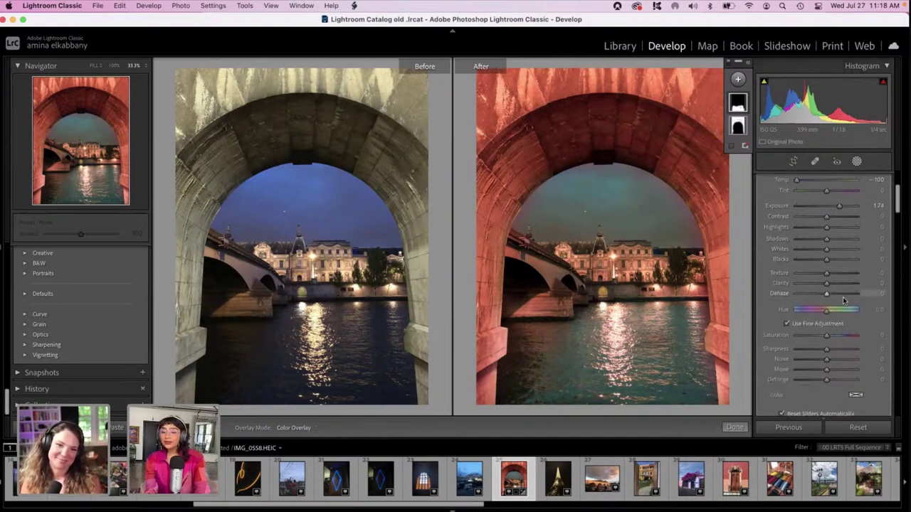
pyautogui.click(855, 392)
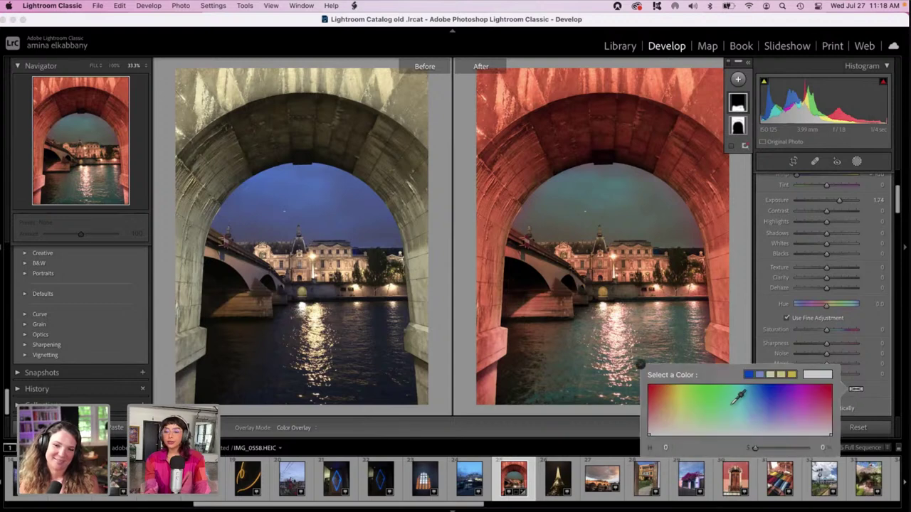
pyautogui.moveTo(733, 404)
pyautogui.mouseDown()
pyautogui.moveTo(736, 414)
pyautogui.moveTo(740, 406)
pyautogui.mouseUp()
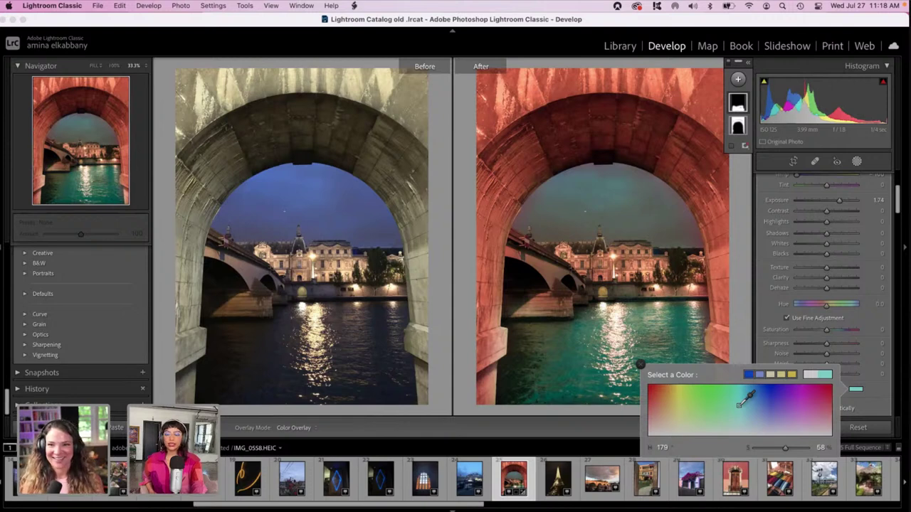
pyautogui.moveTo(740, 405); pyautogui.dragTo(770, 397)
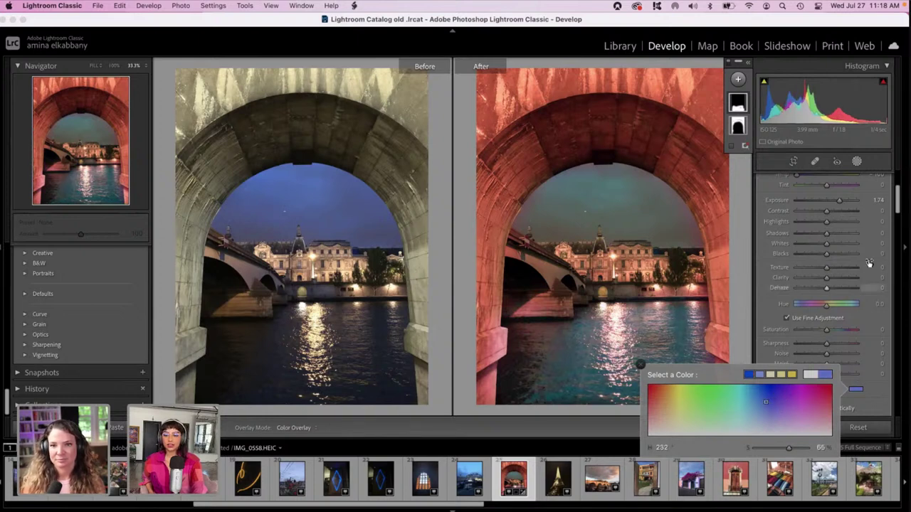
pyautogui.click(889, 206)
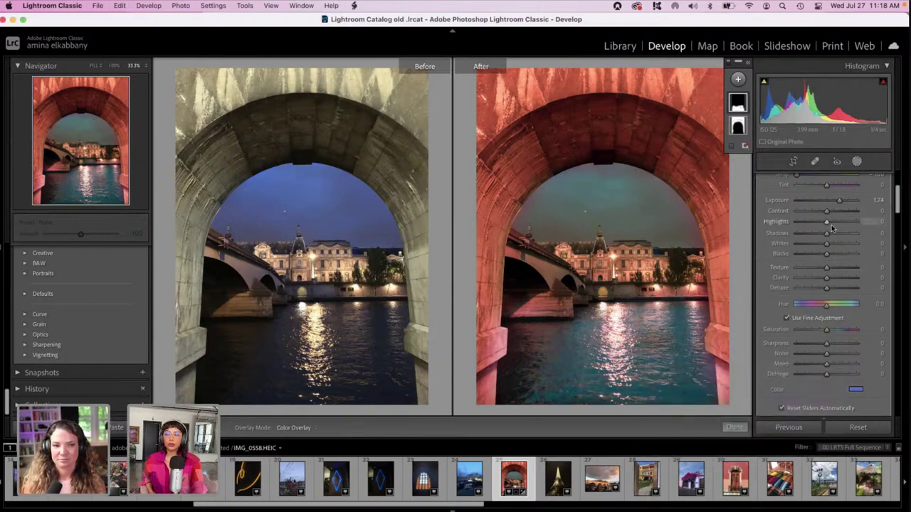
pyautogui.moveTo(827, 222); pyautogui.dragTo(843, 222)
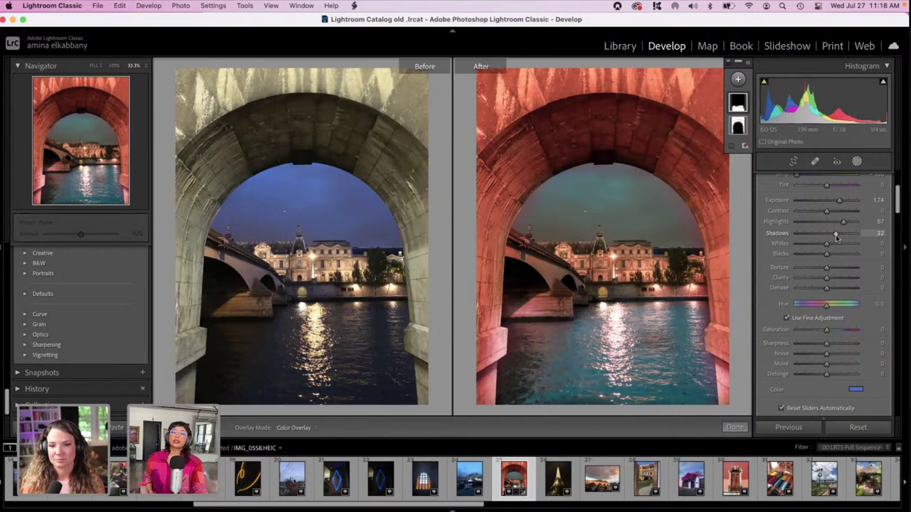
pyautogui.click(856, 161)
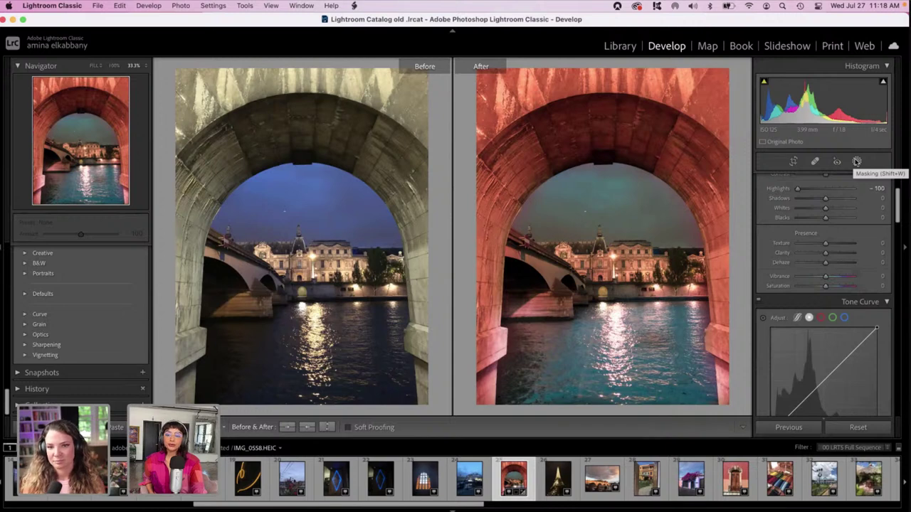
# - Reopen the water mask and subtract the stone pillars on both sides of the river from it with a brush
pyautogui.click(856, 161)
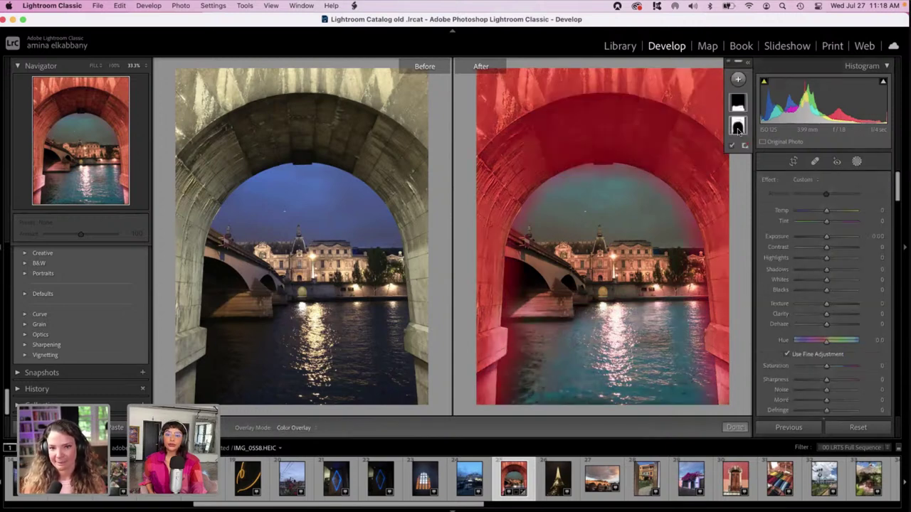
pyautogui.click(733, 99)
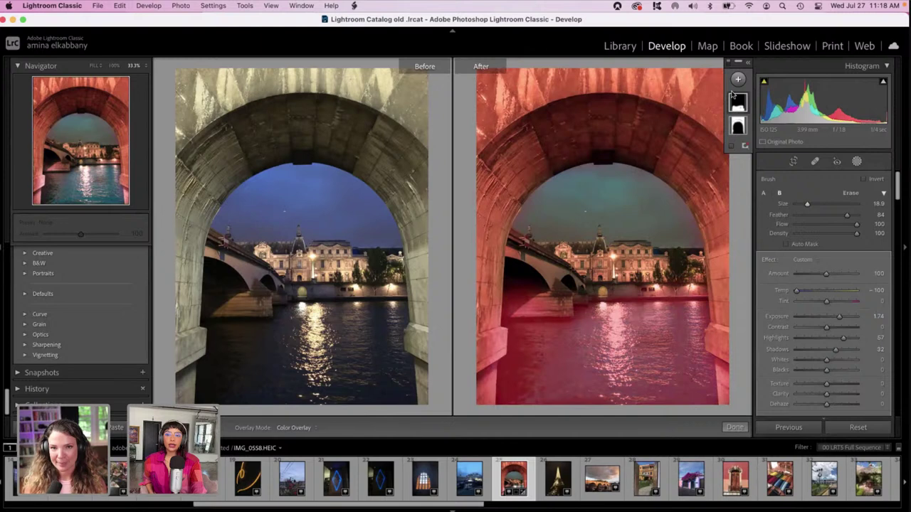
pyautogui.click(738, 106)
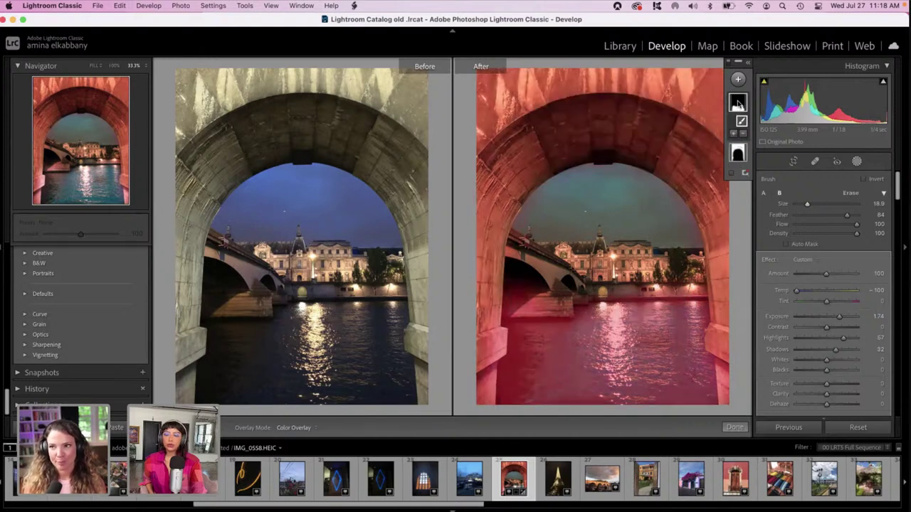
pyautogui.click(743, 135)
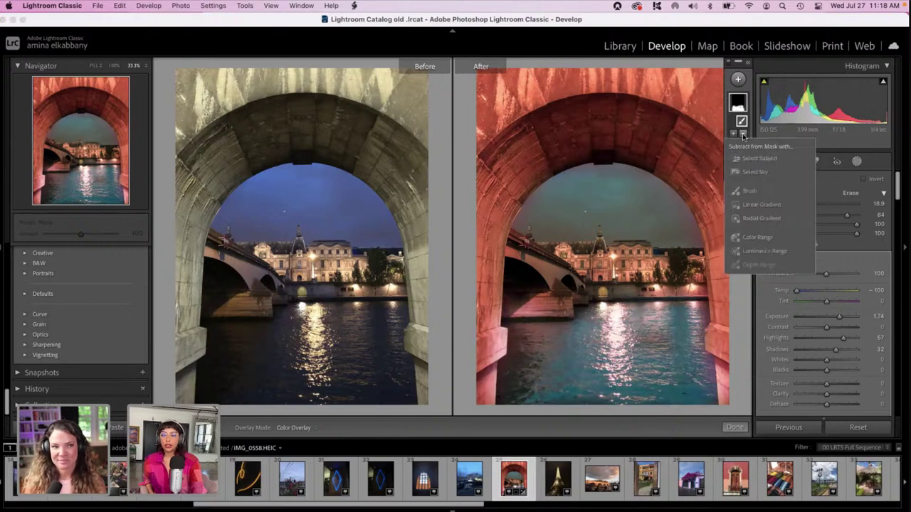
pyautogui.click(749, 190)
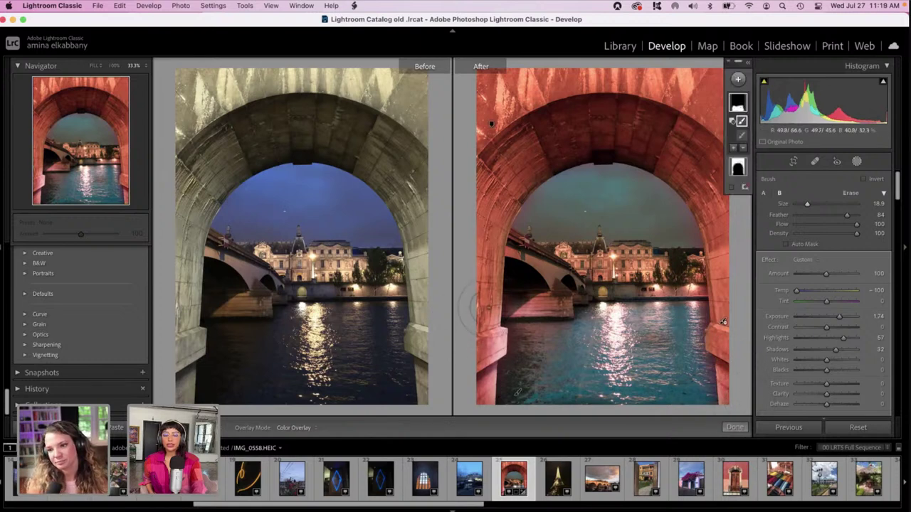
pyautogui.moveTo(479, 300)
pyautogui.mouseDown()
pyautogui.moveTo(475, 390)
pyautogui.moveTo(463, 365)
pyautogui.moveTo(474, 336)
pyautogui.moveTo(467, 371)
pyautogui.mouseUp()
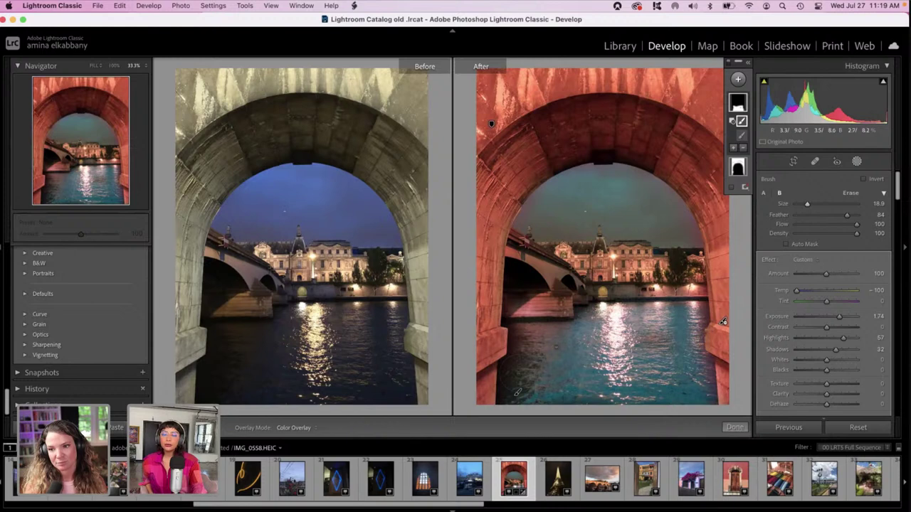
# - Subtract a small patch of open water from the water mask and paint it back in with an added brush
pyautogui.click(658, 347)
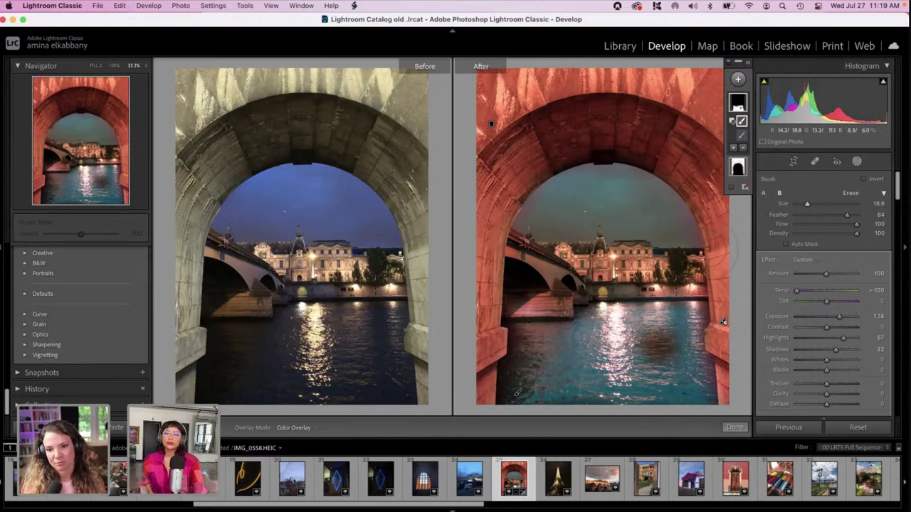
pyautogui.click(733, 147)
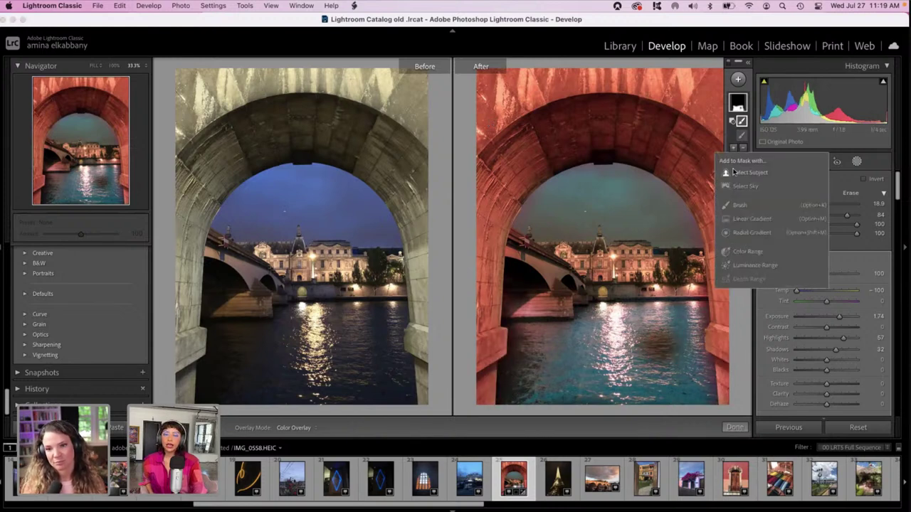
pyautogui.click(737, 205)
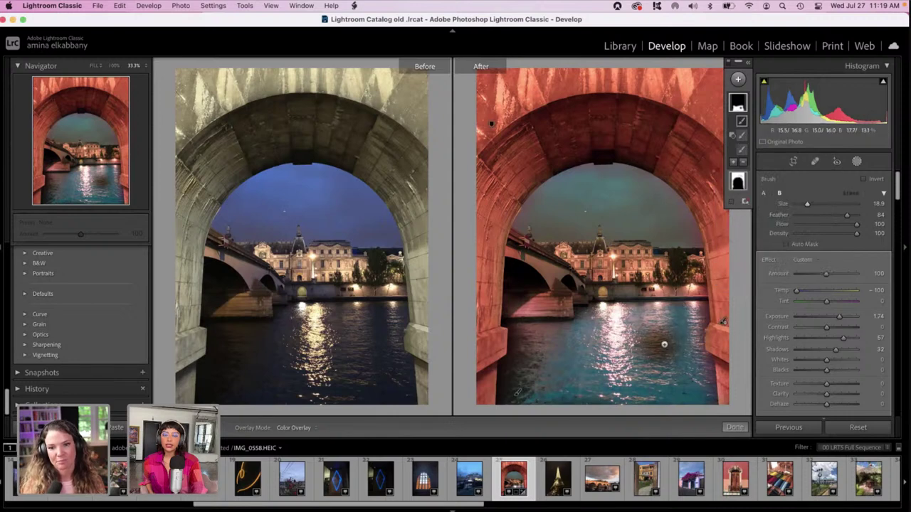
pyautogui.press('alt')
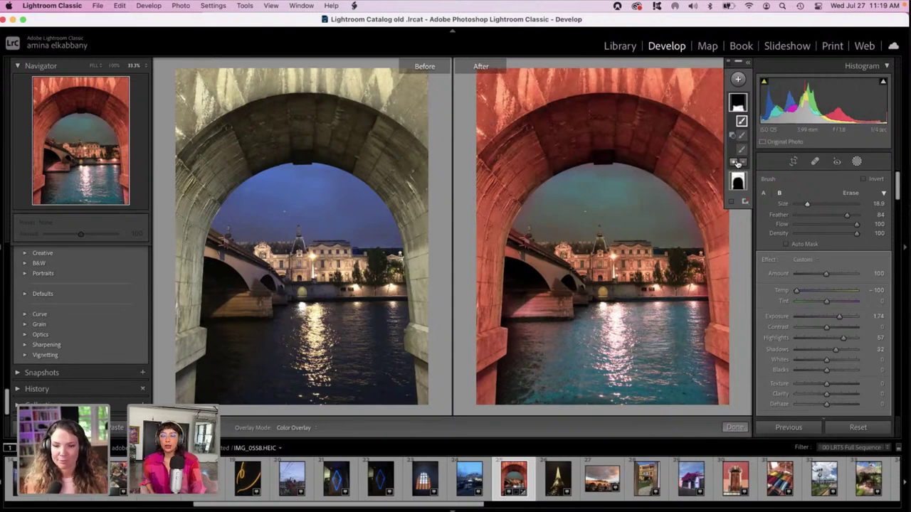
# - Leave the masking tool and set the photo's Purple luminance to +5 in the HSL adjustments
pyautogui.click(855, 165)
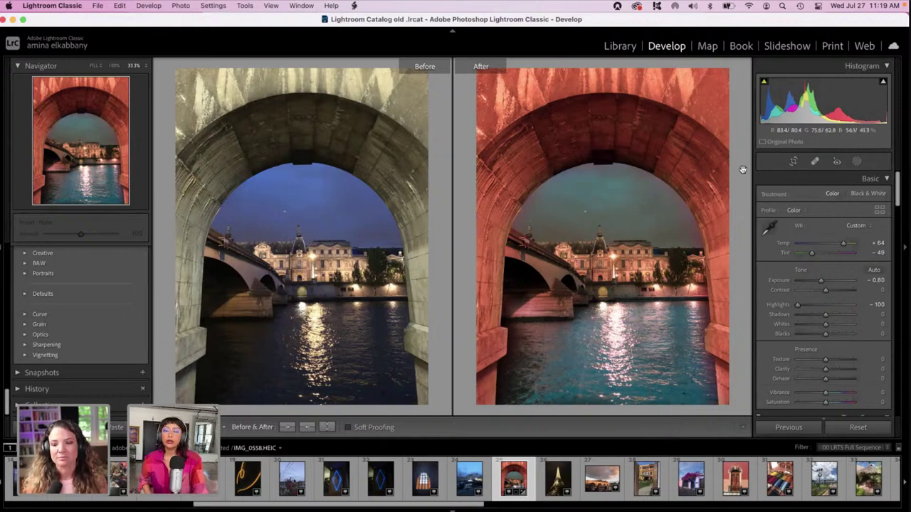
pyautogui.moveTo(899, 187); pyautogui.dragTo(908, 279)
pyautogui.scroll(-3, 904, 279)
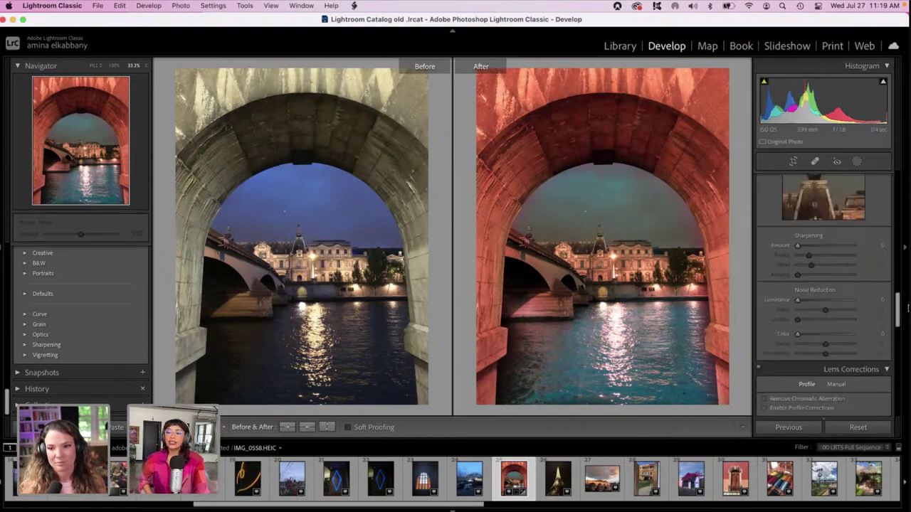
pyautogui.scroll(5, 832, 235)
pyautogui.scroll(-2, 834, 239)
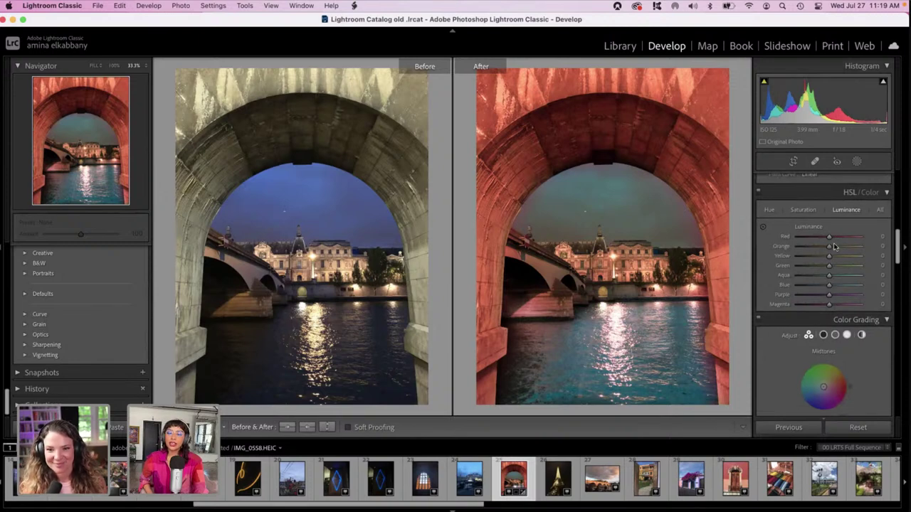
pyautogui.click(850, 295)
pyautogui.moveTo(850, 298); pyautogui.dragTo(831, 297)
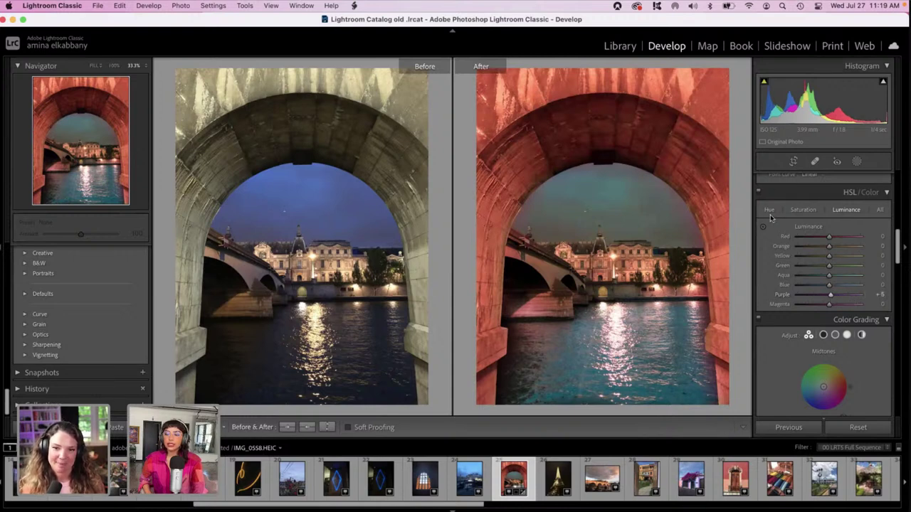
# - Shift the photo's HSL hues to Red +2, Orange +22, Yellow +100 and Aqua -60
pyautogui.click(770, 211)
pyautogui.moveTo(829, 238); pyautogui.dragTo(878, 260)
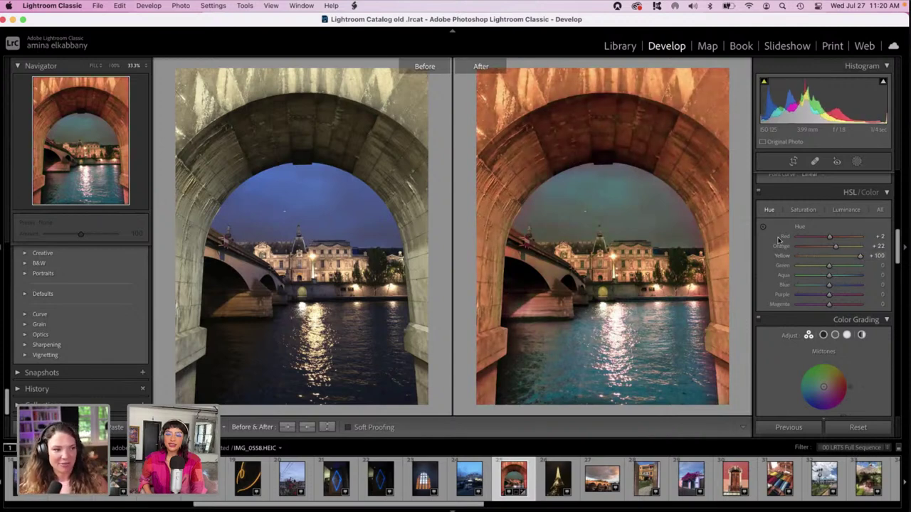
pyautogui.moveTo(828, 275); pyautogui.dragTo(806, 275)
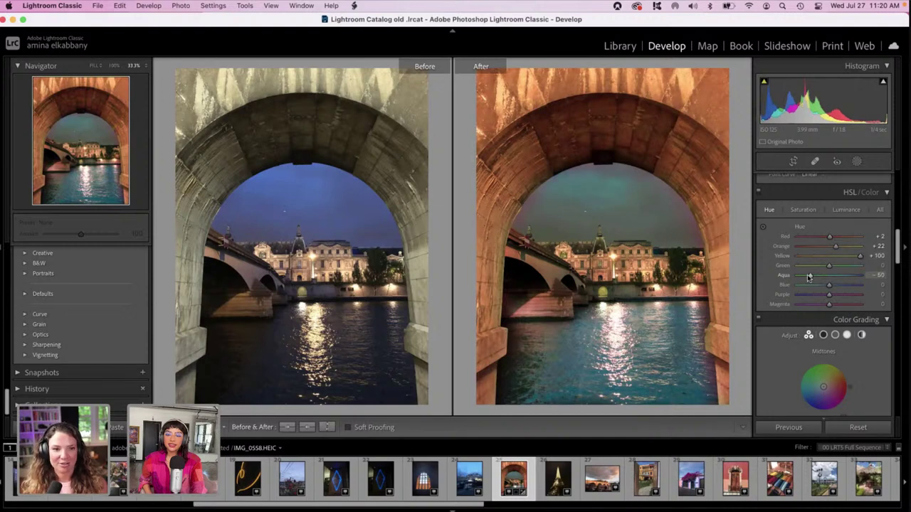
# - Set the arch photo's HSL hues to Aqua -70, Blue -72 and Magenta +30
pyautogui.click(806, 285)
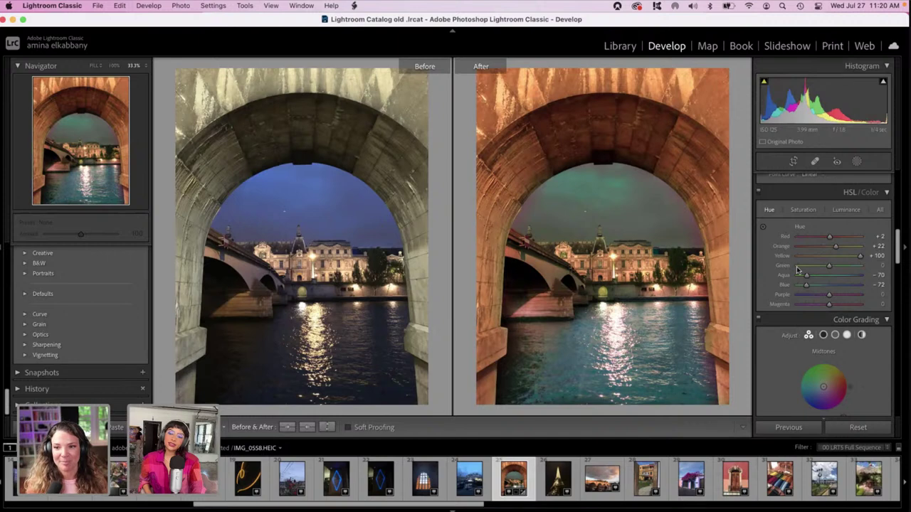
pyautogui.click(810, 305)
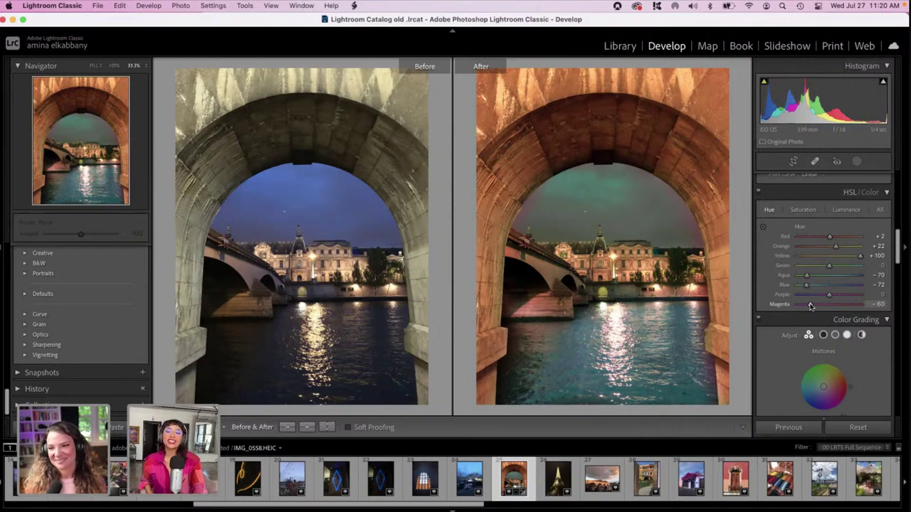
pyautogui.moveTo(809, 306); pyautogui.dragTo(837, 304)
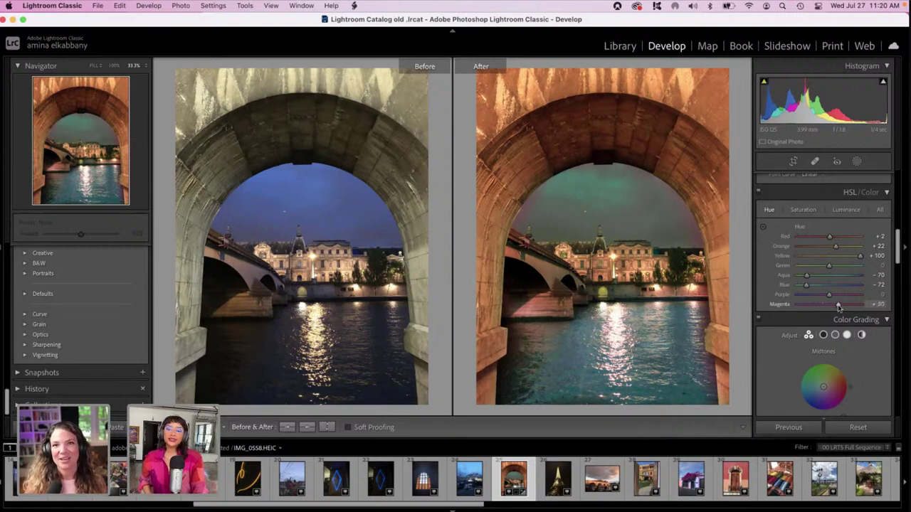
# - Set the arch photo's luminance noise reduction to 50 and its sharpening amount to 15
pyautogui.moveTo(899, 245); pyautogui.dragTo(871, 317)
pyautogui.scroll(3, 871, 316)
pyautogui.click(825, 329)
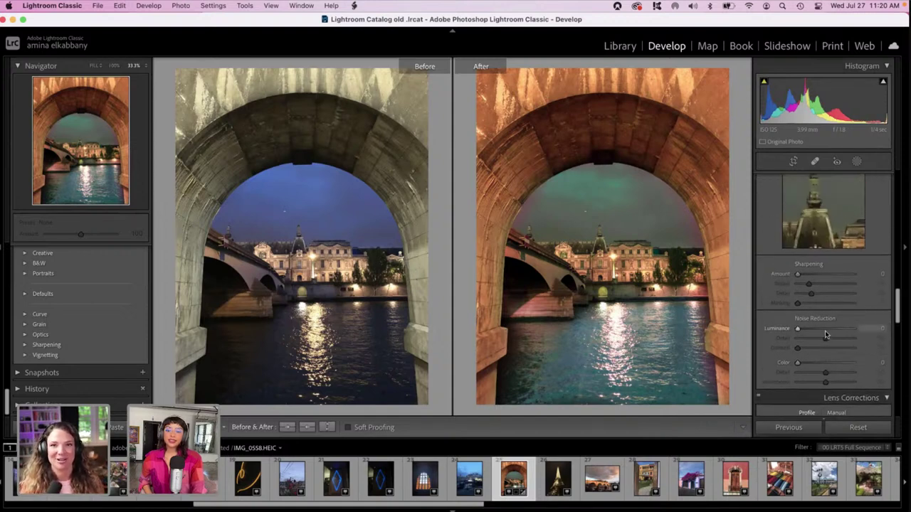
pyautogui.click(803, 276)
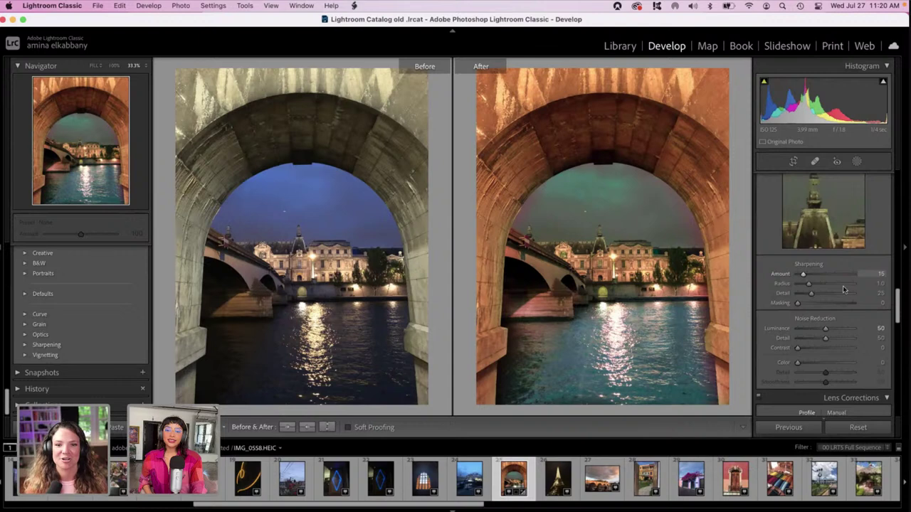
# - Set the Red Primary hue to -50 in the arch photo's calibration
pyautogui.moveTo(899, 309); pyautogui.dragTo(907, 403)
pyautogui.moveTo(802, 325); pyautogui.dragTo(811, 327)
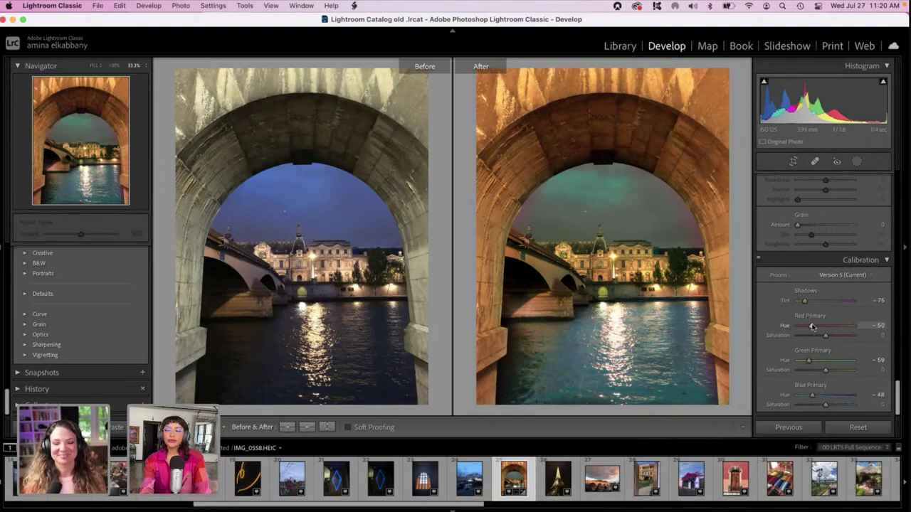
# - Color grade the midtones toward yellow-orange and the shadows toward magenta-red, and return from the before/after comparison to the single-photo view
pyautogui.moveTo(897, 394); pyautogui.dragTo(902, 197)
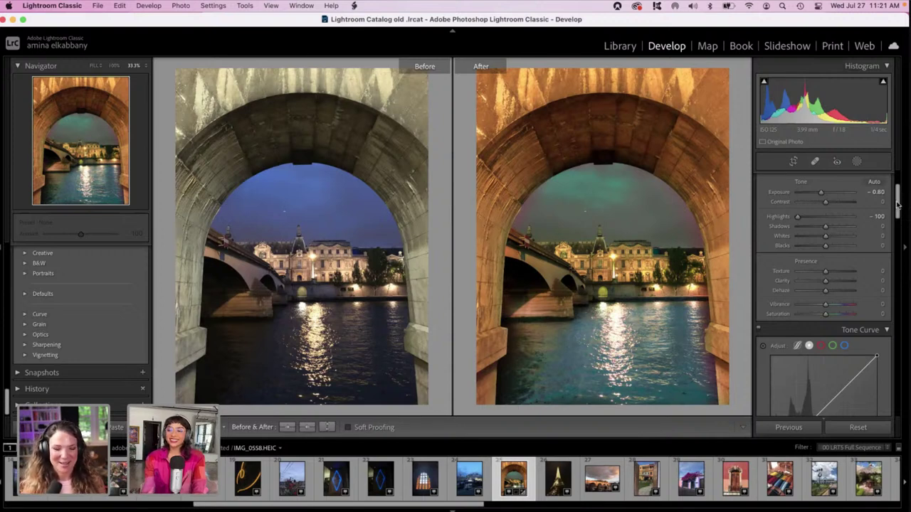
pyautogui.moveTo(897, 204); pyautogui.dragTo(897, 260)
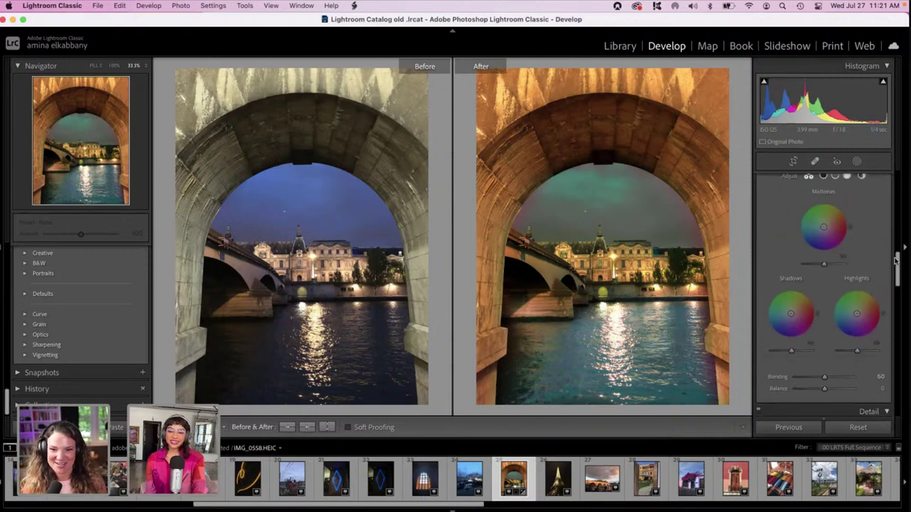
pyautogui.moveTo(823, 226); pyautogui.dragTo(836, 212)
pyautogui.moveTo(790, 314); pyautogui.dragTo(766, 305)
pyautogui.click(811, 325)
pyautogui.moveTo(811, 325); pyautogui.dragTo(798, 317)
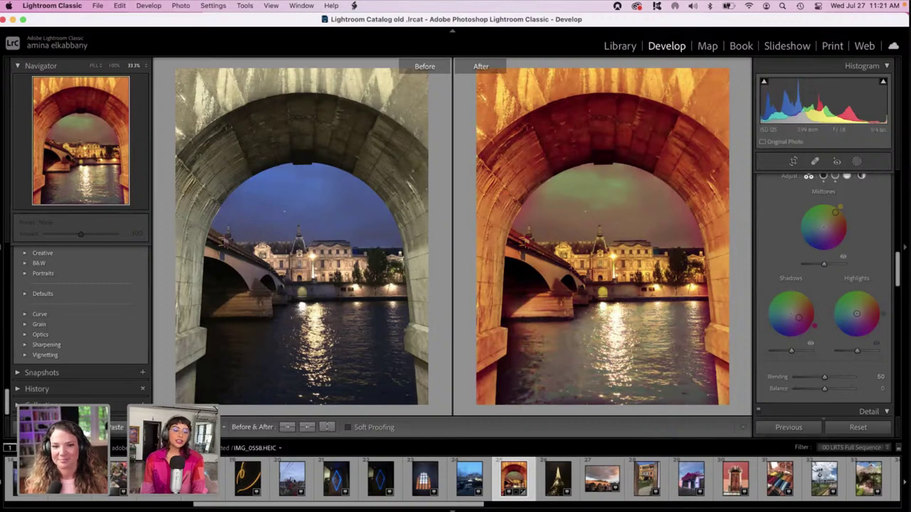
pyautogui.press('y')
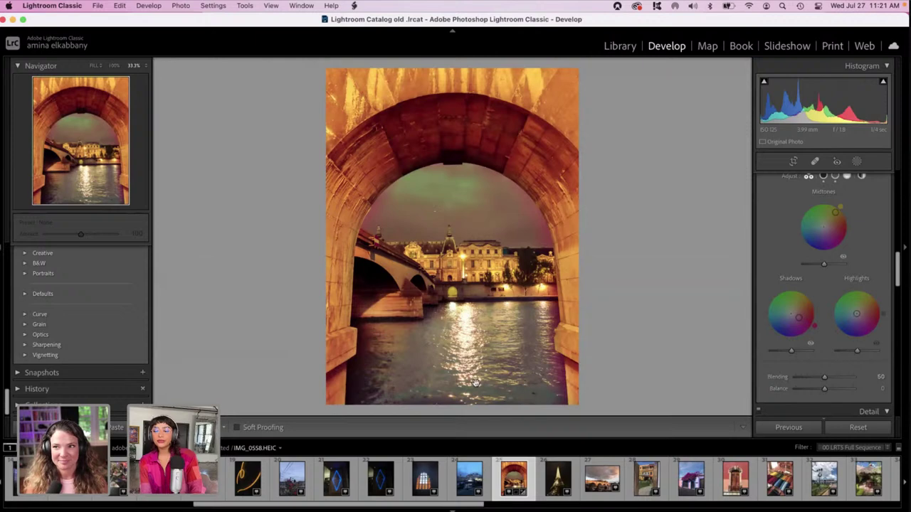
# - Browse further through the photo sequence and open the dark city skyline photo IMG_4558.HEIC
pyautogui.hscroll(10, 448, 497)
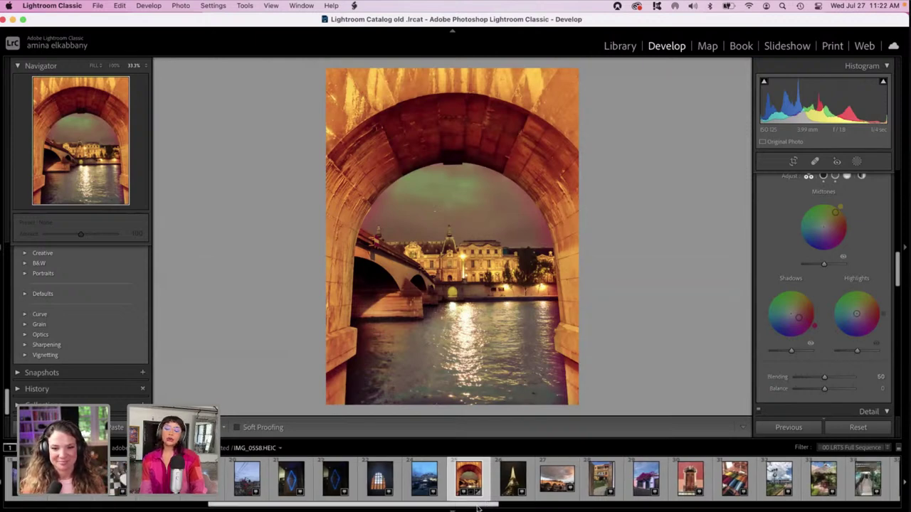
pyautogui.hscroll(10, 564, 478)
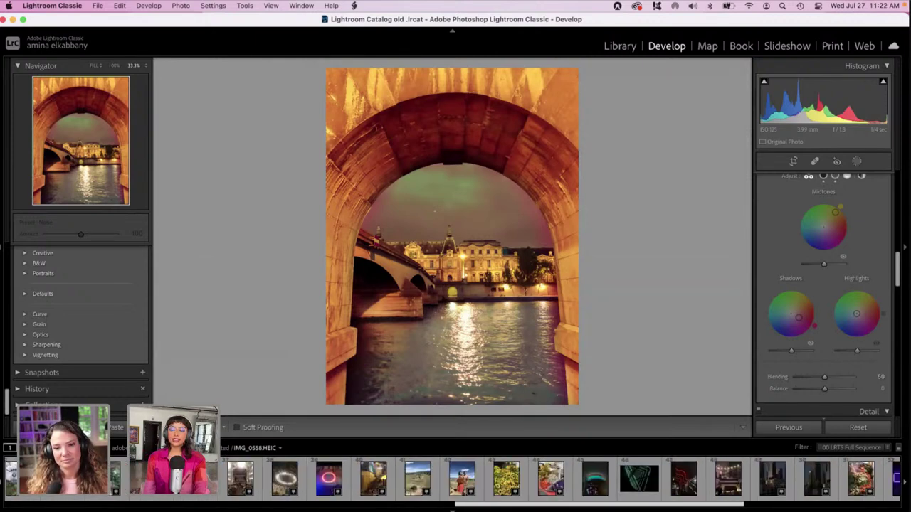
pyautogui.hscroll(6, 564, 478)
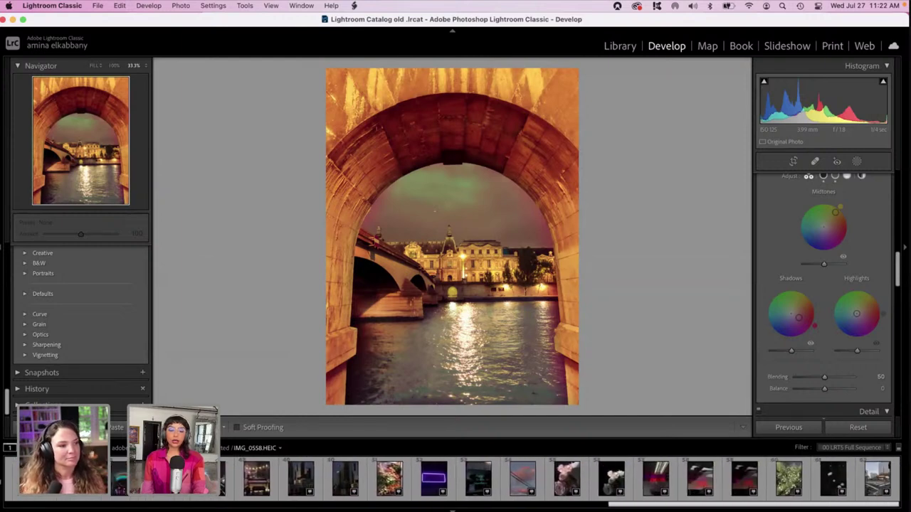
pyautogui.click(873, 481)
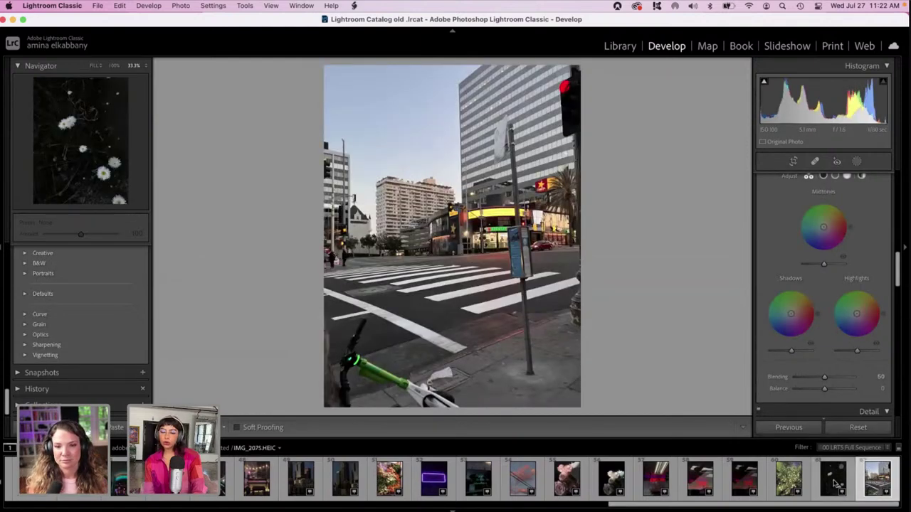
pyautogui.click(580, 481)
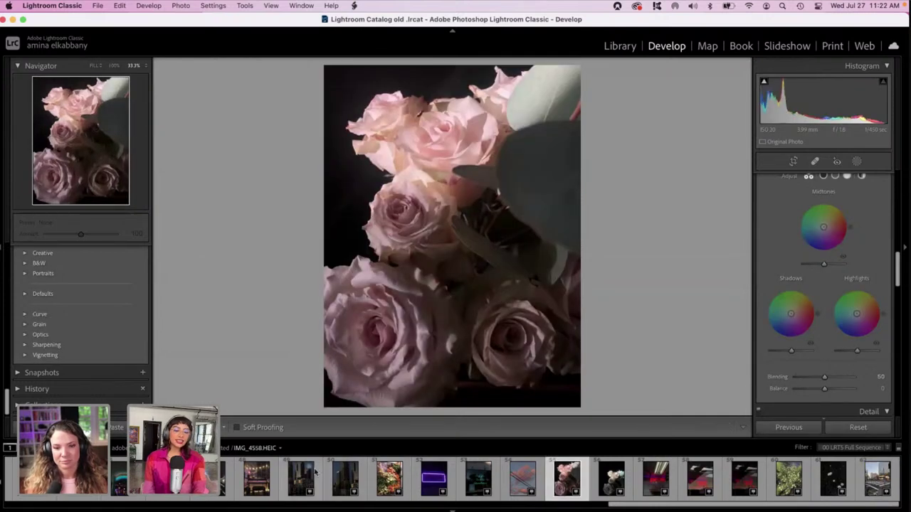
pyautogui.click(337, 482)
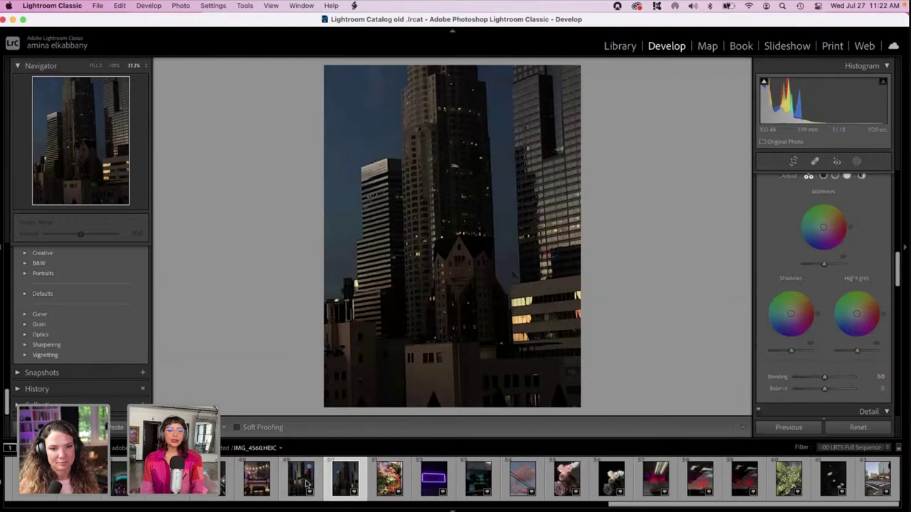
pyautogui.click(302, 481)
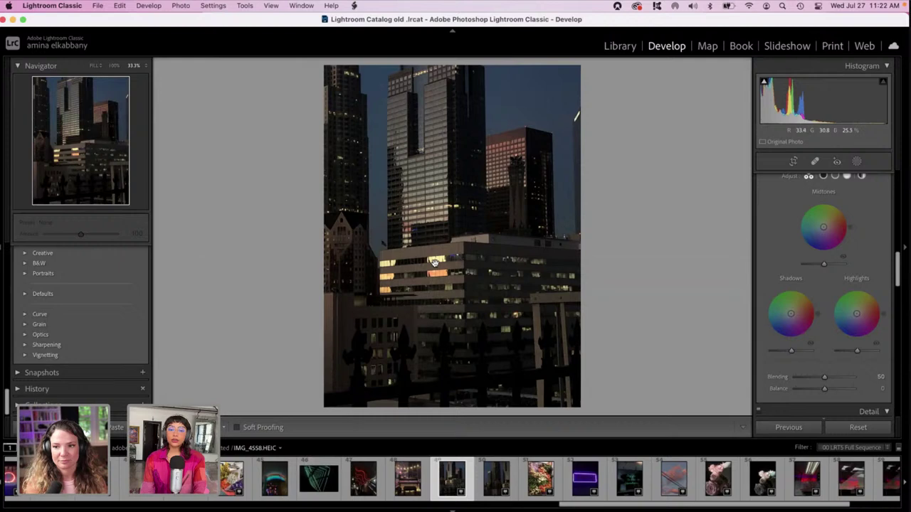
# - Shift the skyline photo's Blue hue to -89 in the HSL adjustments to turn the sky teal
pyautogui.moveTo(900, 277); pyautogui.dragTo(888, 298)
pyautogui.scroll(5, 842, 252)
pyautogui.scroll(1, 843, 258)
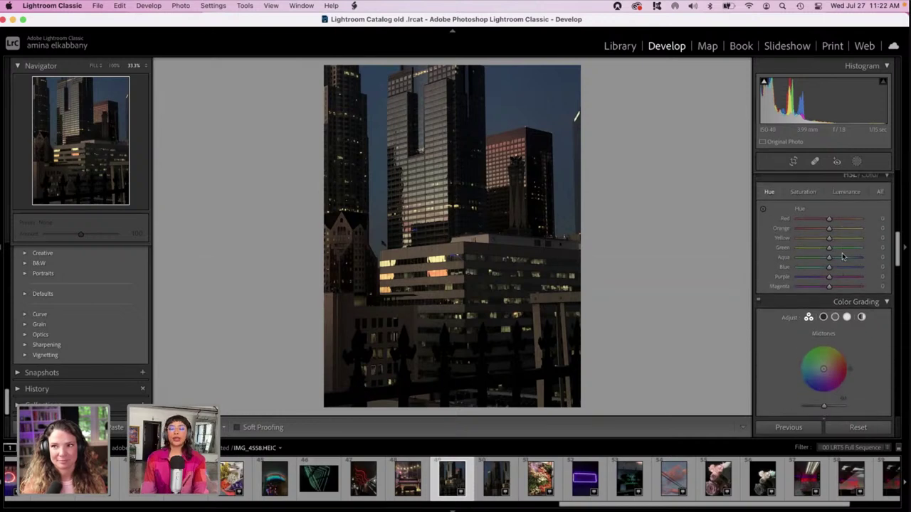
pyautogui.click(810, 269)
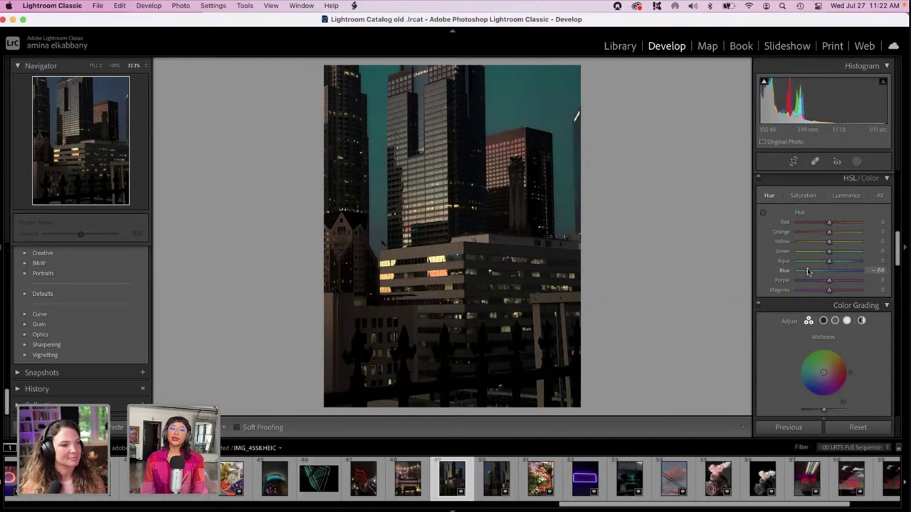
pyautogui.moveTo(807, 269); pyautogui.dragTo(798, 270)
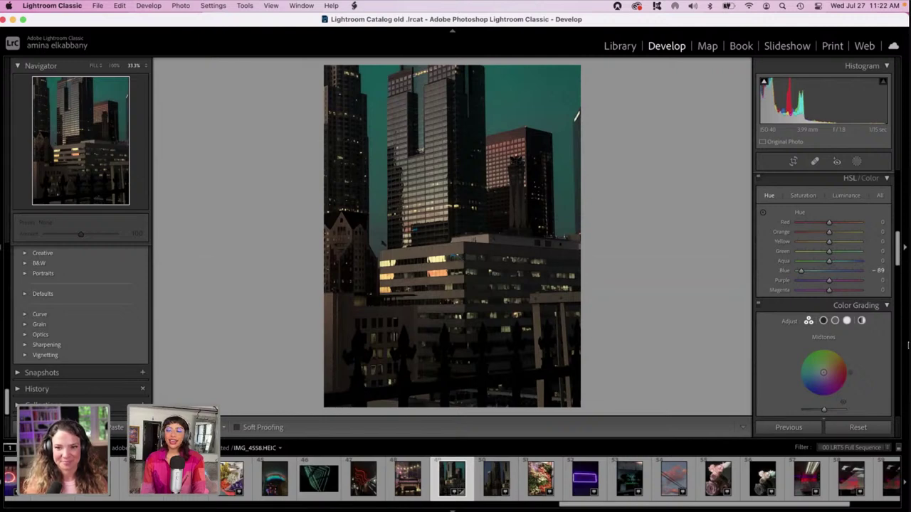
# - Raise the skyline photo's Orange saturation to +61 in the HSL adjustments
pyautogui.click(804, 196)
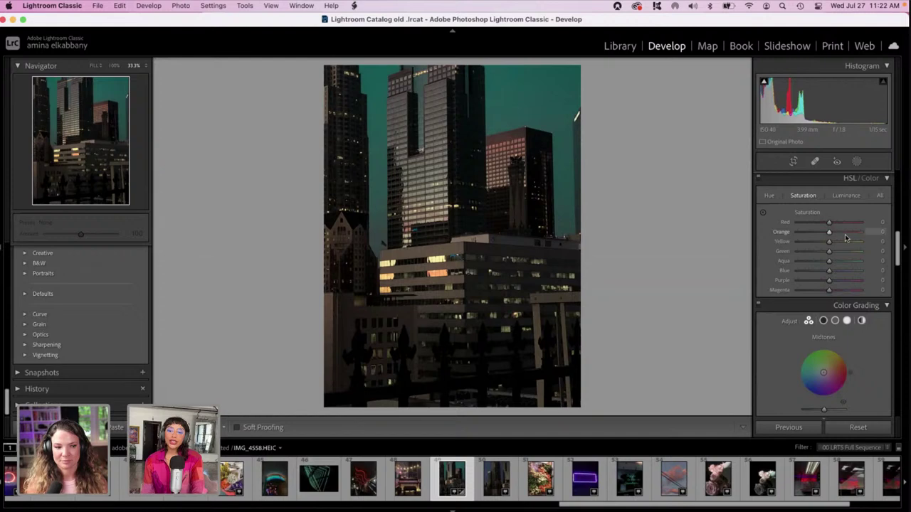
pyautogui.moveTo(828, 232); pyautogui.dragTo(847, 234)
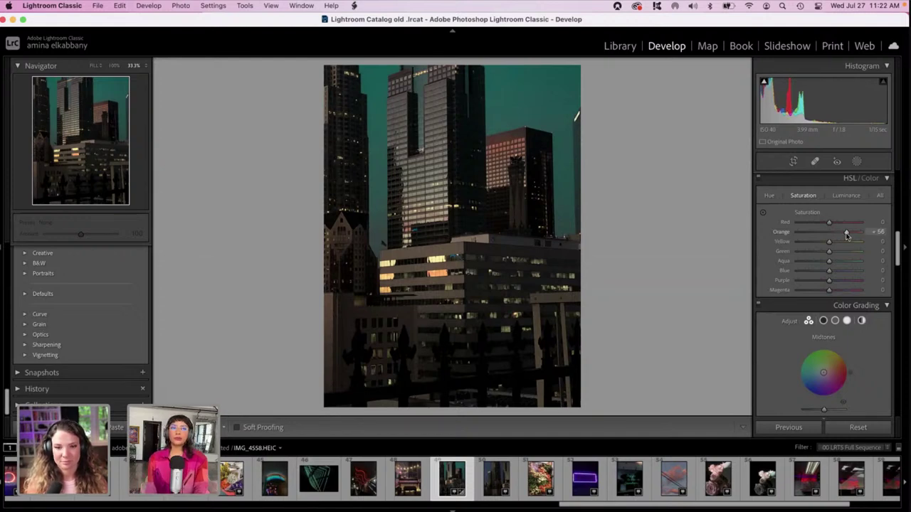
pyautogui.moveTo(846, 236); pyautogui.dragTo(849, 236)
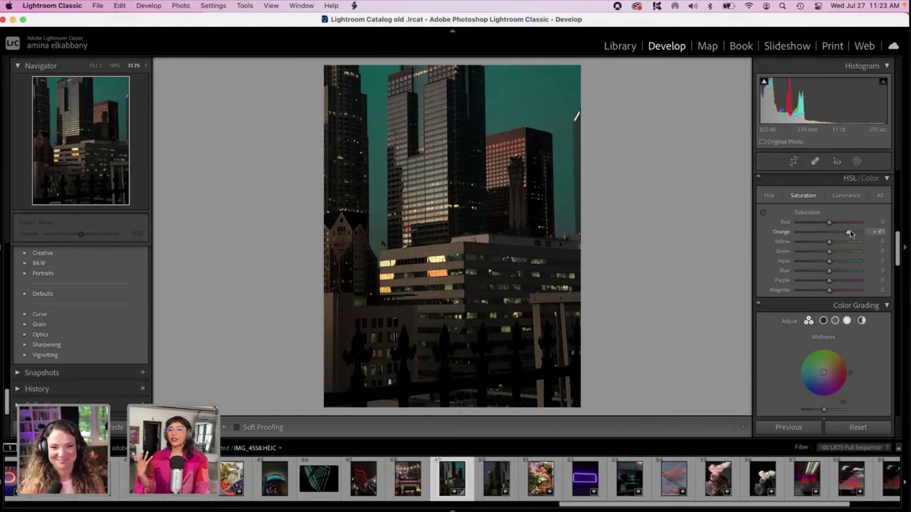
# - Adjust the skyline photo's tone to Highlights -79, Shadows +100, Whites +46 and Blacks +68
pyautogui.moveTo(899, 244); pyautogui.dragTo(899, 182)
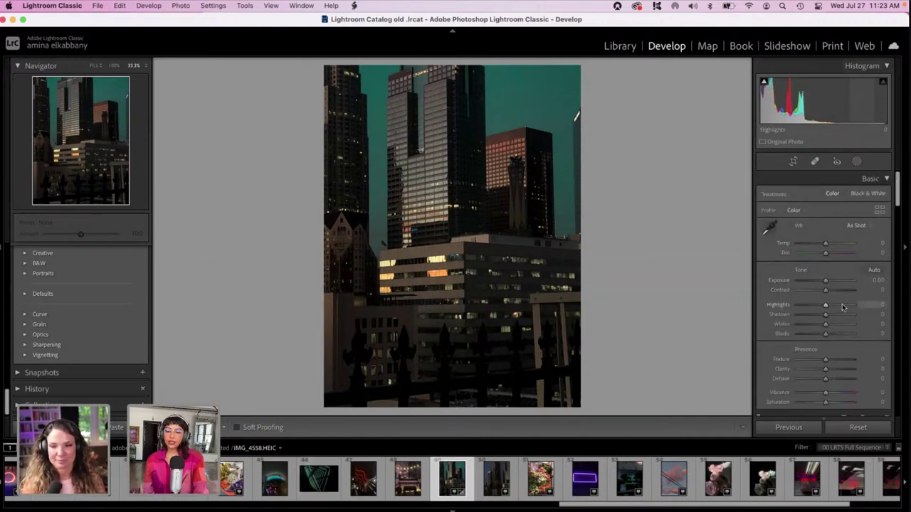
pyautogui.moveTo(844, 308); pyautogui.dragTo(839, 309)
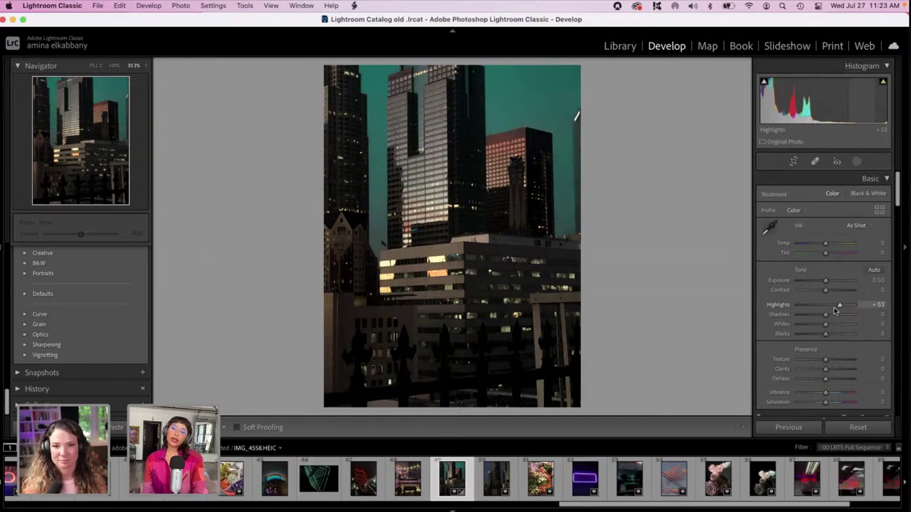
pyautogui.moveTo(808, 307); pyautogui.dragTo(800, 305)
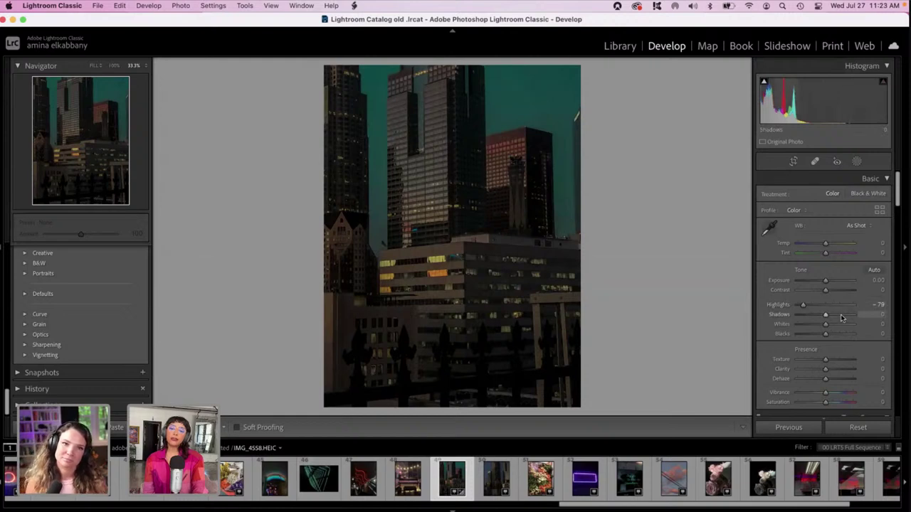
pyautogui.moveTo(841, 318); pyautogui.dragTo(852, 314)
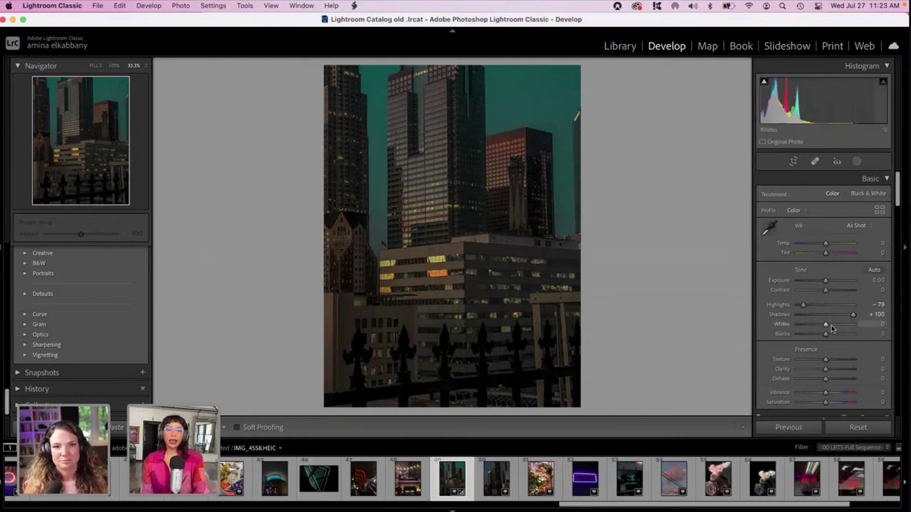
pyautogui.moveTo(830, 326); pyautogui.dragTo(838, 329)
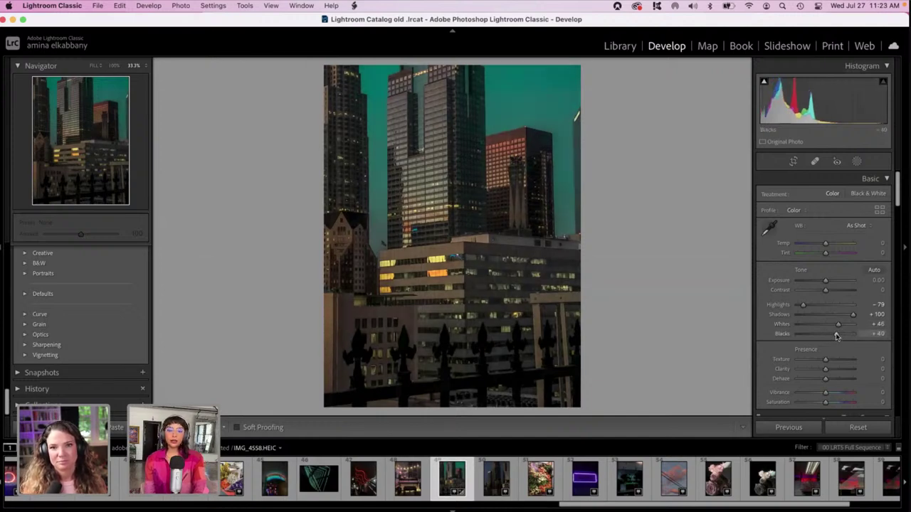
pyautogui.moveTo(835, 335); pyautogui.dragTo(844, 339)
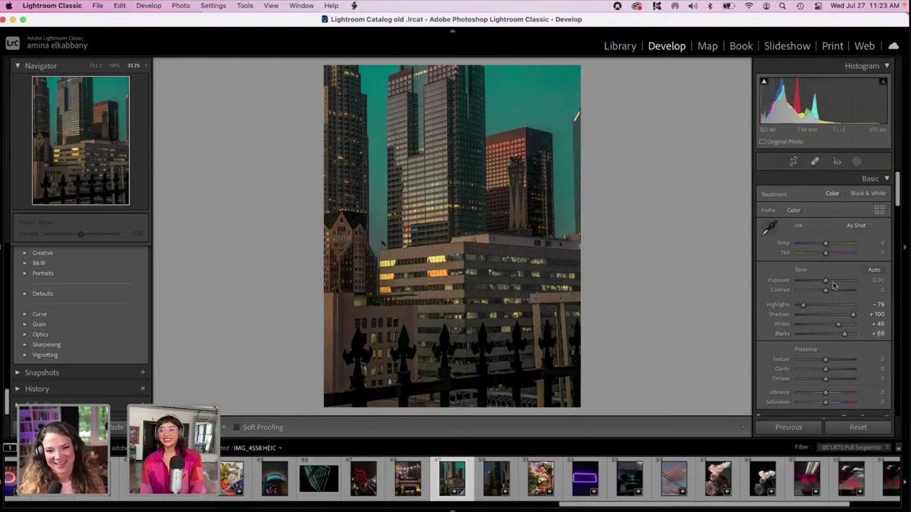
# - Set the skyline photo's exposure to +0.50 and inspect the lit office windows up close
pyautogui.moveTo(831, 283); pyautogui.dragTo(826, 283)
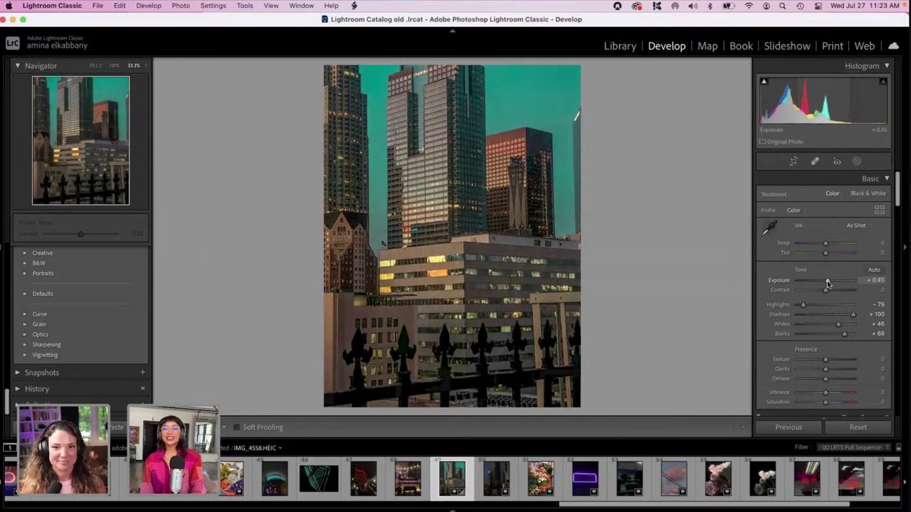
pyautogui.moveTo(827, 283); pyautogui.dragTo(828, 282)
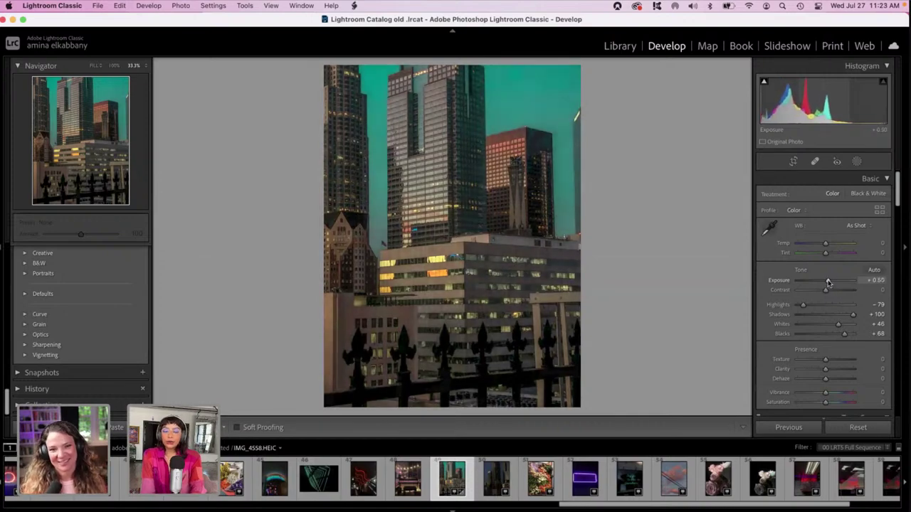
pyautogui.click(483, 272)
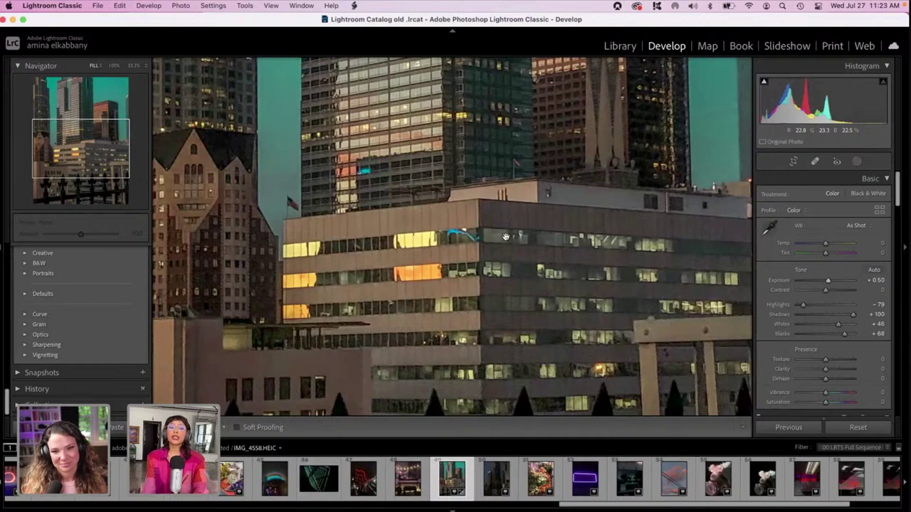
pyautogui.press('super+minus')
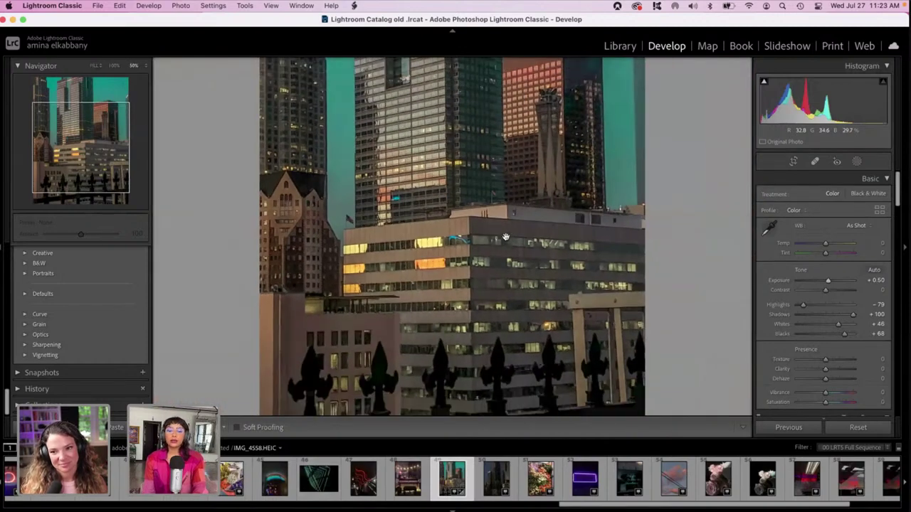
pyautogui.press('super+minus')
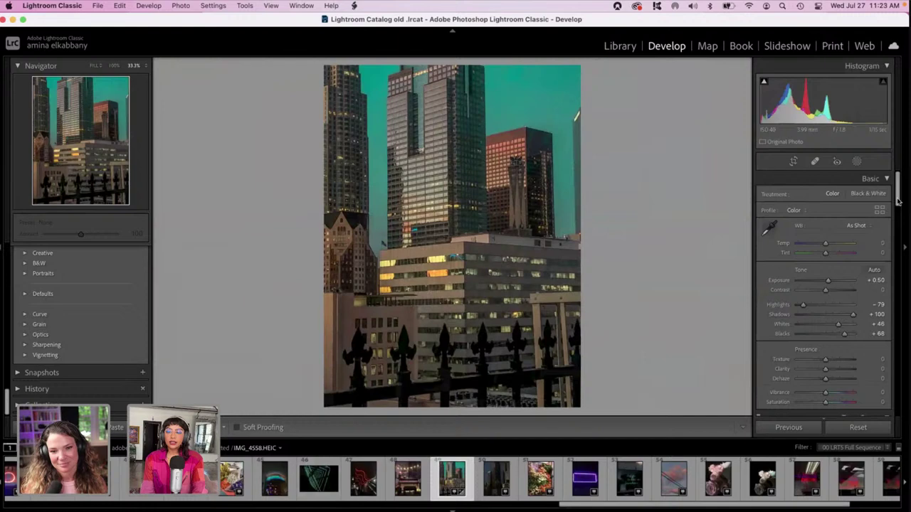
# - Set the skyline photo's luminance noise reduction to 73 and lower its exposure to -0.35
pyautogui.moveTo(897, 201); pyautogui.dragTo(905, 319)
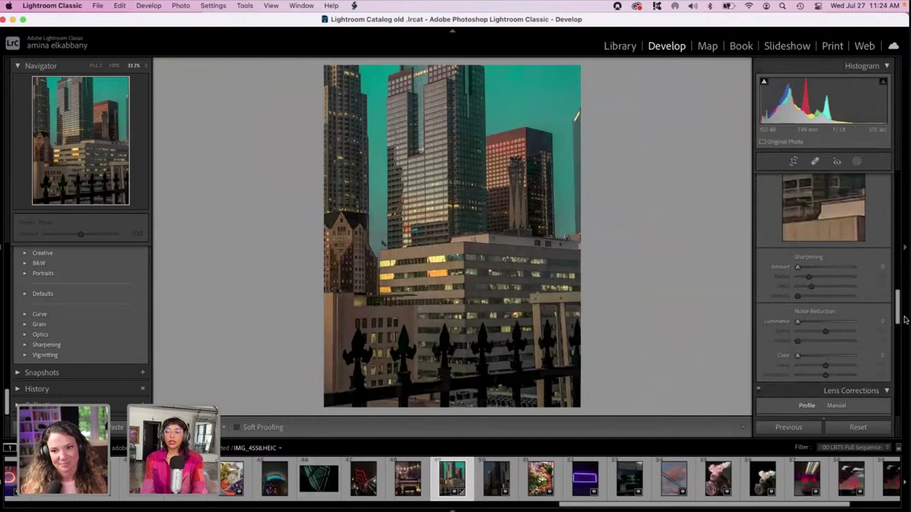
pyautogui.click(827, 322)
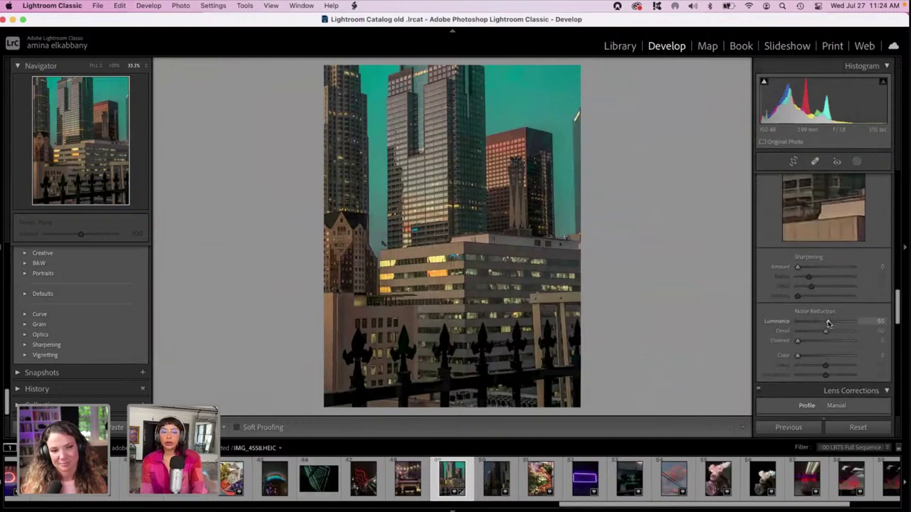
pyautogui.moveTo(827, 323); pyautogui.dragTo(837, 321)
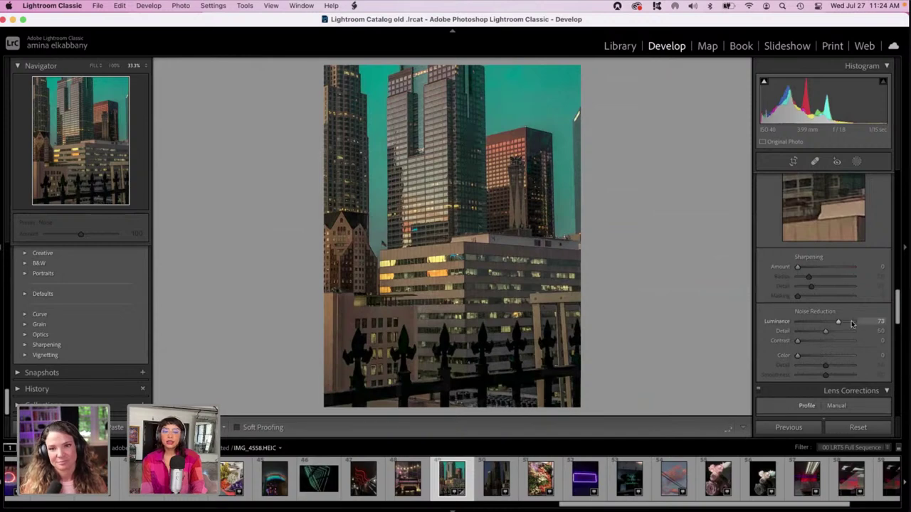
pyautogui.moveTo(899, 306); pyautogui.dragTo(898, 186)
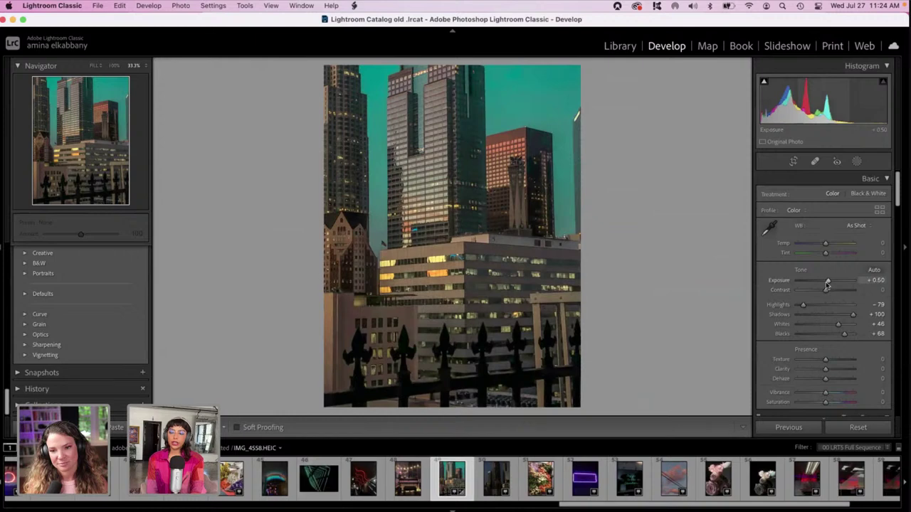
pyautogui.moveTo(827, 280); pyautogui.dragTo(822, 283)
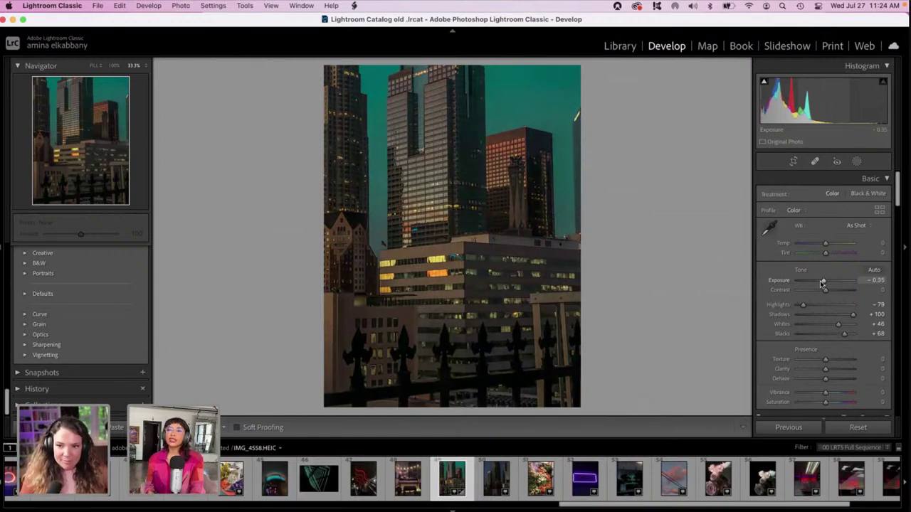
pyautogui.moveTo(901, 207); pyautogui.dragTo(907, 419)
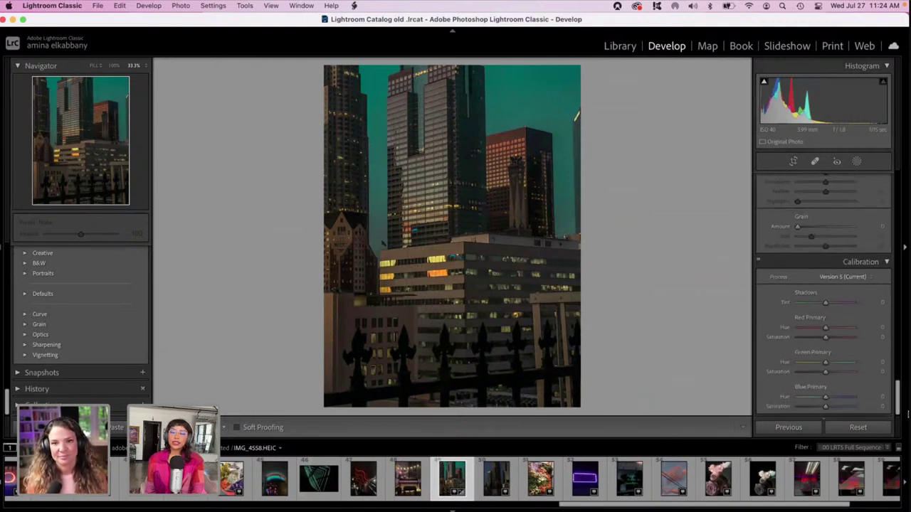
pyautogui.click(839, 303)
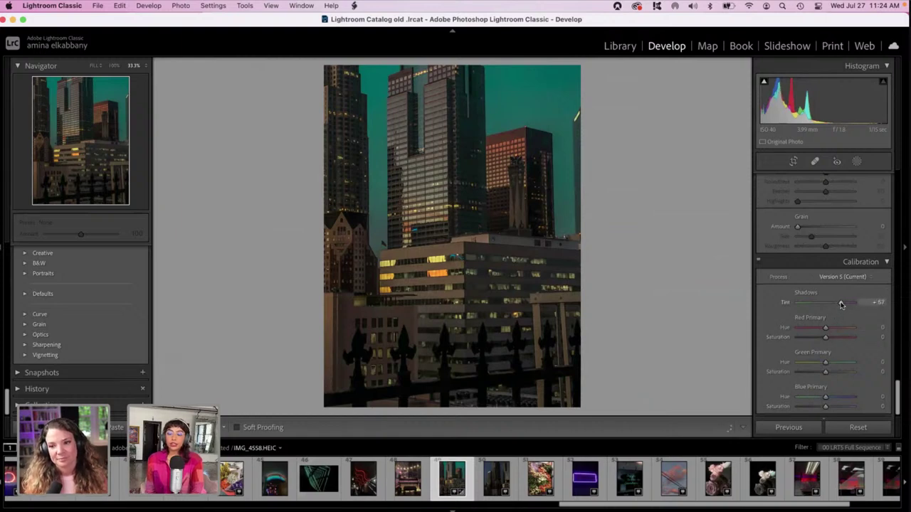
pyautogui.moveTo(841, 304); pyautogui.dragTo(823, 315)
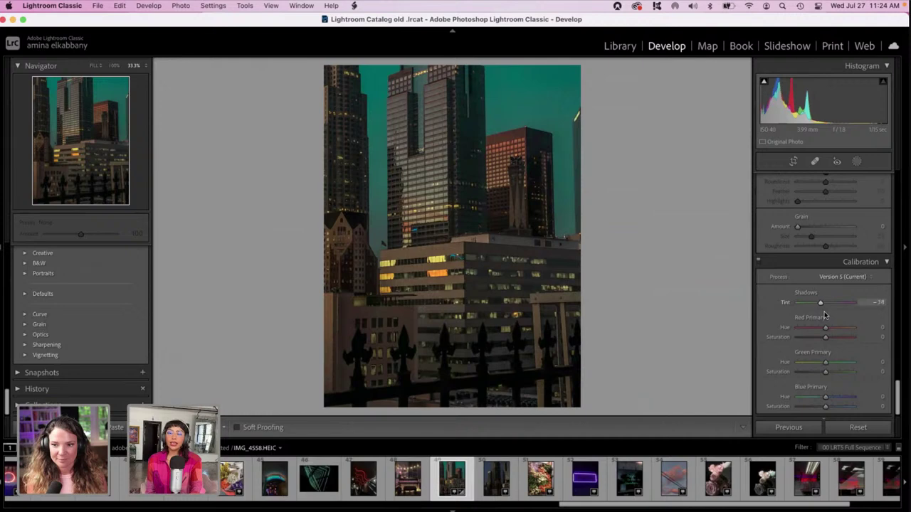
pyautogui.doubleClick(824, 313)
# - Try the skyline photo's Blue Primary hue in Calibration at +100, and settle it at -79
pyautogui.click(838, 398)
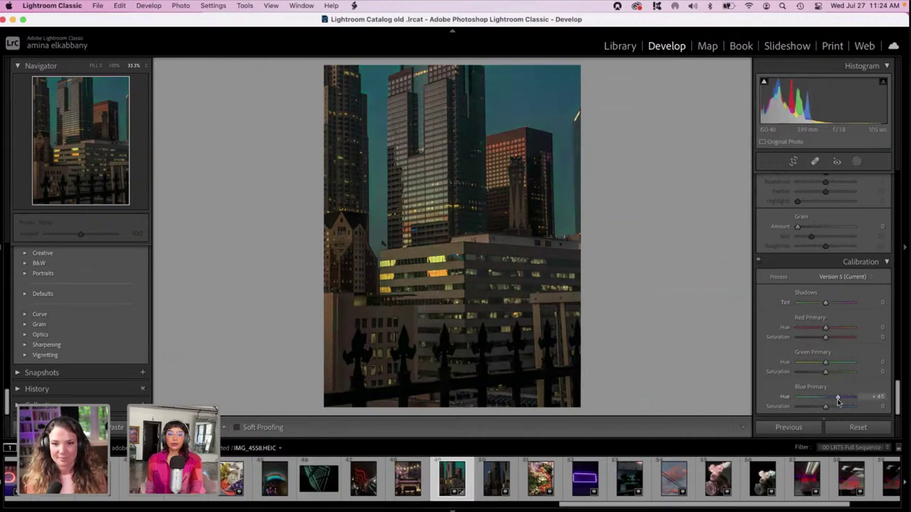
pyautogui.moveTo(838, 402); pyautogui.dragTo(854, 400)
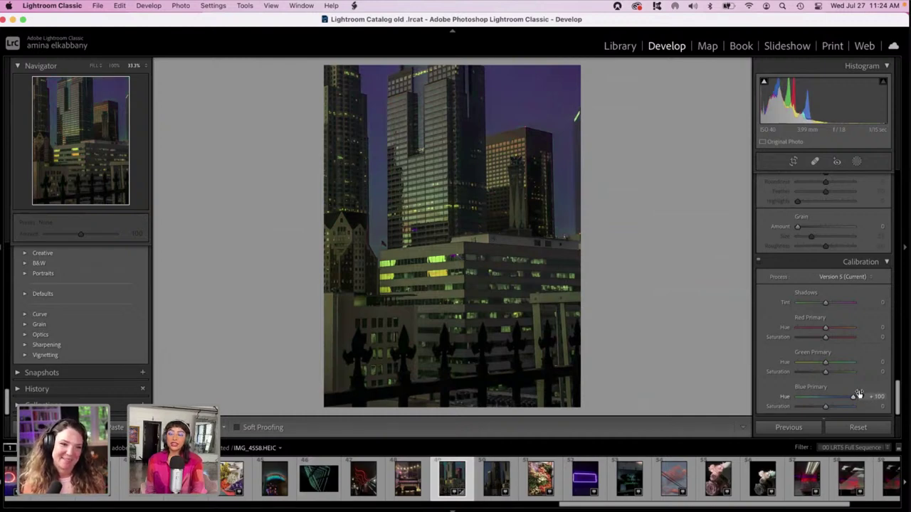
pyautogui.click(802, 397)
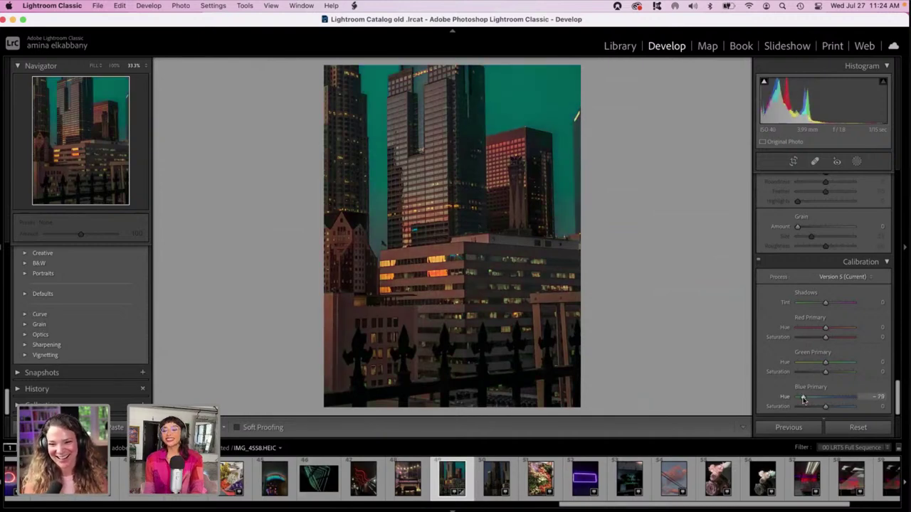
# - Set the skyline photo's calibration to Red Primary hue +70 and Shadows tint +63
pyautogui.click(844, 329)
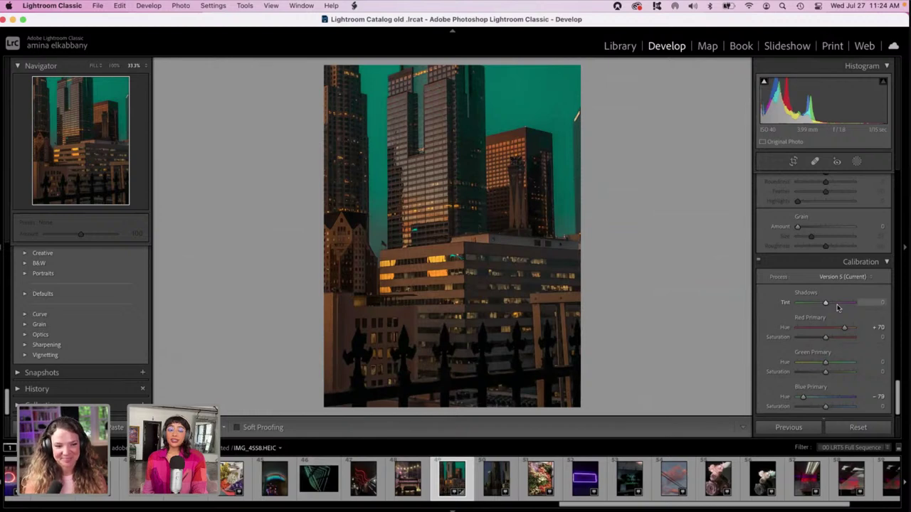
pyautogui.click(836, 305)
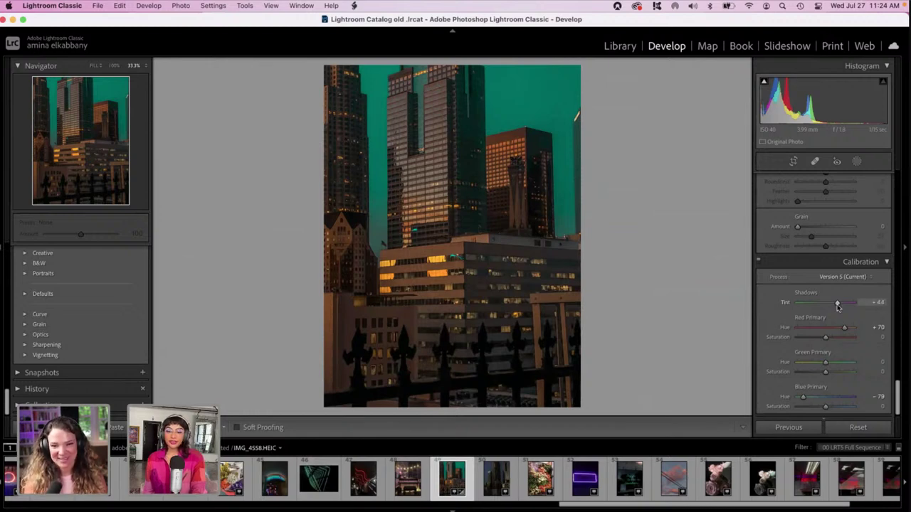
pyautogui.moveTo(836, 305)
pyautogui.mouseDown()
pyautogui.moveTo(802, 305)
pyautogui.moveTo(842, 305)
pyautogui.mouseUp()
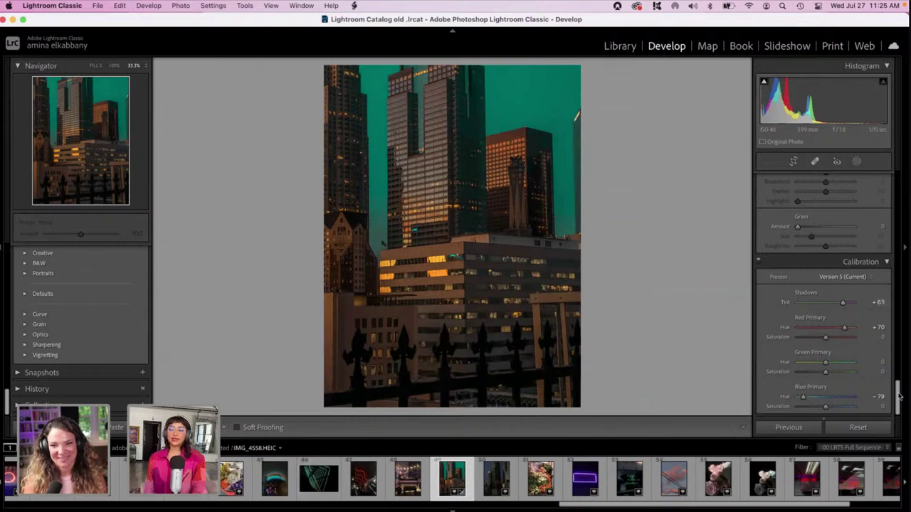
# - Color grade the skyline photo's shadows teal with hue 180 and saturation 92
pyautogui.scroll(-1, 898, 400)
pyautogui.moveTo(898, 400); pyautogui.dragTo(894, 264)
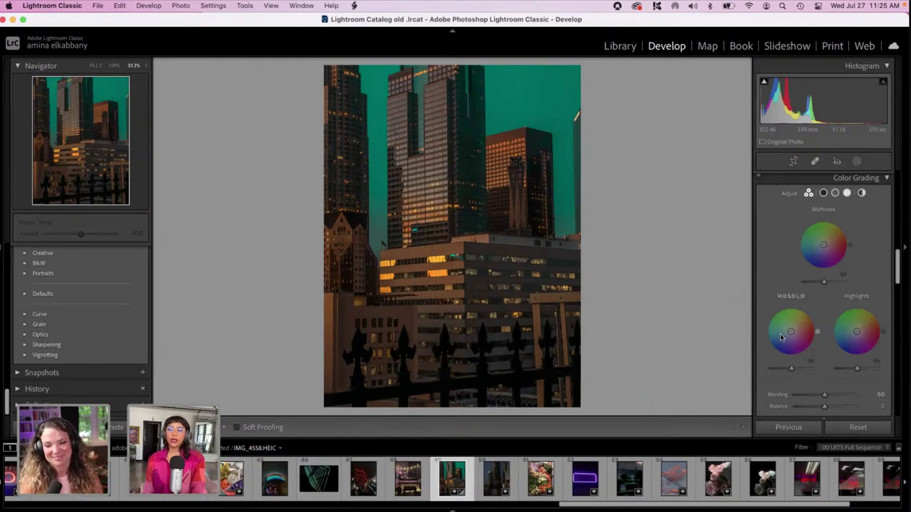
pyautogui.moveTo(781, 339); pyautogui.dragTo(774, 335)
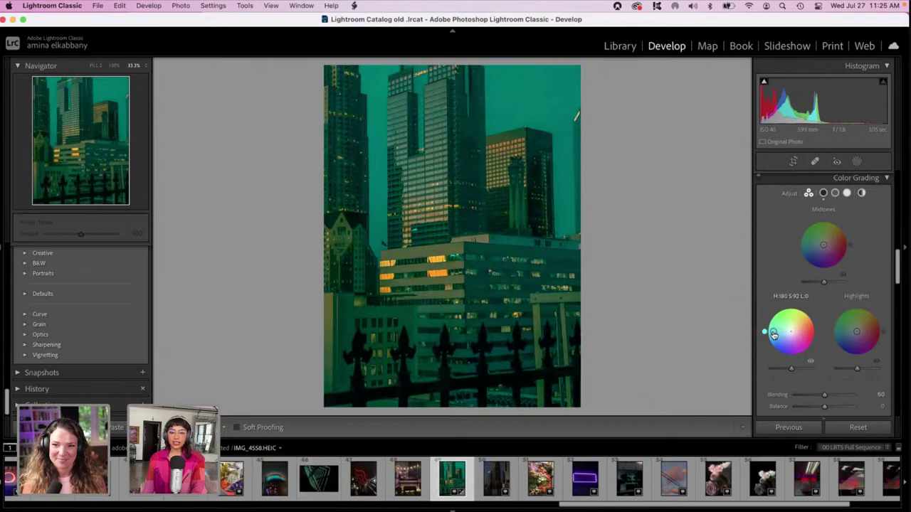